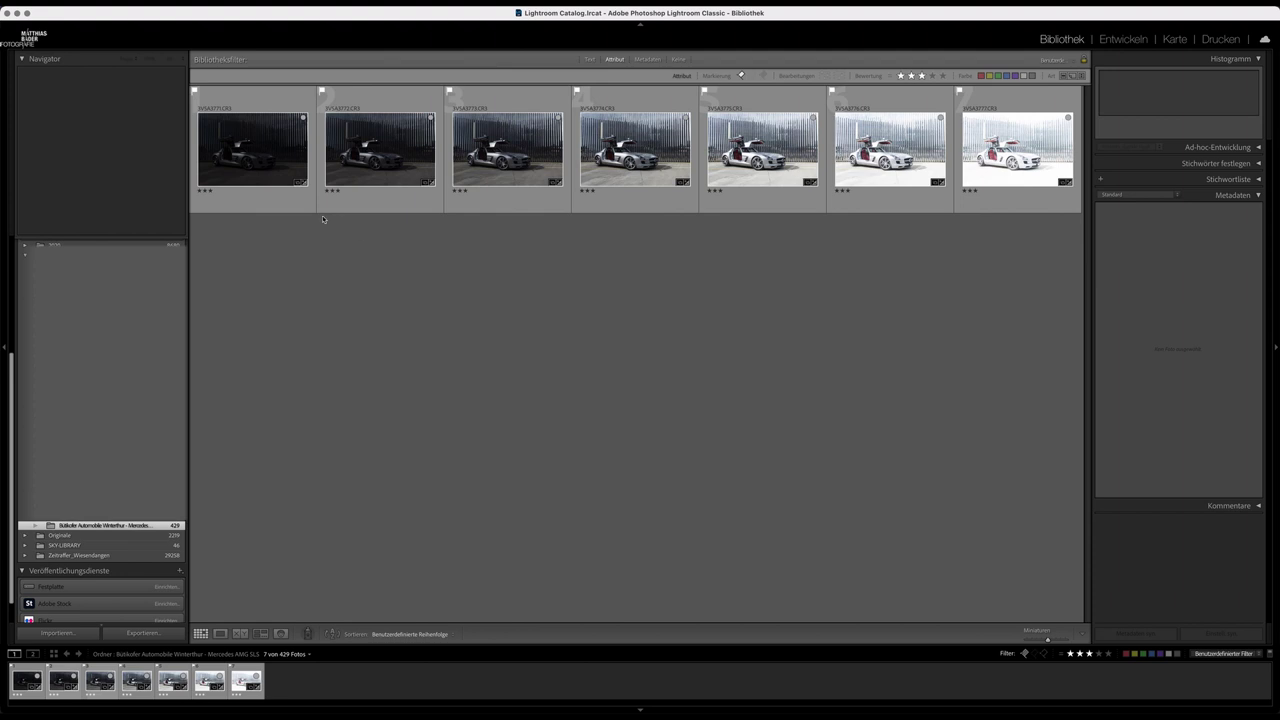
Step: Select all seven car exposures and make the fourth one, 3V5A3774.CR3, the active photo
{"action": "left_click", "coordinate": [275, 163]}
{"action": "left_click", "coordinate": [1000, 165], "text": "shift"}
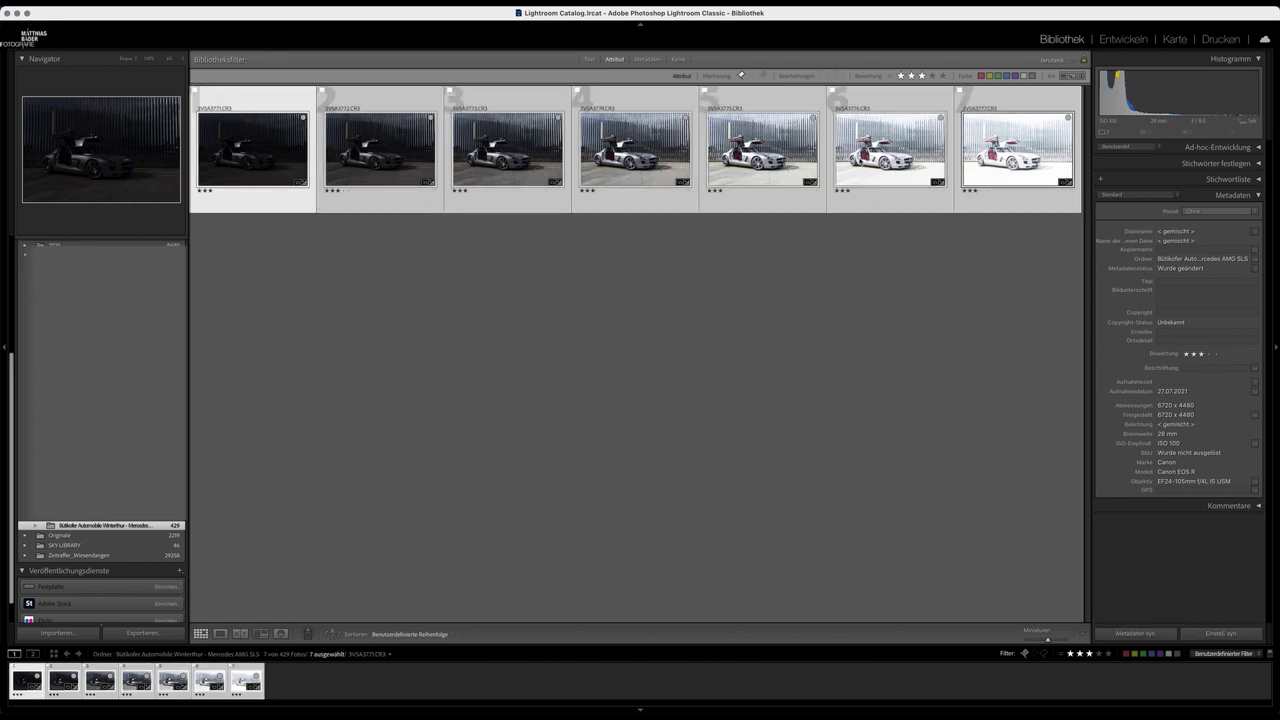
{"action": "left_click", "coordinate": [578, 206]}
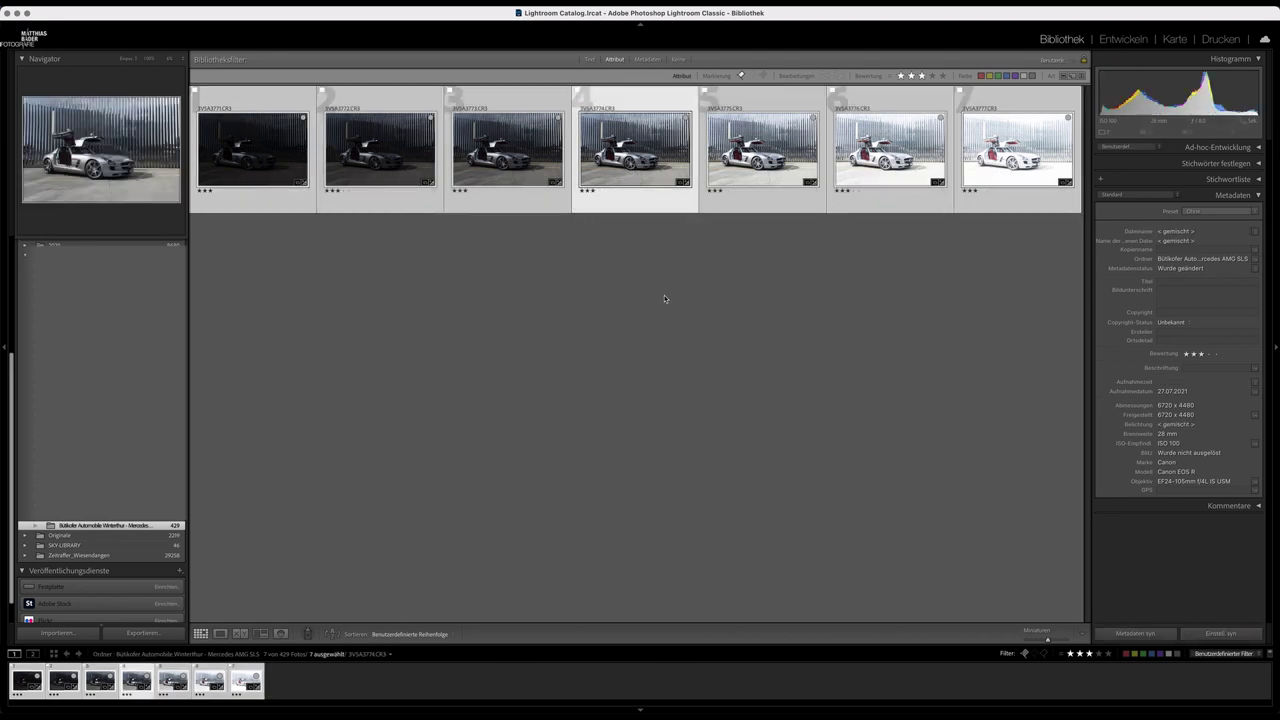
Step: Review the active photo's basic adjustments, detail settings and lens corrections in the Develop module, and return to the Library grid
{"action": "key", "text": "d"}
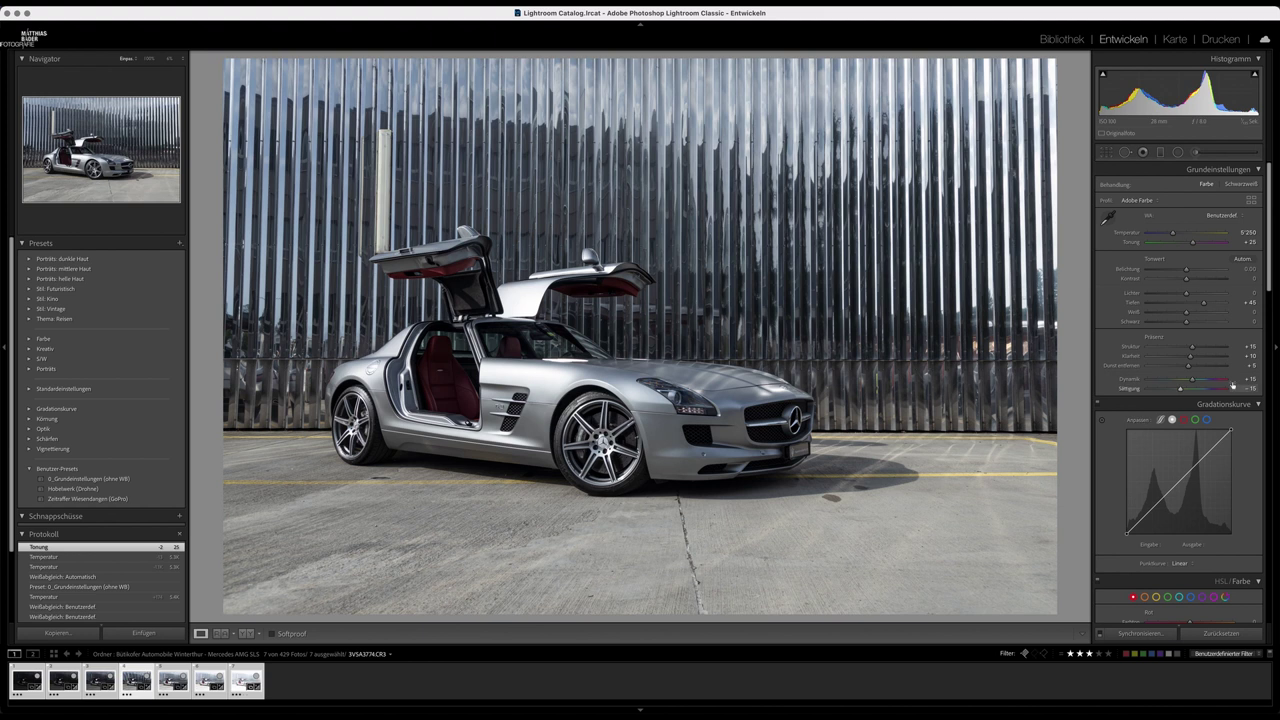
{"action": "scroll", "coordinate": [1233, 387], "scroll_direction": "down", "scroll_amount": 5}
{"action": "scroll", "coordinate": [1233, 387], "scroll_direction": "down", "scroll_amount": 10}
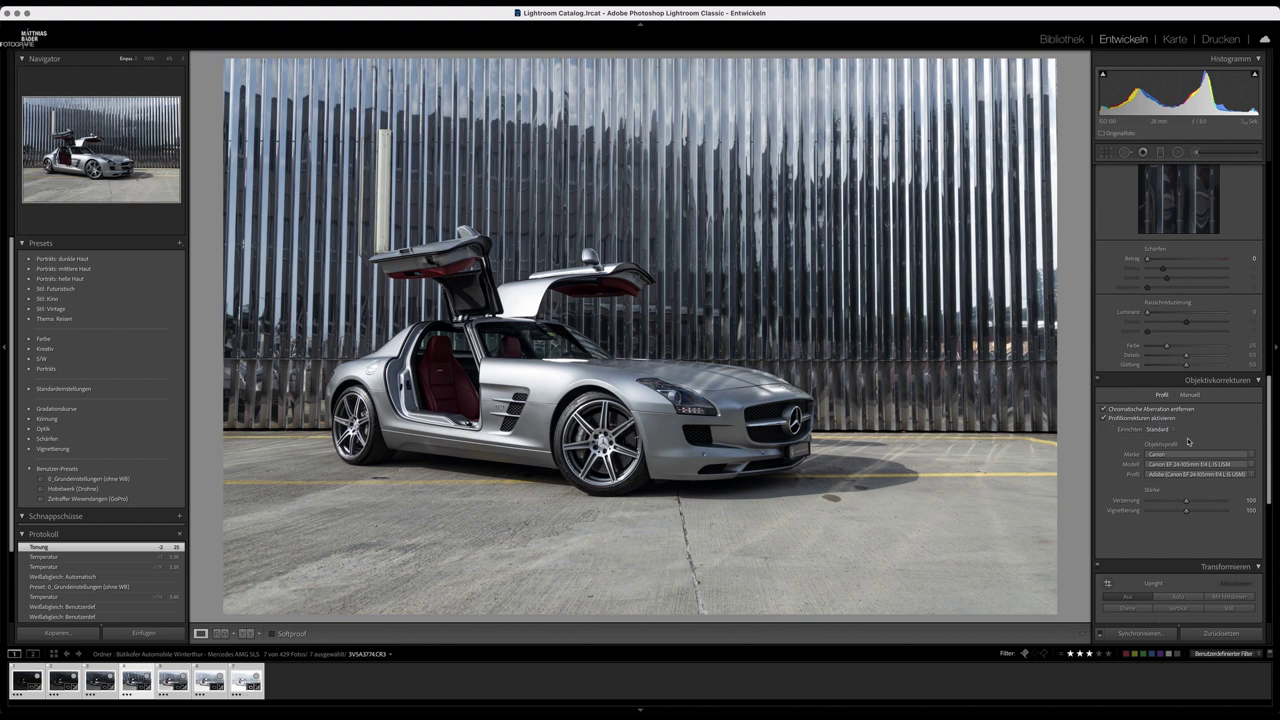
{"action": "scroll", "coordinate": [1188, 440], "scroll_direction": "up", "scroll_amount": 10}
{"action": "scroll", "coordinate": [1222, 302], "scroll_direction": "up", "scroll_amount": 1}
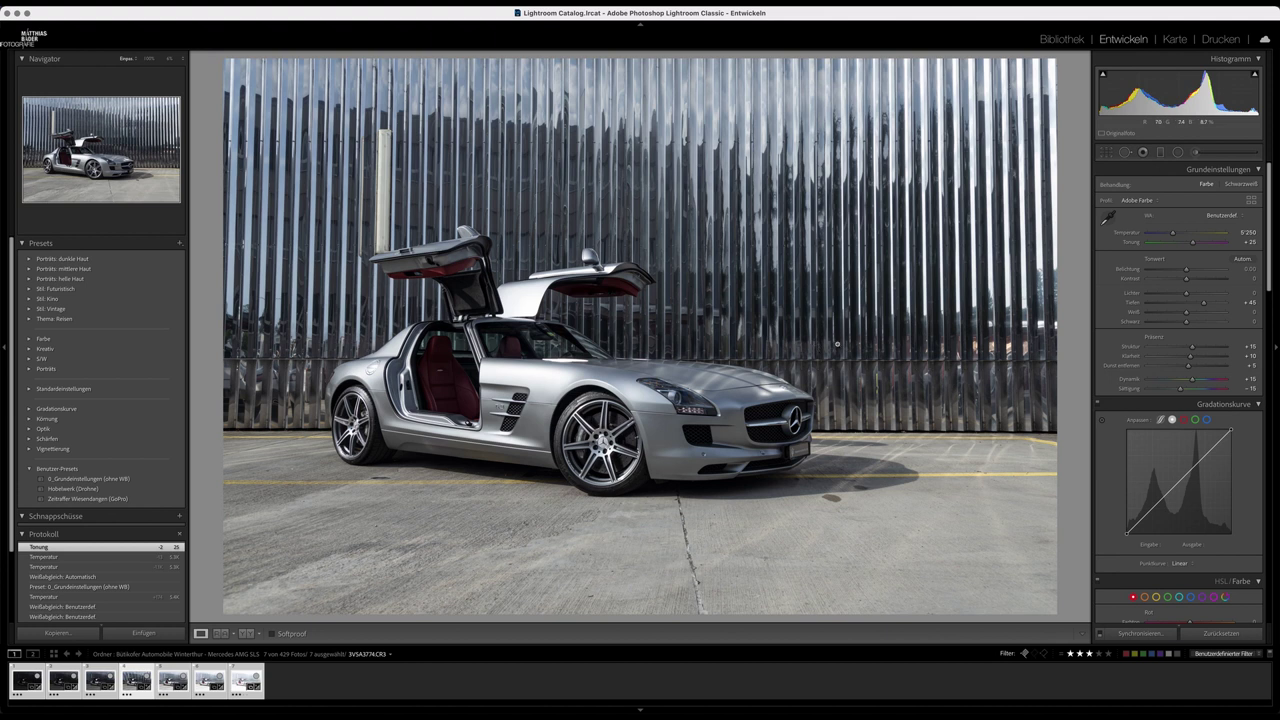
{"action": "key", "text": "g"}
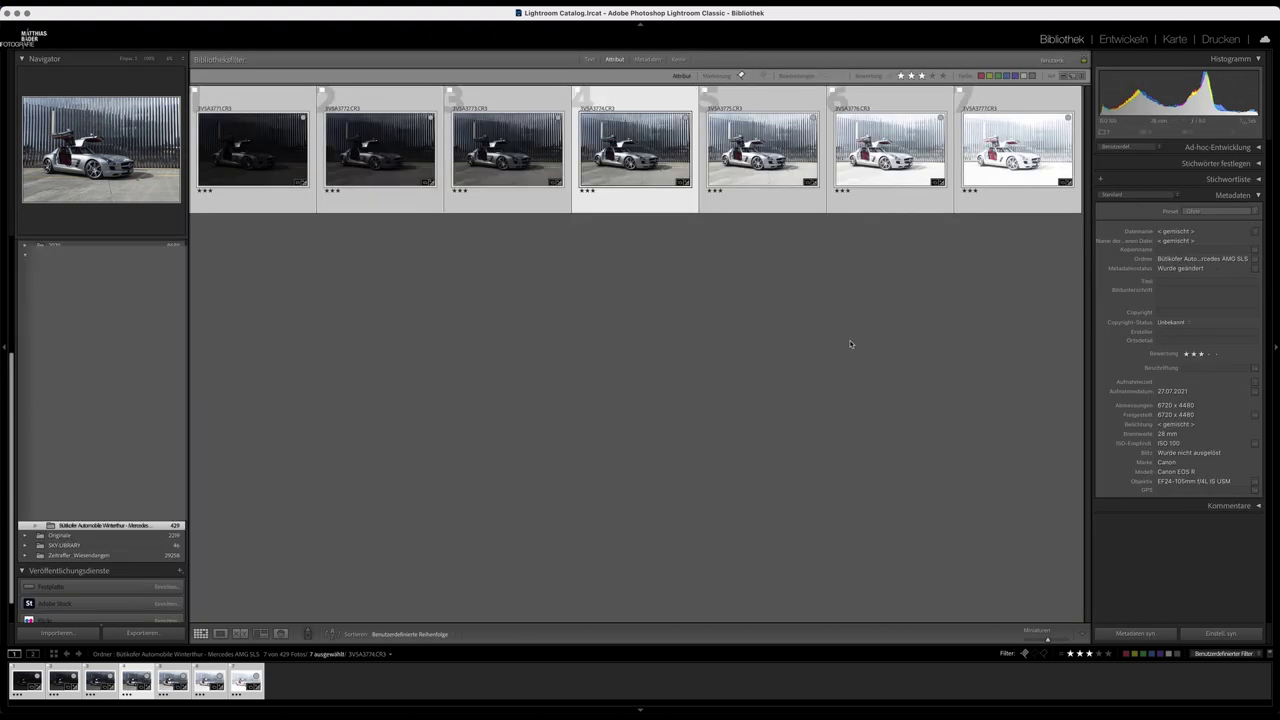
Step: Make the darkest exposure the active photo and open all seven selected exposures as layers in Photoshop
{"action": "left_click", "coordinate": [276, 172]}
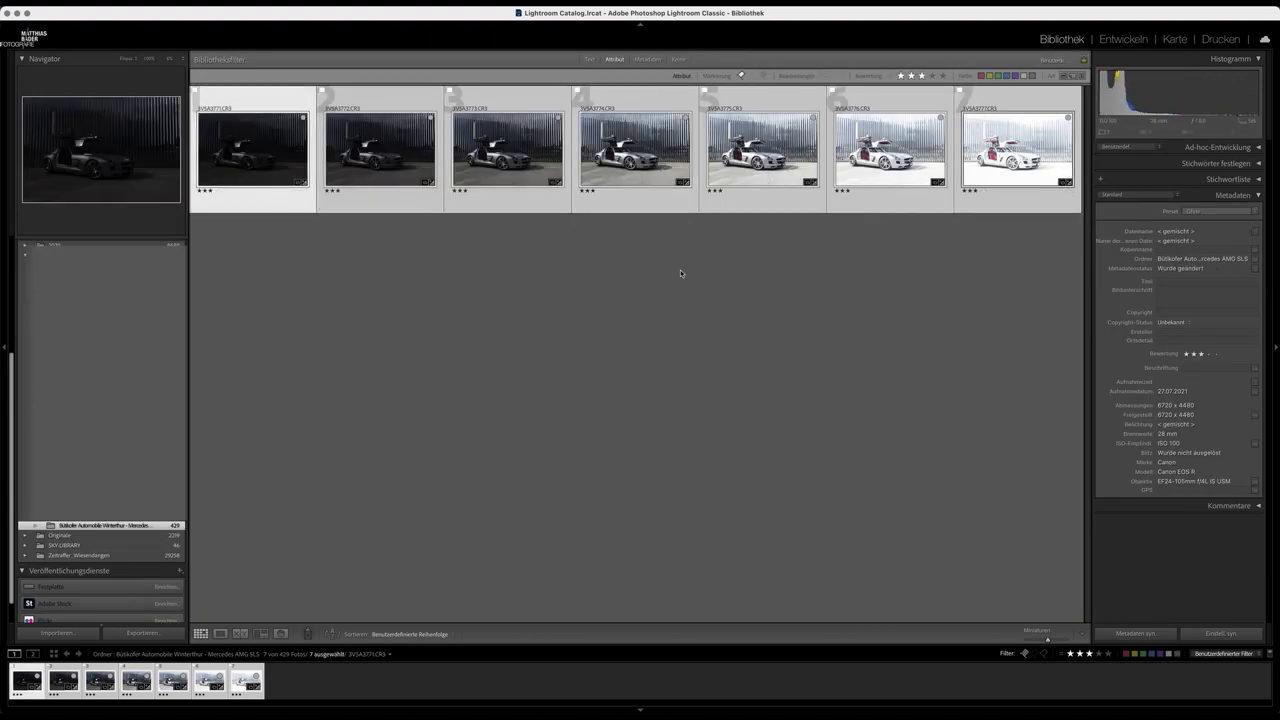
{"action": "right_click", "coordinate": [650, 200]}
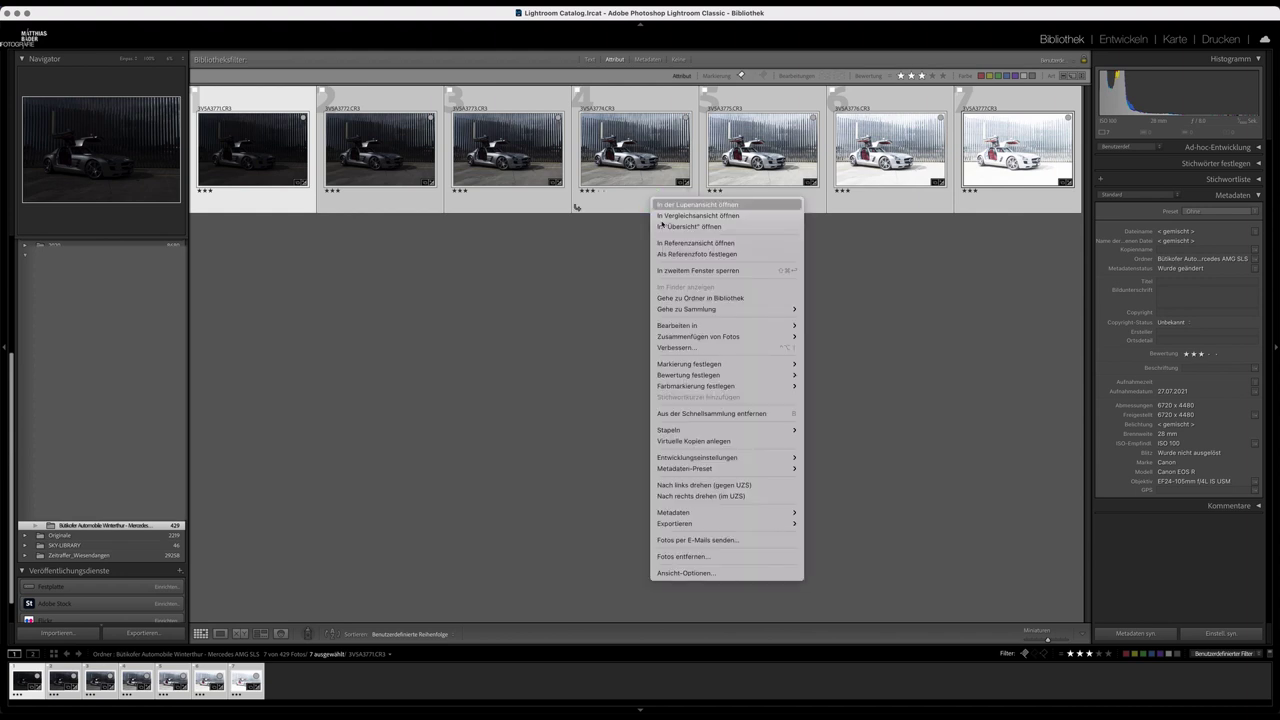
{"action": "mouse_move", "coordinate": [770, 330]}
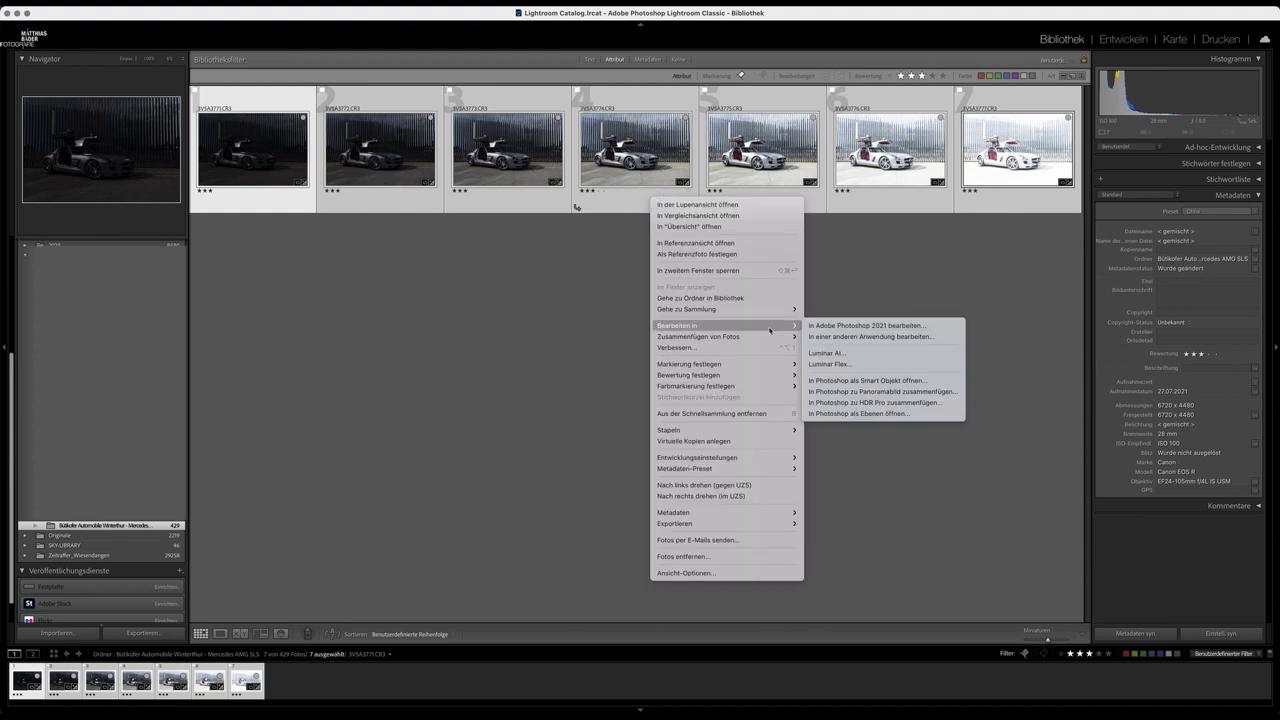
{"action": "left_click", "coordinate": [907, 419]}
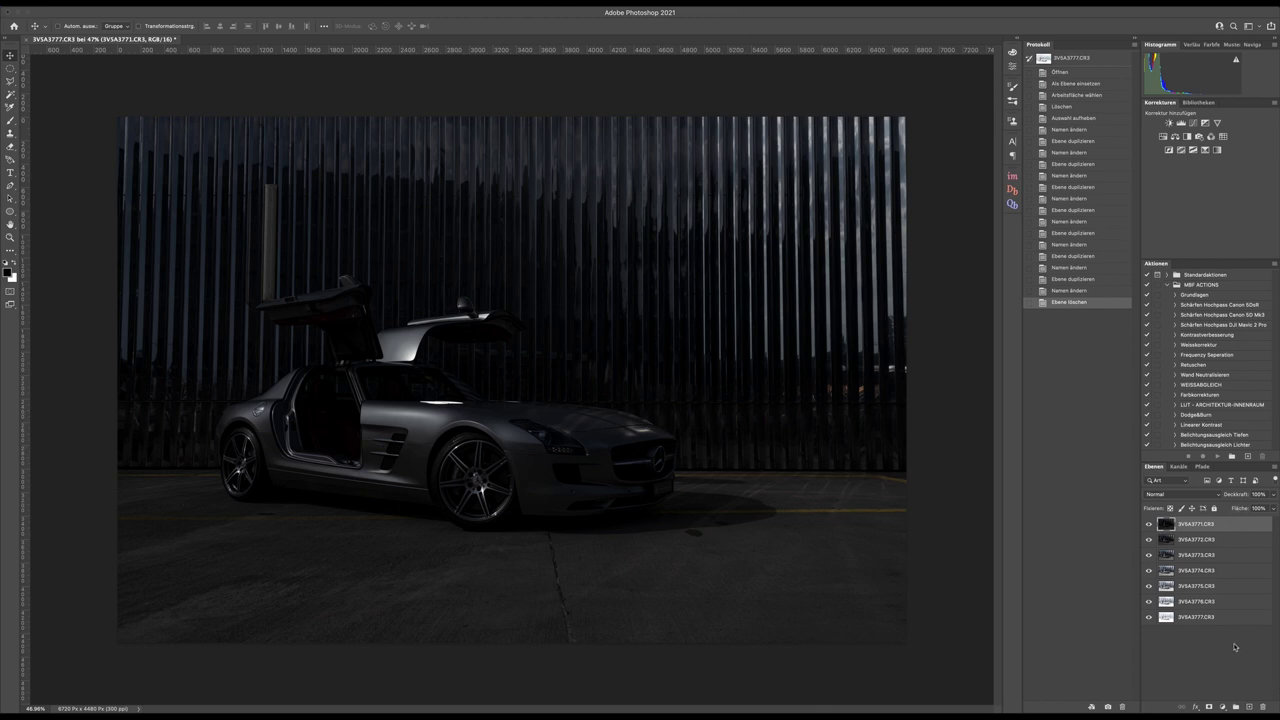
Step: Reorder the layers as 3777, 3771, 3776, 3772, 3775, 3773, 3774 from top down, and hide all except 3V5A3774.CR3
{"action": "left_click", "coordinate": [1198, 617]}
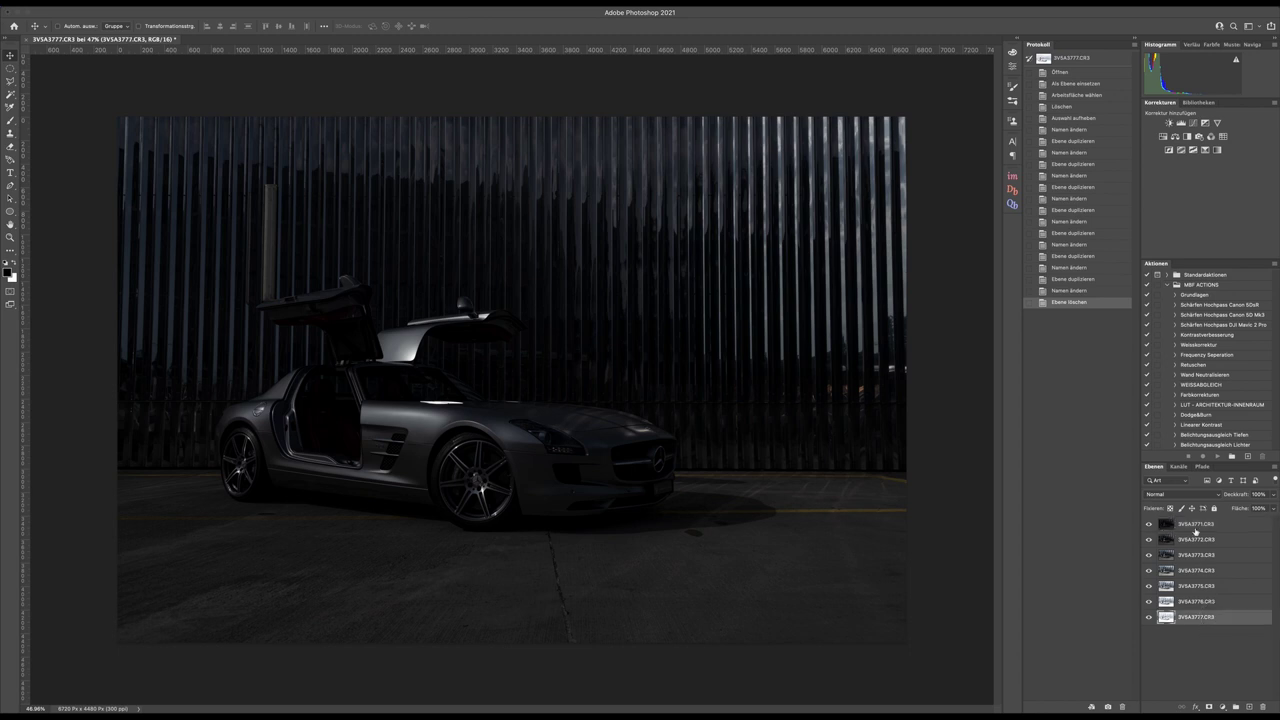
{"action": "left_click_drag", "start_coordinate": [1203, 618], "coordinate": [1193, 518]}
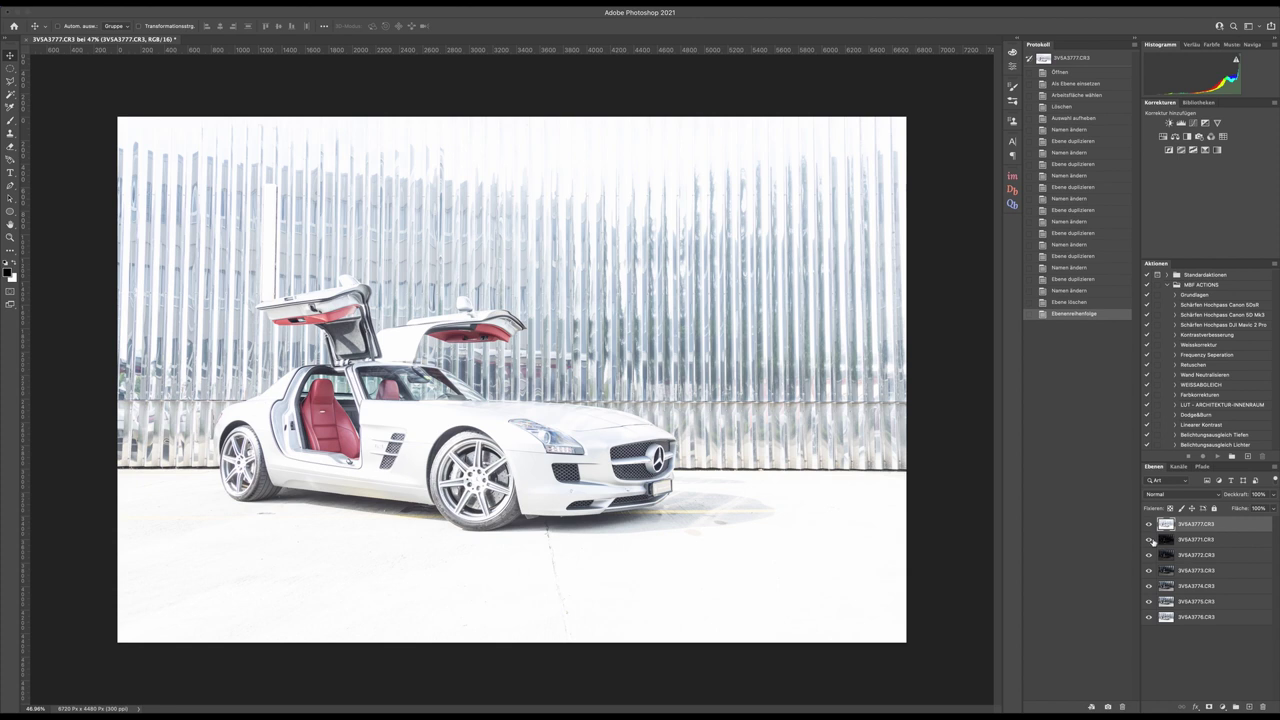
{"action": "left_click", "coordinate": [1208, 618]}
{"action": "left_click_drag", "start_coordinate": [1210, 620], "coordinate": [1216, 580]}
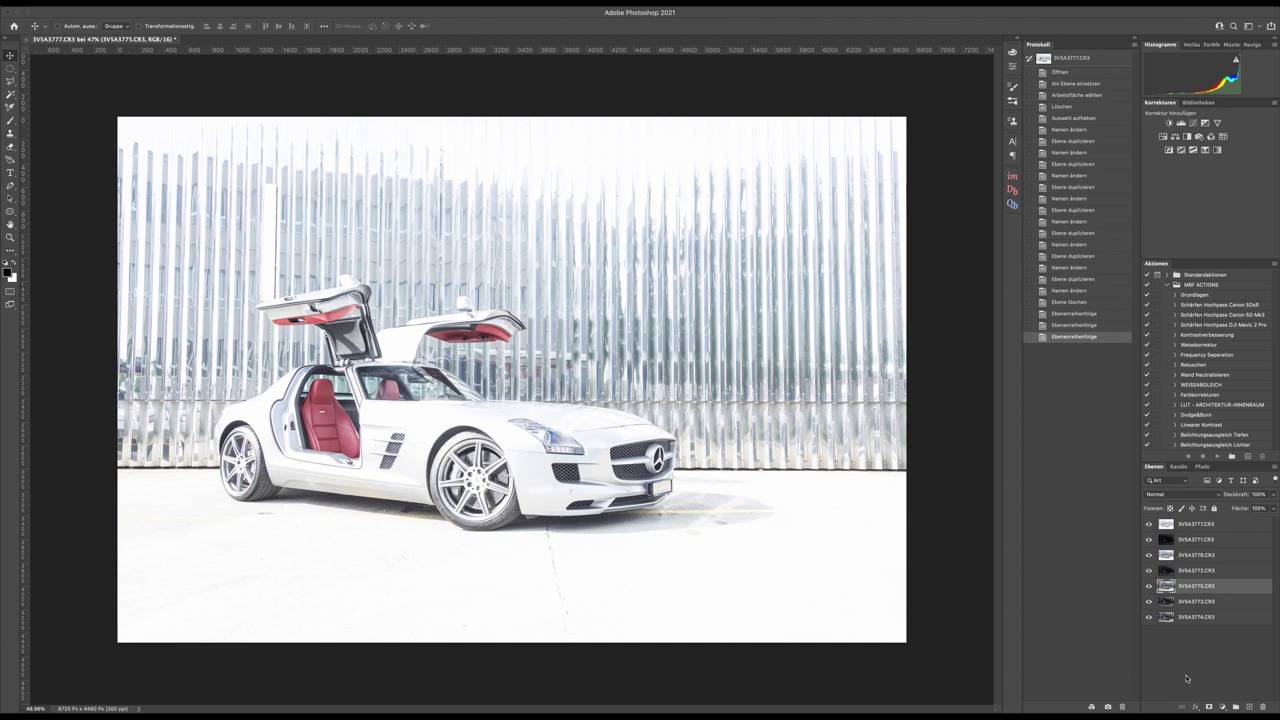
{"action": "left_click", "coordinate": [1148, 617], "text": "alt"}
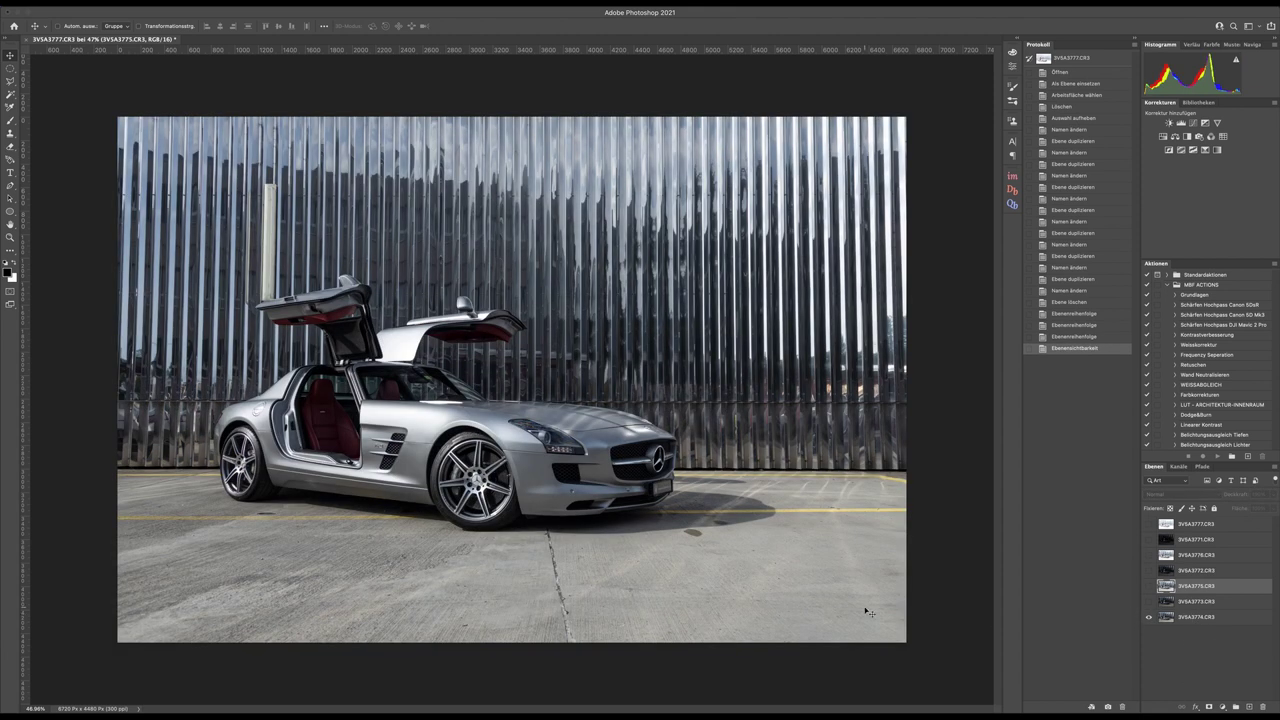
Step: Bring up the RP3 Quick Blending tools and align all seven exposure layers
{"action": "left_click", "coordinate": [1225, 617]}
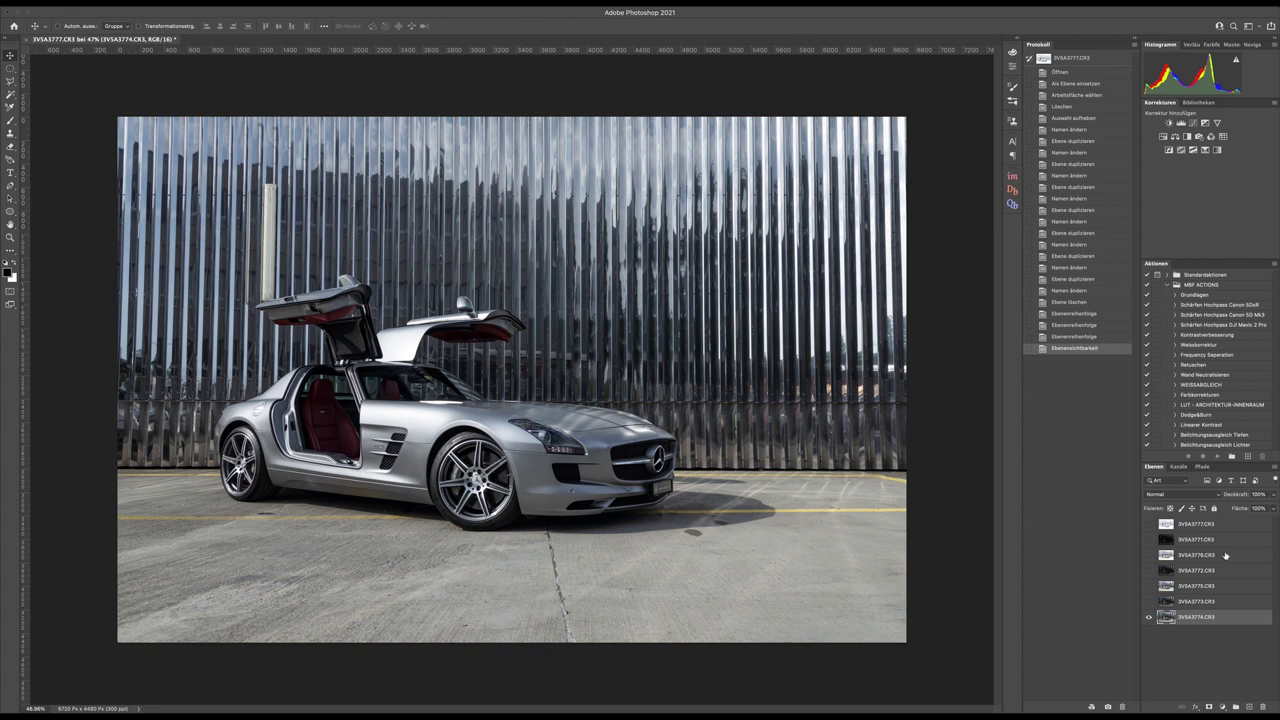
{"action": "left_click", "coordinate": [1209, 603]}
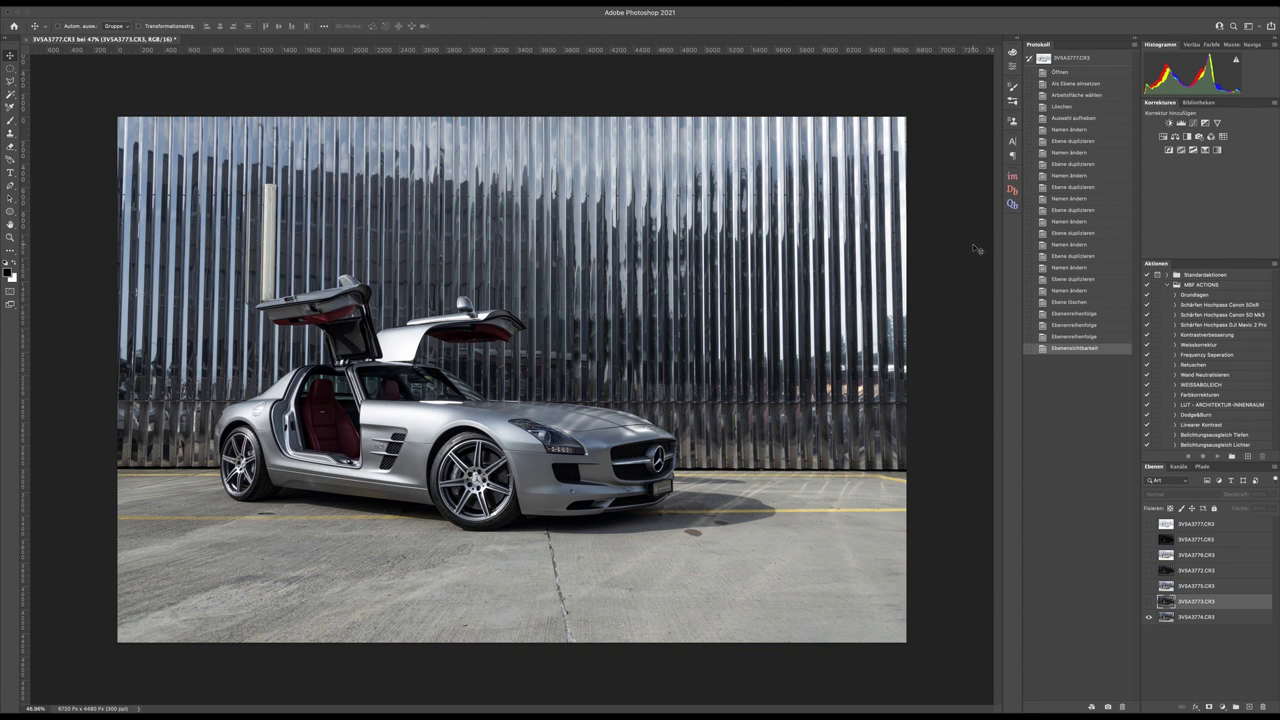
{"action": "left_click", "coordinate": [1012, 206]}
{"action": "left_click", "coordinate": [1012, 208]}
{"action": "left_click", "coordinate": [1012, 206]}
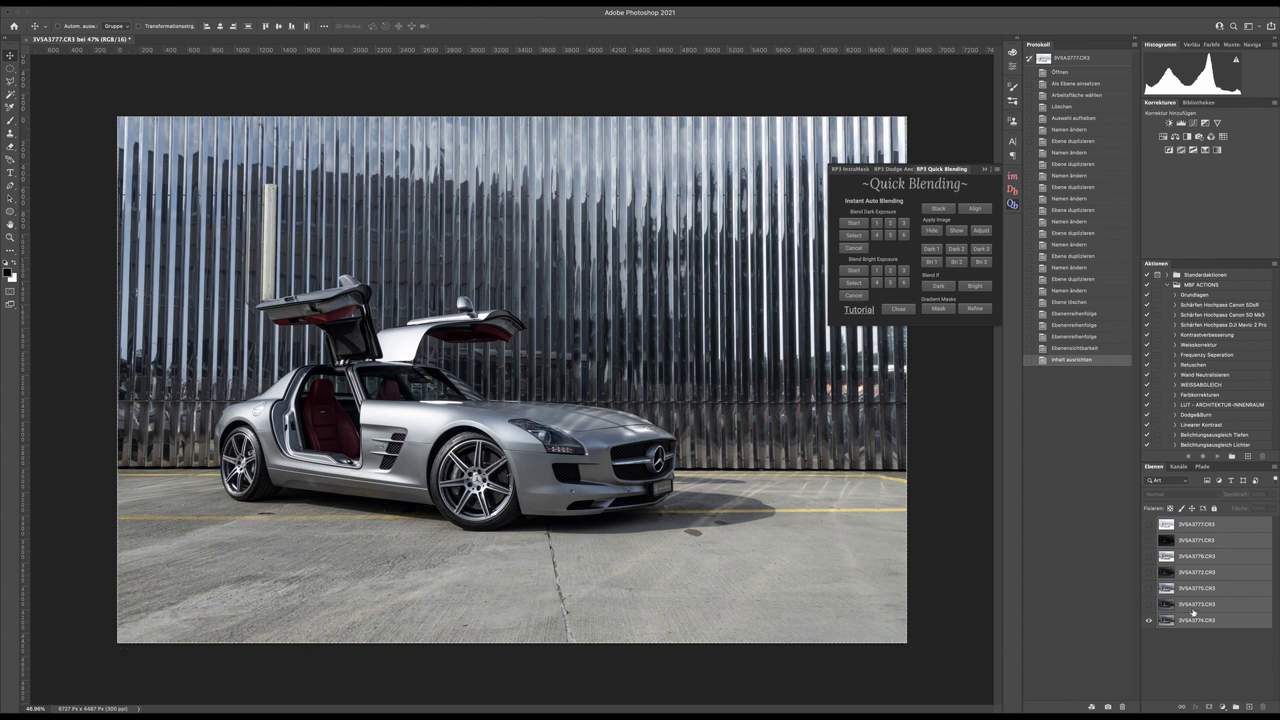
Step: Start dark exposure blending on layer 3V5A3773.CR3, compare the blend variants, and keep variant 3
{"action": "left_click", "coordinate": [1227, 605]}
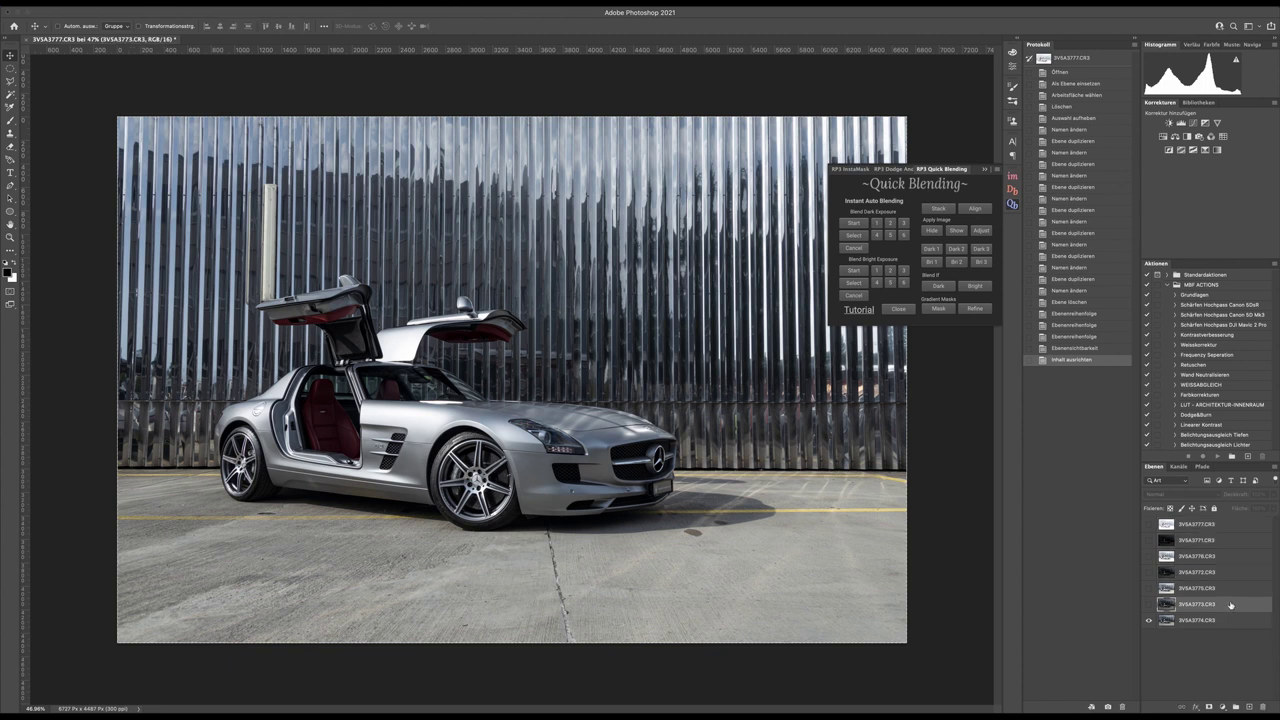
{"action": "left_click", "coordinate": [856, 226]}
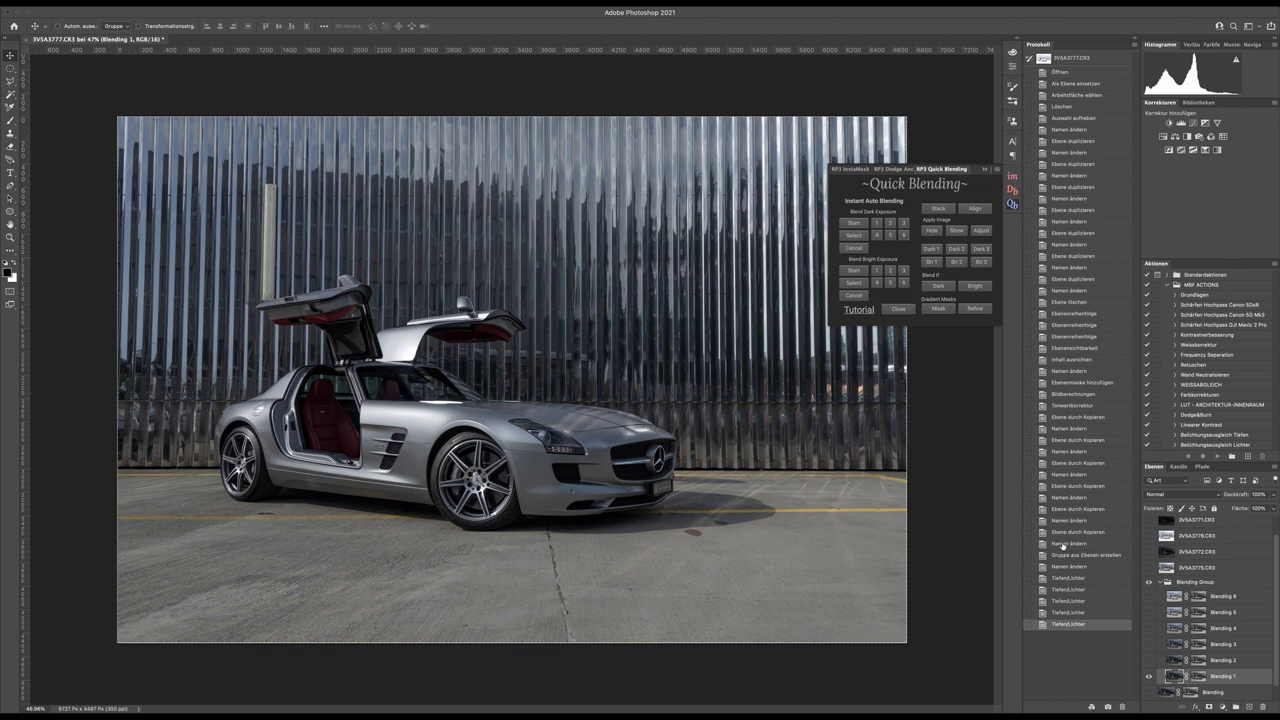
{"action": "left_click", "coordinate": [891, 225]}
{"action": "left_click", "coordinate": [903, 224]}
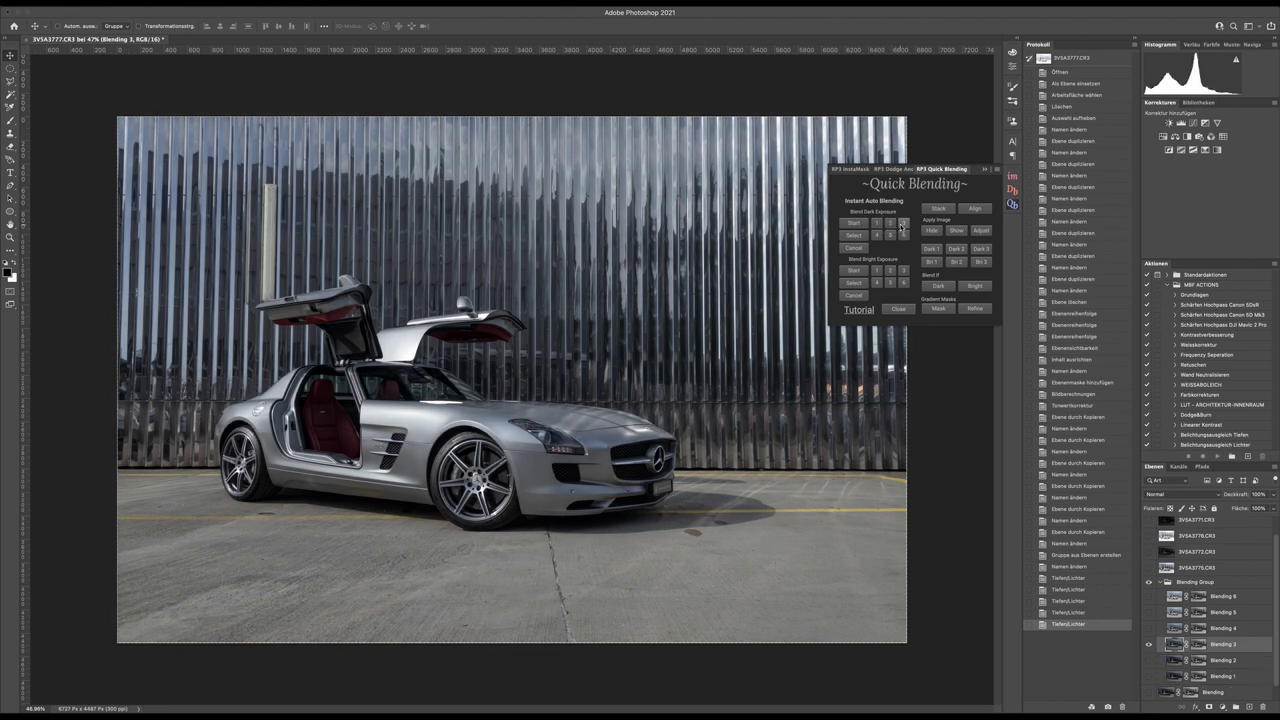
{"action": "left_click", "coordinate": [905, 237]}
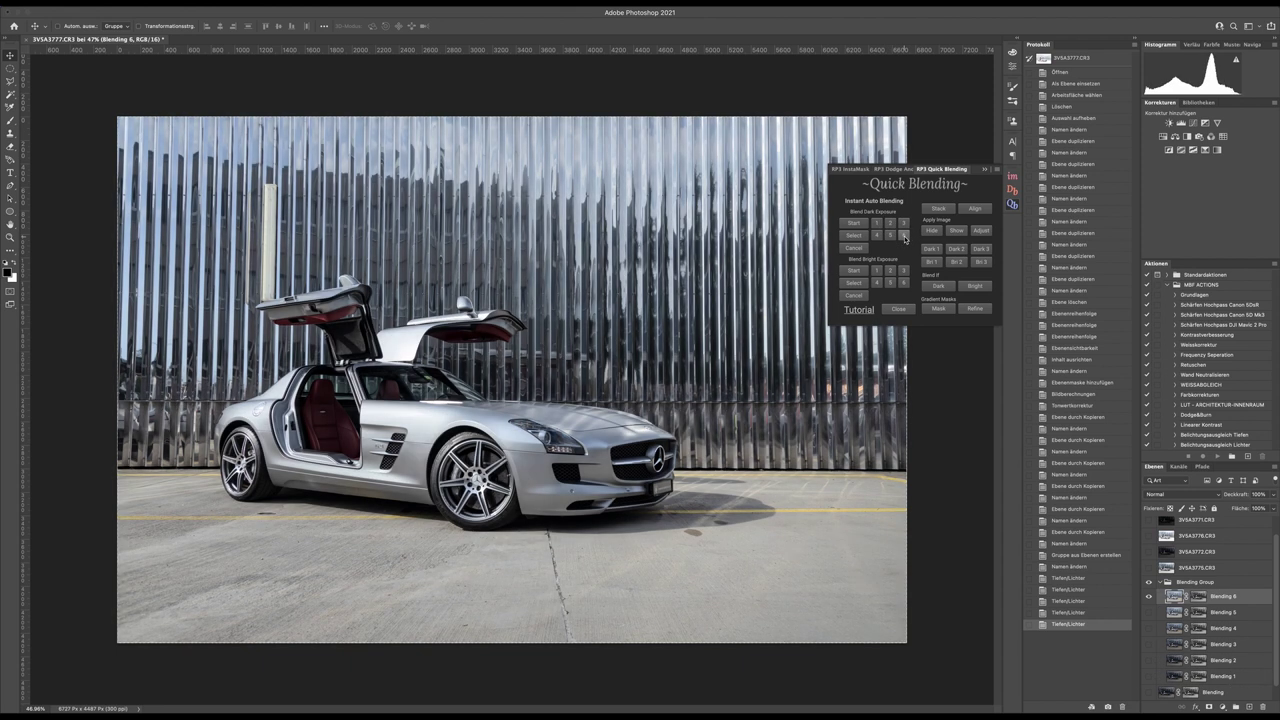
{"action": "left_click", "coordinate": [877, 235]}
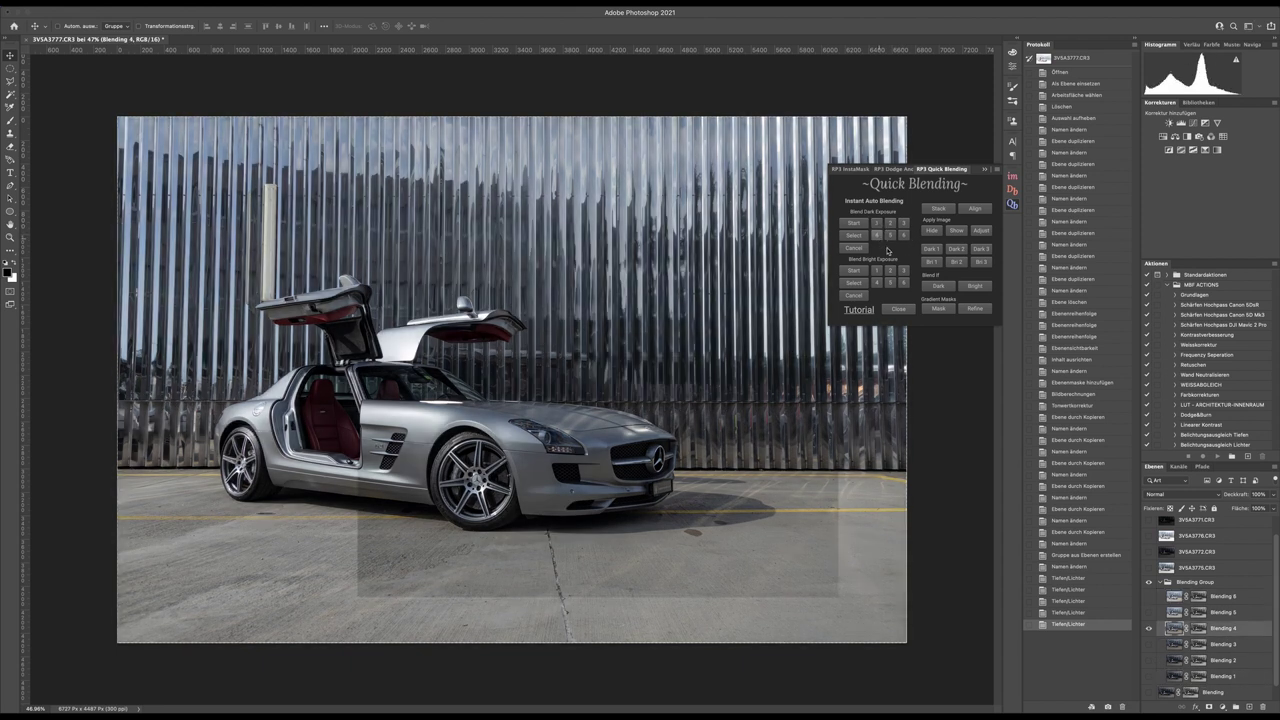
{"action": "left_click", "coordinate": [891, 236]}
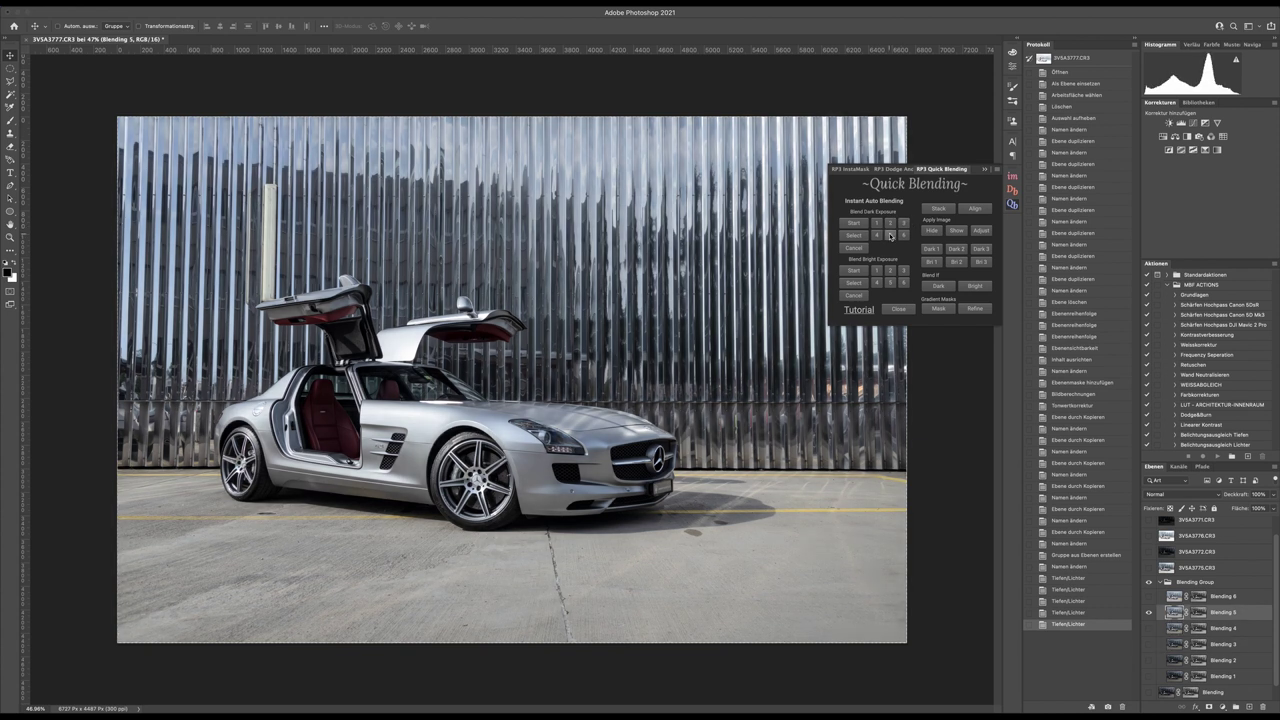
{"action": "left_click", "coordinate": [878, 235]}
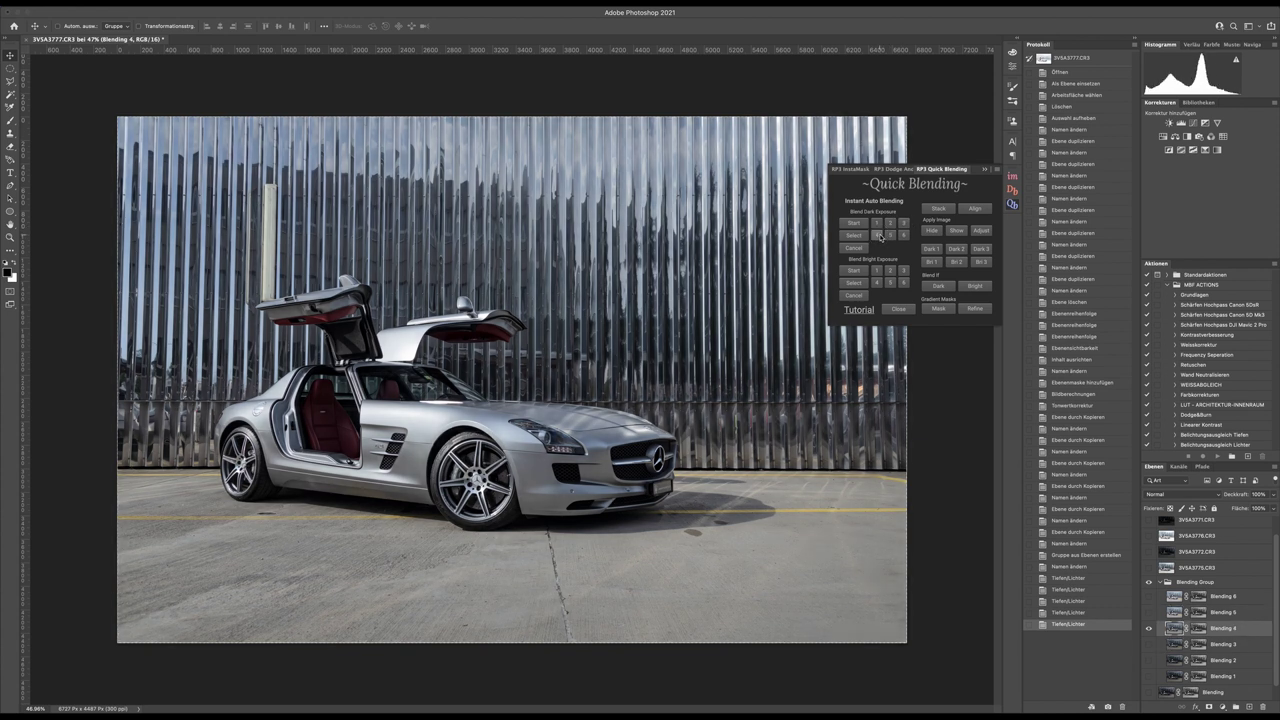
{"action": "left_click", "coordinate": [904, 224]}
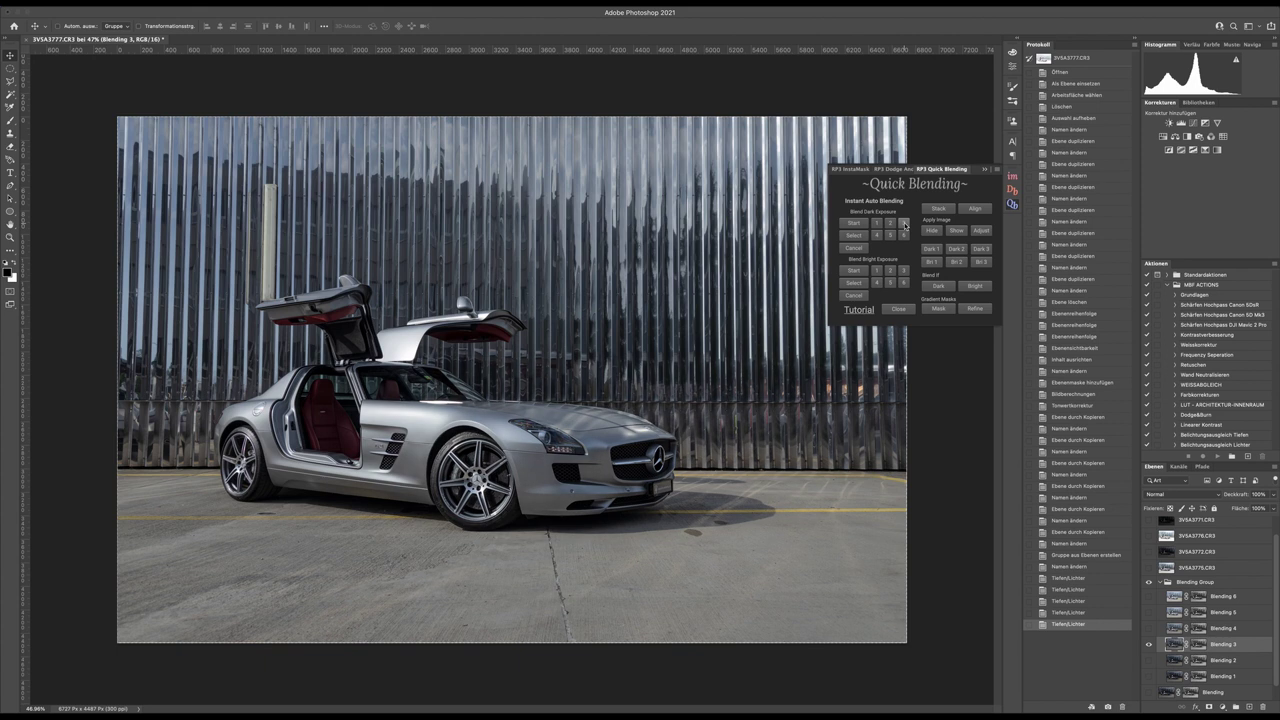
{"action": "left_click", "coordinate": [877, 236]}
{"action": "left_click", "coordinate": [904, 224]}
{"action": "left_click", "coordinate": [855, 236]}
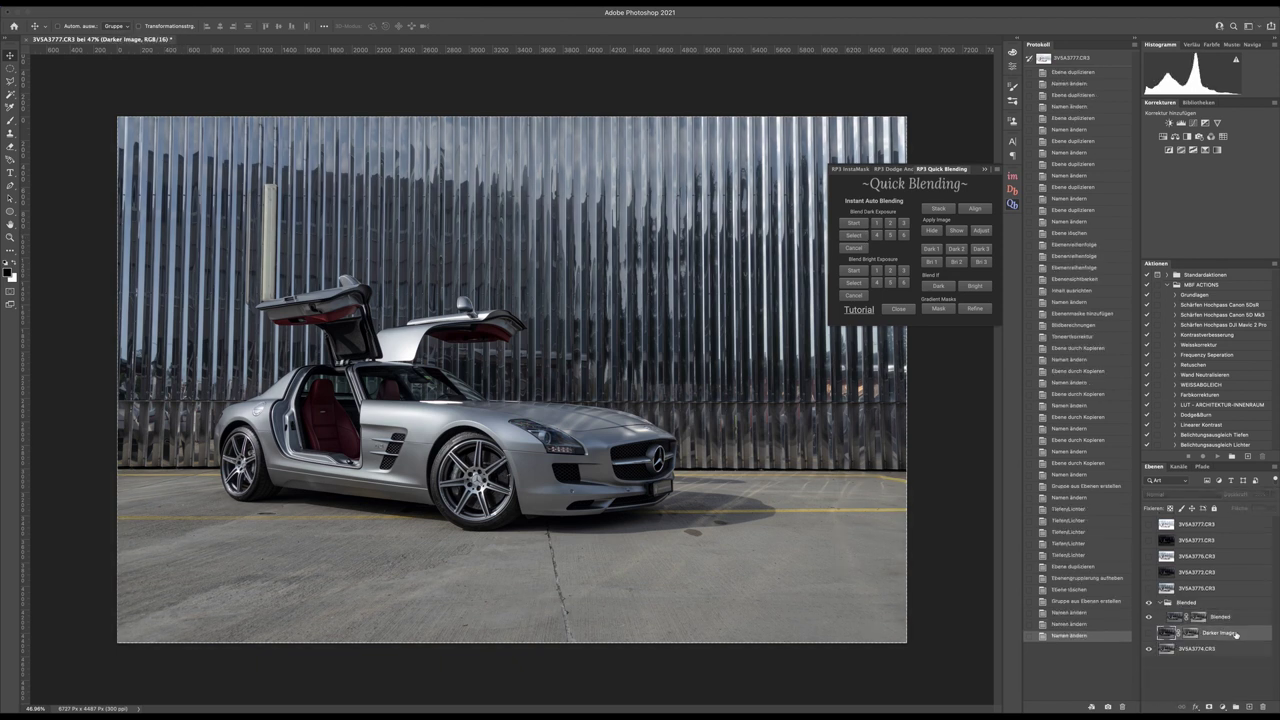
Step: Delete the hidden Darker Image layer and reduce the Blended group's opacity to 70%
{"action": "left_click", "coordinate": [1149, 633]}
{"action": "key", "text": "Delete"}
{"action": "left_click", "coordinate": [1204, 605]}
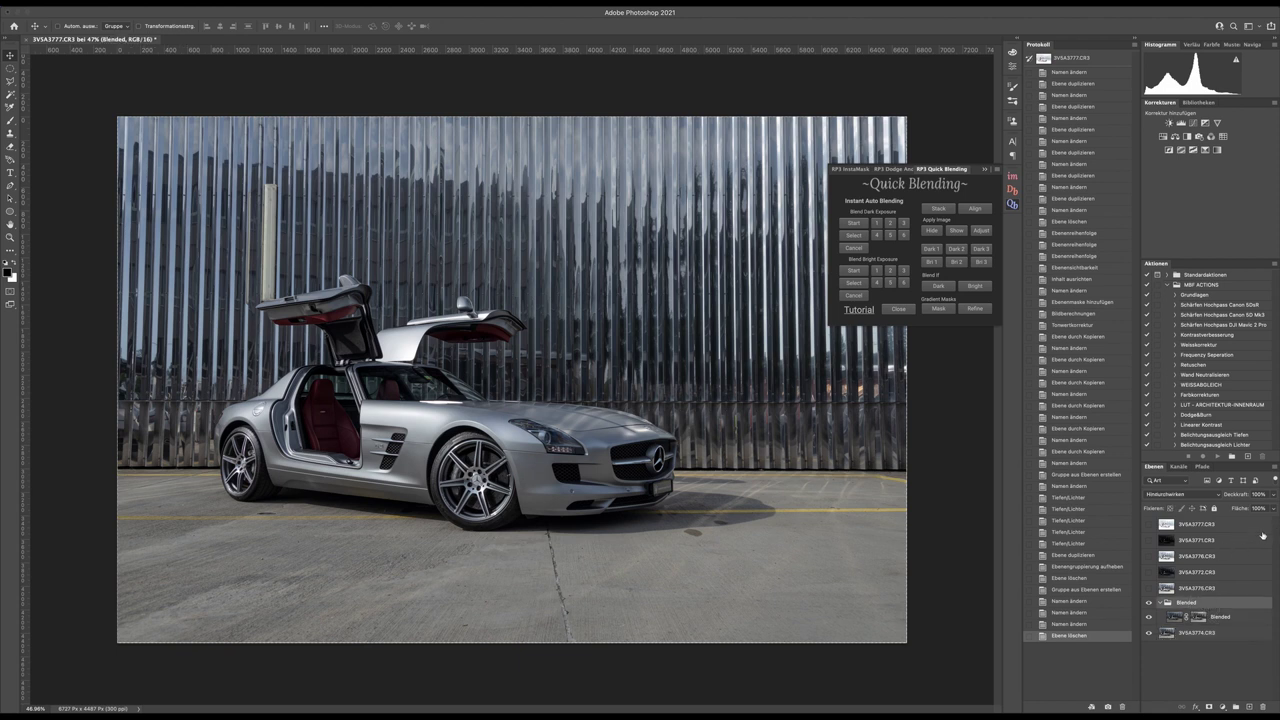
{"action": "left_click", "coordinate": [1274, 497]}
{"action": "mouse_move", "coordinate": [1275, 508]}
{"action": "left_mouse_down"}
{"action": "mouse_move", "coordinate": [1250, 508]}
{"action": "mouse_move", "coordinate": [1261, 509]}
{"action": "left_mouse_up"}
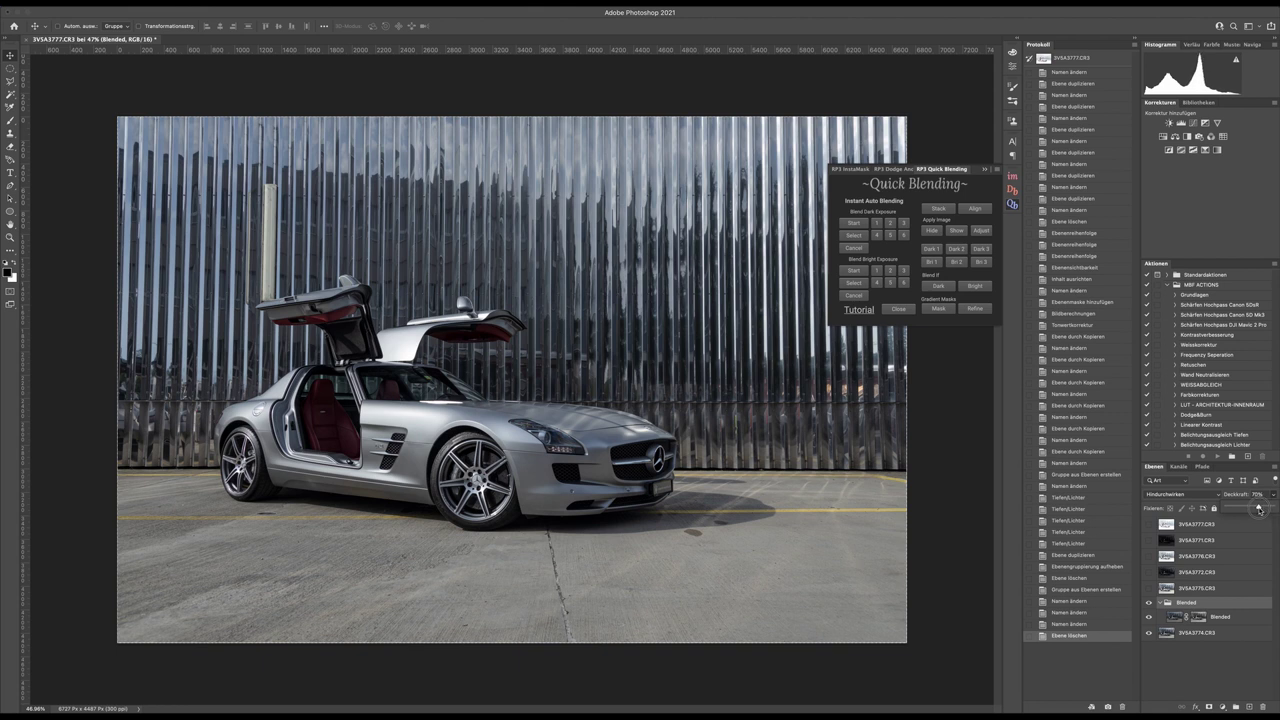
{"action": "left_click_drag", "start_coordinate": [1259, 508], "coordinate": [1259, 509]}
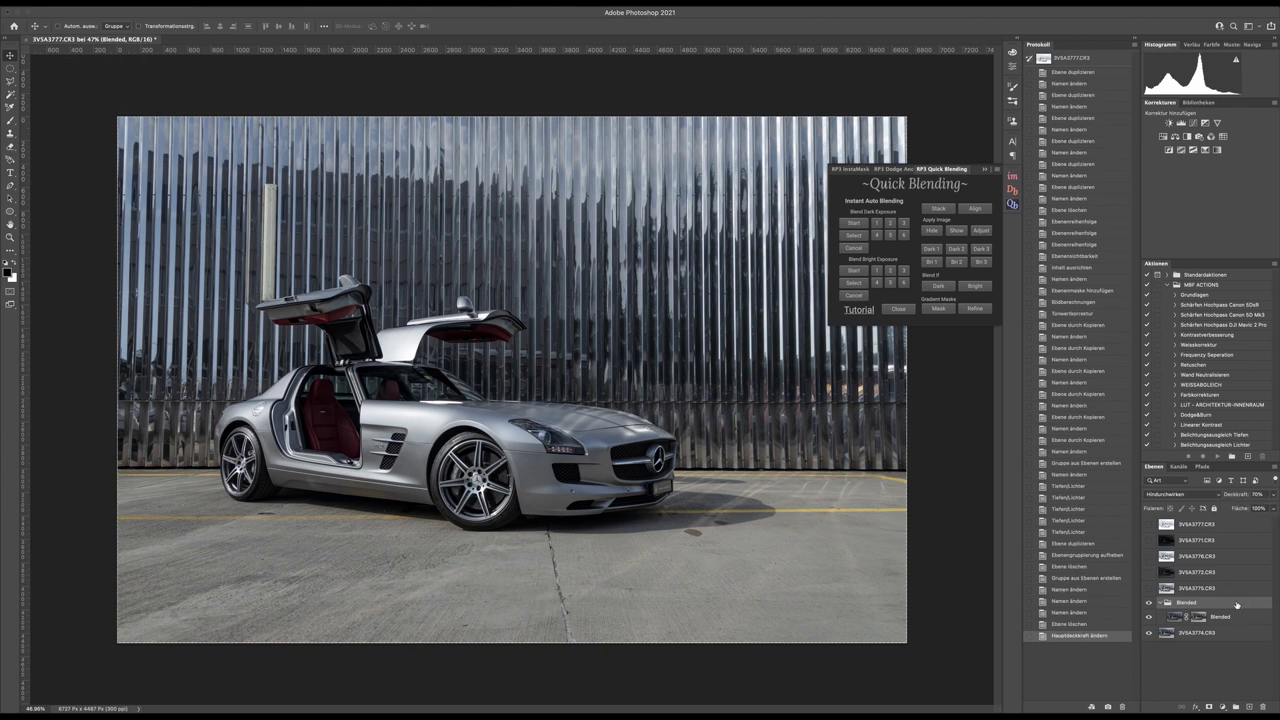
Step: Compare the car photo with and without the Blended group by toggling the group's visibility
{"action": "left_click", "coordinate": [1148, 604]}
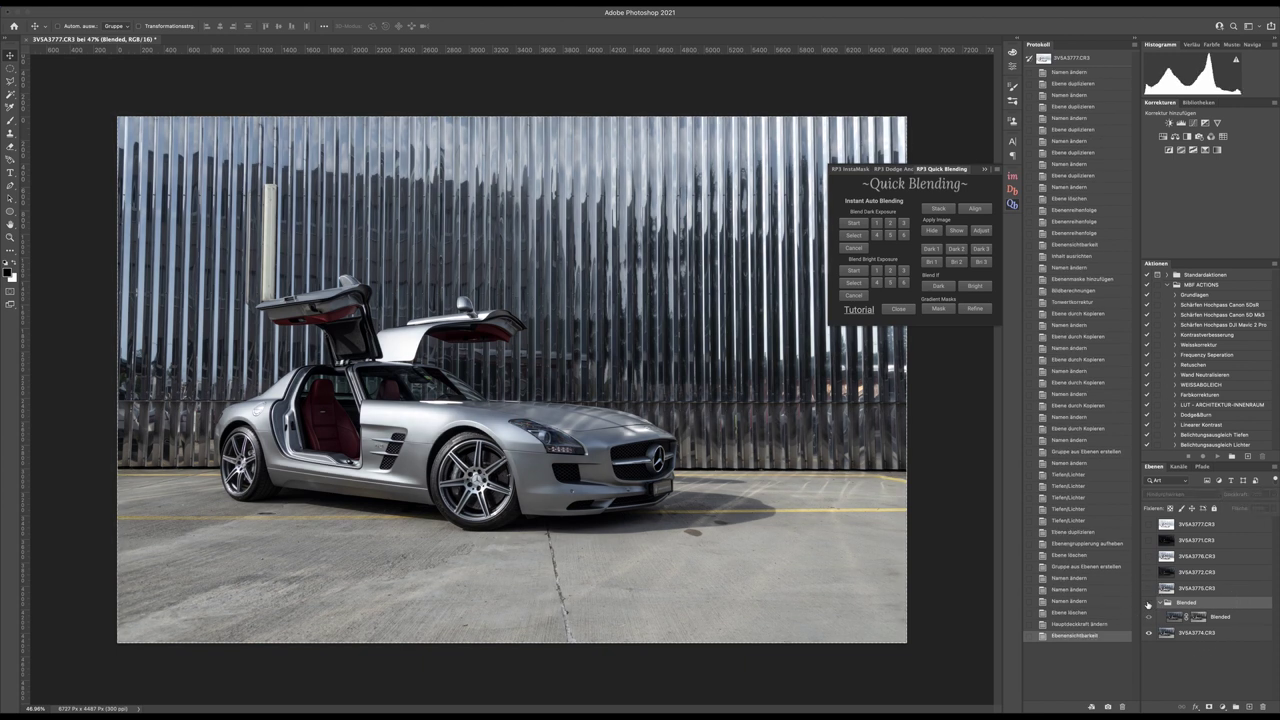
{"action": "left_click", "coordinate": [1148, 604]}
{"action": "left_click", "coordinate": [1148, 604]}
{"action": "left_click", "coordinate": [1148, 604]}
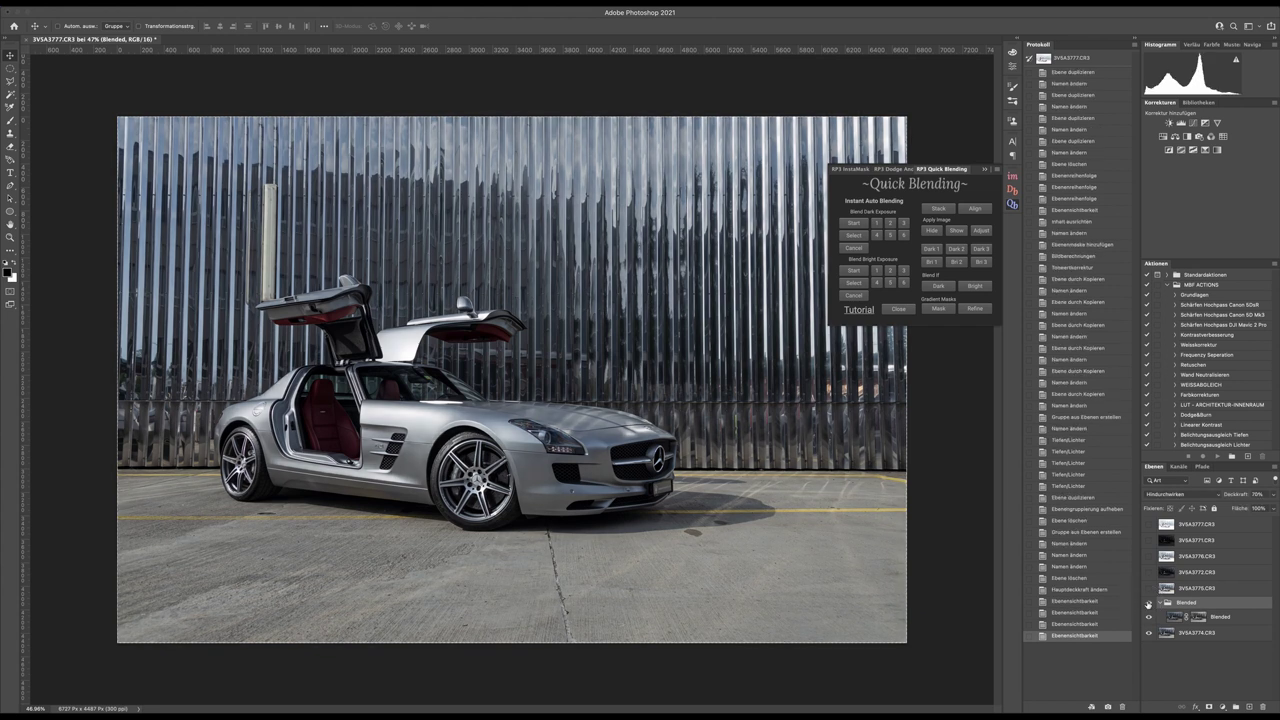
{"action": "left_click", "coordinate": [1148, 604]}
{"action": "left_click", "coordinate": [1148, 604]}
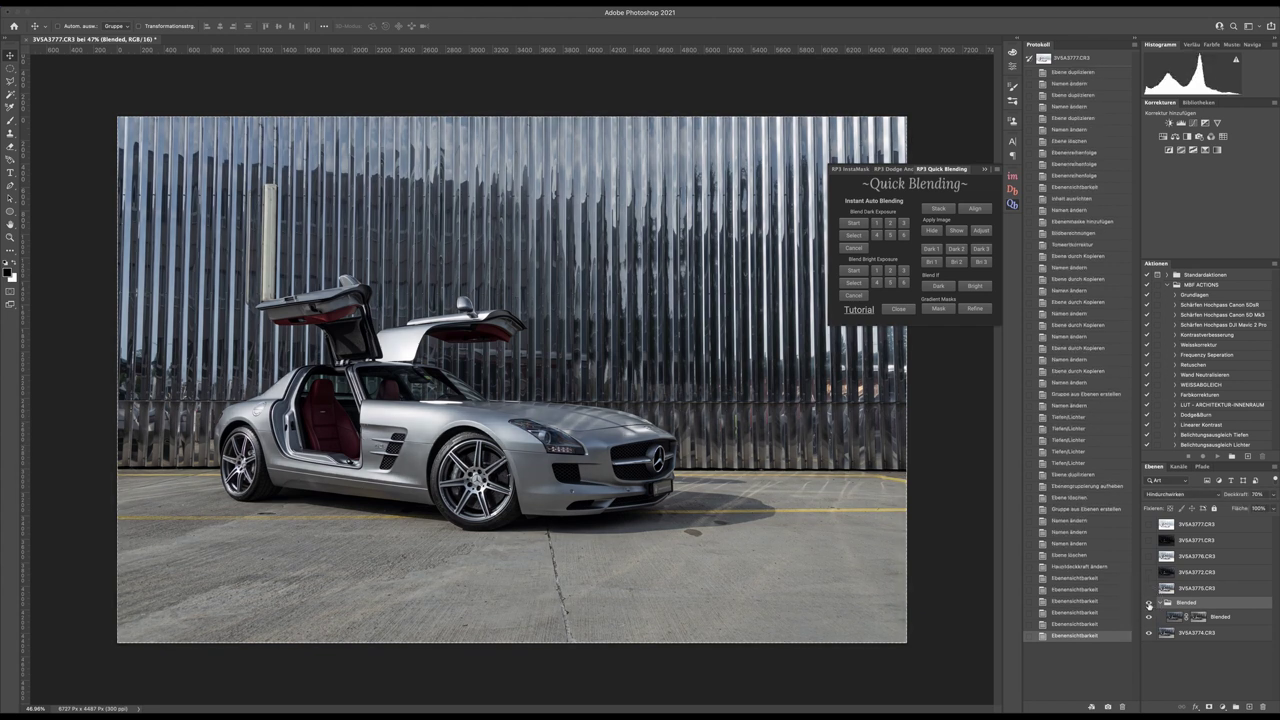
{"action": "left_click", "coordinate": [1148, 604]}
{"action": "left_click", "coordinate": [1148, 604]}
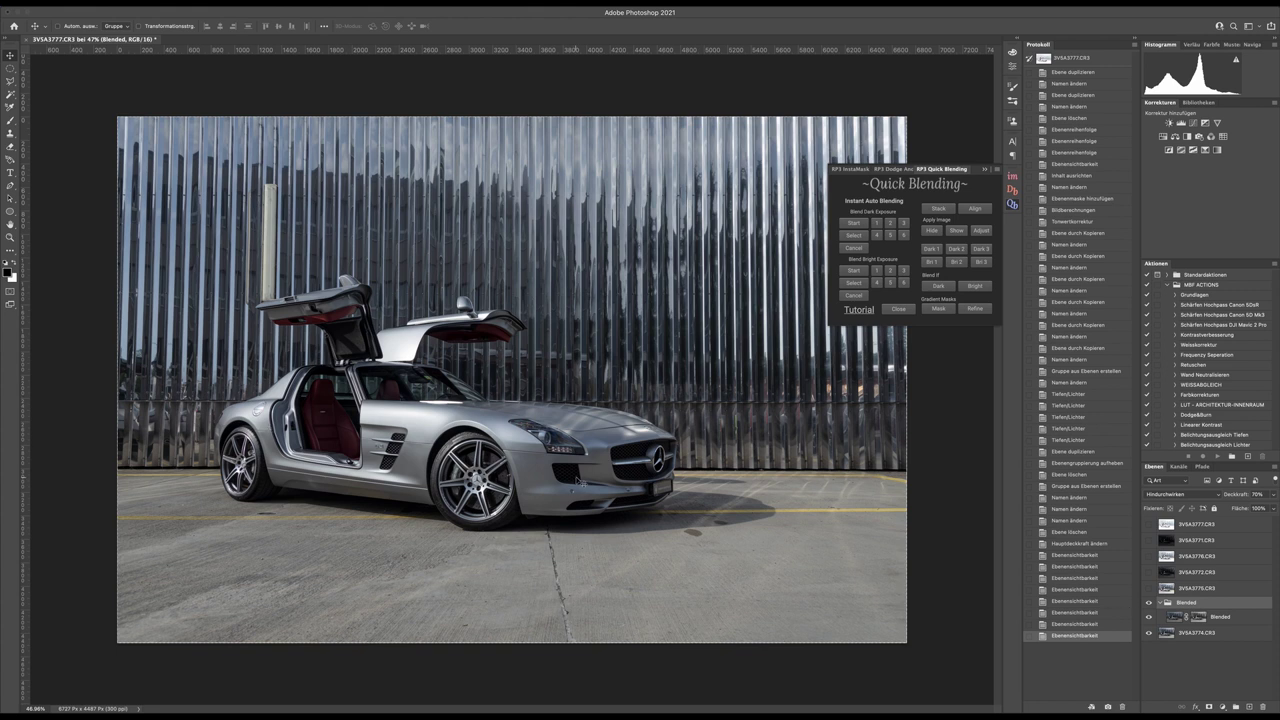
Step: Start bright exposure blending on layer 3V5A3775.CR3, compare the blend variants, and keep variant 2
{"action": "left_click", "coordinate": [1227, 590]}
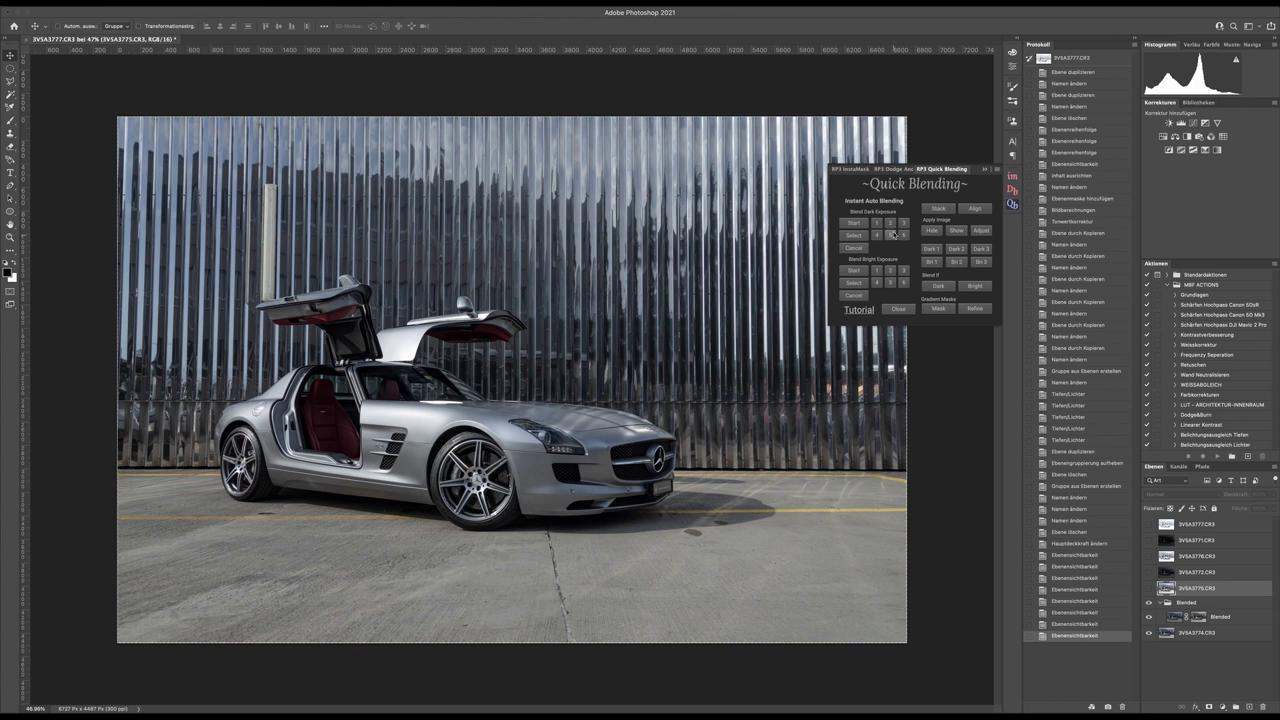
{"action": "left_click", "coordinate": [849, 271]}
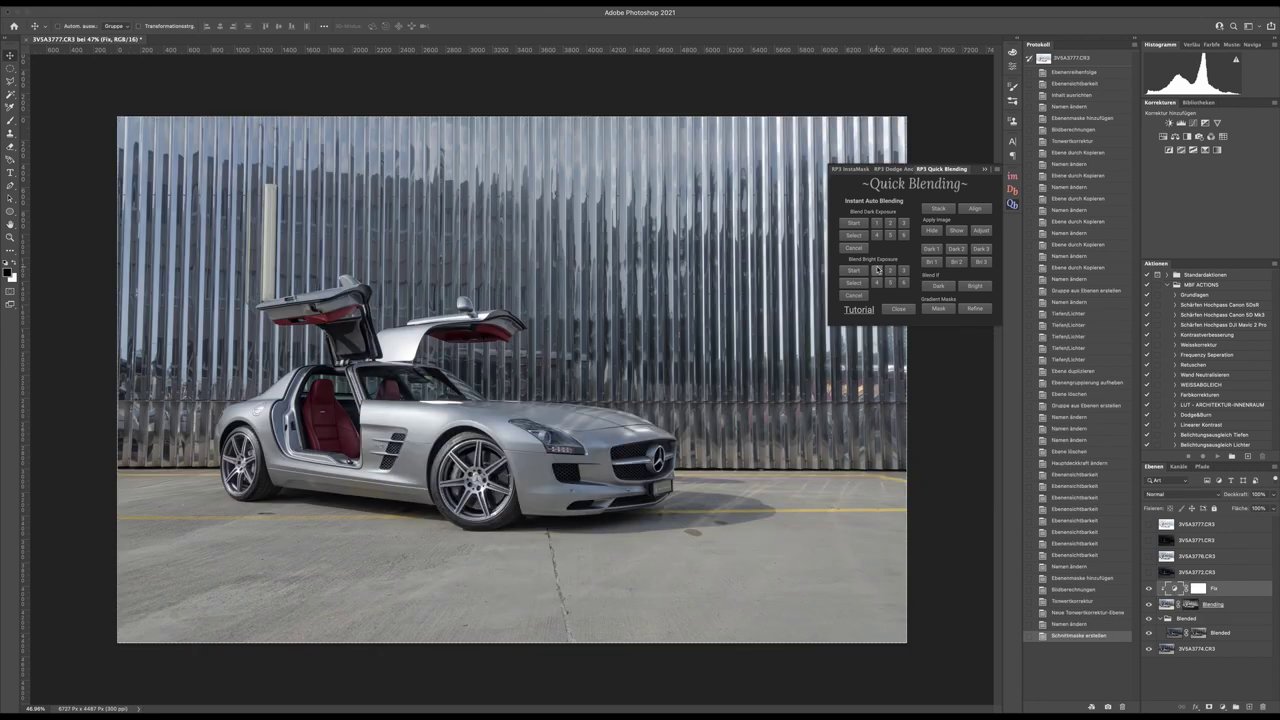
{"action": "left_click", "coordinate": [878, 272]}
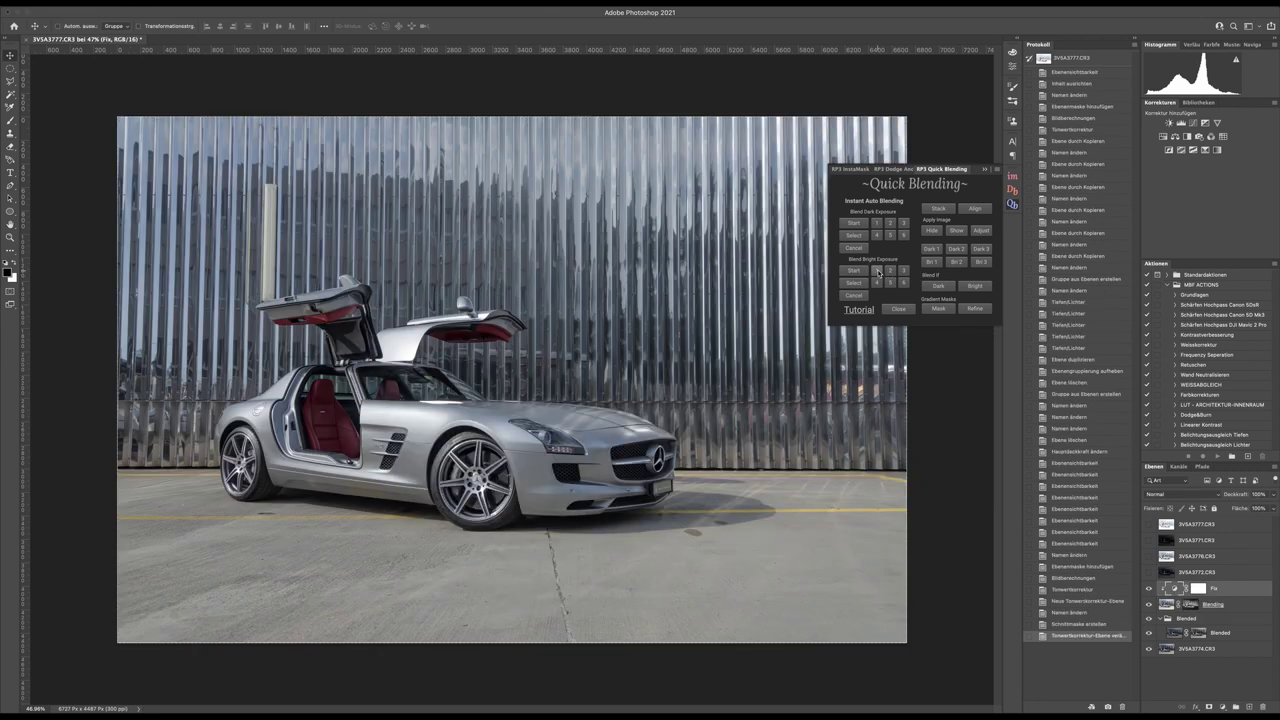
{"action": "left_click", "coordinate": [905, 285]}
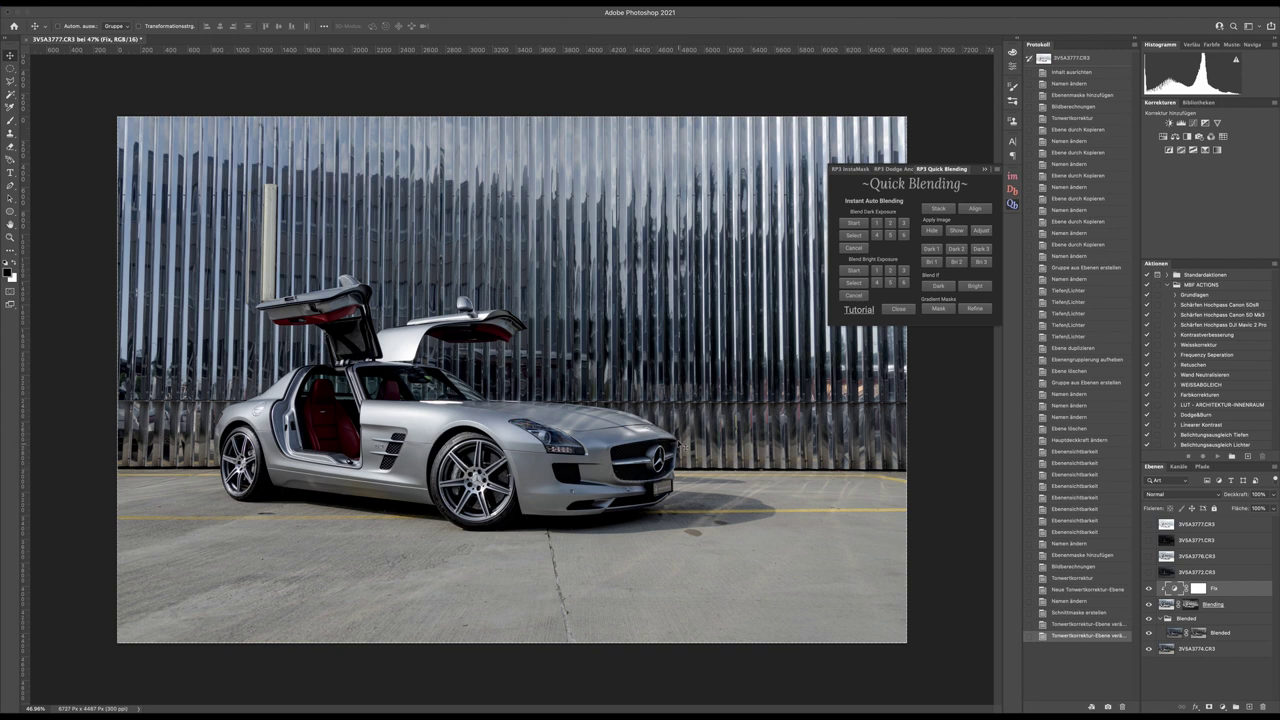
{"action": "left_click", "coordinate": [889, 285]}
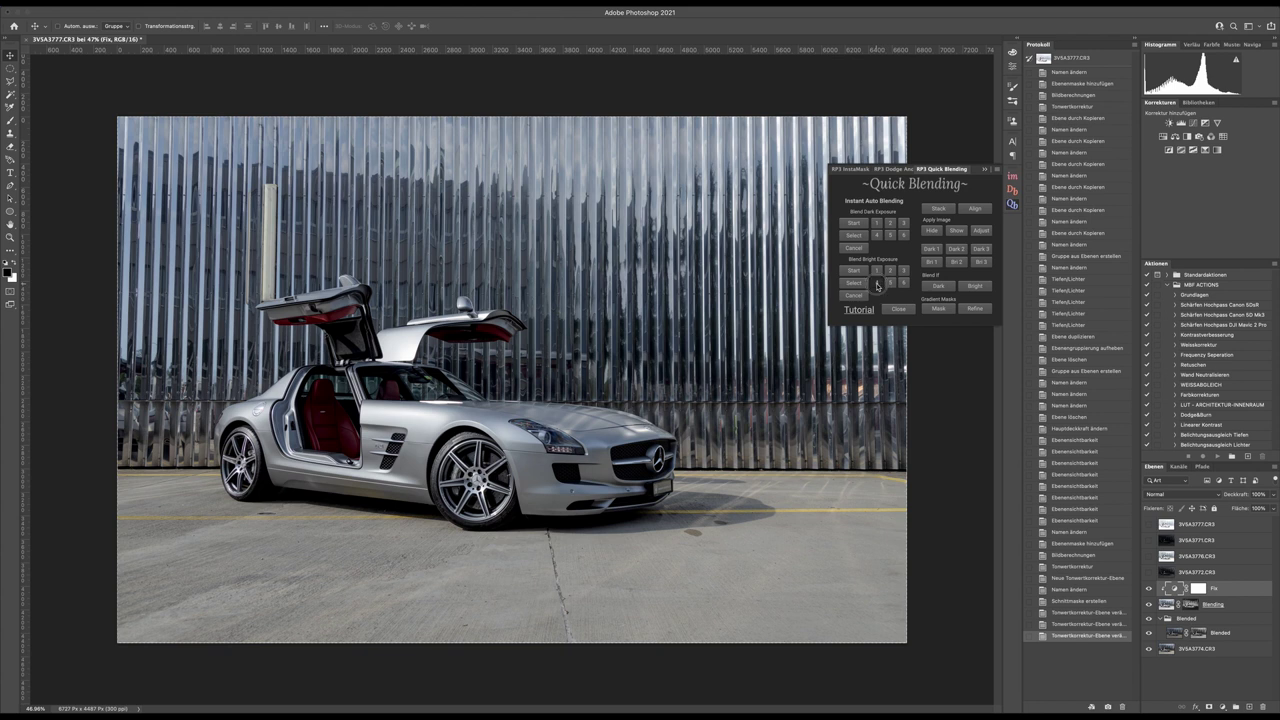
{"action": "left_click", "coordinate": [877, 286]}
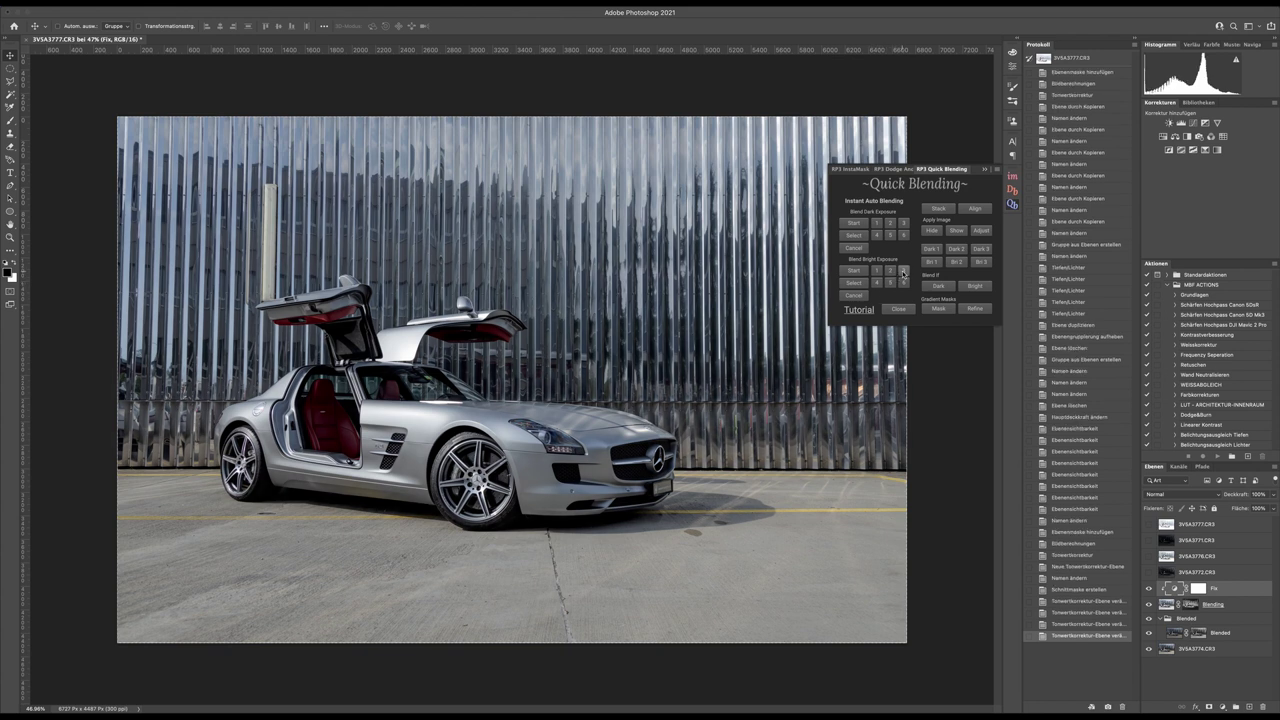
{"action": "left_click", "coordinate": [903, 271]}
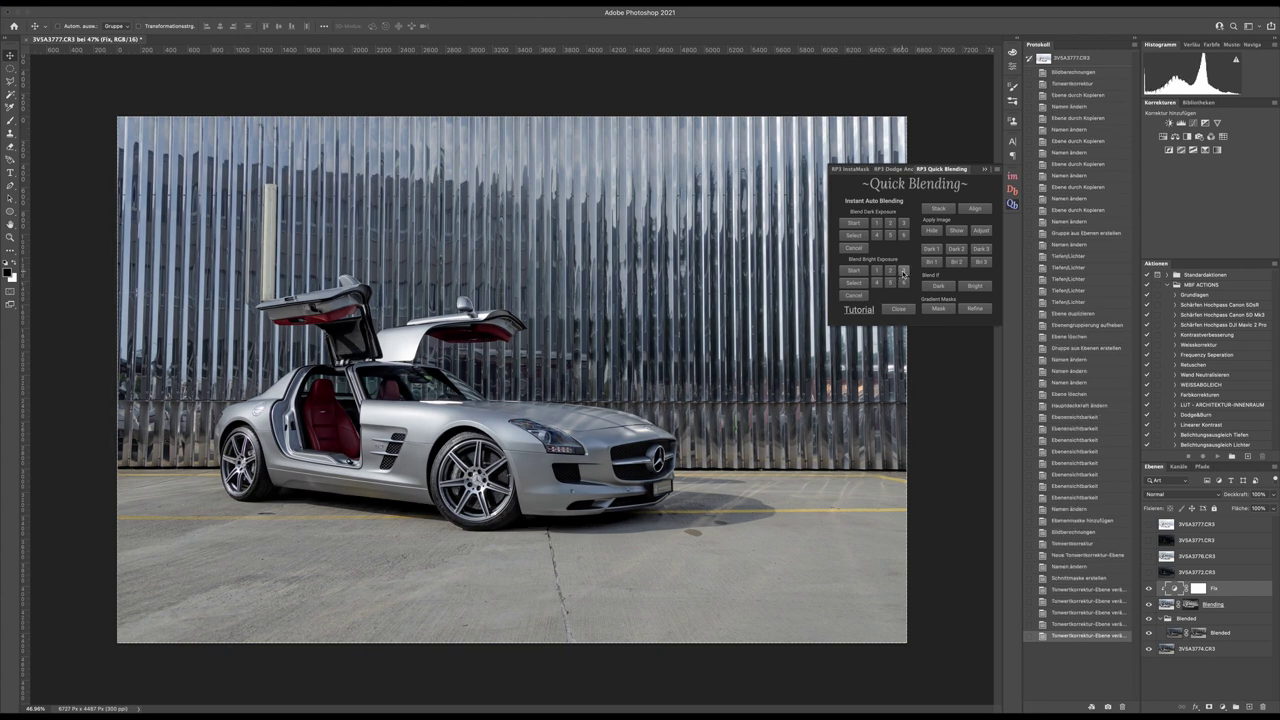
{"action": "left_click", "coordinate": [890, 272]}
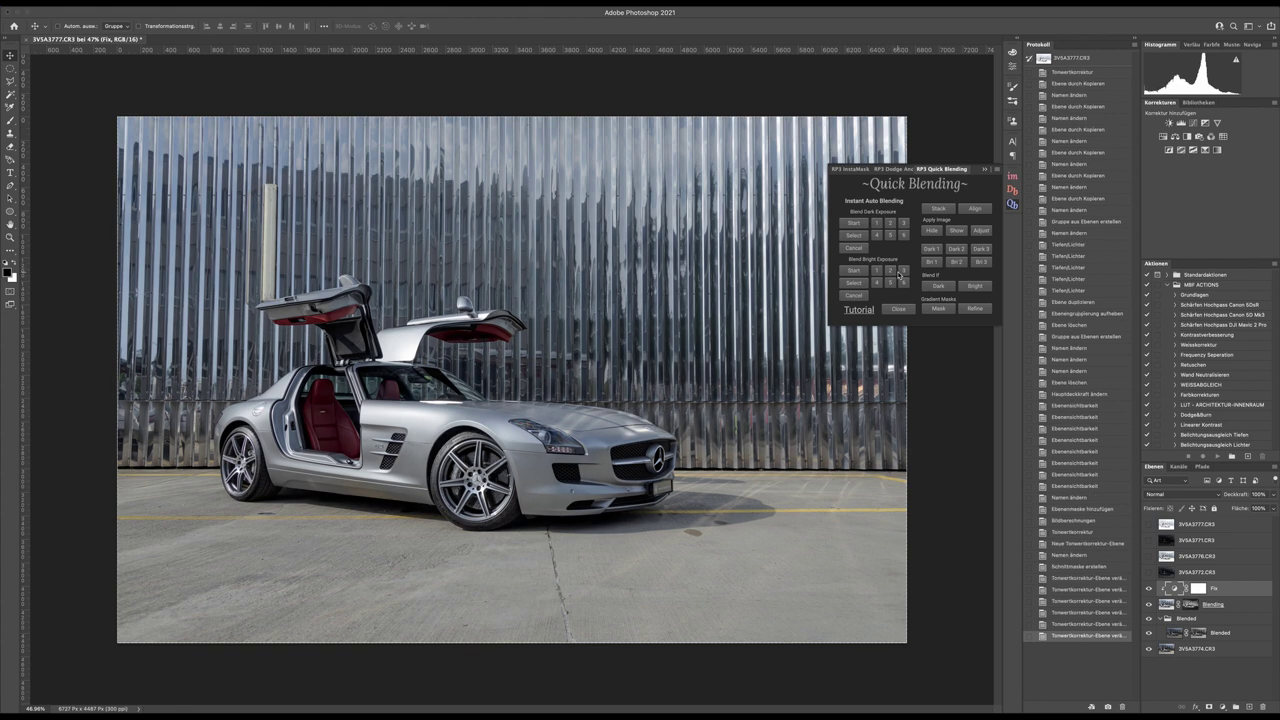
{"action": "left_click", "coordinate": [905, 272]}
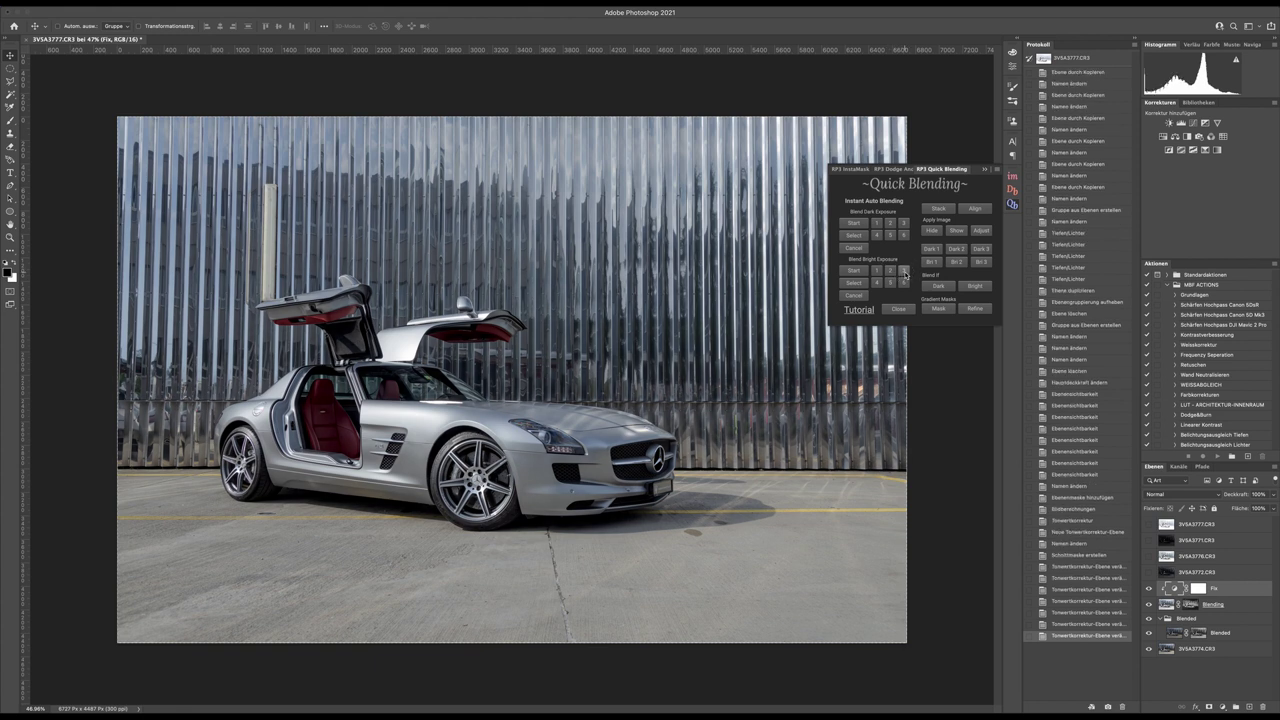
{"action": "left_click", "coordinate": [890, 272]}
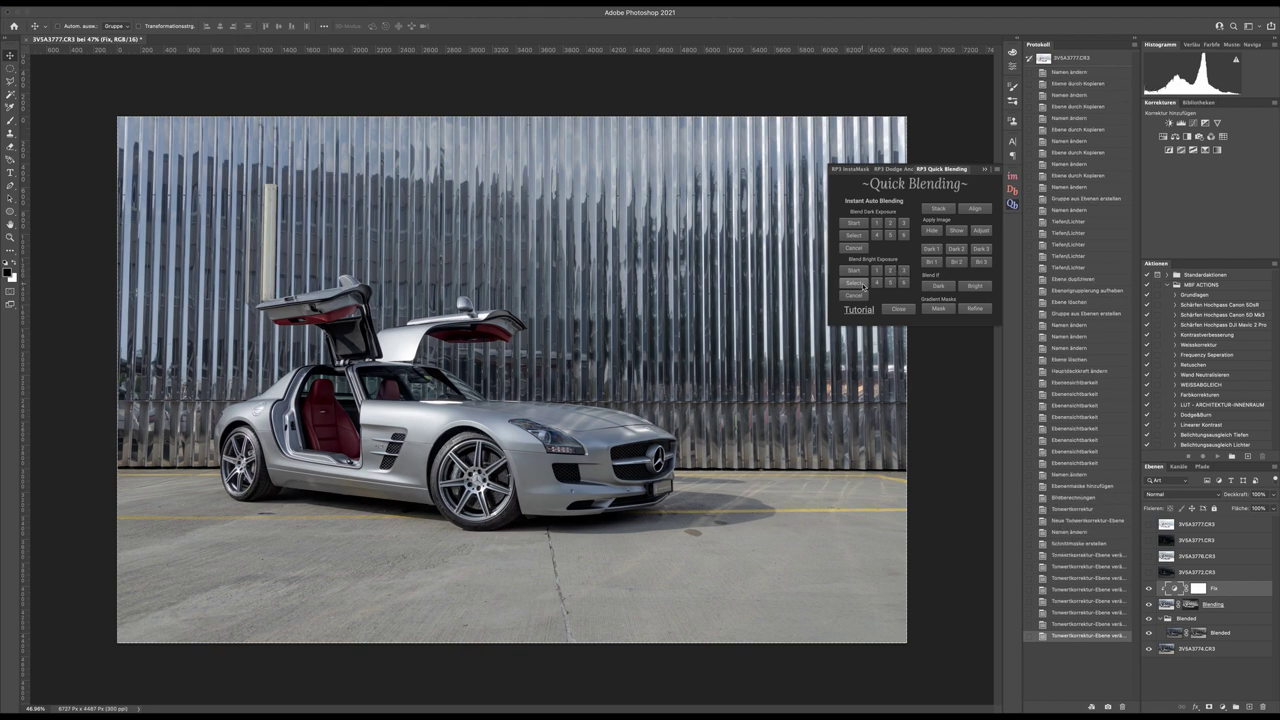
{"action": "left_click", "coordinate": [863, 286]}
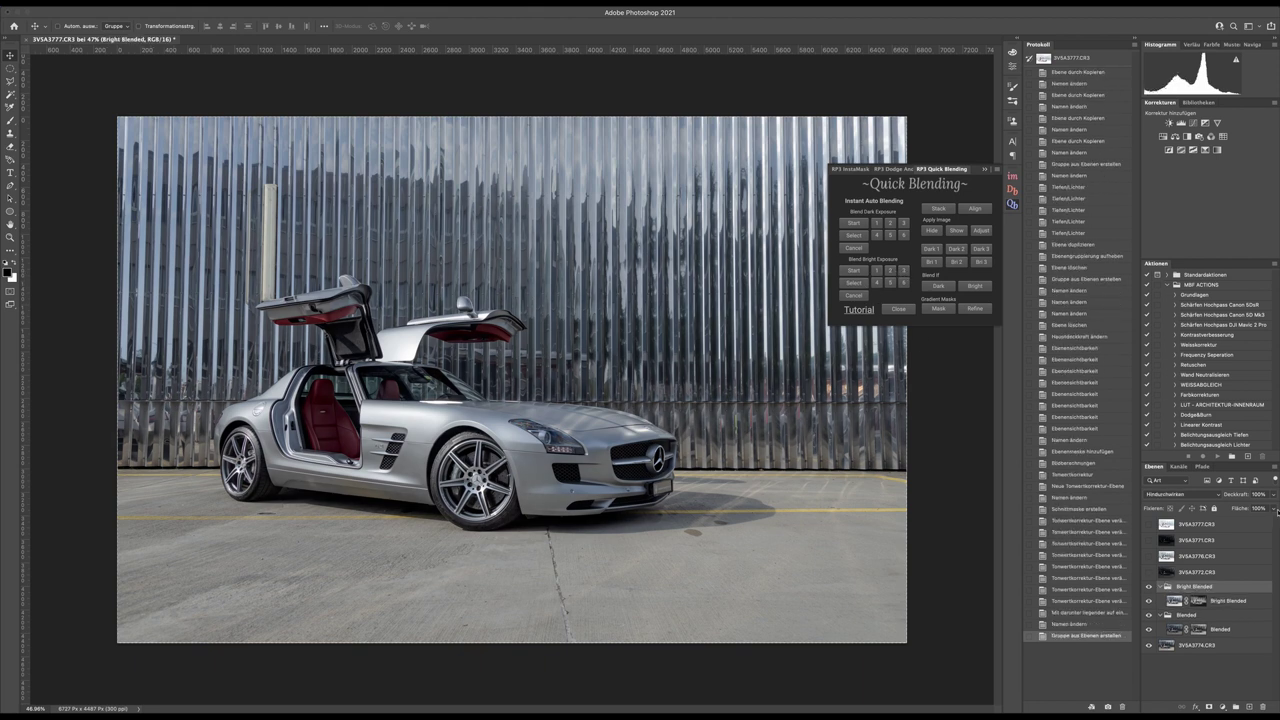
Step: Check the effect of the Bright Blended group on the photo and reduce the group's opacity to 80%
{"action": "left_click", "coordinate": [1148, 587]}
{"action": "left_click", "coordinate": [1148, 587]}
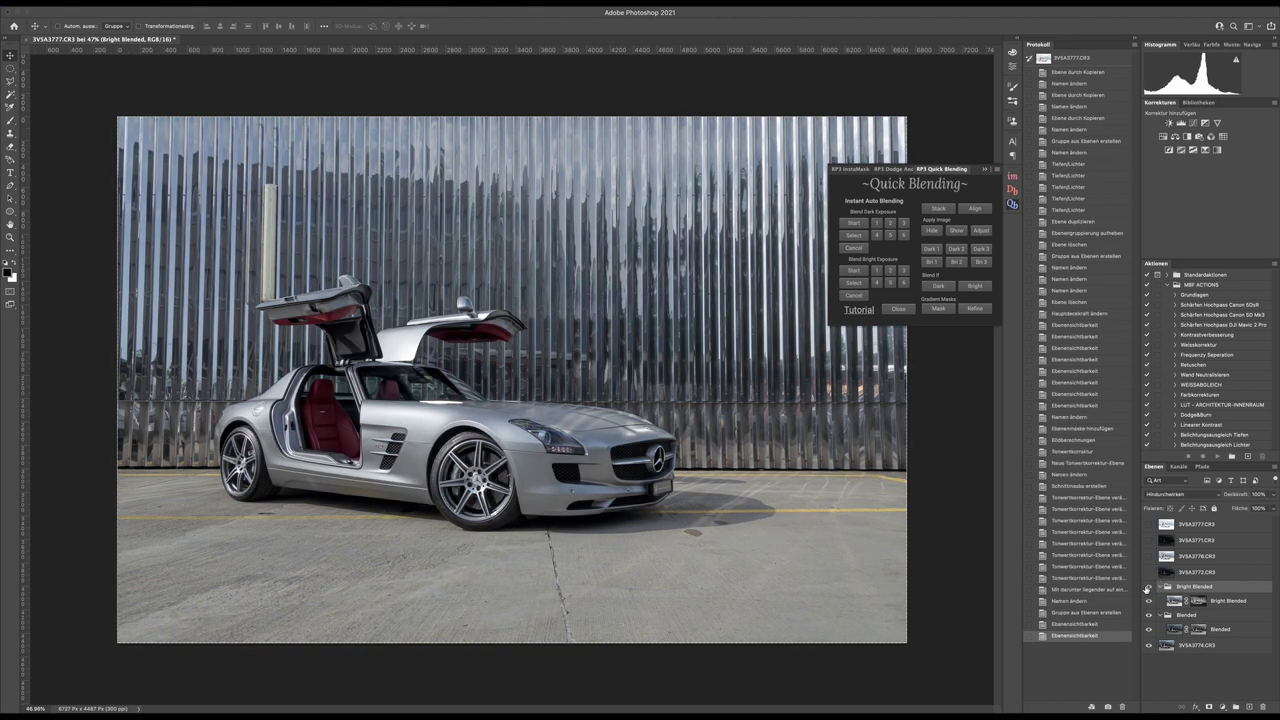
{"action": "left_click", "coordinate": [1148, 587]}
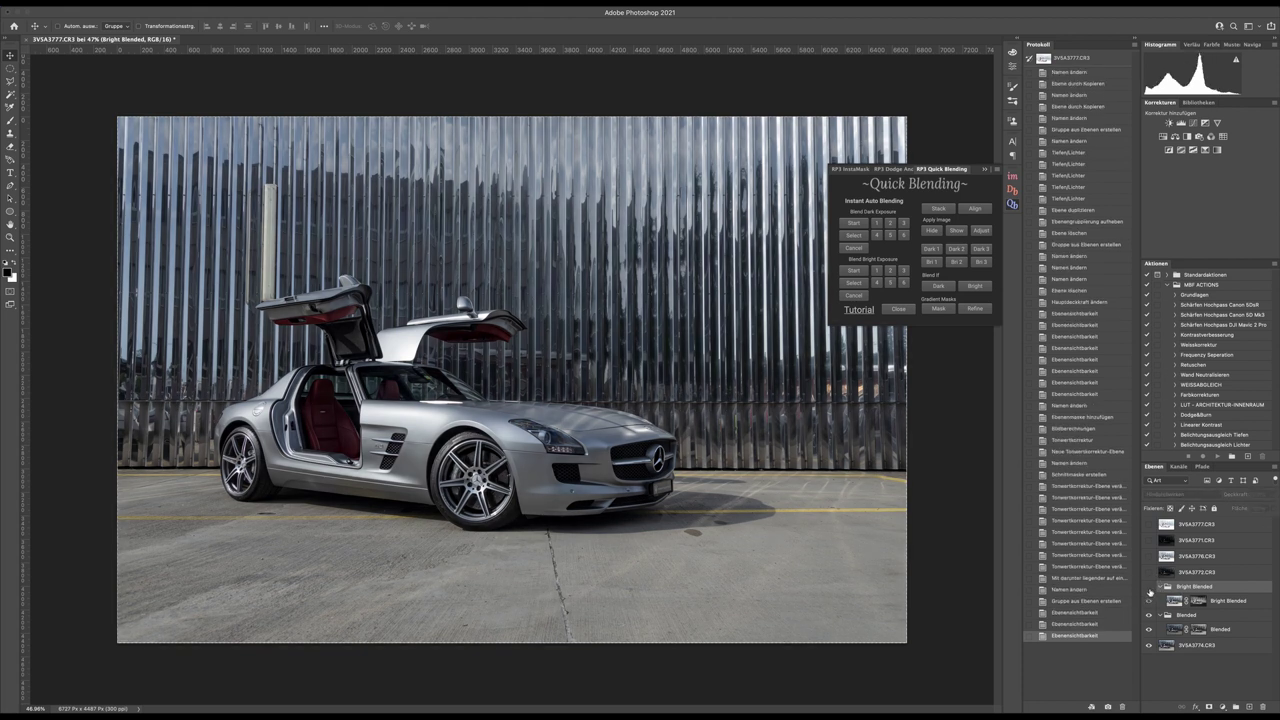
{"action": "left_click", "coordinate": [1148, 587]}
{"action": "left_click_drag", "start_coordinate": [1270, 508], "coordinate": [1259, 508]}
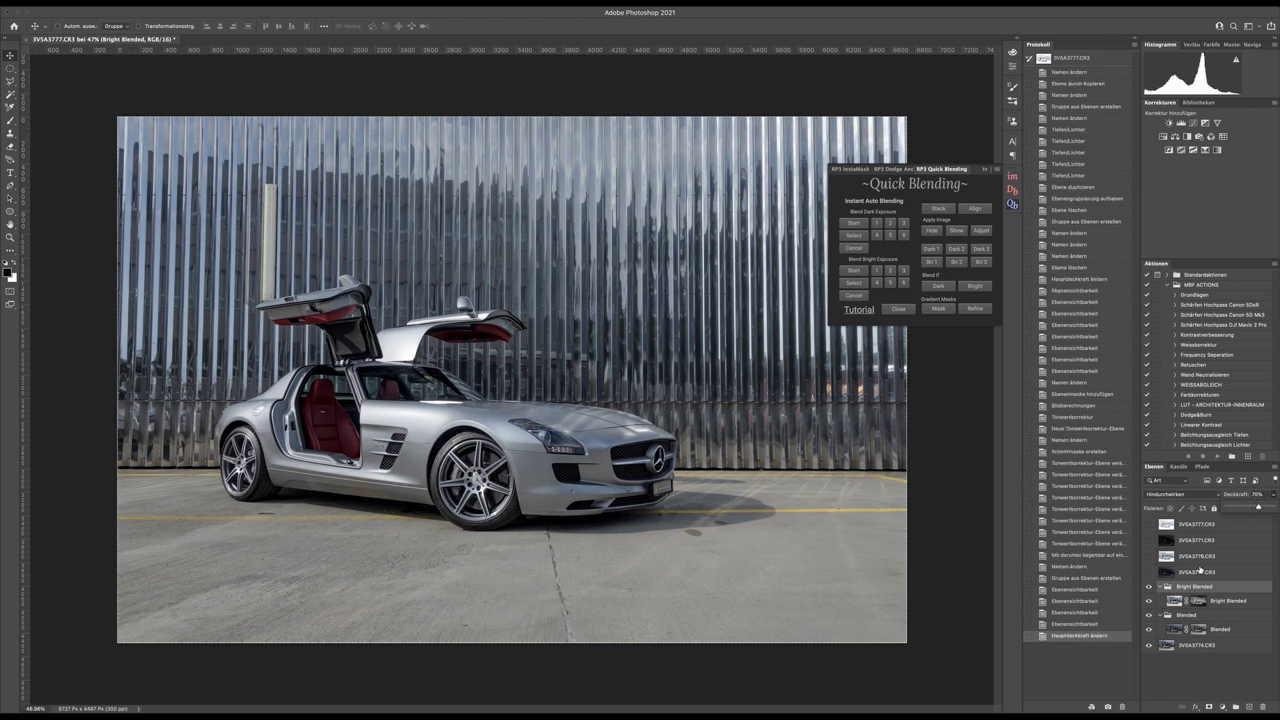
{"action": "left_click_drag", "start_coordinate": [1258, 508], "coordinate": [1264, 508]}
Step: Compare the photo with and without the Bright Blended group, and examine the car's front and bodywork up close
{"action": "left_click", "coordinate": [1148, 586]}
{"action": "left_click", "coordinate": [1148, 586]}
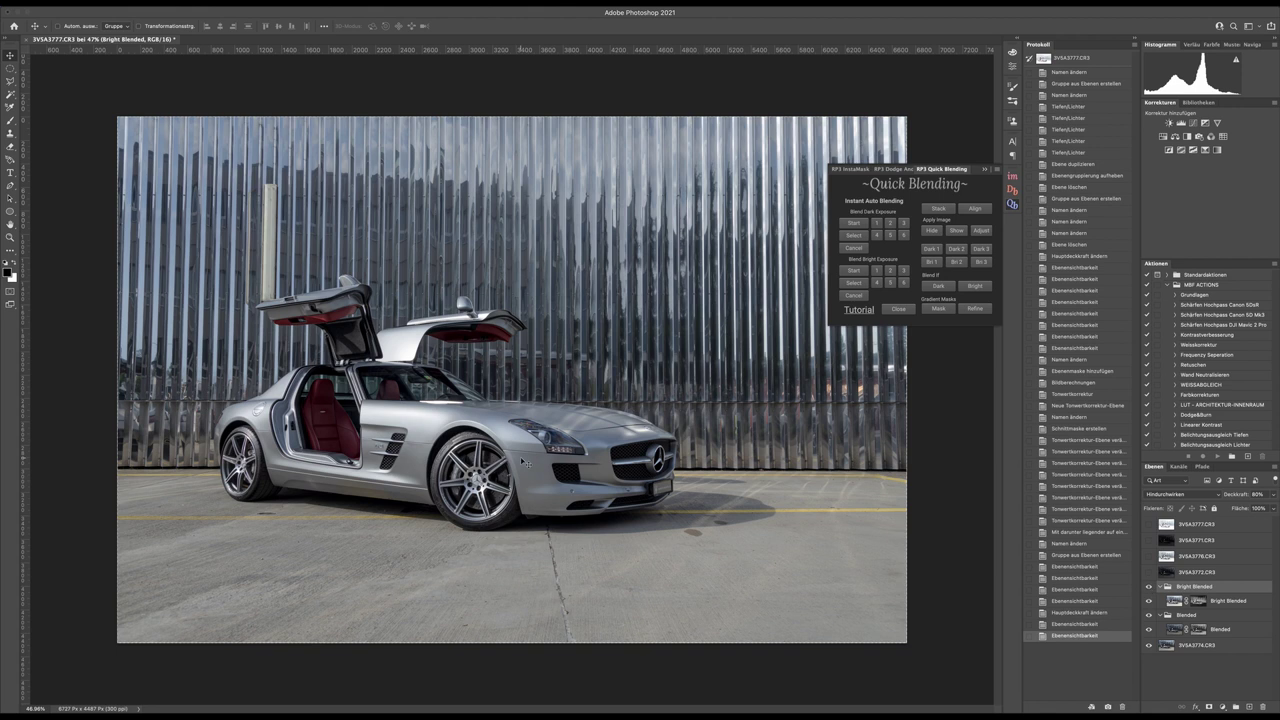
{"action": "scroll", "coordinate": [522, 460], "scroll_direction": "down", "scroll_amount": 6}
{"action": "scroll", "coordinate": [522, 460], "scroll_direction": "up", "scroll_amount": 10}
{"action": "scroll", "coordinate": [522, 460], "scroll_direction": "down", "scroll_amount": 6}
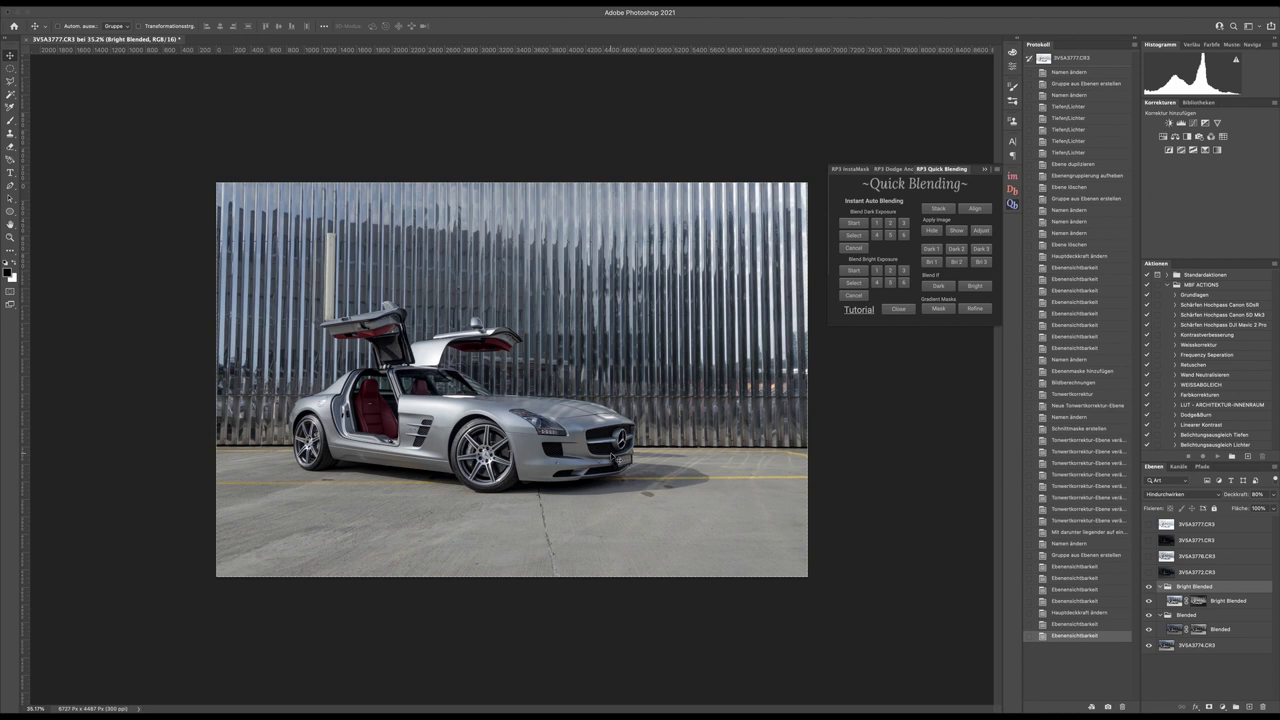
{"action": "scroll", "coordinate": [618, 450], "scroll_direction": "up", "scroll_amount": 5}
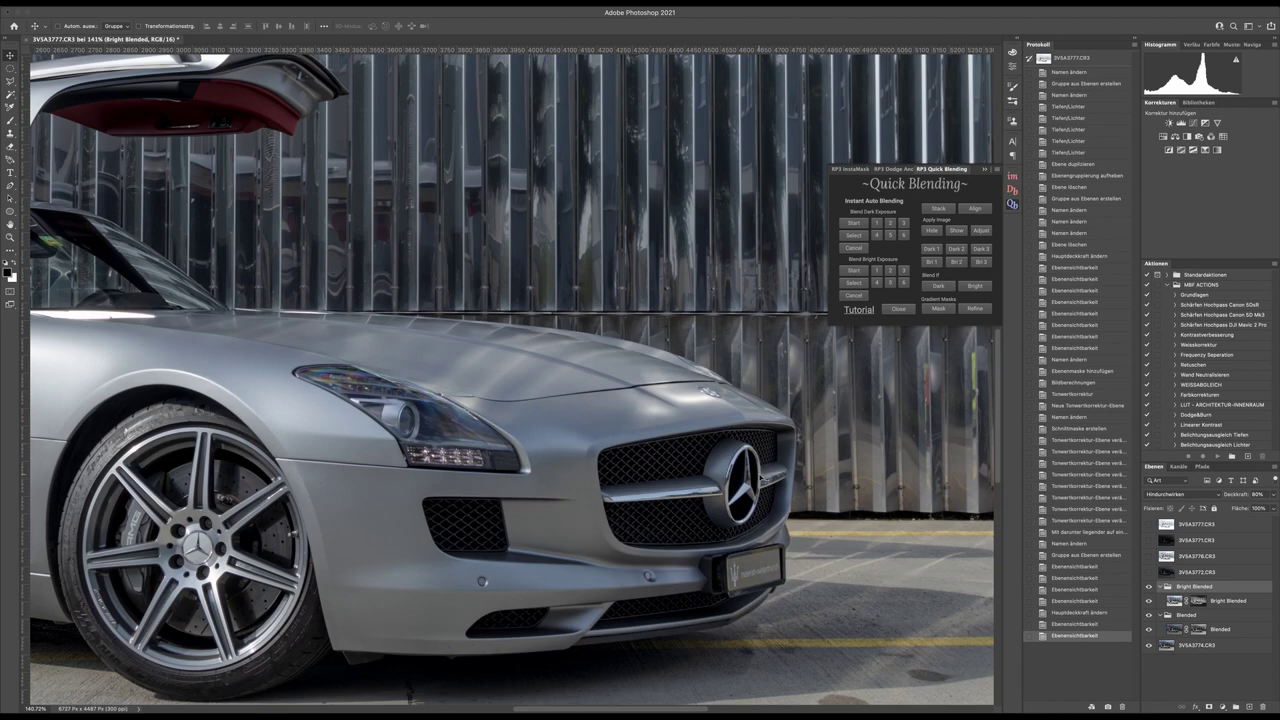
{"action": "scroll", "coordinate": [727, 474], "scroll_direction": "down", "scroll_amount": 2}
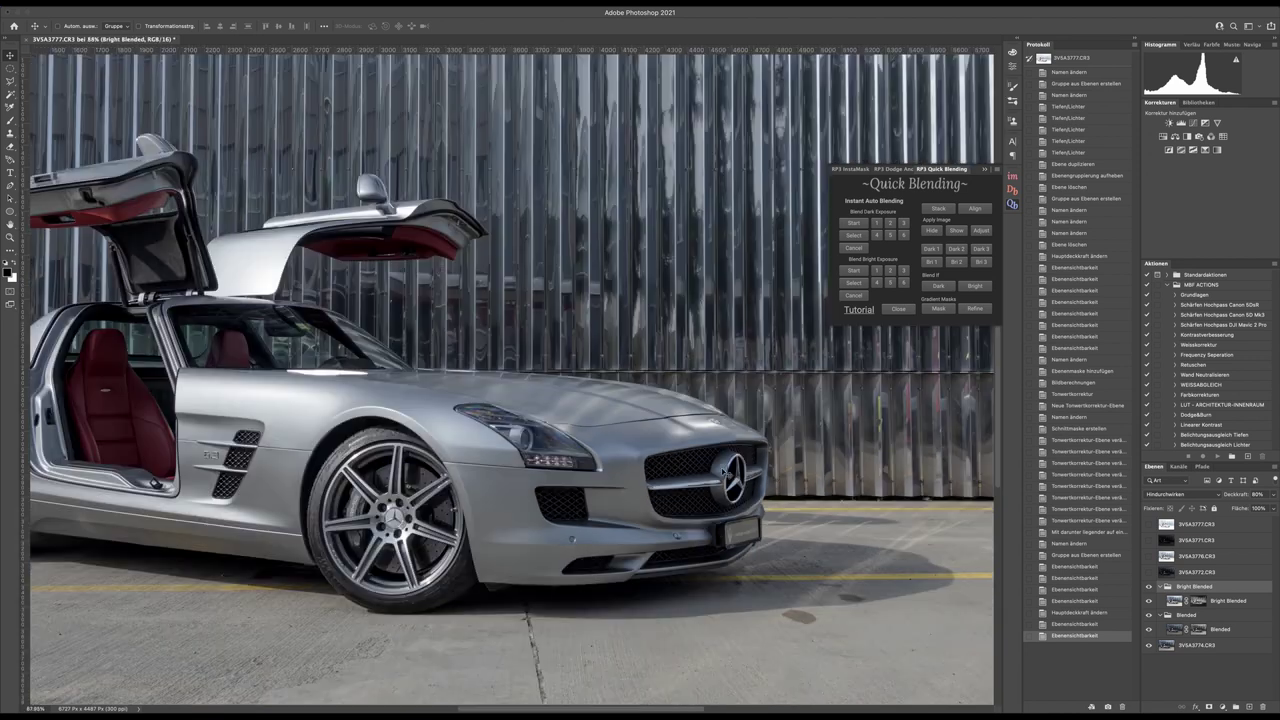
{"action": "scroll", "coordinate": [727, 474], "scroll_direction": "down", "scroll_amount": 2}
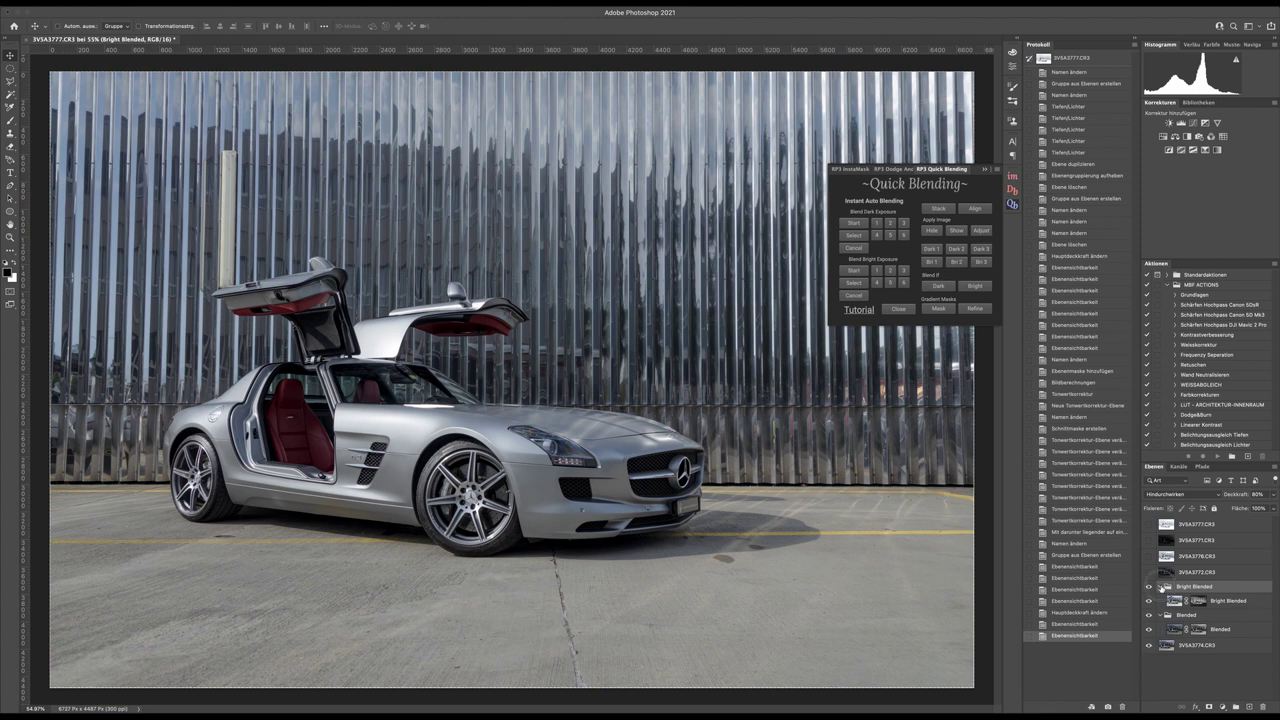
Step: Collapse the Bright Blended and Blended groups and compare the blended photo with the base layer 3V5A3774.CR3 shown alone
{"action": "left_click", "coordinate": [1161, 586]}
{"action": "left_click", "coordinate": [1161, 599]}
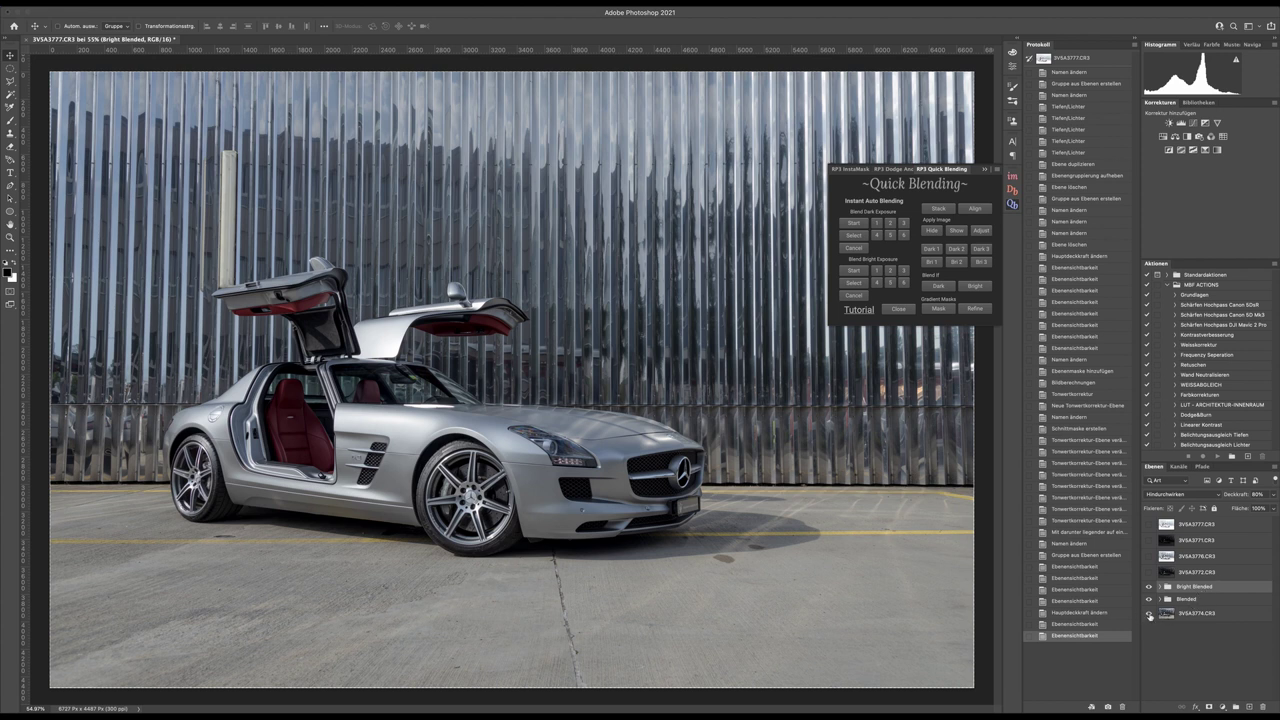
{"action": "left_click", "coordinate": [1149, 614], "text": "alt"}
{"action": "left_click", "coordinate": [1149, 614], "text": "alt"}
{"action": "left_click", "coordinate": [1149, 614], "text": "alt"}
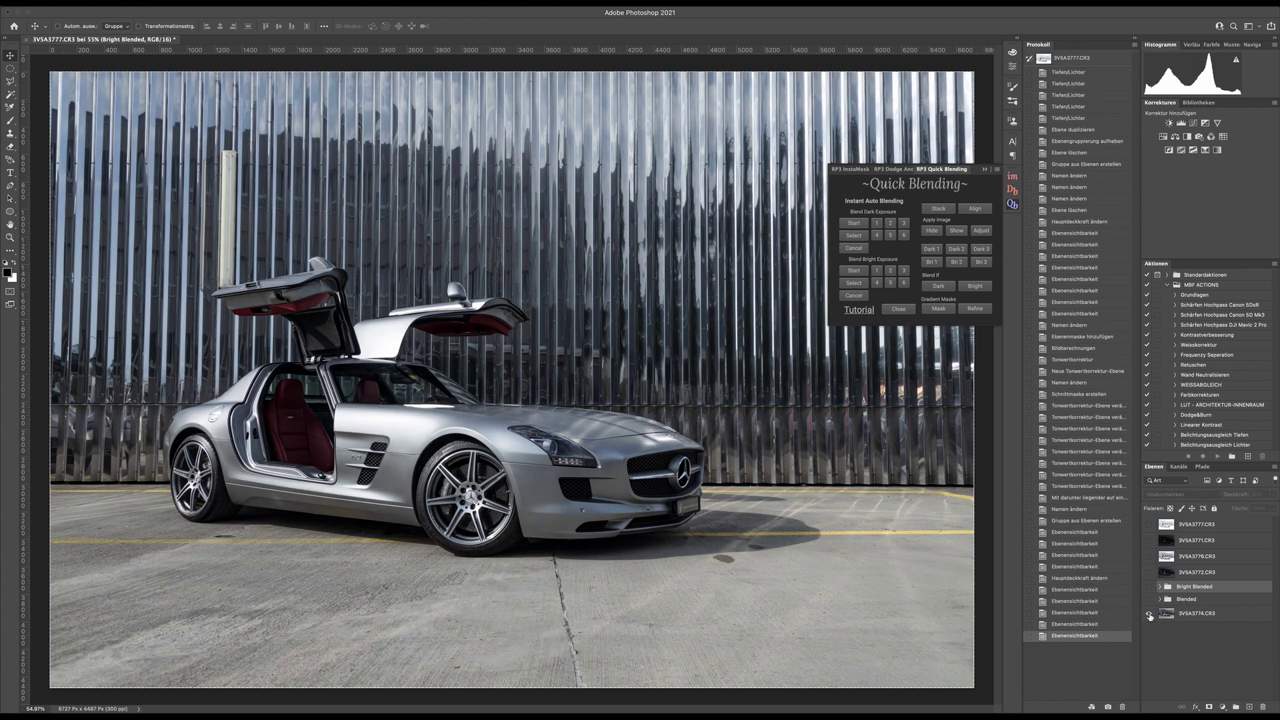
{"action": "left_click", "coordinate": [1149, 614], "text": "alt"}
{"action": "left_click", "coordinate": [1149, 614], "text": "alt"}
{"action": "left_click", "coordinate": [1149, 614], "text": "alt"}
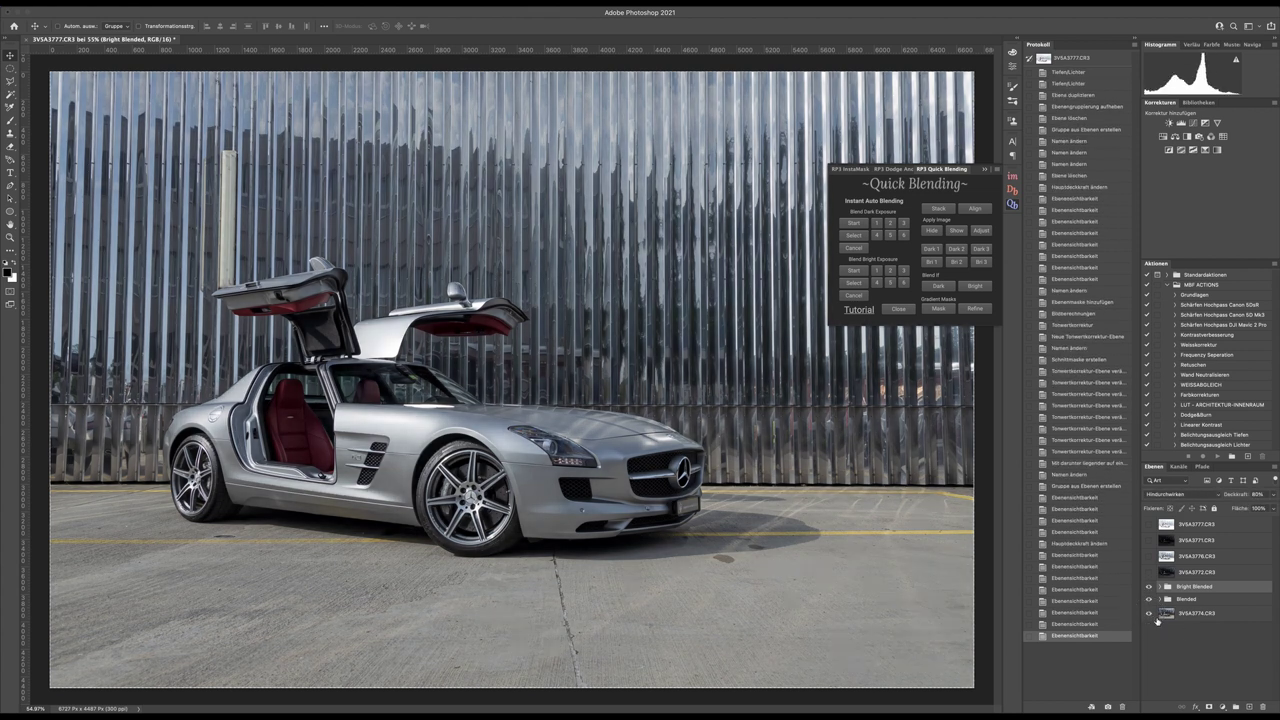
{"action": "left_click", "coordinate": [1149, 614], "text": "alt"}
{"action": "left_click", "coordinate": [1149, 614], "text": "alt"}
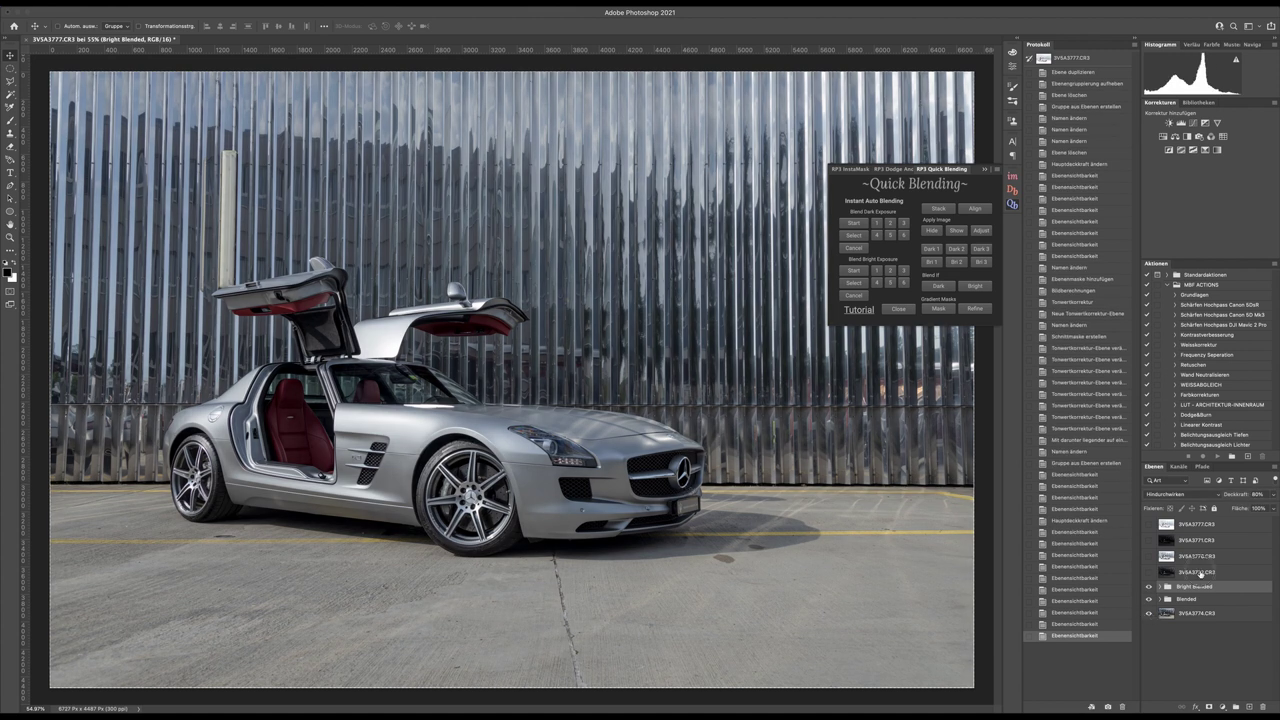
Step: Preview the dark exposure layer 3V5A3772.CR3 and run the Belichtungsausgleich Lichter action on it
{"action": "left_click", "coordinate": [1199, 573]}
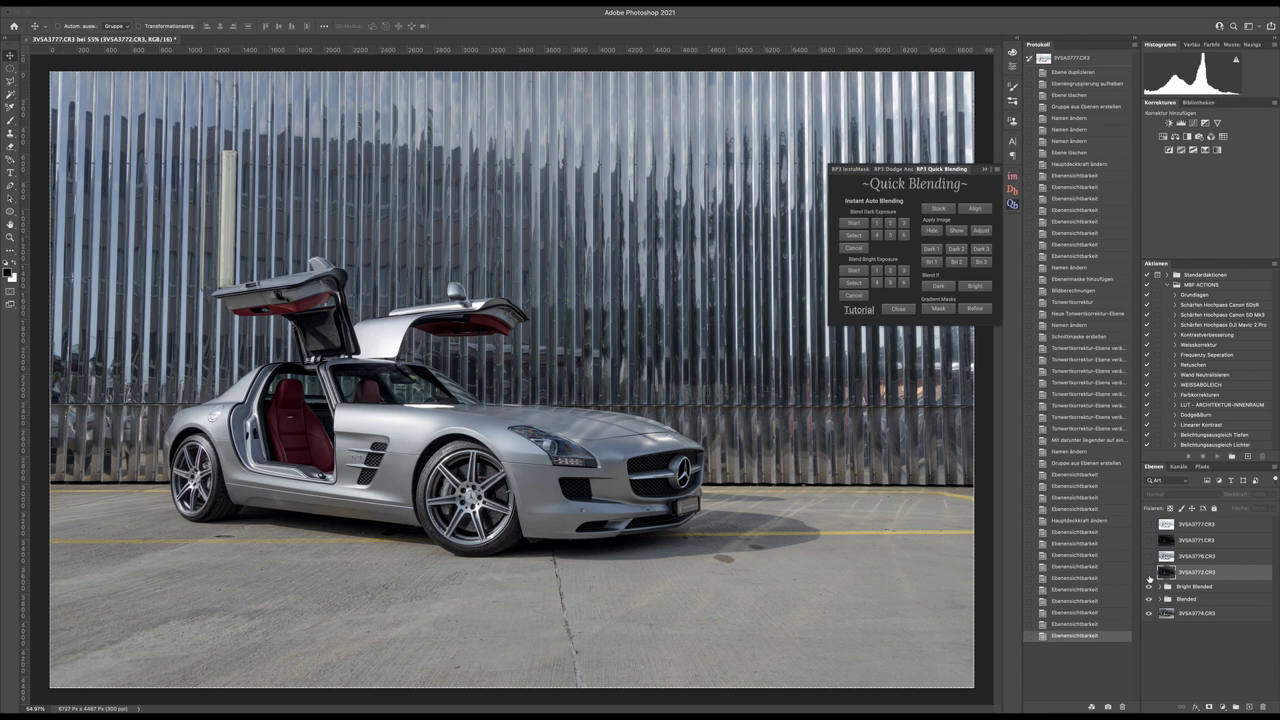
{"action": "left_click", "coordinate": [1149, 573]}
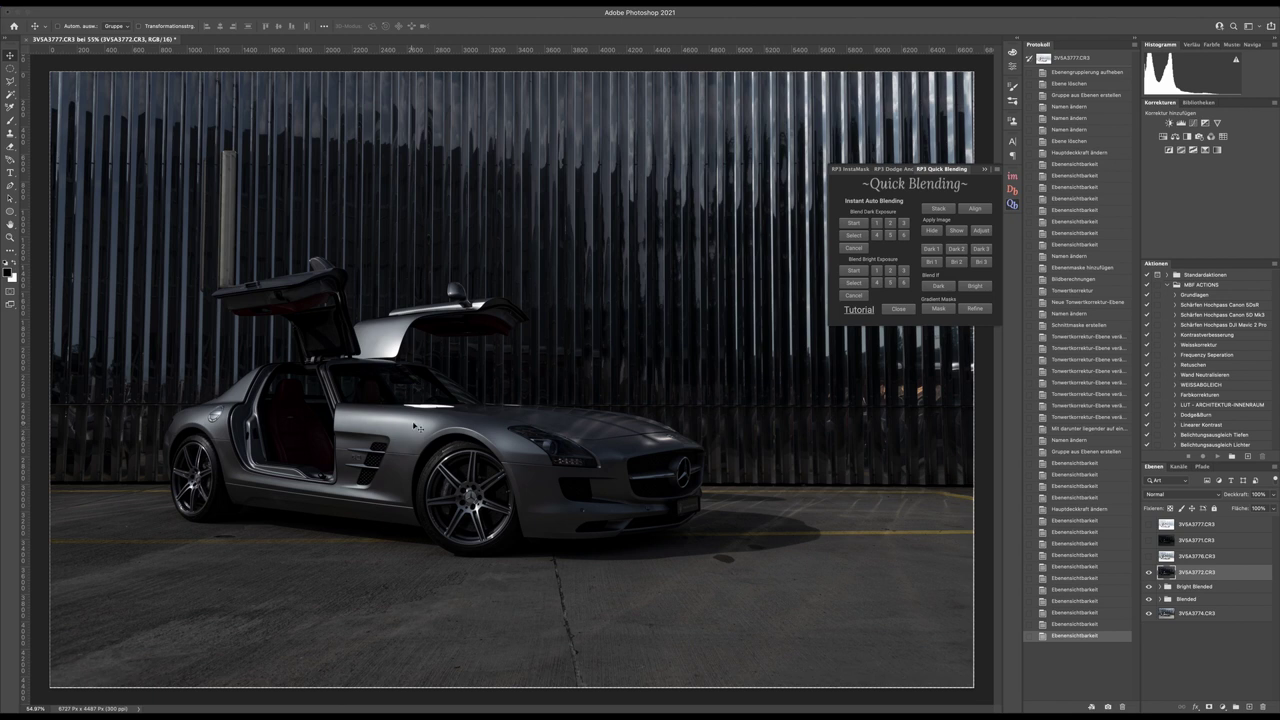
{"action": "left_click", "coordinate": [1149, 572]}
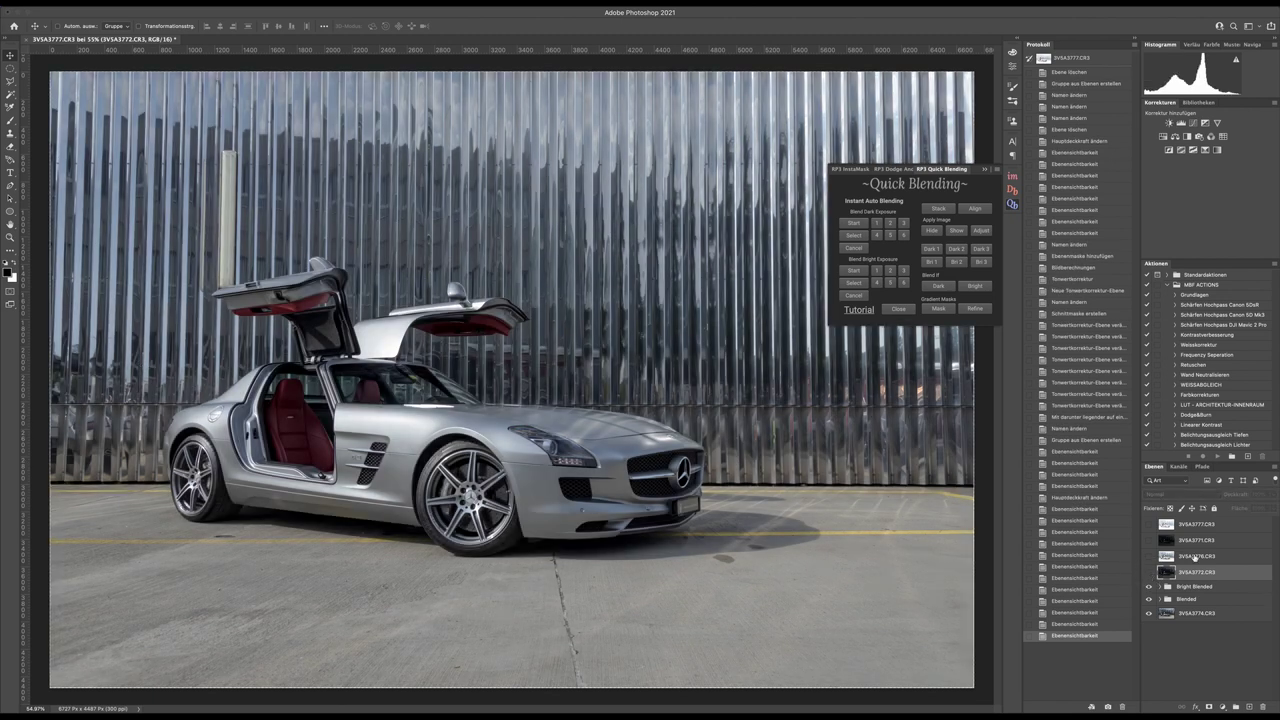
{"action": "left_click", "coordinate": [1210, 446]}
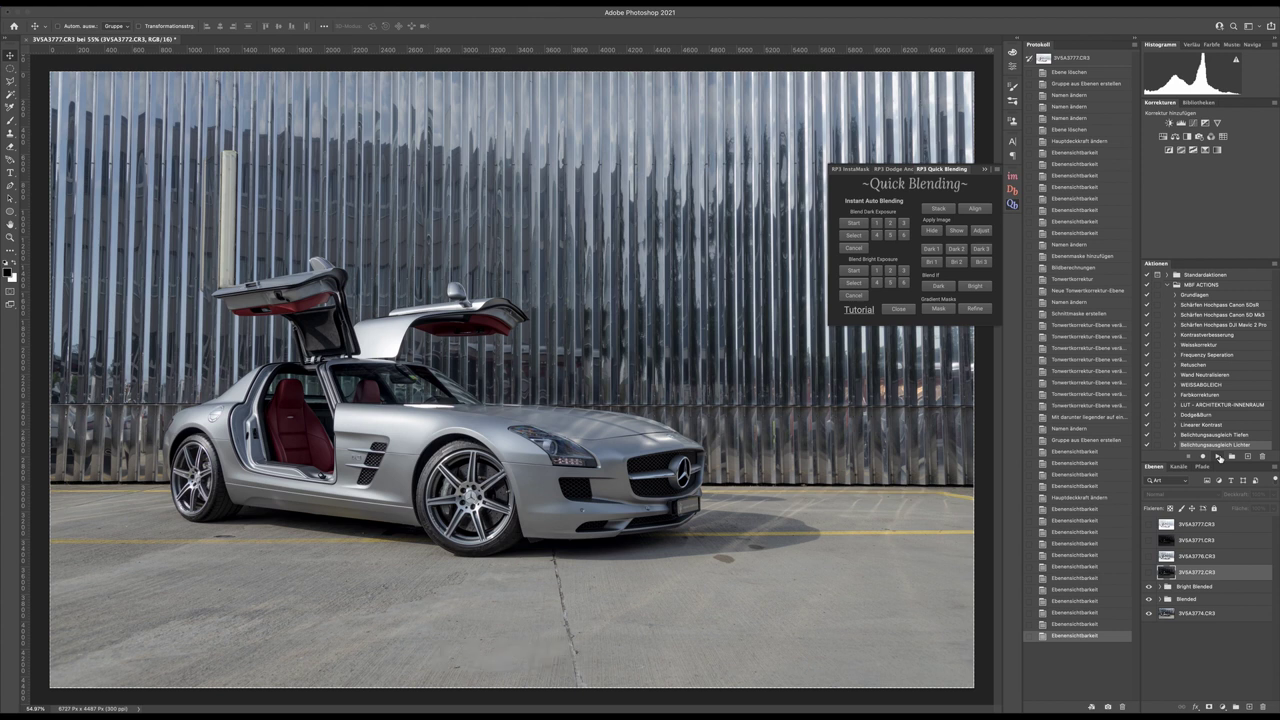
{"action": "left_click", "coordinate": [1218, 457]}
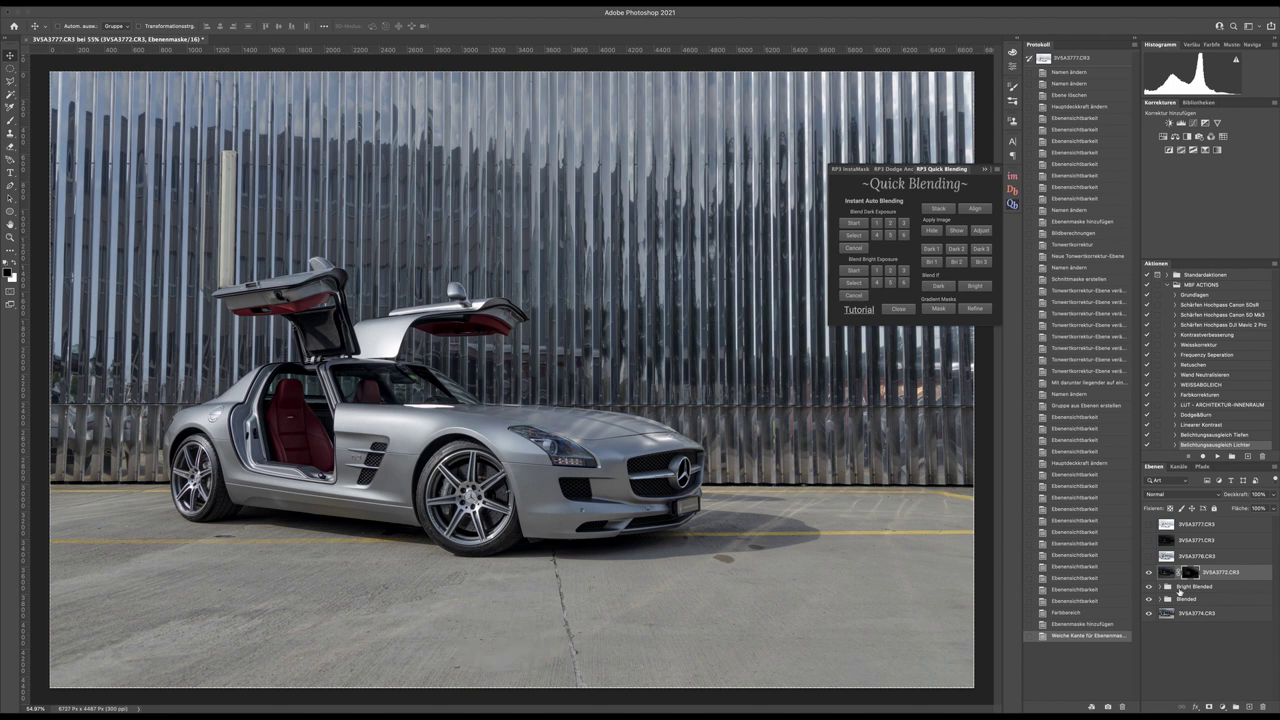
Step: Compare the highlights in the photo with and without the masked layer 3V5A3772.CR3 by toggling its visibility
{"action": "left_click", "coordinate": [1149, 573]}
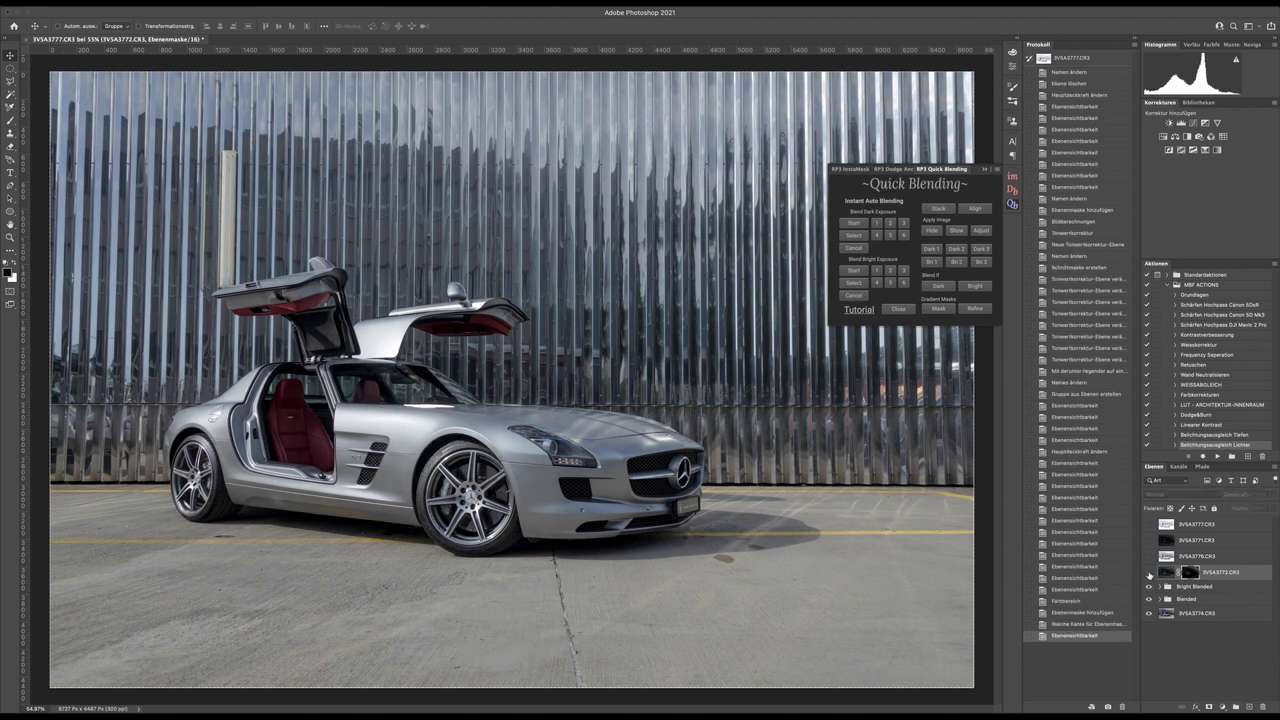
{"action": "left_click", "coordinate": [1149, 573]}
{"action": "left_click", "coordinate": [1149, 573]}
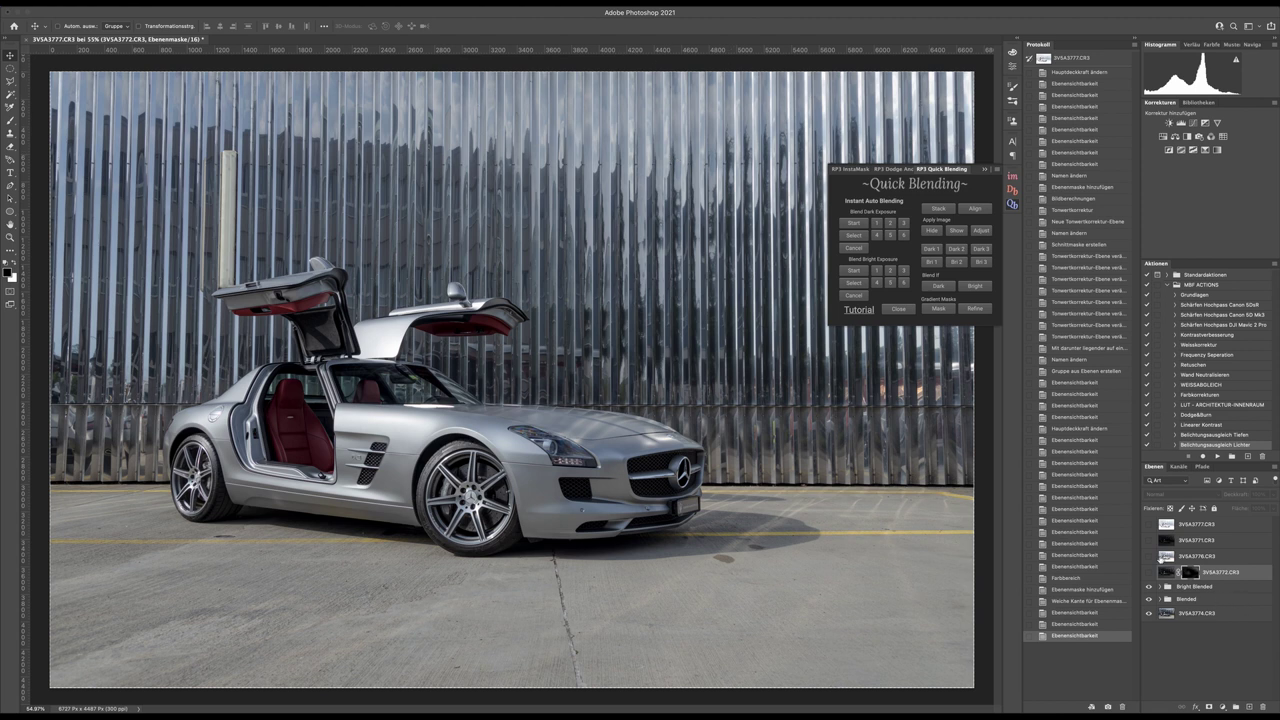
{"action": "left_click", "coordinate": [1148, 574]}
{"action": "left_click", "coordinate": [1148, 574]}
{"action": "left_click", "coordinate": [1148, 574]}
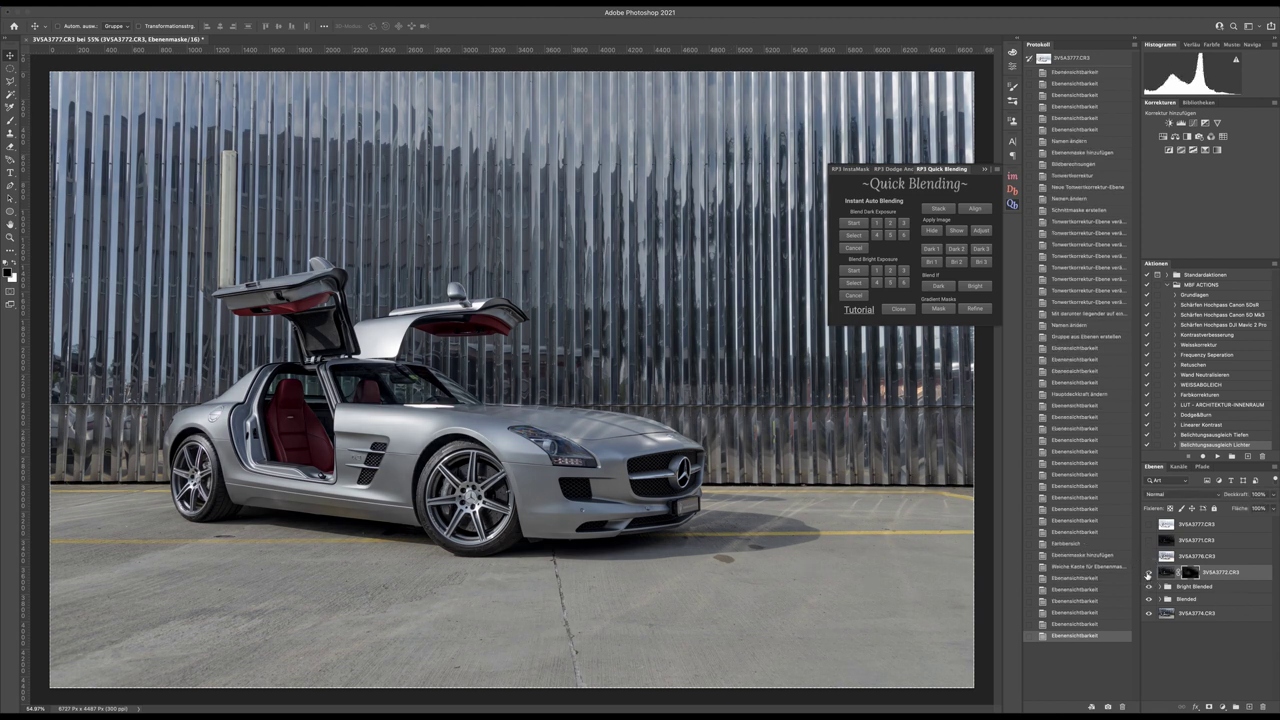
{"action": "left_click", "coordinate": [1148, 574]}
{"action": "left_click", "coordinate": [1148, 574]}
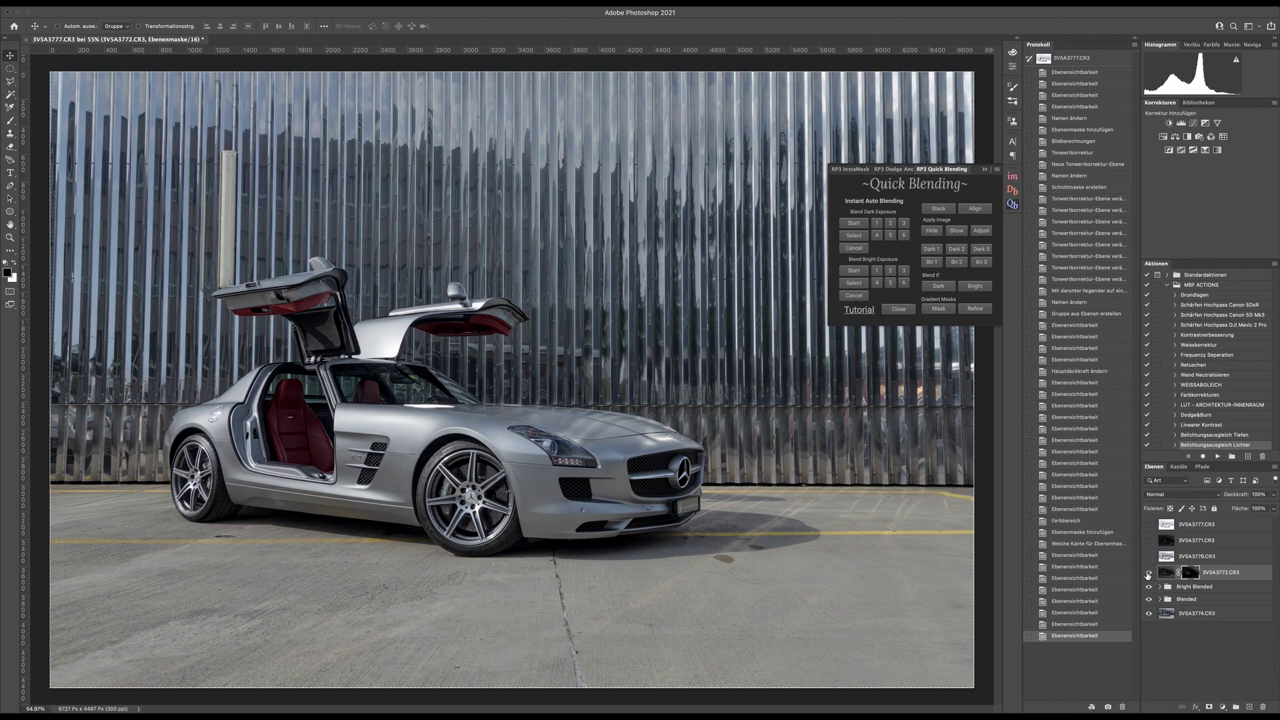
{"action": "left_click", "coordinate": [1148, 574]}
{"action": "left_click", "coordinate": [1148, 574]}
{"action": "left_click", "coordinate": [1148, 574]}
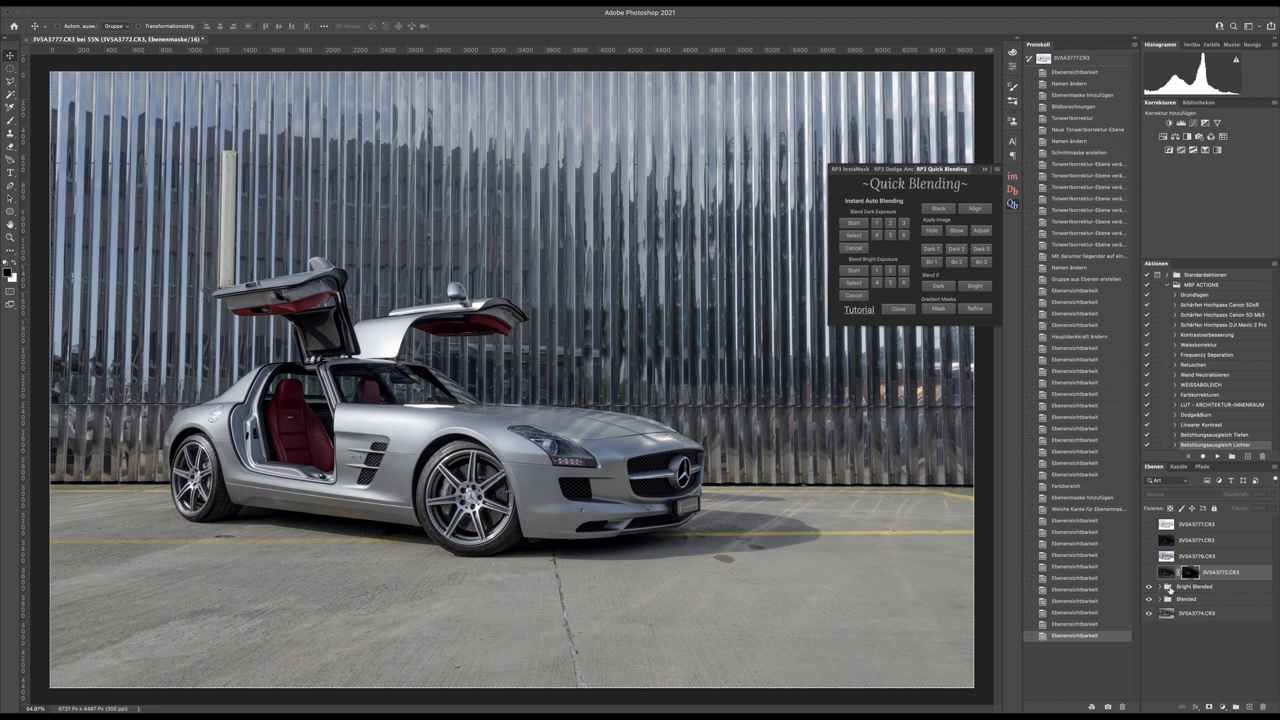
Step: Show the masked layer 3V5A3772.CR3 and reduce its opacity to about 35%
{"action": "left_click", "coordinate": [1148, 573]}
{"action": "left_click", "coordinate": [1273, 494]}
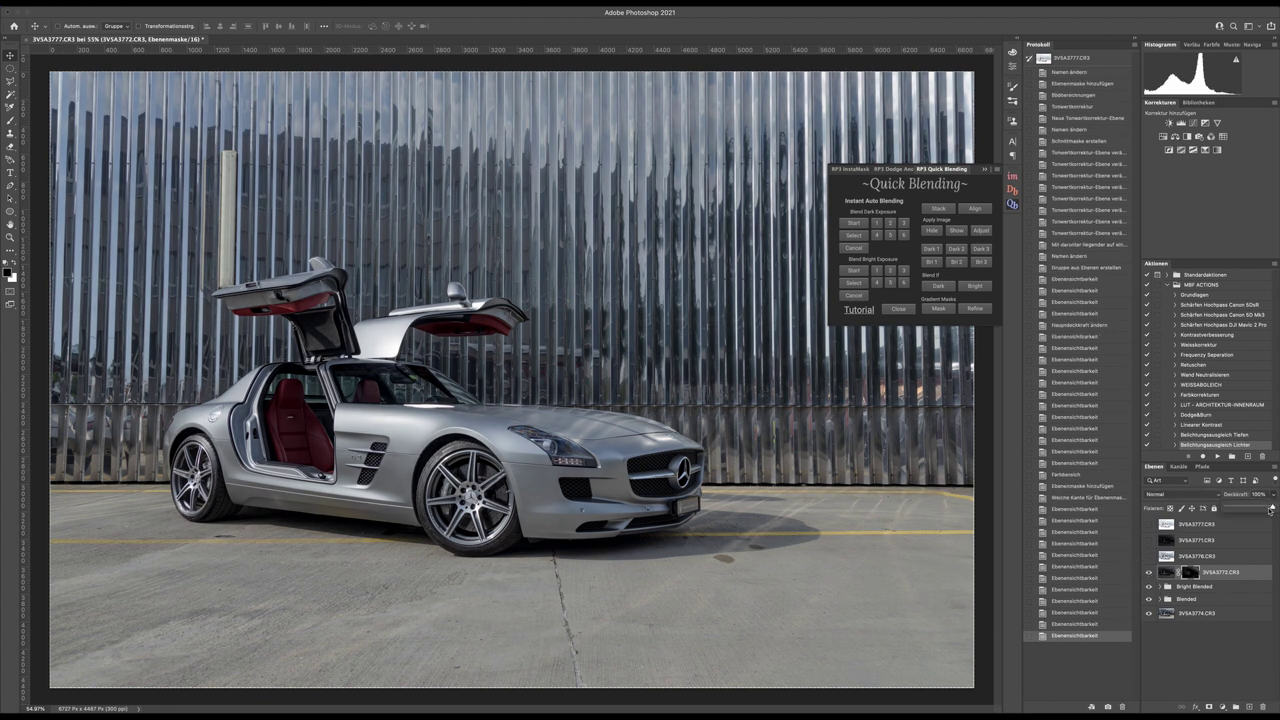
{"action": "left_click_drag", "start_coordinate": [1242, 508], "coordinate": [1239, 508]}
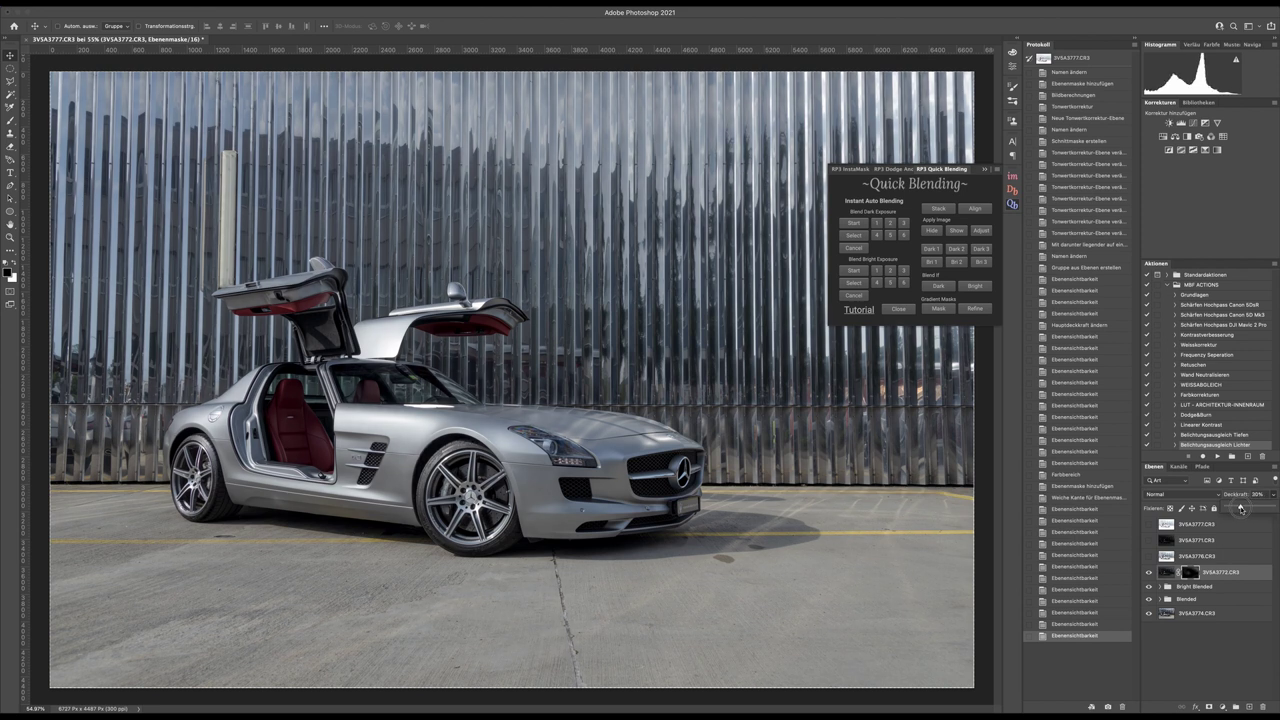
Step: Fine-tune the opacity of the masked layer 3V5A3772.CR3 to about 40%, checking the photo with the layer hidden and shown
{"action": "left_click_drag", "start_coordinate": [1241, 508], "coordinate": [1238, 508]}
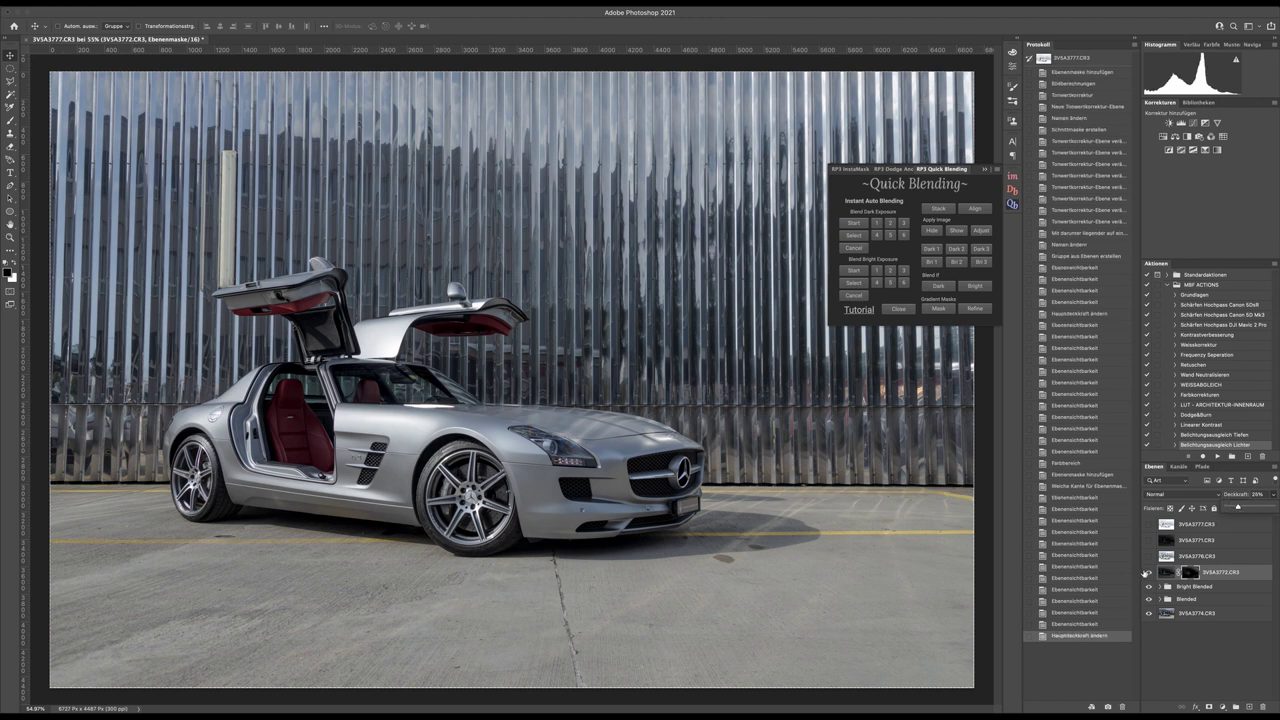
{"action": "left_click", "coordinate": [1149, 573]}
{"action": "left_click", "coordinate": [1149, 573]}
{"action": "left_click", "coordinate": [1149, 573]}
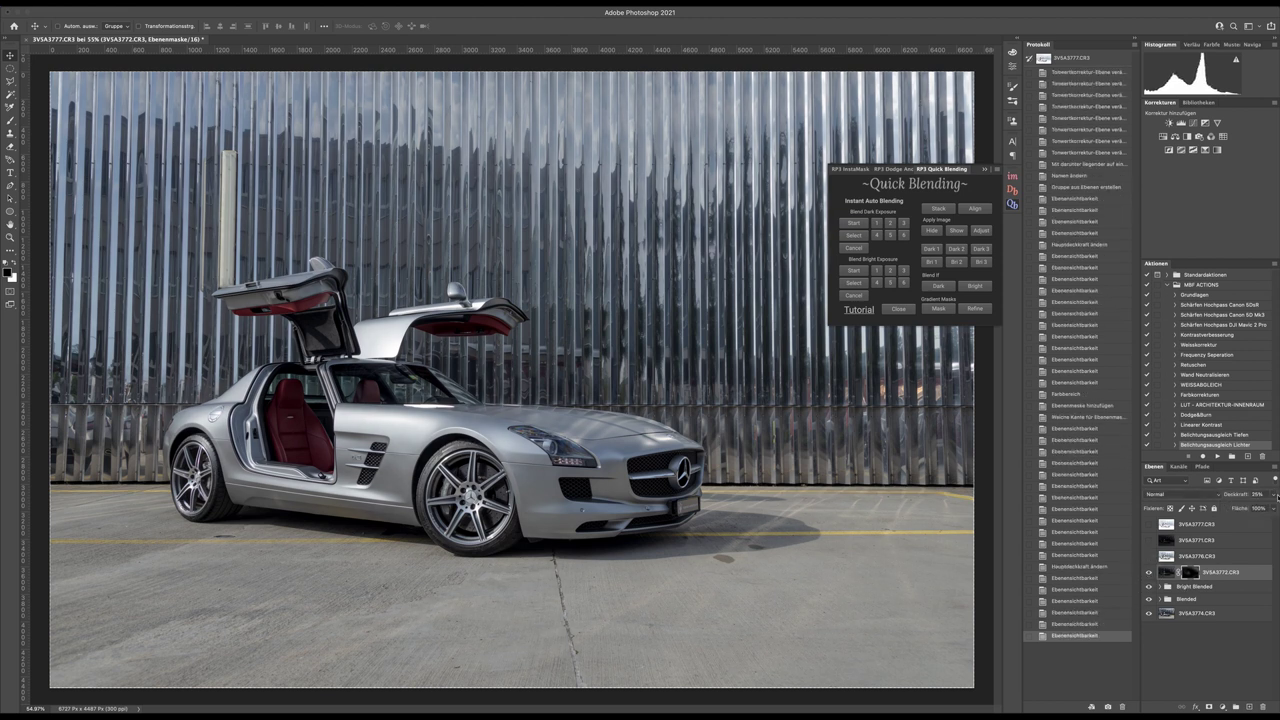
{"action": "left_click", "coordinate": [1275, 494]}
{"action": "left_click_drag", "start_coordinate": [1249, 508], "coordinate": [1245, 508]}
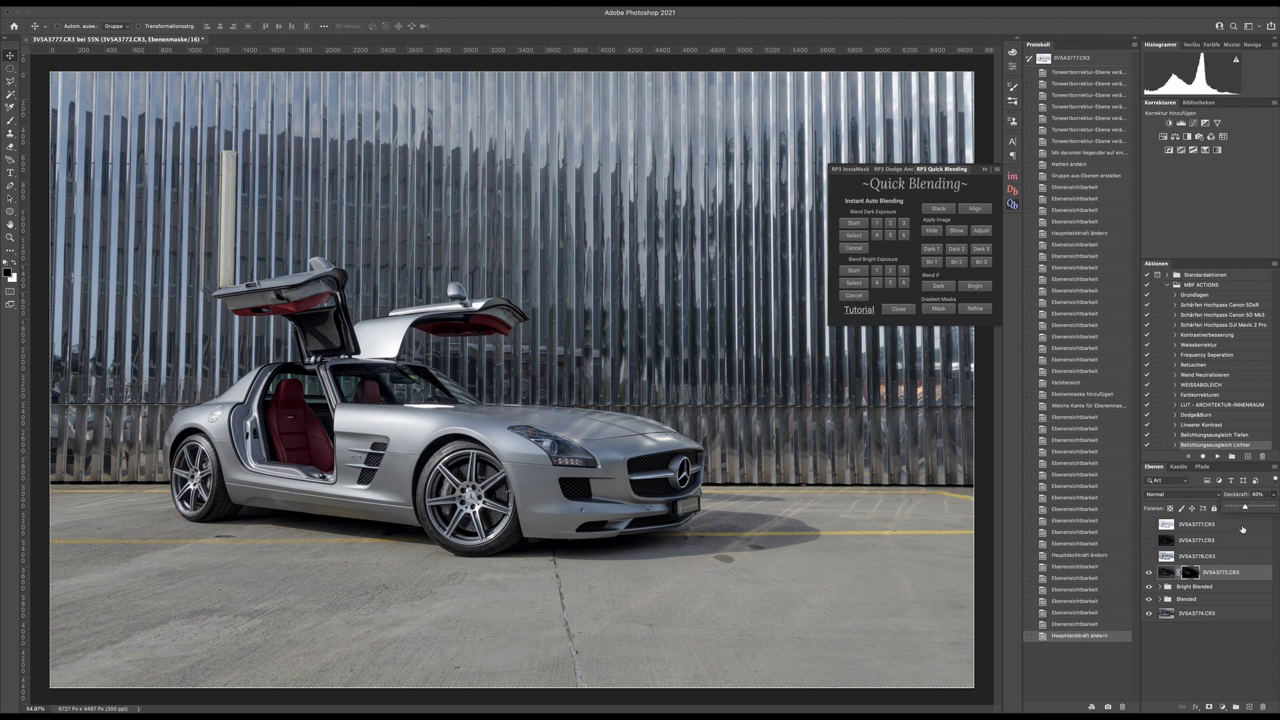
{"action": "left_click", "coordinate": [1166, 572]}
{"action": "left_click", "coordinate": [1149, 573]}
{"action": "left_click", "coordinate": [1149, 573]}
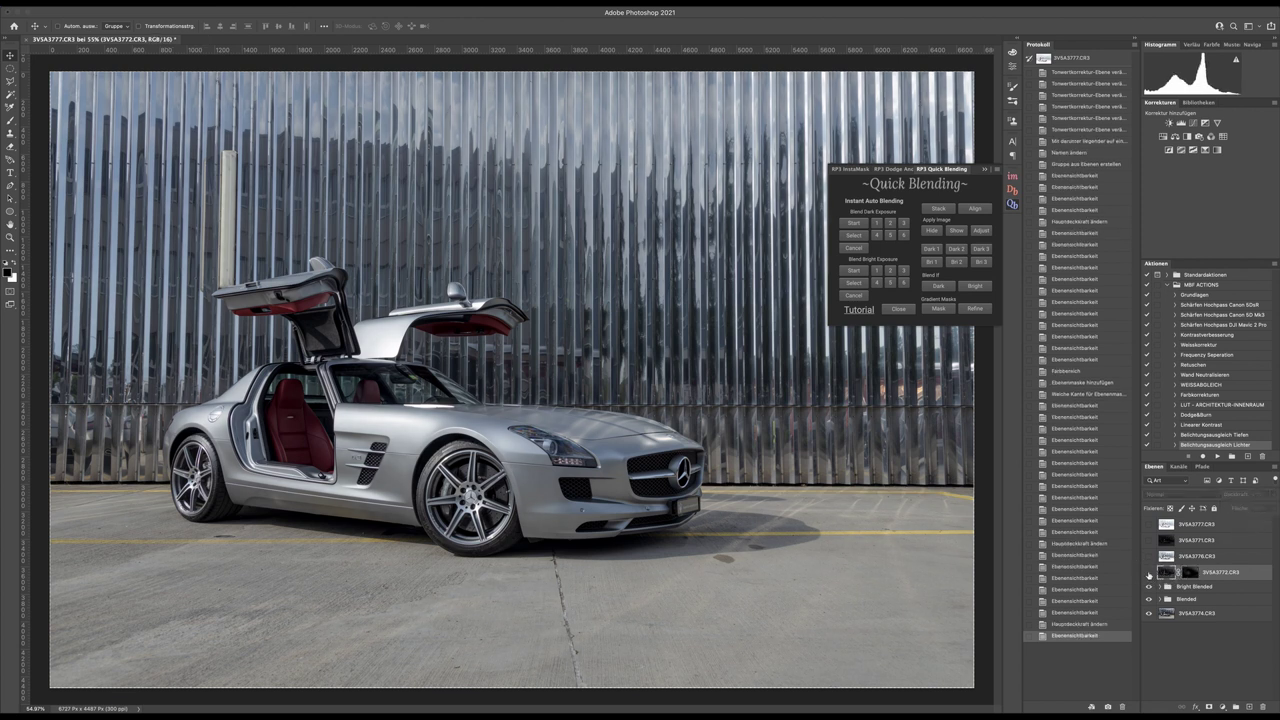
{"action": "left_click", "coordinate": [1149, 573]}
{"action": "left_click", "coordinate": [1149, 573]}
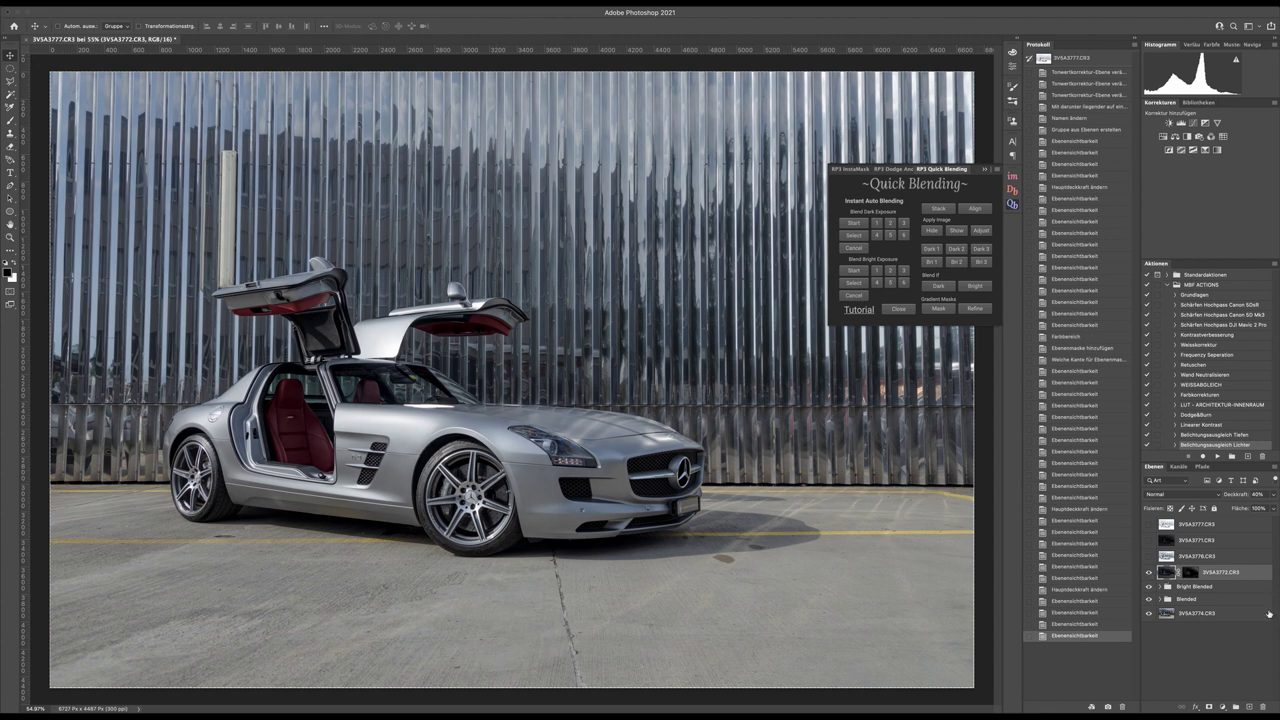
Step: Paint black on the mask of 3V5A3772.CR3 over the metal wall with a soft round brush of 492 px
{"action": "left_click", "coordinate": [1192, 577]}
{"action": "key", "text": "b"}
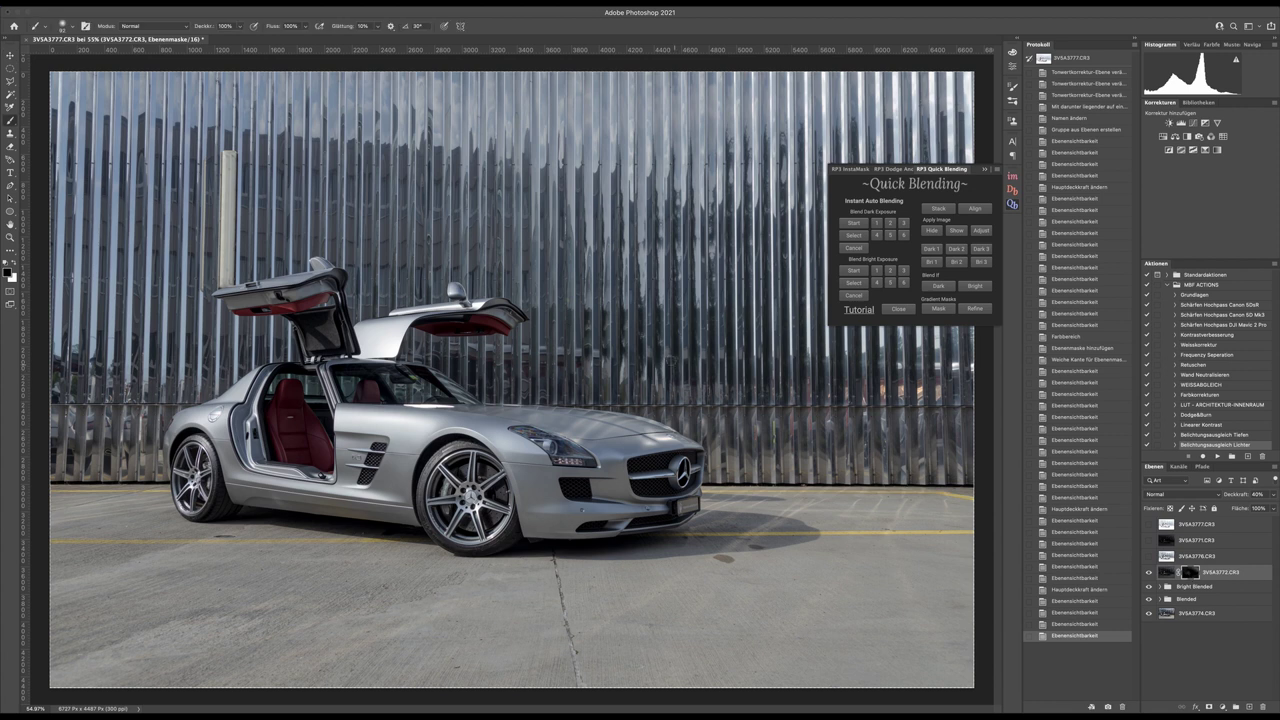
{"action": "right_click", "coordinate": [479, 221]}
{"action": "left_click_drag", "start_coordinate": [573, 244], "coordinate": [589, 244]}
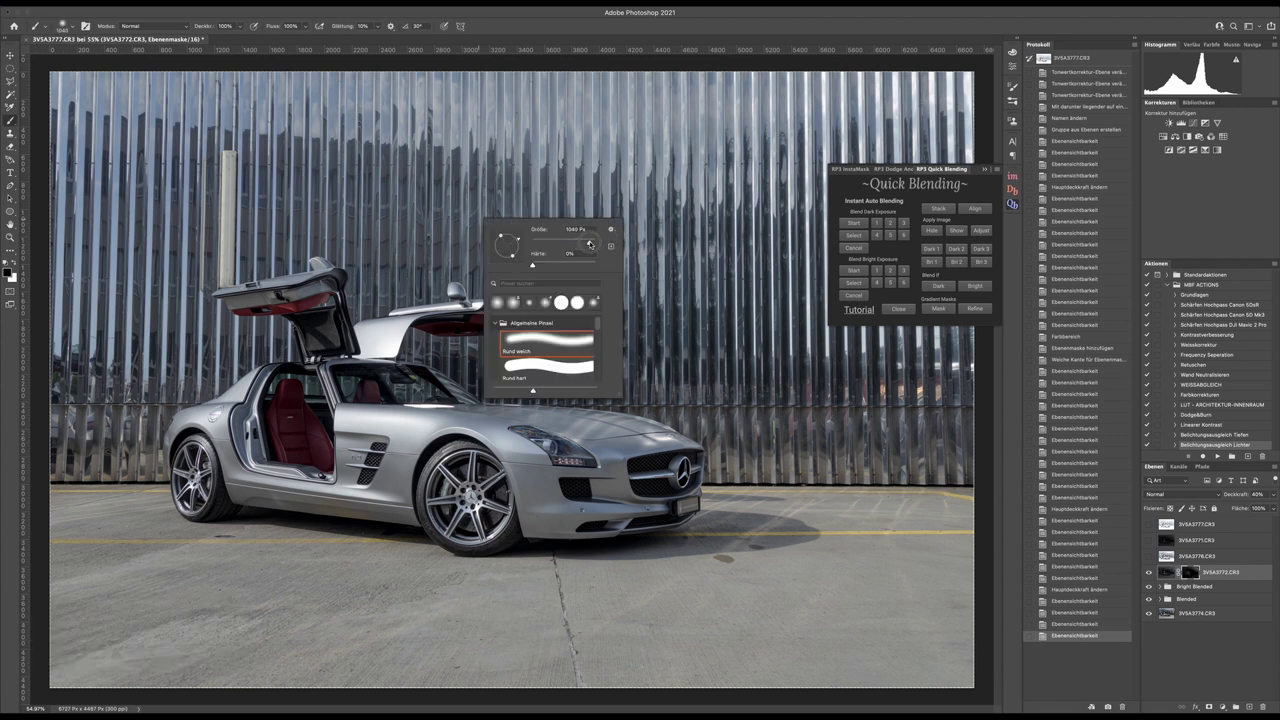
{"action": "key", "text": "Return"}
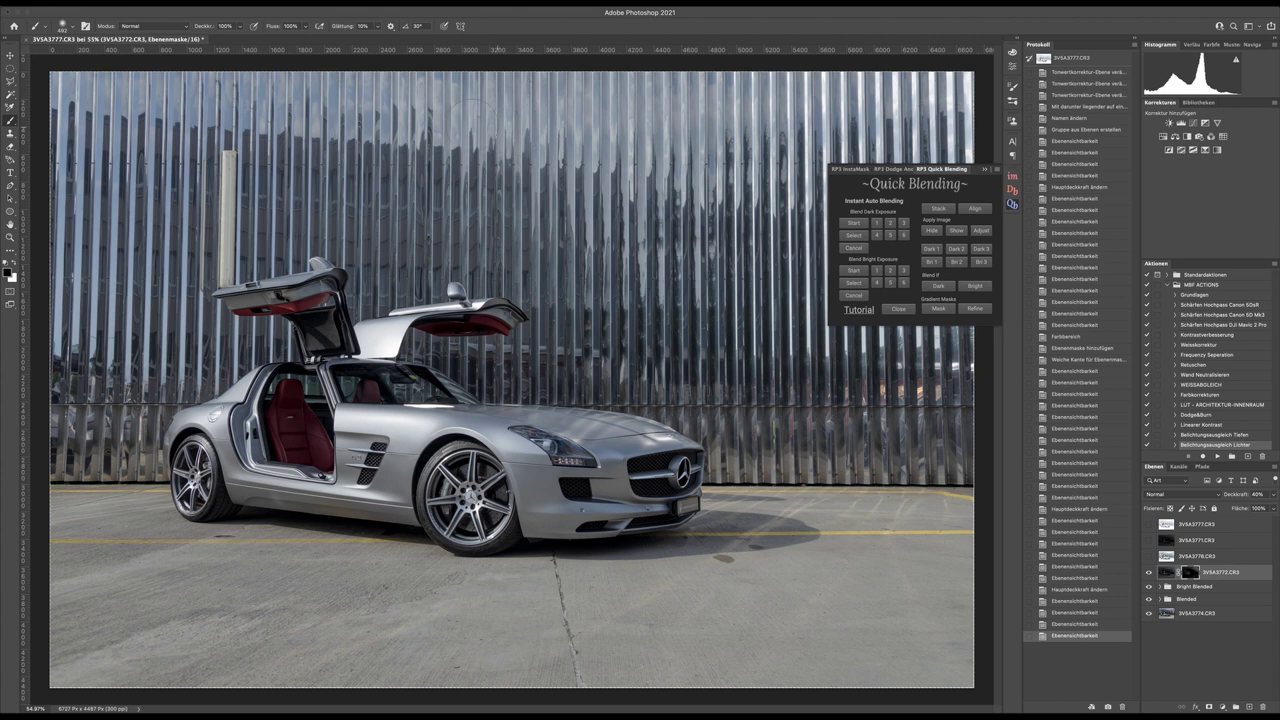
{"action": "key", "text": "x"}
{"action": "mouse_move", "coordinate": [656, 150]}
{"action": "left_mouse_down"}
{"action": "mouse_move", "coordinate": [938, 112]}
{"action": "mouse_move", "coordinate": [863, 96]}
{"action": "mouse_move", "coordinate": [627, 121]}
{"action": "mouse_move", "coordinate": [560, 140]}
{"action": "left_mouse_up"}
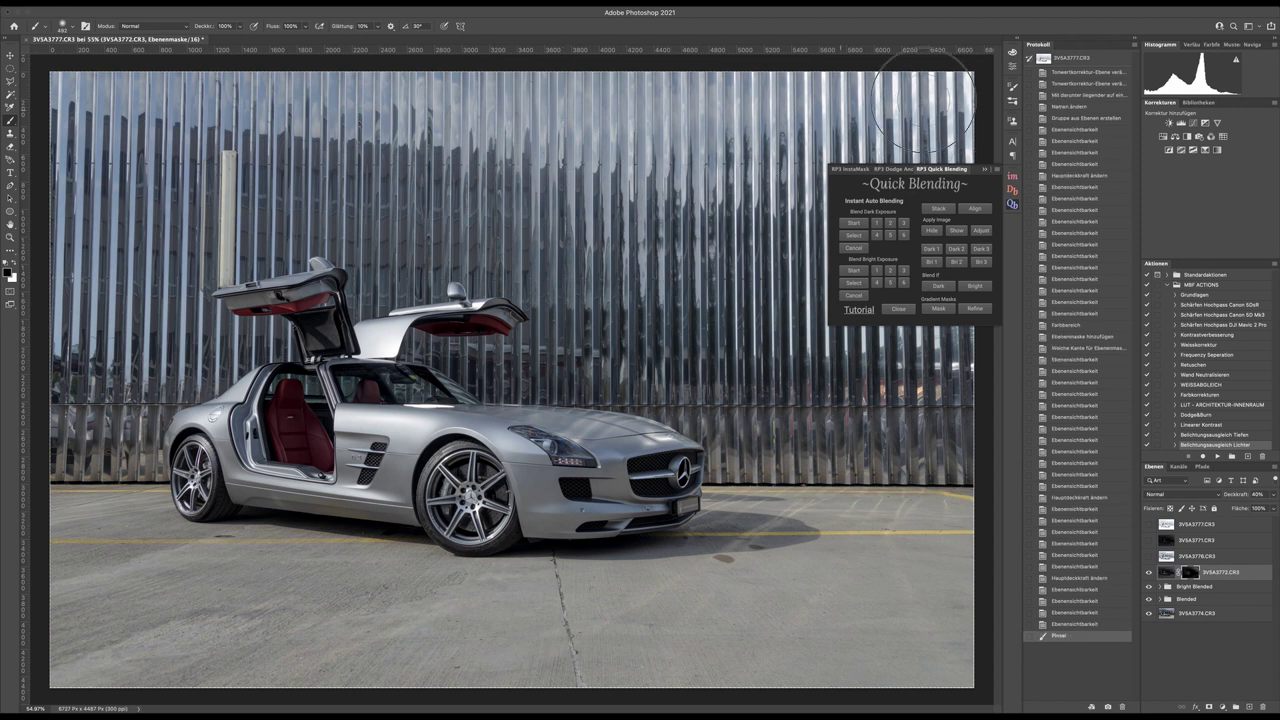
{"action": "mouse_move", "coordinate": [745, 103]}
{"action": "left_mouse_down"}
{"action": "mouse_move", "coordinate": [706, 110]}
{"action": "mouse_move", "coordinate": [662, 133]}
{"action": "mouse_move", "coordinate": [636, 203]}
{"action": "mouse_move", "coordinate": [667, 193]}
{"action": "left_mouse_up"}
Step: Display the mask of 3V5A3772.CR3 on its own, paint out the light patch in its upper right in black, and return to the image
{"action": "left_click", "coordinate": [1190, 572], "text": "alt"}
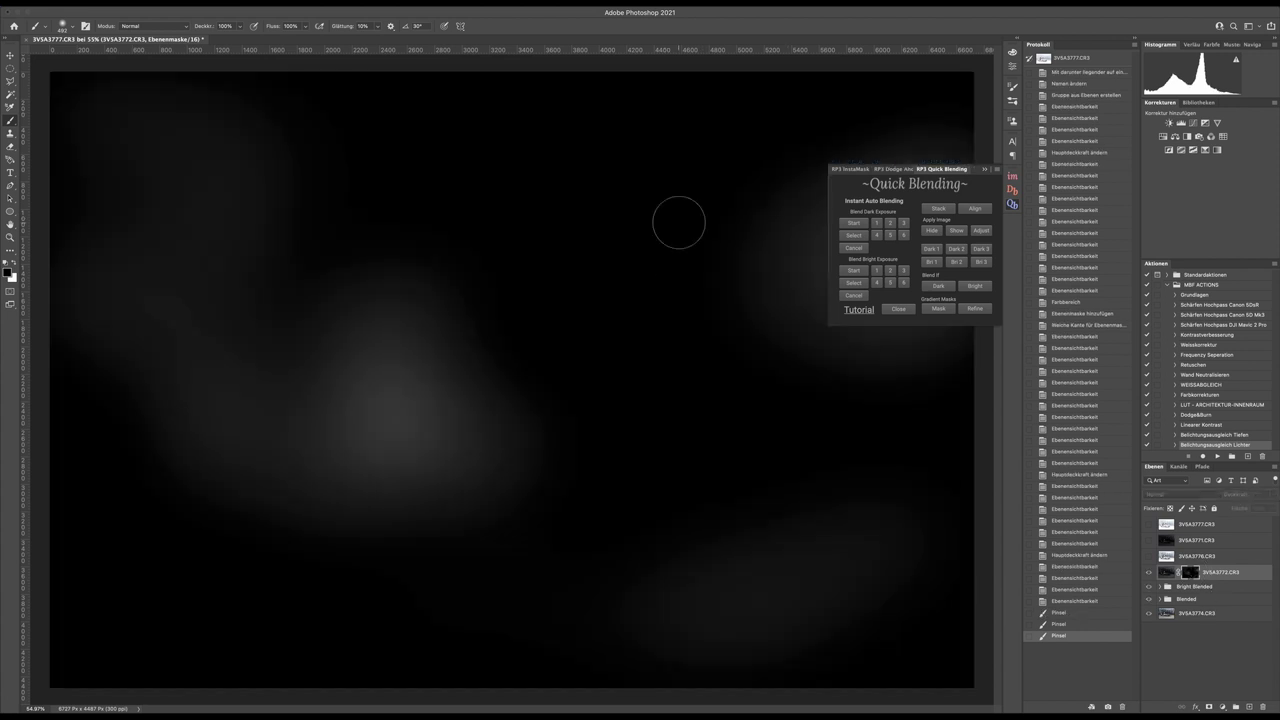
{"action": "scroll", "coordinate": [711, 191], "scroll_direction": "down", "scroll_amount": 5}
{"action": "mouse_move", "coordinate": [636, 306]}
{"action": "left_mouse_down"}
{"action": "mouse_move", "coordinate": [691, 327]}
{"action": "mouse_move", "coordinate": [724, 361]}
{"action": "mouse_move", "coordinate": [701, 335]}
{"action": "mouse_move", "coordinate": [489, 256]}
{"action": "left_mouse_up"}
{"action": "left_click", "coordinate": [489, 258]}
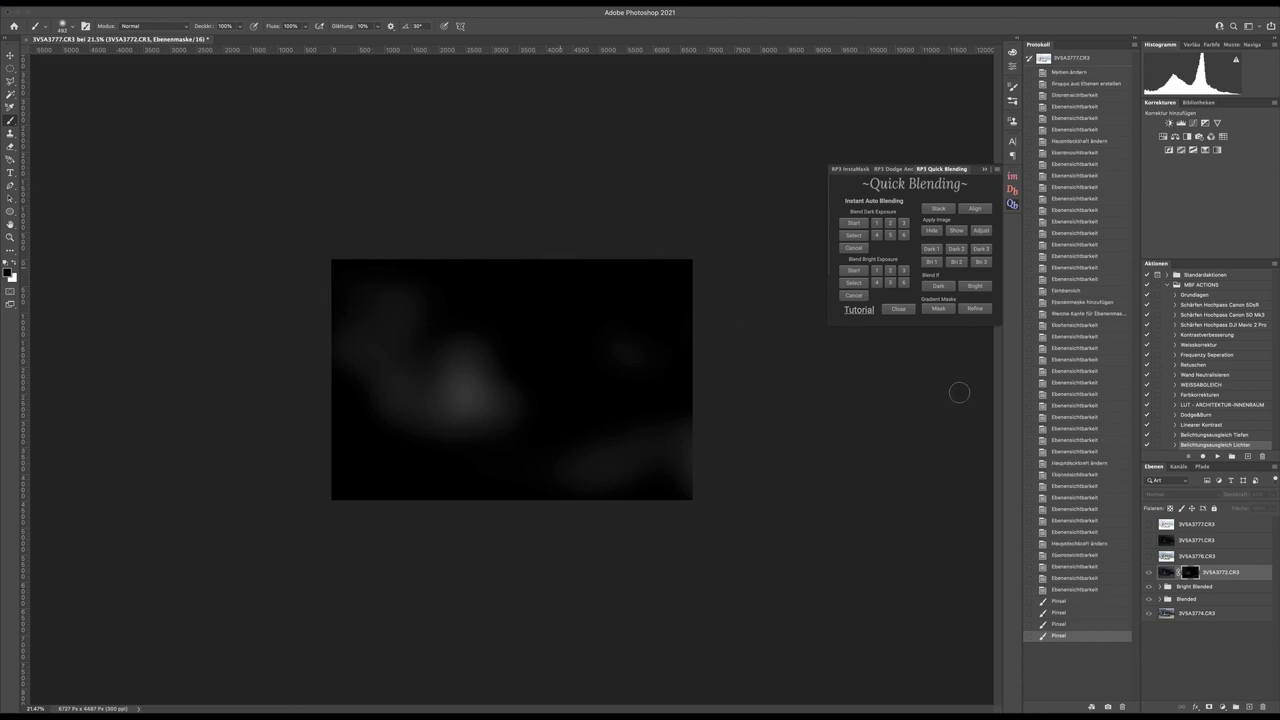
{"action": "left_click", "coordinate": [1164, 573]}
Step: Compare the photo with and without the retouched layer 3V5A3772.CR3
{"action": "key", "text": "ctrl+plus"}
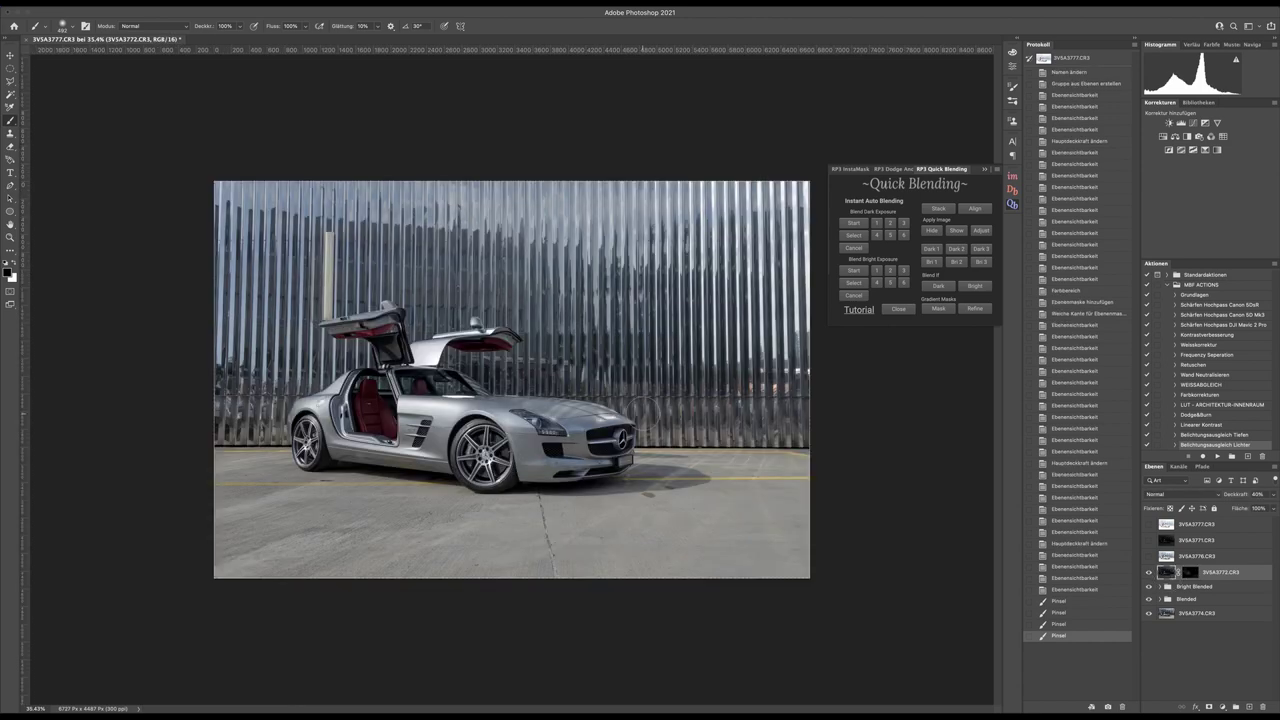
{"action": "left_click", "coordinate": [1149, 573]}
{"action": "left_click", "coordinate": [1148, 573]}
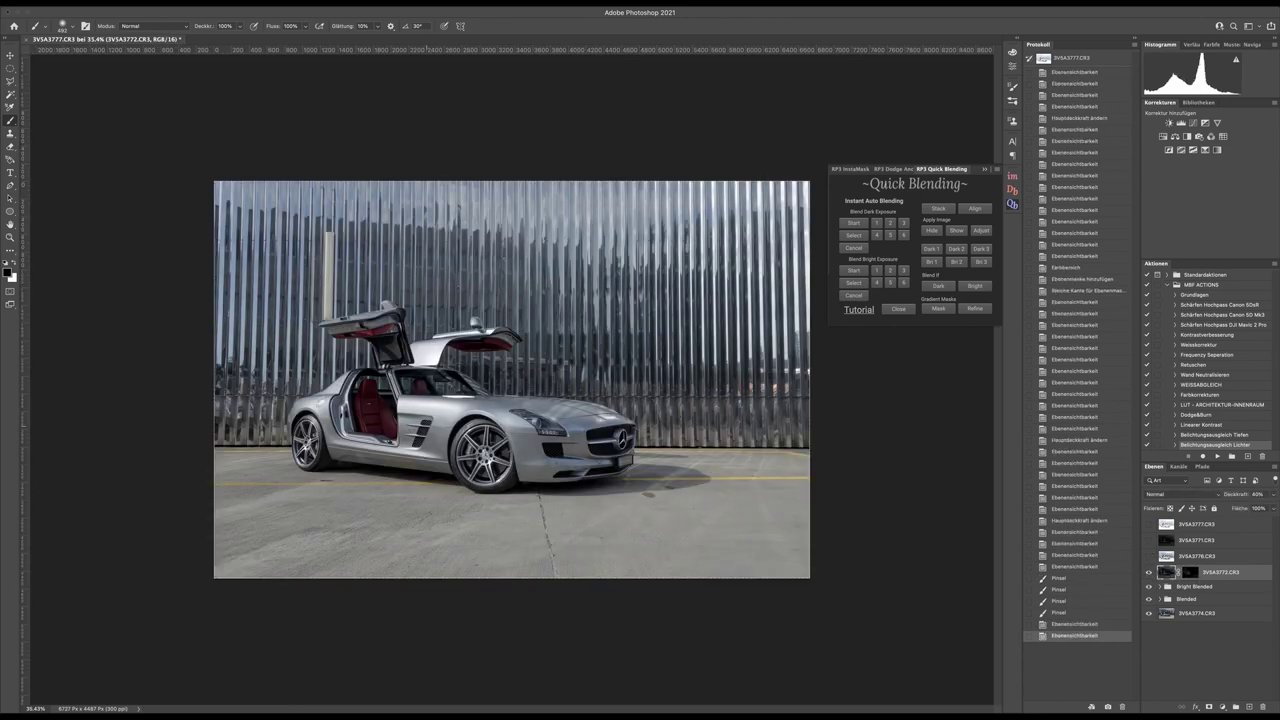
{"action": "left_click", "coordinate": [10, 55]}
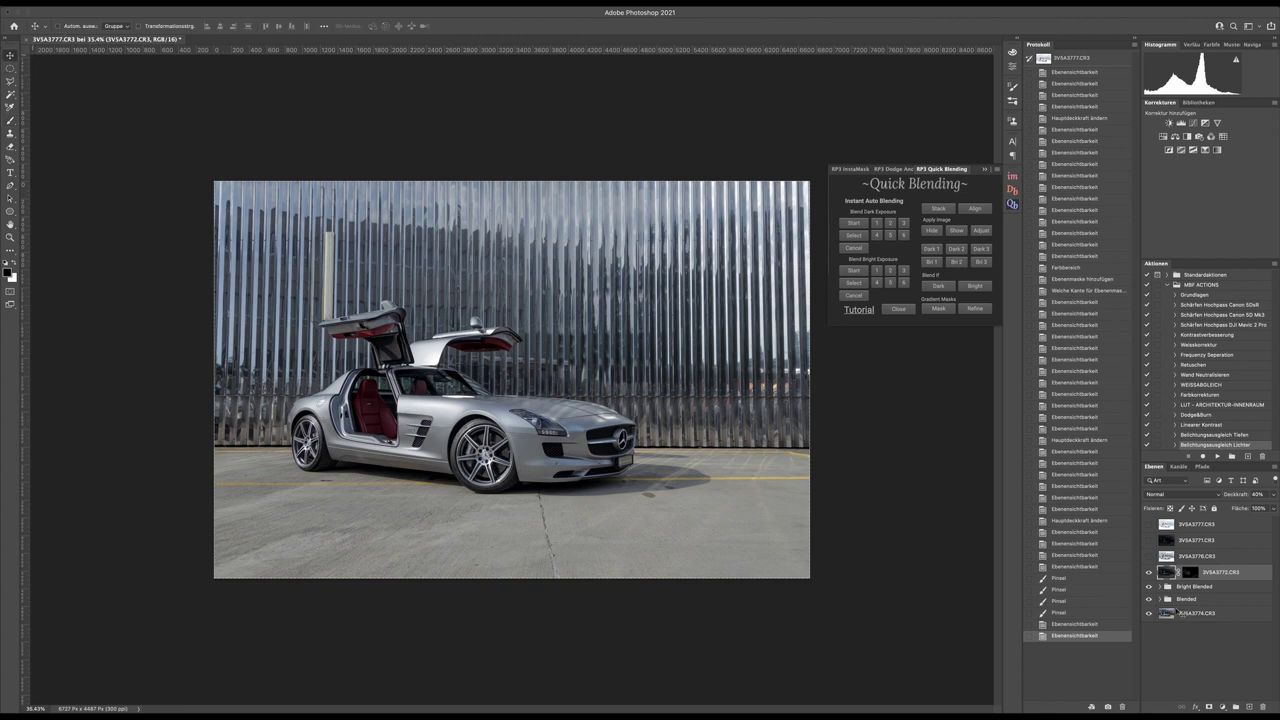
Step: Run the Belichtungsausgleich Tiefen action on the bright exposure layer 3V5A3776.CR3
{"action": "left_click", "coordinate": [1196, 558]}
{"action": "left_click", "coordinate": [1222, 435]}
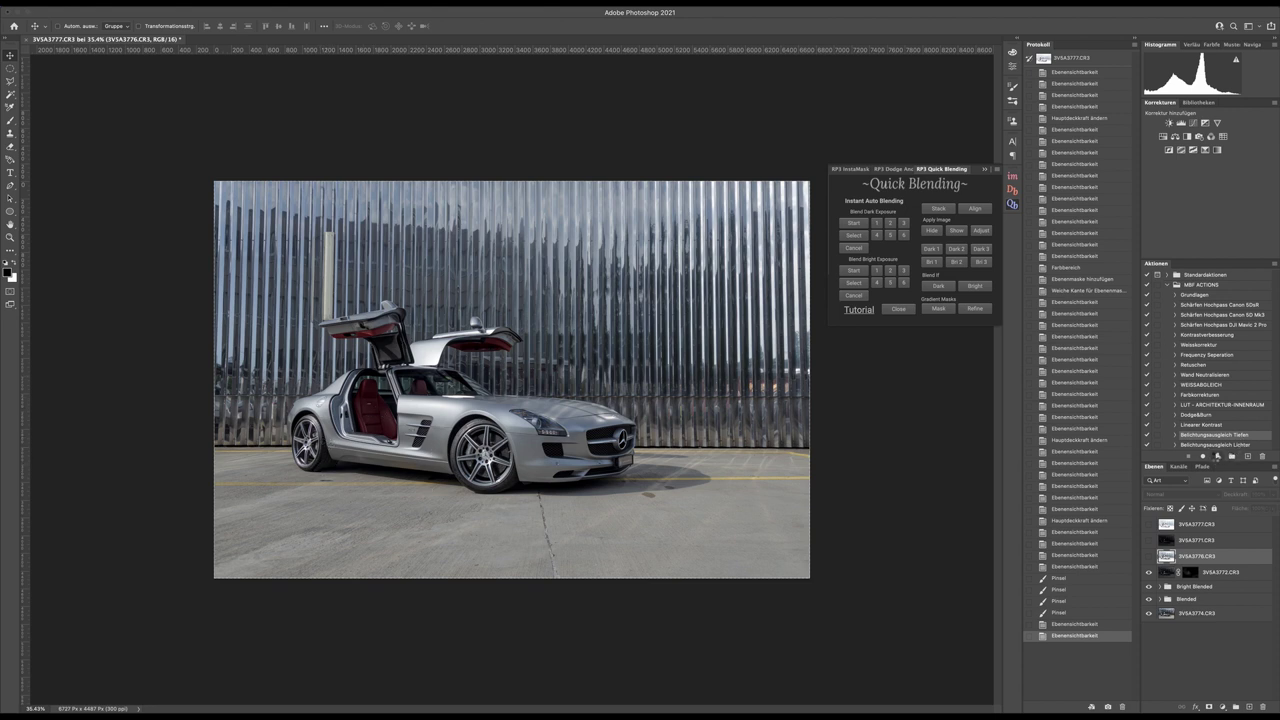
{"action": "left_click", "coordinate": [1217, 456]}
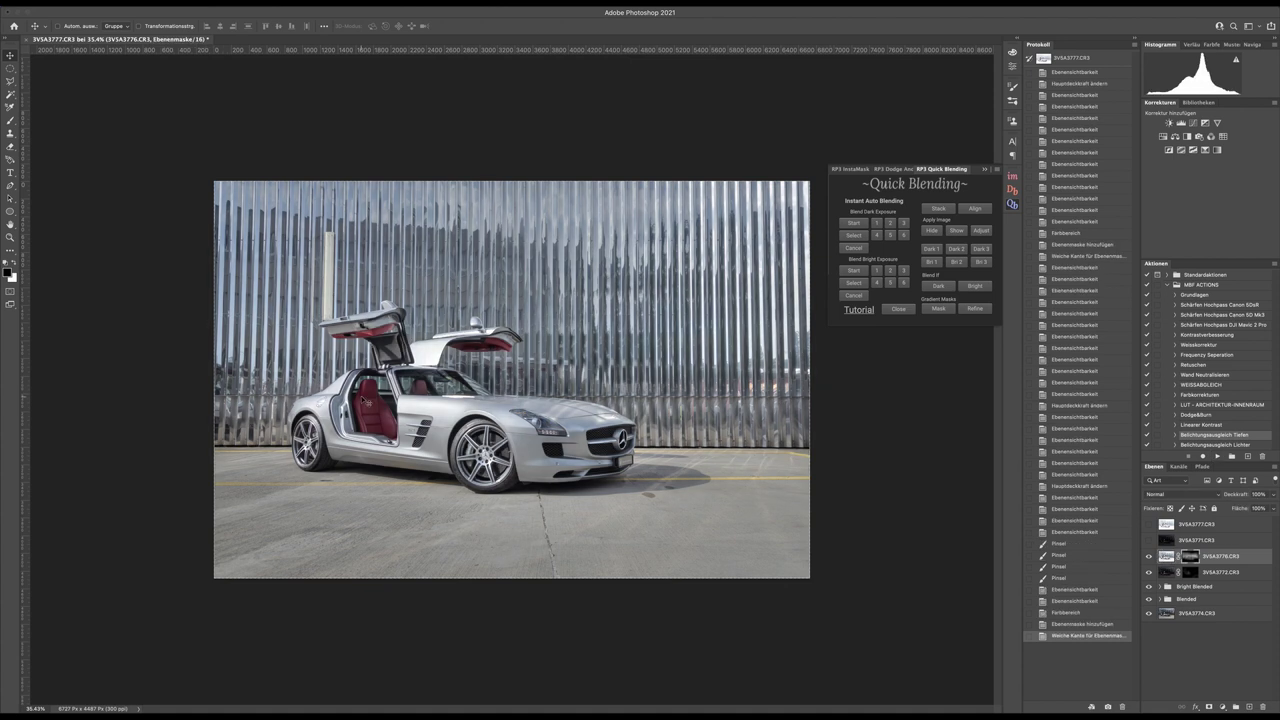
{"action": "scroll", "coordinate": [363, 400], "scroll_direction": "up", "scroll_amount": 5}
{"action": "scroll", "coordinate": [325, 441], "scroll_direction": "down", "scroll_amount": 5}
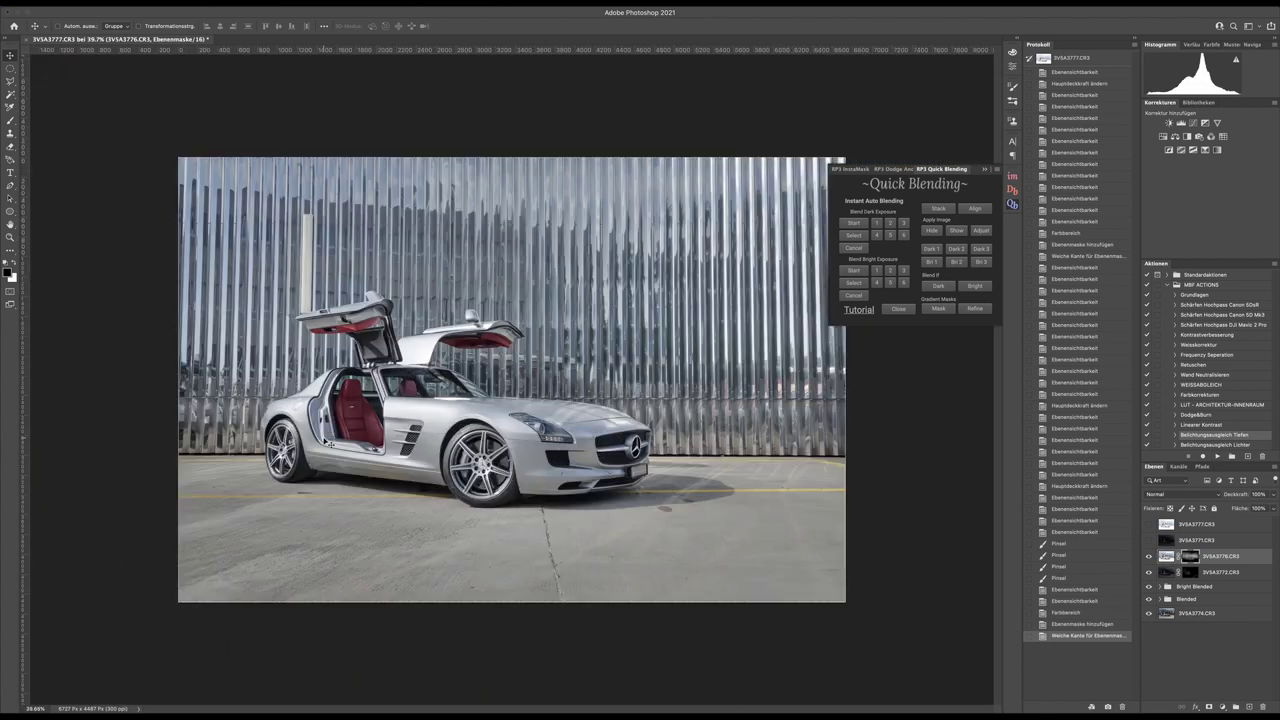
Step: Reduce the opacity of the masked layer 3V5A3776.CR3 to about 15%, checking its effect by hiding and showing it
{"action": "left_click", "coordinate": [1276, 494]}
{"action": "left_click_drag", "start_coordinate": [1274, 509], "coordinate": [1239, 508]}
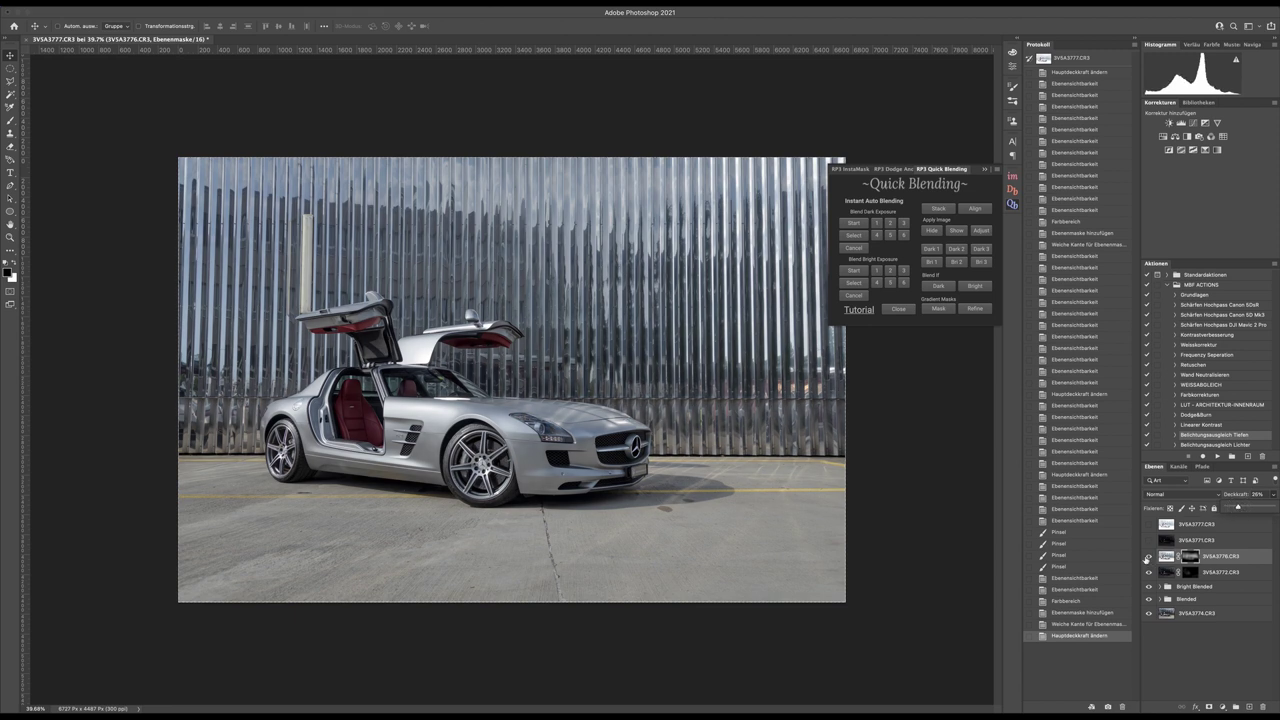
{"action": "left_click", "coordinate": [1148, 558]}
{"action": "left_click", "coordinate": [1148, 558]}
{"action": "left_click", "coordinate": [1148, 558]}
{"action": "left_click", "coordinate": [1148, 558]}
{"action": "left_click", "coordinate": [1148, 558]}
{"action": "left_click", "coordinate": [1148, 558]}
{"action": "left_click", "coordinate": [1148, 557]}
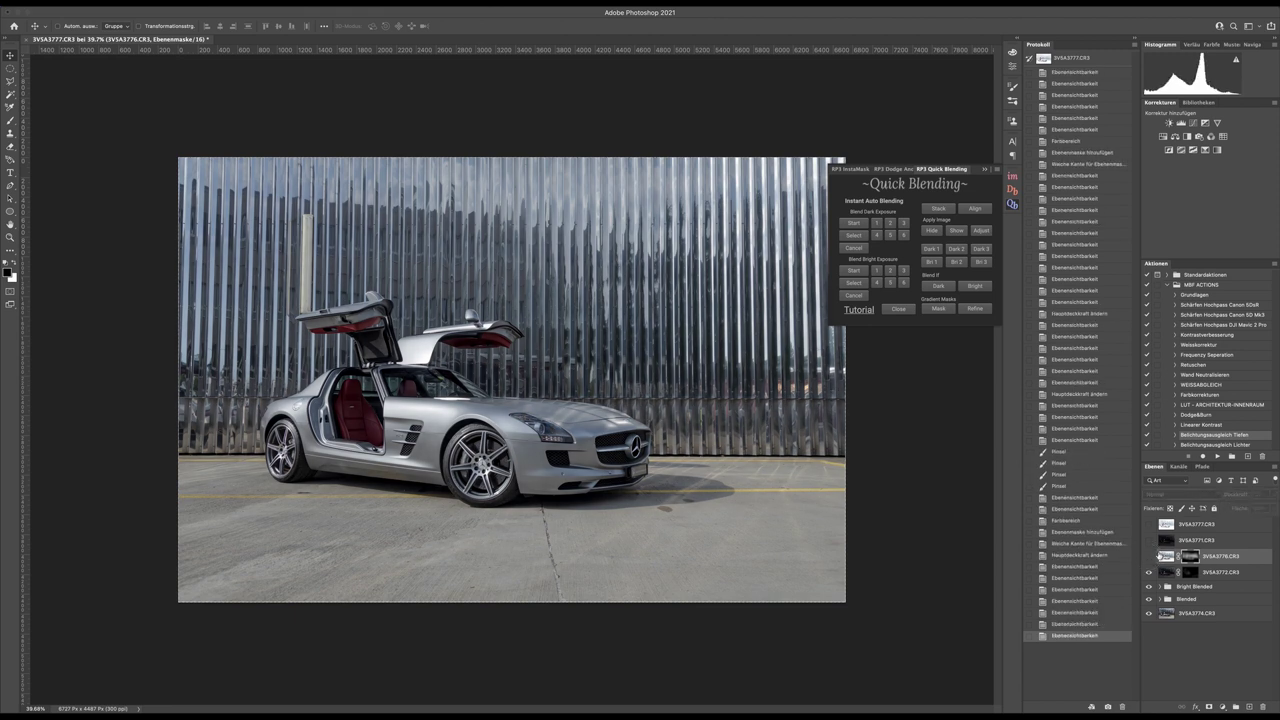
{"action": "left_click", "coordinate": [1148, 556]}
{"action": "left_click", "coordinate": [1274, 494]}
{"action": "left_click_drag", "start_coordinate": [1239, 509], "coordinate": [1236, 508]}
Step: Compare the shadows on the car and wall with and without the masked layer 3V5A3776.CR3
{"action": "left_click", "coordinate": [1148, 557]}
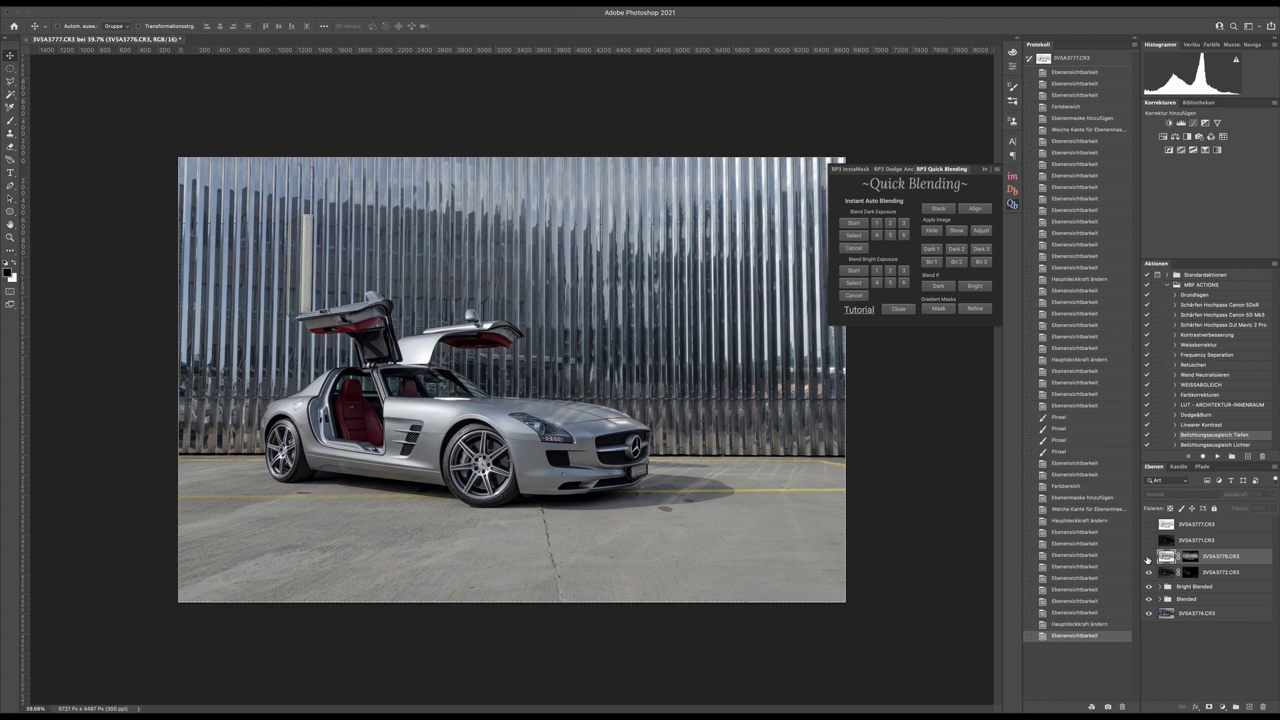
{"action": "left_click", "coordinate": [1148, 557]}
{"action": "left_click", "coordinate": [1148, 557]}
{"action": "left_click", "coordinate": [1148, 557]}
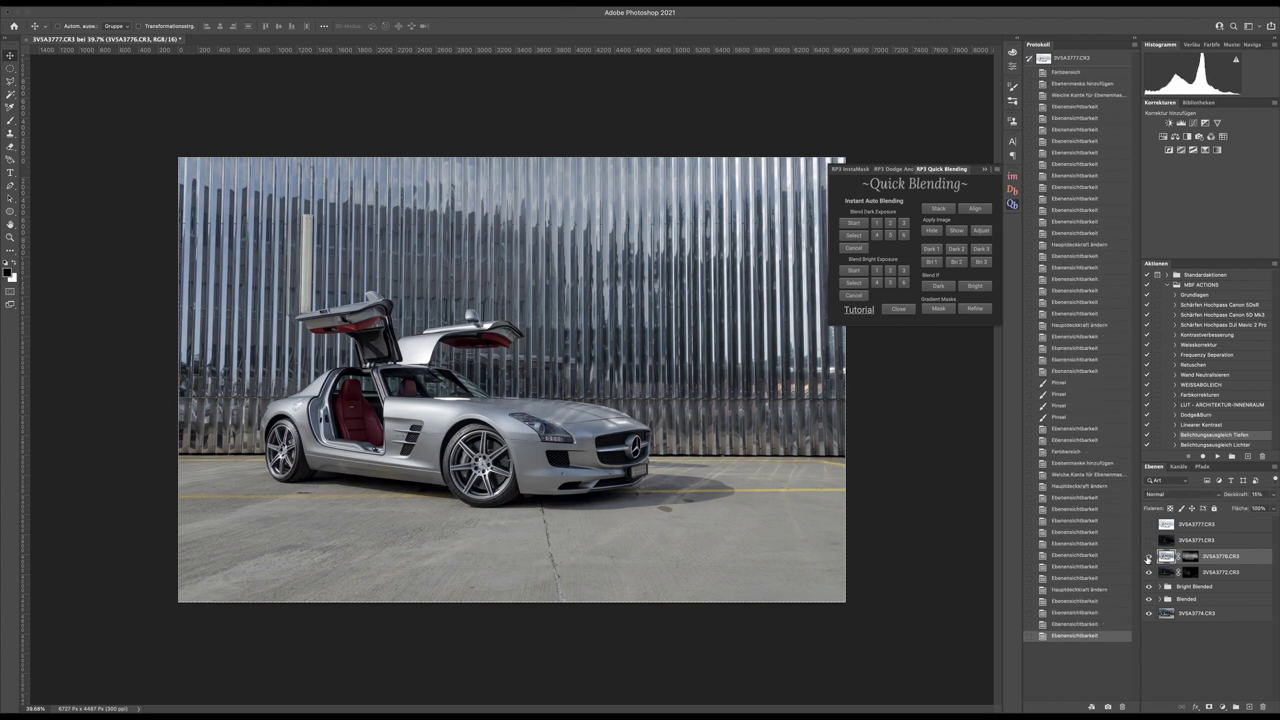
{"action": "left_click", "coordinate": [1148, 557]}
{"action": "left_click", "coordinate": [1148, 557]}
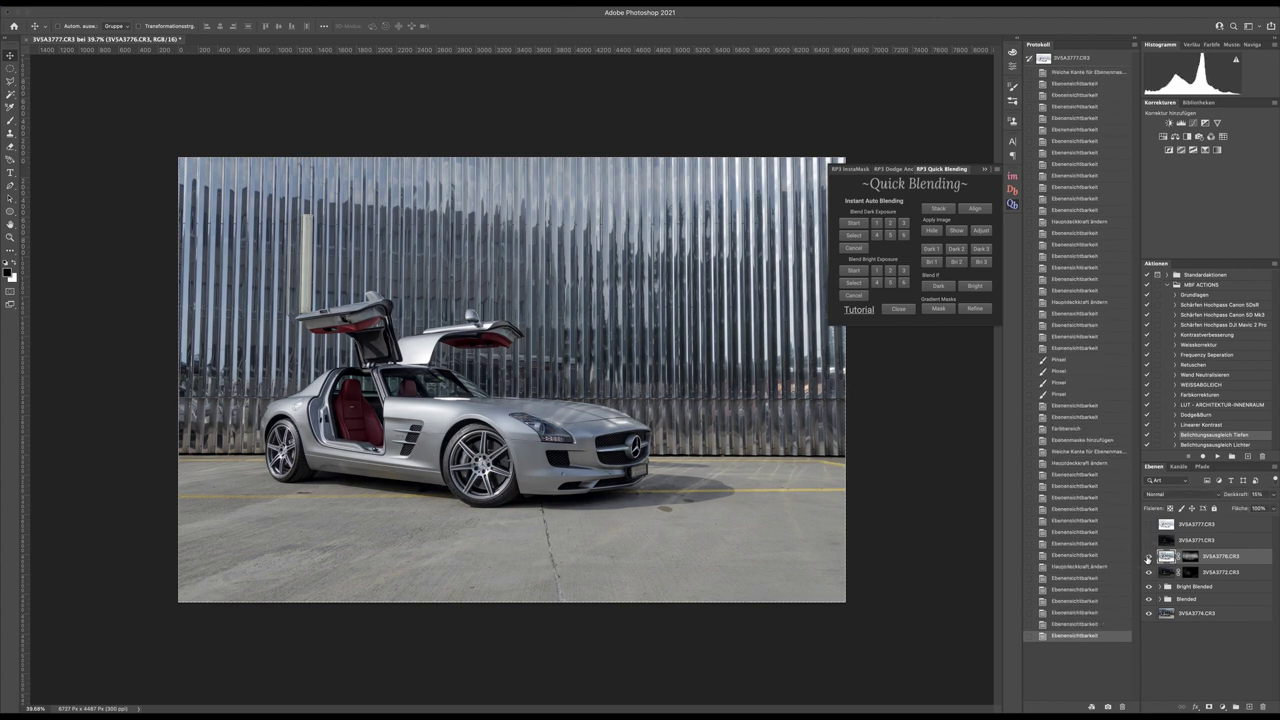
{"action": "scroll", "coordinate": [450, 429], "scroll_direction": "down", "scroll_amount": 5}
{"action": "scroll", "coordinate": [448, 430], "scroll_direction": "up", "scroll_amount": 8}
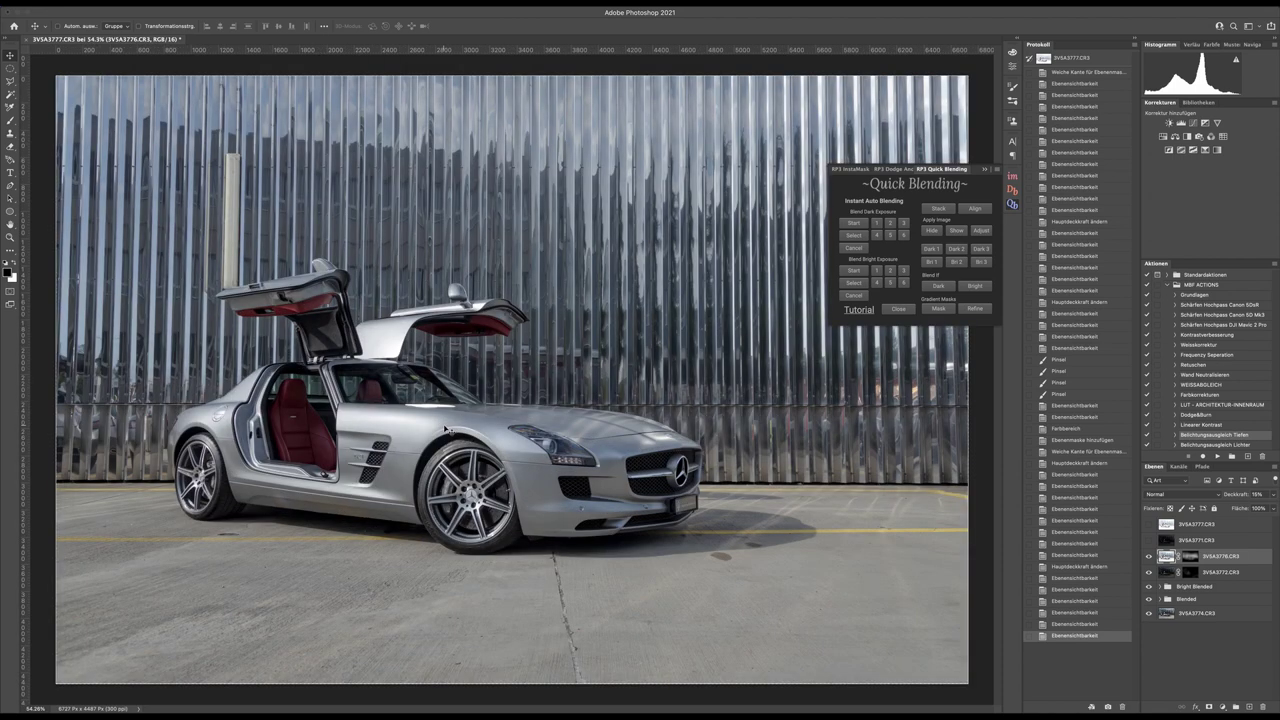
{"action": "scroll", "coordinate": [456, 415], "scroll_direction": "down", "scroll_amount": 2}
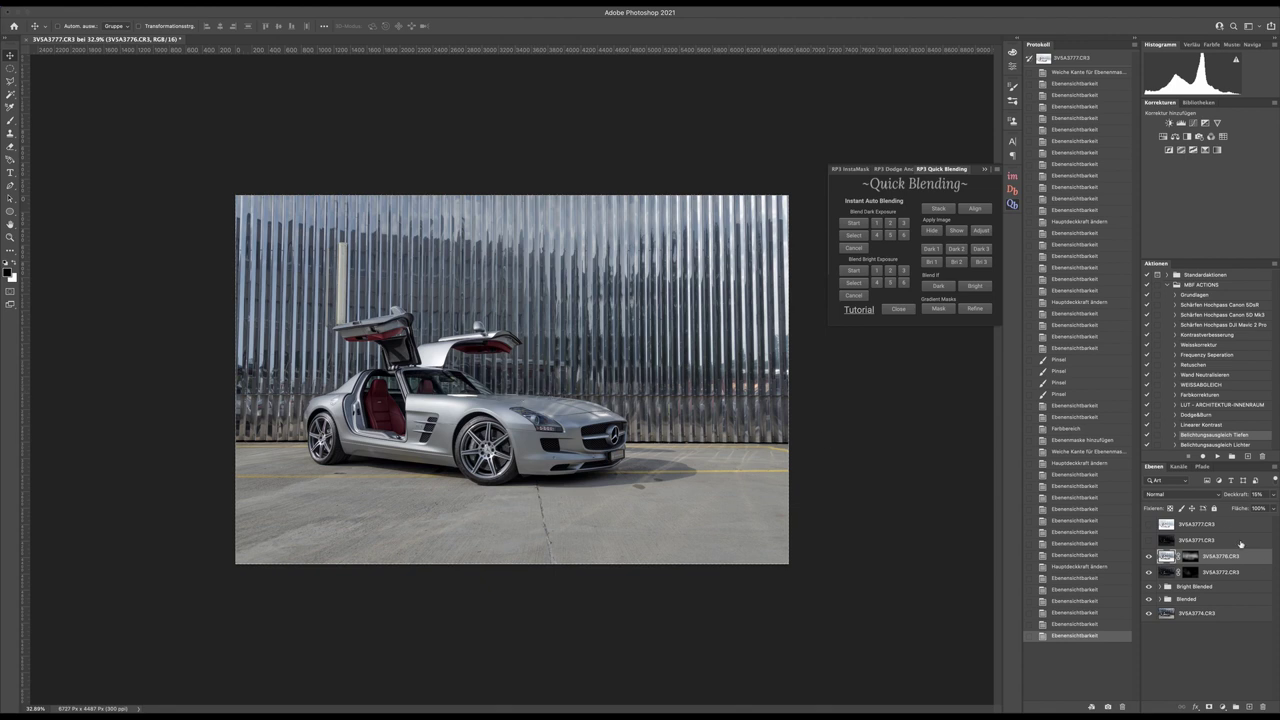
Step: Show the darkest exposure 3V5A3771.CR3, duplicate it, and move the hidden copy to the top of the layer stack
{"action": "left_click", "coordinate": [1241, 543]}
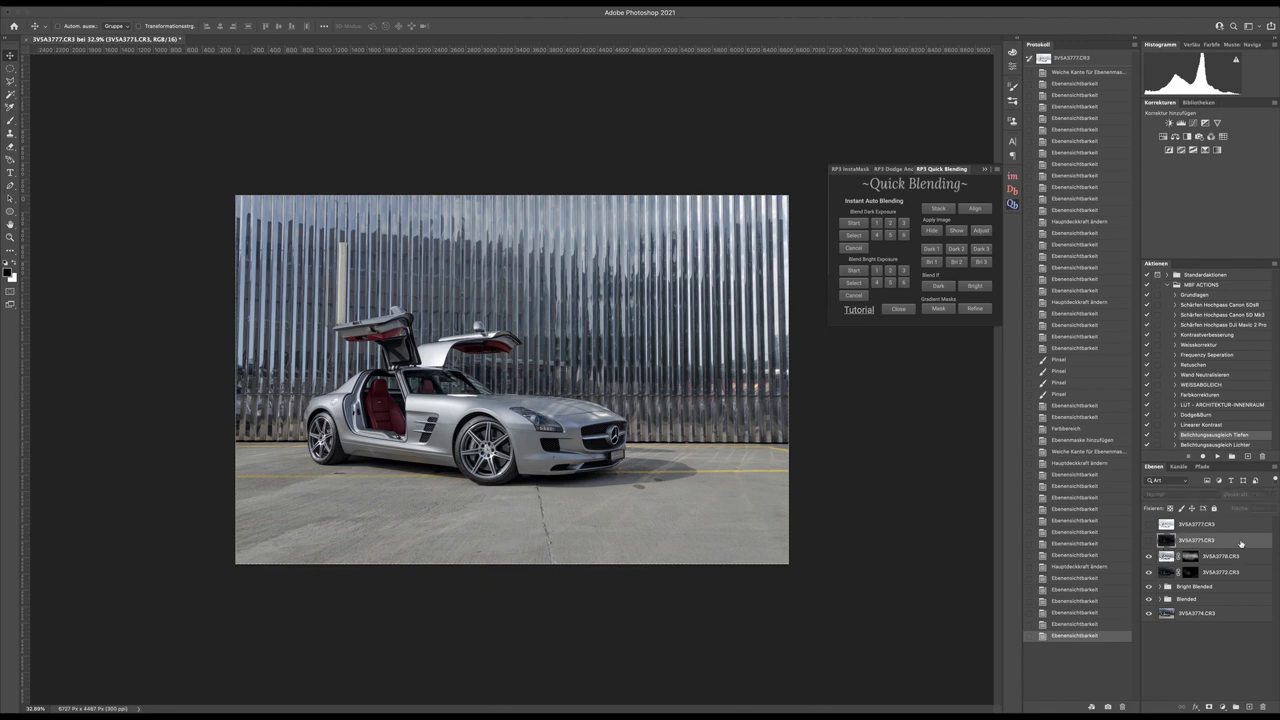
{"action": "left_click", "coordinate": [1148, 541]}
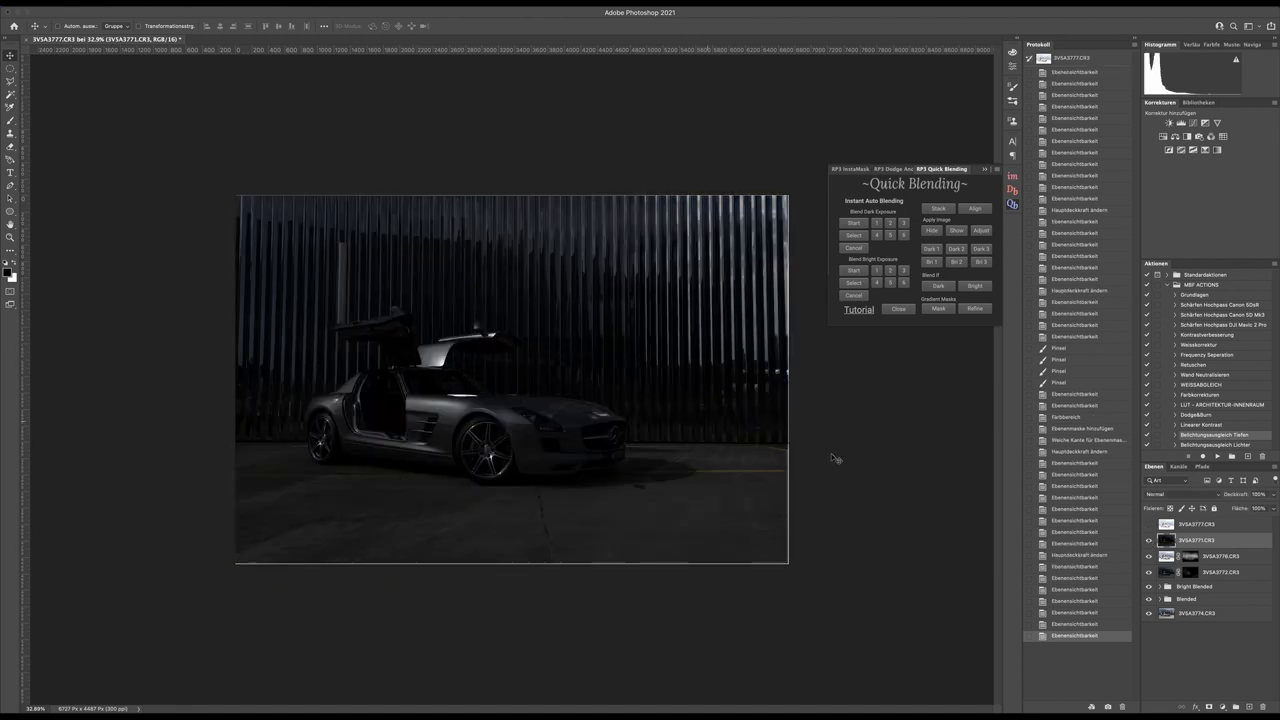
{"action": "key", "text": "ctrl+j"}
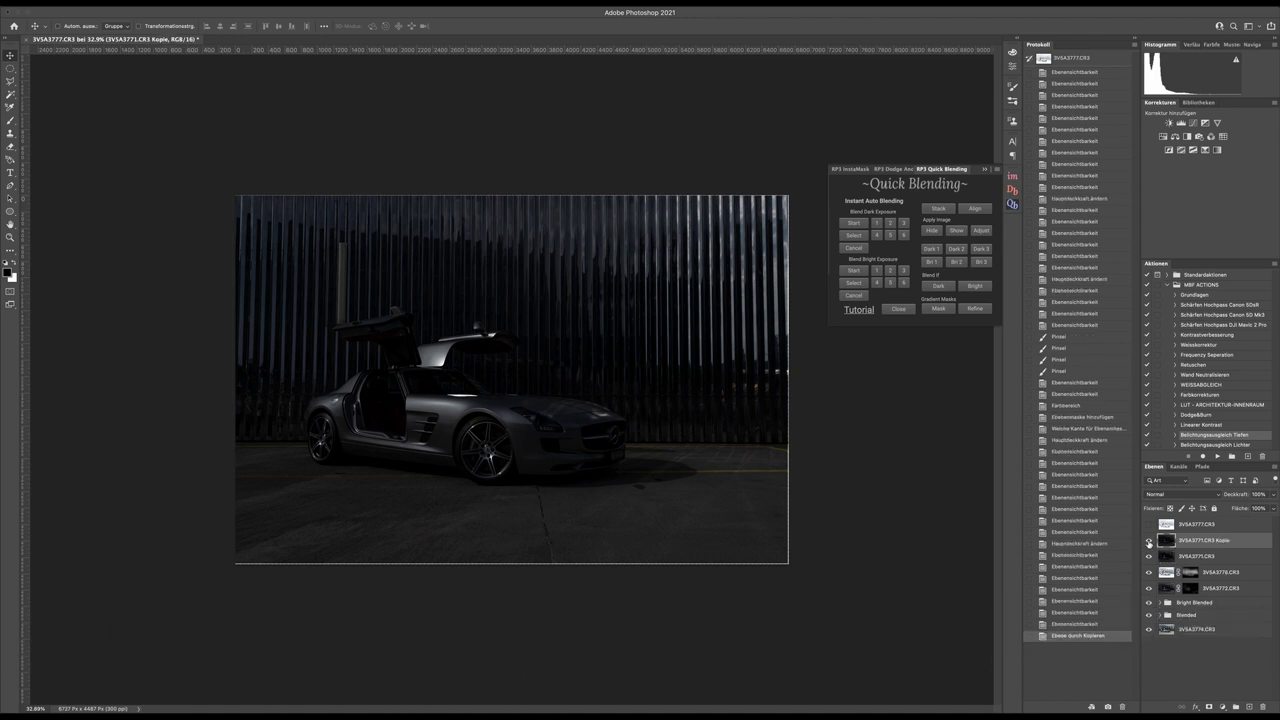
{"action": "left_click", "coordinate": [1149, 541]}
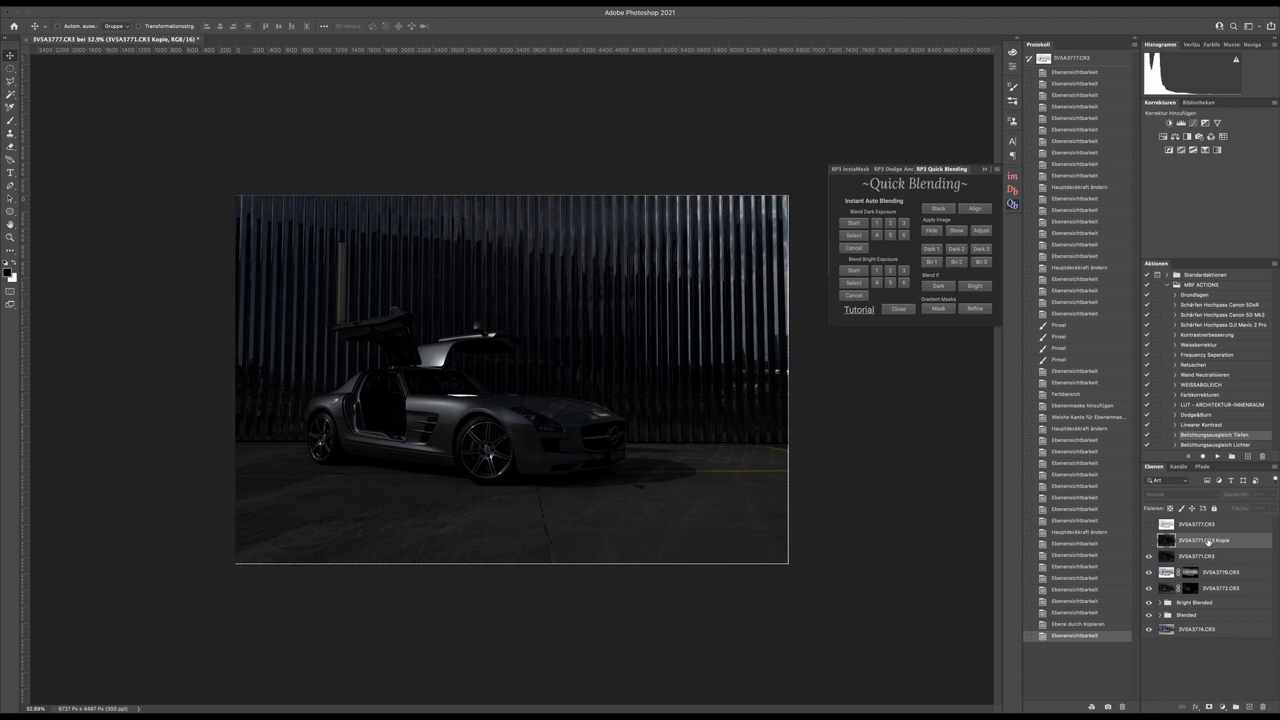
{"action": "left_click_drag", "start_coordinate": [1209, 541], "coordinate": [1208, 518]}
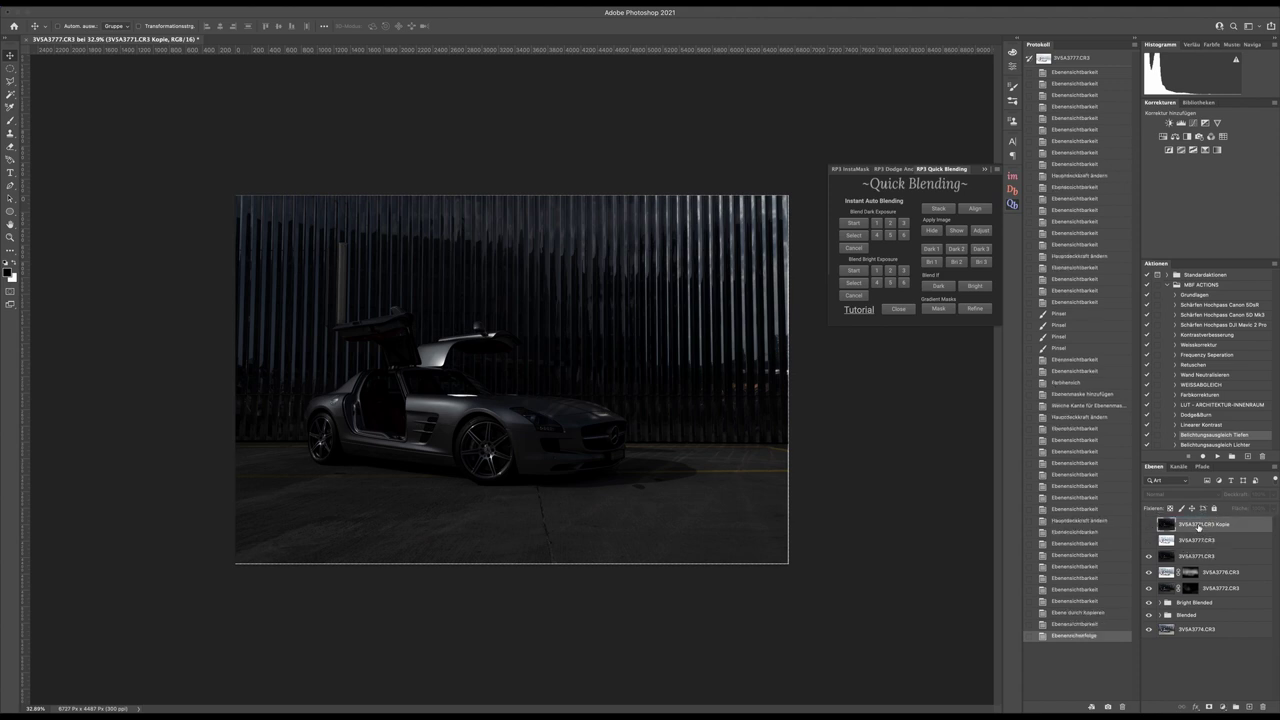
Step: Add a black layer mask to the original 3V5A3771.CR3 layer
{"action": "left_click", "coordinate": [1202, 557]}
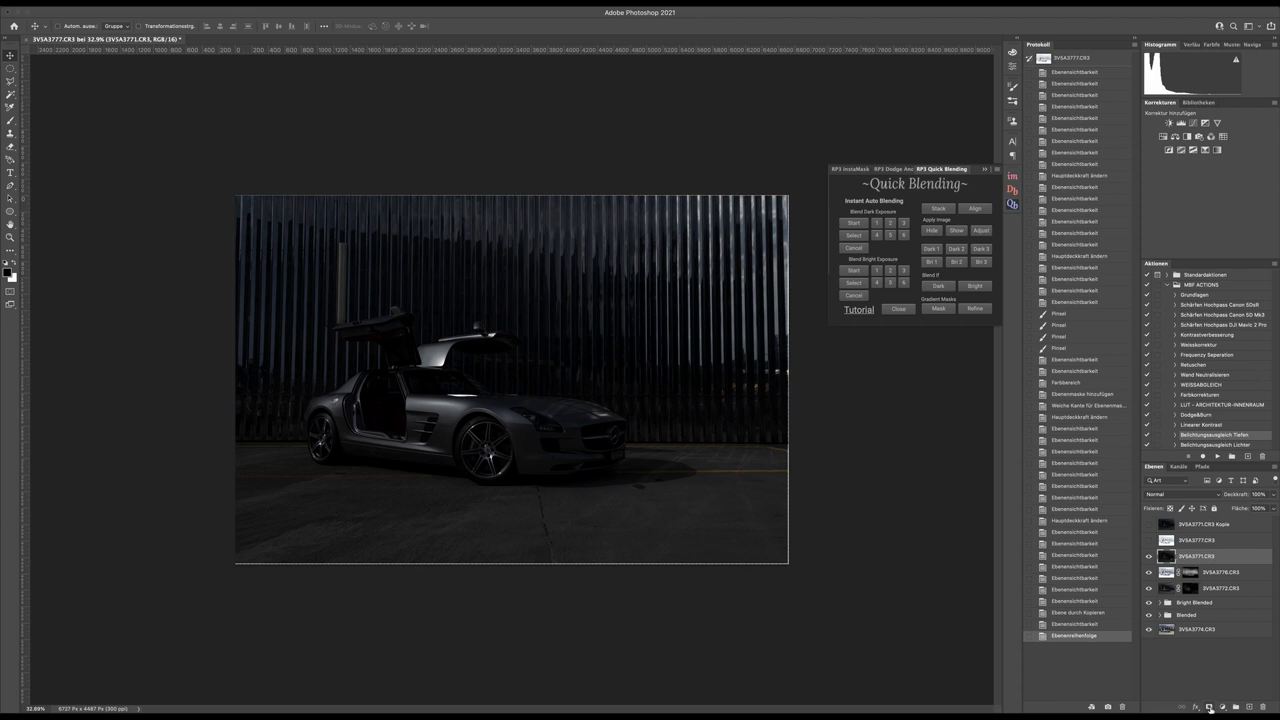
{"action": "left_click", "coordinate": [1209, 707], "text": "alt"}
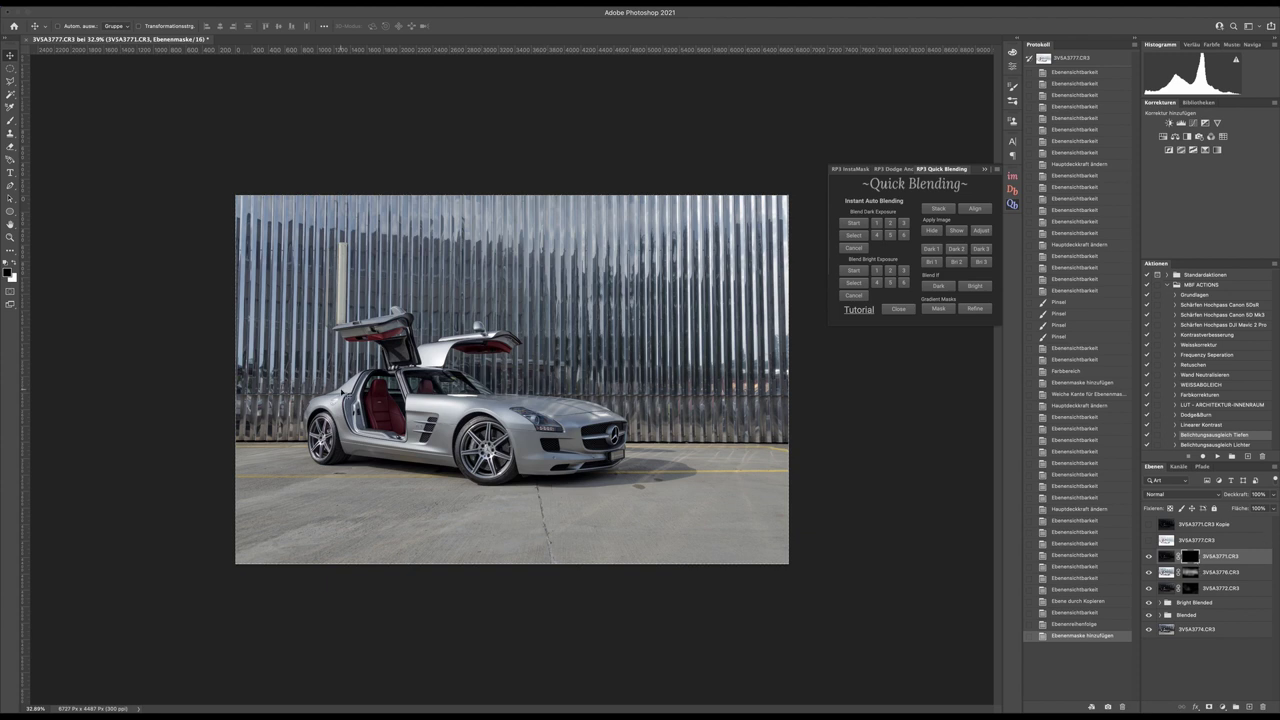
Step: Set up a soft round brush about 2100 px in size with white as the painting colour and 30% opacity
{"action": "key", "text": "b"}
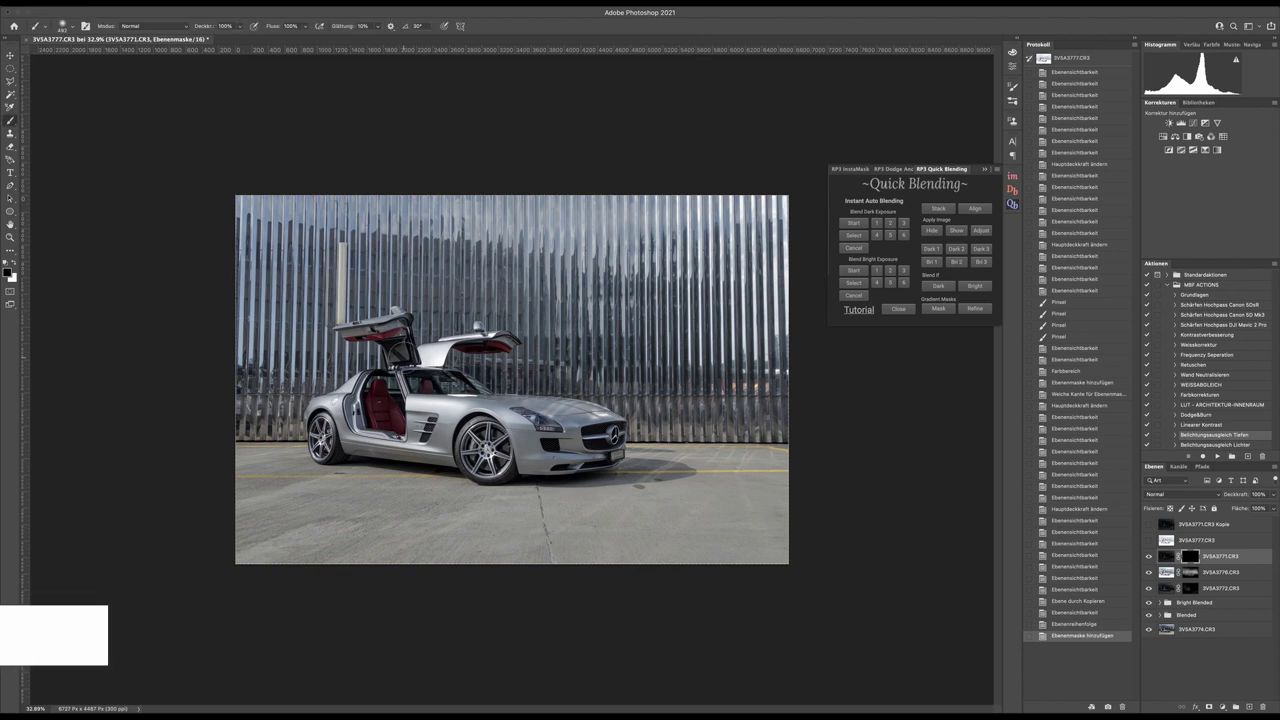
{"action": "right_click", "coordinate": [404, 357]}
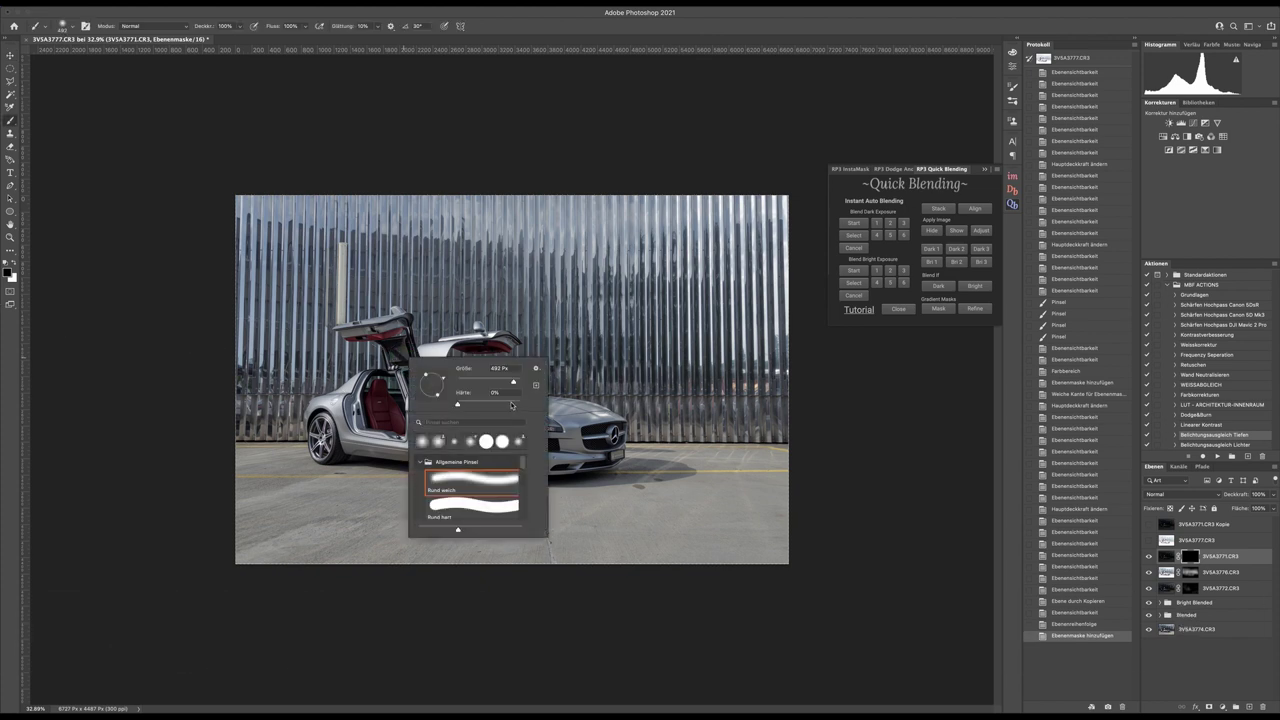
{"action": "left_click_drag", "start_coordinate": [513, 382], "coordinate": [517, 382]}
{"action": "key", "text": "Return"}
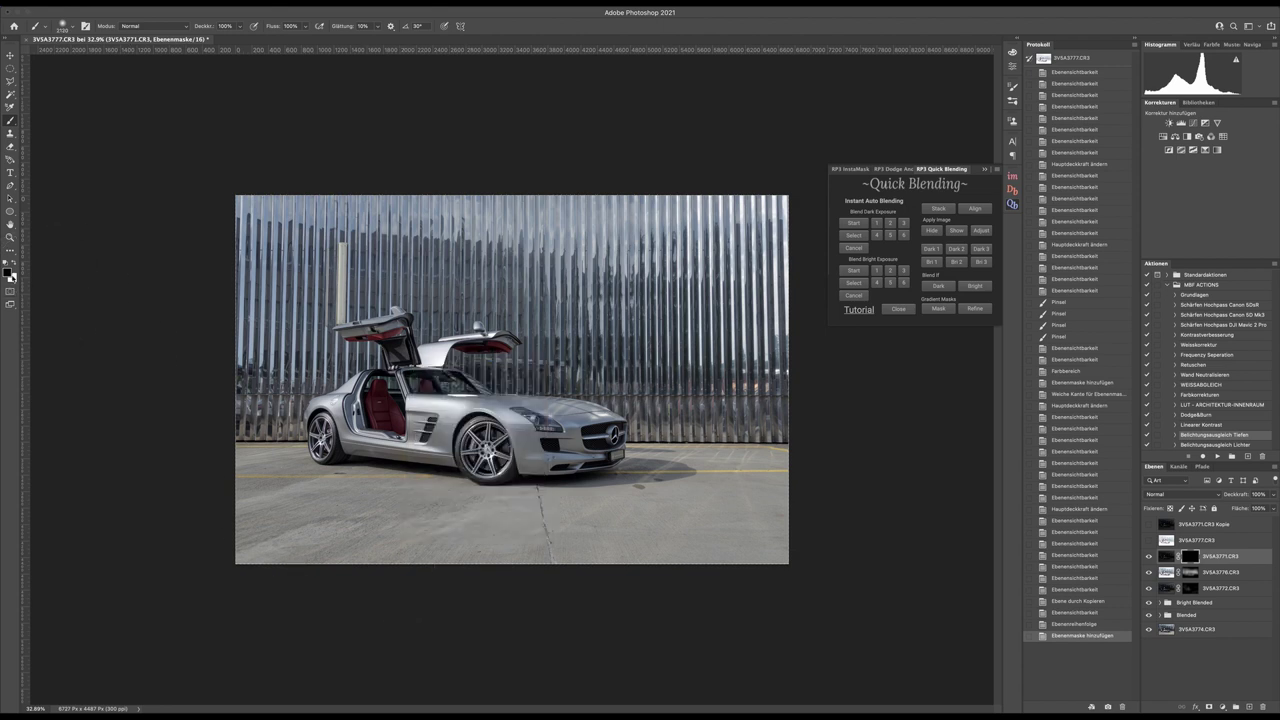
{"action": "key", "text": "x"}
{"action": "left_click_drag", "start_coordinate": [242, 30], "coordinate": [206, 42]}
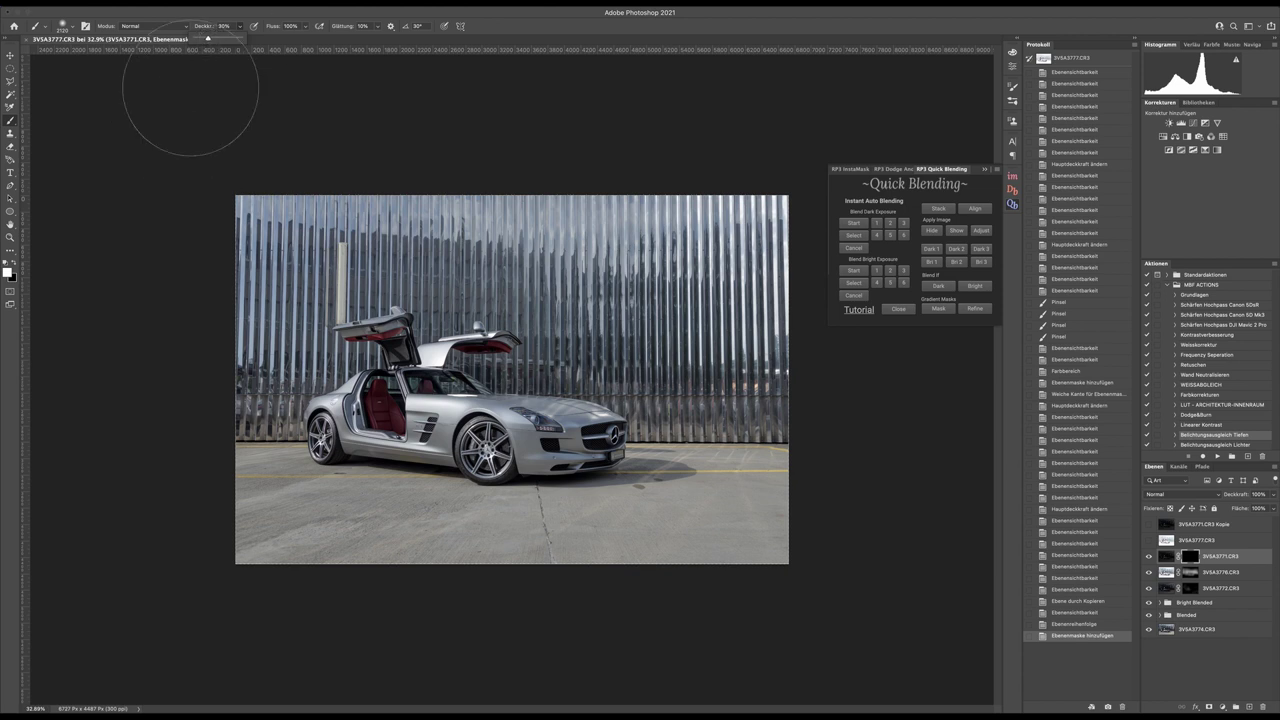
{"action": "left_click", "coordinate": [178, 269]}
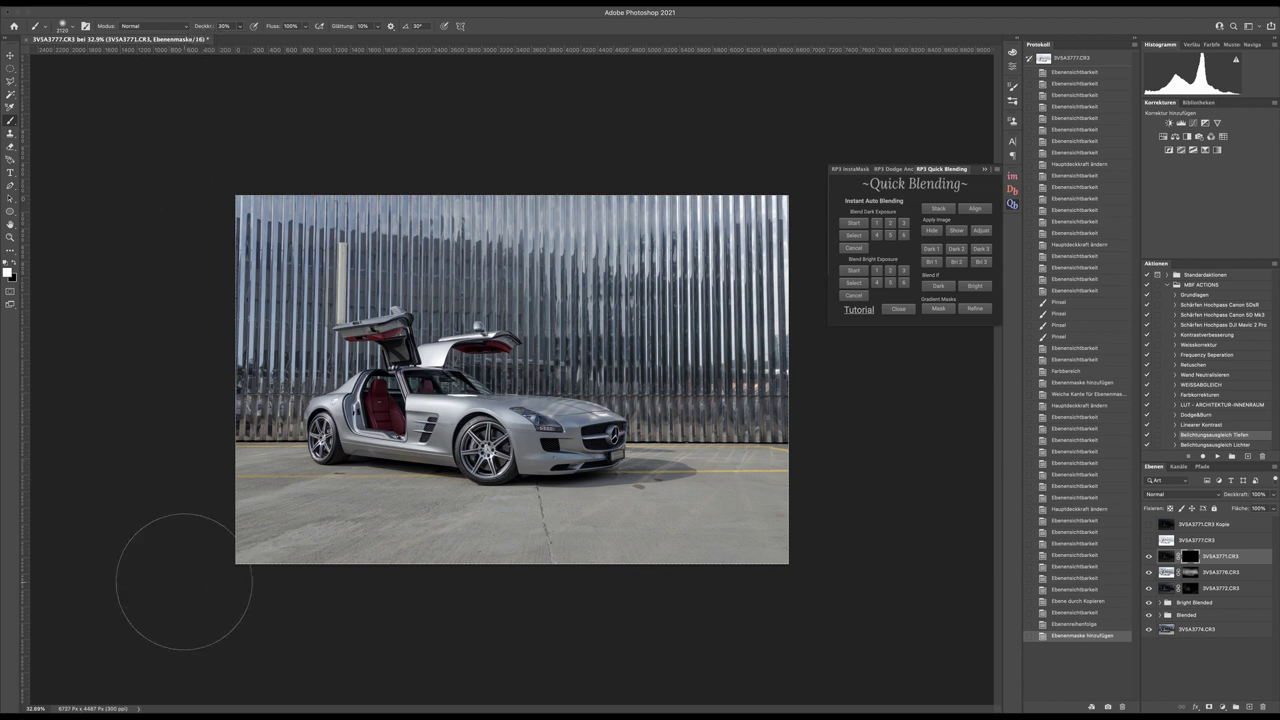
Step: Paint white on the 3V5A3771.CR3 mask along the image's lower edge to darken the concrete foreground
{"action": "scroll", "coordinate": [183, 581], "scroll_direction": "down", "scroll_amount": 1}
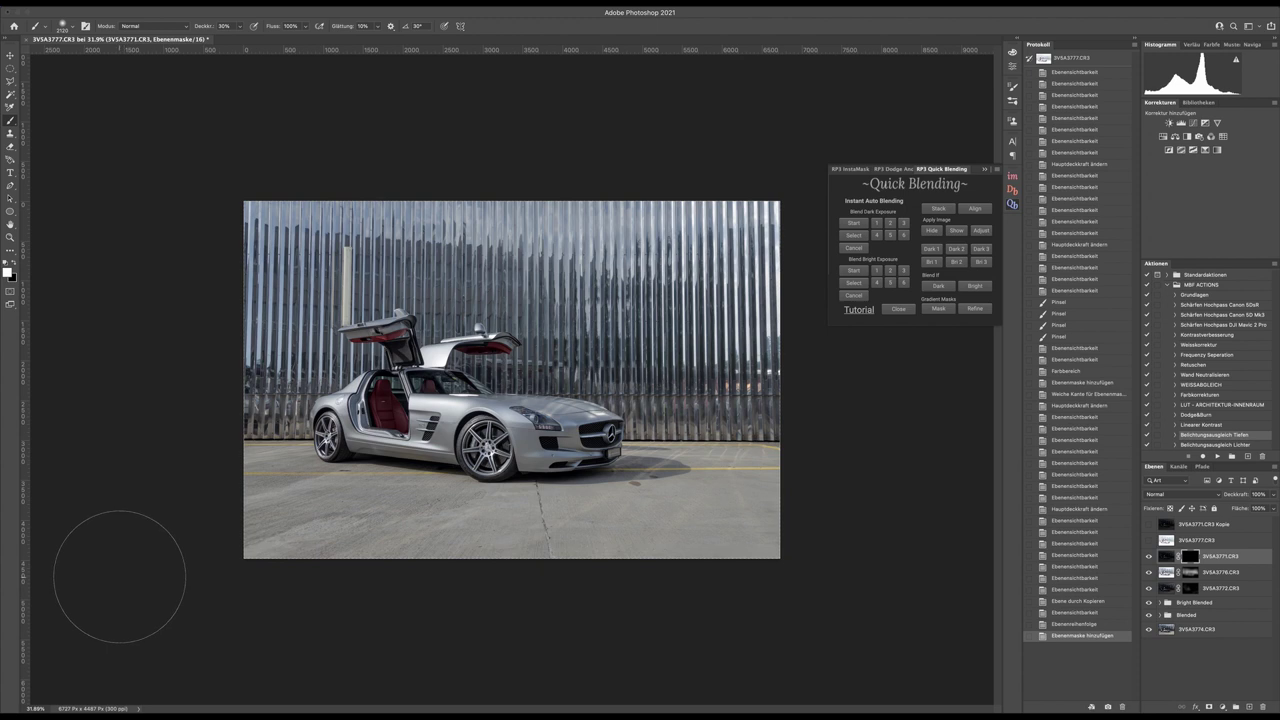
{"action": "left_click_drag", "start_coordinate": [851, 583], "coordinate": [930, 584]}
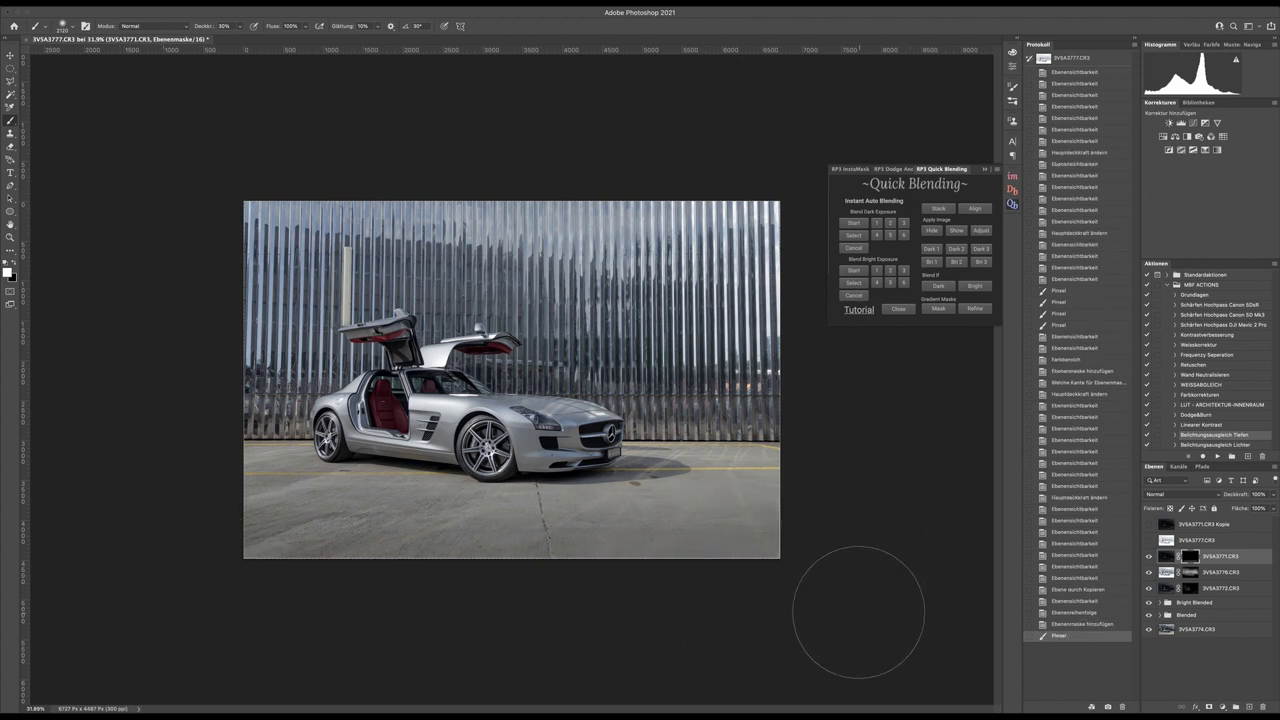
{"action": "mouse_move", "coordinate": [859, 613]}
{"action": "left_mouse_down"}
{"action": "mouse_move", "coordinate": [109, 605]}
{"action": "mouse_move", "coordinate": [580, 604]}
{"action": "left_mouse_up"}
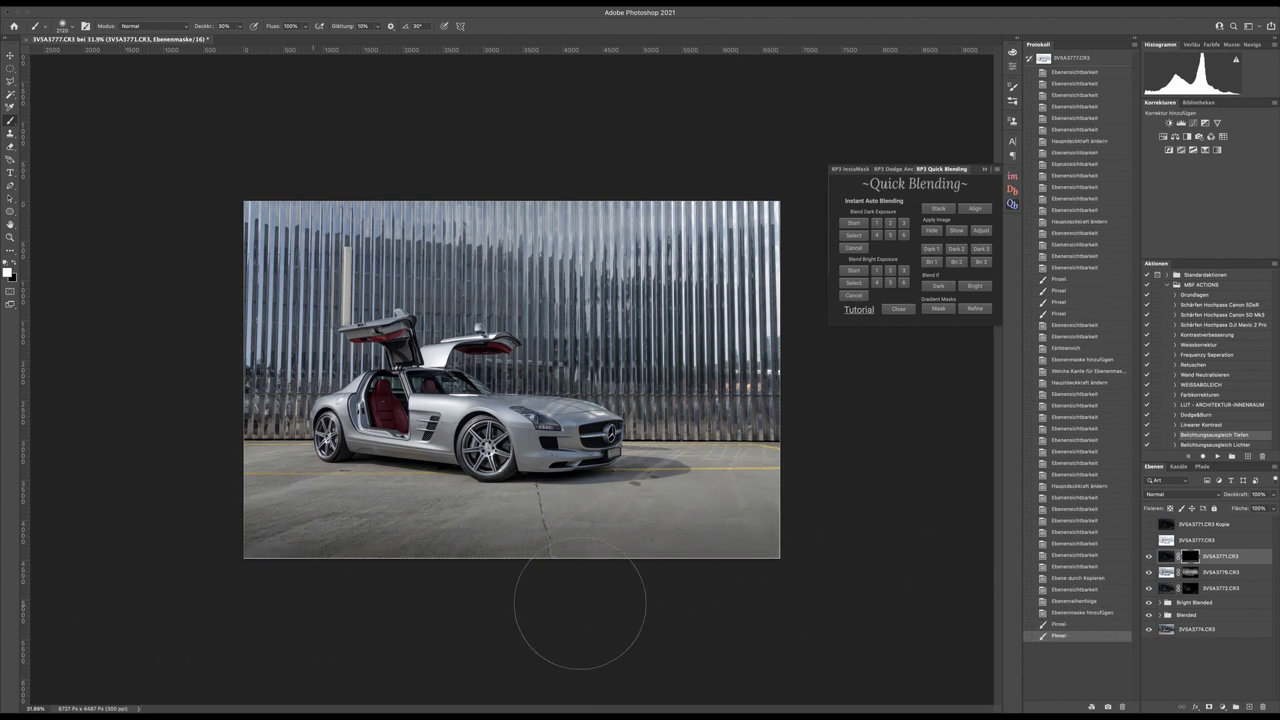
{"action": "left_click", "coordinate": [910, 575]}
{"action": "left_click_drag", "start_coordinate": [327, 601], "coordinate": [62, 606]}
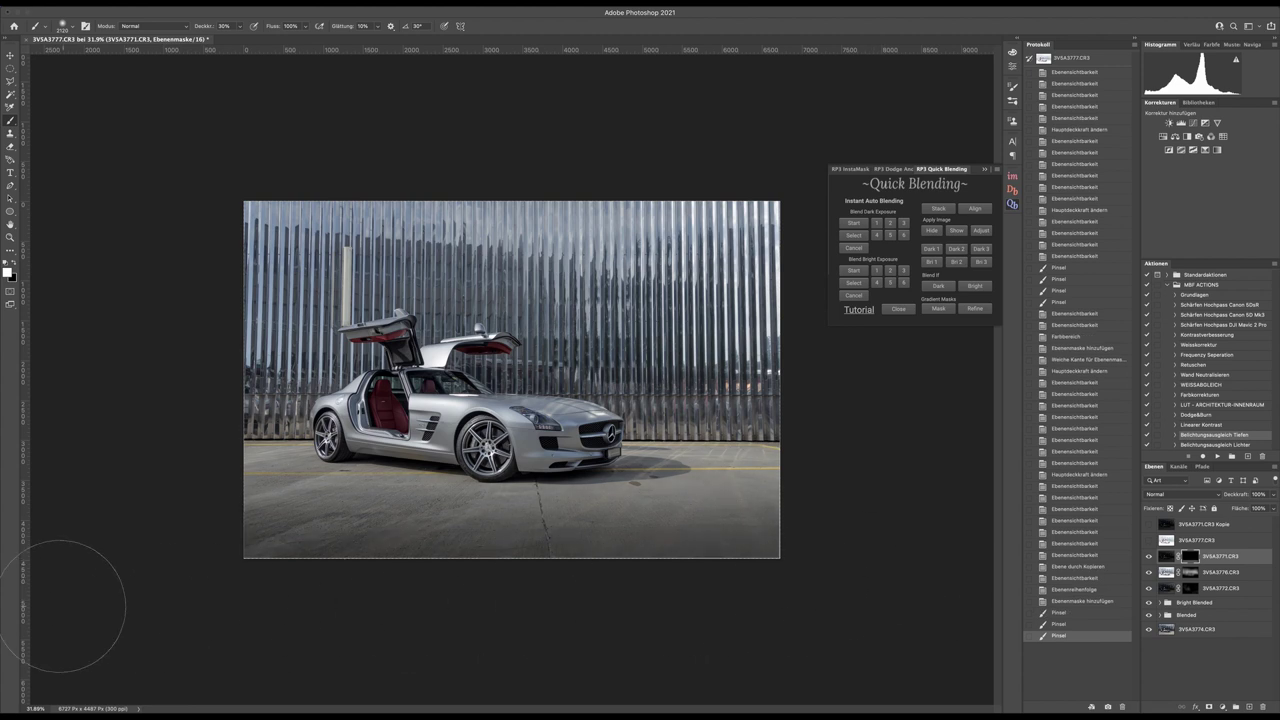
{"action": "left_click", "coordinate": [927, 573]}
{"action": "left_click_drag", "start_coordinate": [920, 574], "coordinate": [124, 589]}
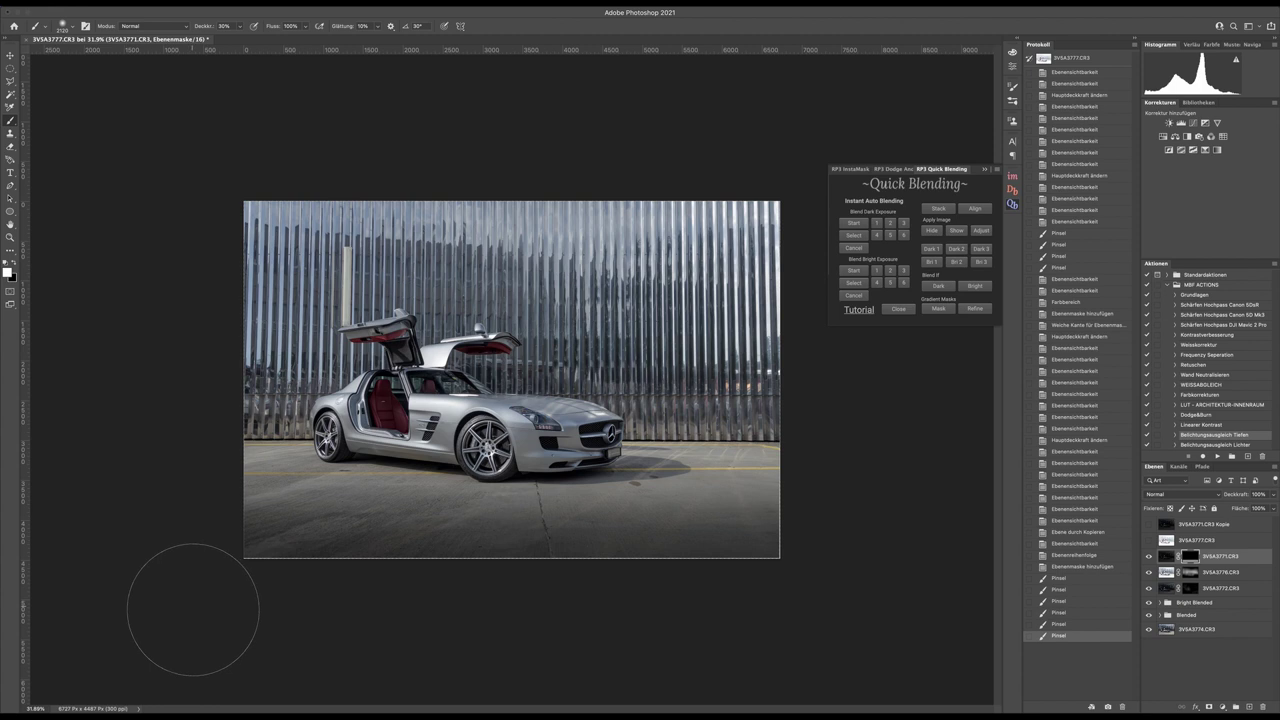
{"action": "mouse_move", "coordinate": [194, 609]}
{"action": "left_mouse_down"}
{"action": "mouse_move", "coordinate": [619, 613]}
{"action": "mouse_move", "coordinate": [841, 599]}
{"action": "left_mouse_up"}
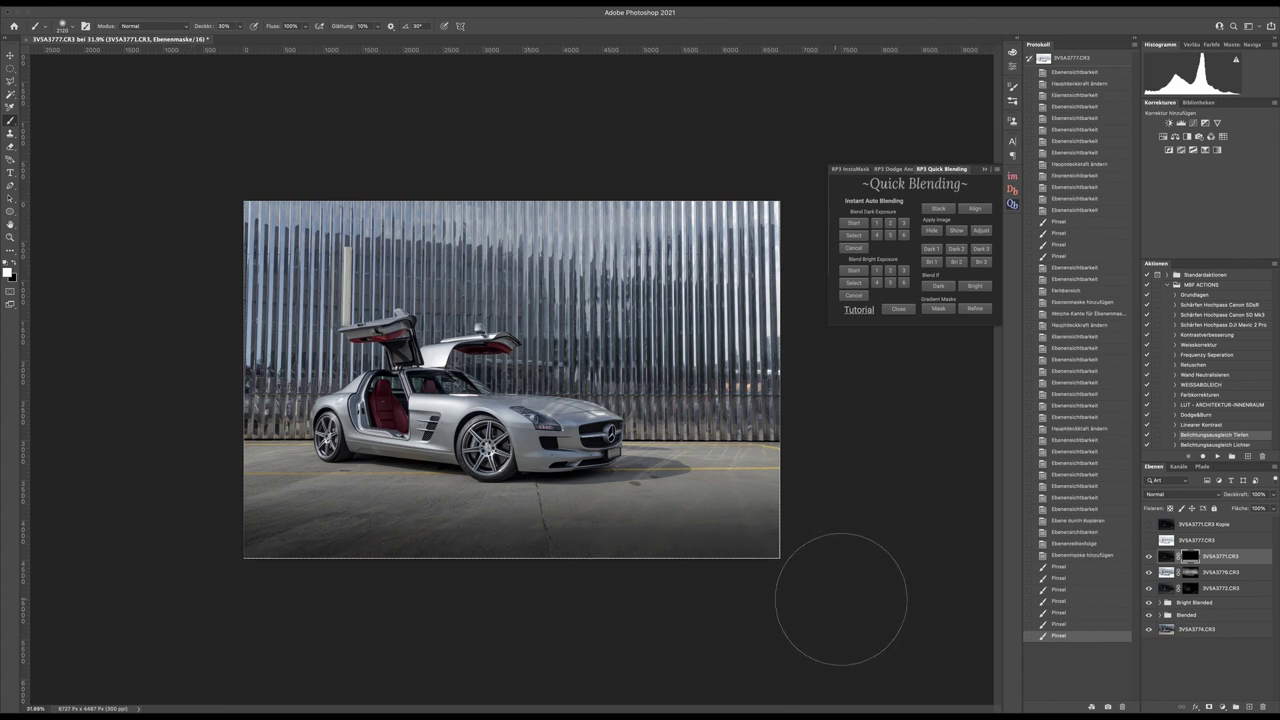
{"action": "left_click", "coordinate": [114, 614]}
Step: Compare the foreground with and without the masked layer 3V5A3771.CR3
{"action": "key", "text": "v"}
{"action": "scroll", "coordinate": [489, 481], "scroll_direction": "down", "scroll_amount": 5}
{"action": "scroll", "coordinate": [489, 481], "scroll_direction": "up", "scroll_amount": 2}
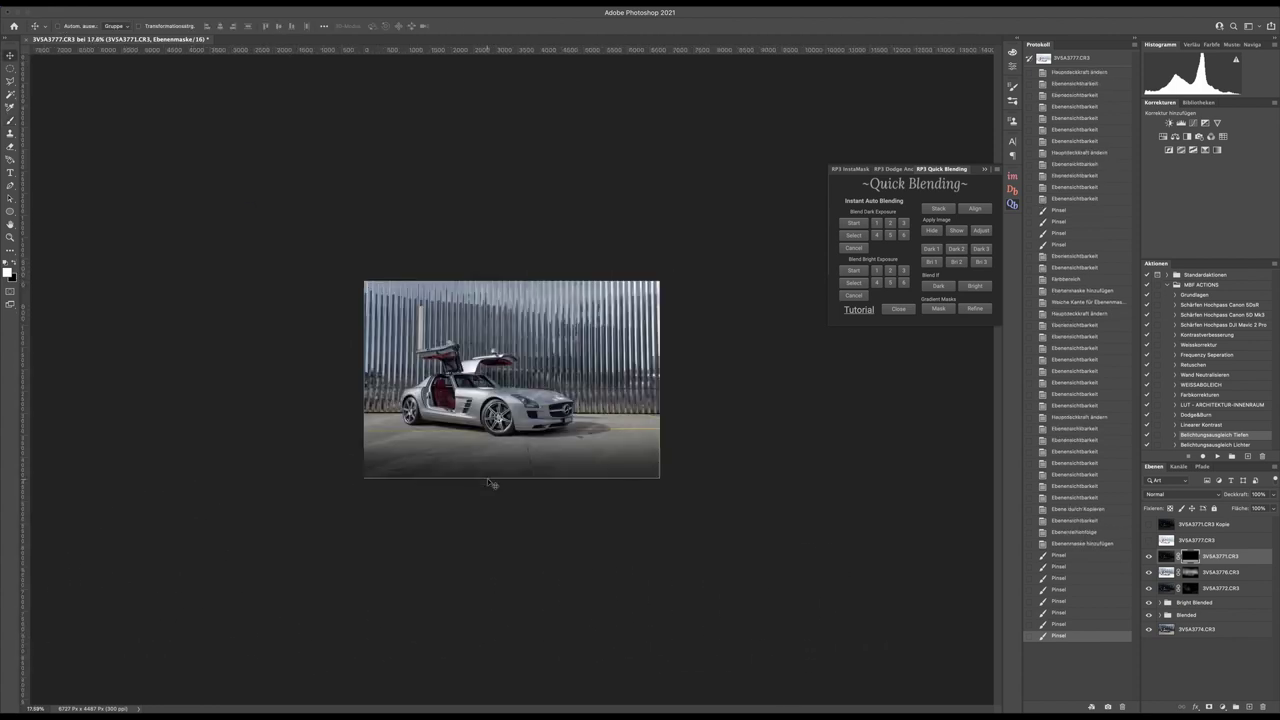
{"action": "left_click", "coordinate": [1149, 557]}
{"action": "left_click", "coordinate": [1149, 557]}
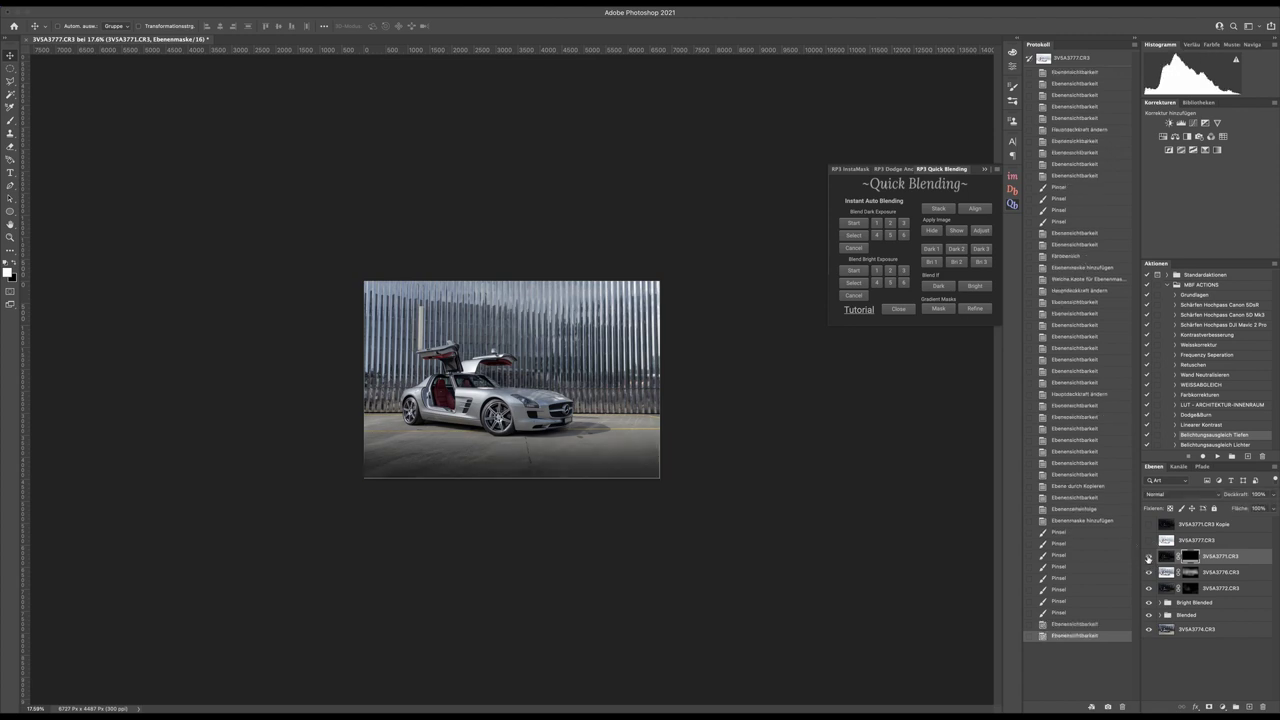
{"action": "left_click", "coordinate": [1149, 557]}
{"action": "left_click", "coordinate": [1149, 557]}
{"action": "left_click", "coordinate": [1149, 557]}
{"action": "left_click", "coordinate": [1149, 557]}
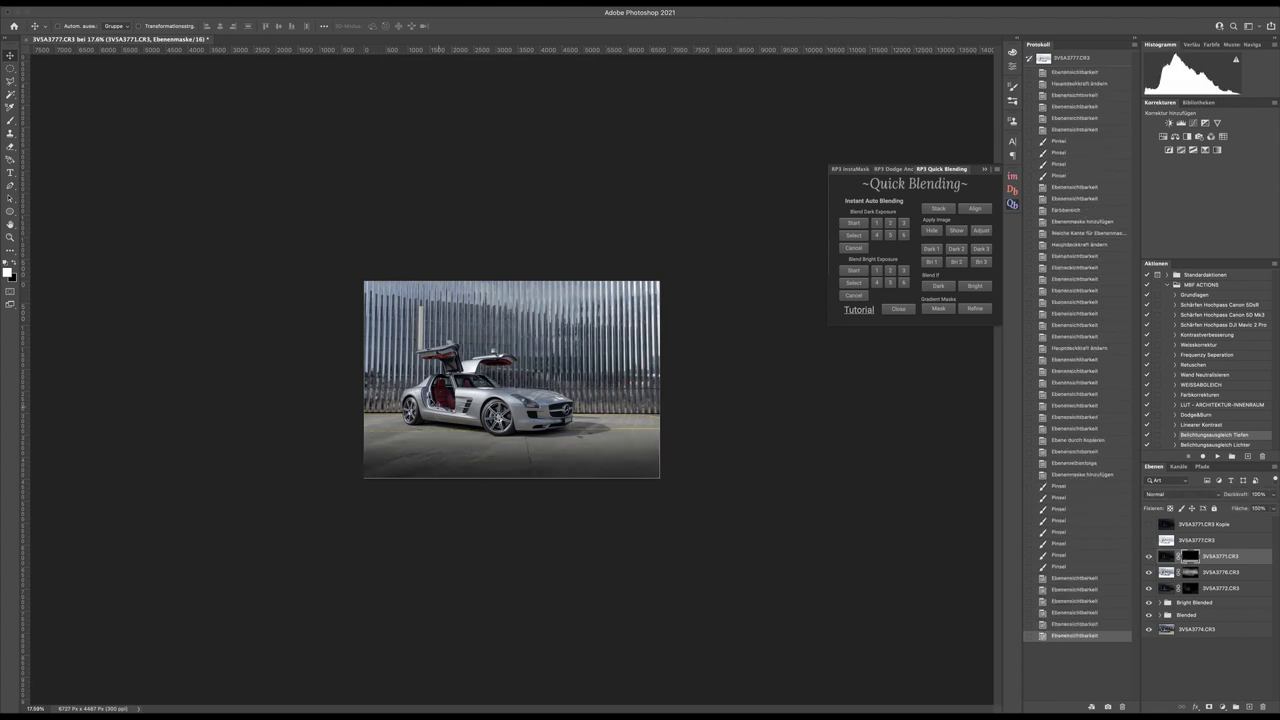
Step: Paint black on the 3V5A3771.CR3 mask in a horizontal band across the car to soften the darkening's upper transition
{"action": "key", "text": "b"}
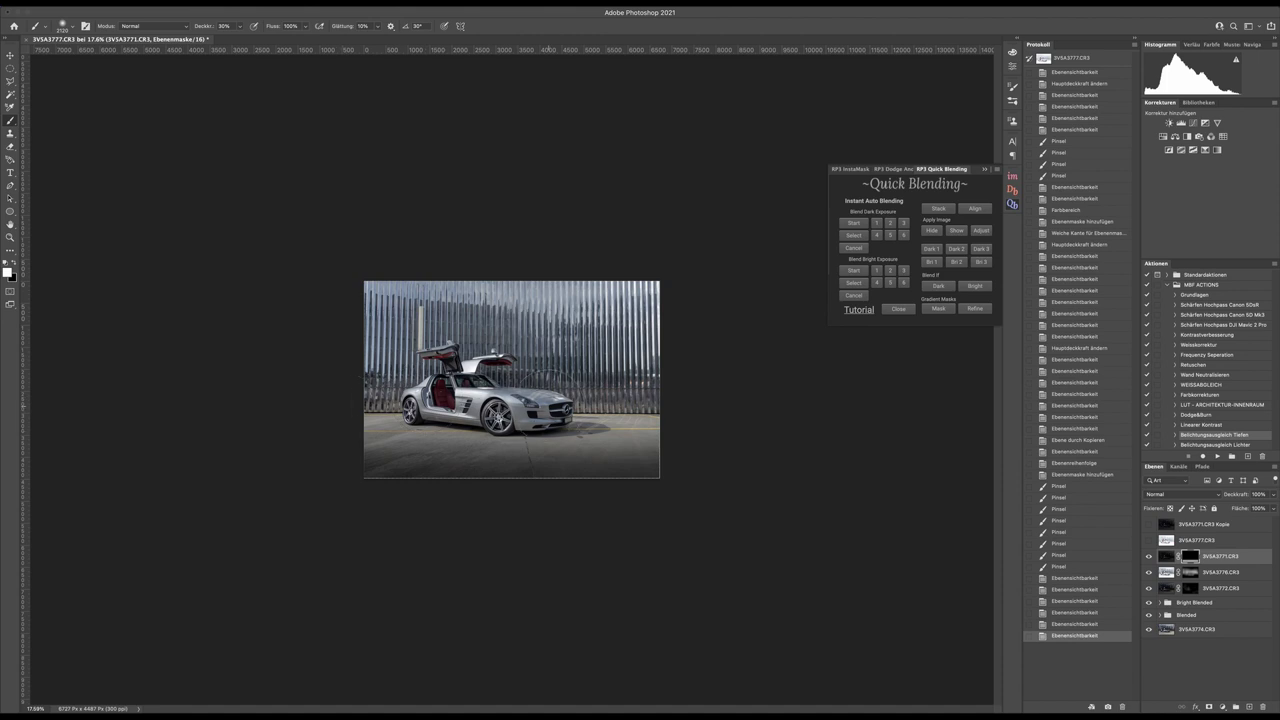
{"action": "key", "text": "x"}
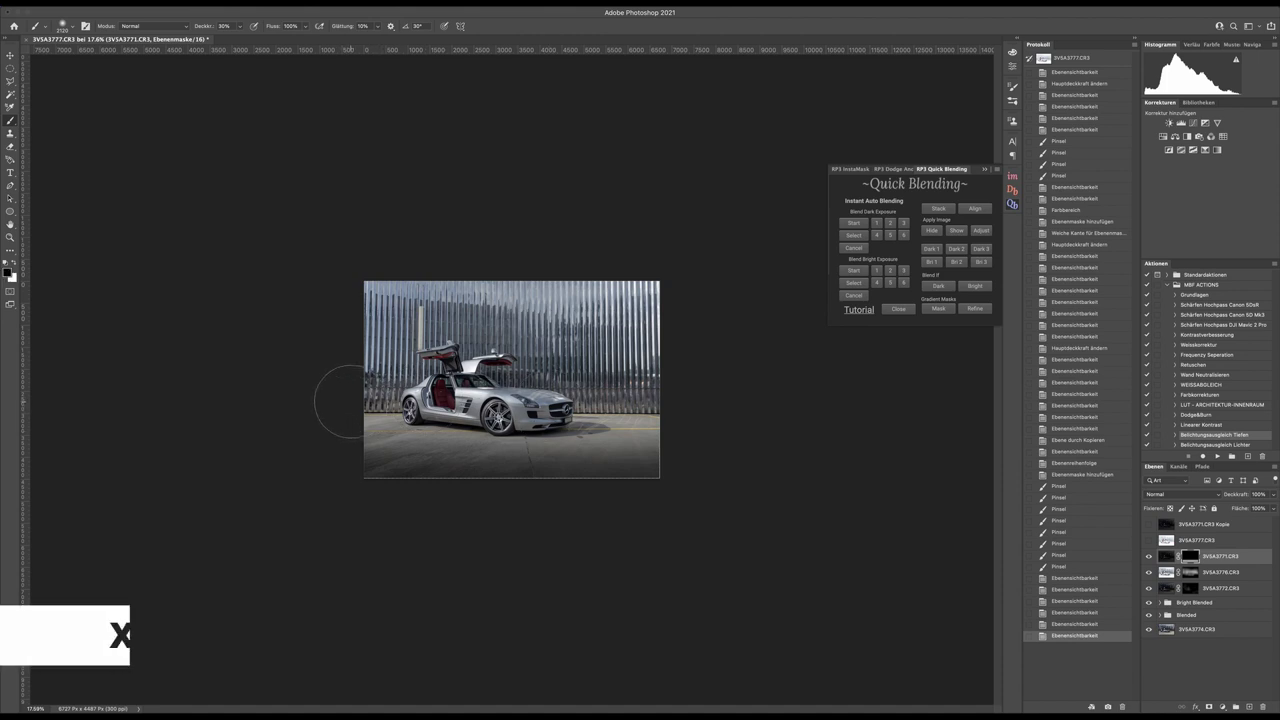
{"action": "mouse_move", "coordinate": [337, 400]}
{"action": "left_mouse_down"}
{"action": "mouse_move", "coordinate": [714, 400]}
{"action": "mouse_move", "coordinate": [281, 411]}
{"action": "mouse_move", "coordinate": [790, 409]}
{"action": "left_mouse_up"}
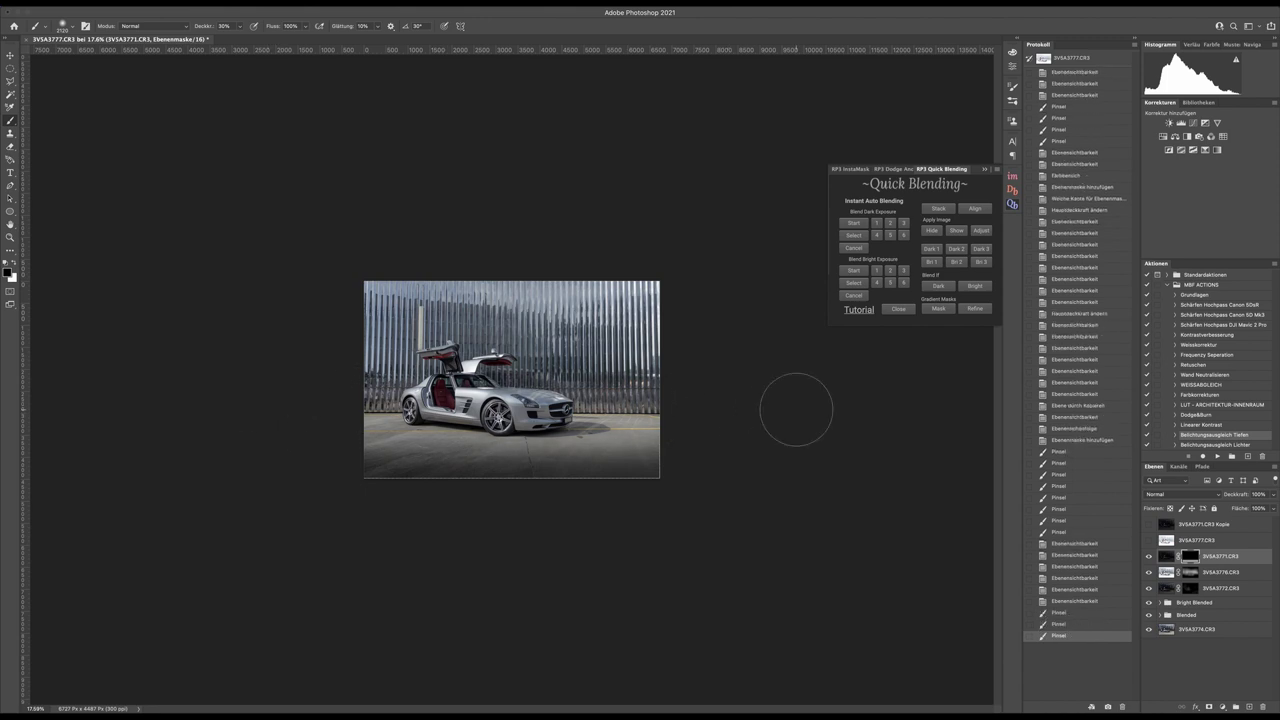
Step: Move the hidden layer 3V5A3771.CR3 Kopie below 3V5A3777.CR3 in the layer stack
{"action": "key", "text": "v"}
{"action": "scroll", "coordinate": [513, 423], "scroll_direction": "up", "scroll_amount": 5}
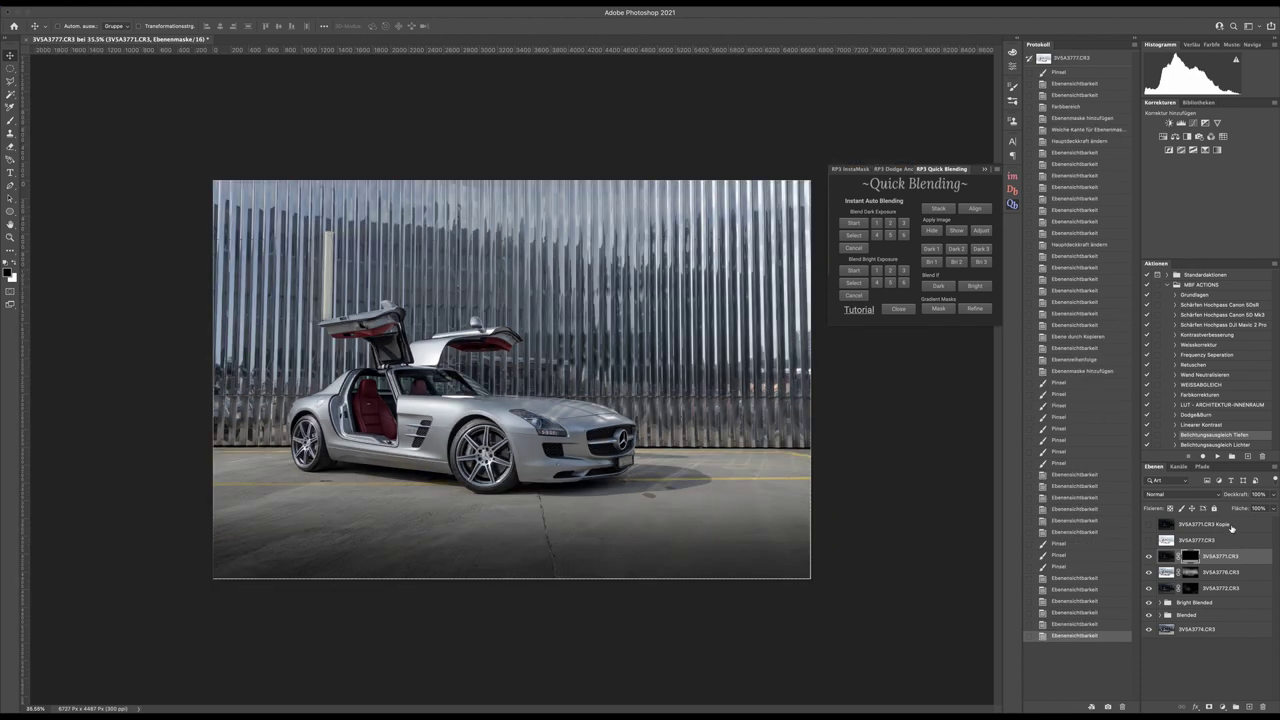
{"action": "left_click_drag", "start_coordinate": [1161, 526], "coordinate": [1168, 547]}
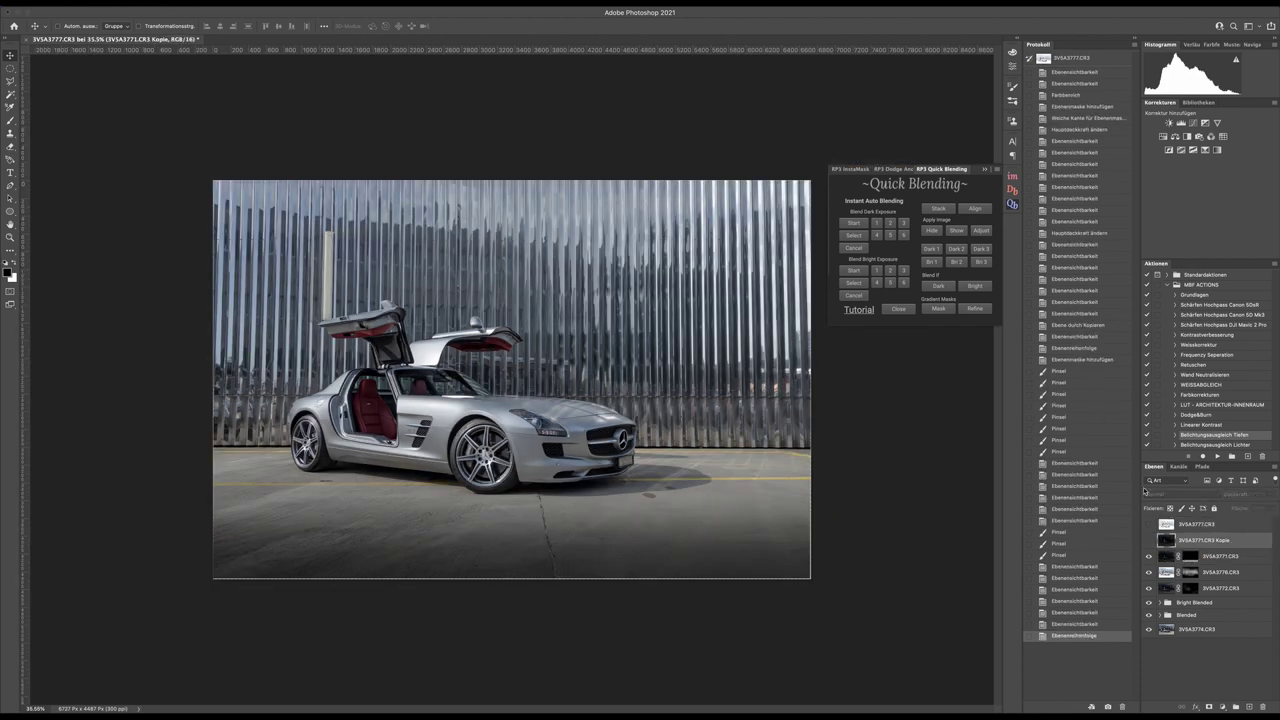
Step: Start a Pen path around the blown-out highlight below the windshield, tracing its front tip and upper edge
{"action": "scroll", "coordinate": [448, 396], "scroll_direction": "up", "scroll_amount": 10}
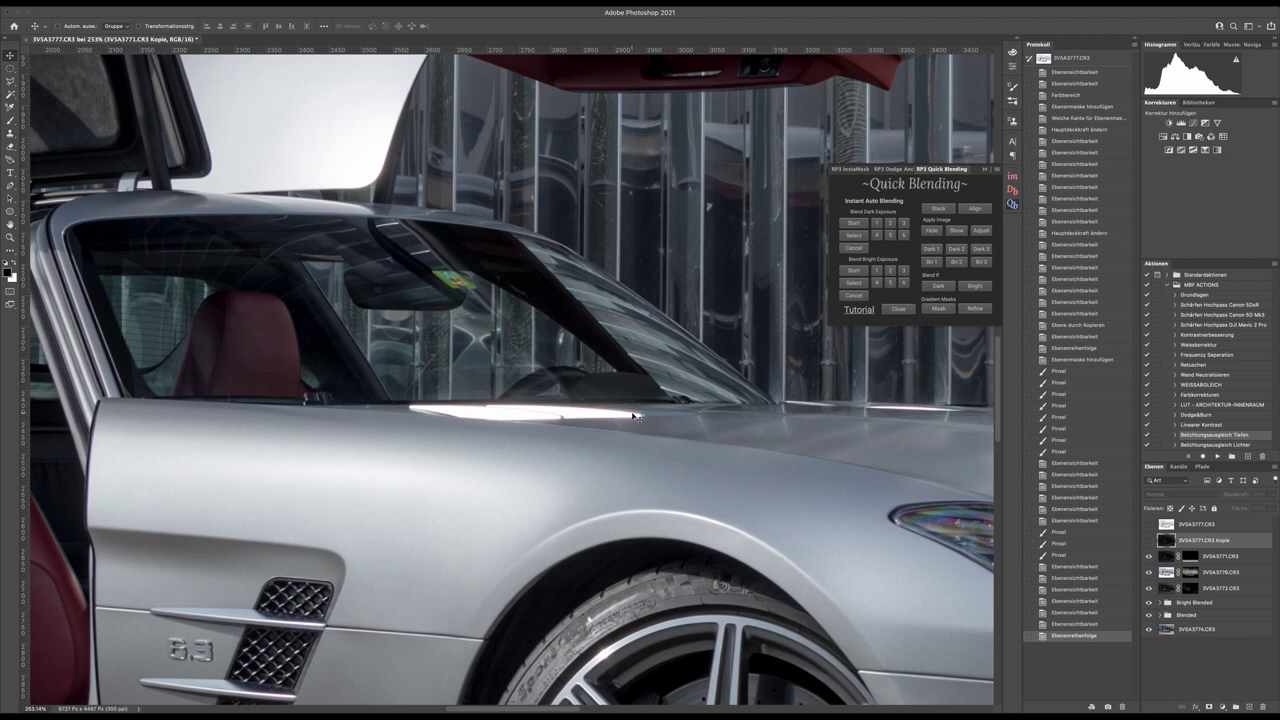
{"action": "scroll", "coordinate": [625, 415], "scroll_direction": "up", "scroll_amount": 2}
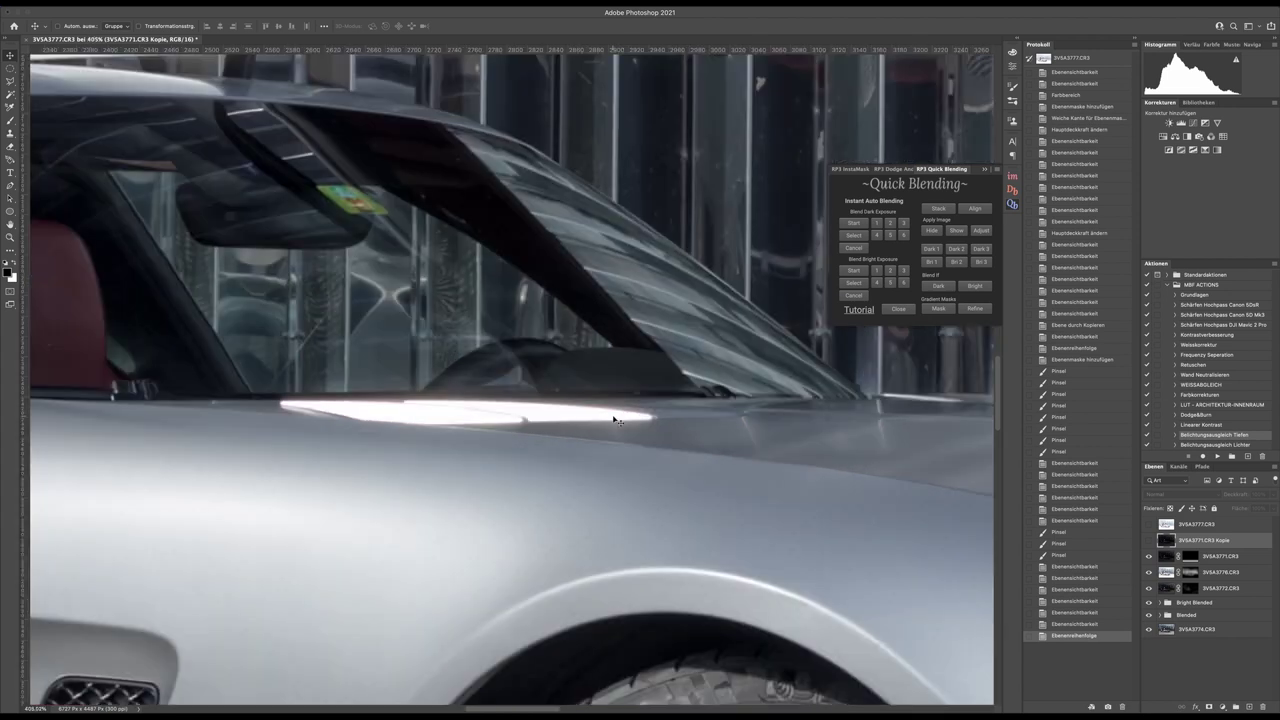
{"action": "key", "text": "p"}
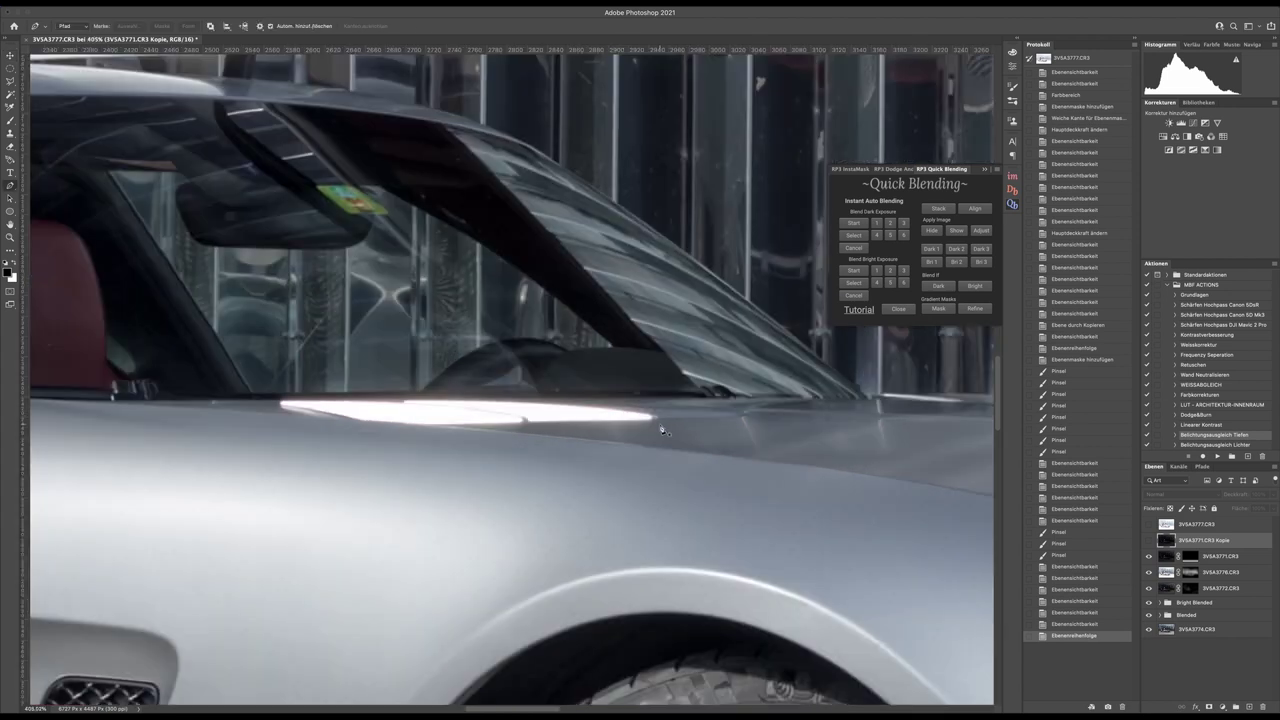
{"action": "left_click", "coordinate": [531, 427]}
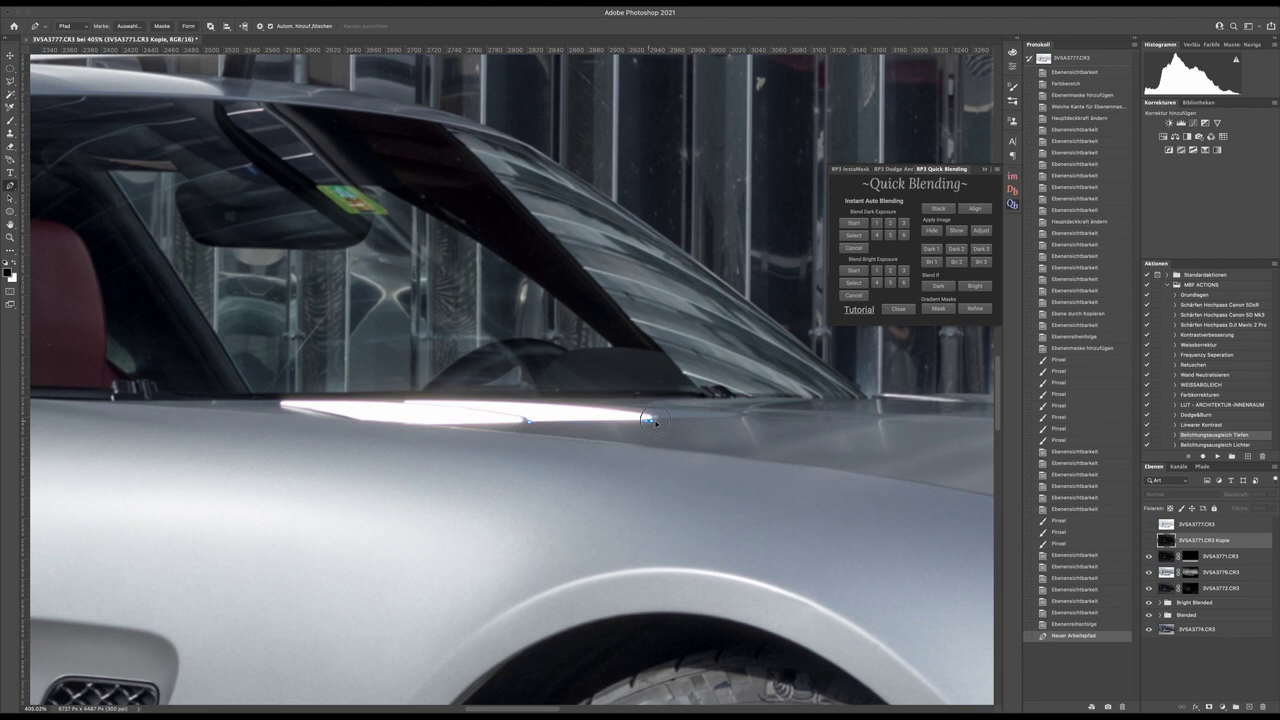
{"action": "left_click_drag", "start_coordinate": [655, 421], "coordinate": [677, 422]}
{"action": "left_click", "coordinate": [638, 413]}
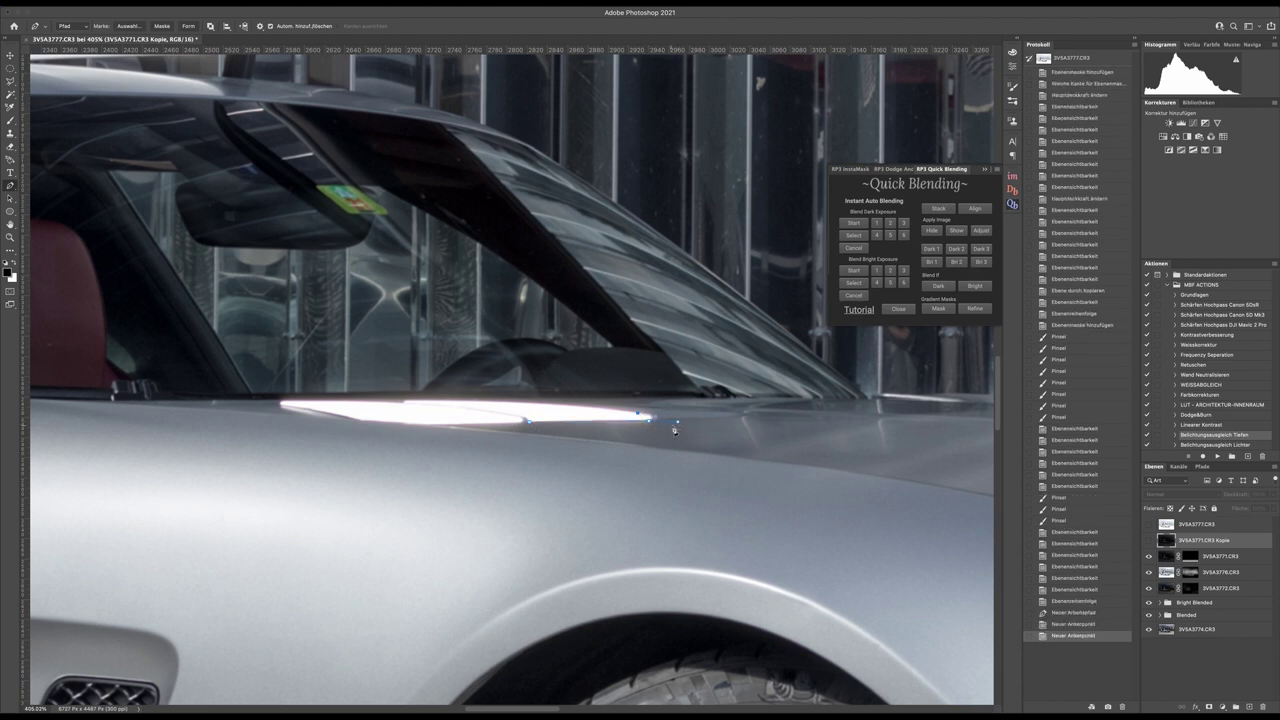
{"action": "left_click", "coordinate": [650, 418], "text": "alt"}
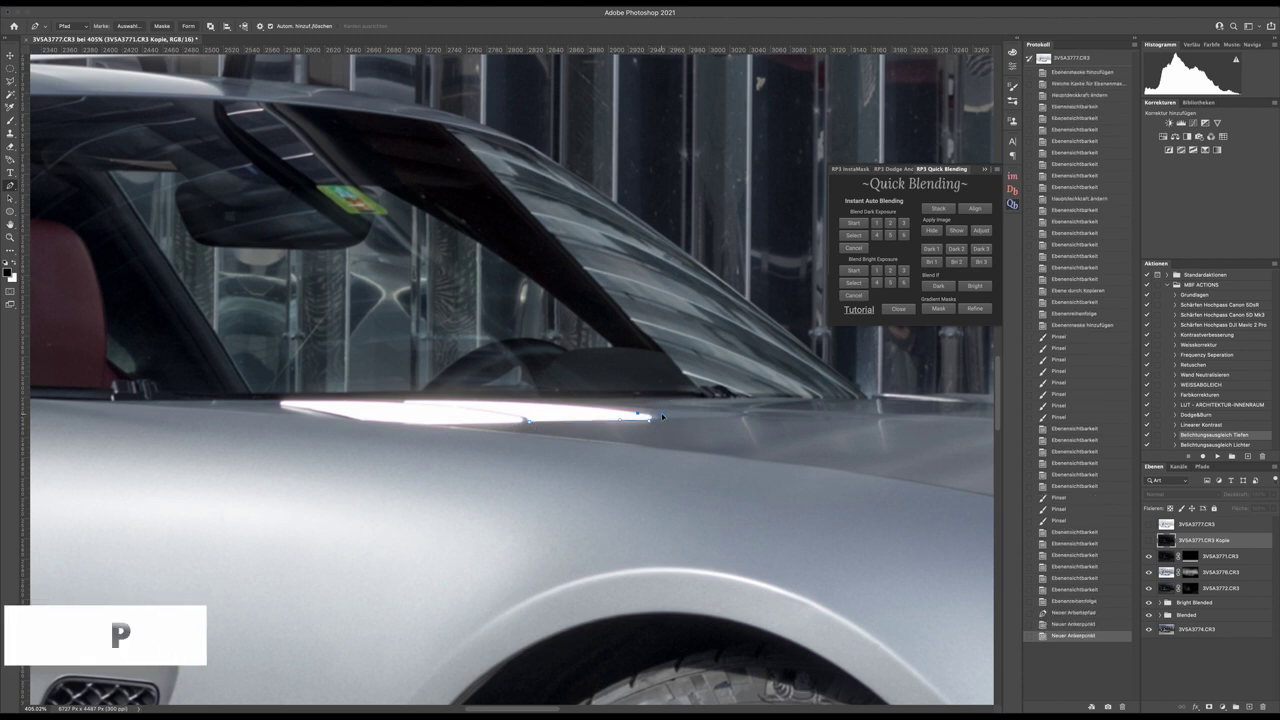
{"action": "left_click_drag", "start_coordinate": [507, 405], "coordinate": [432, 403]}
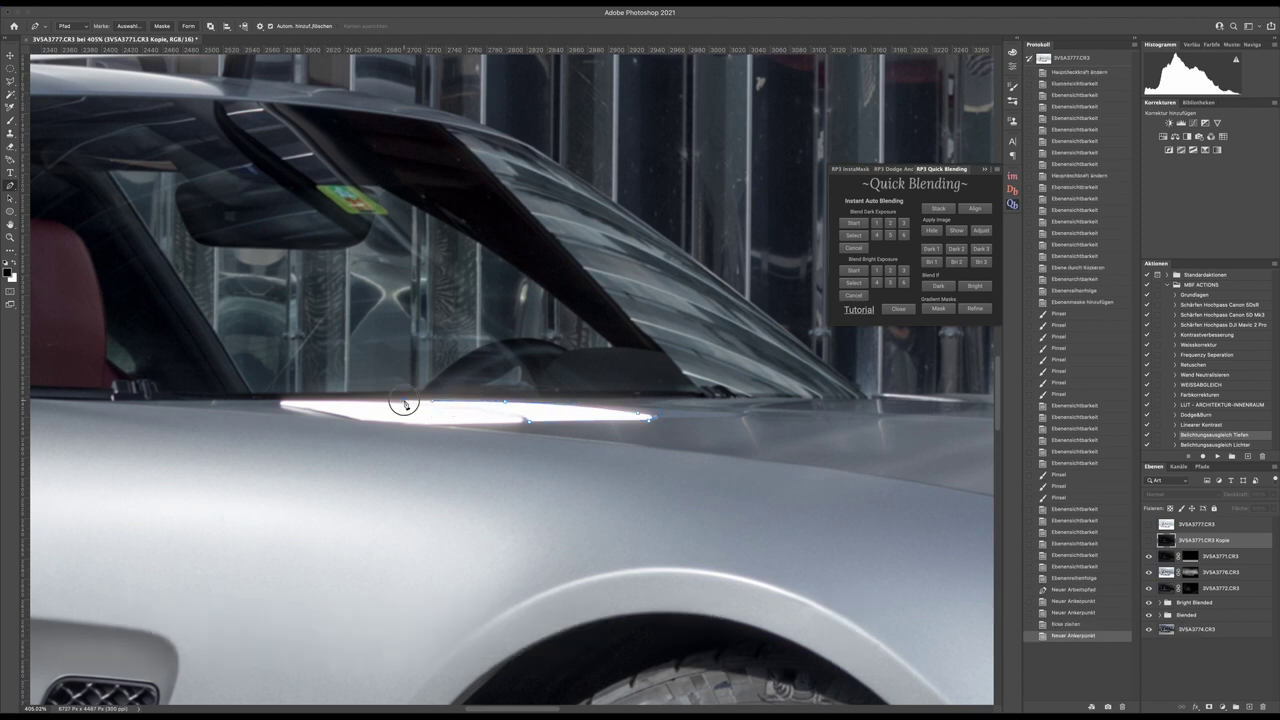
{"action": "left_click", "coordinate": [404, 403]}
{"action": "left_click", "coordinate": [388, 403]}
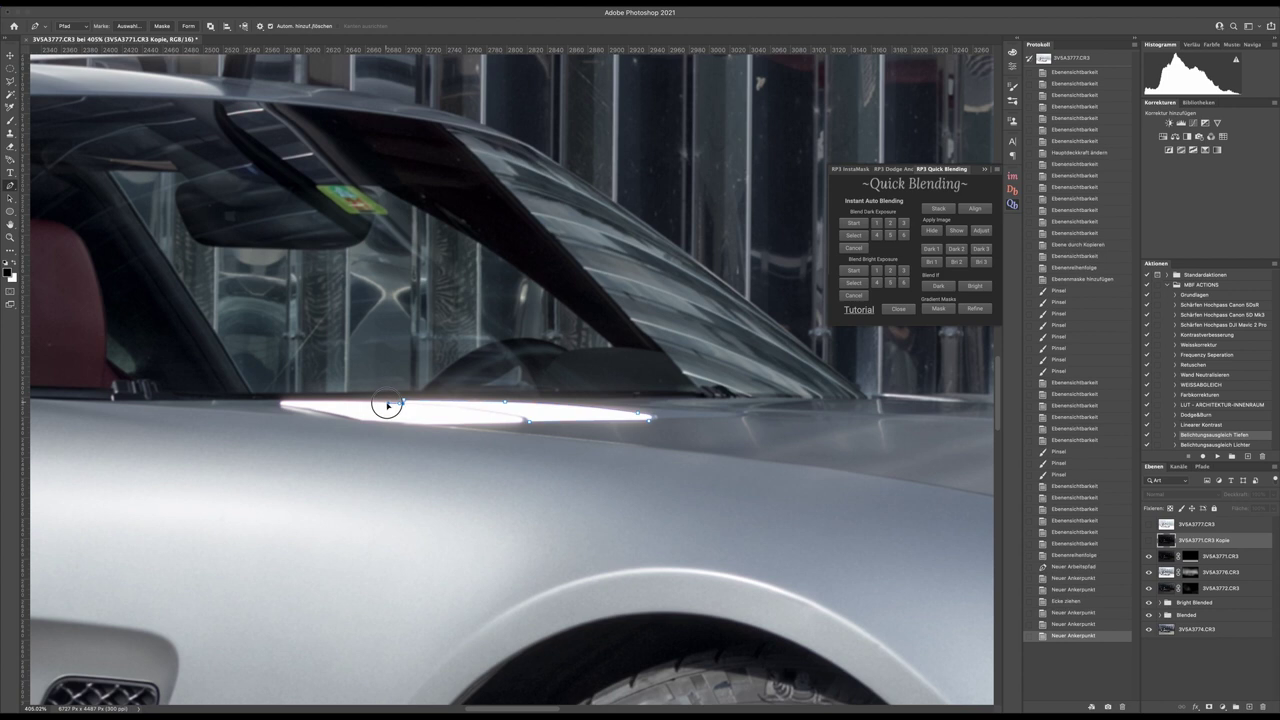
{"action": "left_click", "coordinate": [388, 403], "text": "alt"}
Step: Trace the highlight's rear tip and lower edge with the Pen tool and close the path
{"action": "left_click_drag", "start_coordinate": [281, 402], "coordinate": [257, 402]}
{"action": "left_click", "coordinate": [282, 405]}
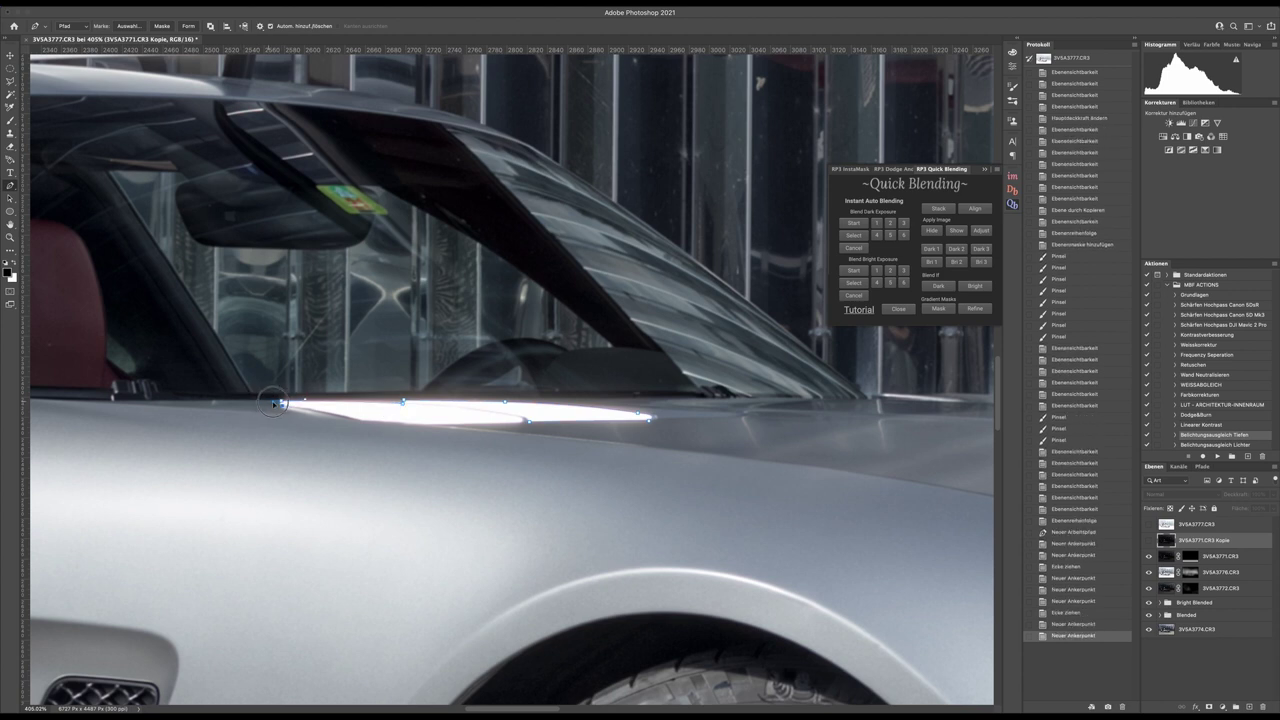
{"action": "left_click", "coordinate": [281, 403], "text": "alt"}
{"action": "left_click", "coordinate": [357, 420]}
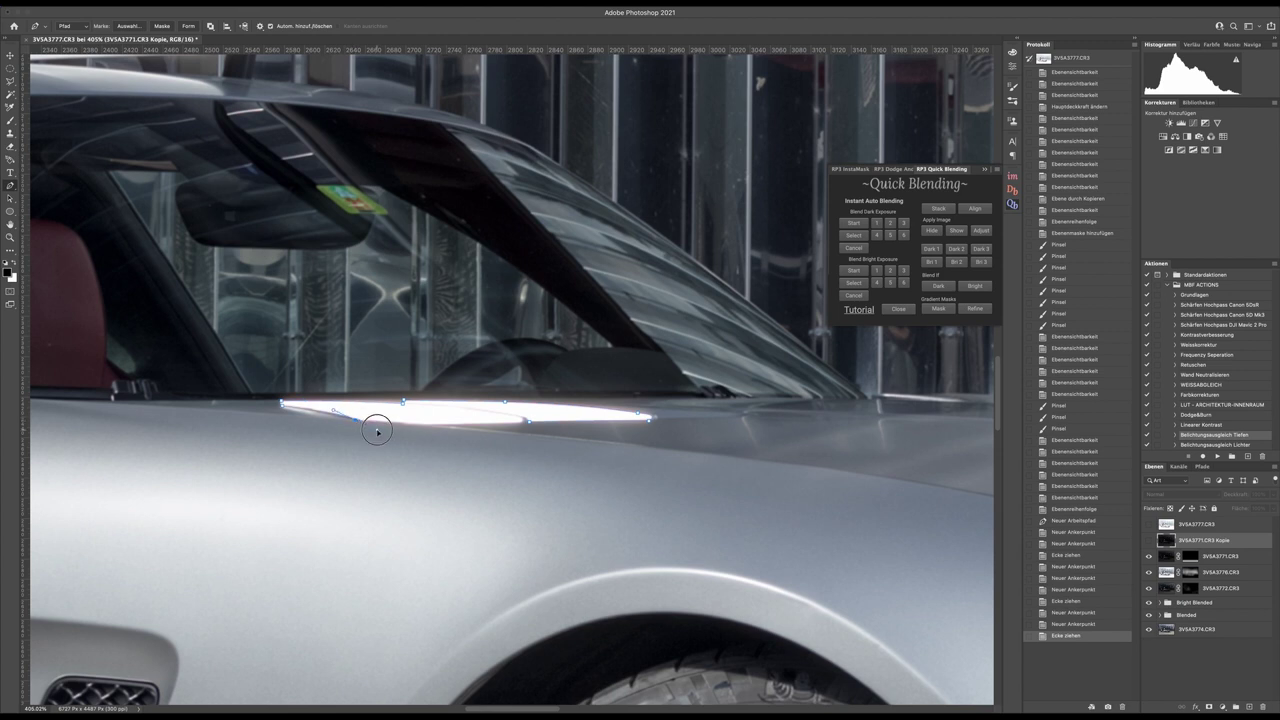
{"action": "left_click", "coordinate": [375, 427]}
{"action": "left_click", "coordinate": [420, 426]}
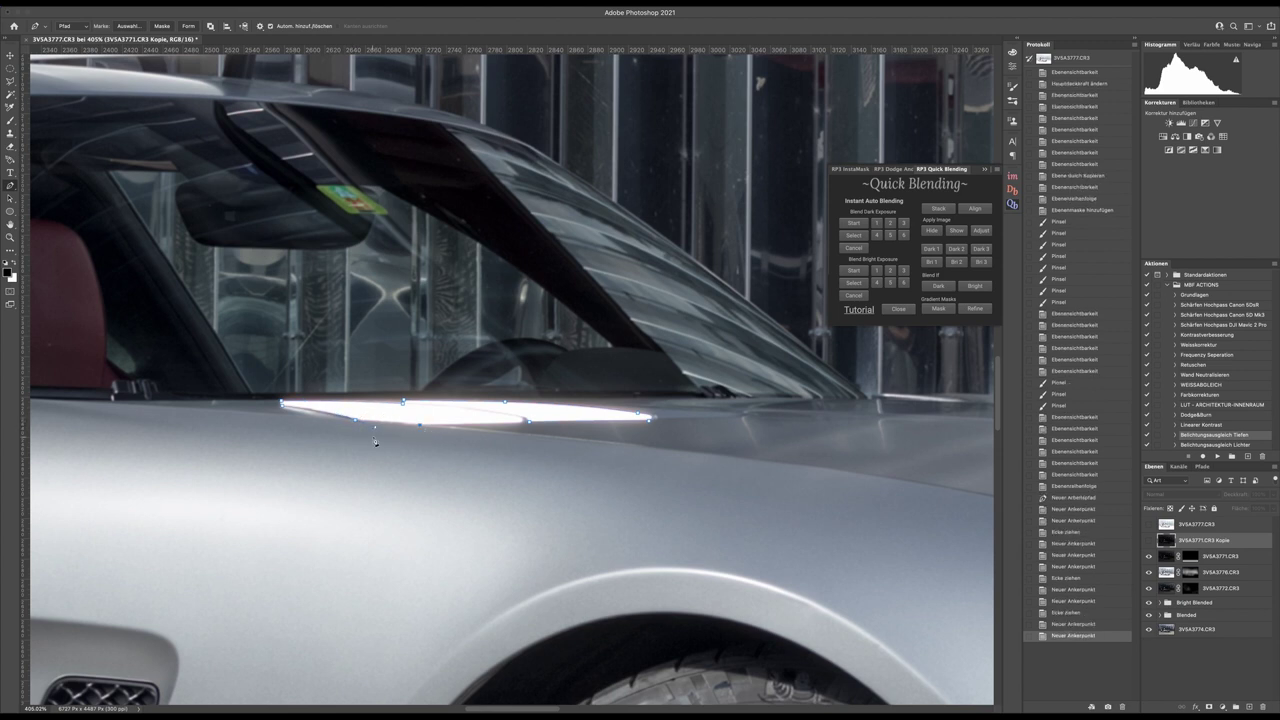
{"action": "left_click_drag", "start_coordinate": [375, 427], "coordinate": [374, 420]}
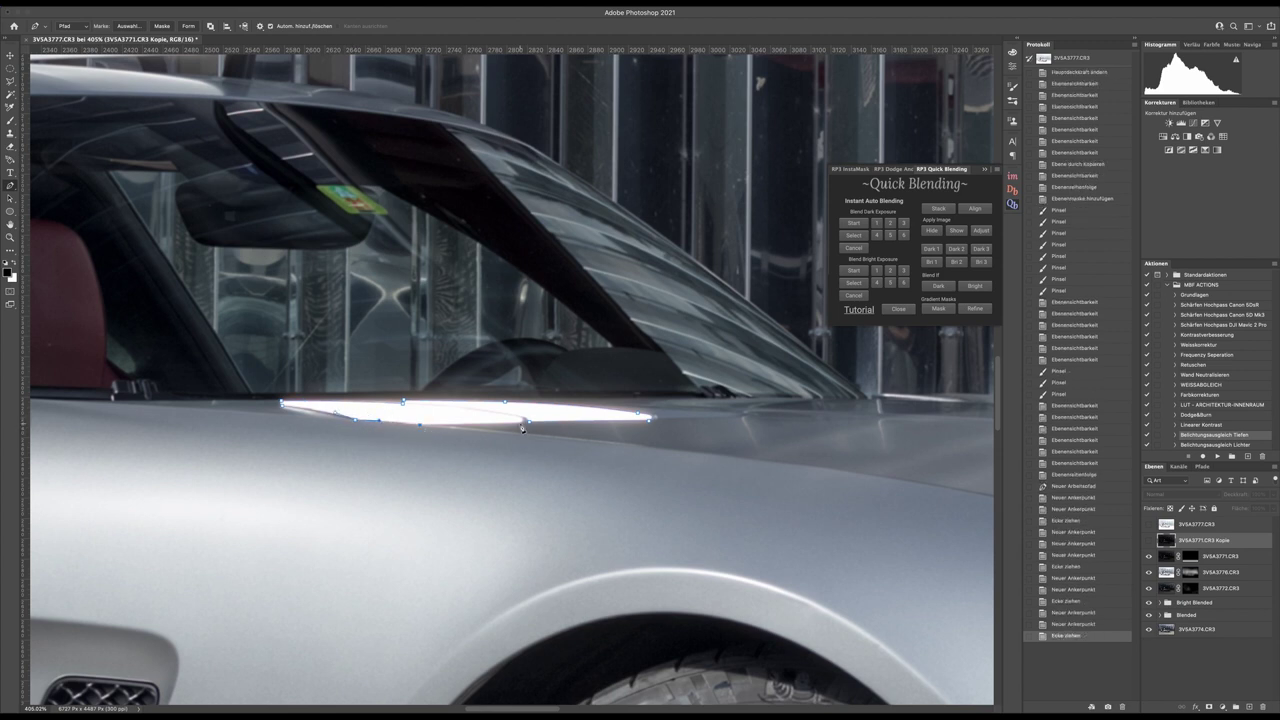
{"action": "left_click", "coordinate": [521, 425]}
{"action": "mouse_move", "coordinate": [521, 417]}
{"action": "left_mouse_down"}
{"action": "mouse_move", "coordinate": [534, 434]}
{"action": "mouse_move", "coordinate": [514, 429]}
{"action": "mouse_move", "coordinate": [537, 444]}
{"action": "mouse_move", "coordinate": [514, 421]}
{"action": "left_mouse_up"}
{"action": "scroll", "coordinate": [526, 420], "scroll_direction": "up", "scroll_amount": 5}
{"action": "scroll", "coordinate": [548, 472], "scroll_direction": "down", "scroll_amount": 10}
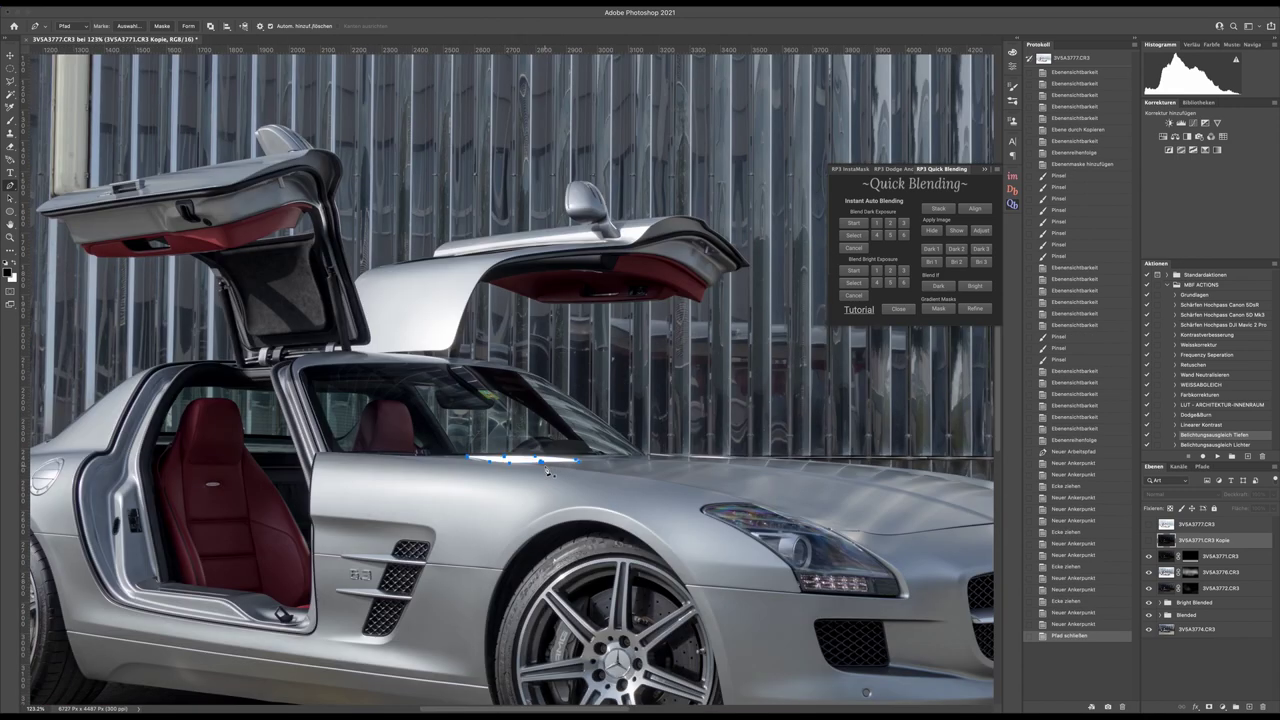
{"action": "scroll", "coordinate": [548, 472], "scroll_direction": "down", "scroll_amount": 5}
{"action": "key", "text": "super+0"}
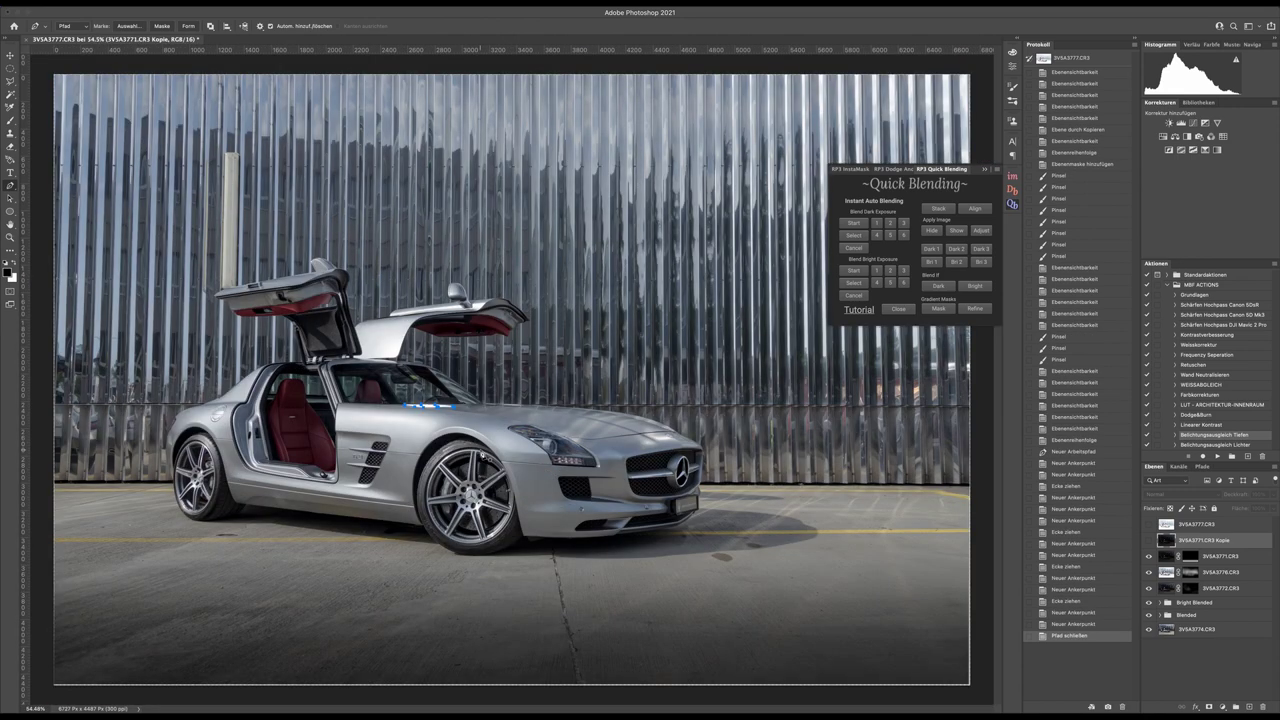
{"action": "scroll", "coordinate": [282, 405], "scroll_direction": "up", "scroll_amount": 3}
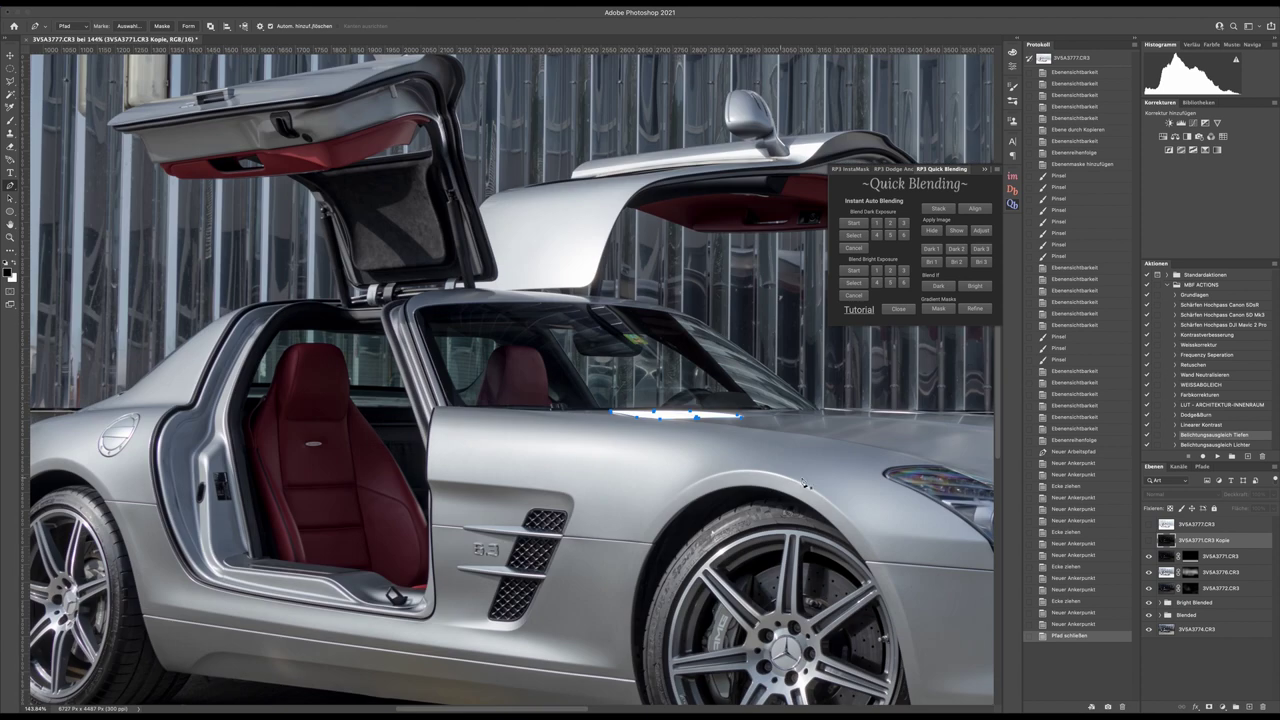
{"action": "scroll", "coordinate": [719, 419], "scroll_direction": "up", "scroll_amount": 2}
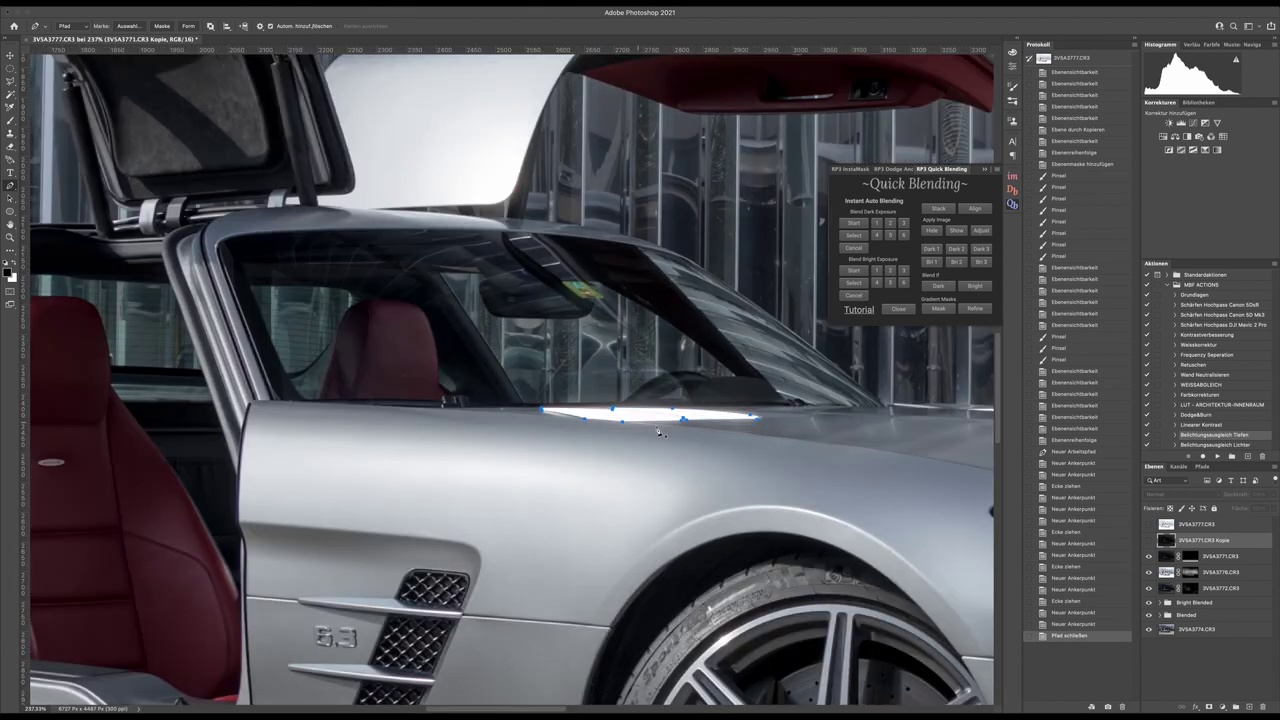
Step: Convert the closed highlight path into a selection and feather it by 1 pixel
{"action": "key", "text": "super+Return"}
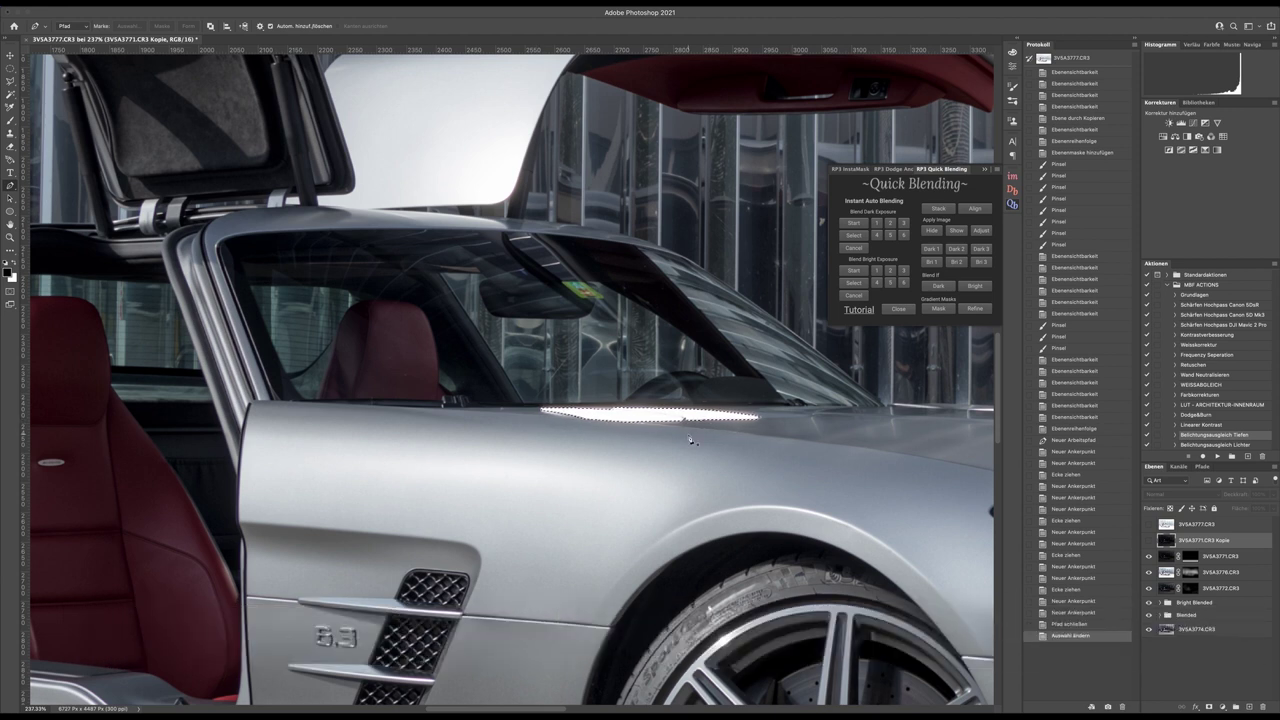
{"action": "key", "text": "shift+F6"}
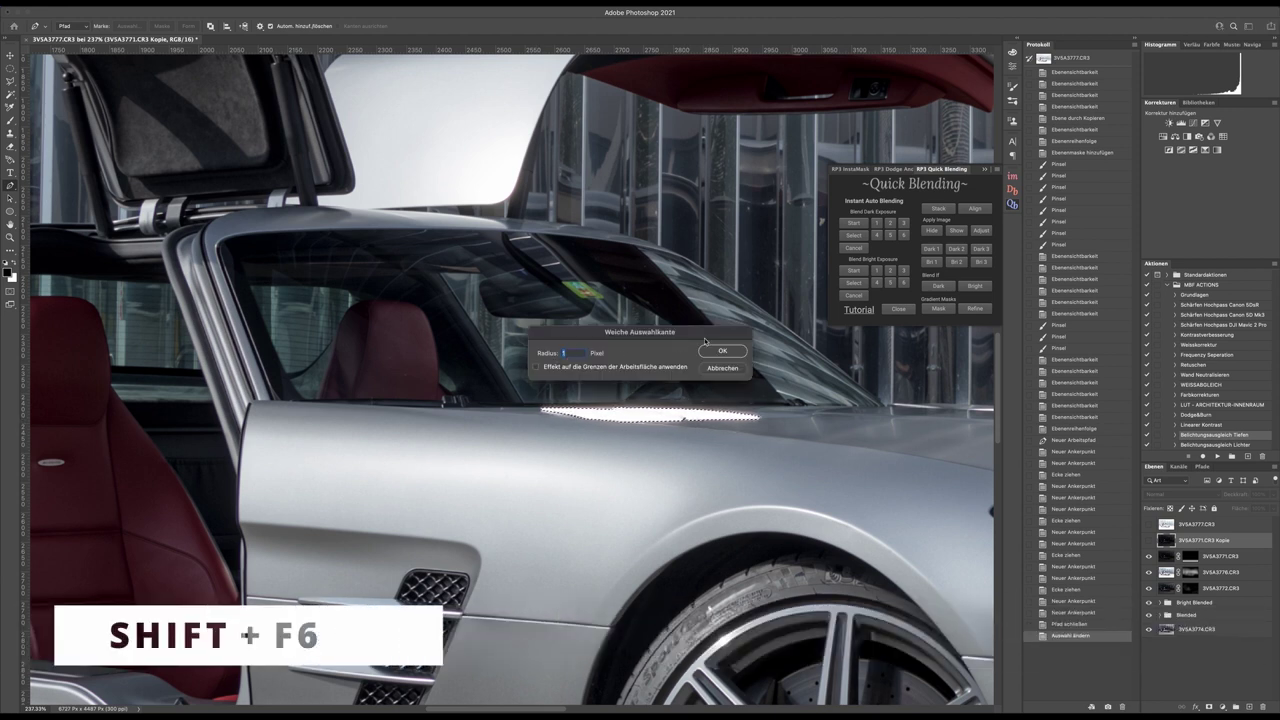
{"action": "left_click", "coordinate": [731, 350]}
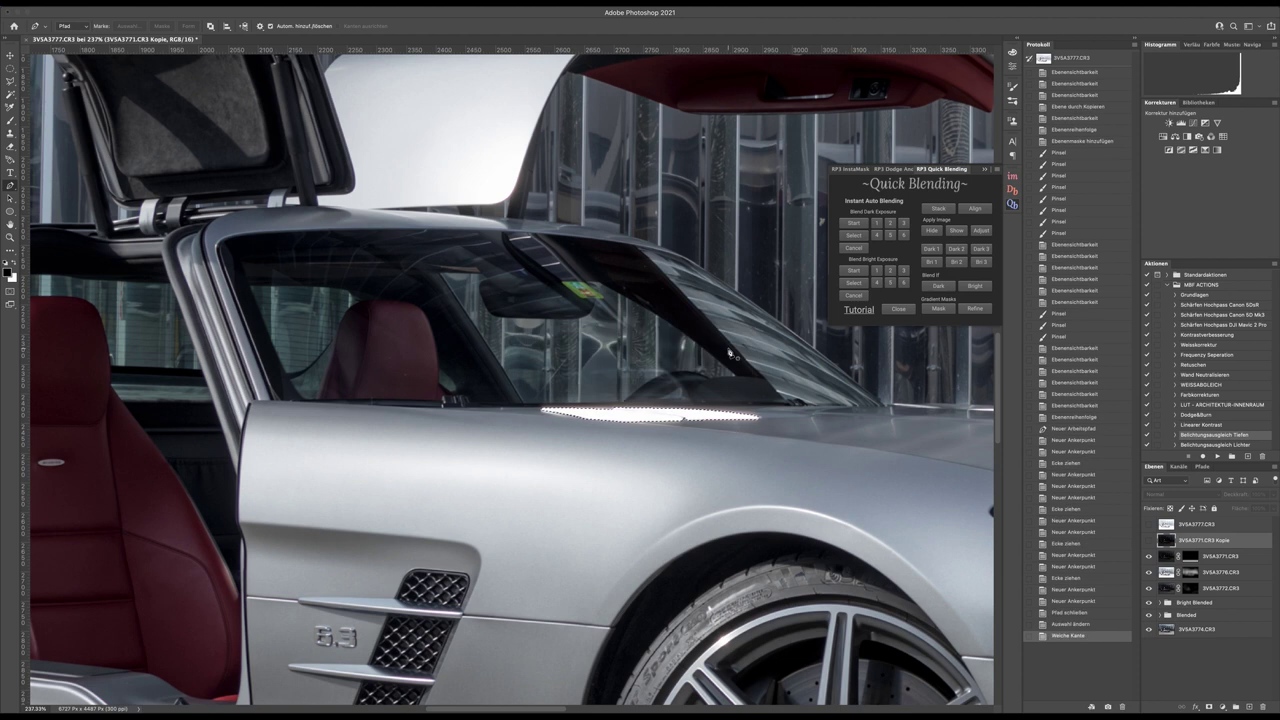
Step: Mask 3V5A3771.CR3 Kopie with the highlight selection and make the layer visible
{"action": "left_click_drag", "start_coordinate": [811, 456], "coordinate": [690, 444]}
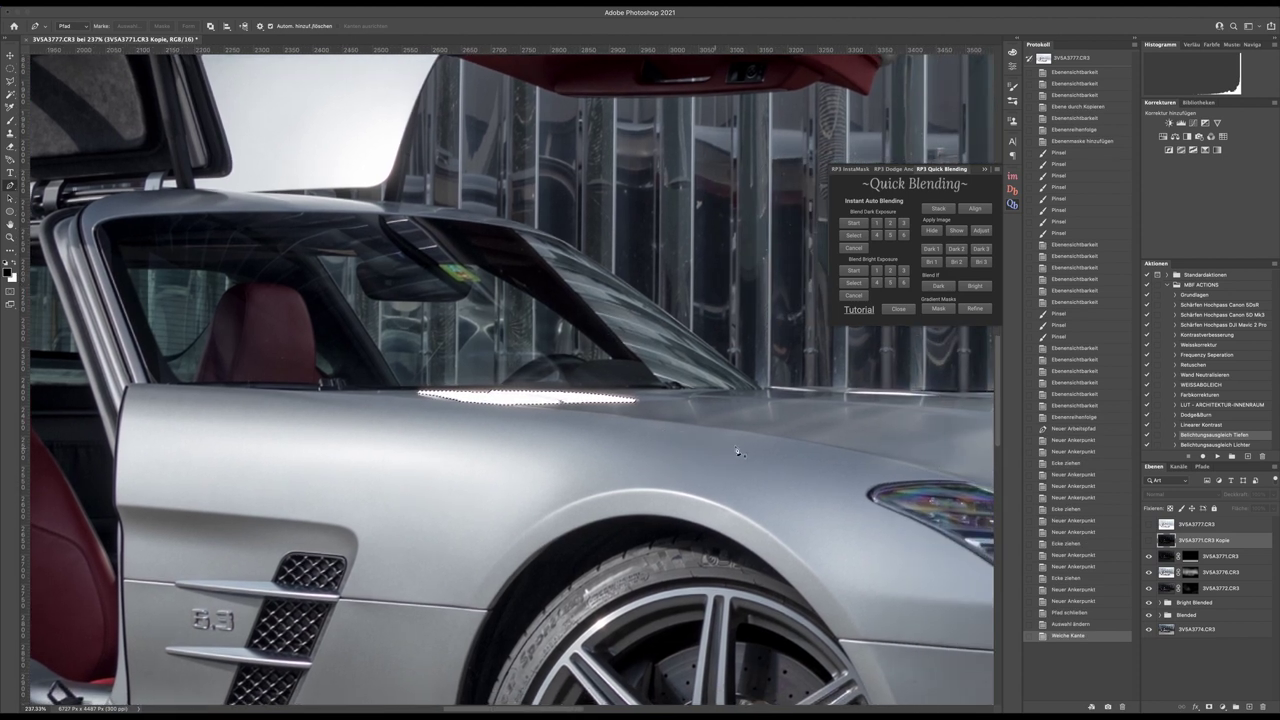
{"action": "left_click", "coordinate": [1209, 706]}
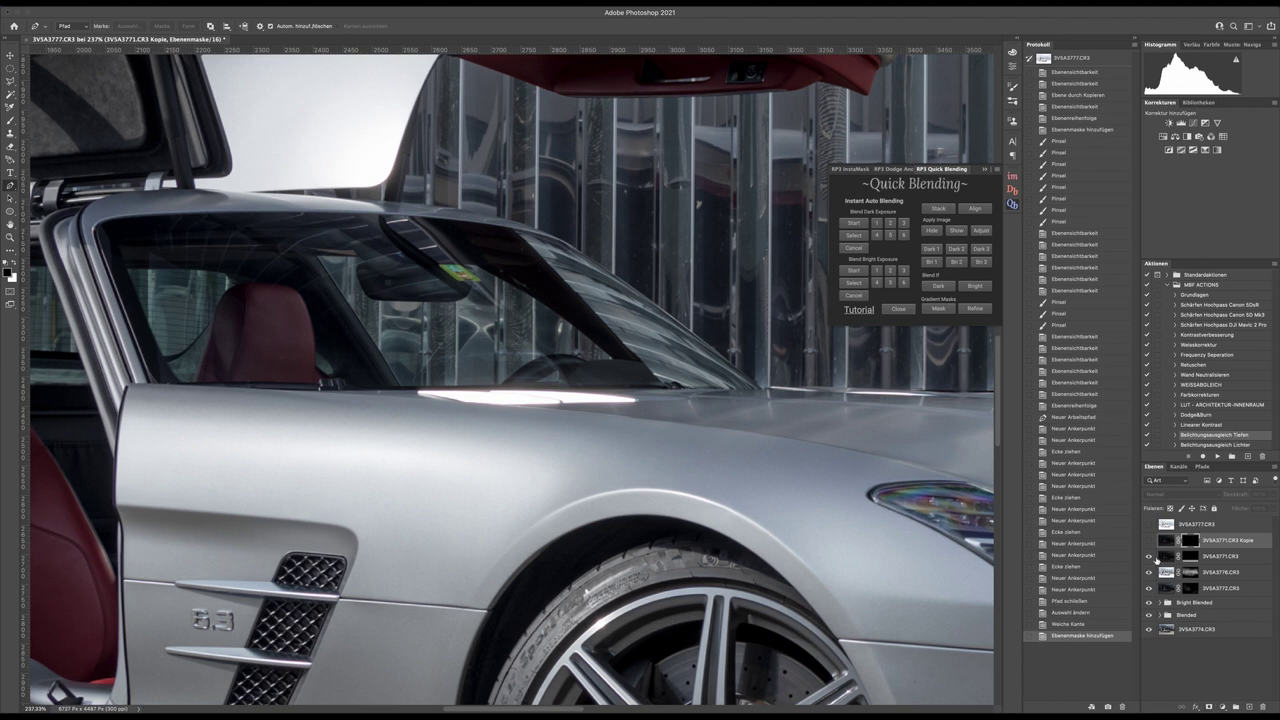
{"action": "left_click", "coordinate": [1149, 541]}
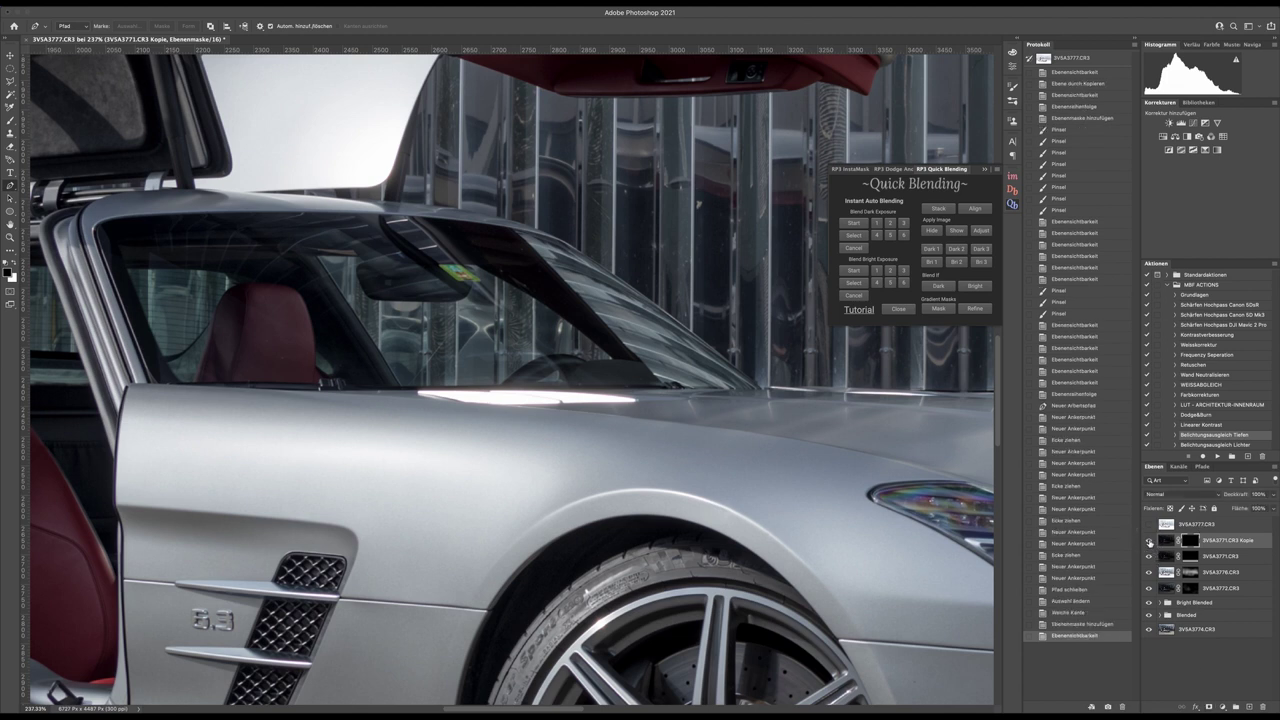
Step: Lower the opacity of layer 3V5A3771.CR3 Kopie to 80%
{"action": "scroll", "coordinate": [546, 415], "scroll_direction": "down", "scroll_amount": 5}
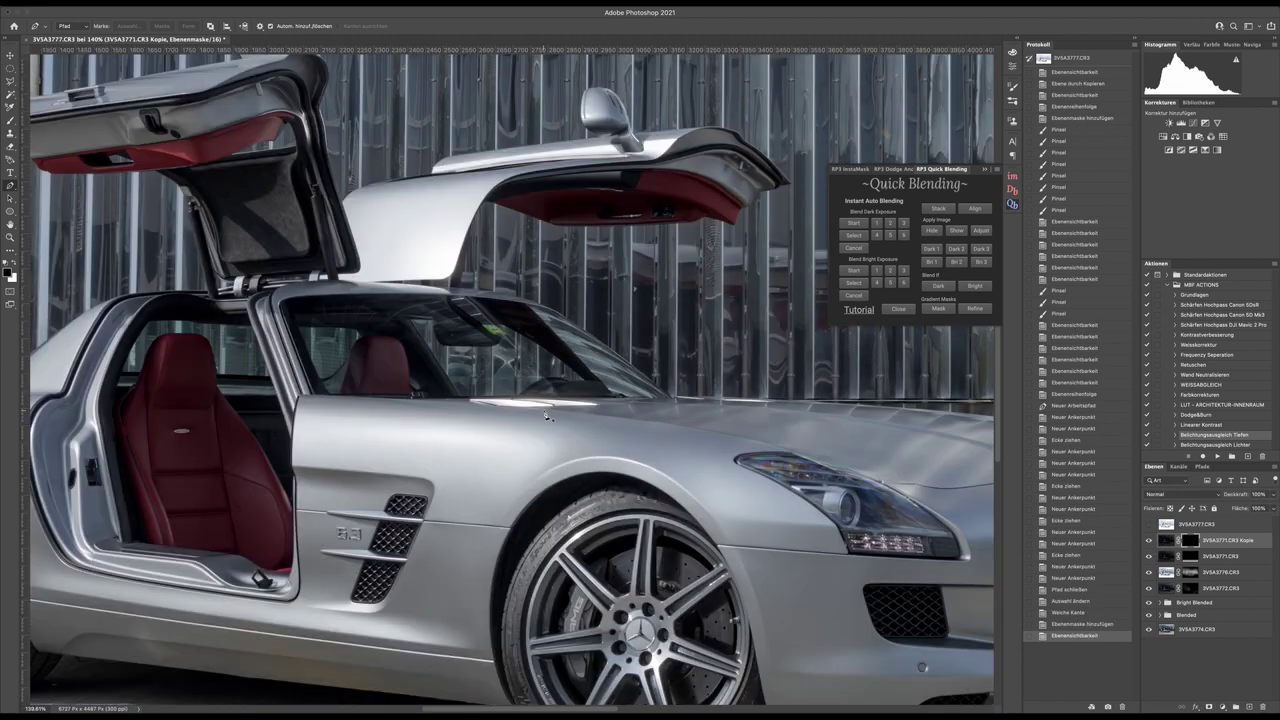
{"action": "scroll", "coordinate": [546, 415], "scroll_direction": "up", "scroll_amount": 5}
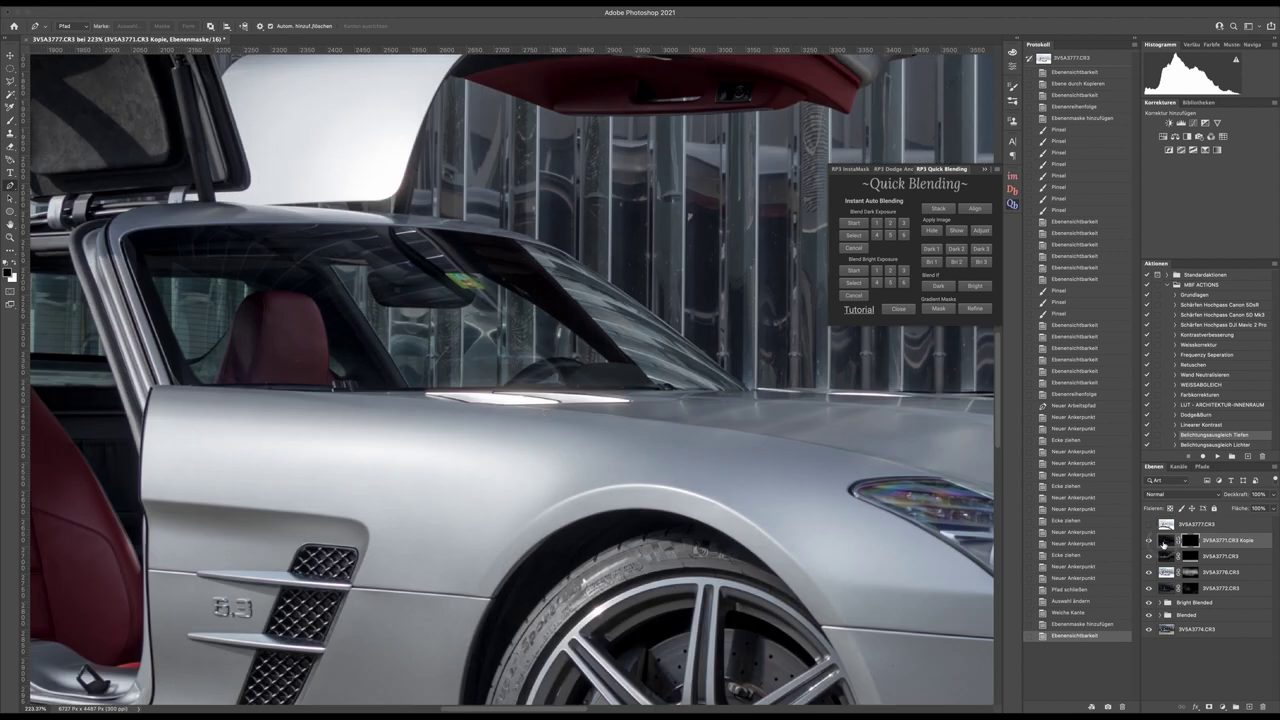
{"action": "left_click", "coordinate": [1164, 540]}
{"action": "left_click", "coordinate": [1273, 498]}
{"action": "left_click_drag", "start_coordinate": [1272, 508], "coordinate": [1263, 508]}
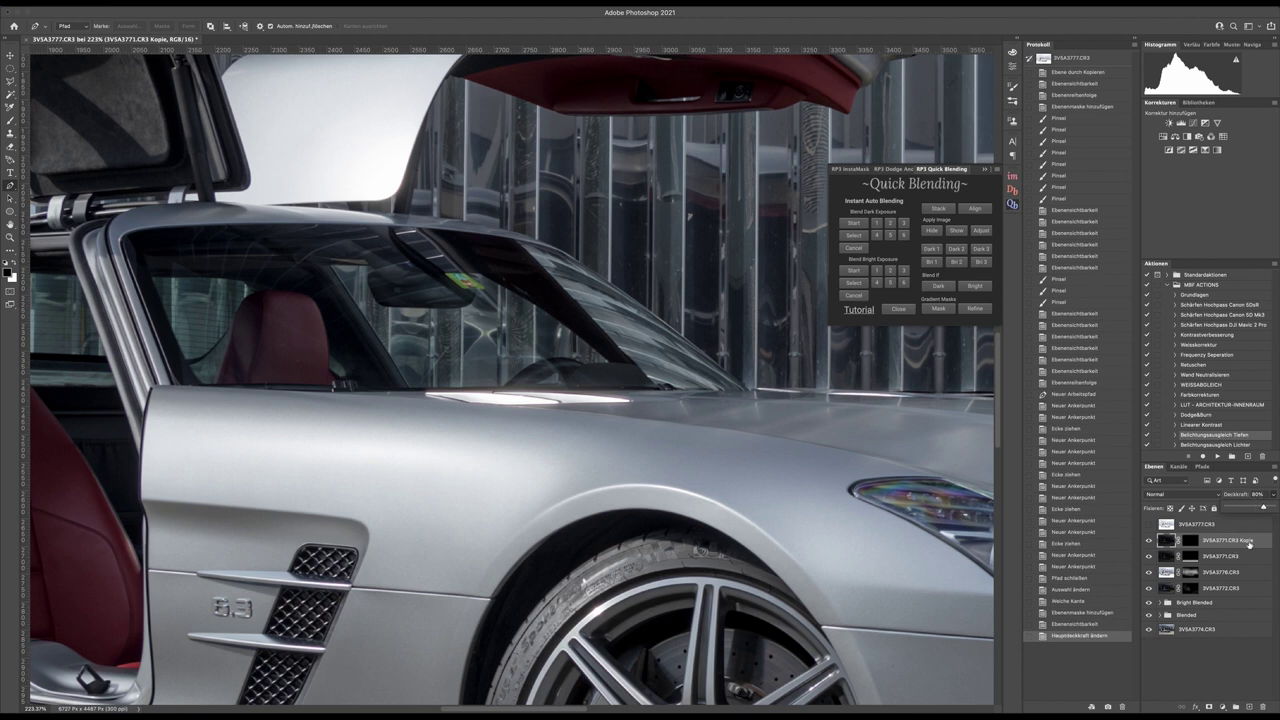
Step: Toggle the visibility of 3V5A3771.CR3 Kopie to compare the highlight below the windshield before and after
{"action": "left_click", "coordinate": [1149, 555]}
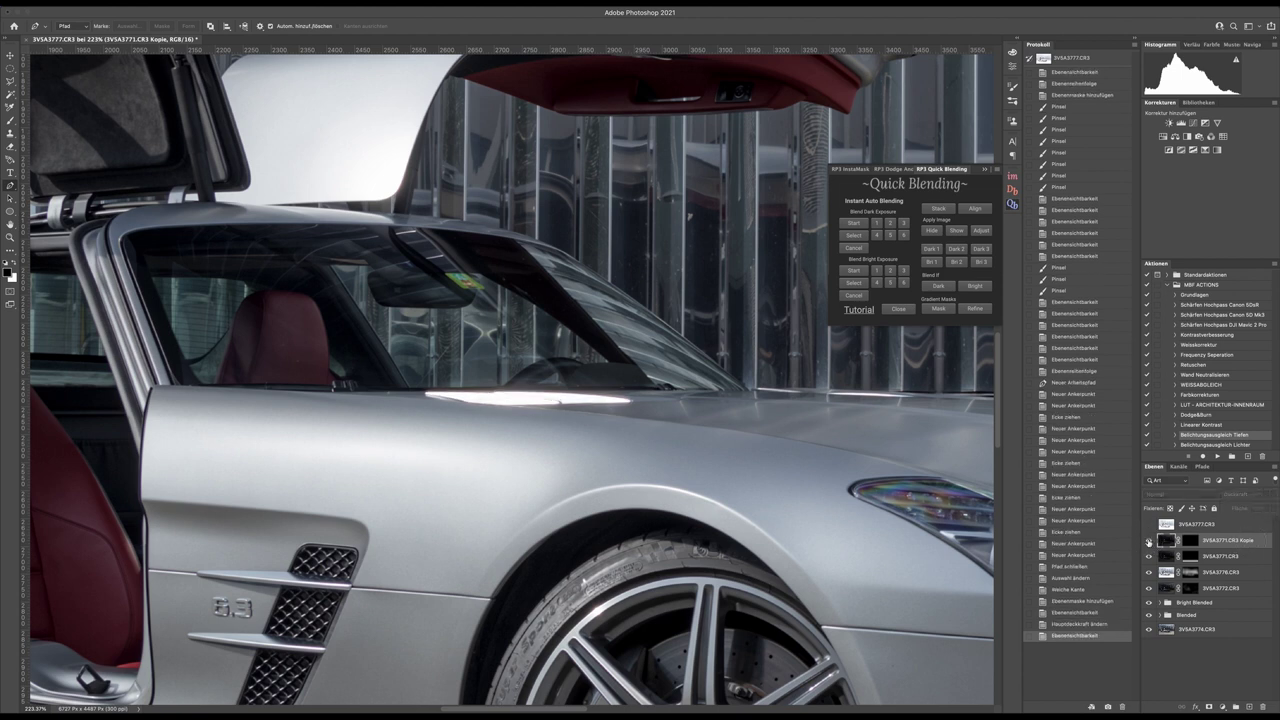
{"action": "scroll", "coordinate": [490, 445], "scroll_direction": "down", "scroll_amount": 5}
{"action": "scroll", "coordinate": [490, 445], "scroll_direction": "up", "scroll_amount": 2}
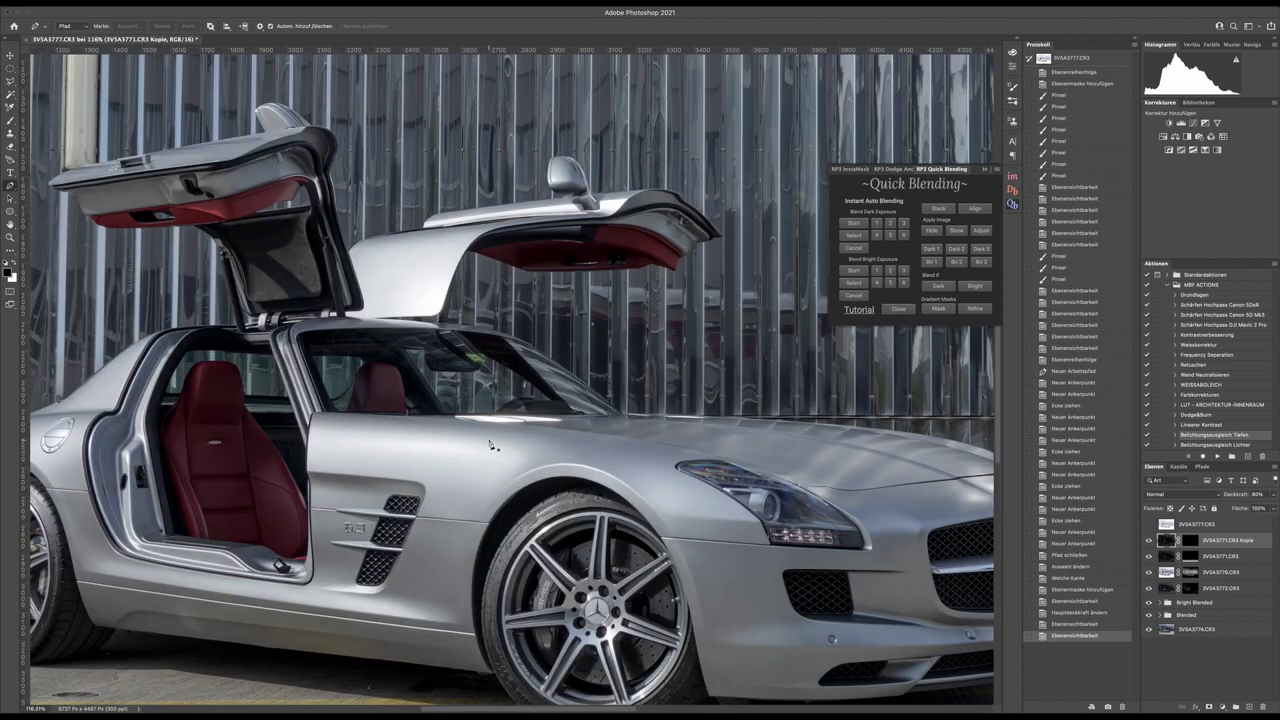
{"action": "scroll", "coordinate": [490, 445], "scroll_direction": "down", "scroll_amount": 3}
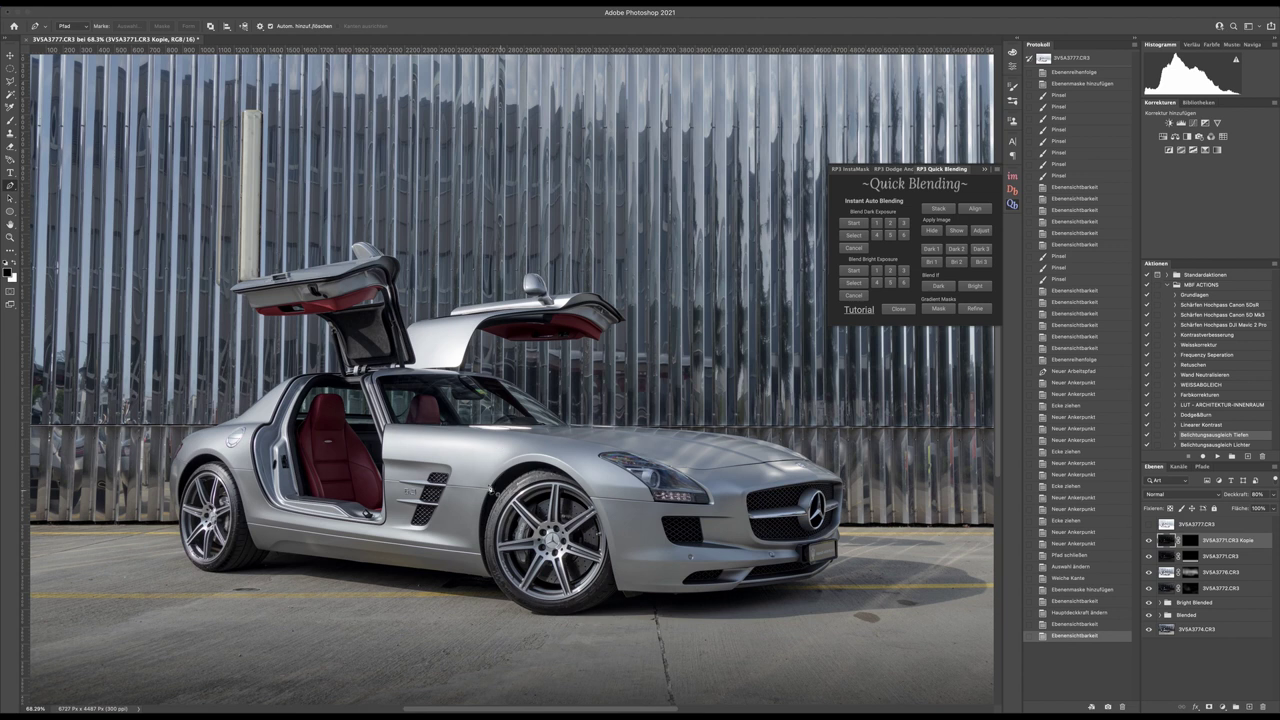
{"action": "scroll", "coordinate": [480, 480], "scroll_direction": "down", "scroll_amount": 5}
{"action": "scroll", "coordinate": [443, 396], "scroll_direction": "up", "scroll_amount": 5}
{"action": "key", "text": "super+comma"}
{"action": "key", "text": "super+comma"}
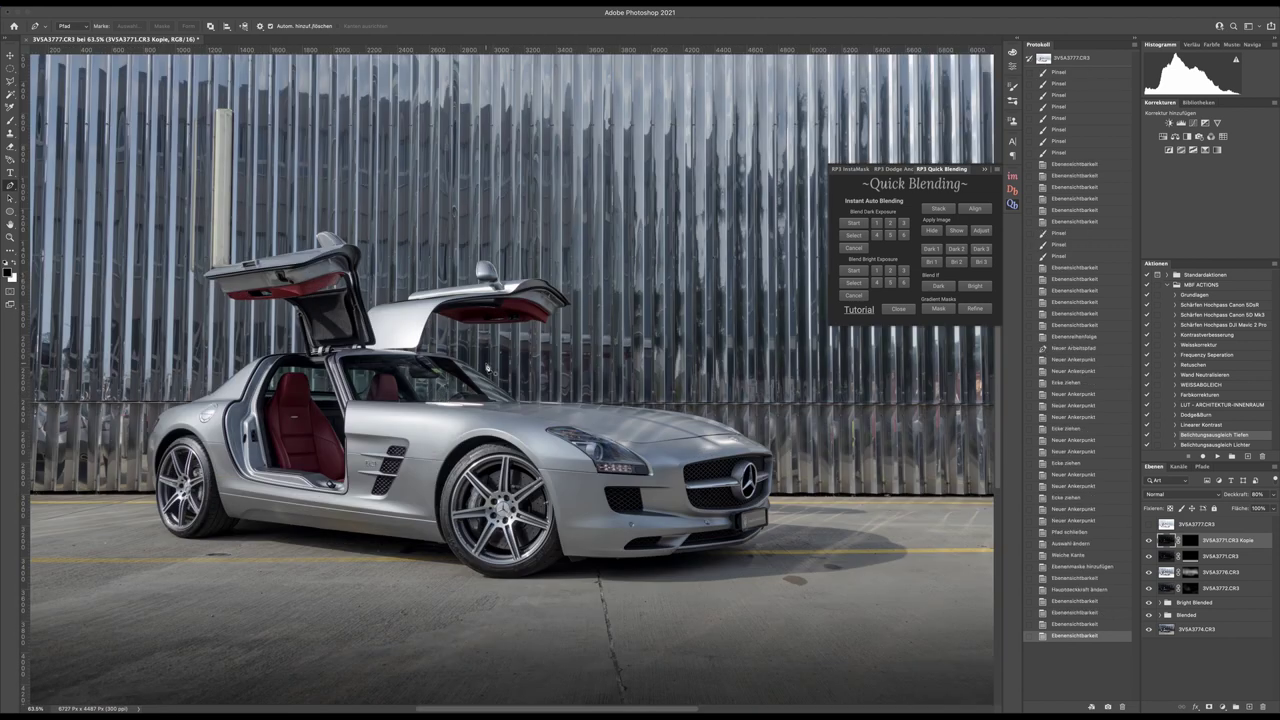
Step: Select layer 3V5A3777.CR3 and toggle its visibility to examine how the brightest exposure renders the interior
{"action": "left_click", "coordinate": [1183, 528]}
{"action": "left_click", "coordinate": [1148, 524]}
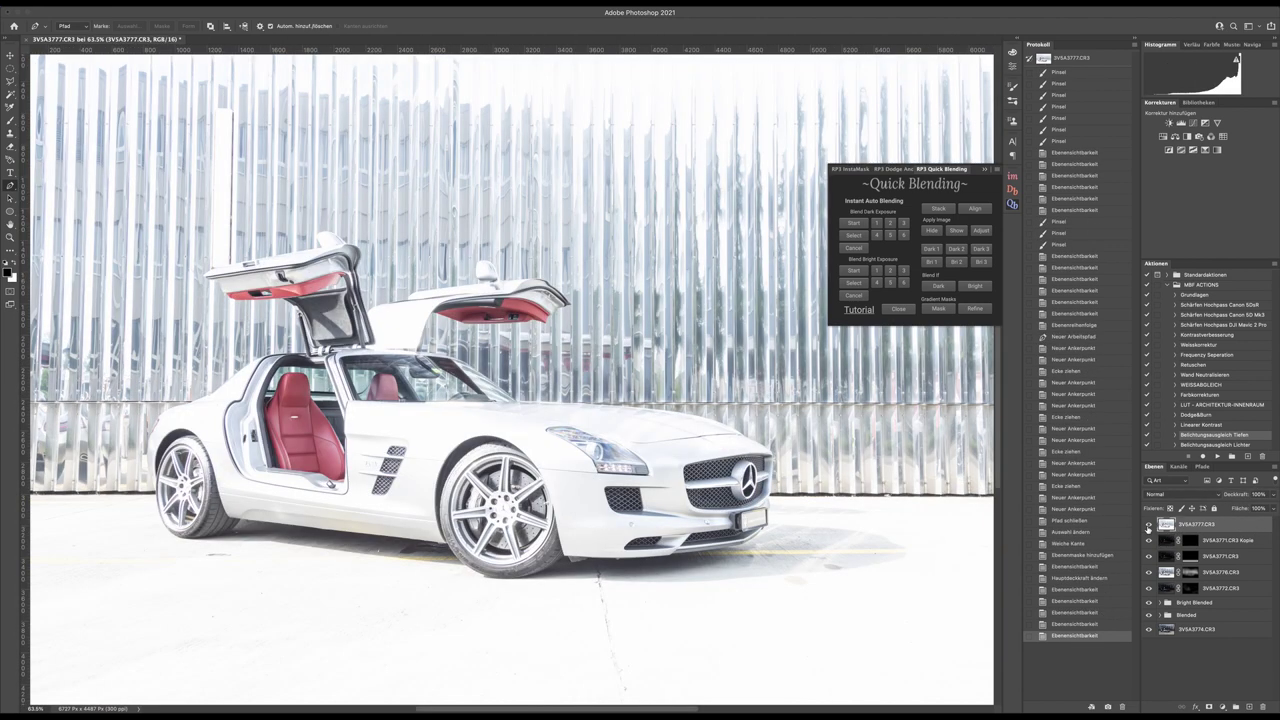
{"action": "left_click", "coordinate": [1148, 524]}
{"action": "left_click", "coordinate": [1148, 525]}
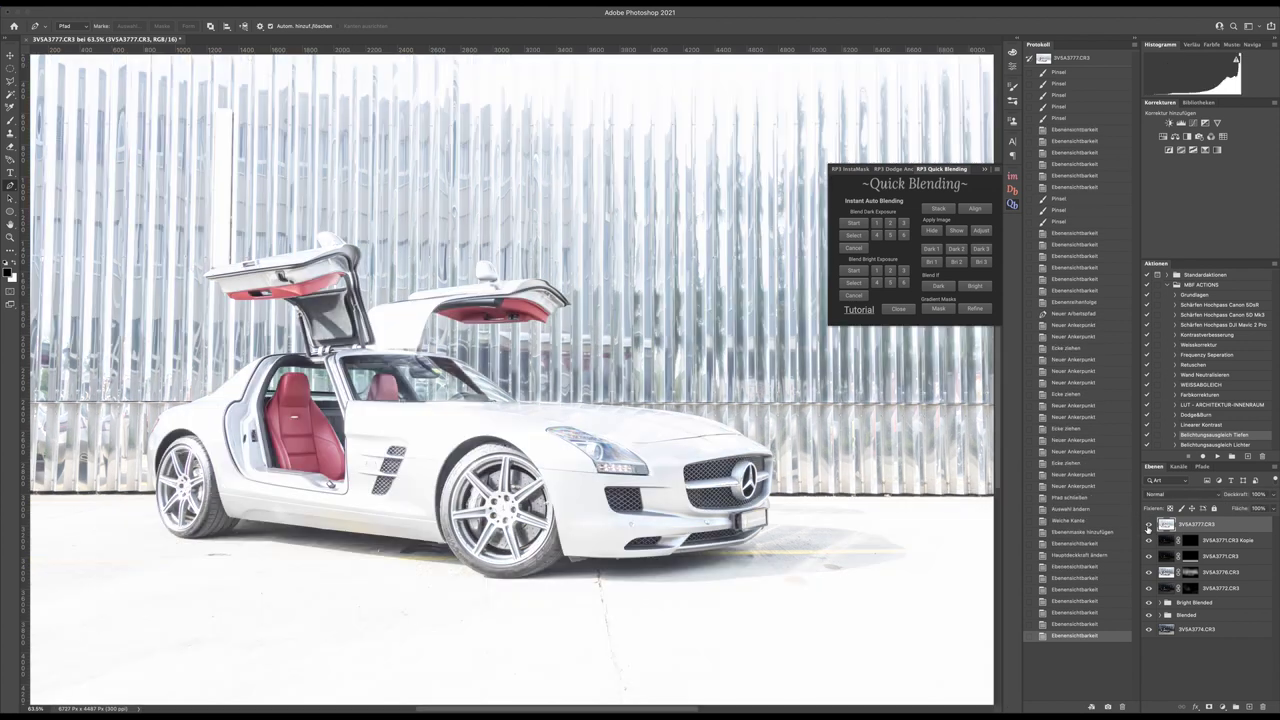
{"action": "left_click", "coordinate": [1148, 525]}
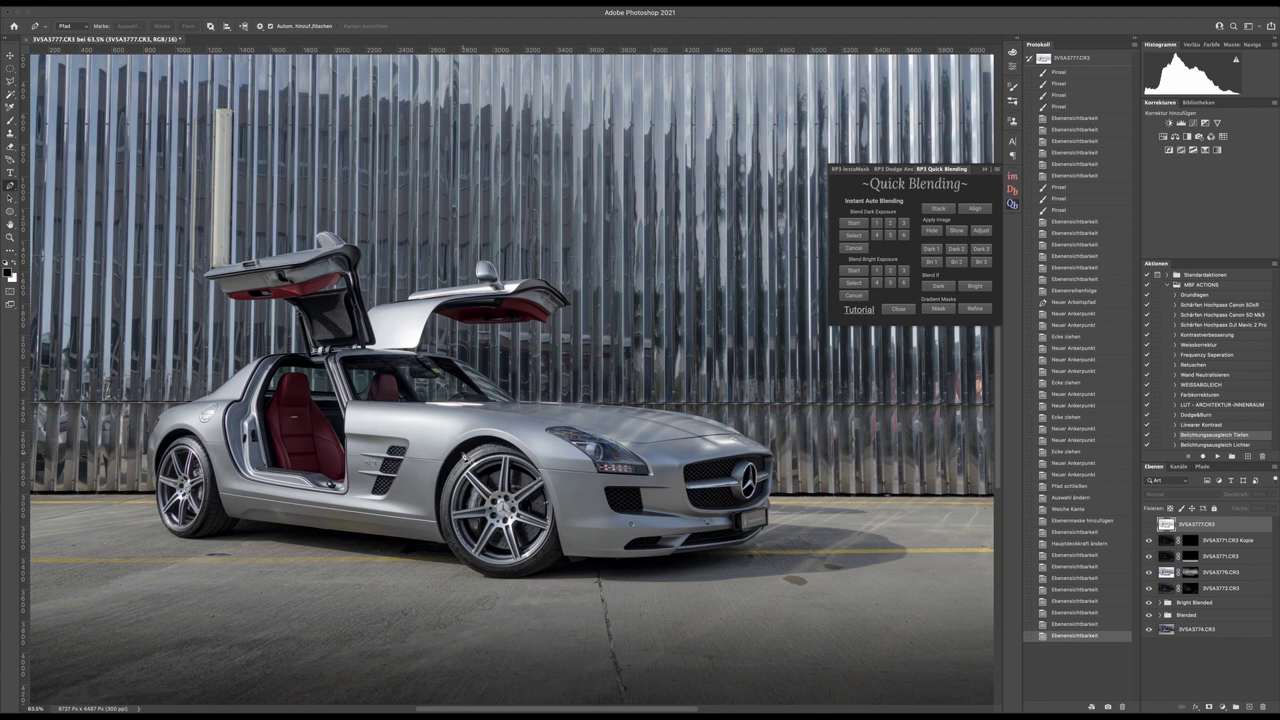
Step: Start a Pen path around the car interior at the rear window's lower edge, tracing the driver headrest's rear side and top
{"action": "scroll", "coordinate": [477, 454], "scroll_direction": "down", "scroll_amount": 5}
{"action": "scroll", "coordinate": [476, 452], "scroll_direction": "up", "scroll_amount": 10}
{"action": "scroll", "coordinate": [475, 450], "scroll_direction": "down", "scroll_amount": 4}
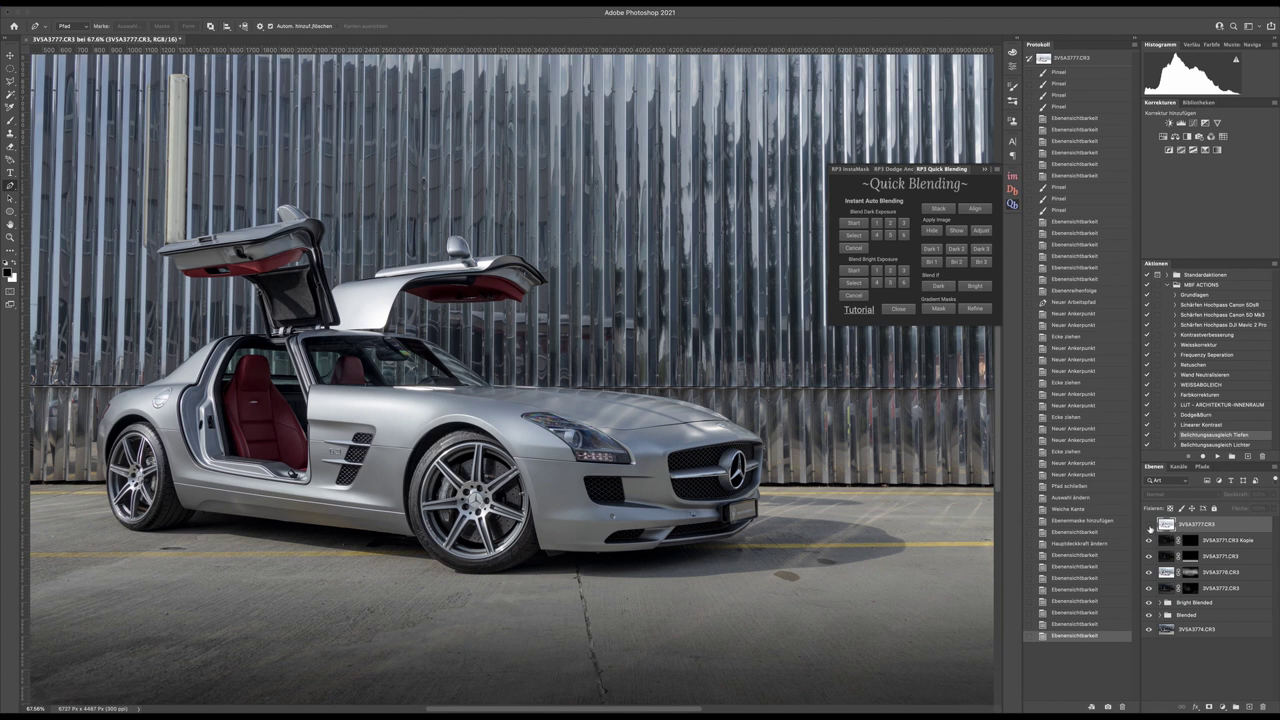
{"action": "scroll", "coordinate": [233, 385], "scroll_direction": "up", "scroll_amount": 5}
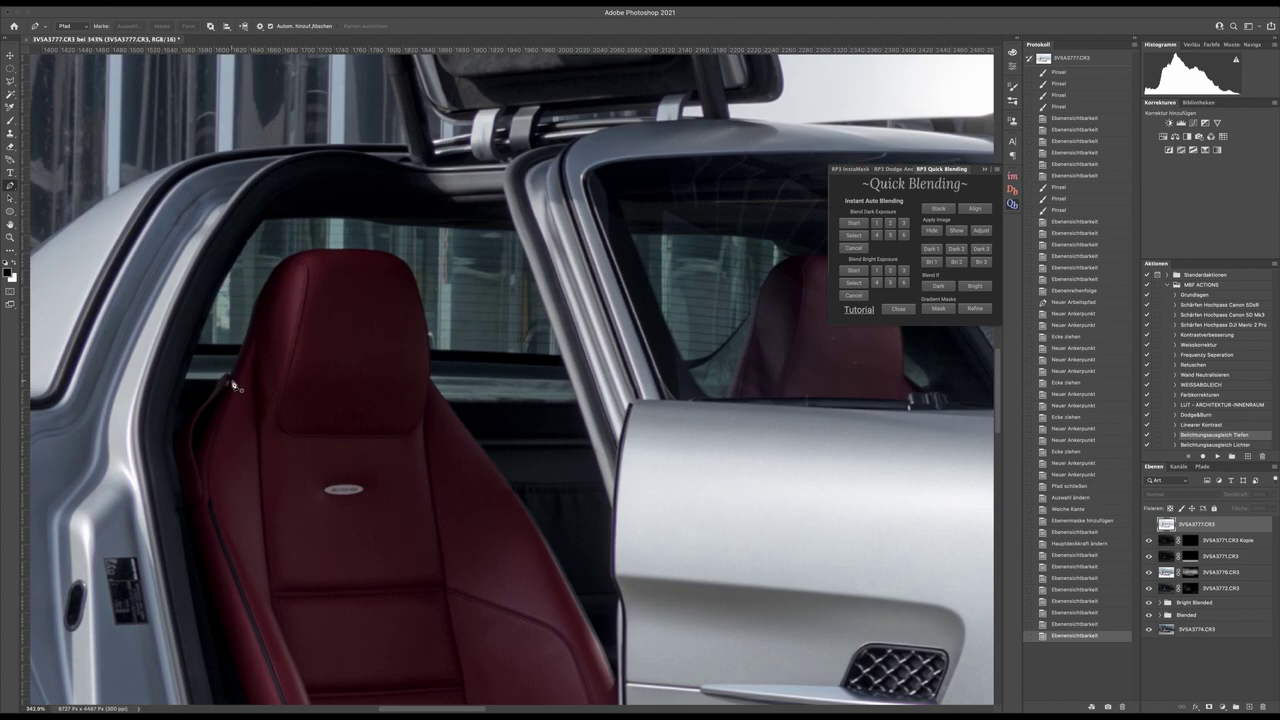
{"action": "scroll", "coordinate": [233, 385], "scroll_direction": "up", "scroll_amount": 2}
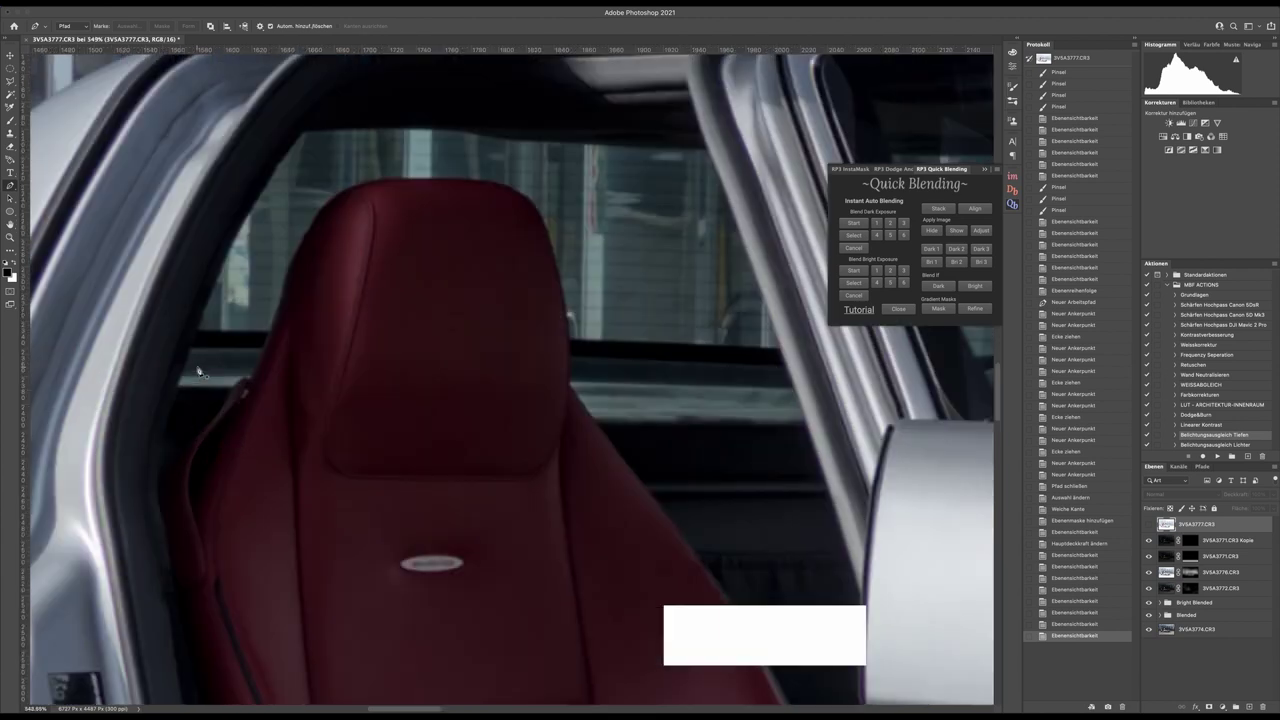
{"action": "left_click", "coordinate": [191, 350]}
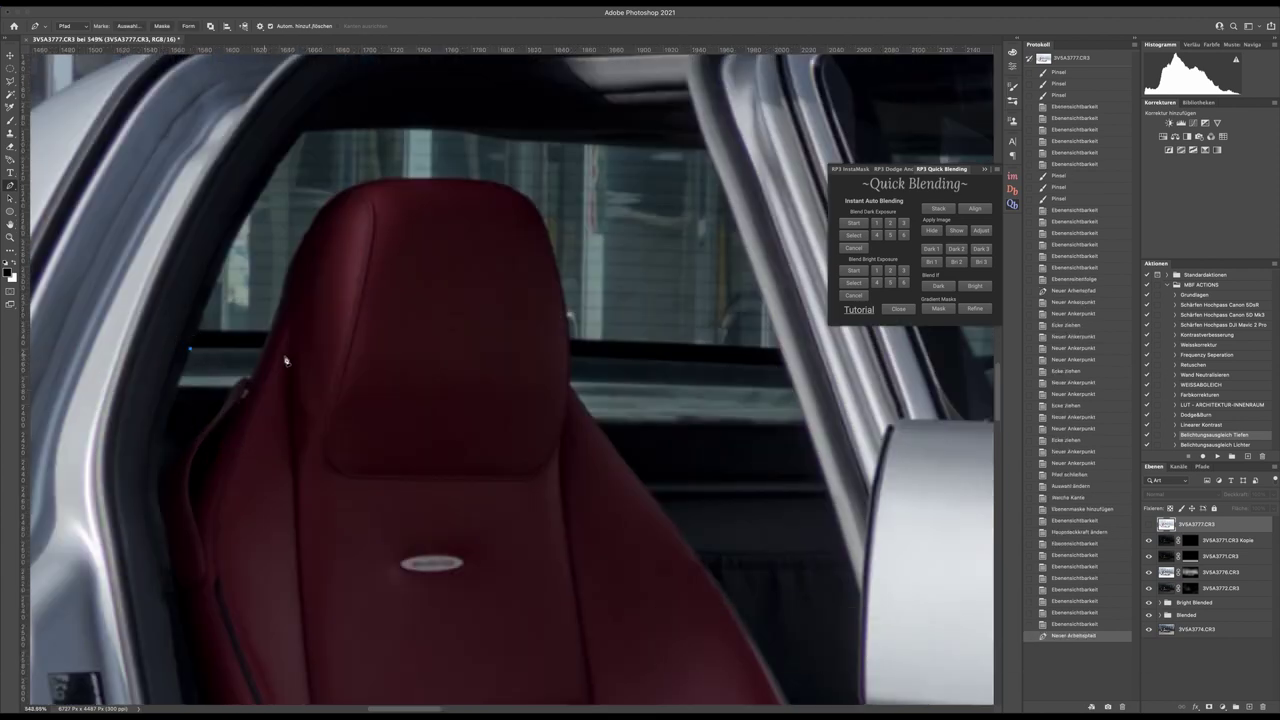
{"action": "left_click", "coordinate": [263, 349]}
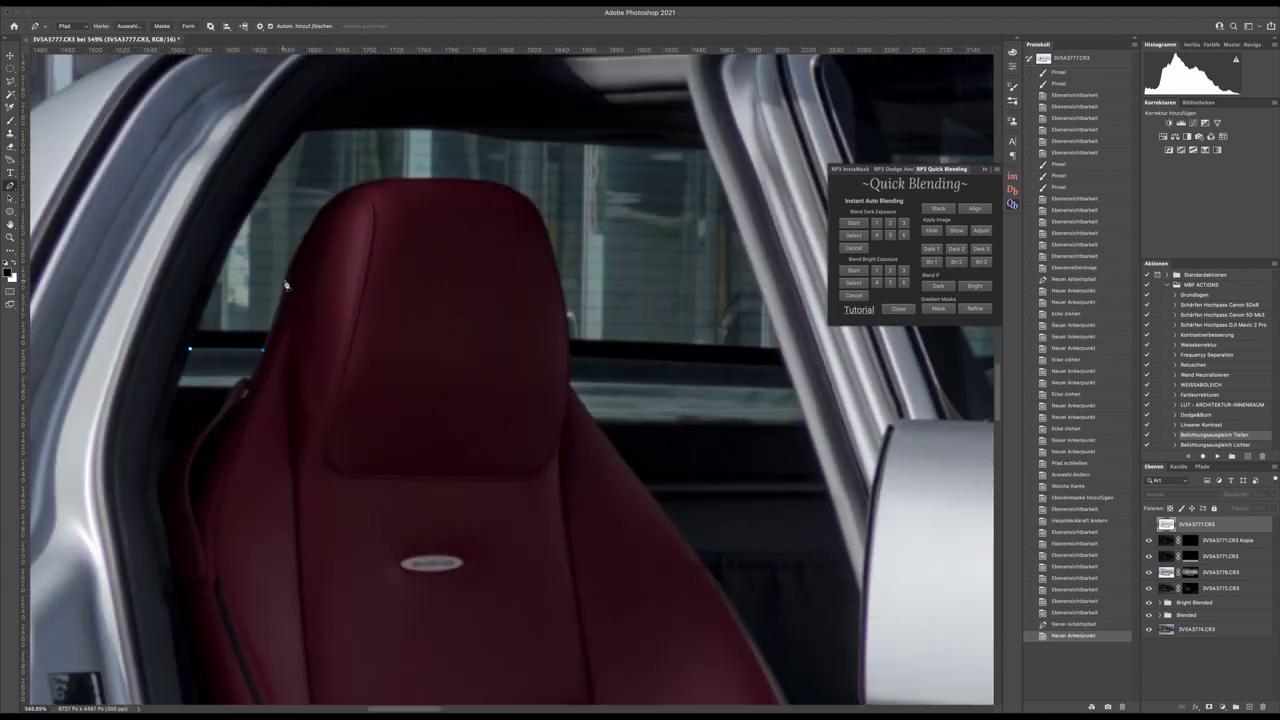
{"action": "left_click_drag", "start_coordinate": [288, 267], "coordinate": [289, 263]}
{"action": "left_click_drag", "start_coordinate": [329, 201], "coordinate": [427, 178]}
{"action": "left_click", "coordinate": [488, 182]}
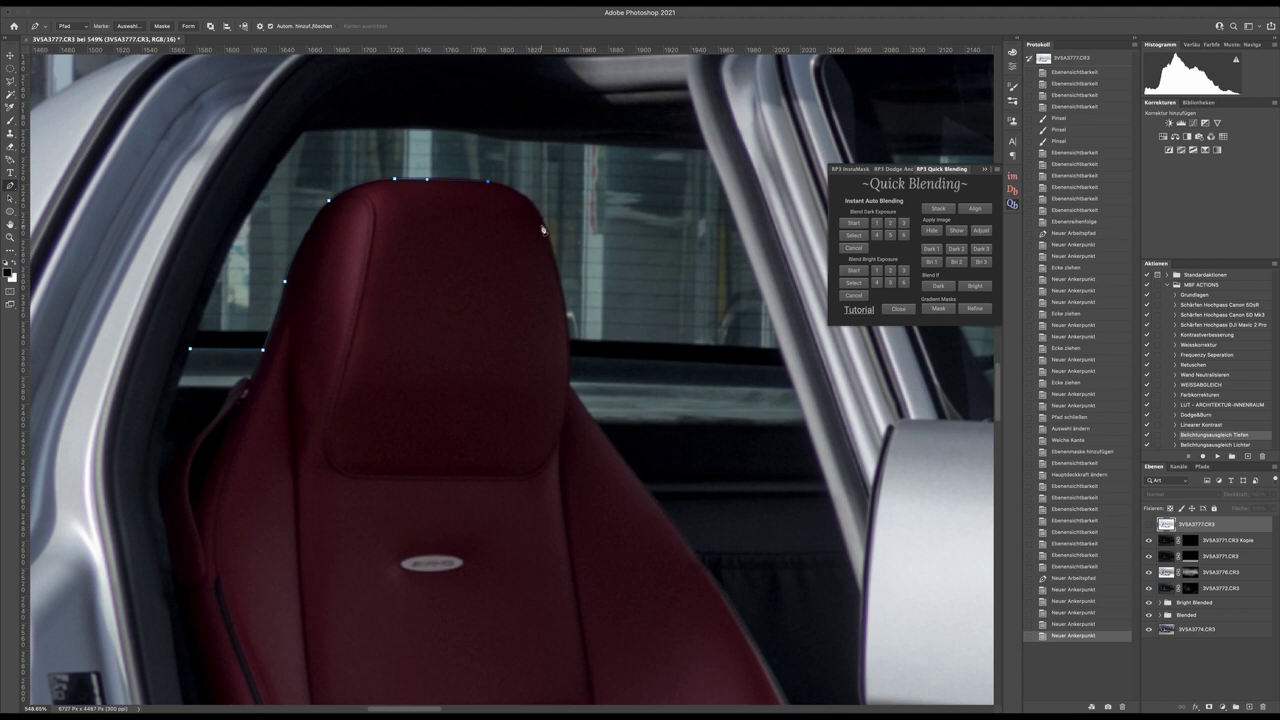
Step: Continue the interior path down the headrest's front side and along the rear window's lower edge to the windshield pillar
{"action": "left_click_drag", "start_coordinate": [545, 223], "coordinate": [557, 261]}
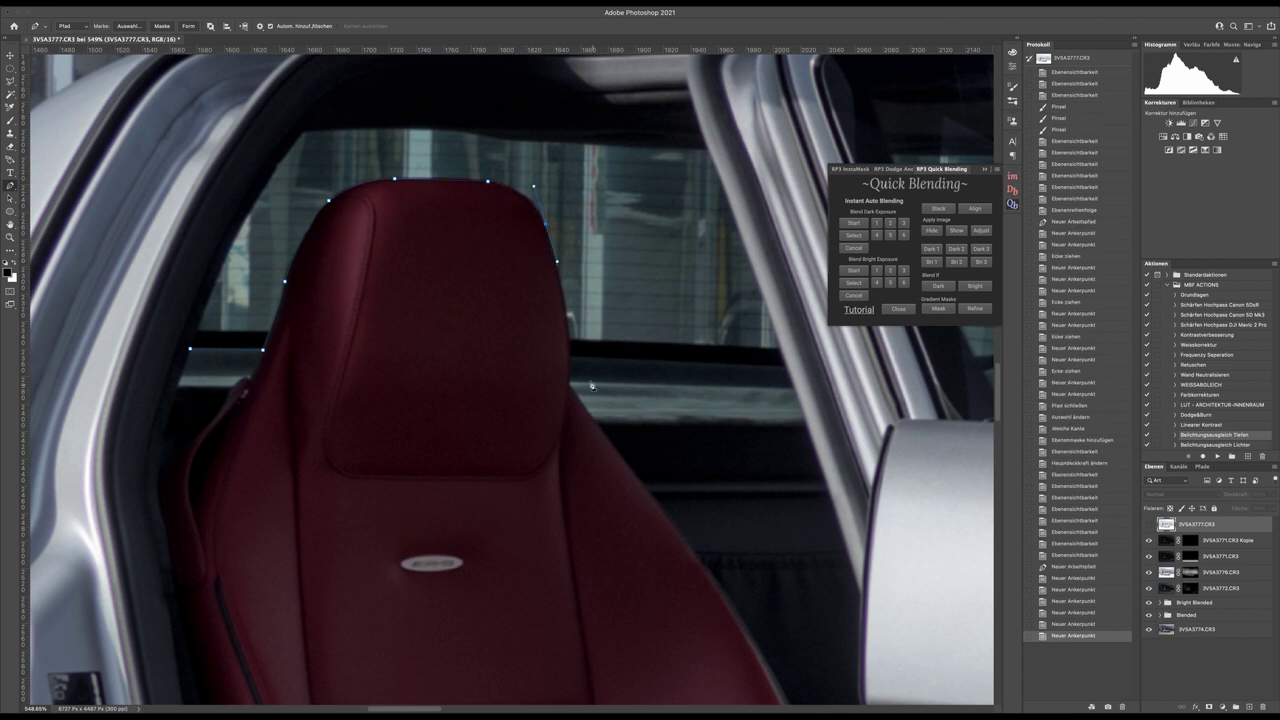
{"action": "left_click_drag", "start_coordinate": [569, 358], "coordinate": [568, 397]}
{"action": "left_click_drag", "start_coordinate": [568, 397], "coordinate": [585, 358]}
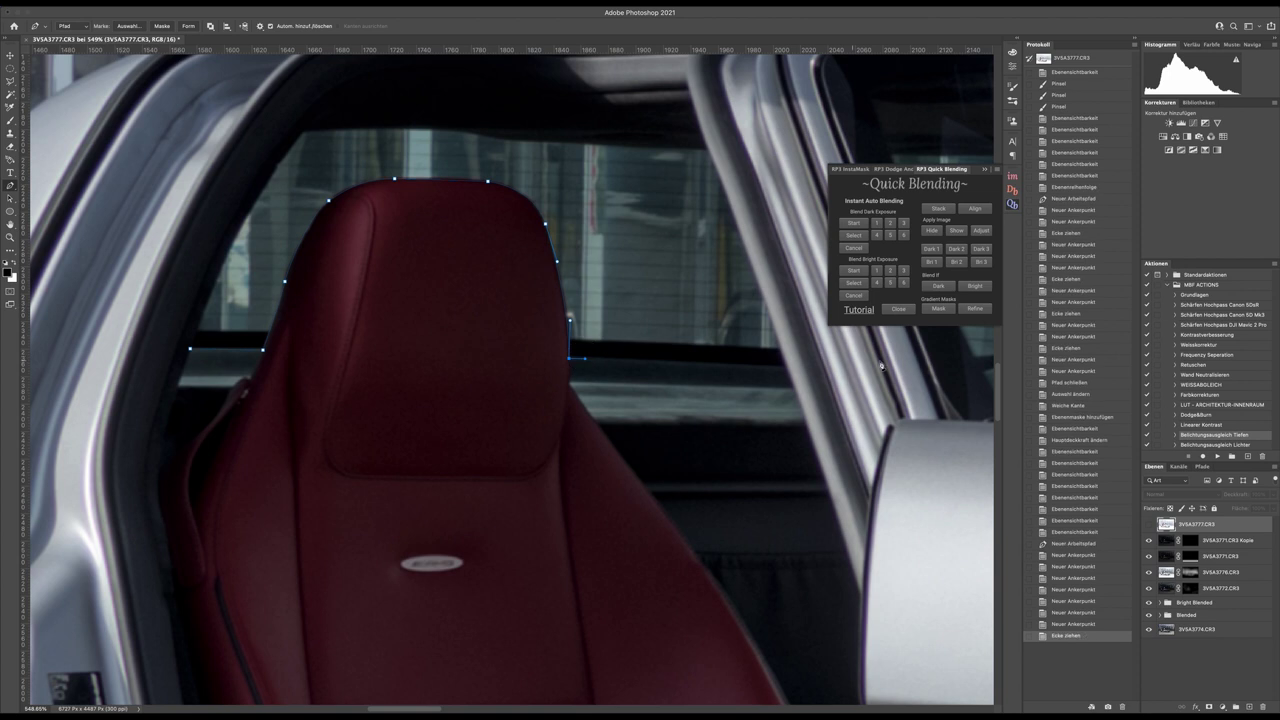
{"action": "left_click", "coordinate": [785, 368]}
Step: Trace the interior path down the pillar and the front edge of the door opening to the sill
{"action": "left_click_drag", "start_coordinate": [732, 366], "coordinate": [518, 63]}
{"action": "left_click_drag", "start_coordinate": [643, 291], "coordinate": [651, 343]}
{"action": "left_click", "coordinate": [639, 391]}
{"action": "left_click", "coordinate": [651, 429]}
{"action": "left_click_drag", "start_coordinate": [651, 560], "coordinate": [667, 279]}
{"action": "left_click_drag", "start_coordinate": [656, 528], "coordinate": [643, 607]}
{"action": "left_click", "coordinate": [662, 502]}
{"action": "left_click", "coordinate": [623, 528]}
Step: Trace the interior path rearward along the door sill below the red seat
{"action": "left_click", "coordinate": [491, 481]}
{"action": "left_click", "coordinate": [420, 465]}
{"action": "left_click_drag", "start_coordinate": [406, 457], "coordinate": [904, 493]}
{"action": "left_click", "coordinate": [584, 453]}
{"action": "left_click", "coordinate": [556, 444]}
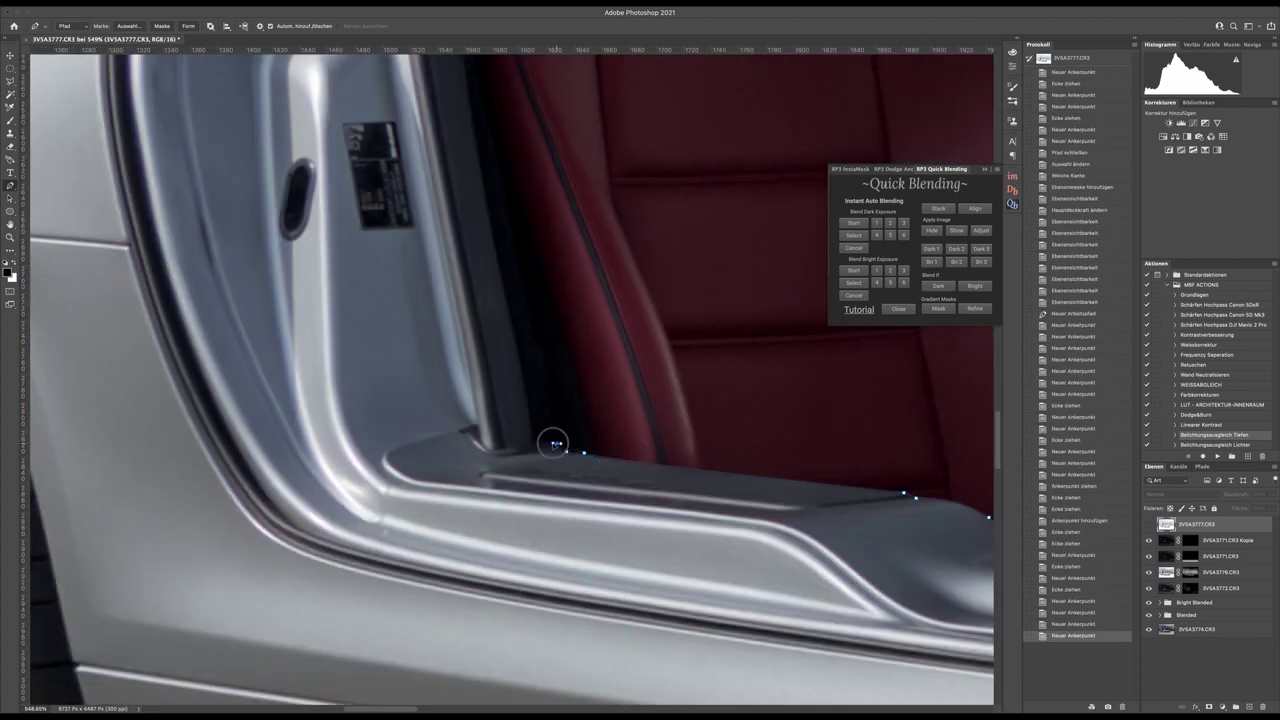
Step: Trace the rear edge of the door opening upward and close the path around the driver's interior
{"action": "left_click", "coordinate": [463, 63]}
{"action": "left_click_drag", "start_coordinate": [463, 63], "coordinate": [551, 491]}
{"action": "left_click_drag", "start_coordinate": [536, 392], "coordinate": [528, 316]}
{"action": "left_click", "coordinate": [543, 319]}
{"action": "left_click", "coordinate": [571, 228]}
Step: Add a closed path component around the passenger seat and interior seen through the side window
{"action": "scroll", "coordinate": [571, 300], "scroll_direction": "down", "scroll_amount": 10}
{"action": "scroll", "coordinate": [584, 375], "scroll_direction": "up", "scroll_amount": 10}
{"action": "left_click", "coordinate": [466, 408]}
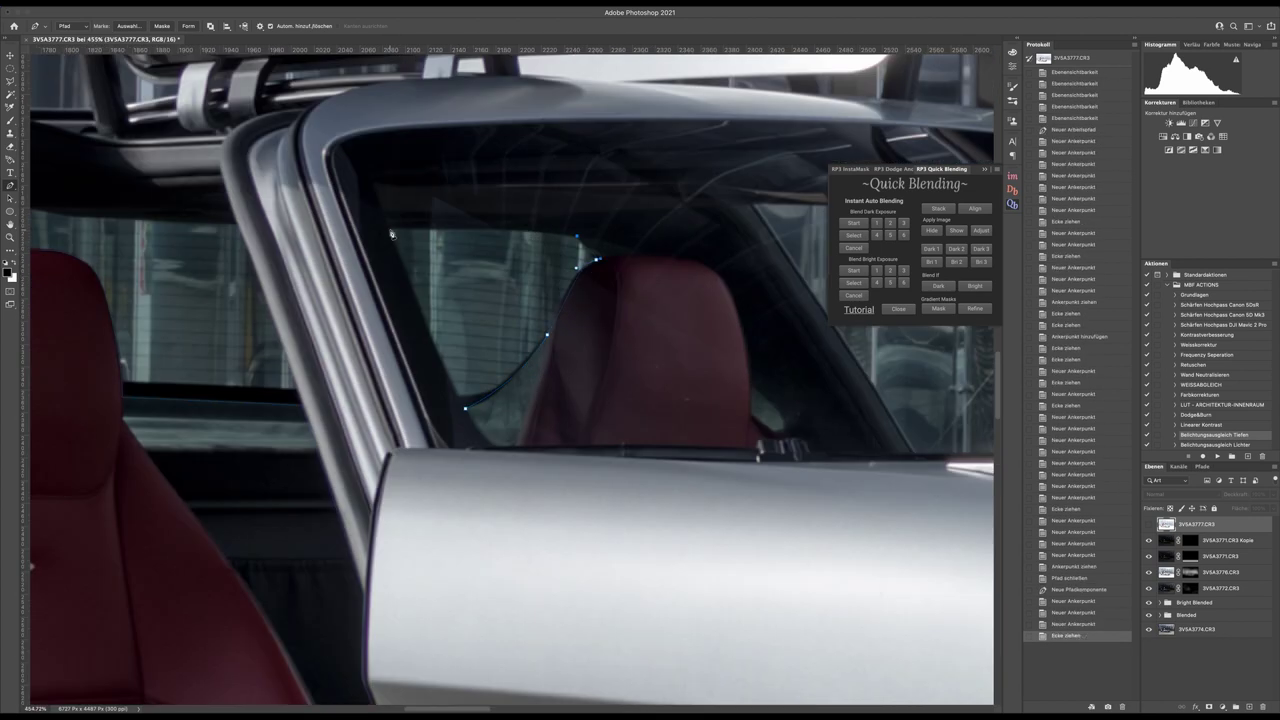
{"action": "left_click", "coordinate": [391, 235]}
{"action": "left_click_drag", "start_coordinate": [700, 300], "coordinate": [402, 406]}
{"action": "left_click", "coordinate": [529, 307]}
{"action": "left_click", "coordinate": [451, 551]}
{"action": "left_click", "coordinate": [168, 514]}
{"action": "left_click_drag", "start_coordinate": [190, 380], "coordinate": [843, 380]}
Step: Start another path component on the raised near door, tracing the red trim's upper edge and outer end
{"action": "left_click", "coordinate": [533, 208]}
{"action": "left_click_drag", "start_coordinate": [236, 280], "coordinate": [515, 275]}
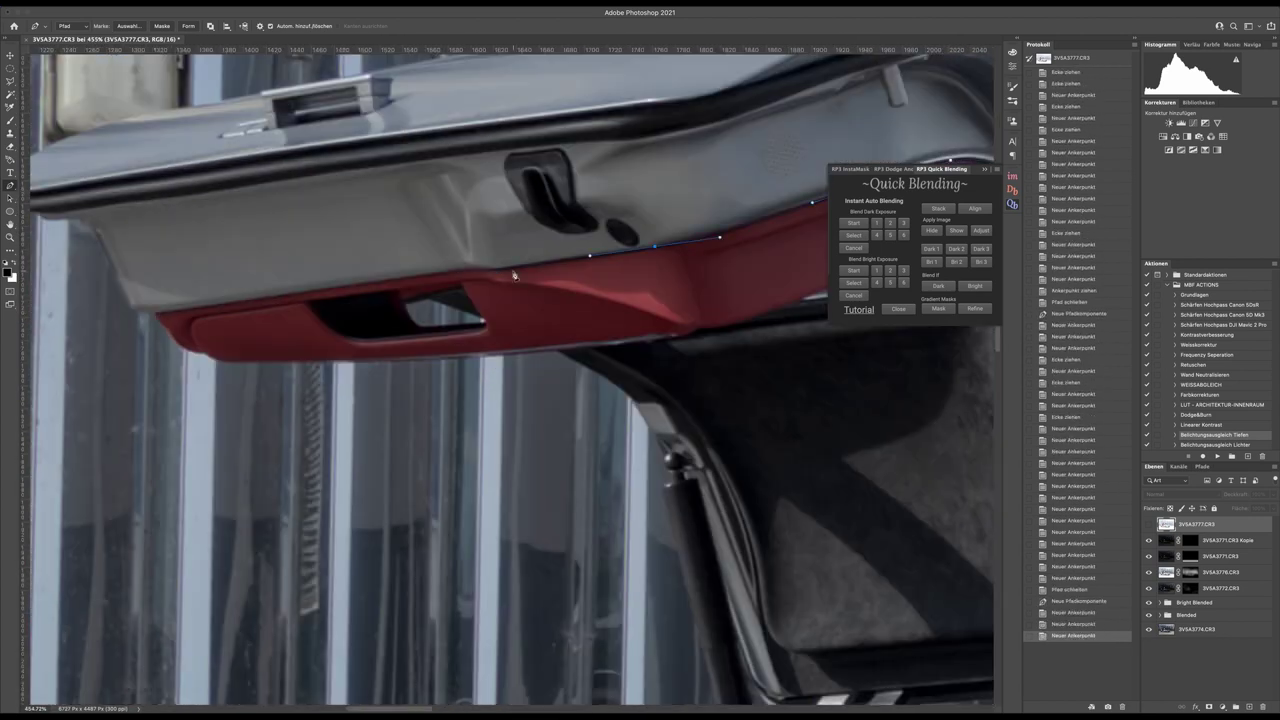
{"action": "left_click", "coordinate": [170, 331]}
{"action": "left_click", "coordinate": [228, 362]}
Step: Trace the near door's lower red trim and dark inner panel and close the path component
{"action": "left_click_drag", "start_coordinate": [700, 380], "coordinate": [466, 370]}
{"action": "left_click", "coordinate": [426, 388]}
{"action": "left_click_drag", "start_coordinate": [700, 450], "coordinate": [540, 376]}
{"action": "left_click", "coordinate": [706, 592]}
{"action": "left_click", "coordinate": [652, 260]}
Step: Start a path component on the raised far door, tracing the upper edge and outer end of its inner trim
{"action": "scroll", "coordinate": [395, 380], "scroll_direction": "down", "scroll_amount": 10}
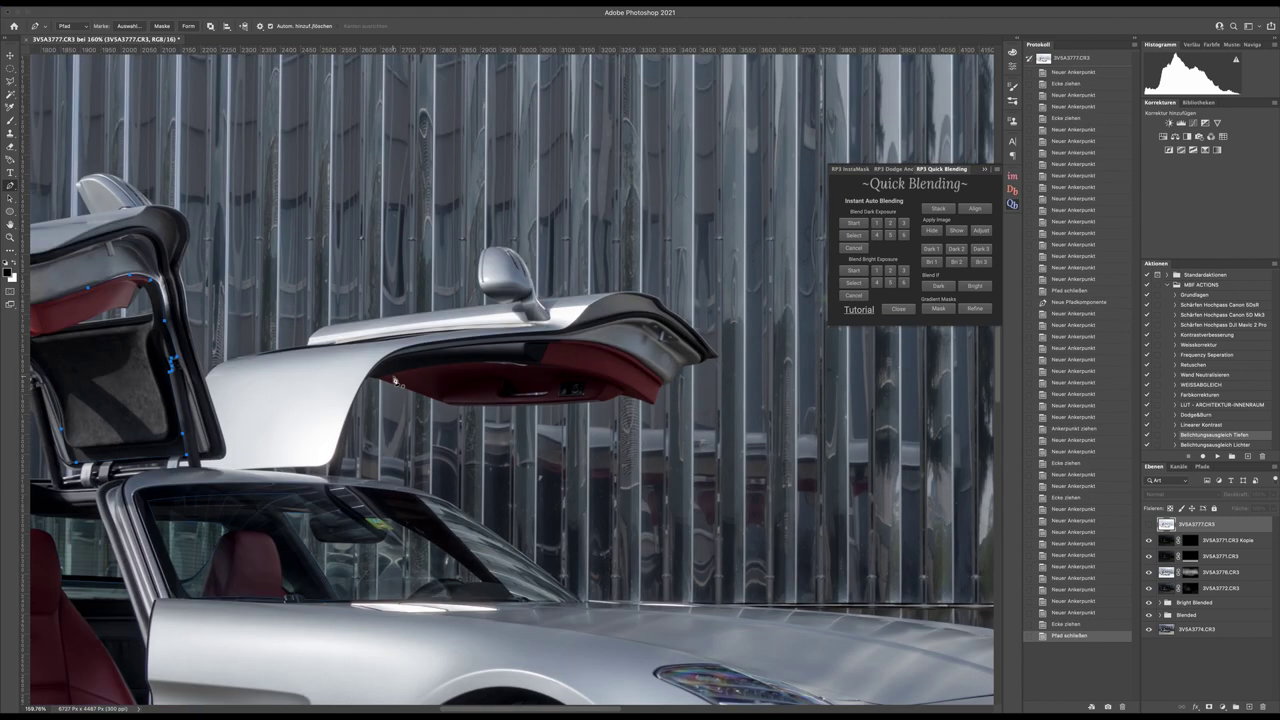
{"action": "scroll", "coordinate": [395, 380], "scroll_direction": "up", "scroll_amount": 10}
{"action": "left_click", "coordinate": [277, 359]}
{"action": "left_click", "coordinate": [540, 331]}
{"action": "left_click", "coordinate": [663, 423]}
{"action": "left_click", "coordinate": [631, 545]}
Step: Trace the lower edge of the far door's red trim back to the start point and close the path
{"action": "left_click_drag", "start_coordinate": [471, 490], "coordinate": [371, 468]}
{"action": "left_click", "coordinate": [795, 486]}
{"action": "left_click", "coordinate": [455, 489]}
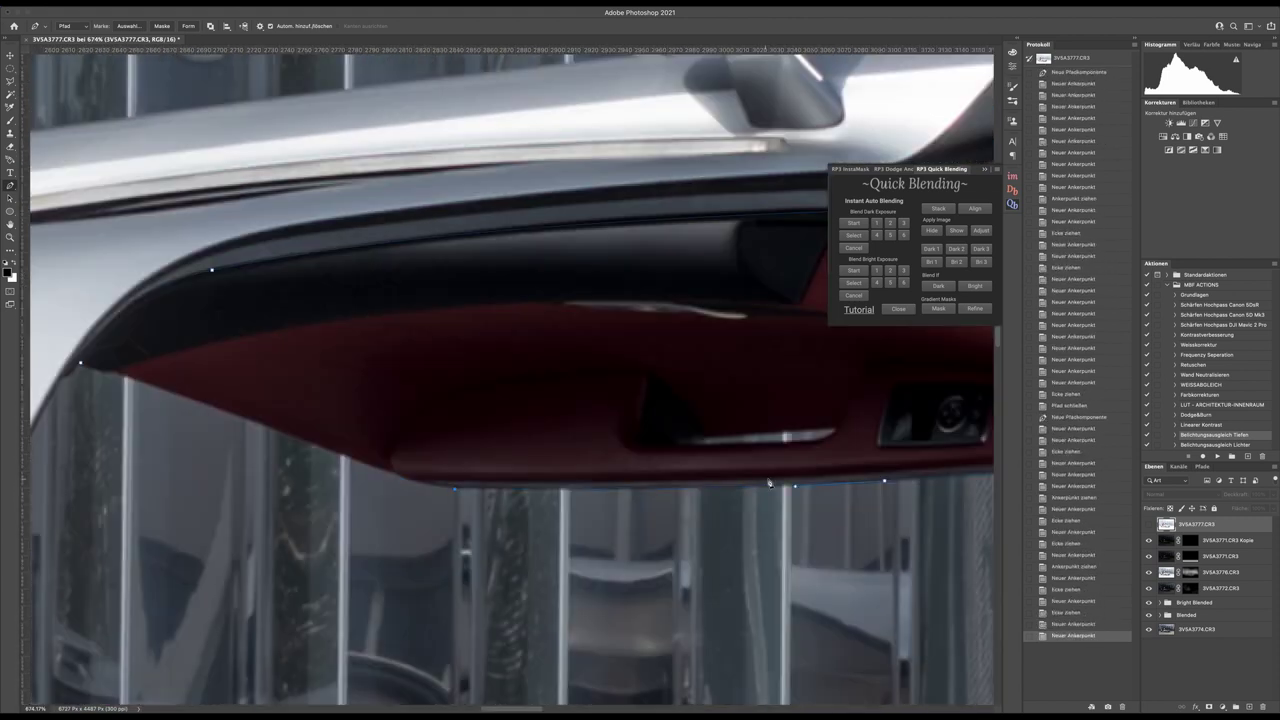
{"action": "left_click_drag", "start_coordinate": [795, 486], "coordinate": [770, 484], "text": "alt"}
{"action": "left_click_drag", "start_coordinate": [394, 474], "coordinate": [372, 466]}
{"action": "left_click_drag", "start_coordinate": [416, 482], "coordinate": [416, 486], "text": "alt"}
{"action": "left_click_drag", "start_coordinate": [123, 375], "coordinate": [100, 368]}
{"action": "left_click_drag", "start_coordinate": [100, 368], "coordinate": [115, 372], "text": "alt"}
{"action": "left_click_drag", "start_coordinate": [110, 373], "coordinate": [104, 374]}
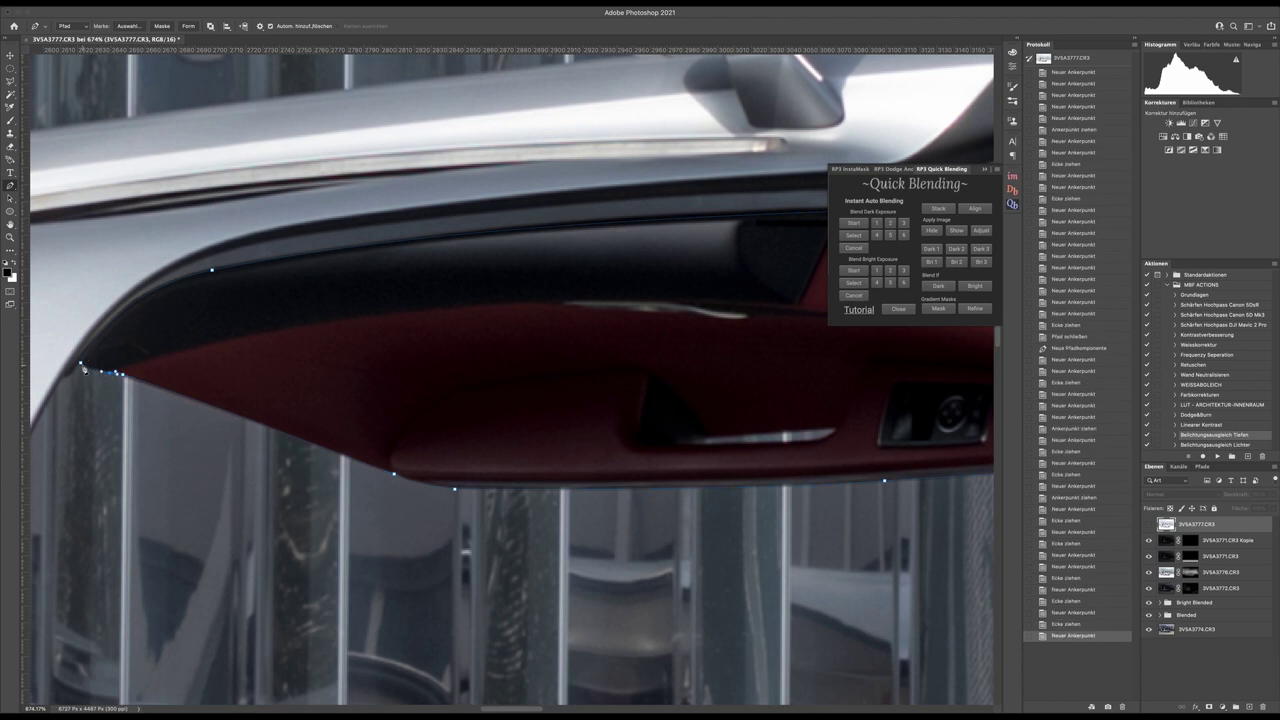
{"action": "left_click", "coordinate": [80, 364]}
Step: Save the work path under the name Interior
{"action": "scroll", "coordinate": [80, 364], "scroll_direction": "down", "scroll_amount": 10}
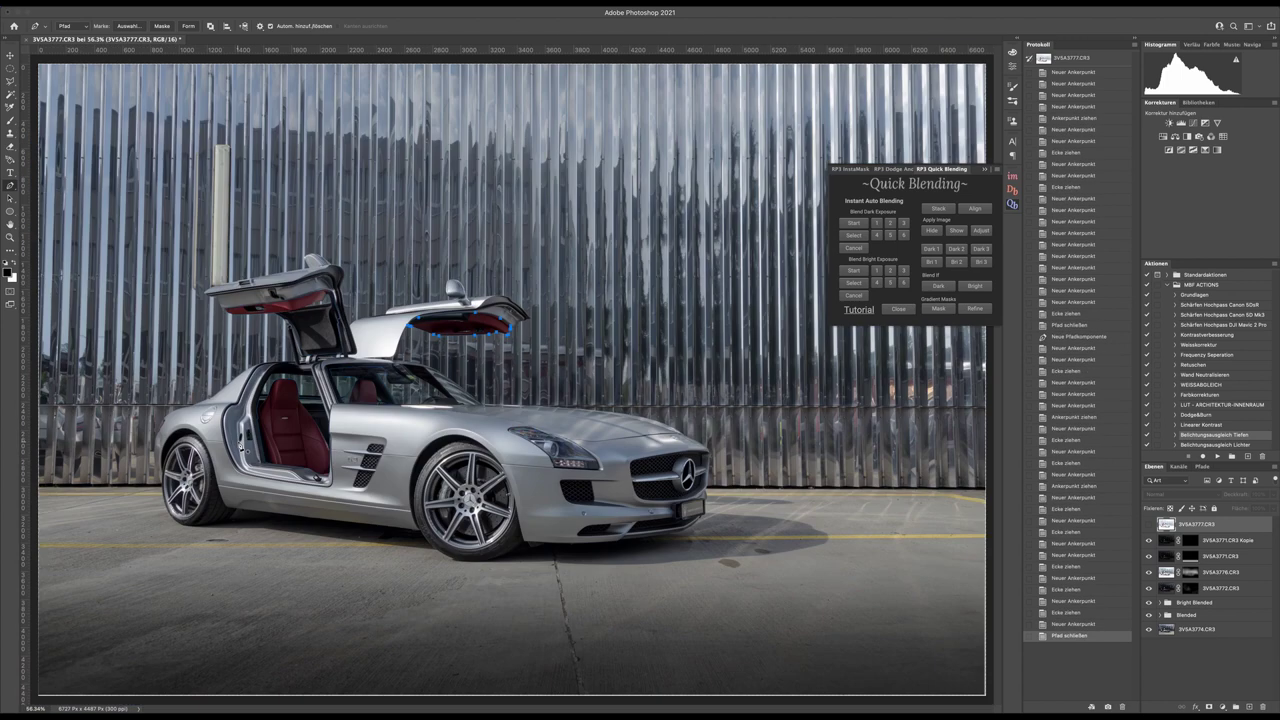
{"action": "scroll", "coordinate": [240, 447], "scroll_direction": "up", "scroll_amount": 5}
{"action": "scroll", "coordinate": [240, 447], "scroll_direction": "down", "scroll_amount": 5}
{"action": "scroll", "coordinate": [485, 367], "scroll_direction": "up", "scroll_amount": 3}
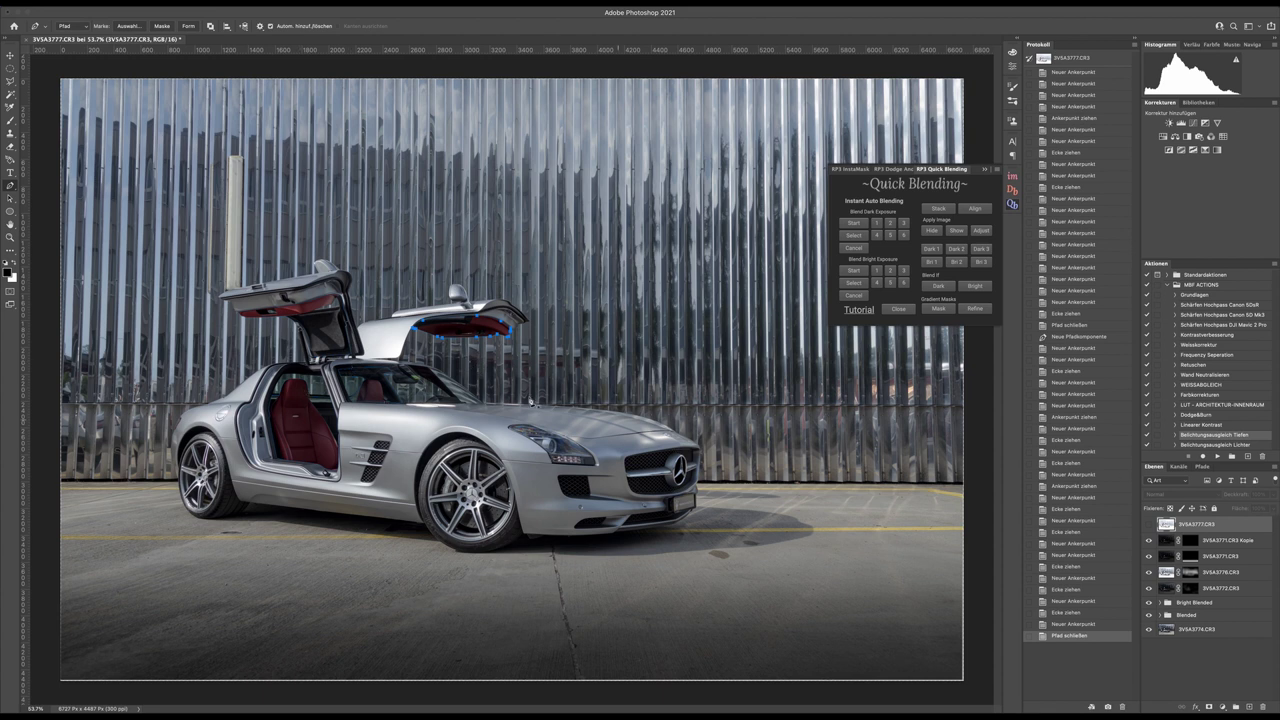
{"action": "left_click", "coordinate": [1205, 467]}
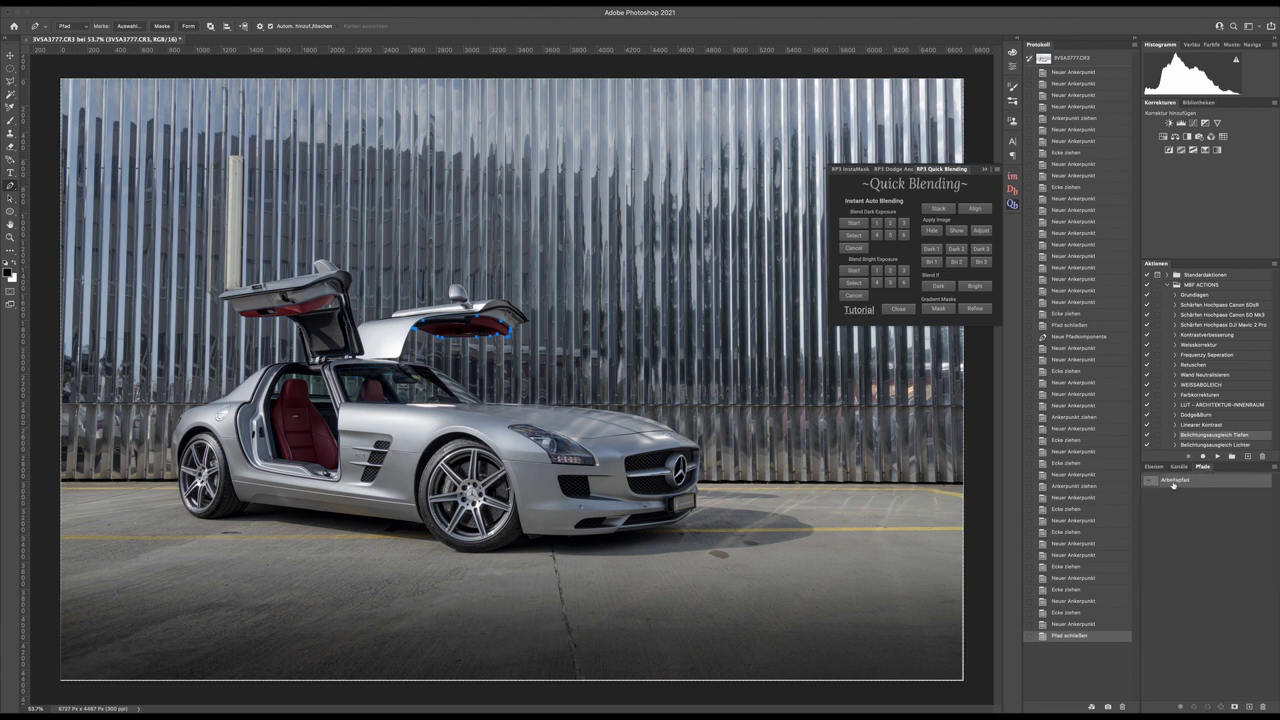
{"action": "double_click", "coordinate": [1175, 481]}
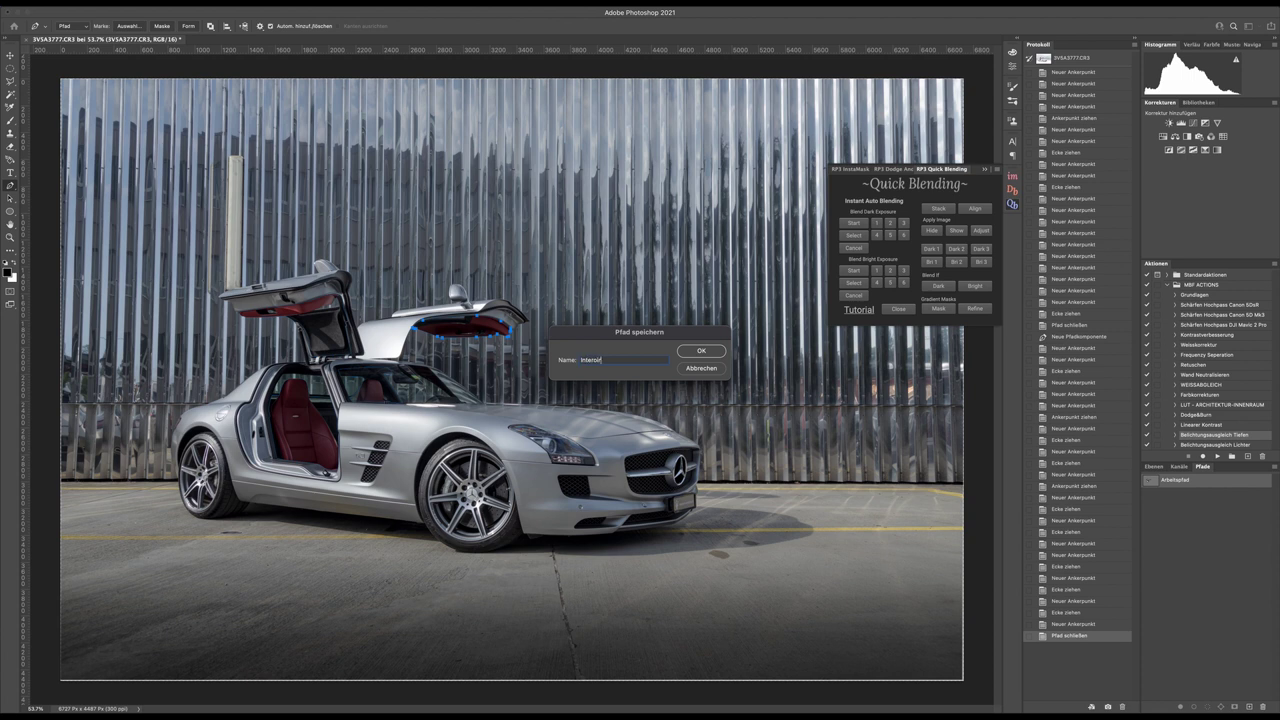
{"action": "type", "text": "Interoir"}
{"action": "key", "text": "Return"}
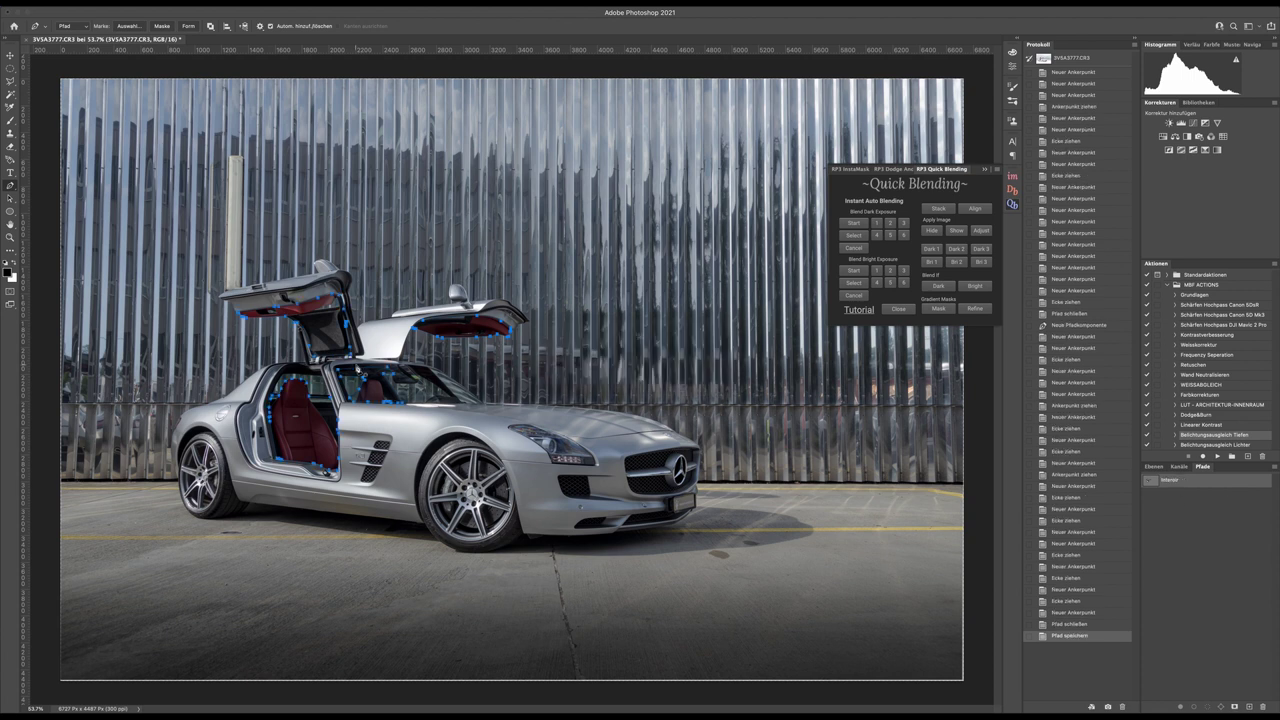
Step: Convert the saved Interior path into a selection and feather it with a 1-pixel radius
{"action": "scroll", "coordinate": [284, 321], "scroll_direction": "up", "scroll_amount": 3}
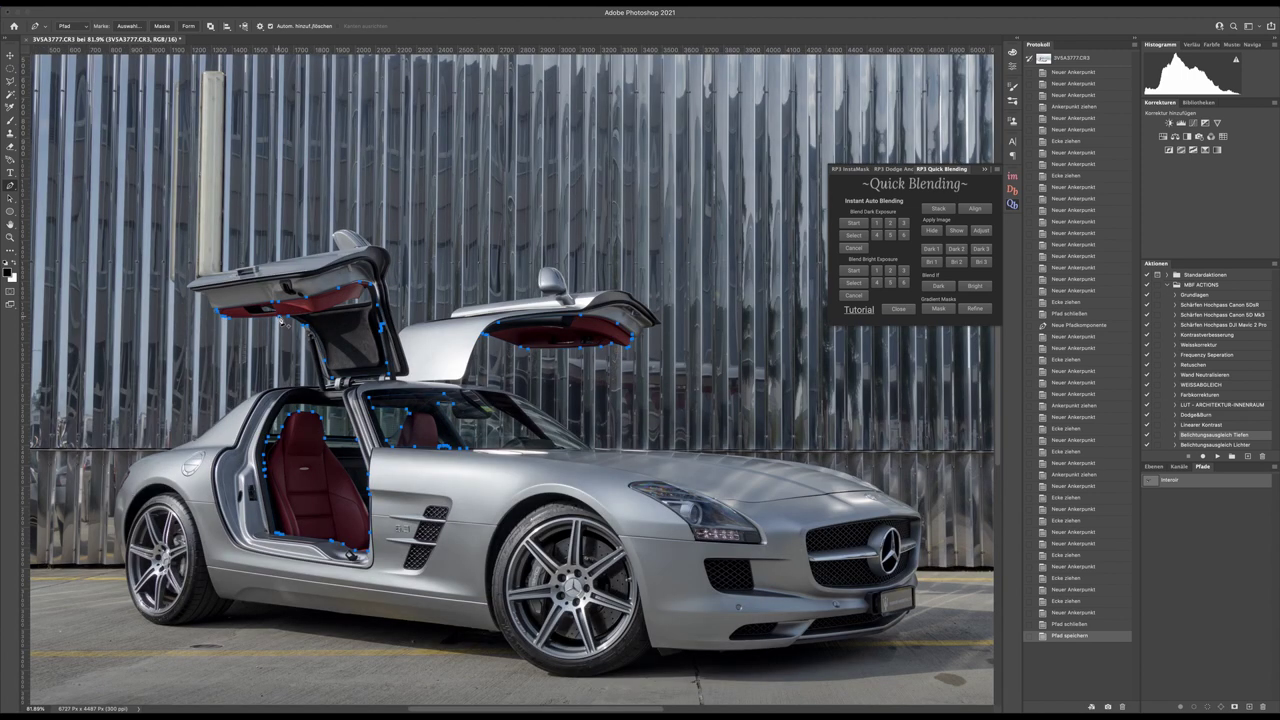
{"action": "left_click", "coordinate": [1155, 466]}
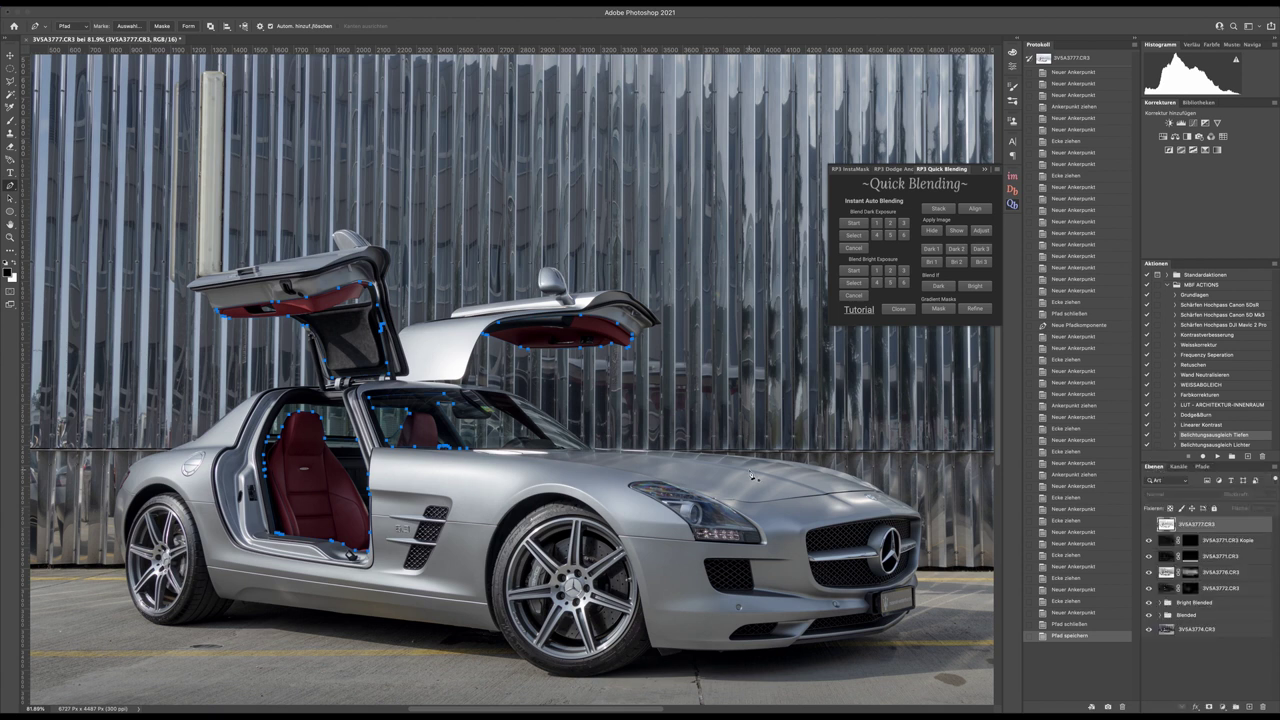
{"action": "key", "text": "super+Return"}
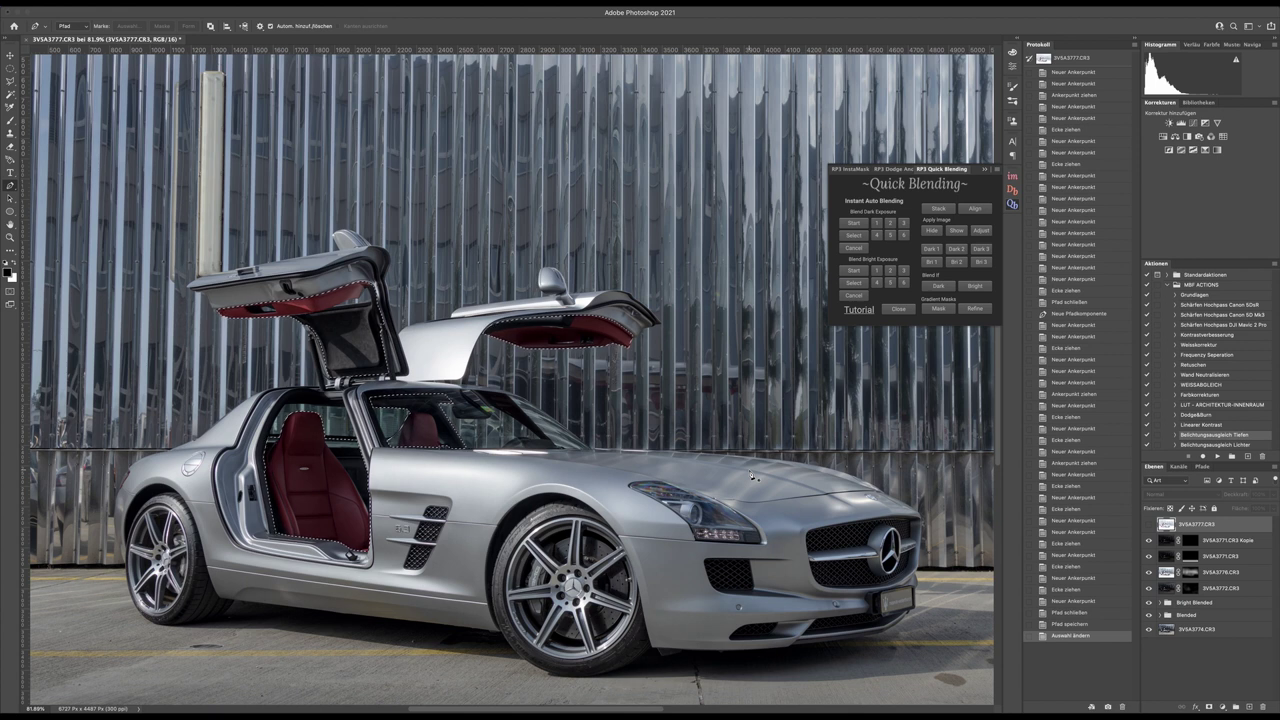
{"action": "key", "text": "shift+F6"}
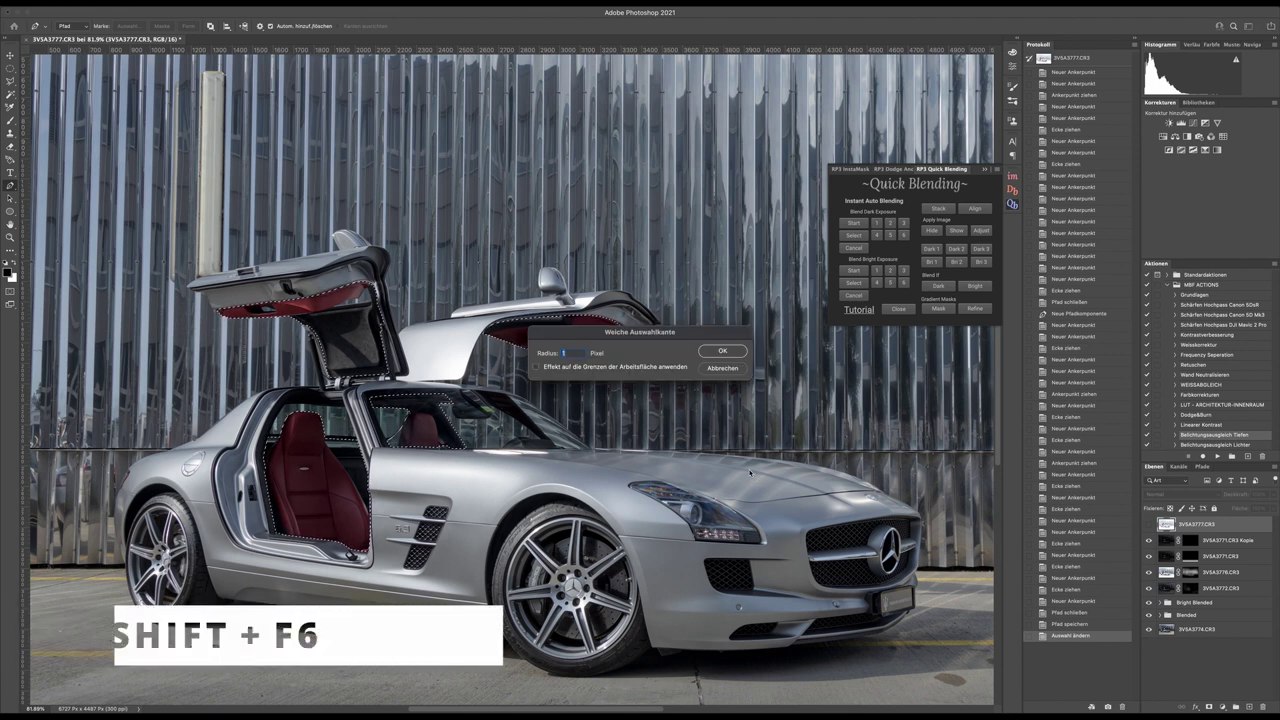
{"action": "key", "text": "Return"}
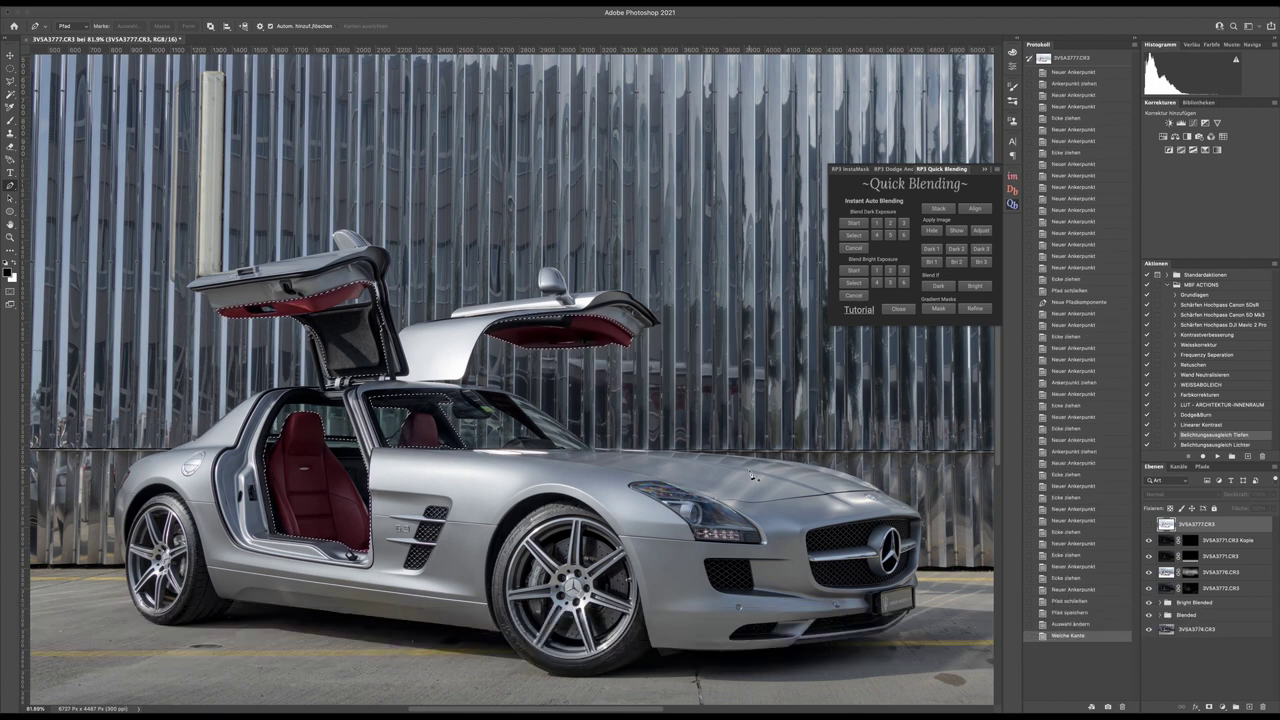
Step: Add a layer mask from the interior selection to the 3VSA3777.CR3 layer and make that layer visible
{"action": "left_click", "coordinate": [1209, 707]}
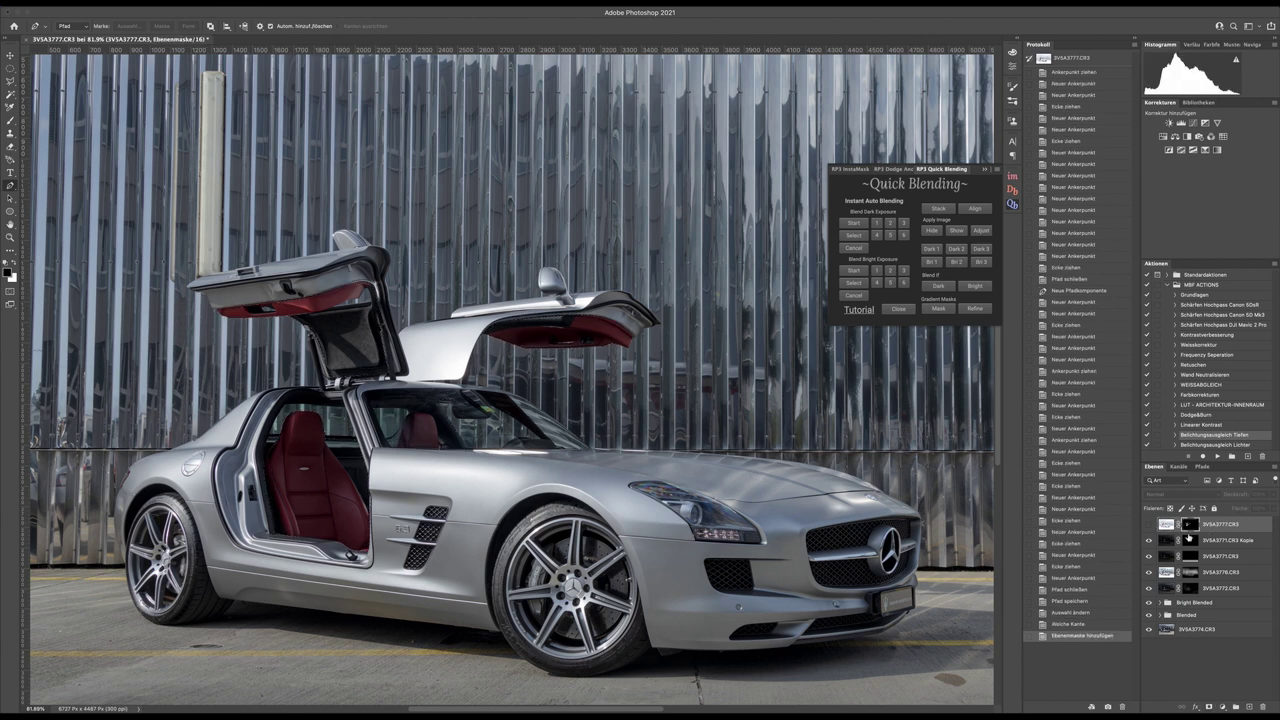
{"action": "left_click", "coordinate": [1148, 524]}
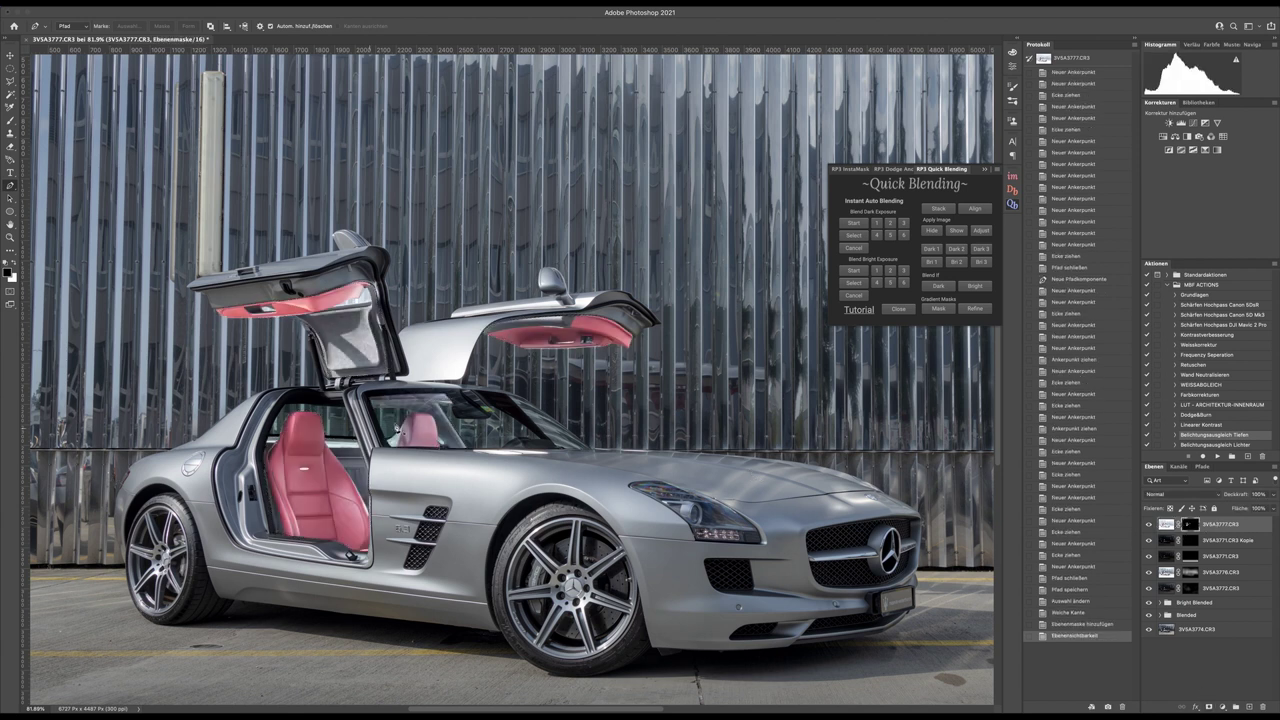
{"action": "key", "text": "ctrl+0"}
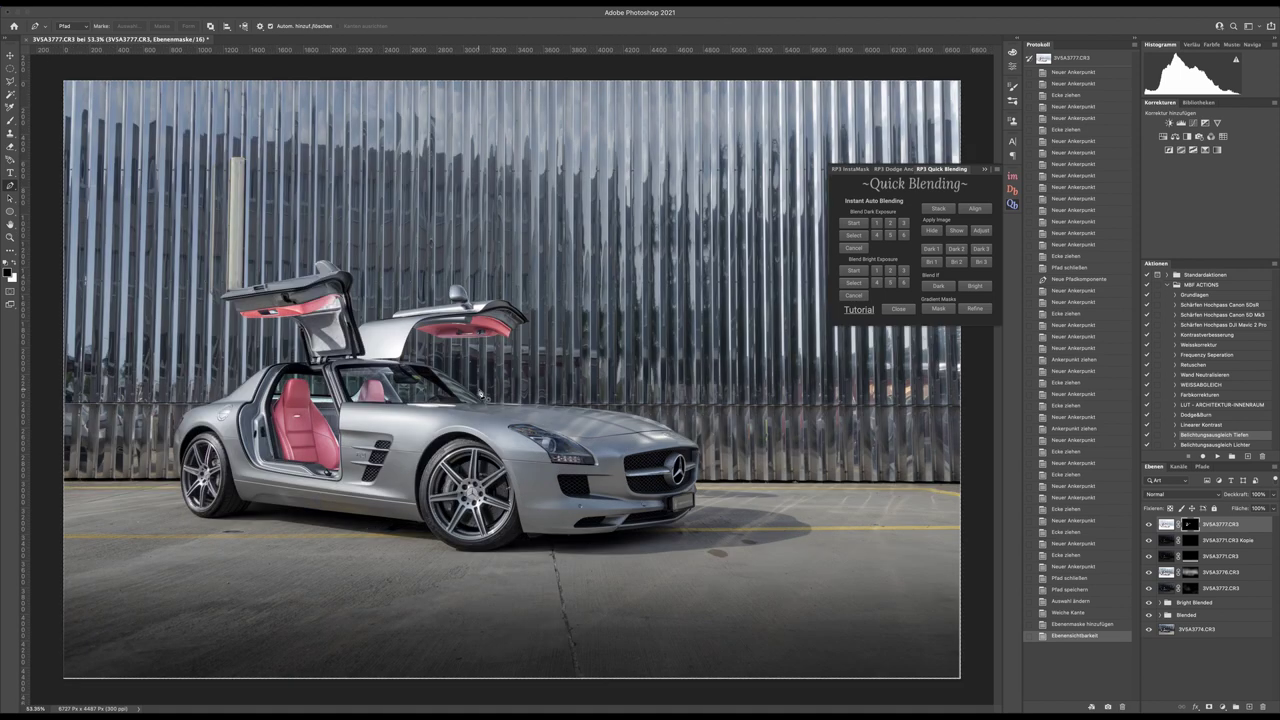
Step: Lower the opacity of the 3VSA3777.CR3 interior layer to 40%
{"action": "left_click", "coordinate": [1274, 494]}
{"action": "left_click_drag", "start_coordinate": [1270, 508], "coordinate": [1244, 509]}
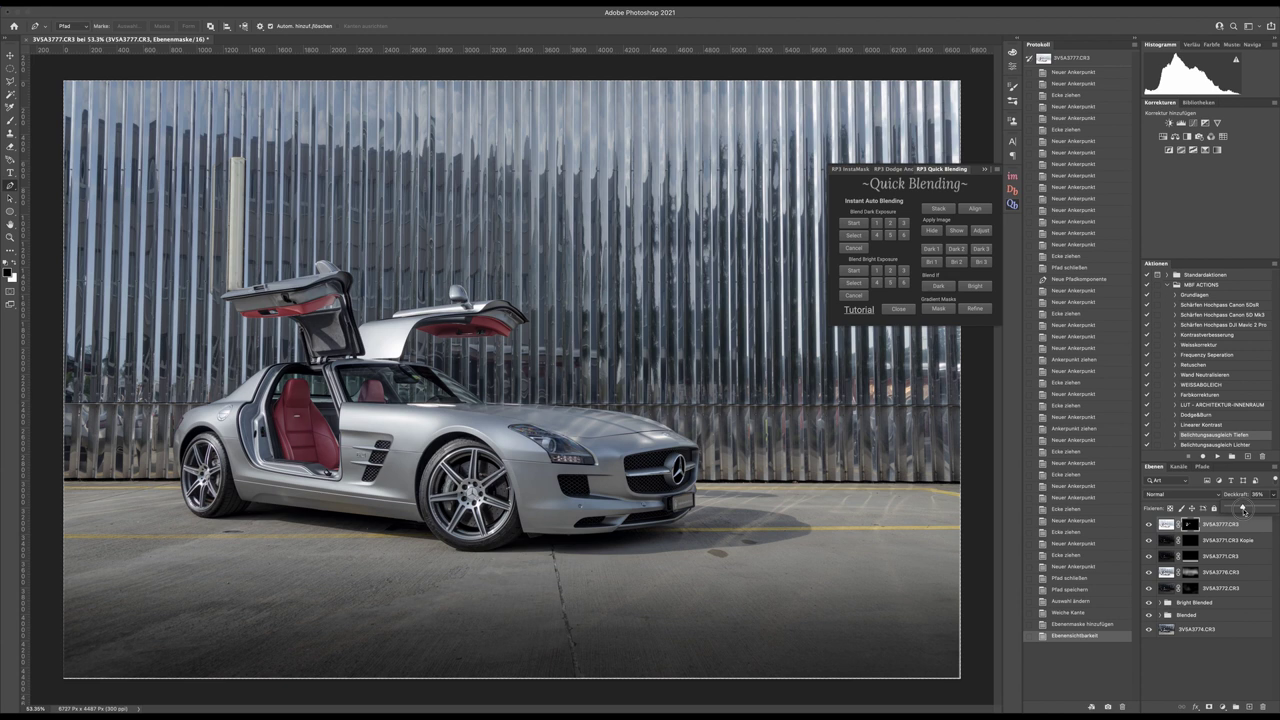
{"action": "left_click_drag", "start_coordinate": [1244, 508], "coordinate": [1245, 508]}
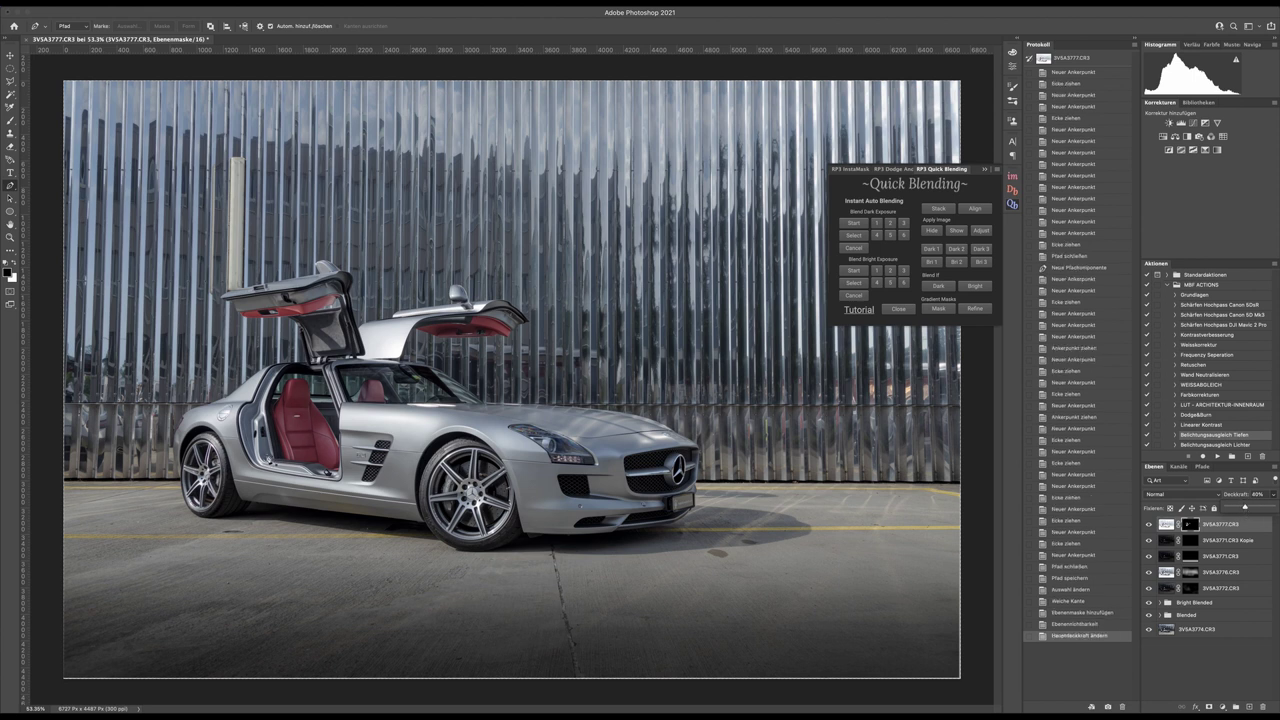
{"action": "scroll", "coordinate": [438, 332], "scroll_direction": "down", "scroll_amount": 5}
{"action": "scroll", "coordinate": [438, 332], "scroll_direction": "up", "scroll_amount": 8}
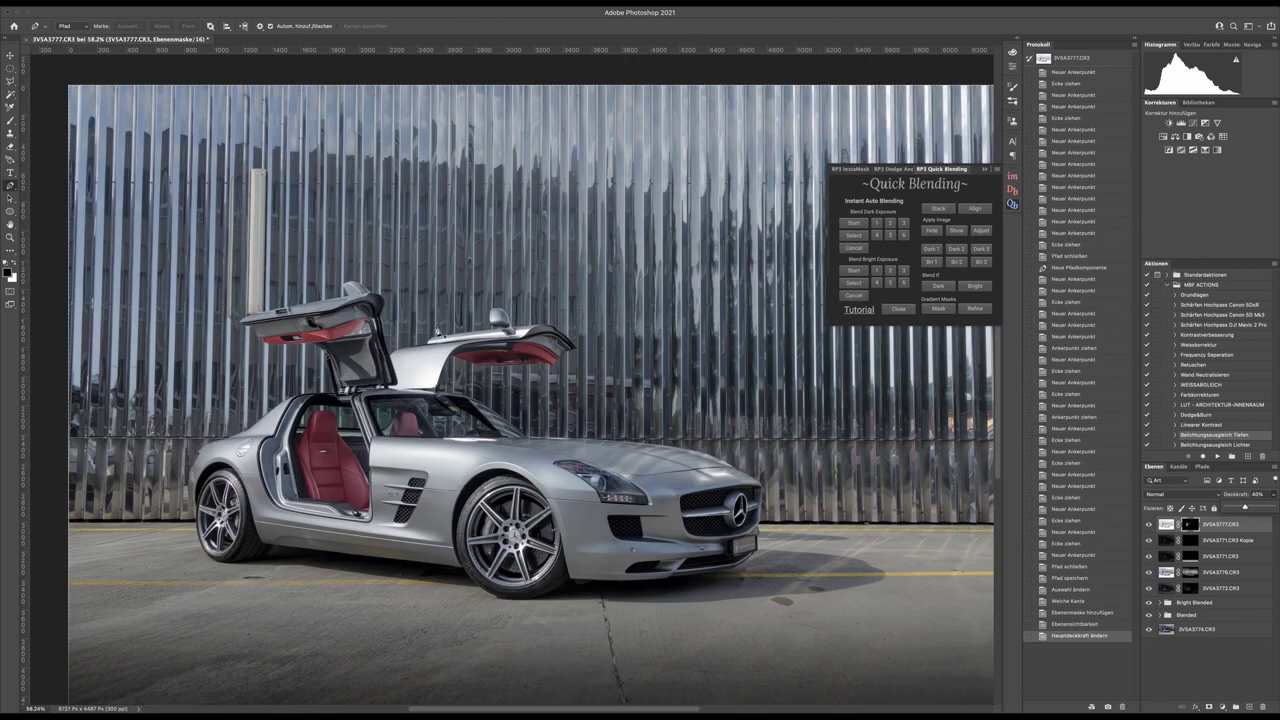
{"action": "scroll", "coordinate": [437, 331], "scroll_direction": "down", "scroll_amount": 4}
{"action": "scroll", "coordinate": [437, 331], "scroll_direction": "up", "scroll_amount": 2}
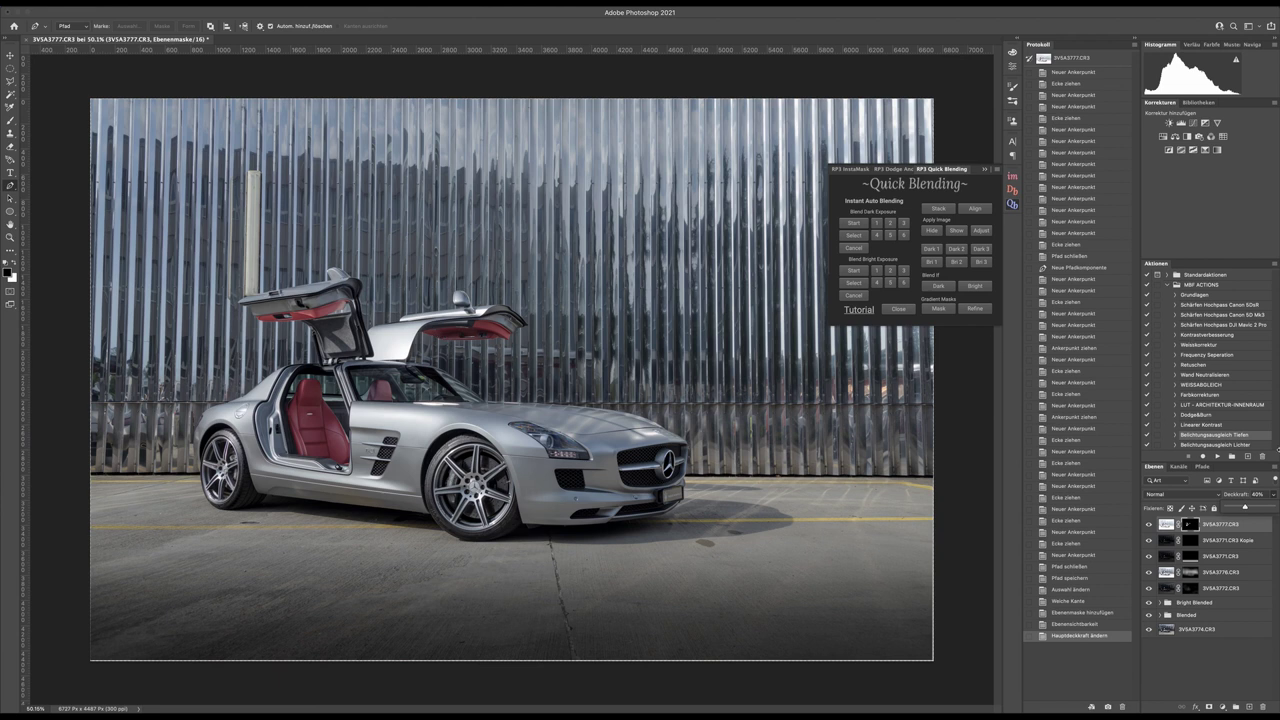
Step: Add a Curves adjustment clipped to the 3VSA3777.CR3 layer and shape an S-curve with its highlight point at input 201, output 234
{"action": "left_click", "coordinate": [1192, 123]}
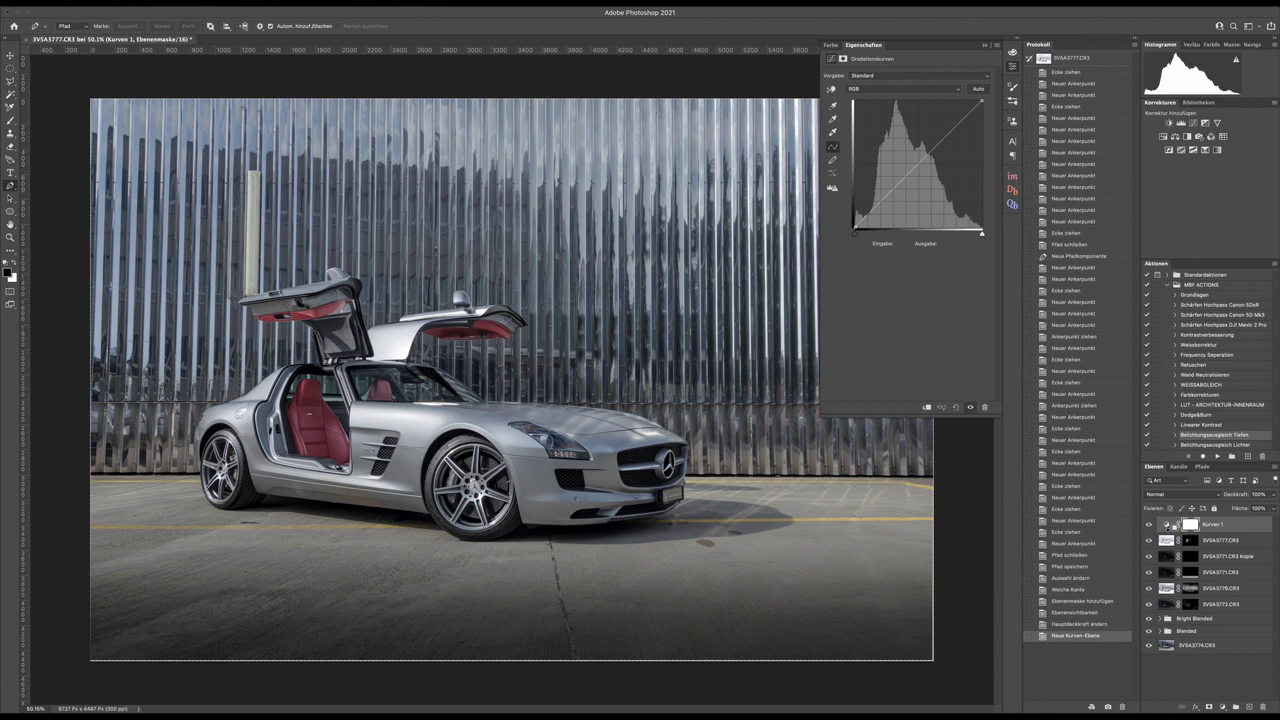
{"action": "left_click", "coordinate": [1173, 528], "text": "alt"}
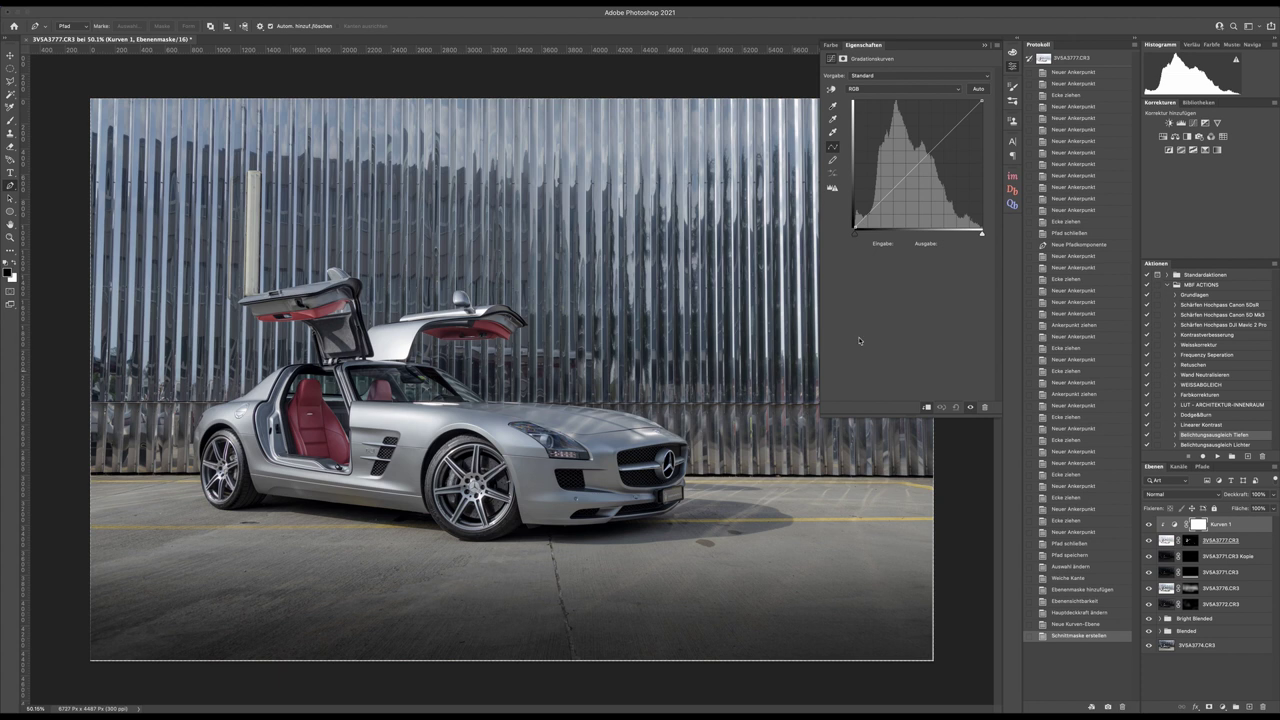
{"action": "left_click_drag", "start_coordinate": [884, 198], "coordinate": [887, 206]}
{"action": "left_click_drag", "start_coordinate": [961, 121], "coordinate": [959, 116]}
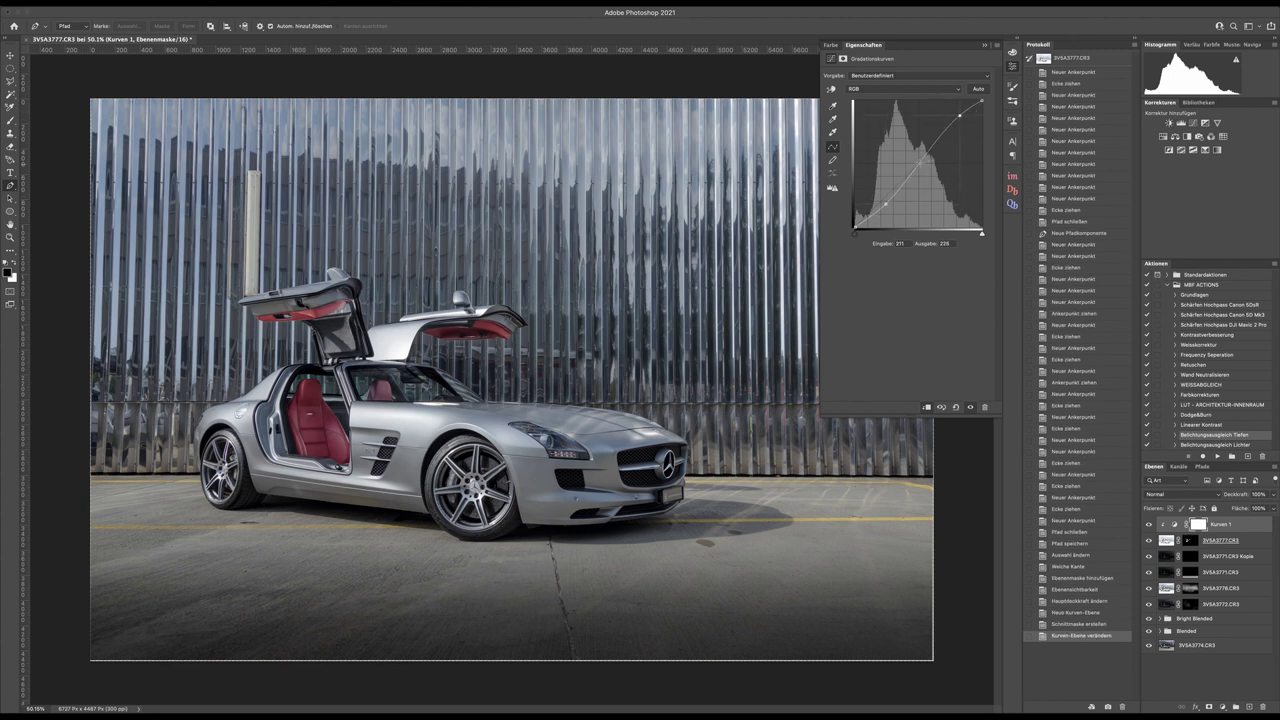
{"action": "left_click_drag", "start_coordinate": [917, 164], "coordinate": [924, 165]}
{"action": "left_click", "coordinate": [888, 207]}
{"action": "left_click_drag", "start_coordinate": [888, 207], "coordinate": [888, 206]}
{"action": "left_click_drag", "start_coordinate": [959, 114], "coordinate": [955, 112]}
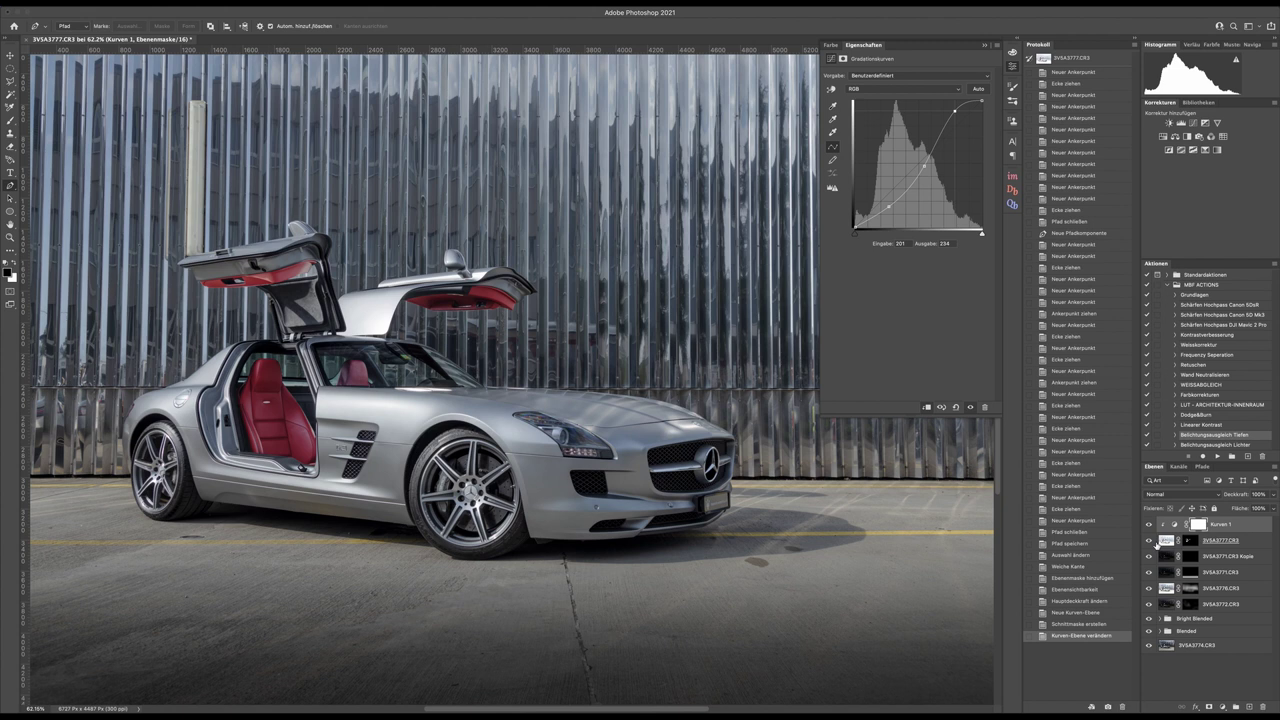
Step: Compare the car interior with the 3VSA3777.CR3 layer hidden and shown, both close up and across the whole image
{"action": "left_click", "coordinate": [1148, 541], "text": "alt"}
{"action": "left_click", "coordinate": [1148, 541], "text": "alt"}
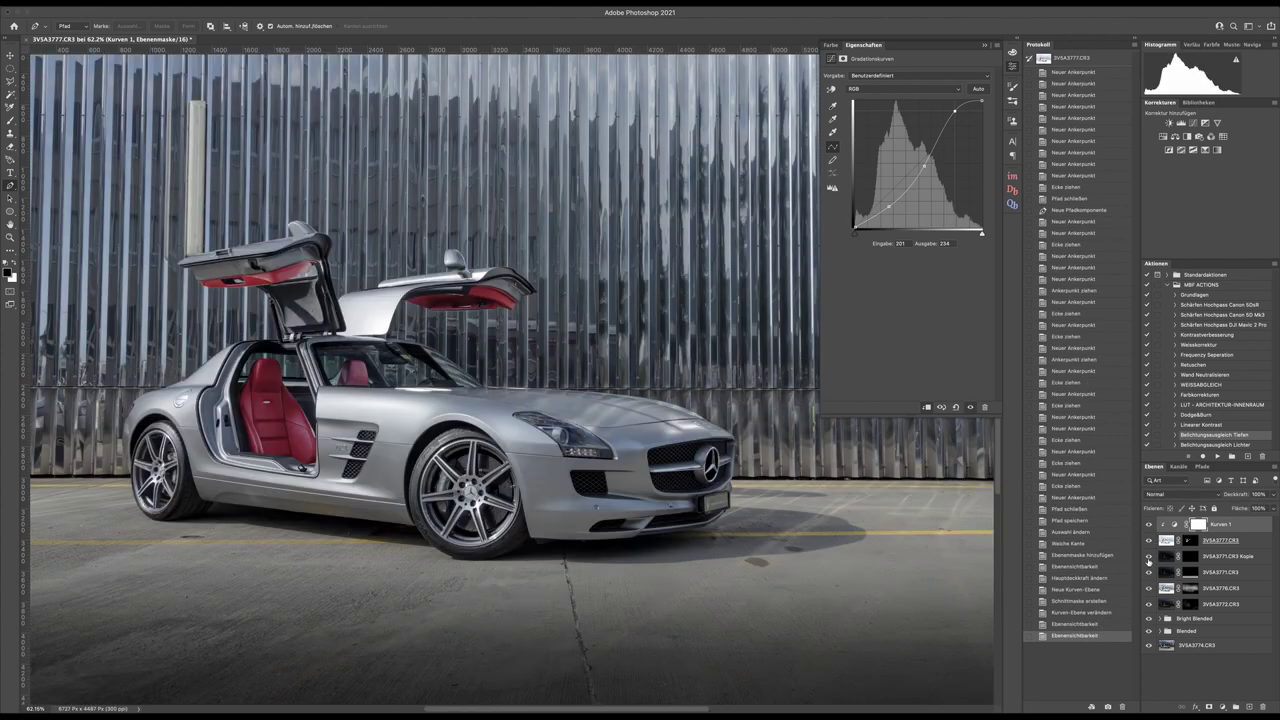
{"action": "left_click", "coordinate": [1148, 541]}
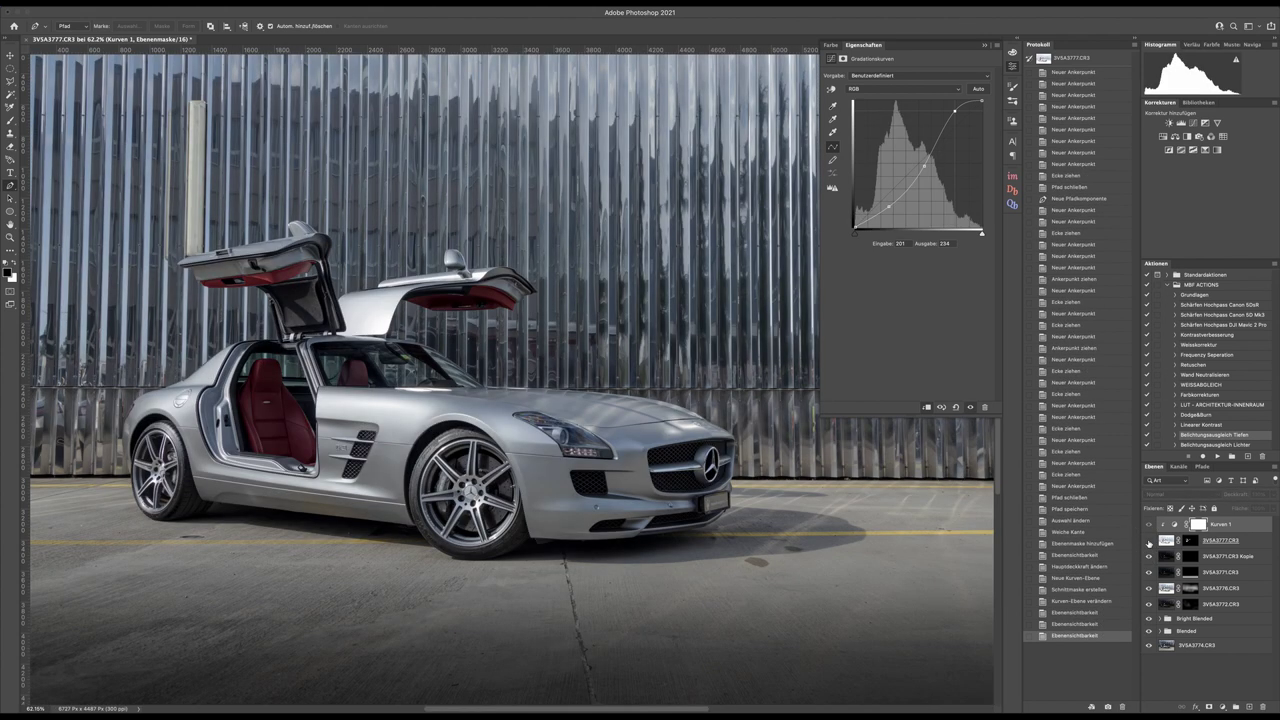
{"action": "left_click", "coordinate": [1148, 541]}
{"action": "left_click", "coordinate": [1148, 541]}
{"action": "left_click", "coordinate": [1148, 541]}
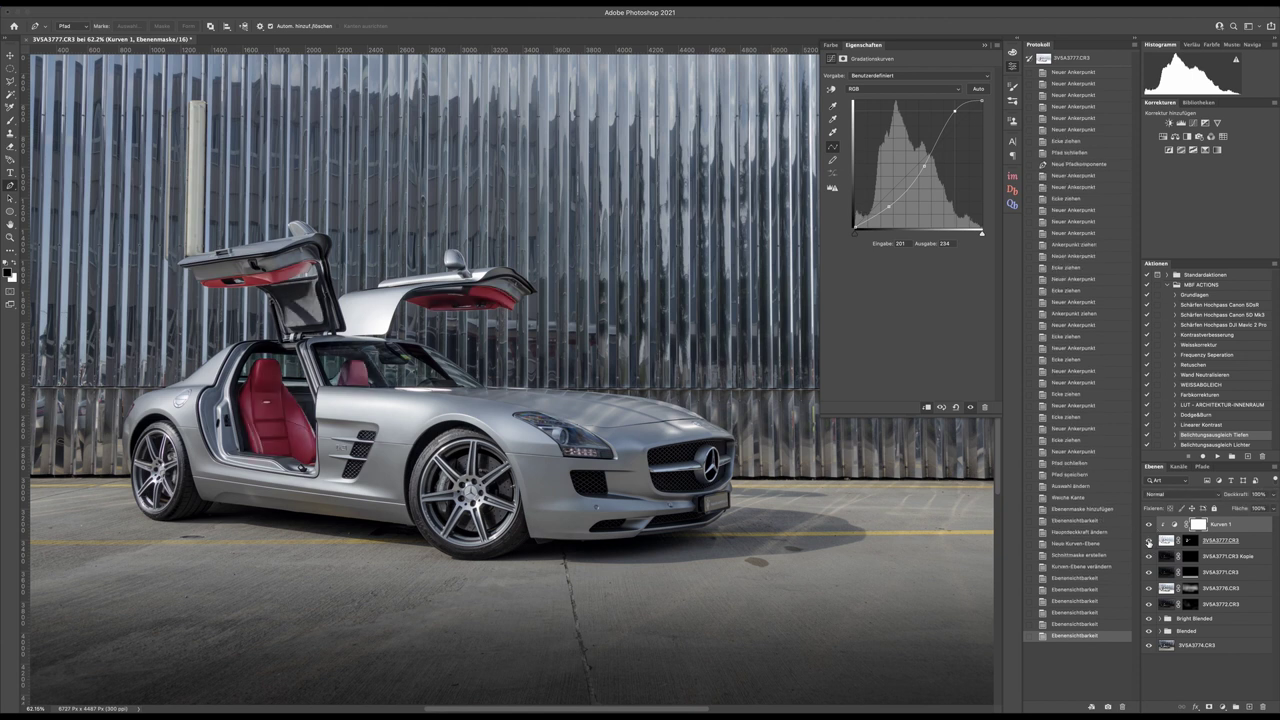
{"action": "left_click", "coordinate": [1148, 541]}
{"action": "scroll", "coordinate": [406, 455], "scroll_direction": "down", "scroll_amount": 2}
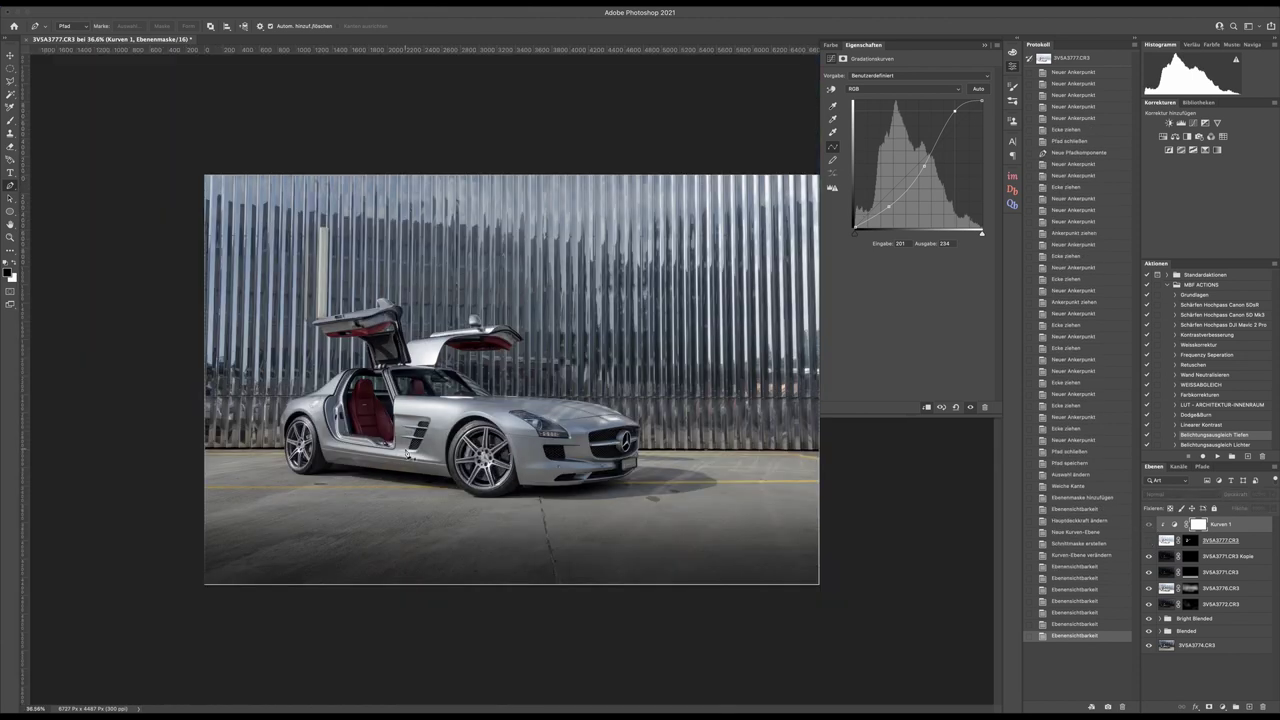
{"action": "scroll", "coordinate": [406, 455], "scroll_direction": "up", "scroll_amount": 2}
{"action": "left_click", "coordinate": [1148, 541]}
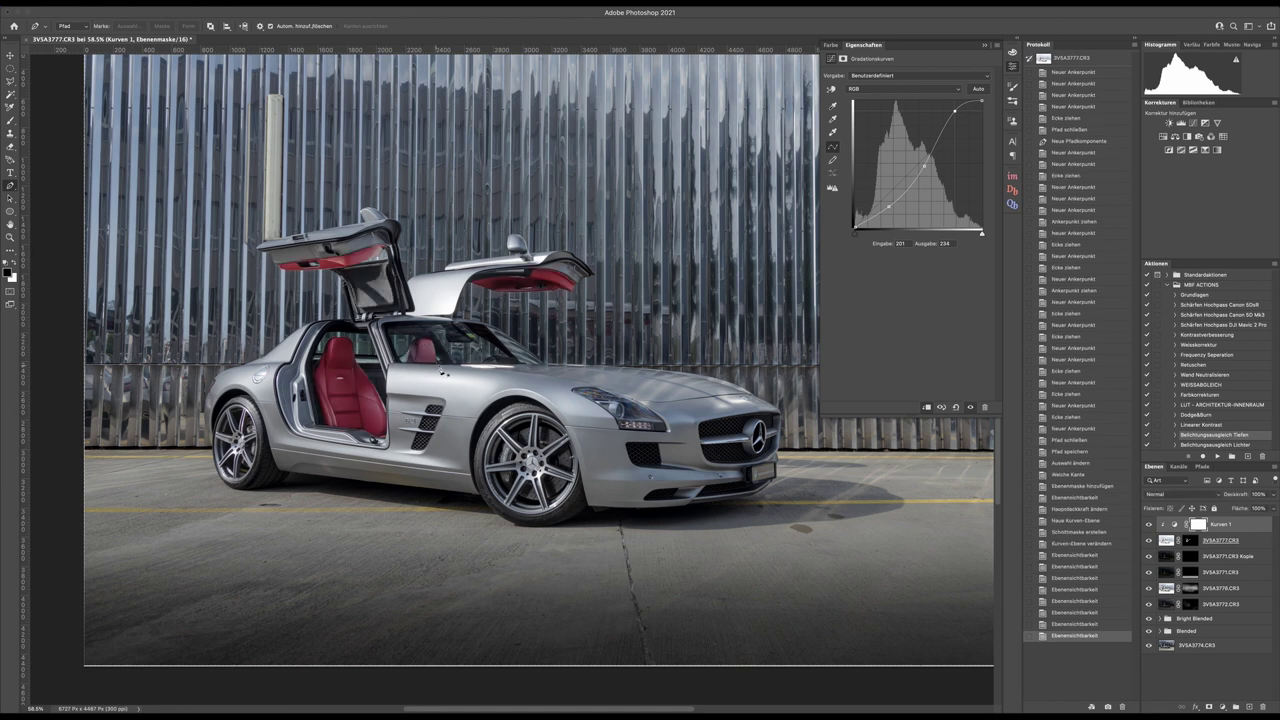
Step: Paint the 3VSA3777.CR3 layer mask with a smaller soft black brush at 30% opacity over the far seat and area behind the windscreen
{"action": "left_click", "coordinate": [1190, 542]}
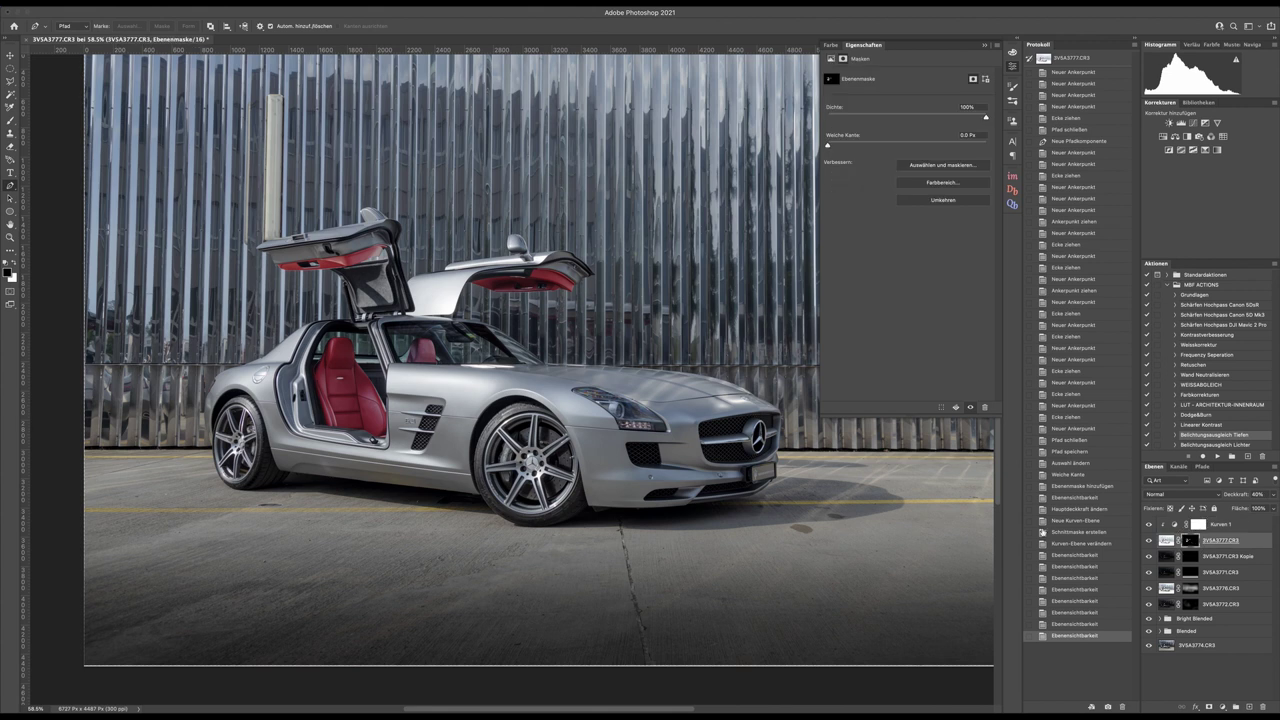
{"action": "key", "text": "b"}
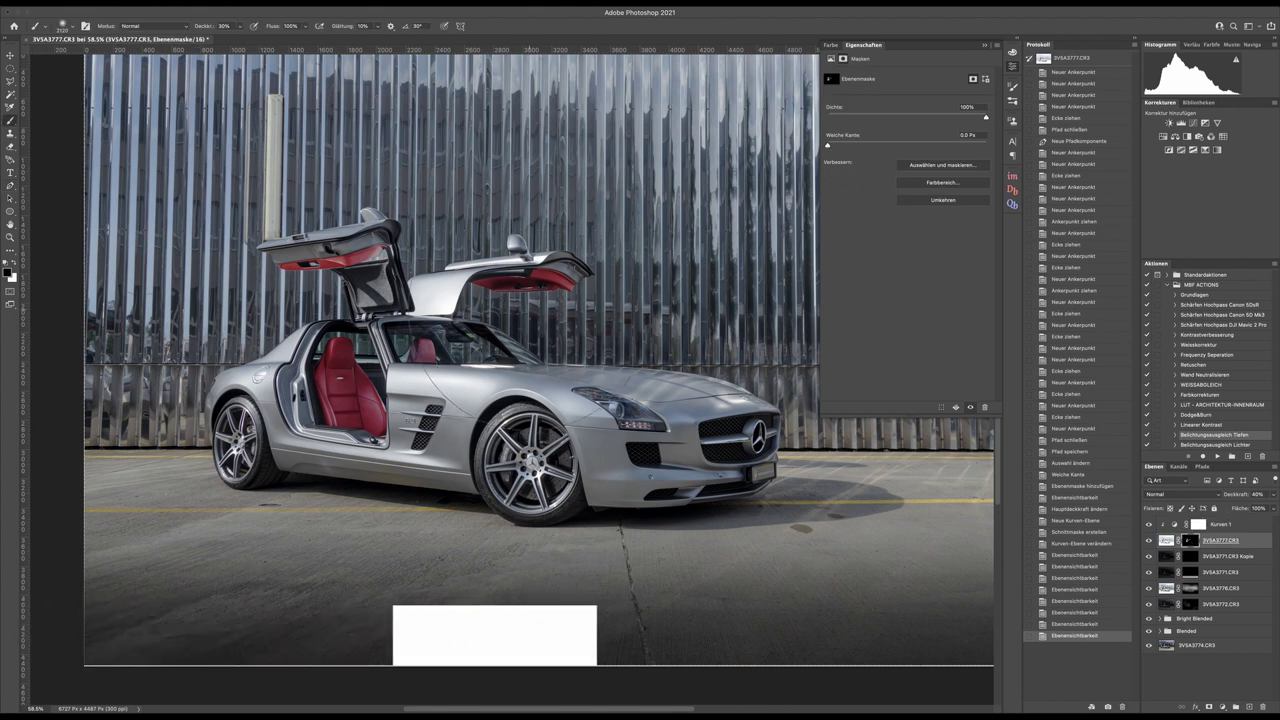
{"action": "right_click", "coordinate": [487, 312]}
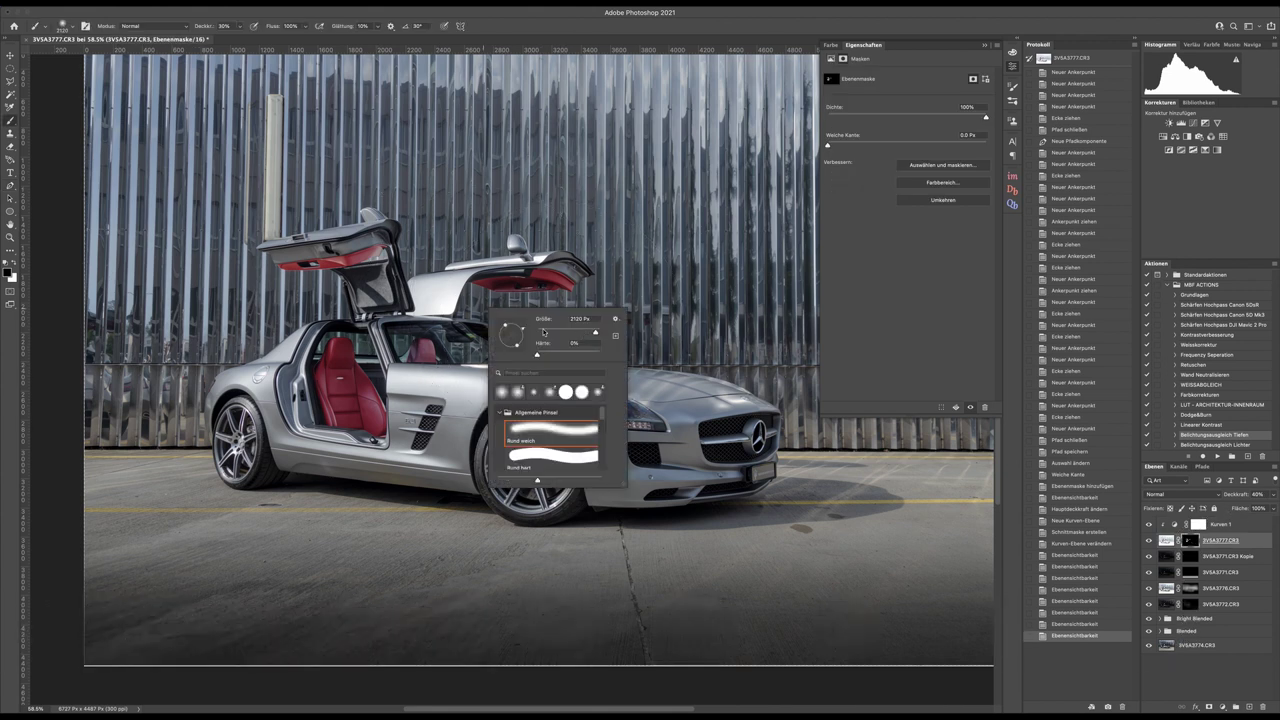
{"action": "mouse_move", "coordinate": [524, 329]}
{"action": "left_mouse_down"}
{"action": "mouse_move", "coordinate": [502, 308]}
{"action": "mouse_move", "coordinate": [577, 332]}
{"action": "left_mouse_up"}
{"action": "left_click", "coordinate": [431, 342]}
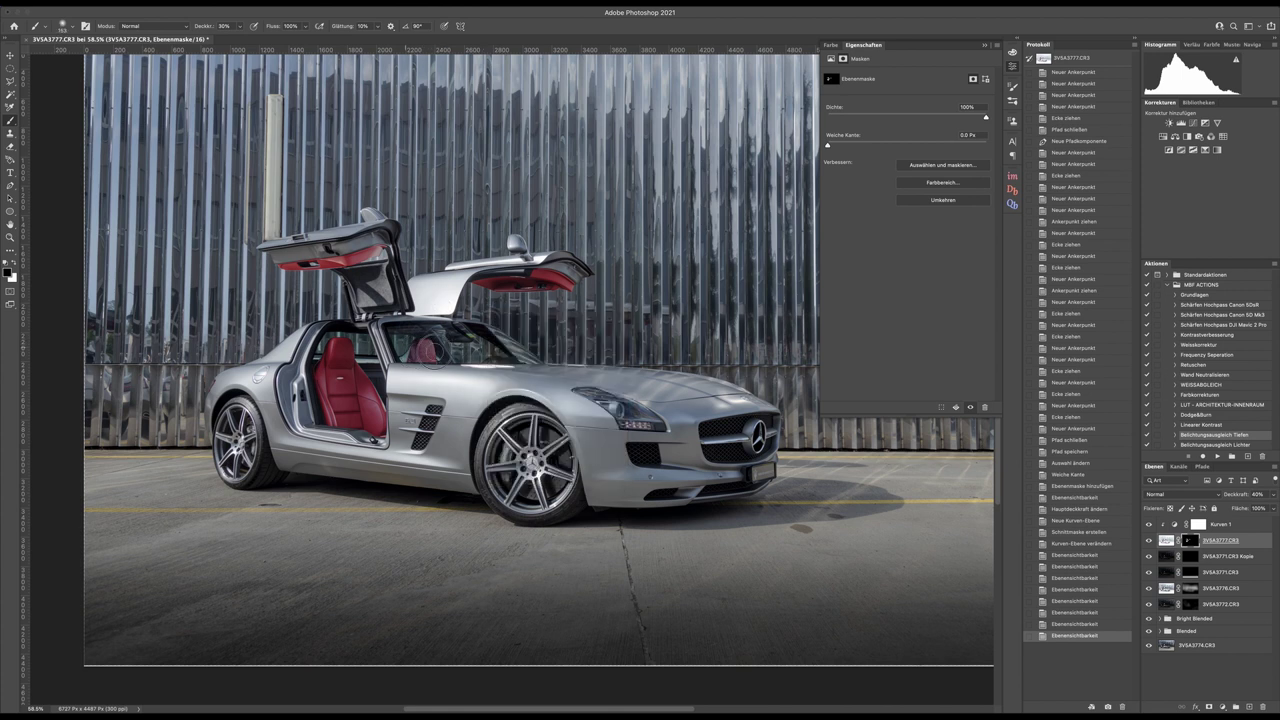
{"action": "mouse_move", "coordinate": [434, 348]}
{"action": "left_mouse_down"}
{"action": "mouse_move", "coordinate": [406, 362]}
{"action": "mouse_move", "coordinate": [420, 372]}
{"action": "left_mouse_up"}
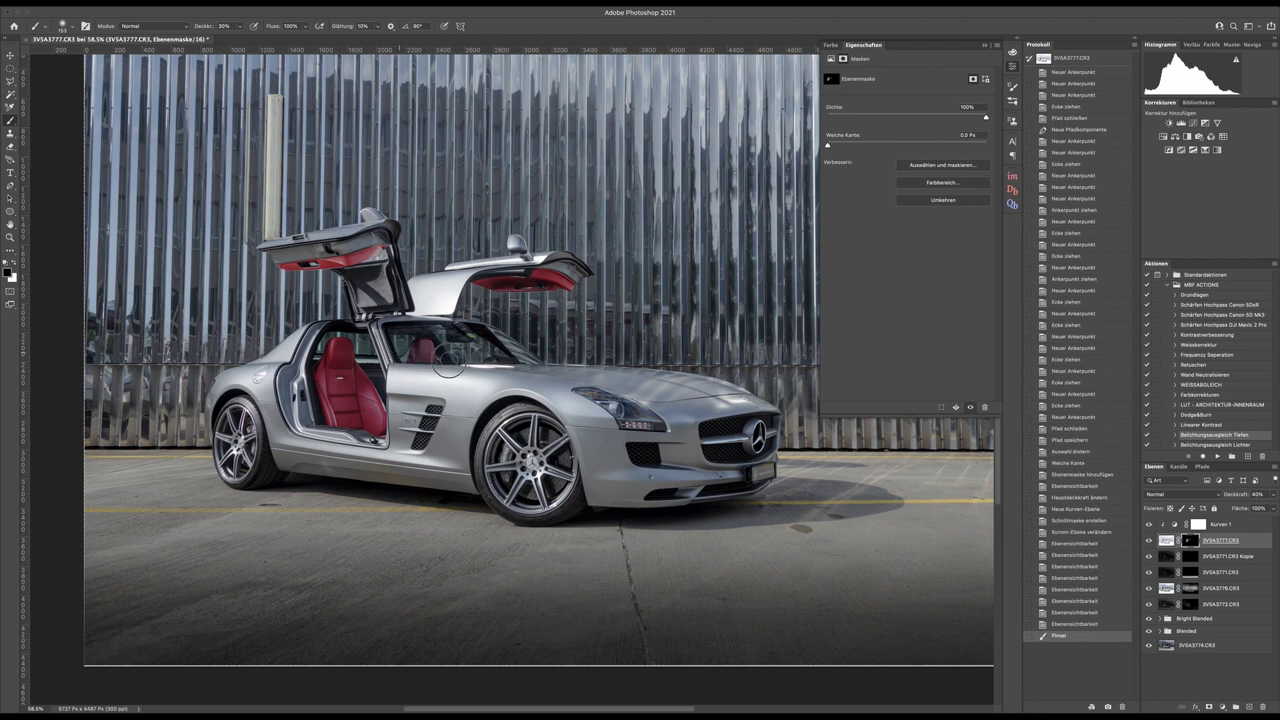
{"action": "mouse_move", "coordinate": [447, 360]}
{"action": "left_mouse_down"}
{"action": "mouse_move", "coordinate": [418, 345]}
{"action": "mouse_move", "coordinate": [435, 365]}
{"action": "left_mouse_up"}
{"action": "key", "text": "v"}
{"action": "key", "text": "ctrl+0"}
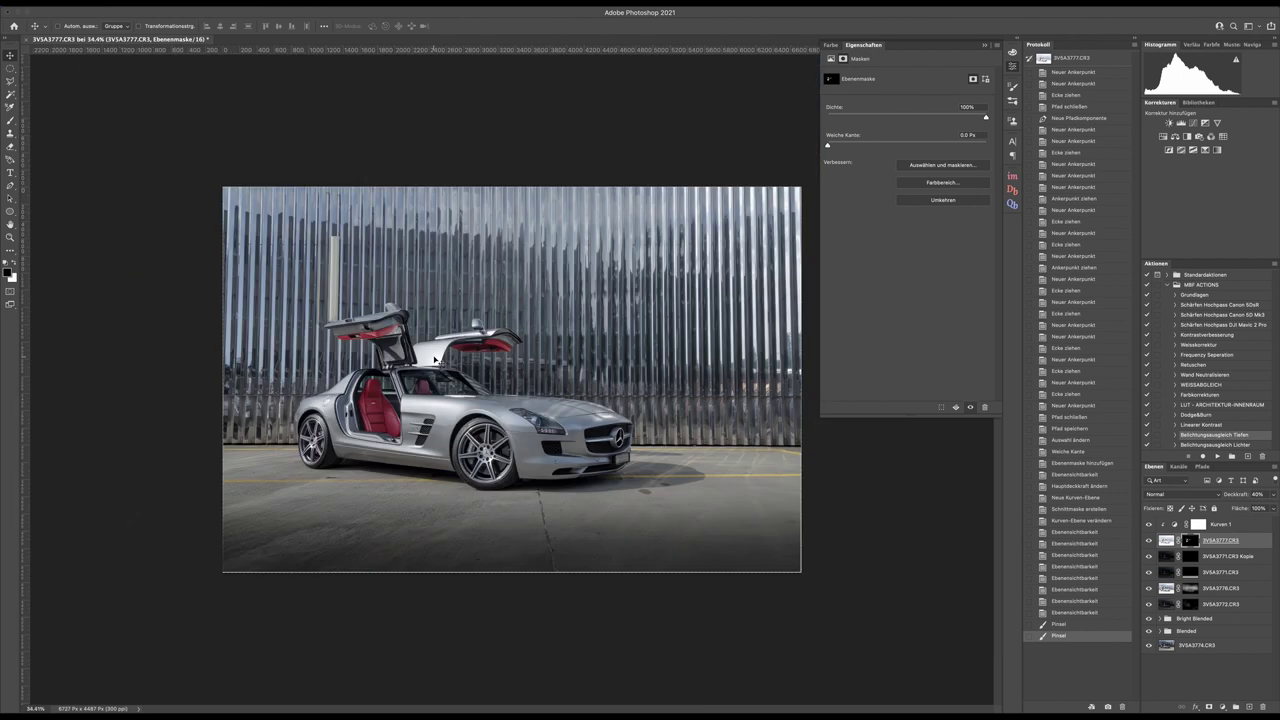
{"action": "left_click", "coordinate": [1148, 540]}
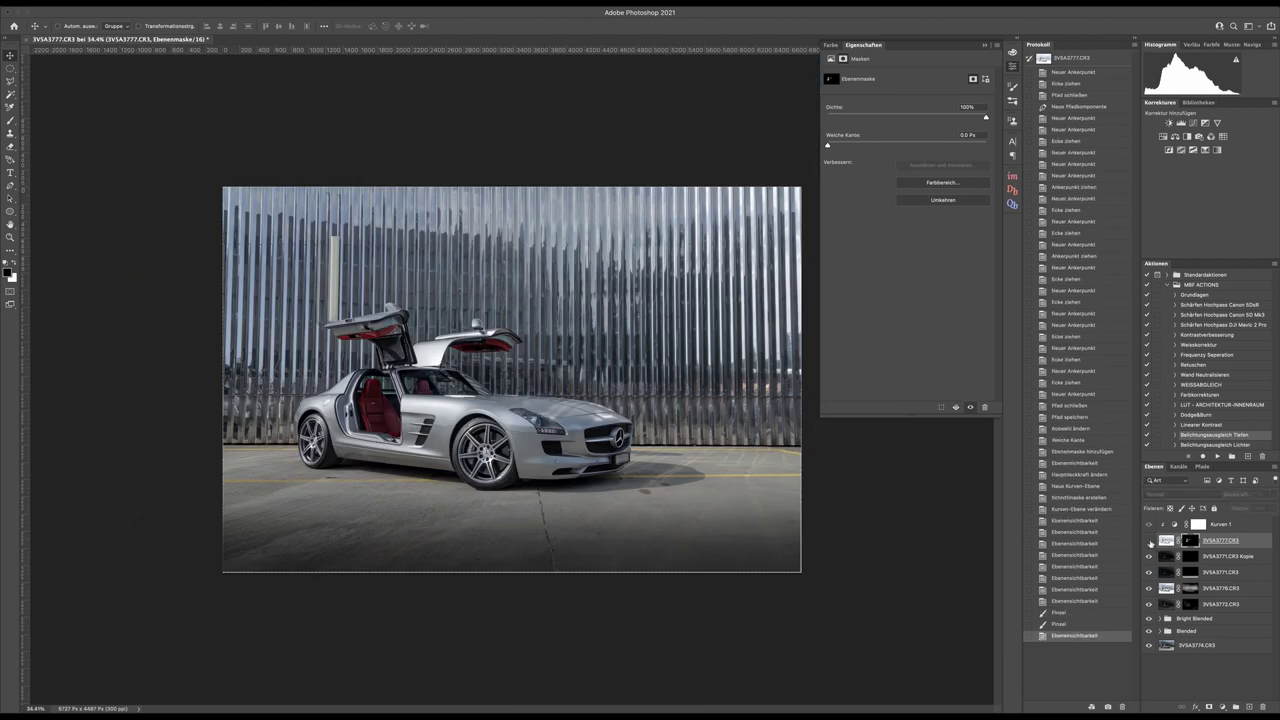
{"action": "left_click", "coordinate": [1148, 540]}
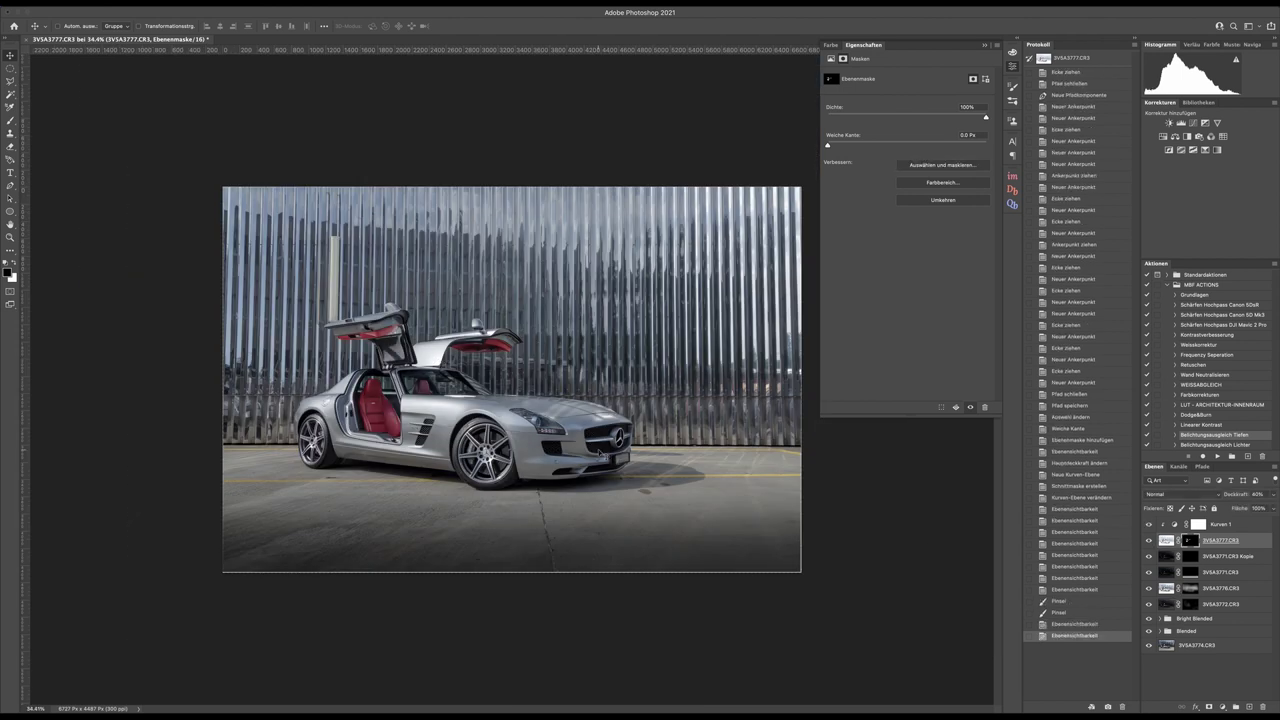
Step: Combine all layers into one group named Base and select the group
{"action": "key", "text": "alt+super+a"}
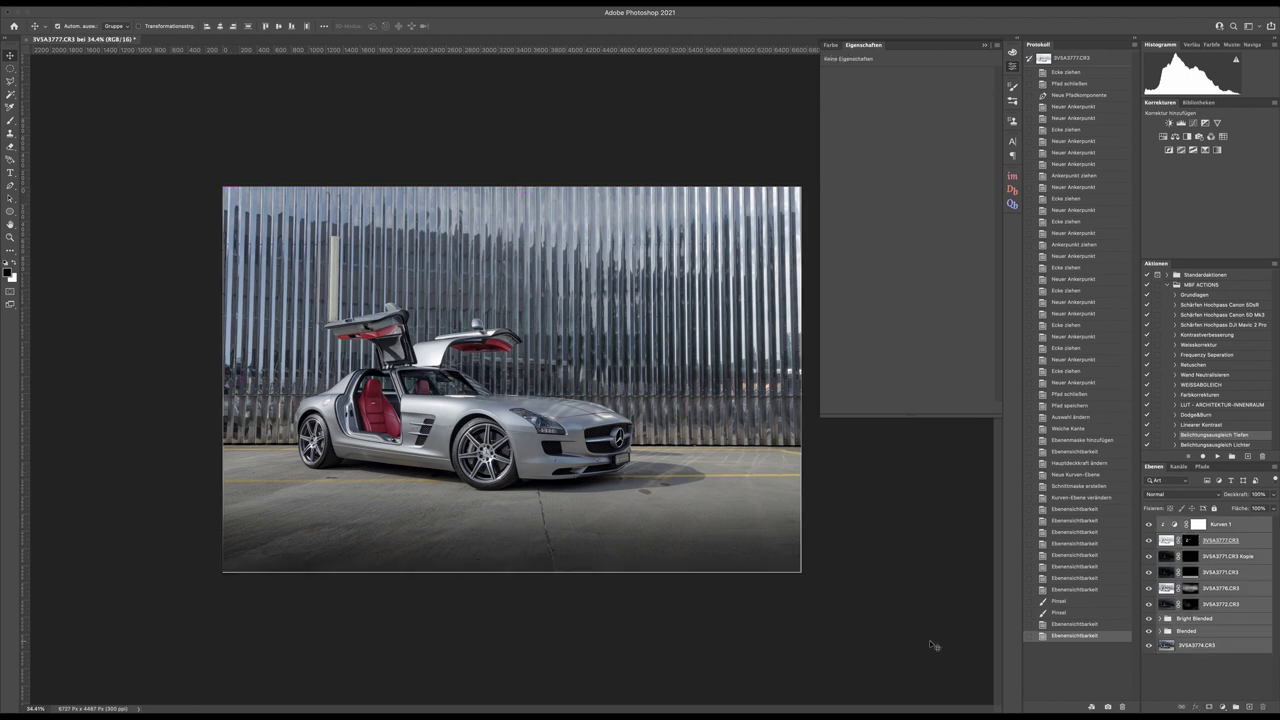
{"action": "key", "text": "super+g"}
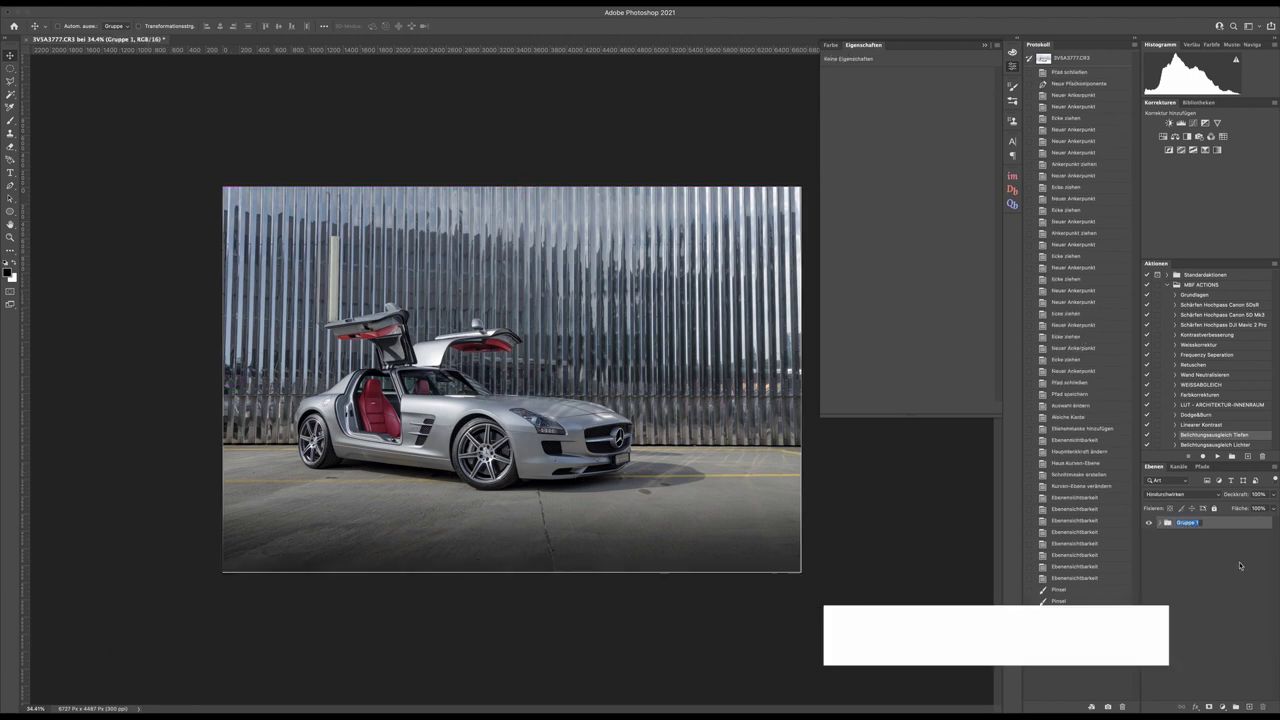
{"action": "double_click", "coordinate": [1186, 522]}
{"action": "type", "text": "Base"}
{"action": "key", "text": "Return"}
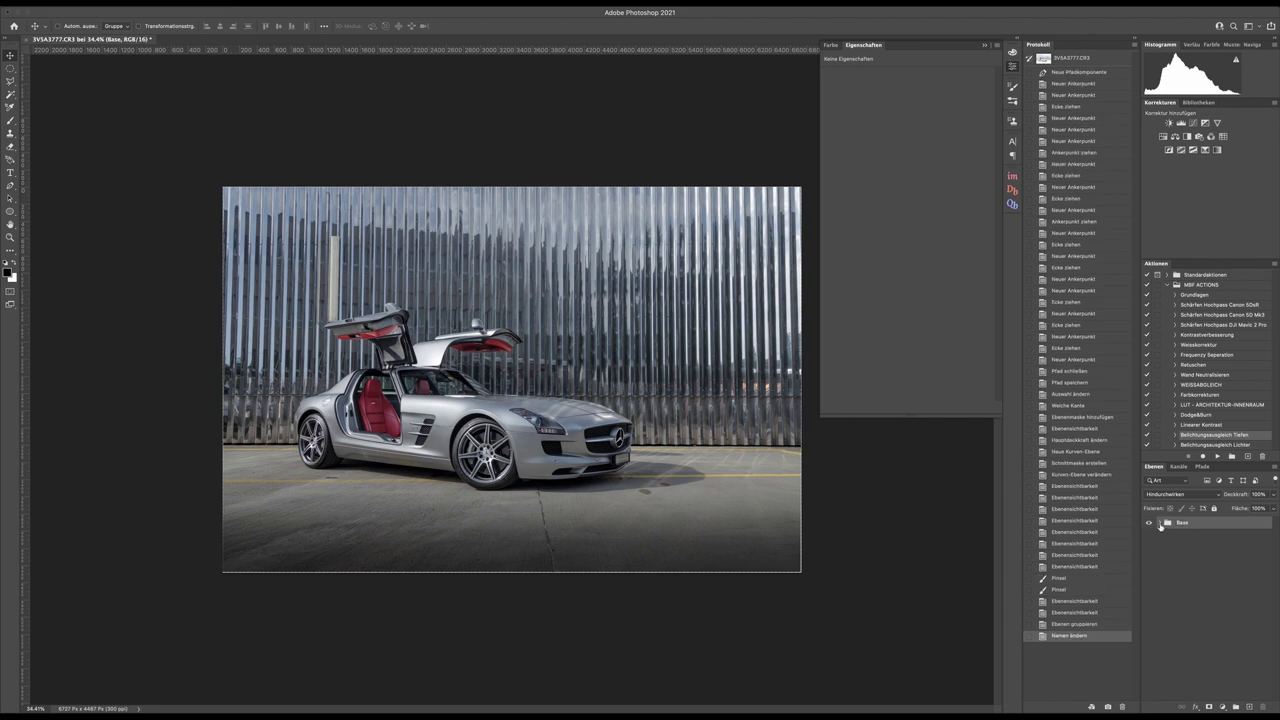
{"action": "left_click", "coordinate": [1160, 522]}
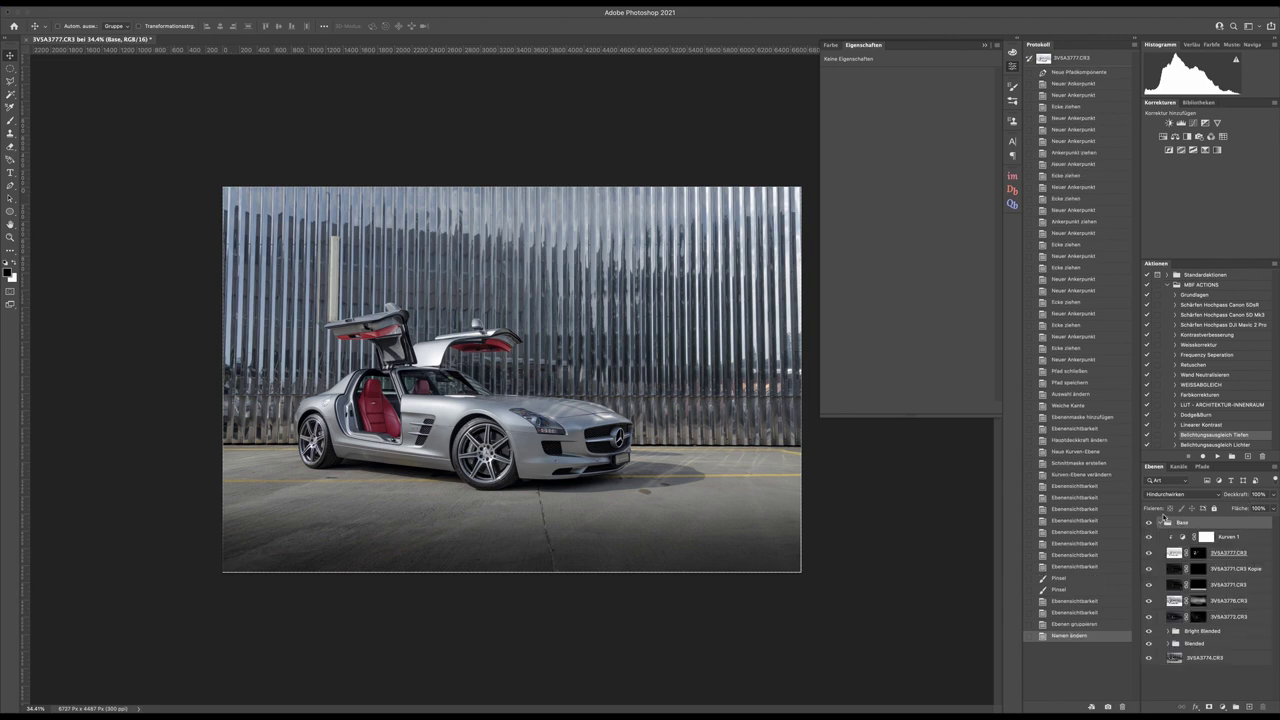
{"action": "left_click", "coordinate": [1160, 522]}
{"action": "left_click", "coordinate": [1195, 602]}
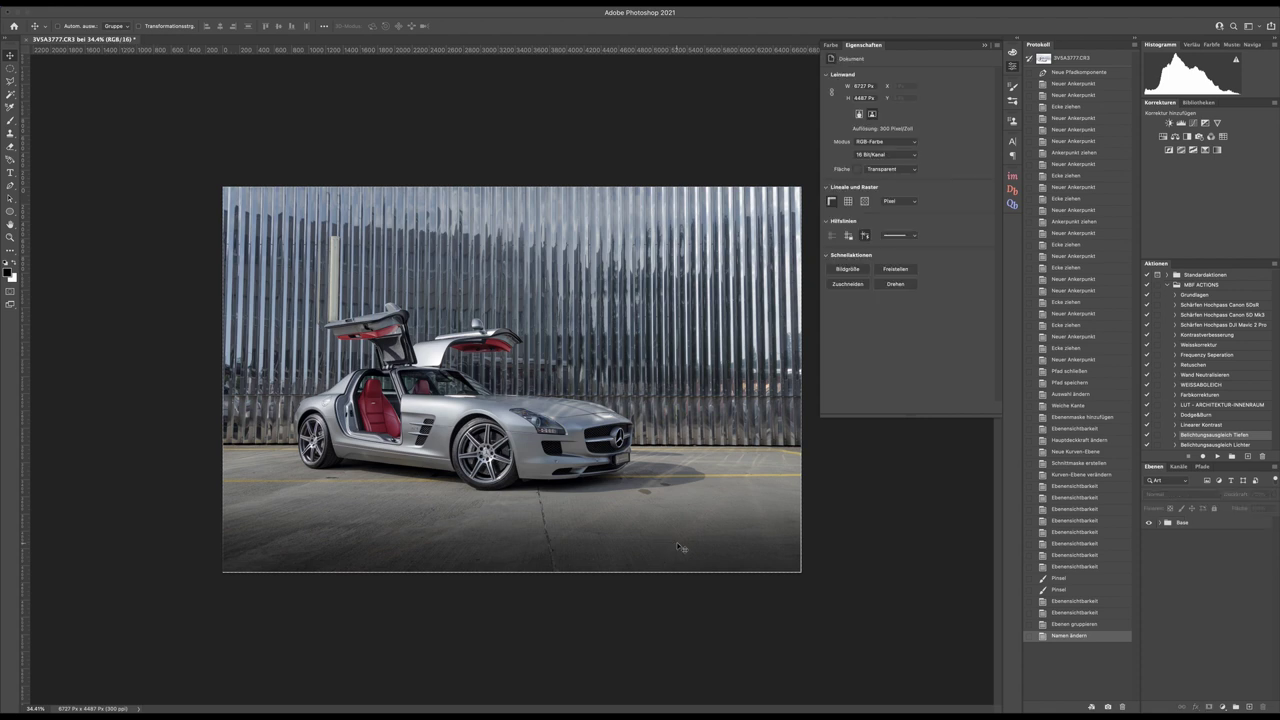
{"action": "left_click", "coordinate": [518, 456]}
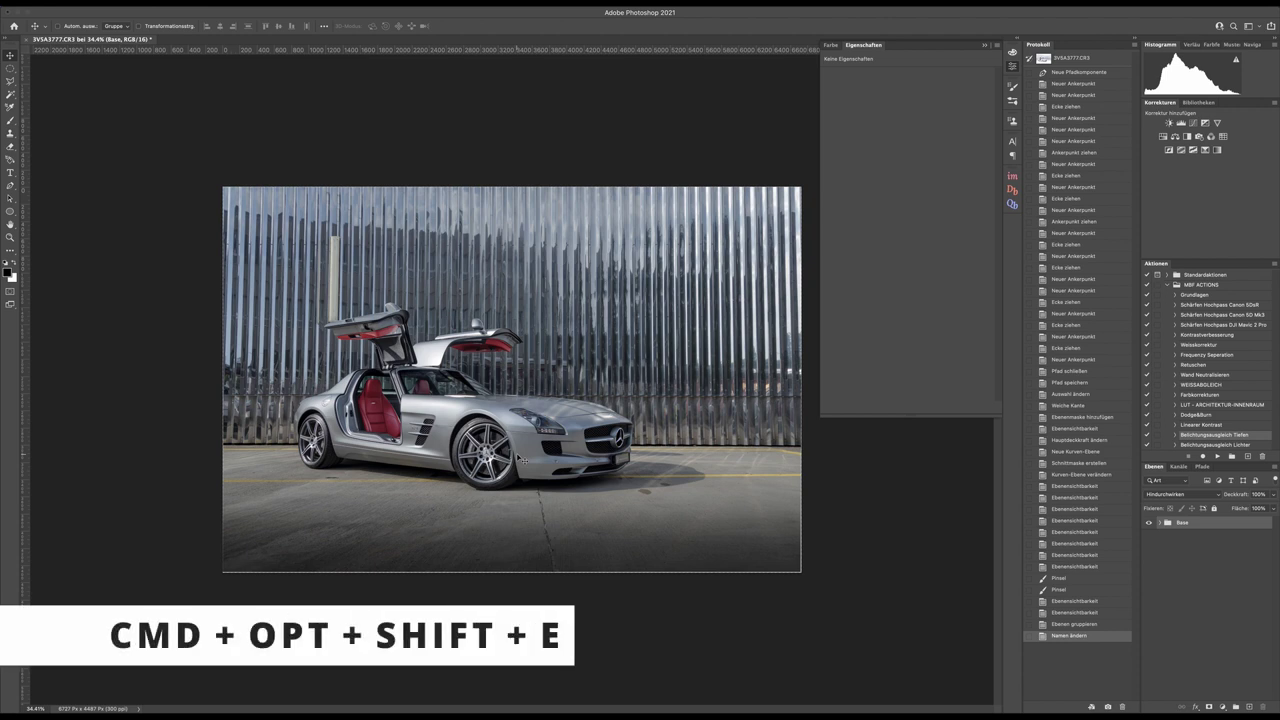
Step: Stamp all visible layers into a new merged layer above the Base group and compare with the group hidden and shown
{"action": "key", "text": "ctrl+alt+shift+e"}
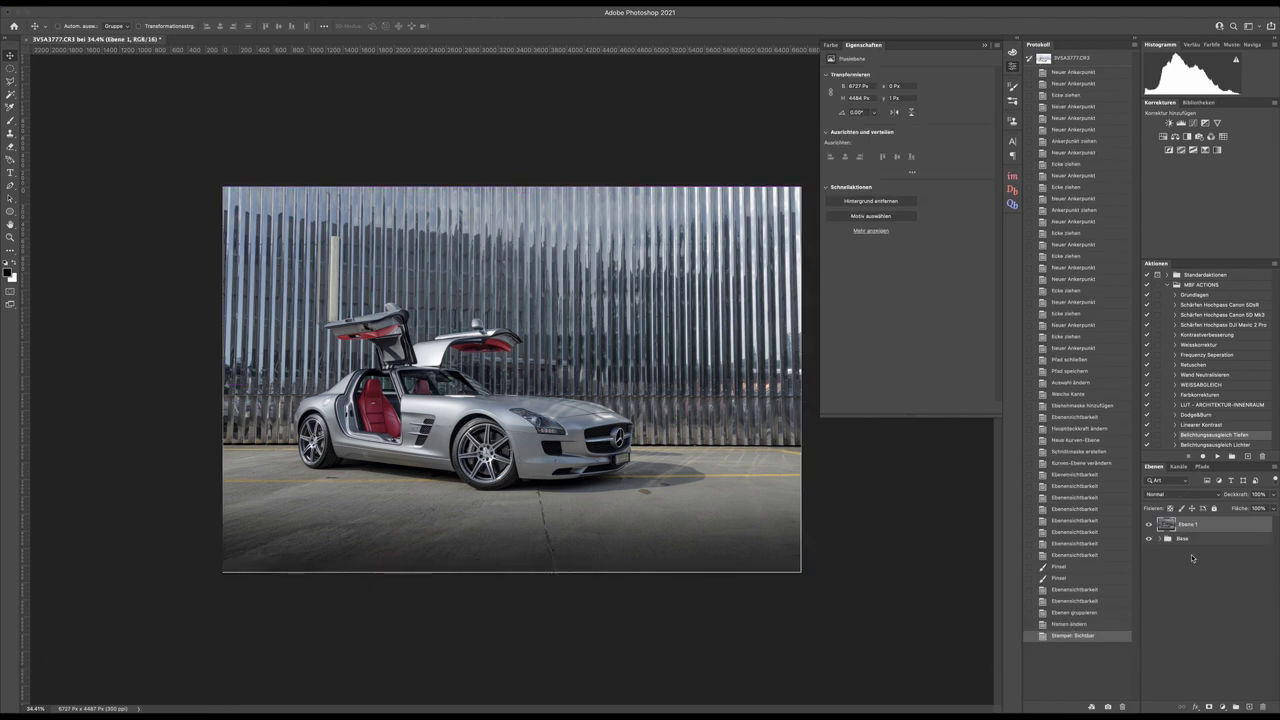
{"action": "left_click", "coordinate": [1148, 539]}
{"action": "left_click", "coordinate": [1149, 540]}
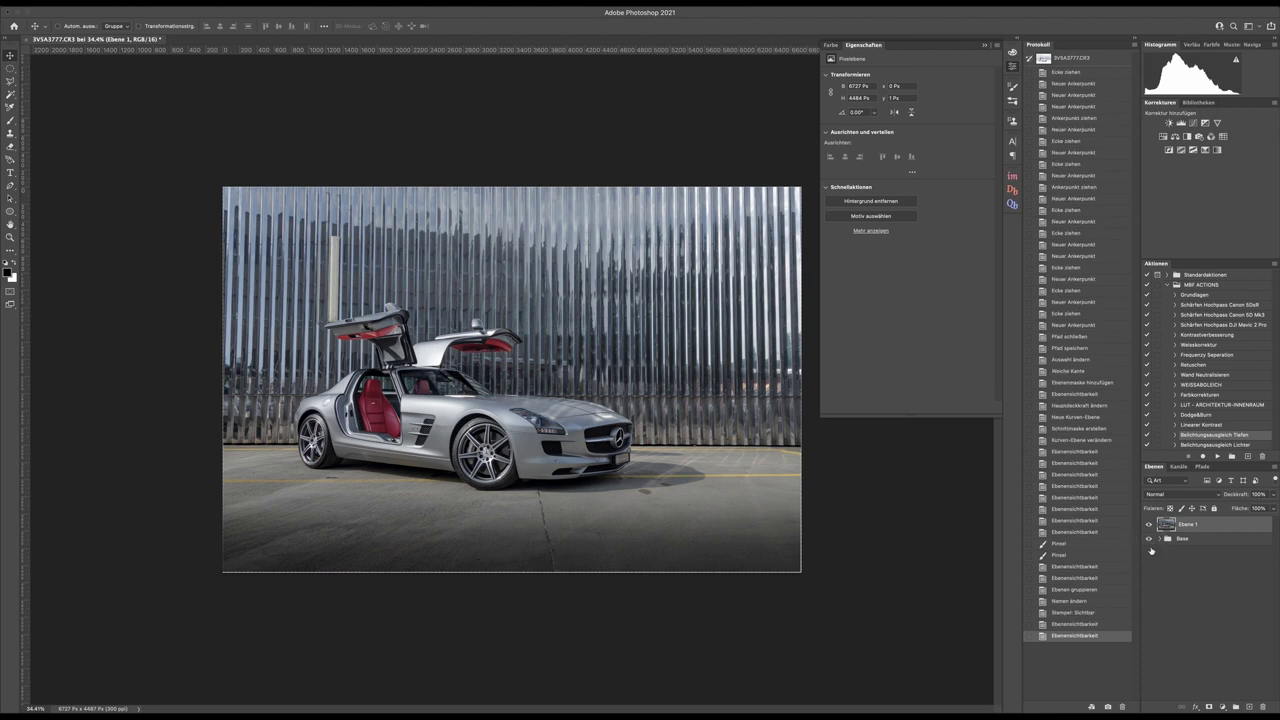
{"action": "left_click", "coordinate": [1149, 540]}
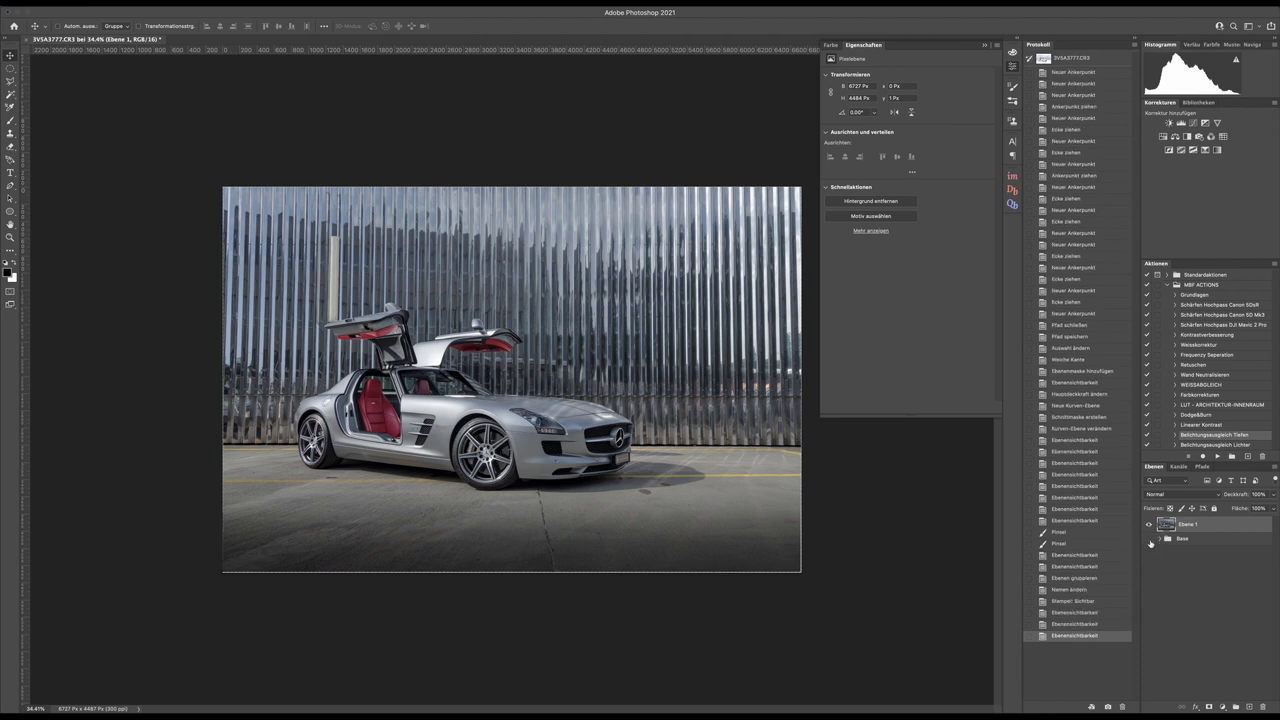
{"action": "left_click", "coordinate": [1149, 540]}
Step: Duplicate the merged layer and check the image with the copy hidden and shown
{"action": "key", "text": "super+j"}
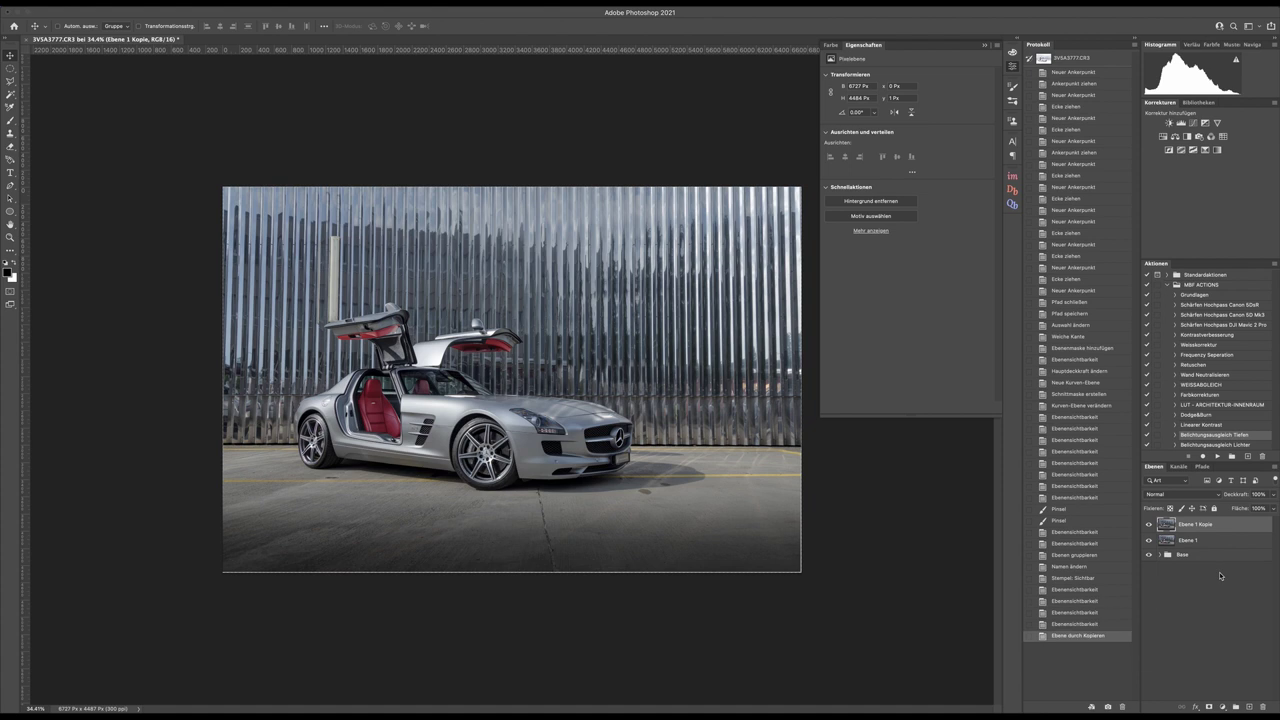
{"action": "left_click", "coordinate": [1149, 525]}
{"action": "left_click", "coordinate": [1149, 540]}
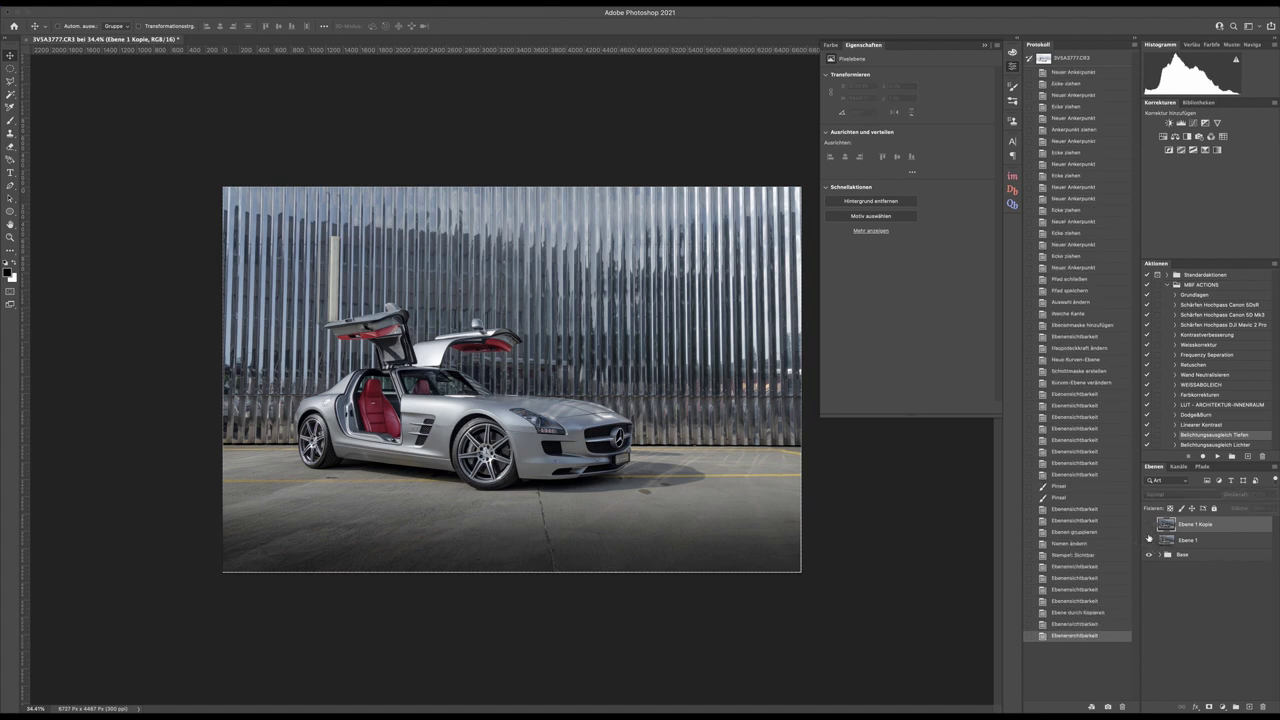
{"action": "left_click", "coordinate": [1149, 525]}
{"action": "left_click", "coordinate": [1149, 540]}
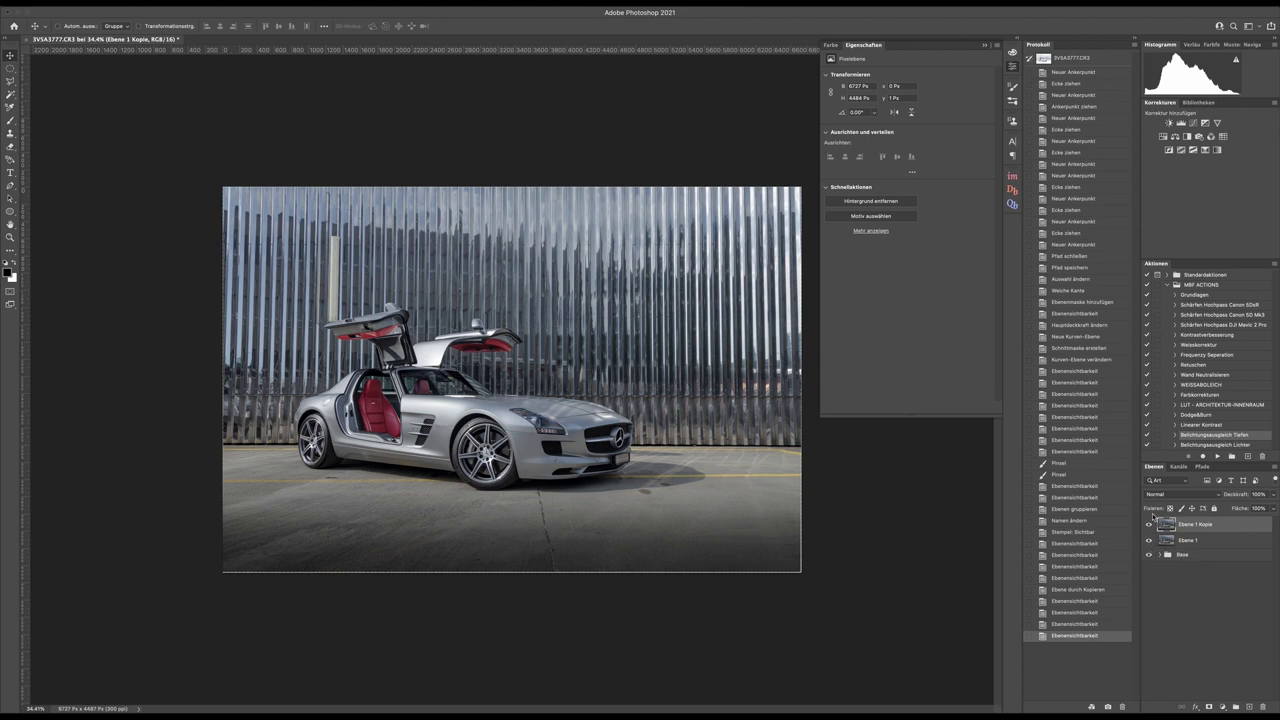
Step: Rename the lower merged layer Background
{"action": "double_click", "coordinate": [1188, 540]}
{"action": "type", "text": "B"}
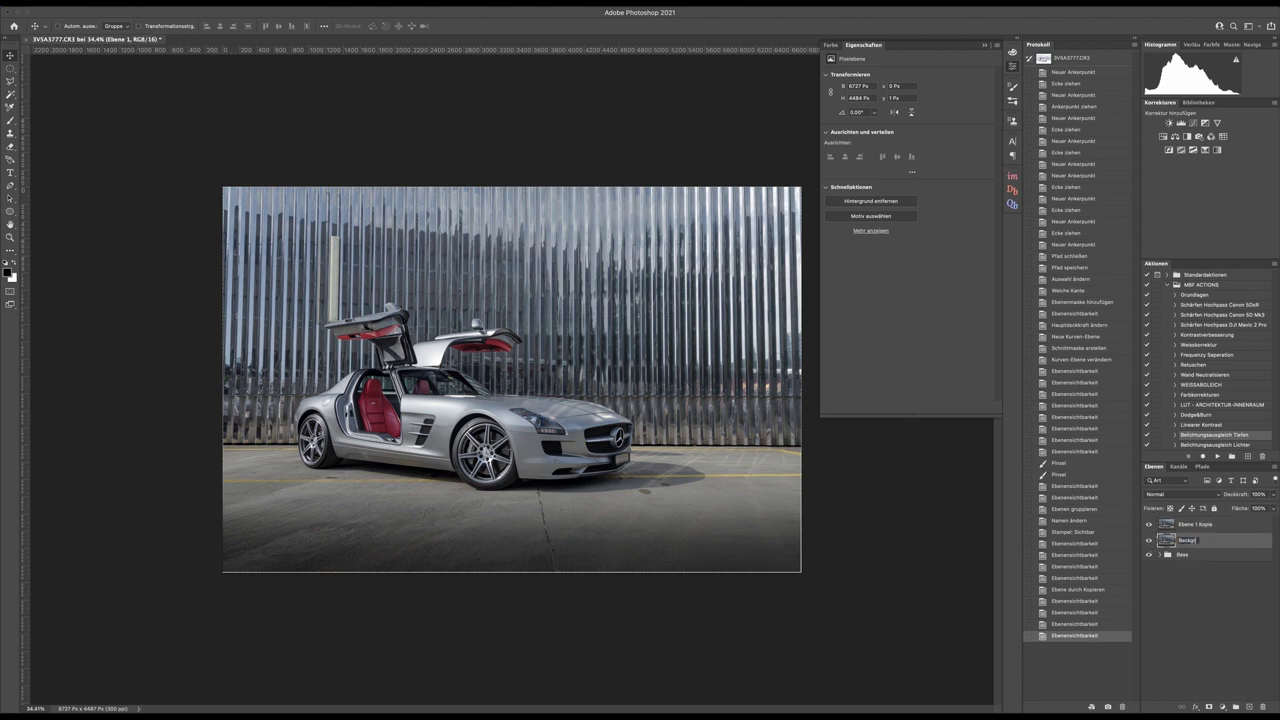
{"action": "type", "text": "ackground"}
{"action": "key", "text": "Return"}
Step: Rename the upper merged copy Car and hide the Background layer
{"action": "double_click", "coordinate": [1200, 524]}
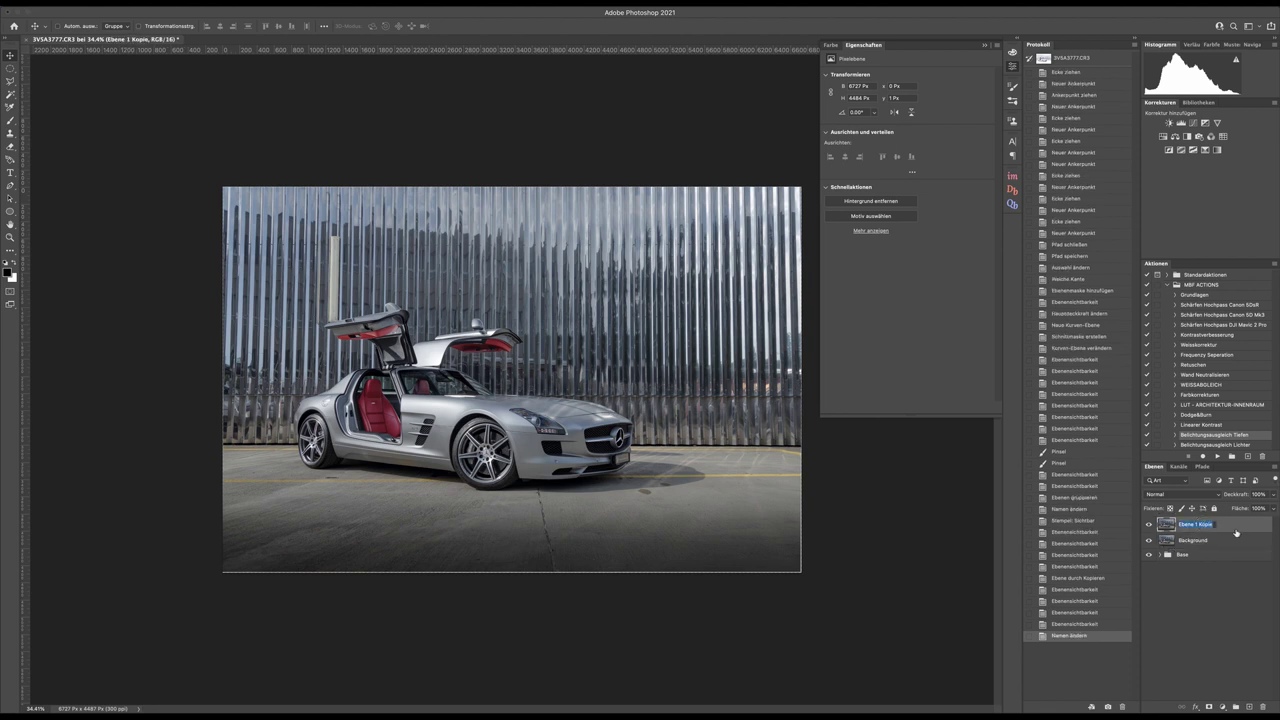
{"action": "type", "text": "Car"}
{"action": "key", "text": "Return"}
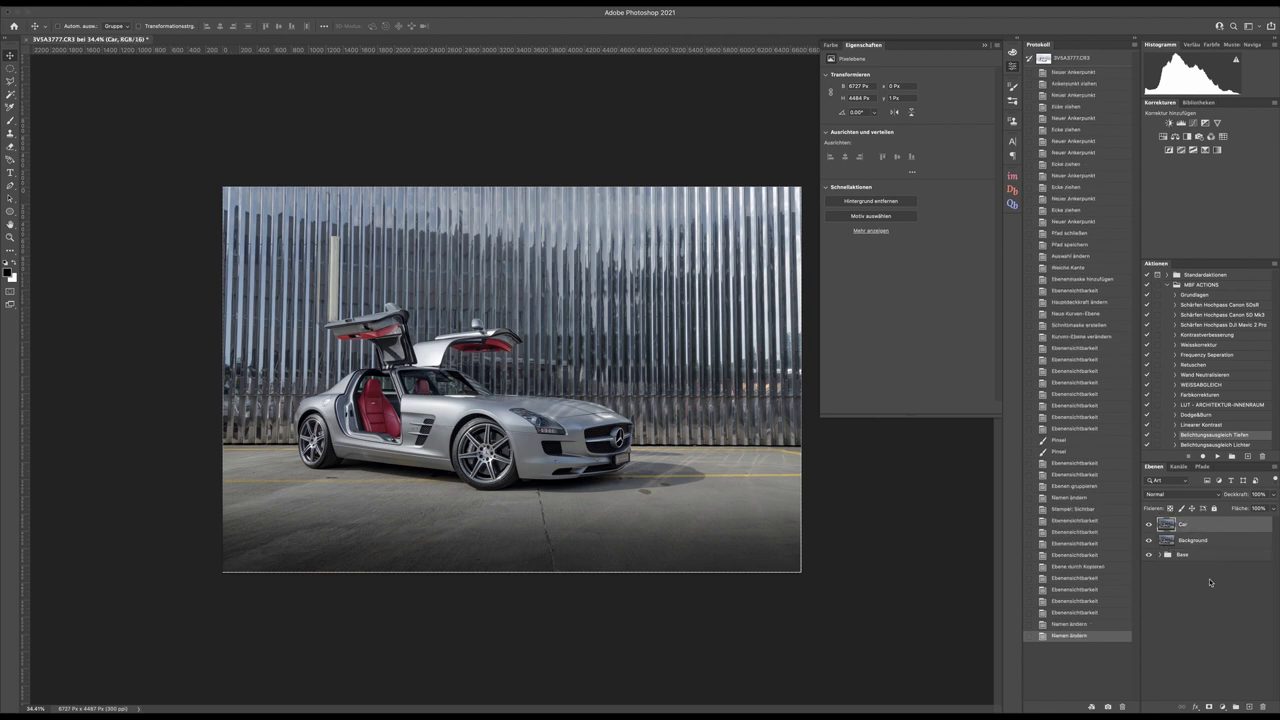
{"action": "left_click", "coordinate": [1149, 541]}
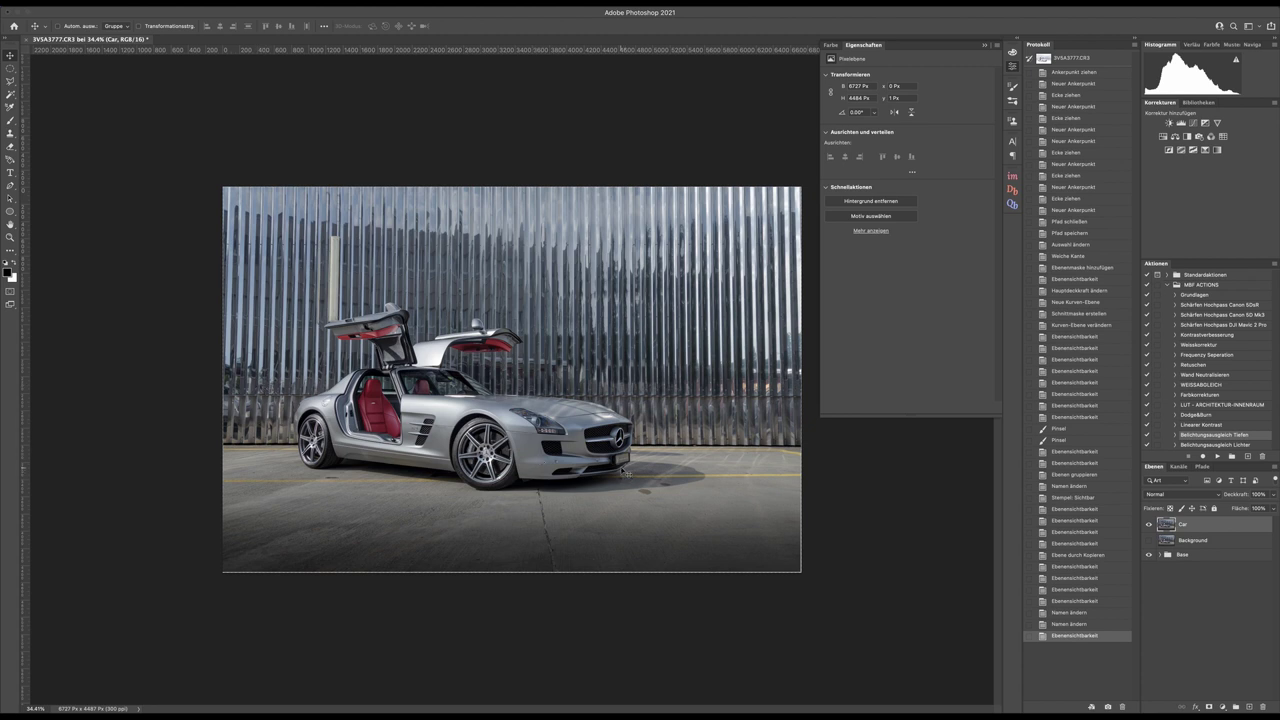
Step: Start a Pen path on the Car layer at the near door strut's base and trace the roof edge towards the rear
{"action": "key", "text": "p"}
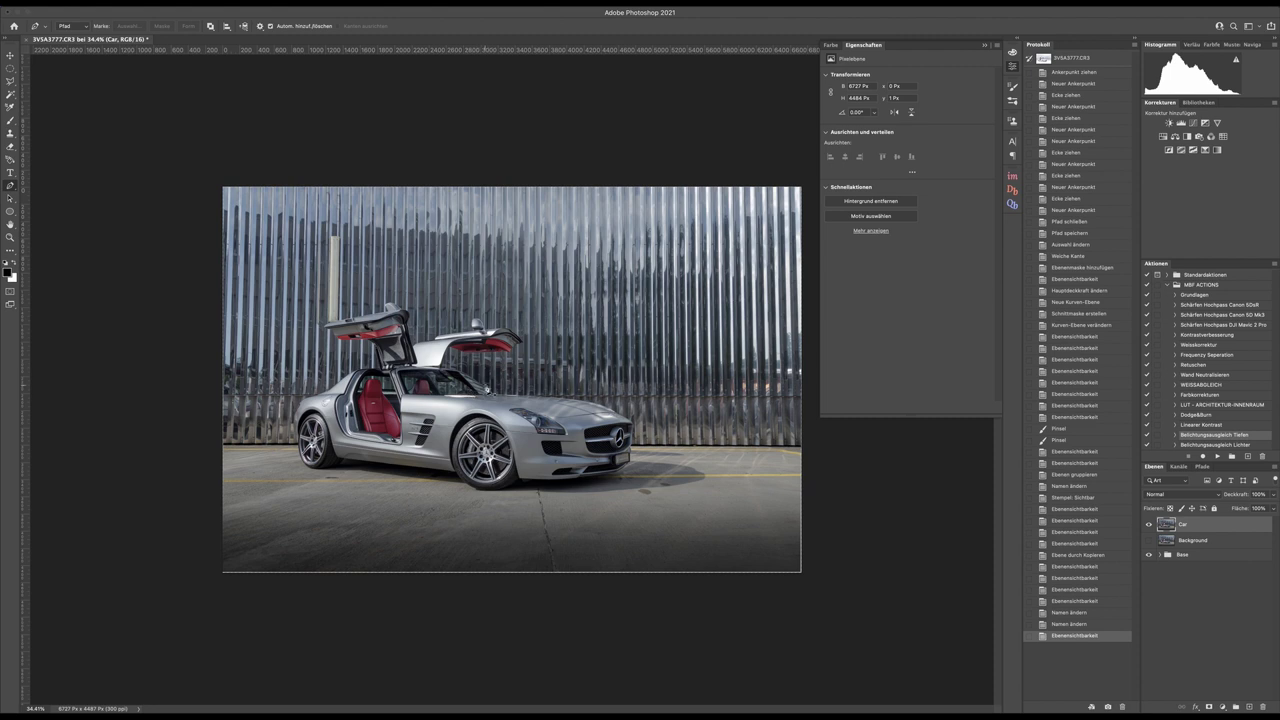
{"action": "scroll", "coordinate": [447, 376], "scroll_direction": "up", "scroll_amount": 3}
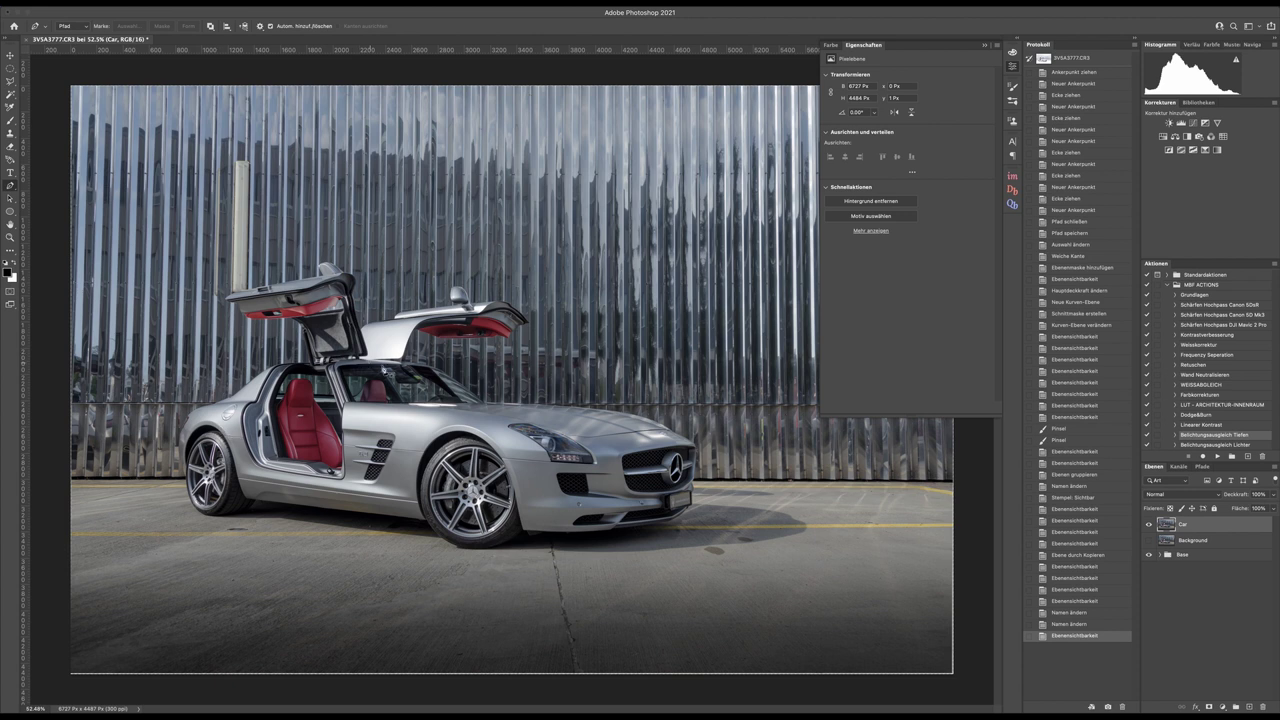
{"action": "scroll", "coordinate": [403, 366], "scroll_direction": "up", "scroll_amount": 8}
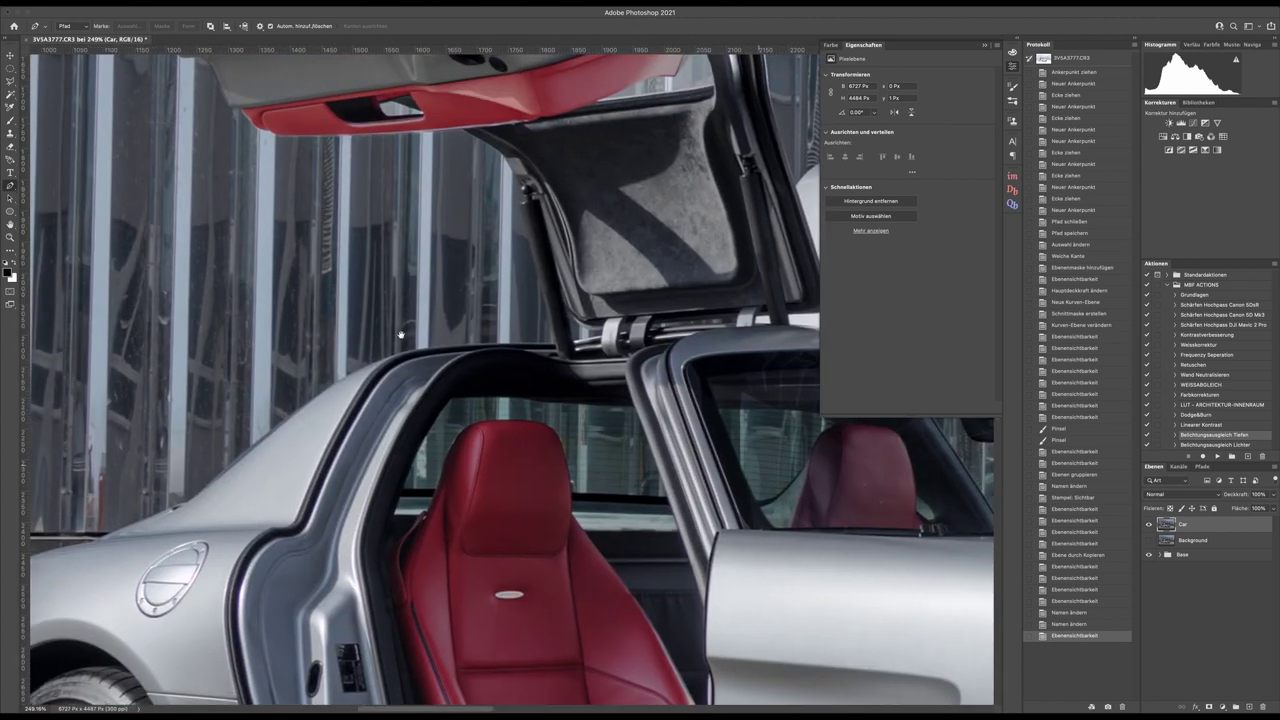
{"action": "scroll", "coordinate": [505, 343], "scroll_direction": "up", "scroll_amount": 3}
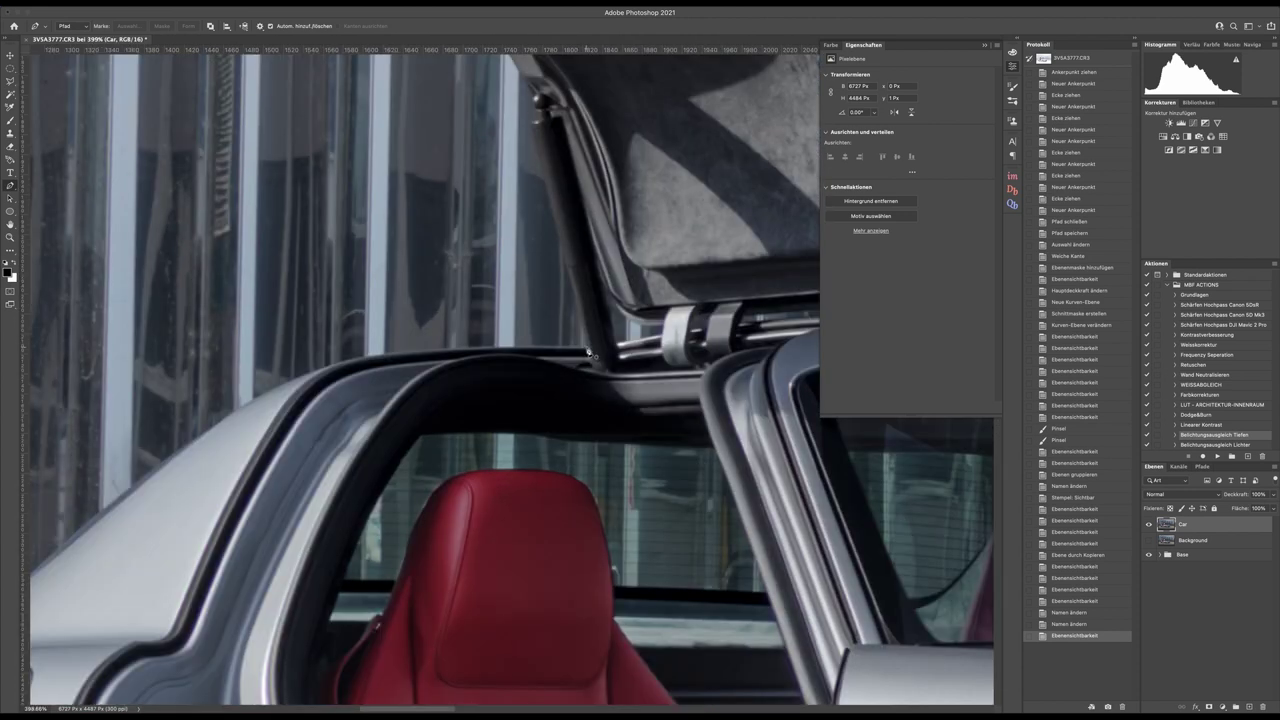
{"action": "left_click", "coordinate": [590, 351]}
{"action": "key", "text": "p"}
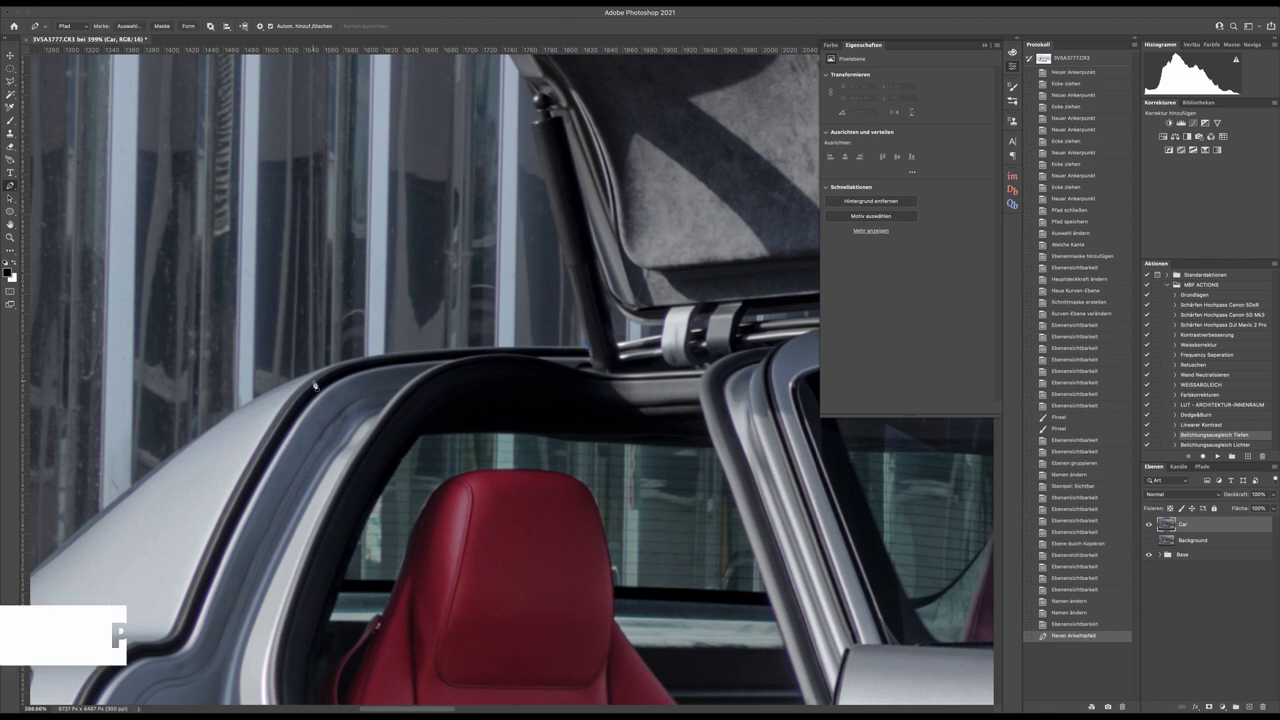
{"action": "left_click_drag", "start_coordinate": [357, 360], "coordinate": [294, 373]}
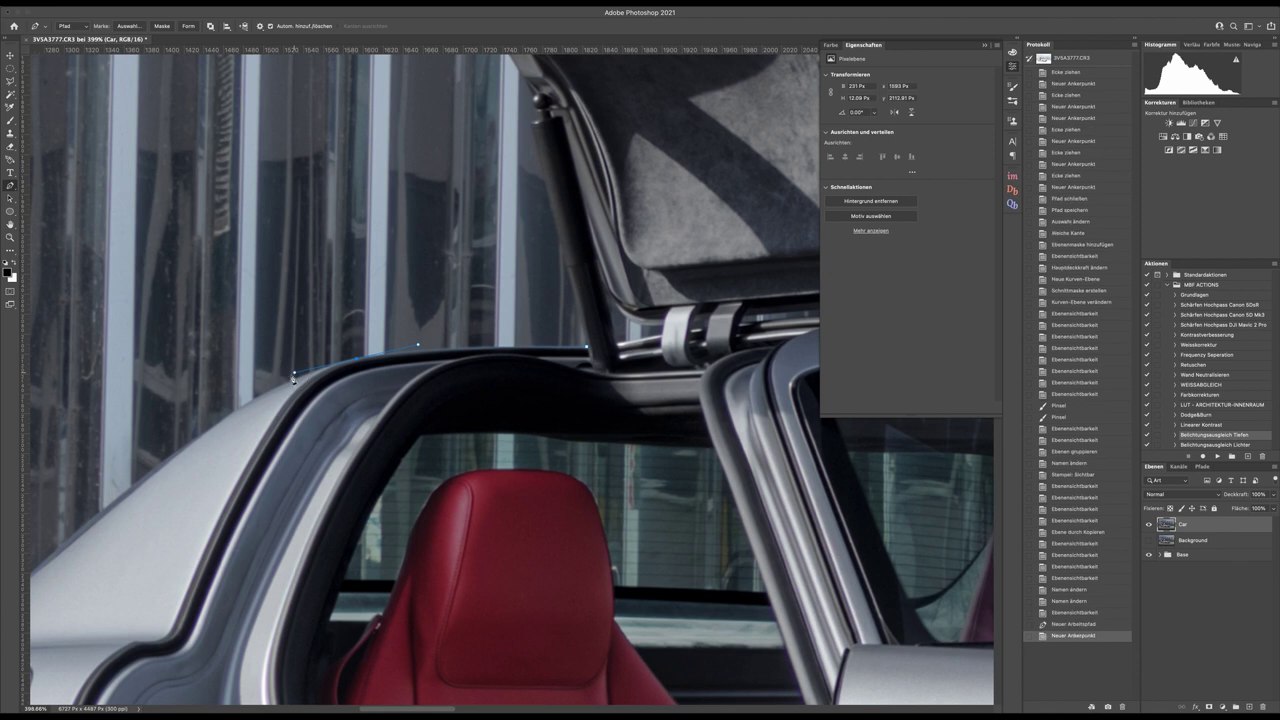
{"action": "left_click_drag", "start_coordinate": [220, 416], "coordinate": [191, 451]}
{"action": "left_click_drag", "start_coordinate": [412, 423], "coordinate": [626, 390]}
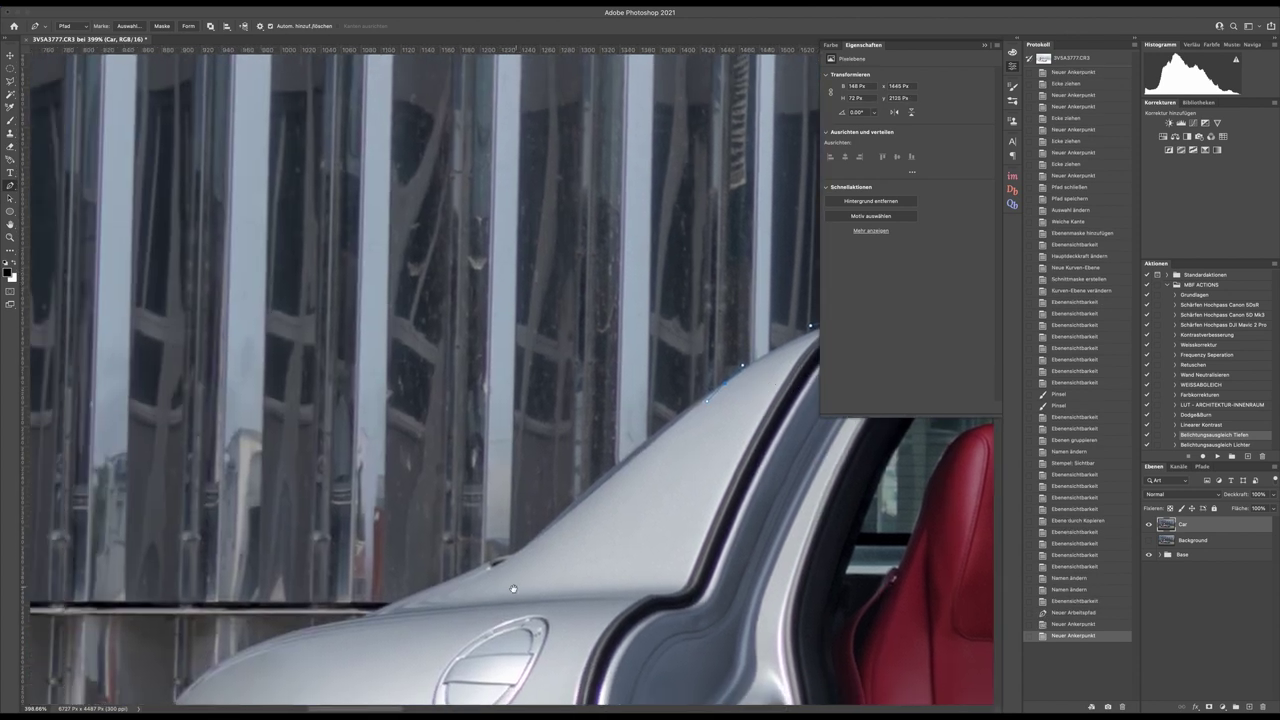
Step: Continue the car's Pen path down the sloping rear pillar to the rear deck, adjusting the curve handles to the edge
{"action": "left_click_drag", "start_coordinate": [551, 539], "coordinate": [477, 560]}
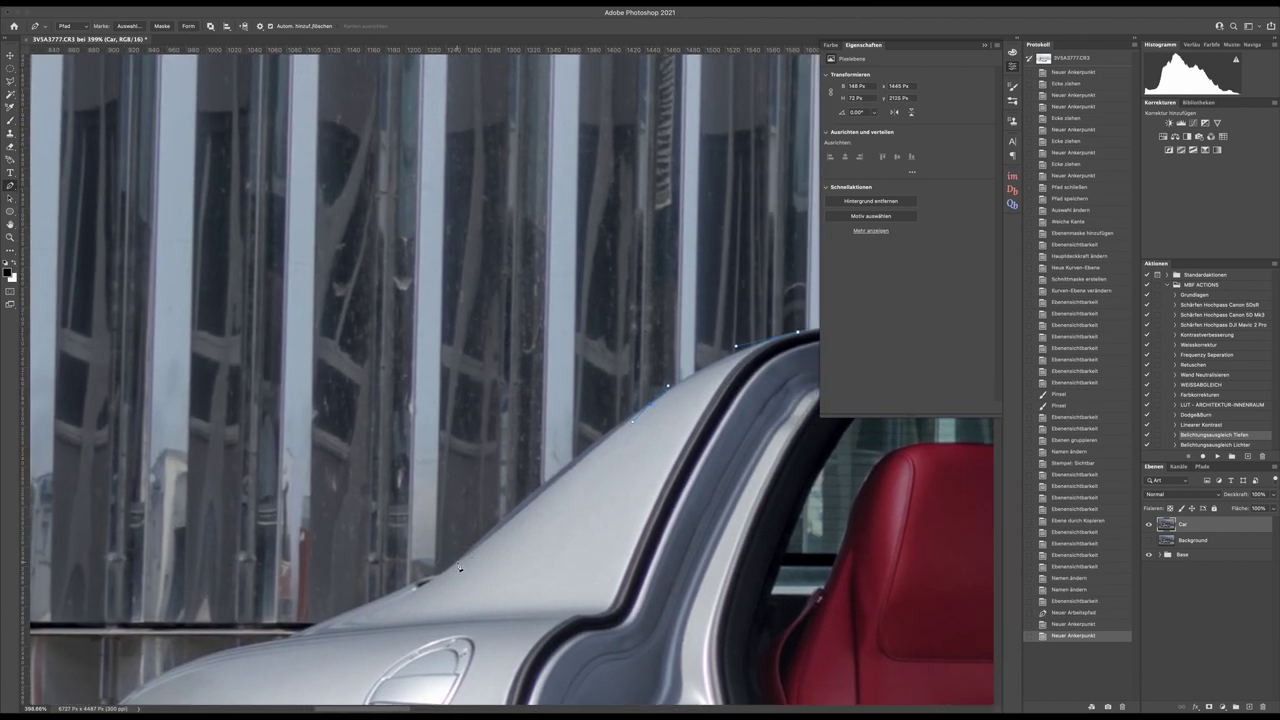
{"action": "left_click", "coordinate": [460, 566]}
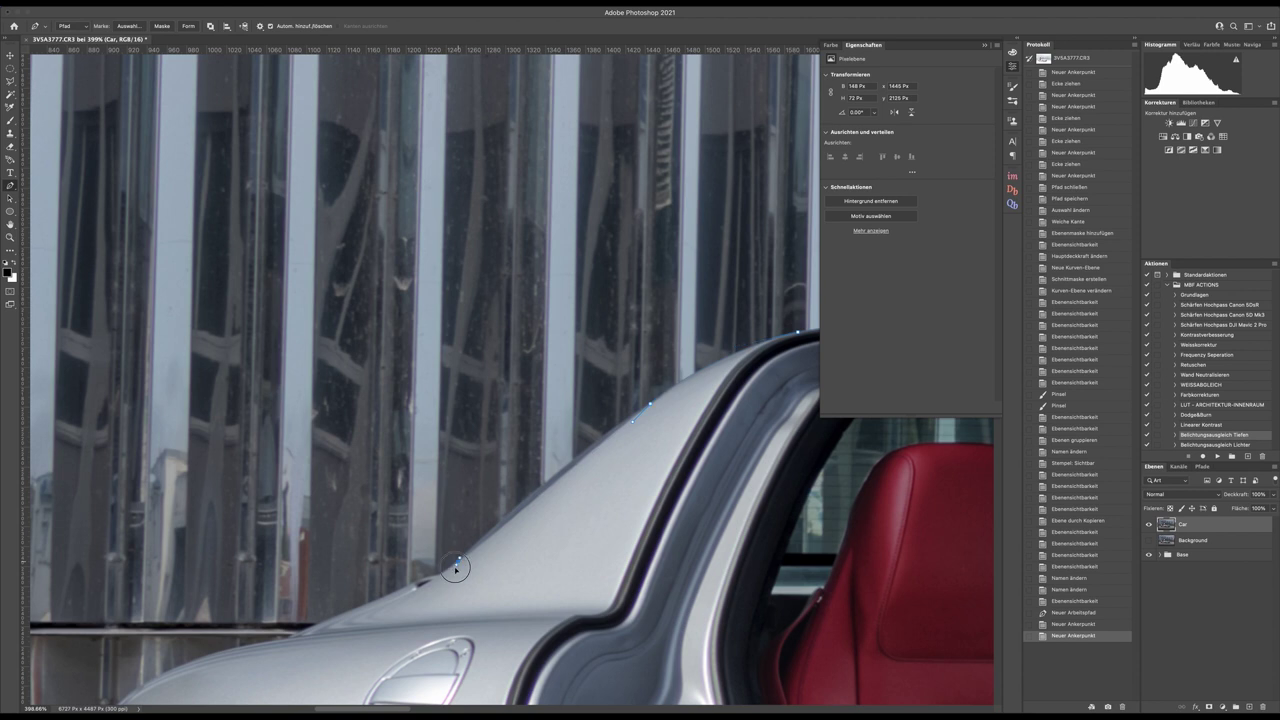
{"action": "left_click", "coordinate": [415, 607]}
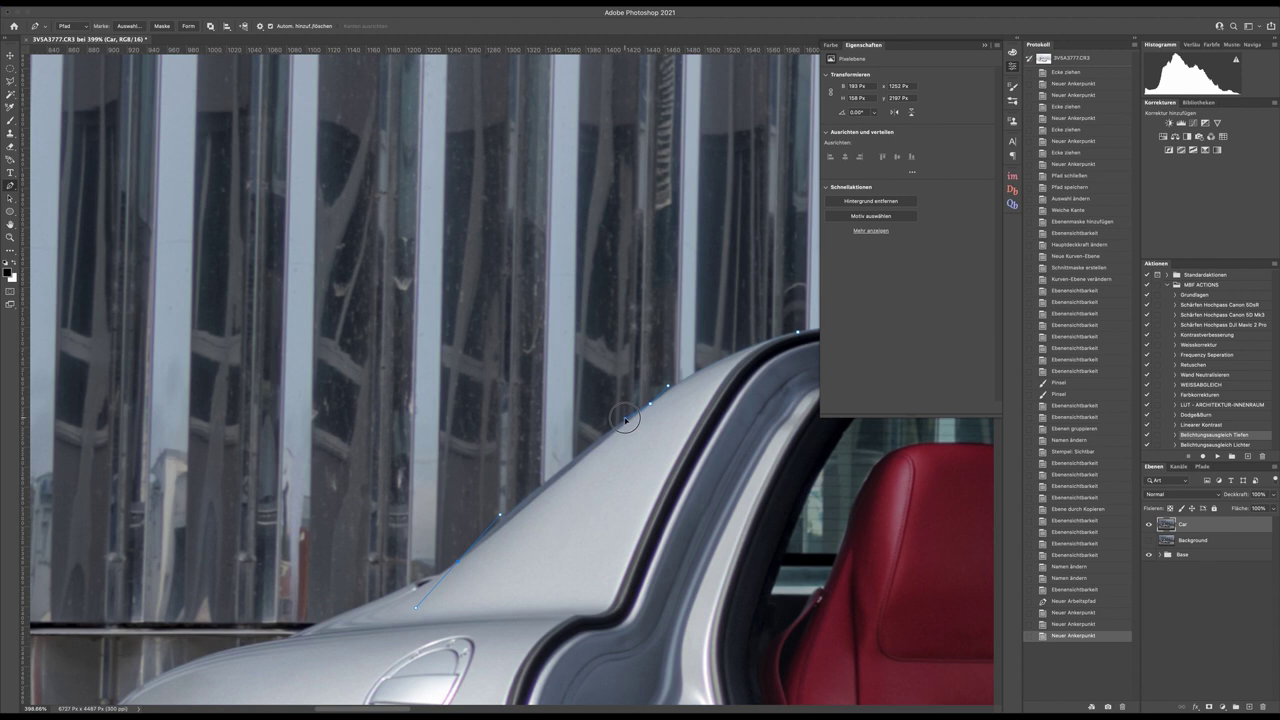
{"action": "left_click_drag", "start_coordinate": [625, 420], "coordinate": [625, 419]}
{"action": "left_click_drag", "start_coordinate": [373, 600], "coordinate": [426, 518]}
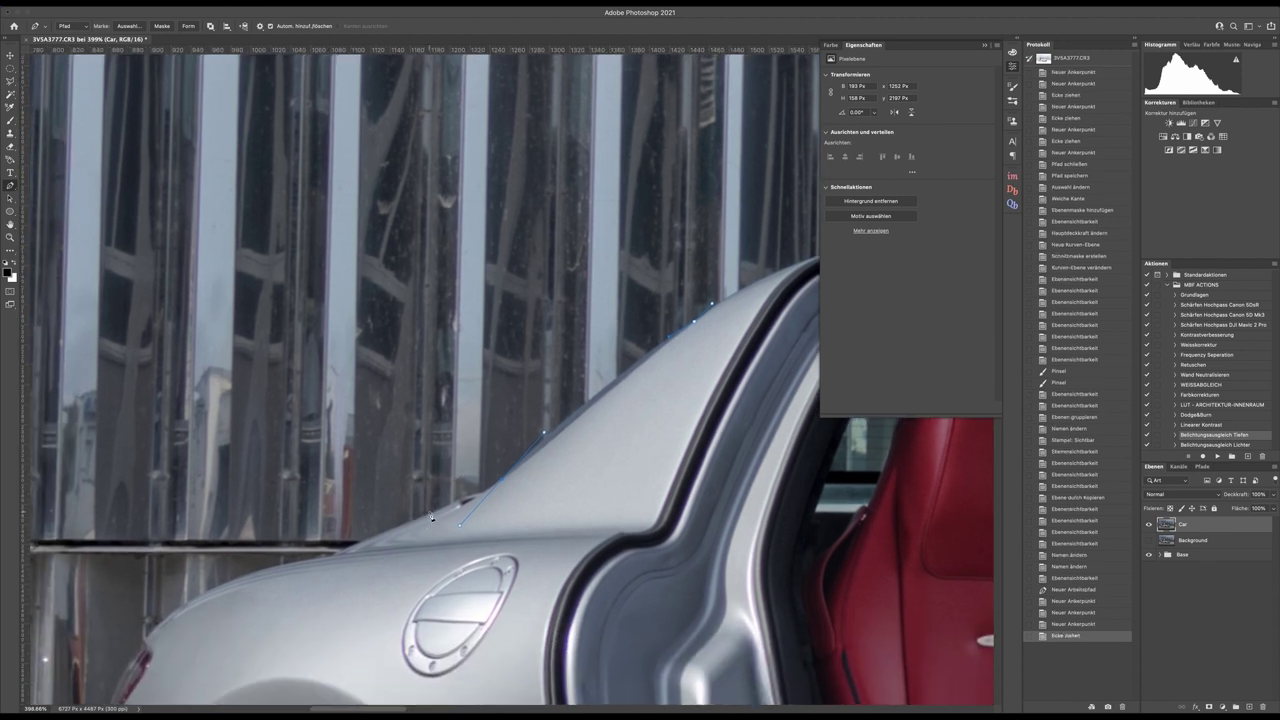
{"action": "left_click_drag", "start_coordinate": [451, 511], "coordinate": [530, 469]}
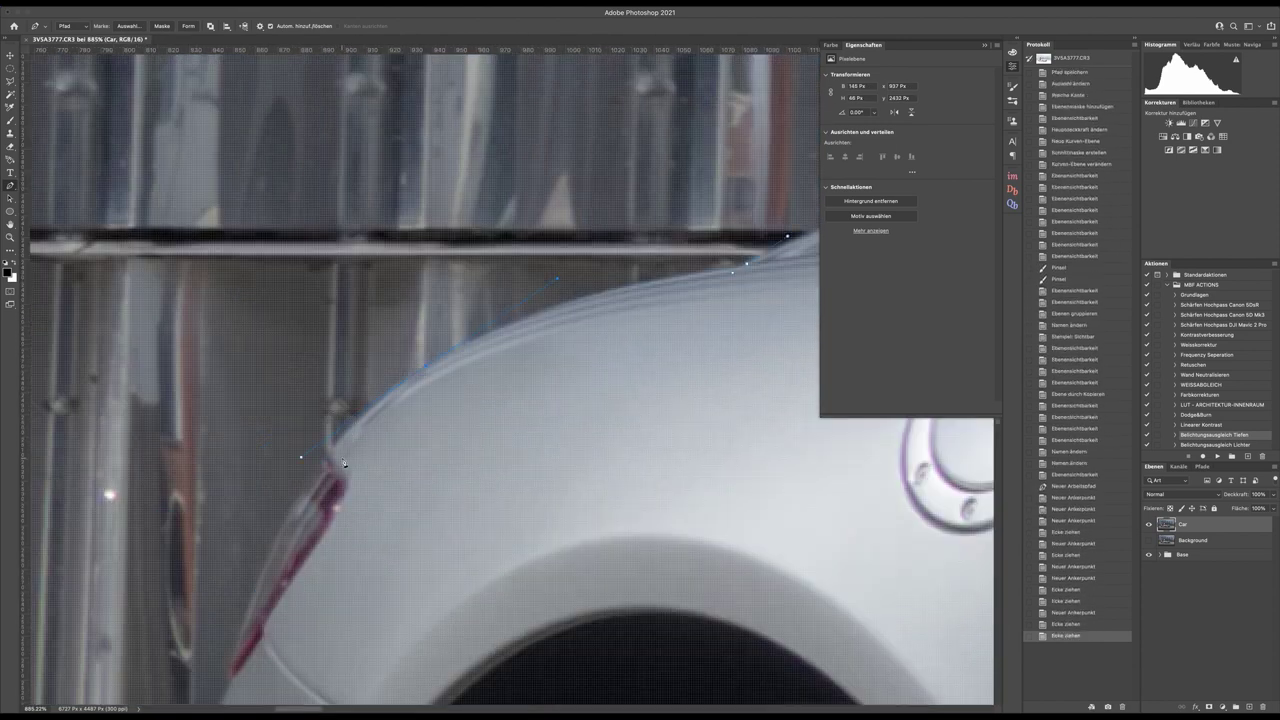
Step: Trace the path past the tail light, around the rear tyre and along the car's underside to the front wheel
{"action": "left_click", "coordinate": [348, 443]}
{"action": "left_click", "coordinate": [358, 102]}
{"action": "left_click_drag", "start_coordinate": [605, 580], "coordinate": [802, 642]}
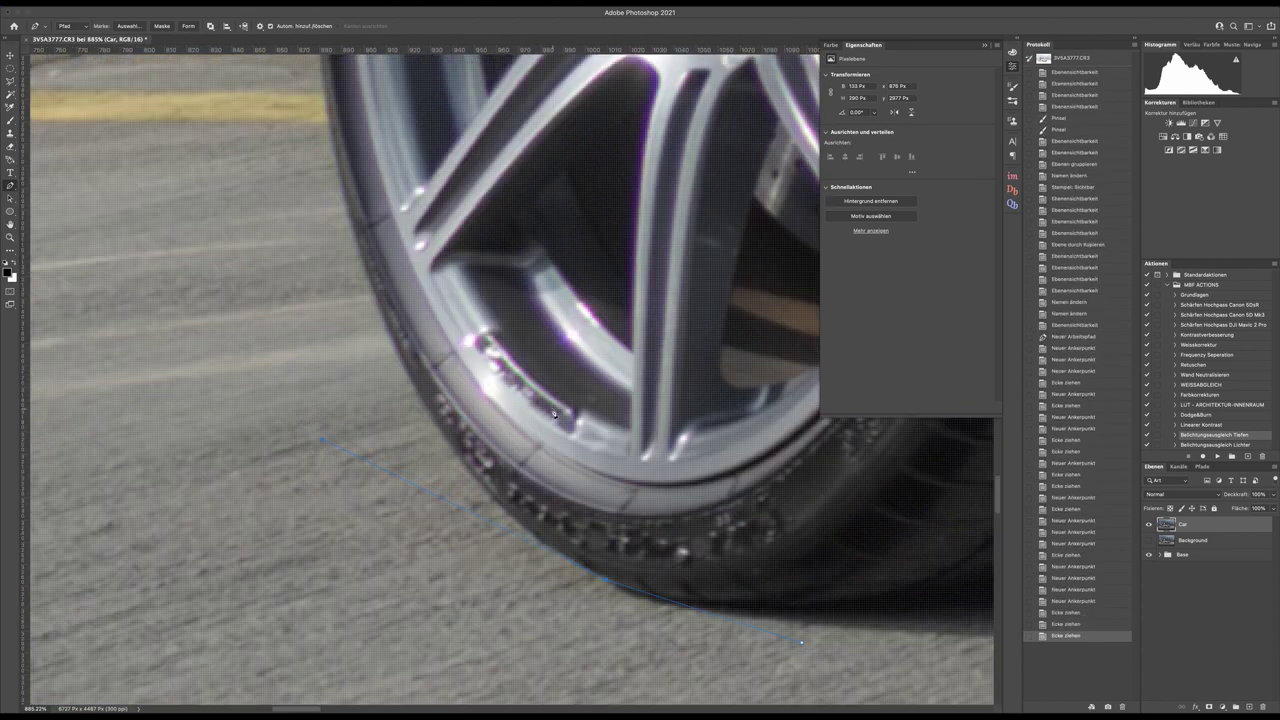
{"action": "left_click_drag", "start_coordinate": [597, 334], "coordinate": [614, 331]}
{"action": "left_click_drag", "start_coordinate": [553, 375], "coordinate": [601, 382]}
{"action": "left_click_drag", "start_coordinate": [543, 463], "coordinate": [573, 469]}
Step: Trace the front bumper's lower edge from behind the front tyre to the front lip below the number plate
{"action": "left_click_drag", "start_coordinate": [422, 423], "coordinate": [431, 425]}
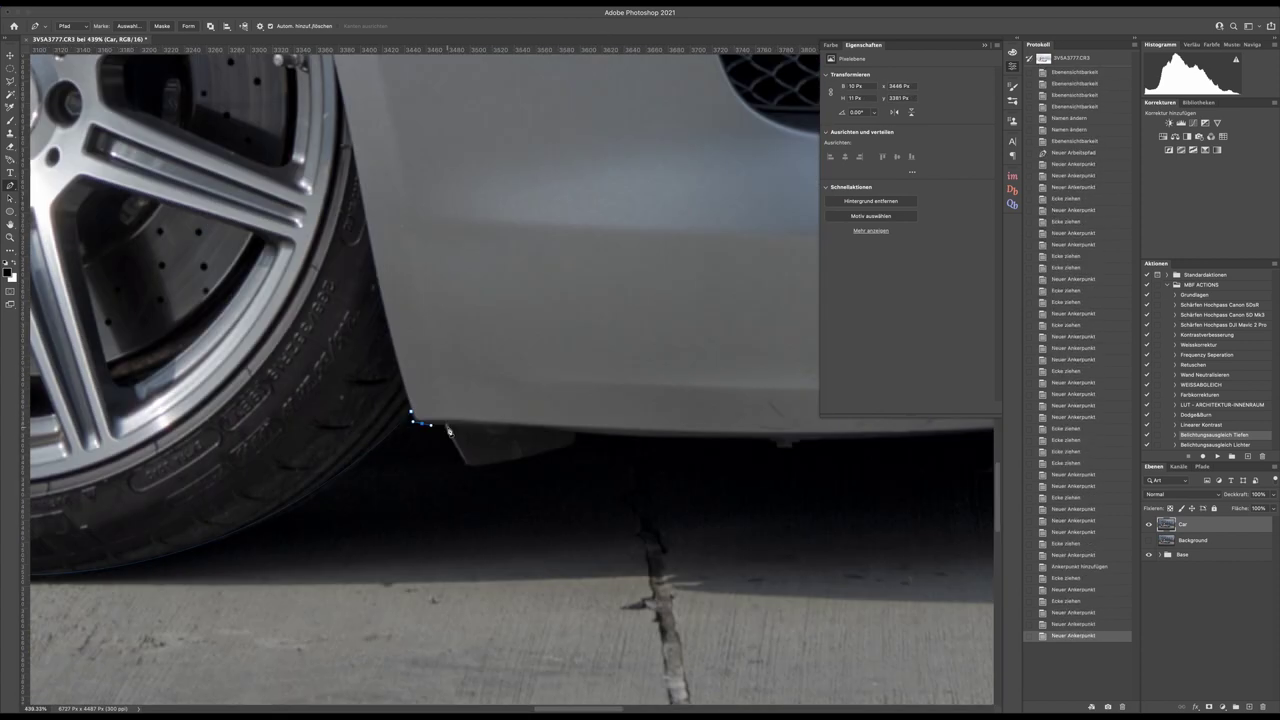
{"action": "left_click", "coordinate": [447, 425]}
{"action": "left_click", "coordinate": [468, 464]}
{"action": "left_click_drag", "start_coordinate": [637, 508], "coordinate": [869, 486]}
{"action": "left_click_drag", "start_coordinate": [151, 549], "coordinate": [175, 549]}
{"action": "left_click_drag", "start_coordinate": [723, 493], "coordinate": [745, 517]}
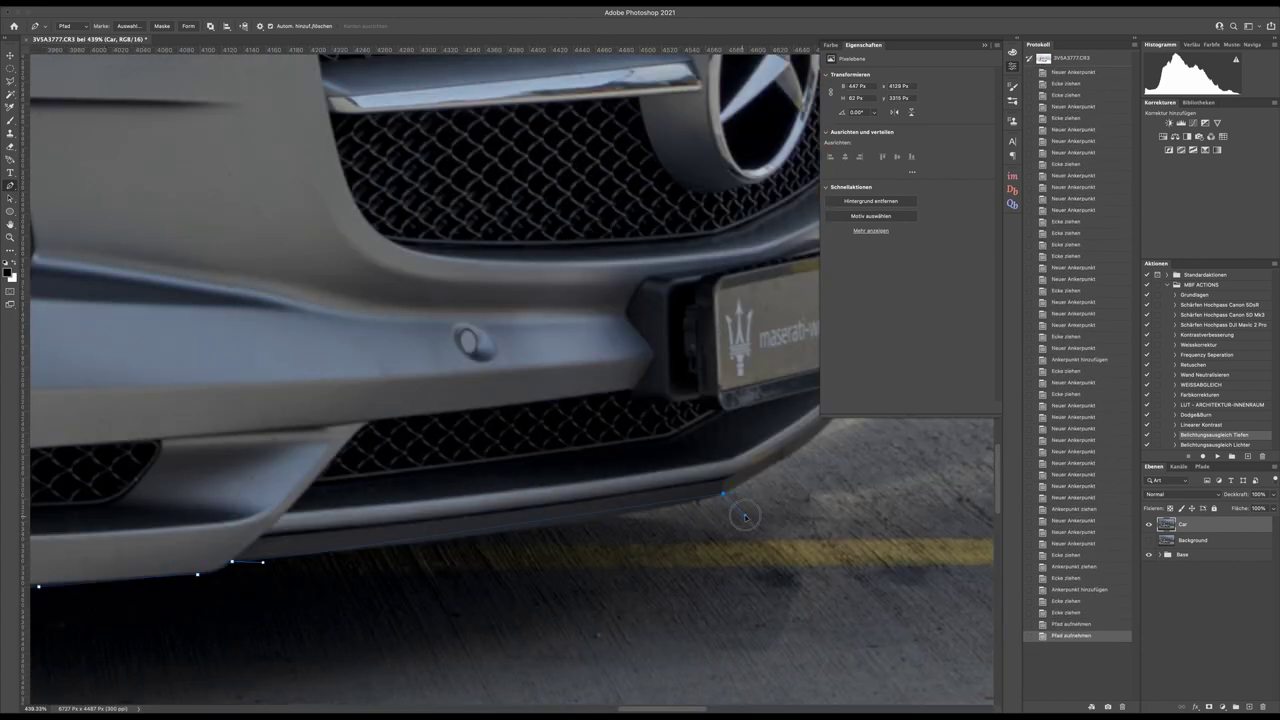
Step: Carry the path around the front lip's corner and the number plate to the bumper edge beside the grille
{"action": "left_click", "coordinate": [620, 577]}
{"action": "left_click", "coordinate": [163, 647]}
{"action": "left_click", "coordinate": [526, 529]}
{"action": "left_click", "coordinate": [554, 530]}
{"action": "left_click", "coordinate": [553, 430]}
{"action": "left_click", "coordinate": [573, 486]}
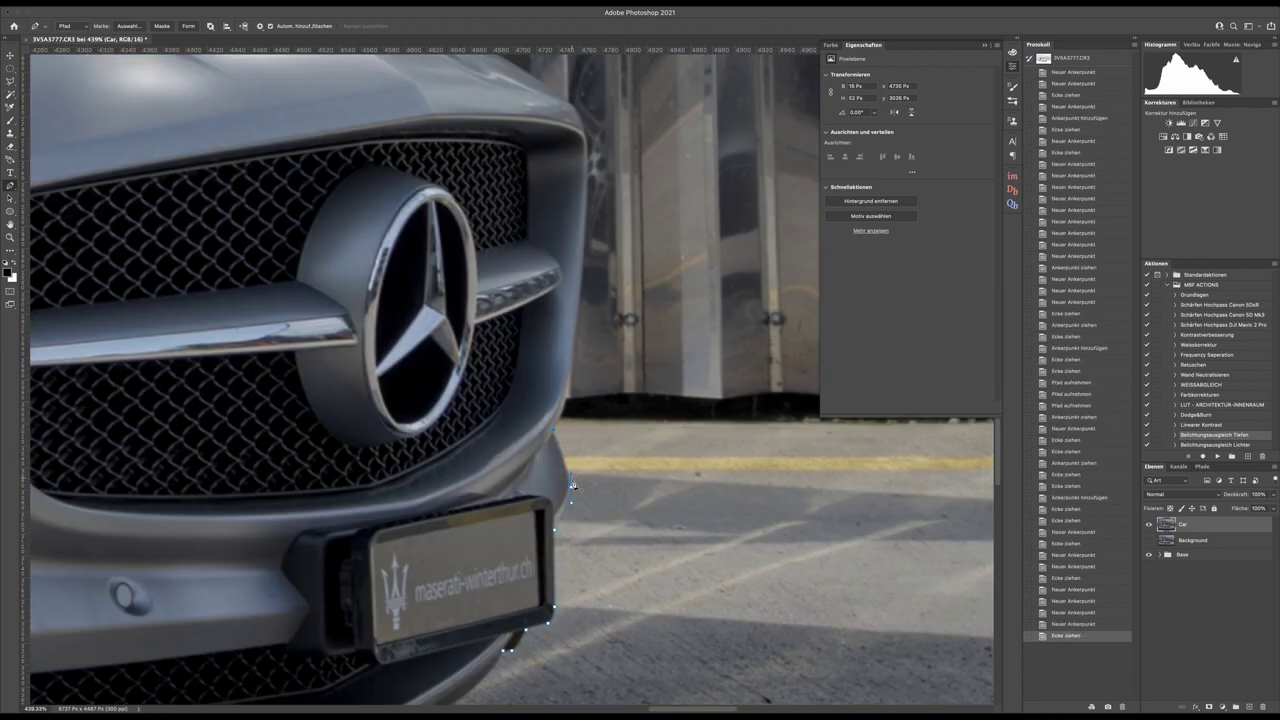
Step: Trace the bonnet's upper contour from the car's nose back to the base of the windscreen
{"action": "left_click_drag", "start_coordinate": [401, 355], "coordinate": [368, 349]}
{"action": "left_click_drag", "start_coordinate": [245, 389], "coordinate": [113, 374]}
{"action": "left_click_drag", "start_coordinate": [377, 404], "coordinate": [537, 416]}
{"action": "left_click_drag", "start_coordinate": [714, 471], "coordinate": [712, 468]}
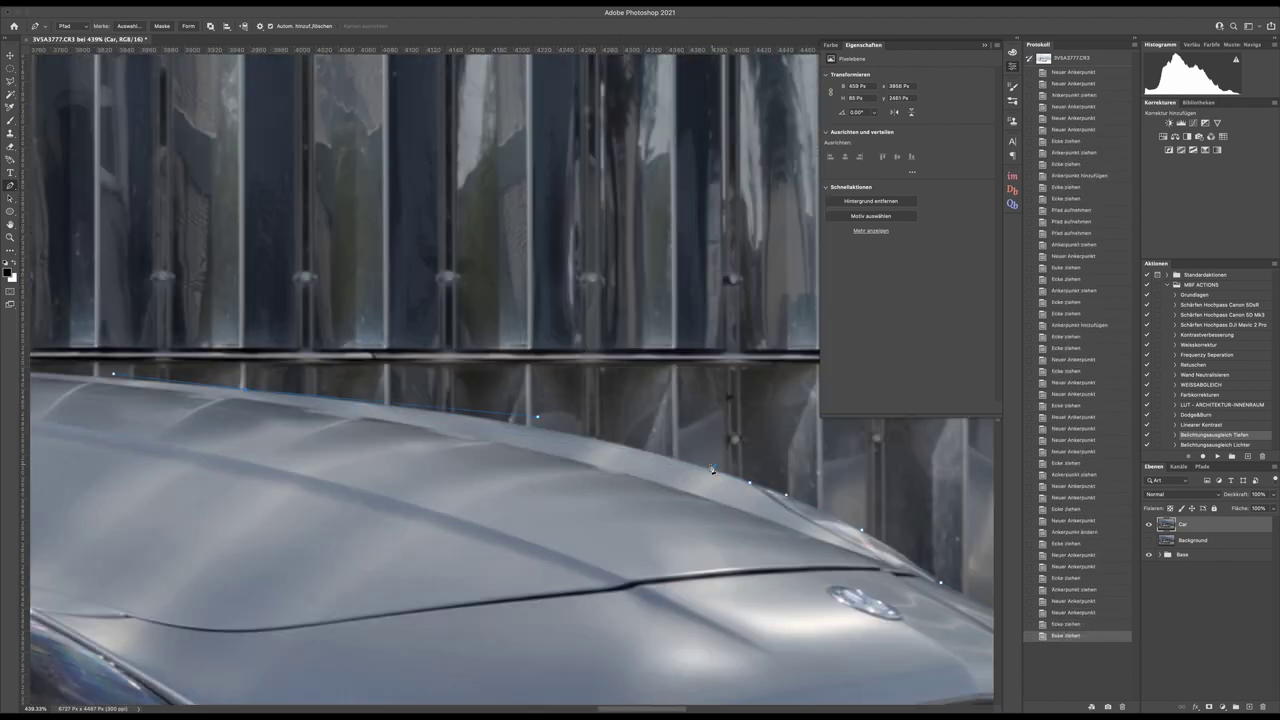
{"action": "left_click_drag", "start_coordinate": [245, 400], "coordinate": [815, 452]}
{"action": "left_click", "coordinate": [601, 463]}
{"action": "left_click_drag", "start_coordinate": [424, 452], "coordinate": [401, 453]}
{"action": "left_click", "coordinate": [523, 480]}
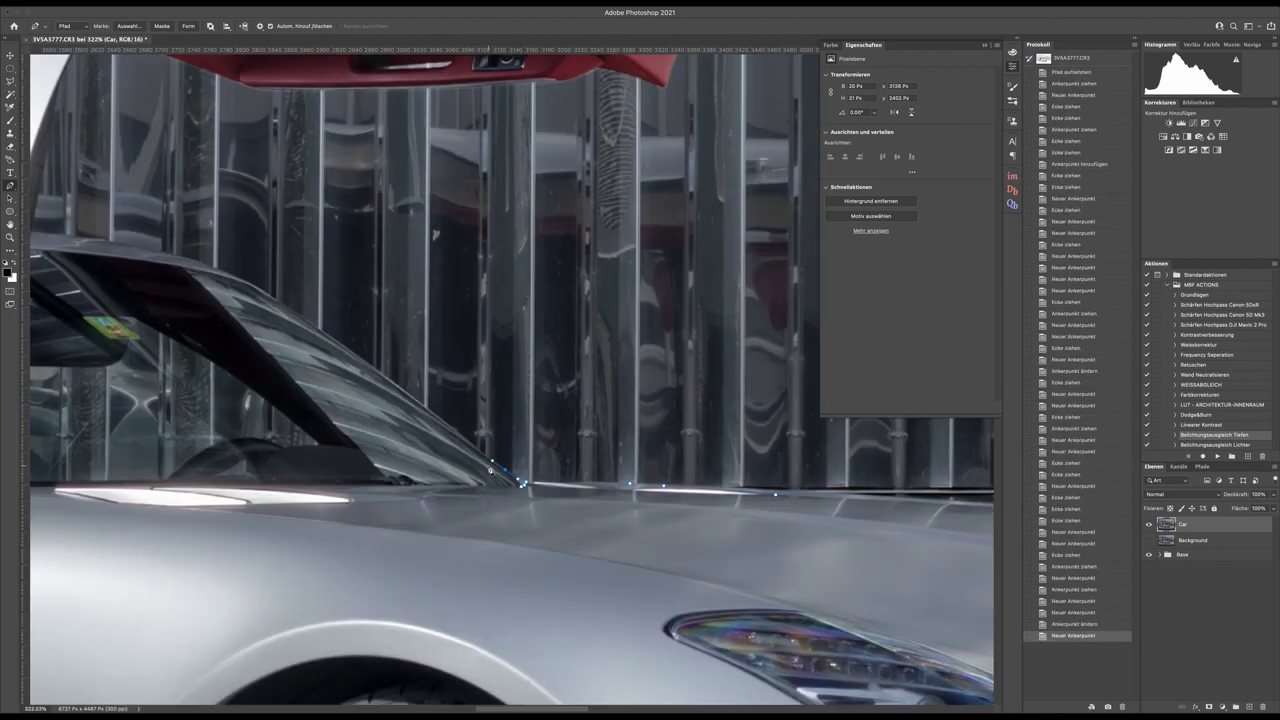
Step: Trace the windscreen's outer edge and continue the path onto the lower red trim edge of the far open door
{"action": "left_click", "coordinate": [943, 666]}
{"action": "left_click_drag", "start_coordinate": [660, 457], "coordinate": [449, 406]}
{"action": "left_click", "coordinate": [328, 557]}
{"action": "left_click_drag", "start_coordinate": [433, 235], "coordinate": [440, 223]}
{"action": "left_click_drag", "start_coordinate": [477, 231], "coordinate": [482, 230]}
{"action": "left_click_drag", "start_coordinate": [600, 400], "coordinate": [137, 406]}
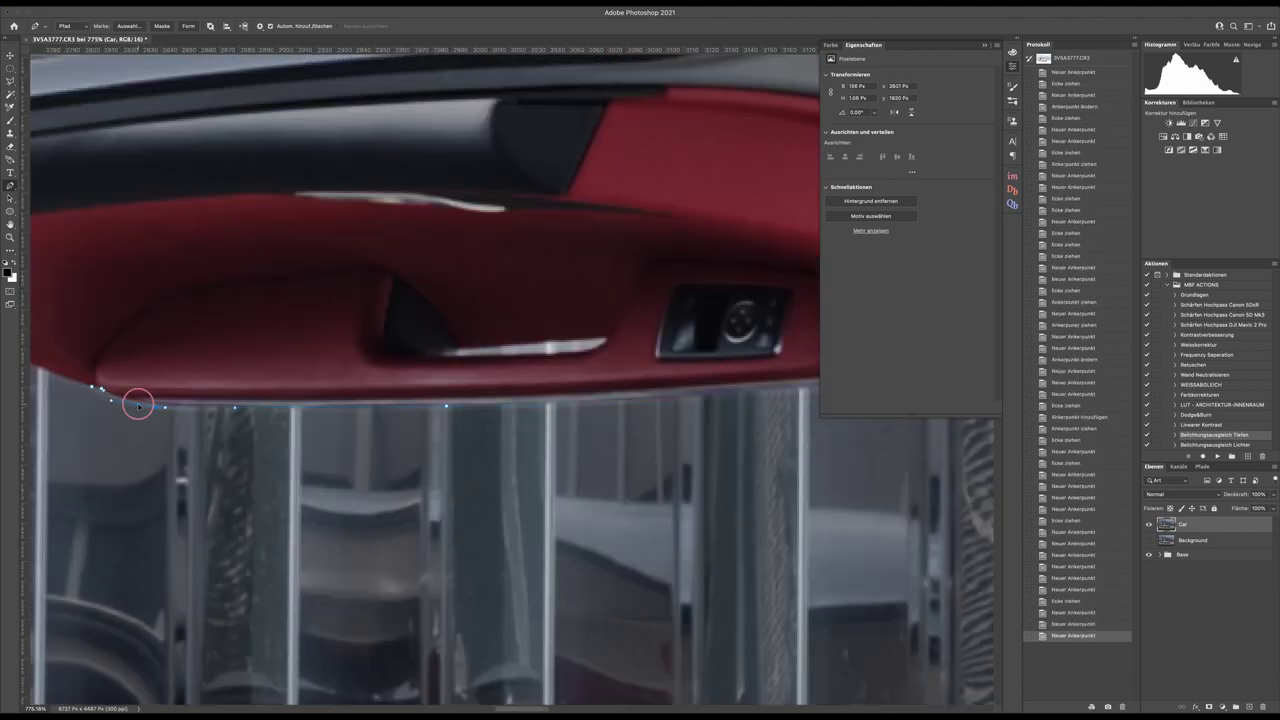
Step: Outline the far door's red trim and stepped end, rounding its pointed tip onto the upper edge
{"action": "left_click", "coordinate": [634, 397]}
{"action": "left_click_drag", "start_coordinate": [806, 451], "coordinate": [831, 471]}
{"action": "mouse_move", "coordinate": [609, 443]}
{"action": "left_mouse_down"}
{"action": "mouse_move", "coordinate": [686, 391]}
{"action": "mouse_move", "coordinate": [453, 513]}
{"action": "left_mouse_up"}
{"action": "left_click", "coordinate": [500, 499]}
{"action": "left_click_drag", "start_coordinate": [587, 467], "coordinate": [600, 449]}
{"action": "left_click", "coordinate": [638, 460]}
{"action": "left_click", "coordinate": [571, 359]}
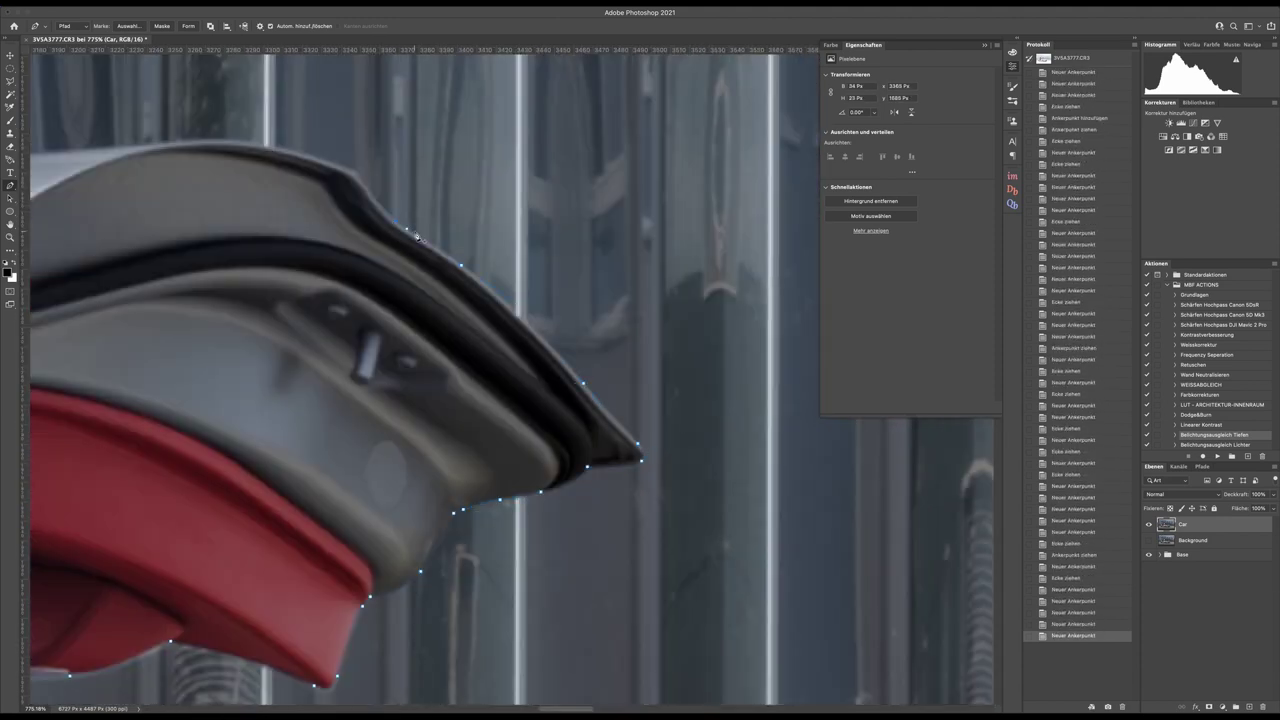
Step: Trace the far door's top edge to its wing mirror and outline the mirror's outer side and top
{"action": "left_click", "coordinate": [371, 206]}
{"action": "left_click_drag", "start_coordinate": [666, 220], "coordinate": [580, 226]}
{"action": "left_click", "coordinate": [513, 459]}
{"action": "left_click_drag", "start_coordinate": [486, 460], "coordinate": [467, 393]}
{"action": "left_click_drag", "start_coordinate": [274, 232], "coordinate": [246, 242]}
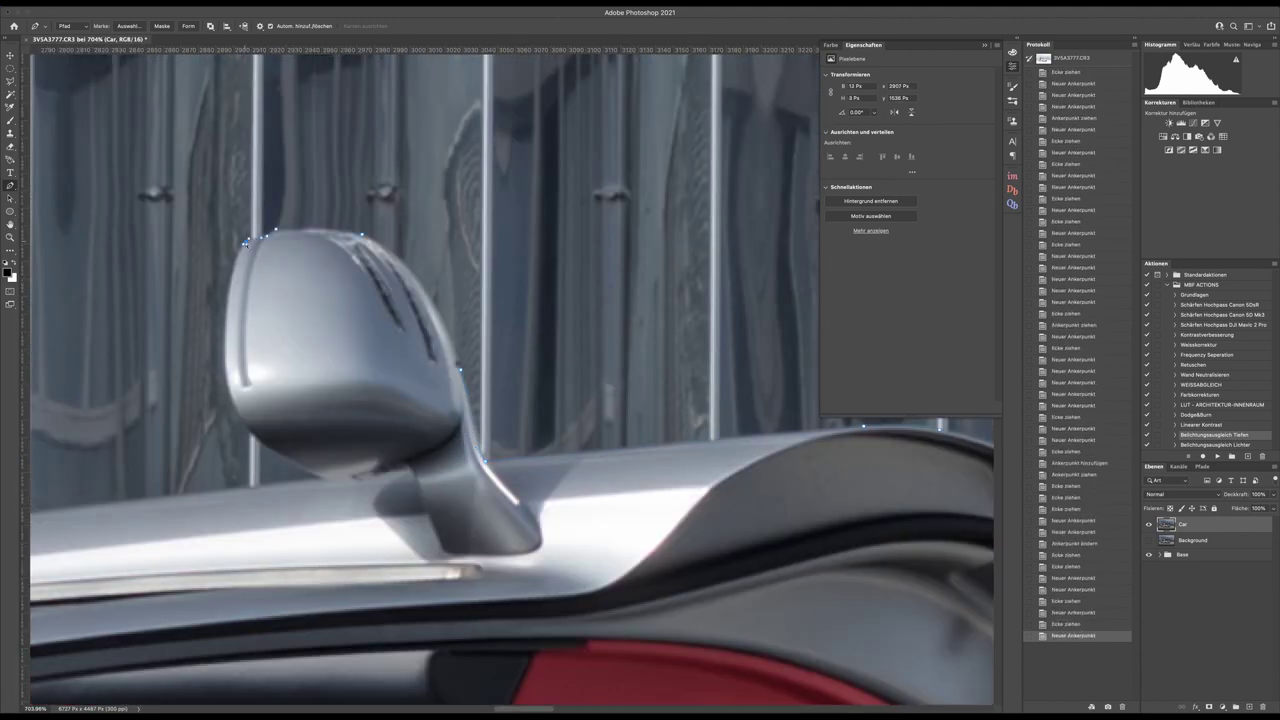
Step: Finish outlining the far door's mirror and trace the door's upper edge towards the near door
{"action": "left_click_drag", "start_coordinate": [214, 374], "coordinate": [178, 437]}
{"action": "left_click_drag", "start_coordinate": [100, 520], "coordinate": [911, 325]}
{"action": "left_click", "coordinate": [300, 382]}
{"action": "left_click_drag", "start_coordinate": [300, 400], "coordinate": [680, 315]}
{"action": "mouse_move", "coordinate": [661, 353]}
{"action": "left_mouse_down"}
{"action": "mouse_move", "coordinate": [690, 352]}
{"action": "mouse_move", "coordinate": [676, 350]}
{"action": "left_mouse_up"}
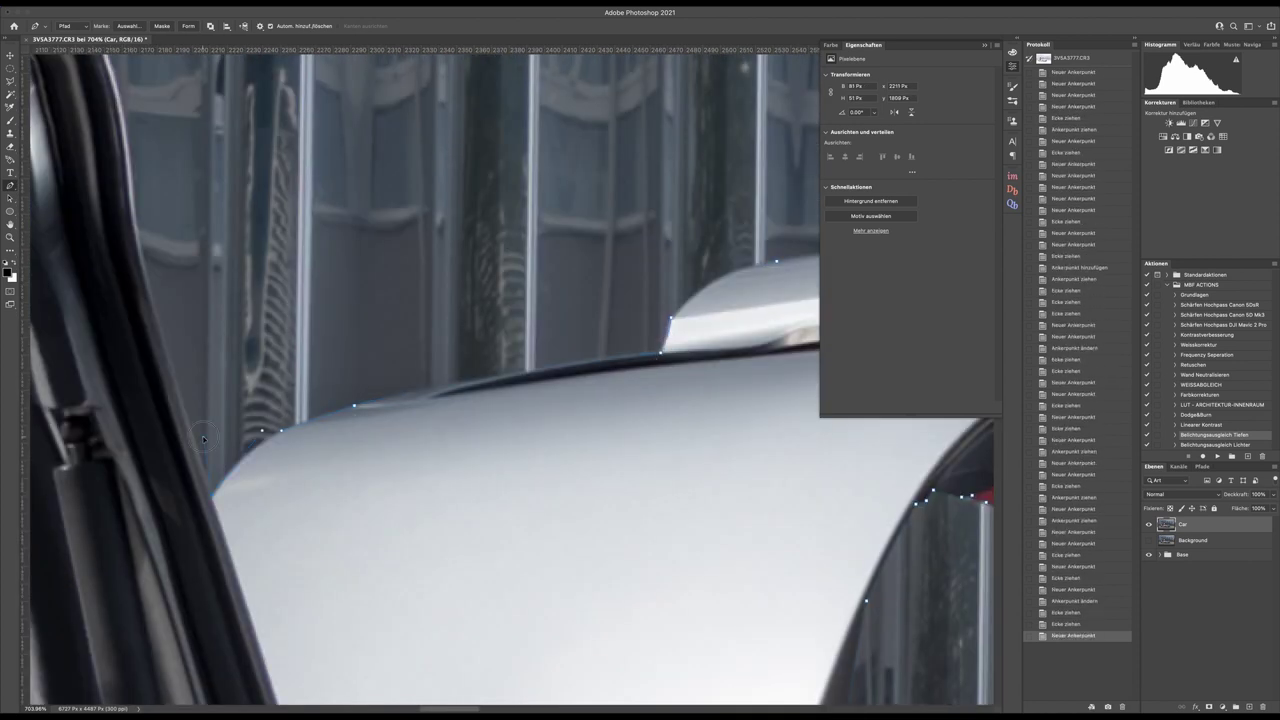
Step: Follow the near door's front edge upward and trace over the top of its wing mirror
{"action": "left_click_drag", "start_coordinate": [354, 406], "coordinate": [666, 634]}
{"action": "left_click", "coordinate": [454, 514]}
{"action": "left_click", "coordinate": [471, 443]}
{"action": "left_click_drag", "start_coordinate": [637, 427], "coordinate": [600, 398]}
{"action": "left_click", "coordinate": [522, 402]}
{"action": "left_click", "coordinate": [354, 280]}
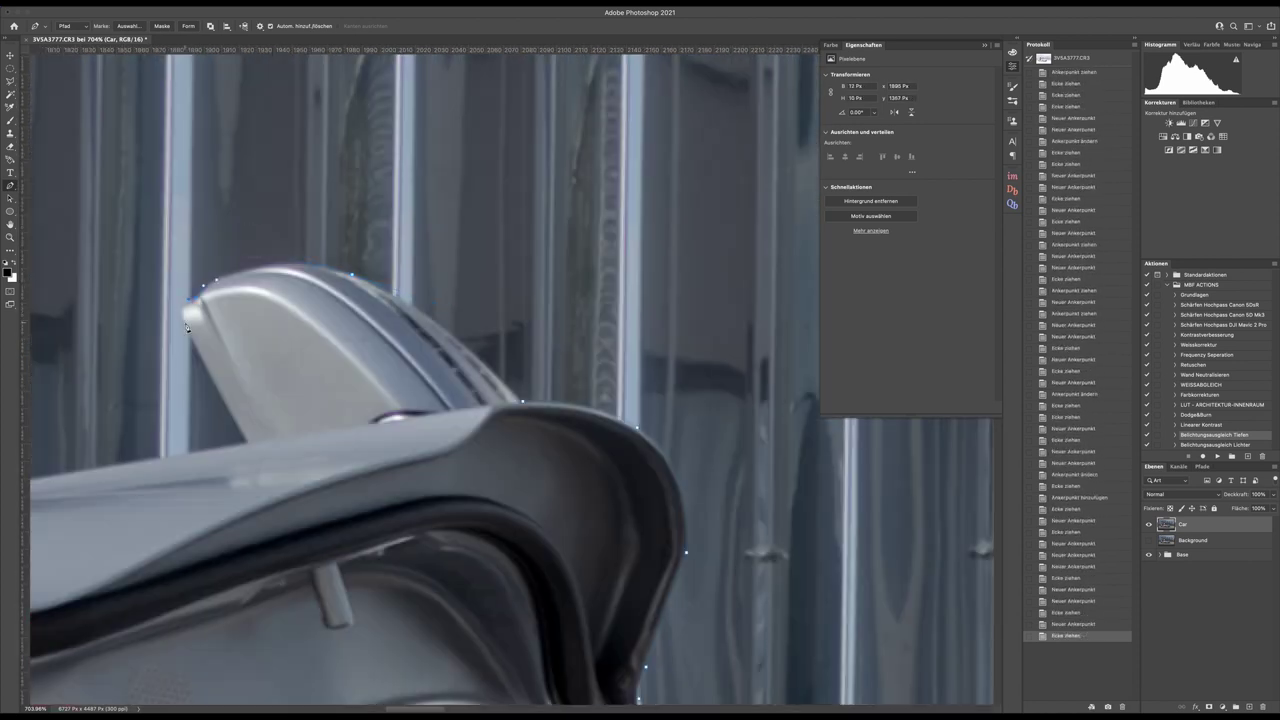
Step: Trace the near door from its mirror along the upper edge, around the pointed tip and onto the underside
{"action": "left_click", "coordinate": [187, 323]}
{"action": "left_click", "coordinate": [248, 441]}
{"action": "left_click_drag", "start_coordinate": [80, 560], "coordinate": [900, 345]}
{"action": "left_click_drag", "start_coordinate": [290, 380], "coordinate": [550, 294]}
{"action": "left_click", "coordinate": [335, 316]}
{"action": "left_click_drag", "start_coordinate": [135, 415], "coordinate": [40, 480]}
{"action": "left_click", "coordinate": [204, 460]}
{"action": "left_click", "coordinate": [299, 505]}
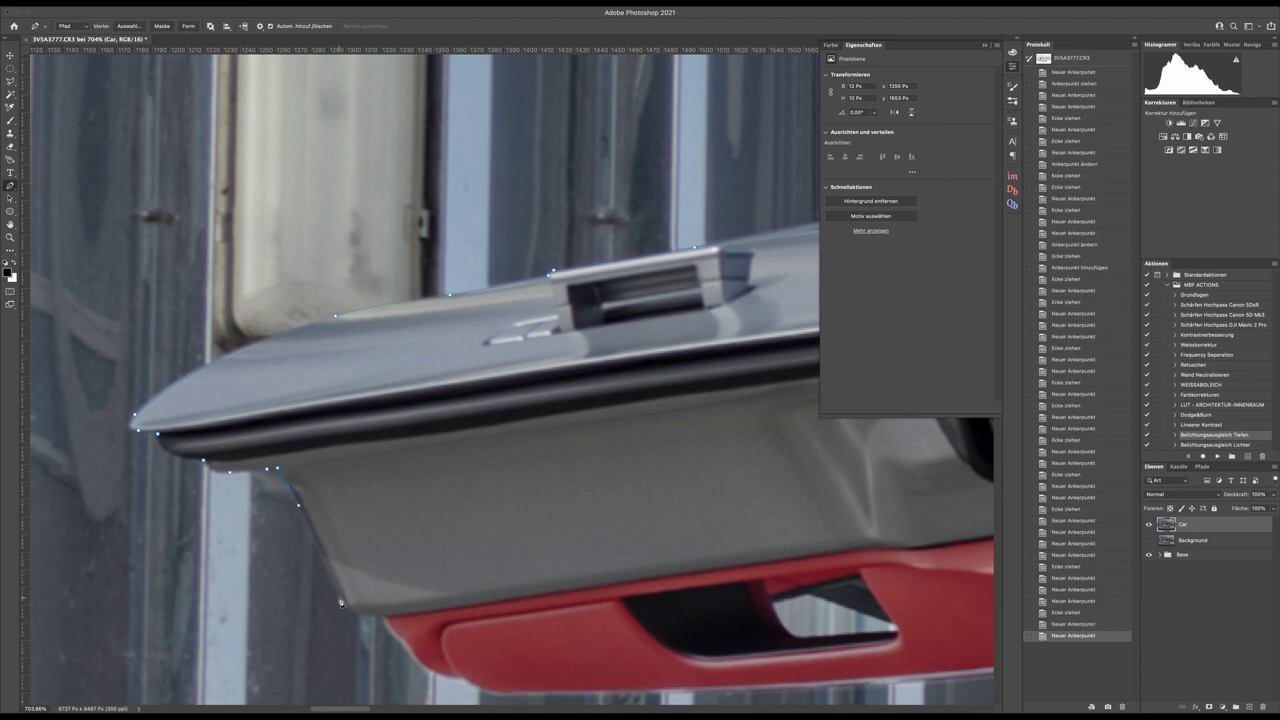
Step: Trace the near door's underside from the grey panel along the red lining to the upper end of the rear gas strut
{"action": "left_click", "coordinate": [341, 604]}
{"action": "left_click_drag", "start_coordinate": [500, 600], "coordinate": [438, 385]}
{"action": "left_click", "coordinate": [437, 484]}
{"action": "left_click_drag", "start_coordinate": [800, 500], "coordinate": [170, 300]}
{"action": "left_click", "coordinate": [403, 303]}
{"action": "left_click", "coordinate": [466, 384]}
{"action": "left_click", "coordinate": [476, 458]}
Step: Trace the rear gas strut's outer edge down to the roof and close the car outline path
{"action": "left_click_drag", "start_coordinate": [490, 562], "coordinate": [450, 244]}
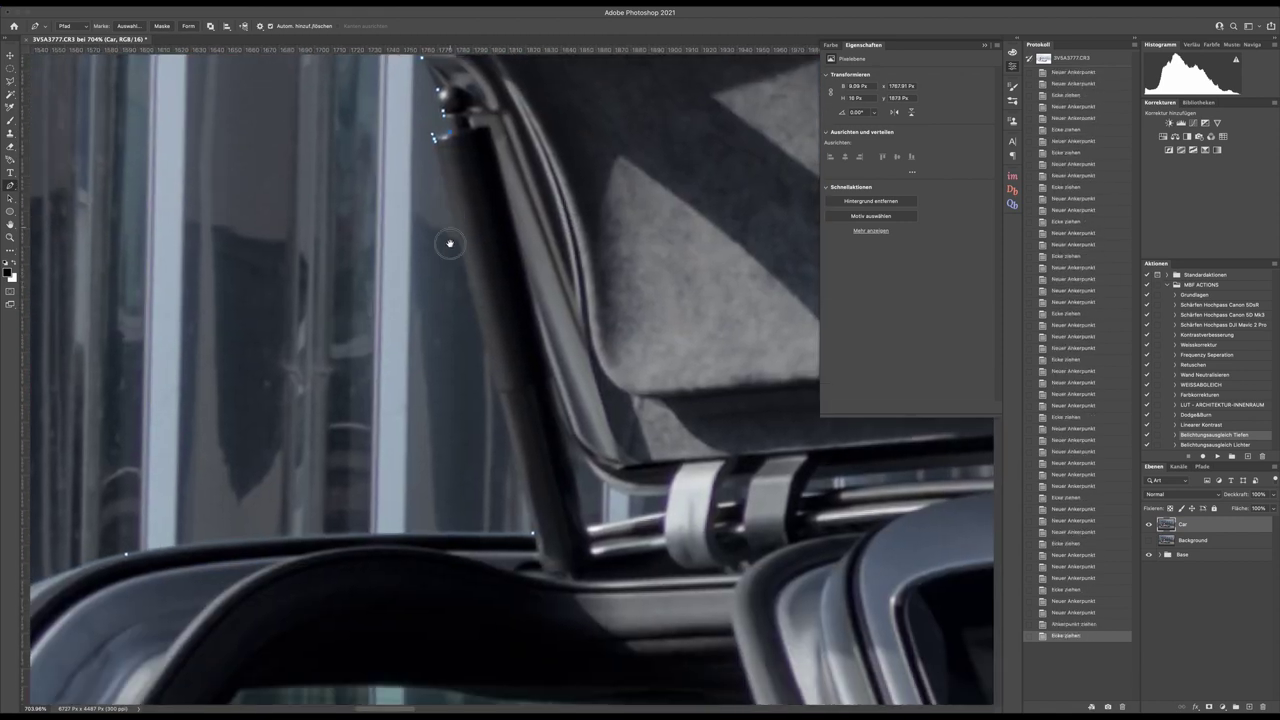
{"action": "left_click", "coordinate": [497, 392]}
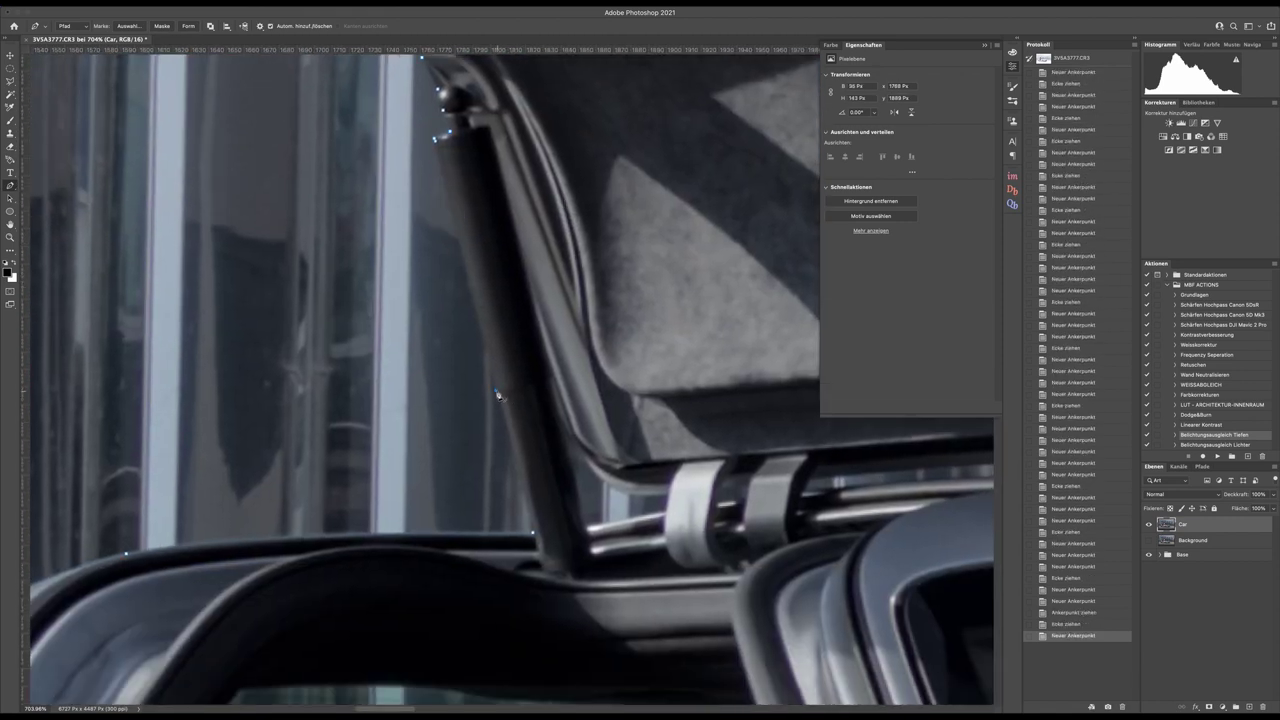
{"action": "left_click", "coordinate": [497, 390]}
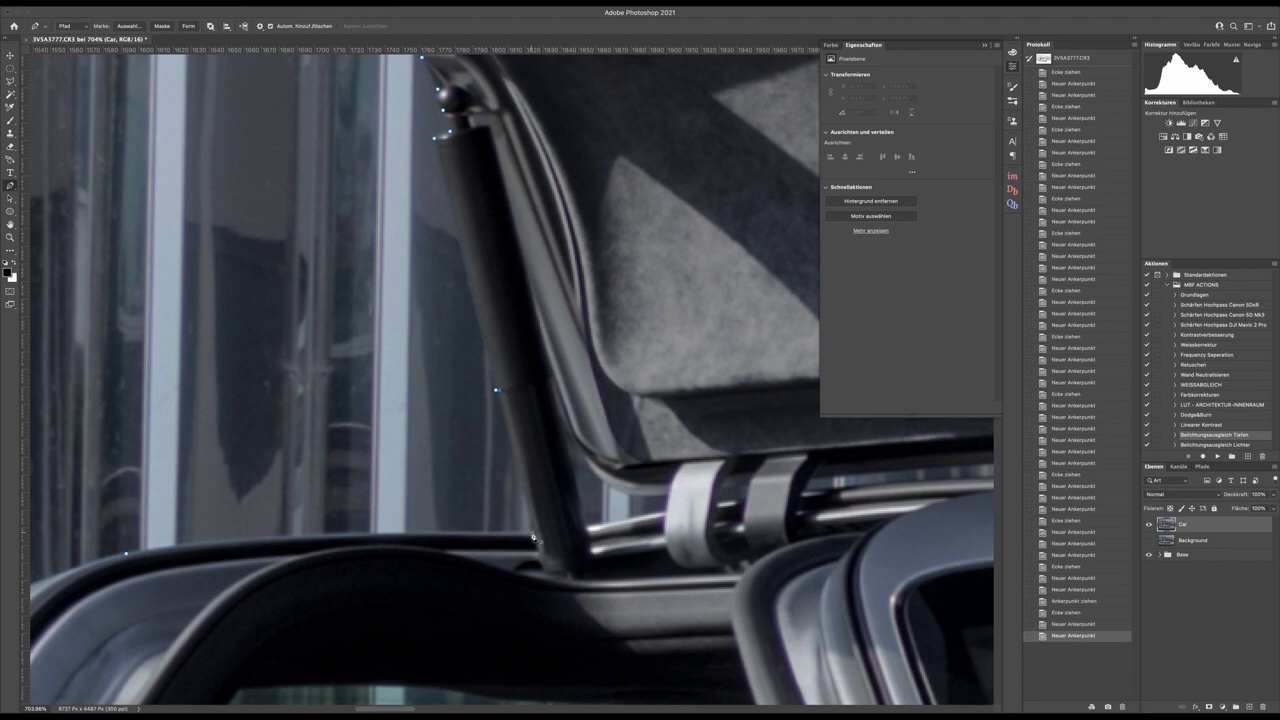
{"action": "left_click", "coordinate": [533, 538]}
{"action": "scroll", "coordinate": [555, 455], "scroll_direction": "down", "scroll_amount": 10}
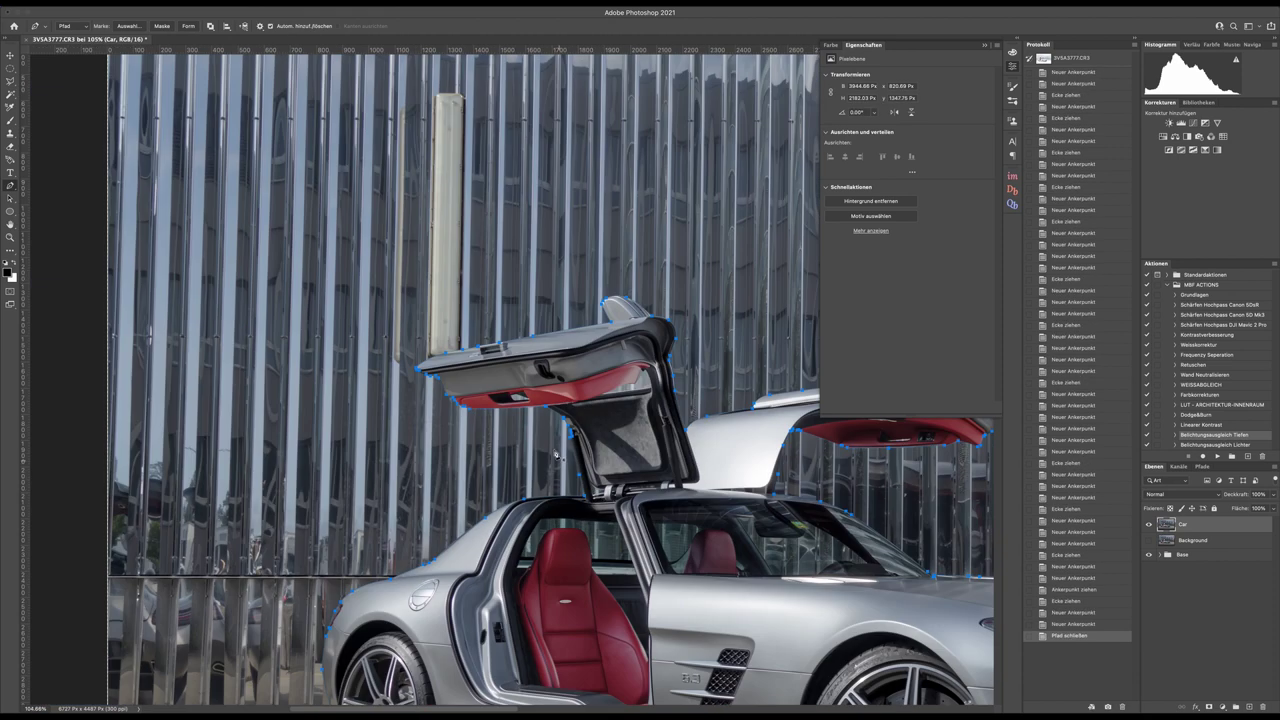
{"action": "scroll", "coordinate": [555, 455], "scroll_direction": "down", "scroll_amount": 4}
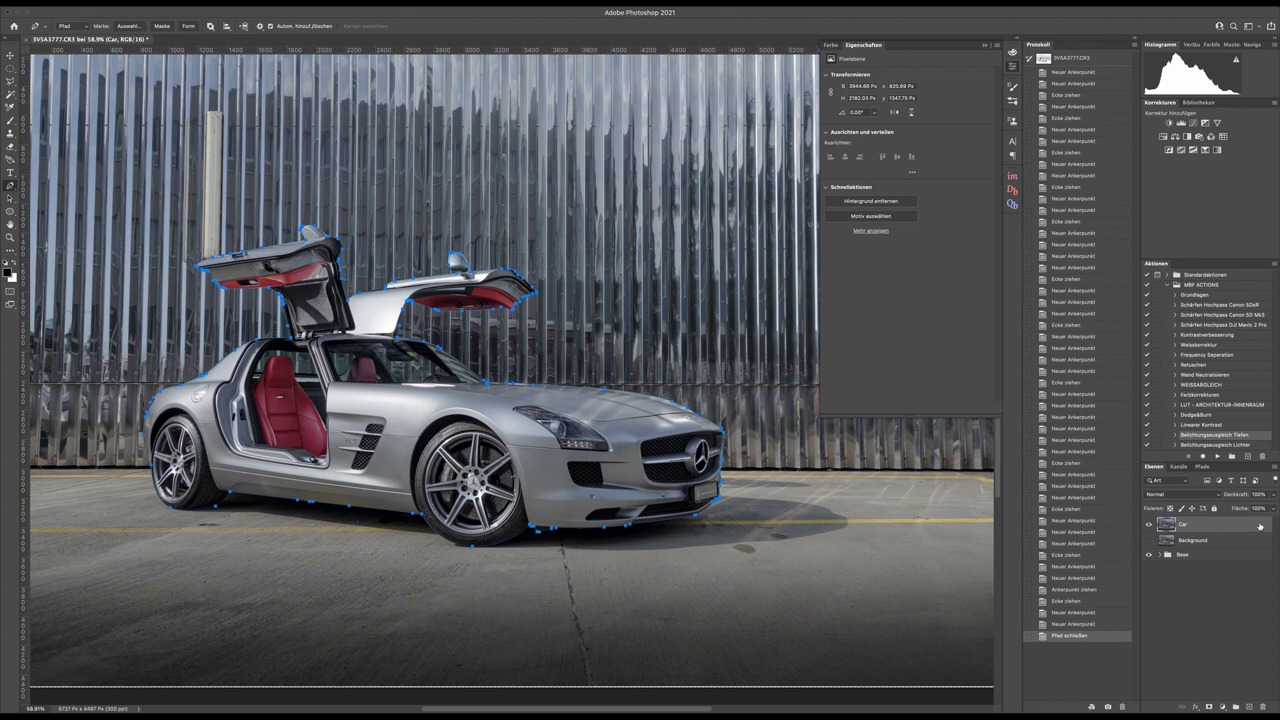
Step: Save the car outline work path under the name "Car"
{"action": "left_click", "coordinate": [1204, 467]}
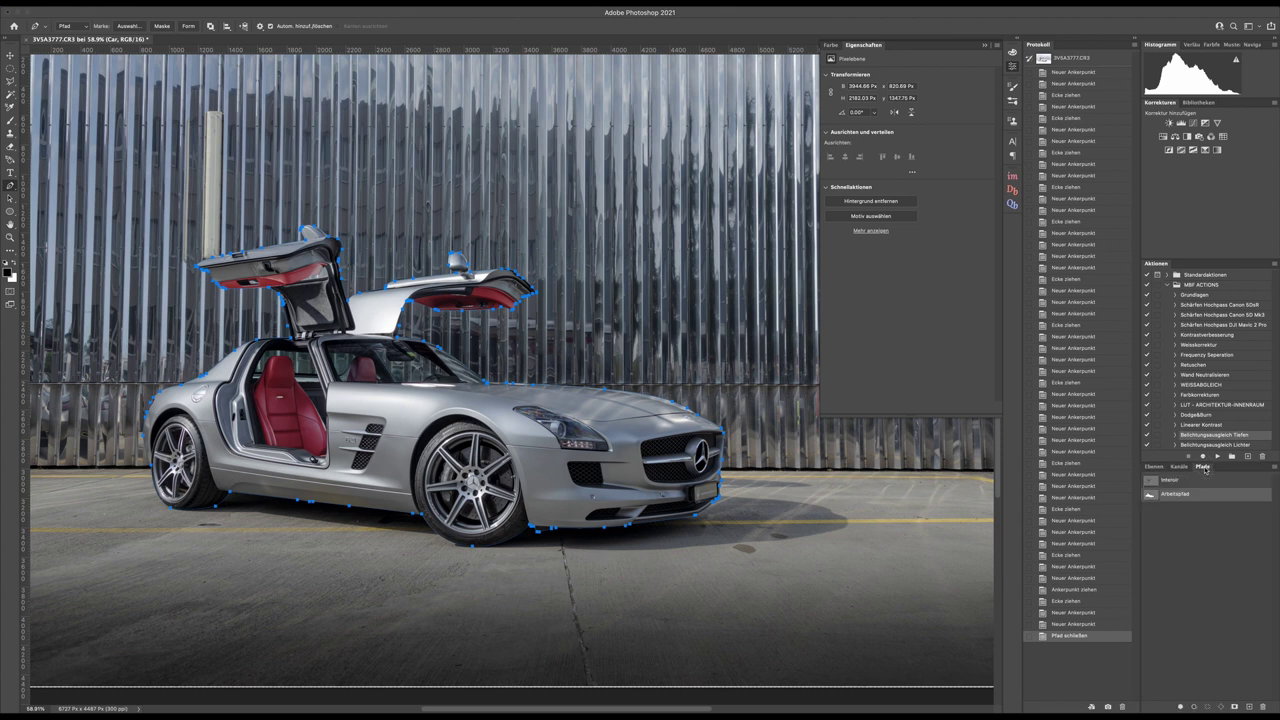
{"action": "double_click", "coordinate": [1176, 494]}
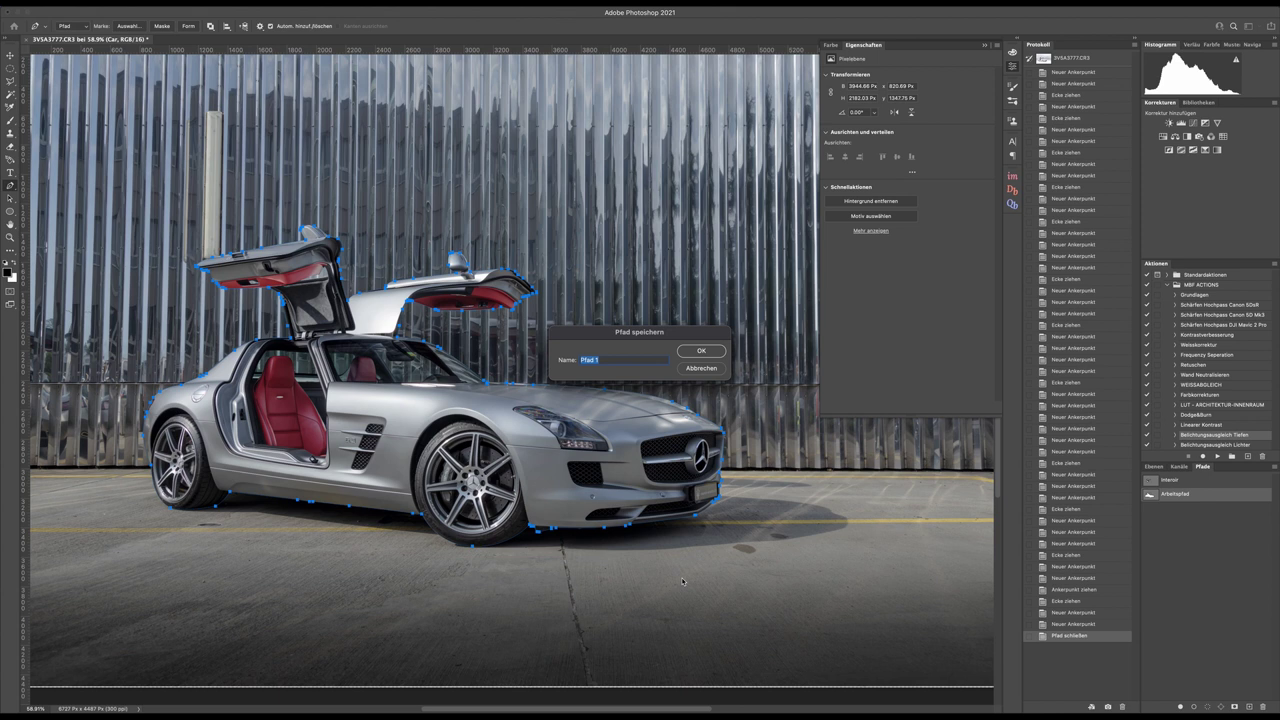
{"action": "type", "text": "Car"}
{"action": "key", "text": "Return"}
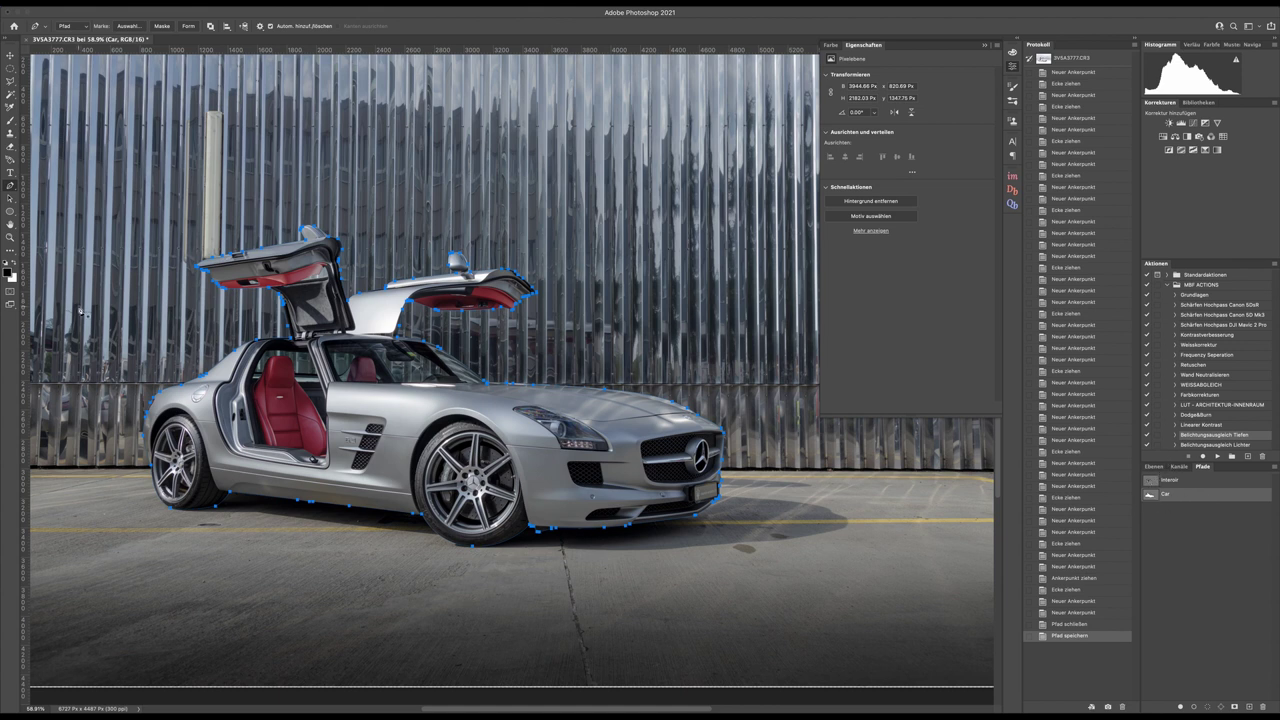
Step: Outline the see-through opening in the near door's red grab handle as a closed new work path
{"action": "scroll", "coordinate": [245, 288], "scroll_direction": "up", "scroll_amount": 10}
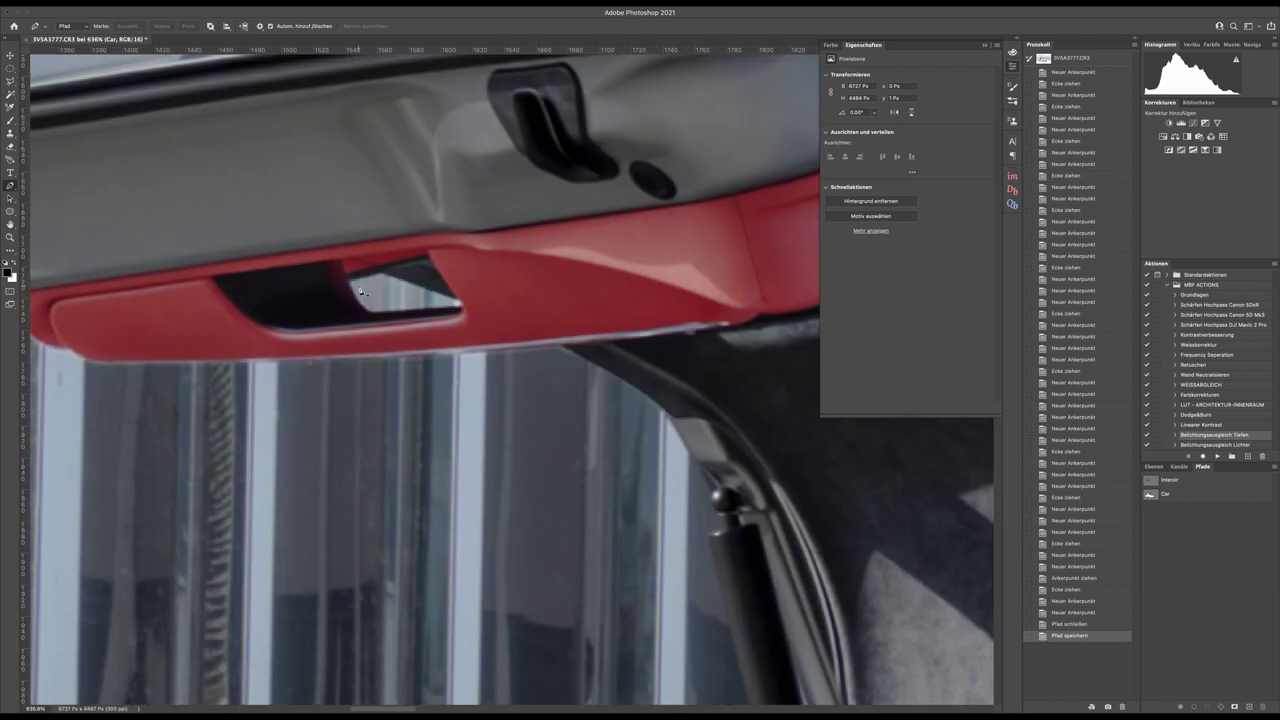
{"action": "left_click", "coordinate": [349, 282]}
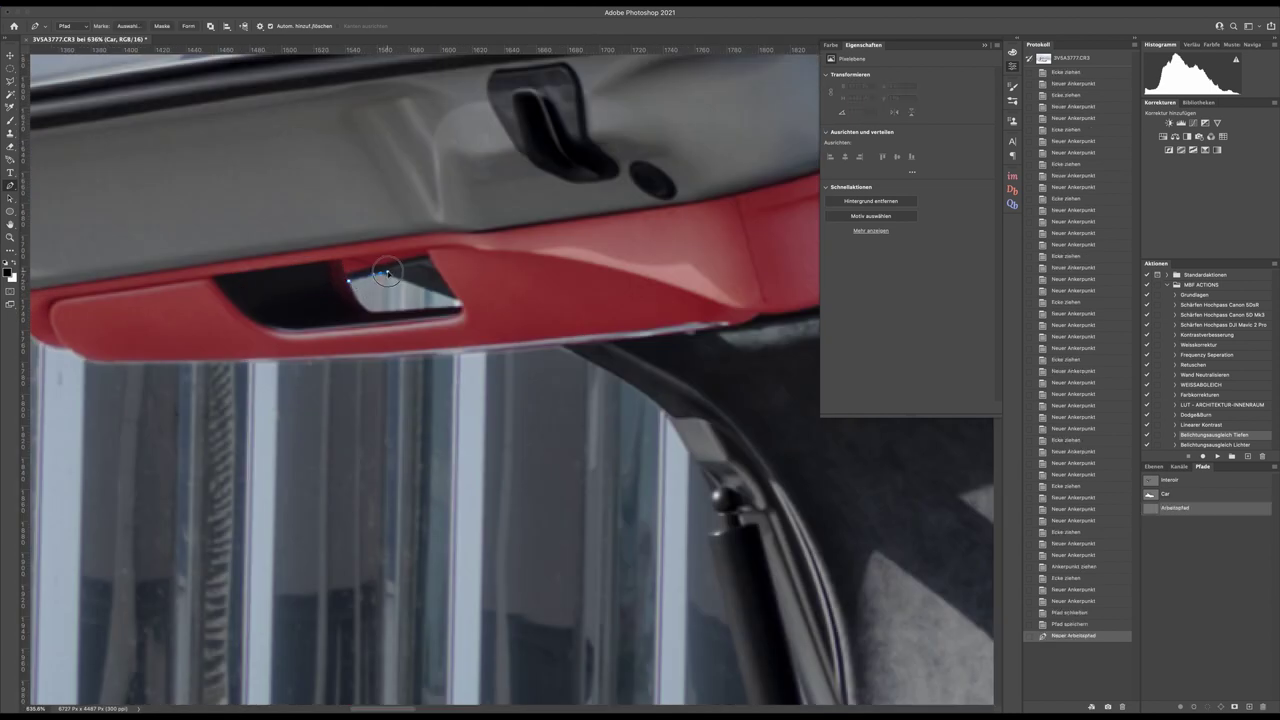
{"action": "left_click", "coordinate": [388, 272]}
{"action": "mouse_move", "coordinate": [457, 308]}
{"action": "left_mouse_down"}
{"action": "mouse_move", "coordinate": [486, 302]}
{"action": "mouse_move", "coordinate": [465, 306]}
{"action": "left_mouse_up"}
{"action": "left_click", "coordinate": [457, 307]}
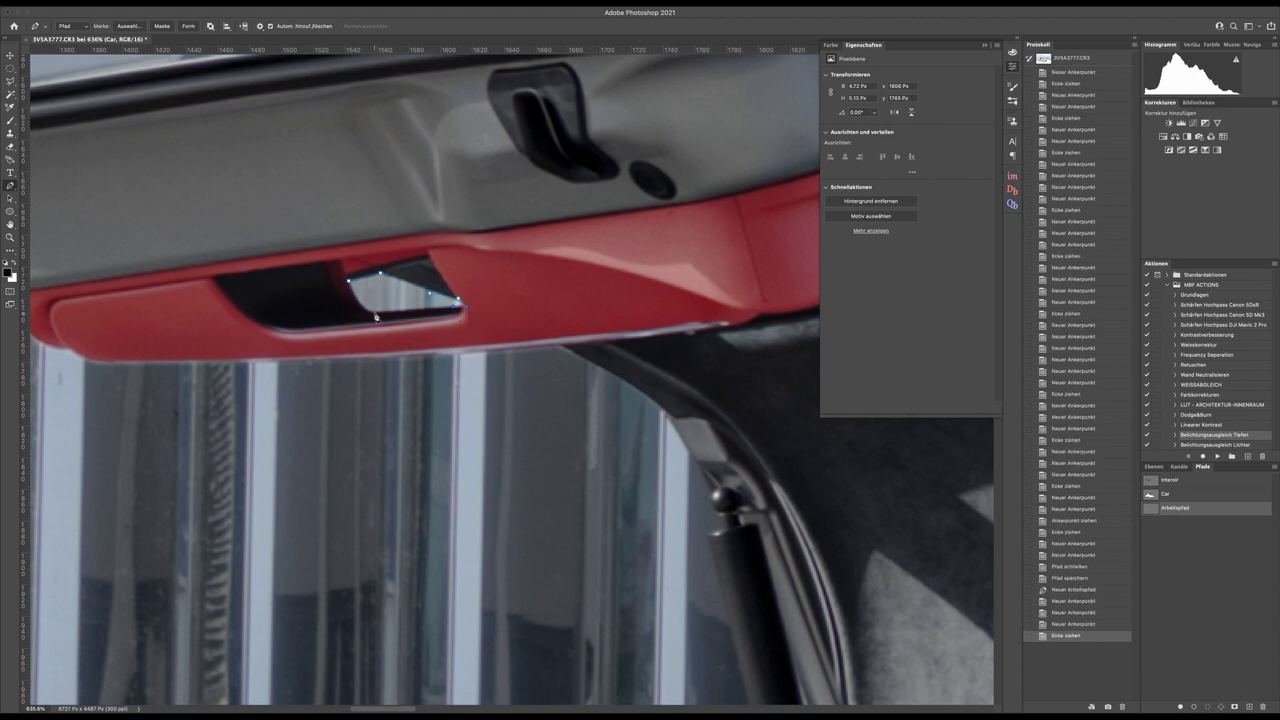
{"action": "left_click", "coordinate": [371, 312]}
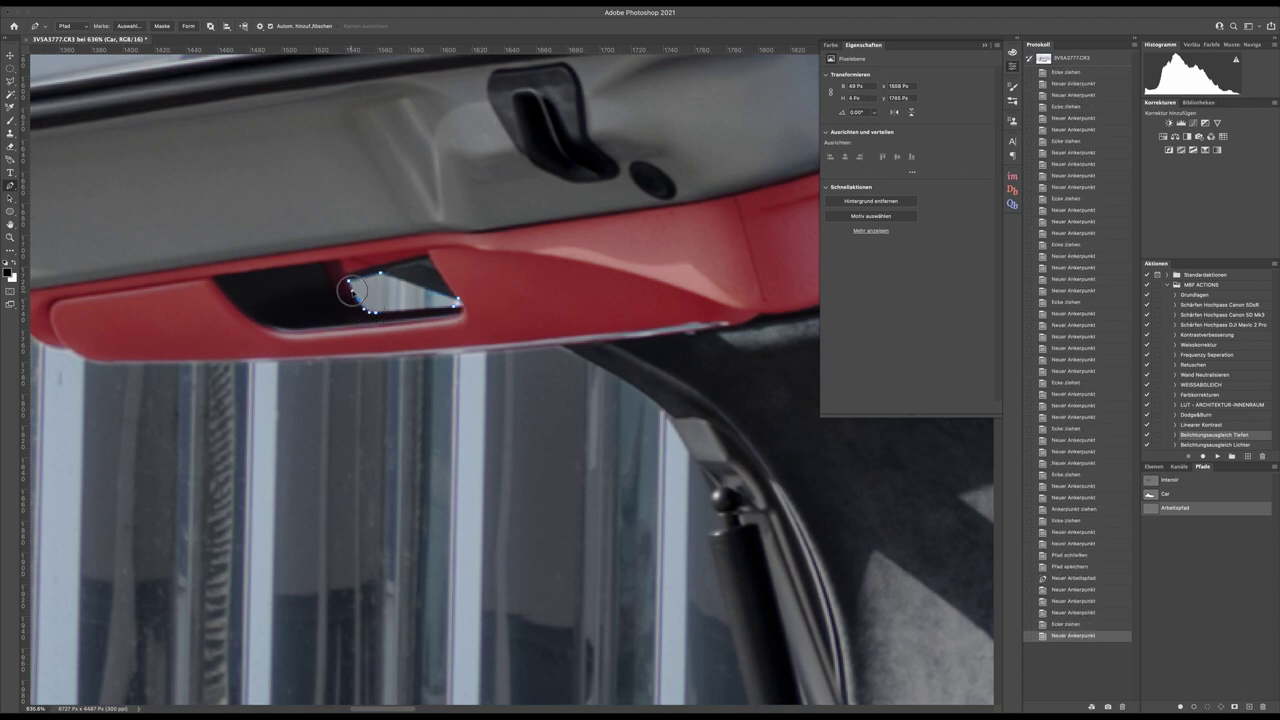
{"action": "left_click", "coordinate": [351, 290]}
Step: Outline the background gap between the near door's rear gas strut and the first hinge bracket as a closed subpath
{"action": "scroll", "coordinate": [557, 400], "scroll_direction": "down", "scroll_amount": 5}
{"action": "scroll", "coordinate": [557, 400], "scroll_direction": "right", "scroll_amount": 5}
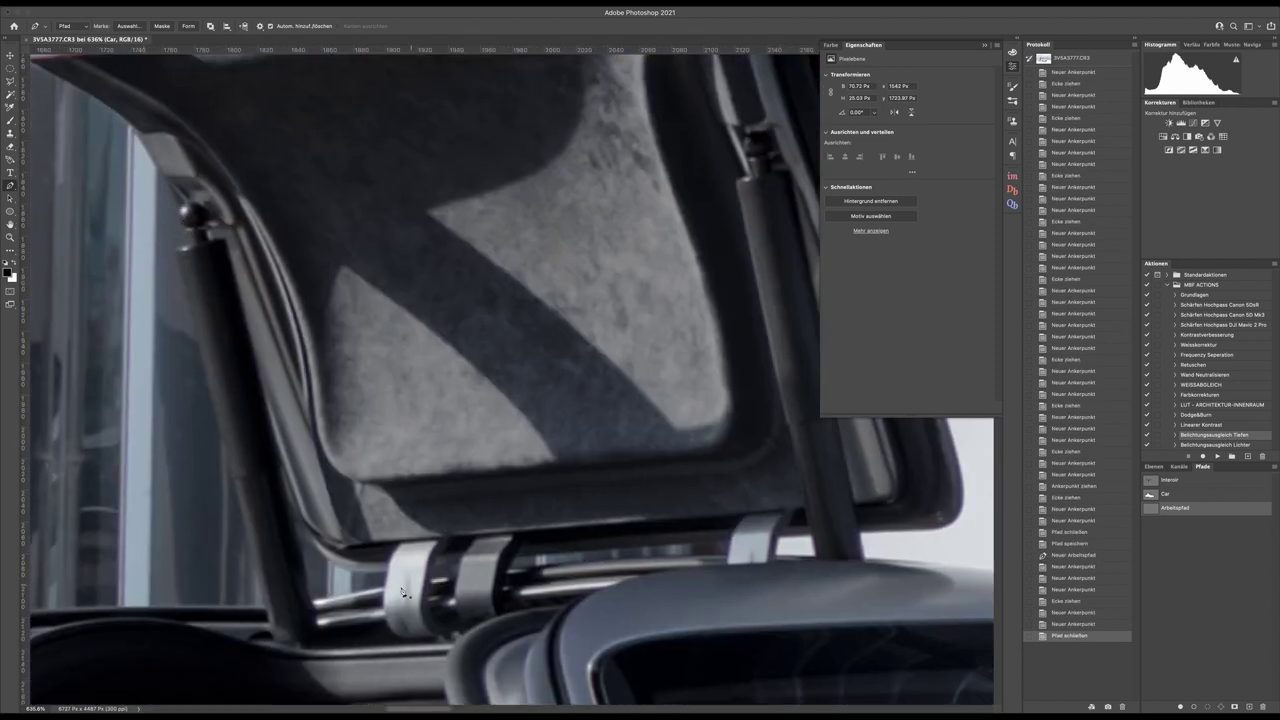
{"action": "scroll", "coordinate": [310, 550], "scroll_direction": "down", "scroll_amount": 2}
{"action": "left_click", "coordinate": [291, 511]}
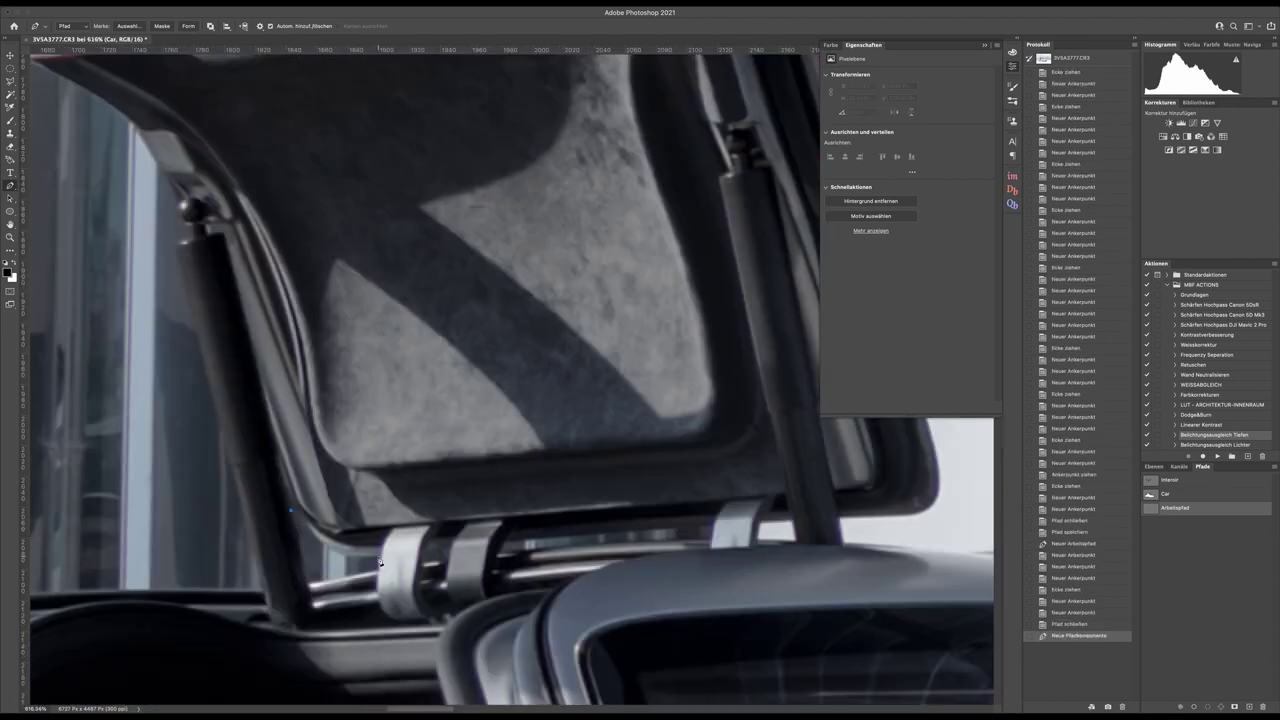
{"action": "left_click_drag", "start_coordinate": [380, 561], "coordinate": [460, 551]}
{"action": "left_click", "coordinate": [380, 561], "text": "alt"}
{"action": "left_click", "coordinate": [378, 574]}
{"action": "left_click", "coordinate": [312, 585]}
{"action": "left_click", "coordinate": [304, 570]}
{"action": "left_click", "coordinate": [291, 511]}
Step: Outline the small gap between the two neighbouring hinge brackets below the near door as a closed subpath
{"action": "left_click", "coordinate": [425, 549]}
{"action": "left_click", "coordinate": [450, 551], "text": "alt"}
{"action": "left_click", "coordinate": [446, 562]}
{"action": "left_click", "coordinate": [425, 564]}
{"action": "left_click", "coordinate": [425, 549]}
Step: Outline the long narrow gap between the second hinge bracket and the front hinge bracket as a closed subpath
{"action": "left_click", "coordinate": [503, 541]}
{"action": "left_click", "coordinate": [710, 524]}
{"action": "left_click", "coordinate": [712, 543]}
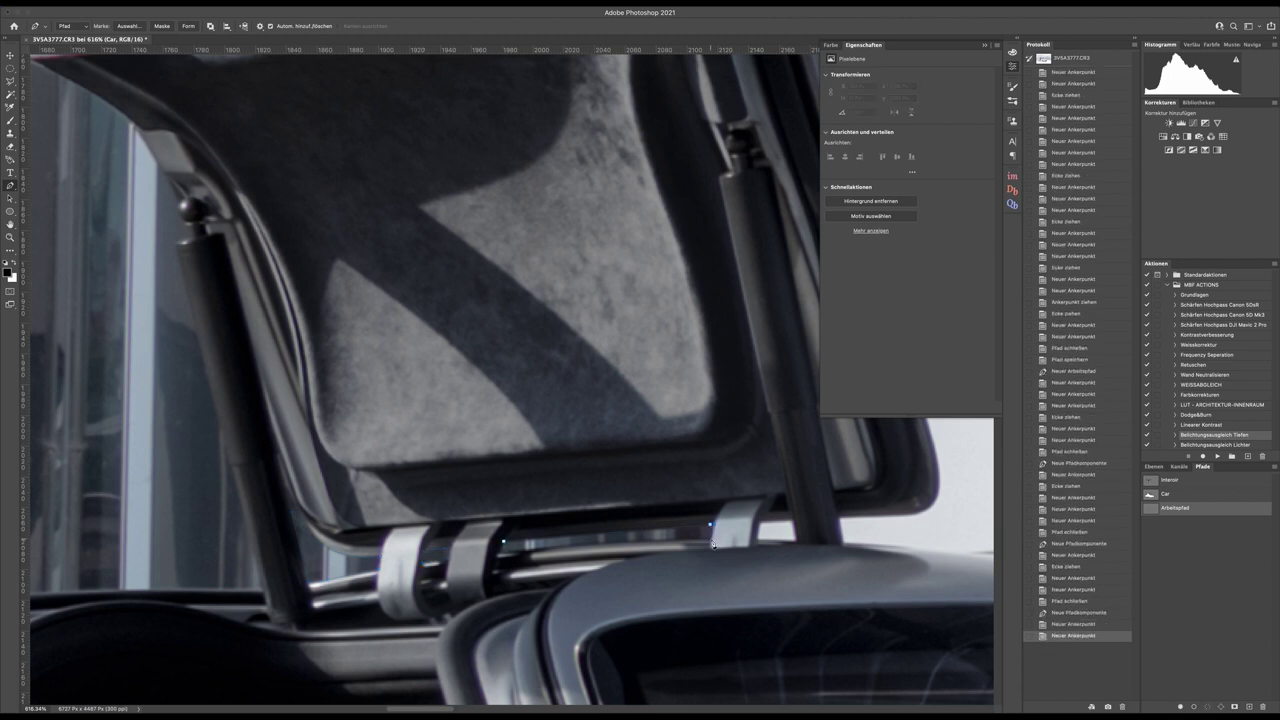
{"action": "left_click", "coordinate": [640, 546]}
{"action": "left_click", "coordinate": [528, 551]}
{"action": "left_click", "coordinate": [502, 554]}
{"action": "left_click", "coordinate": [503, 541]}
Step: Place a path point beside the front hinge bracket and save the work path of the gaps as "Cutouts"
{"action": "left_click_drag", "start_coordinate": [726, 544], "coordinate": [537, 545]}
{"action": "left_click", "coordinate": [572, 524]}
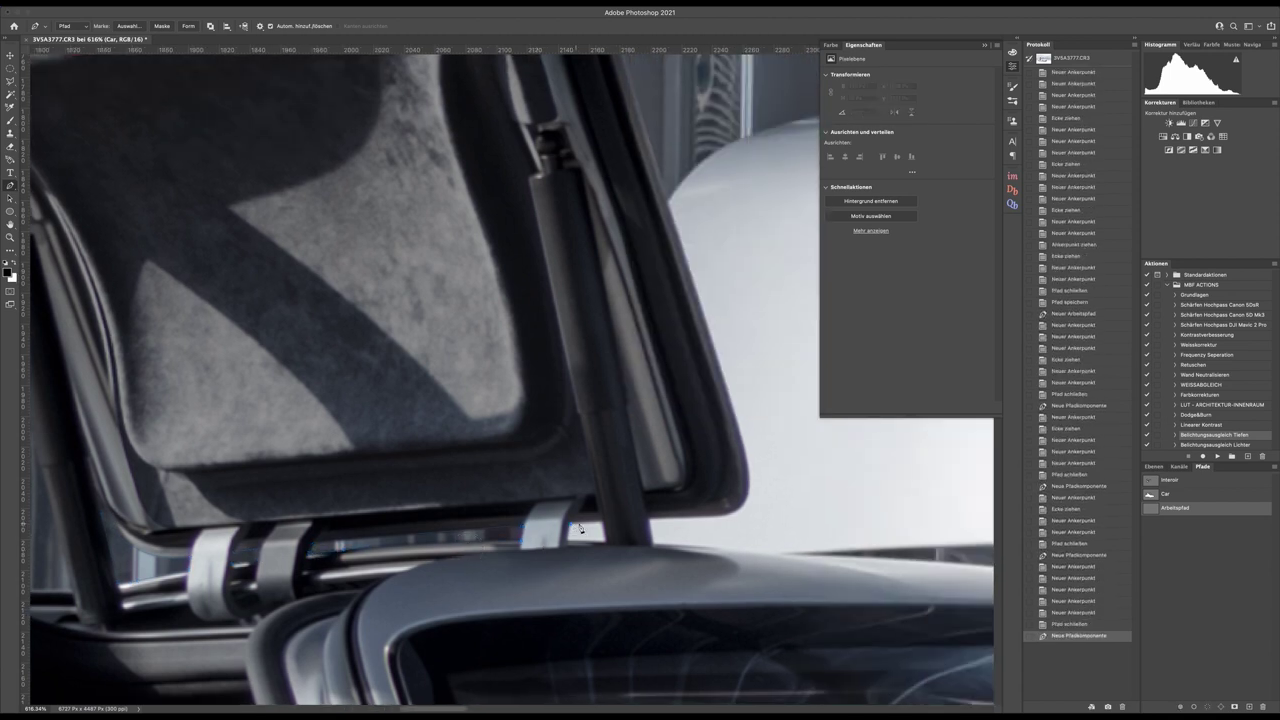
{"action": "scroll", "coordinate": [600, 533], "scroll_direction": "down", "scroll_amount": 5}
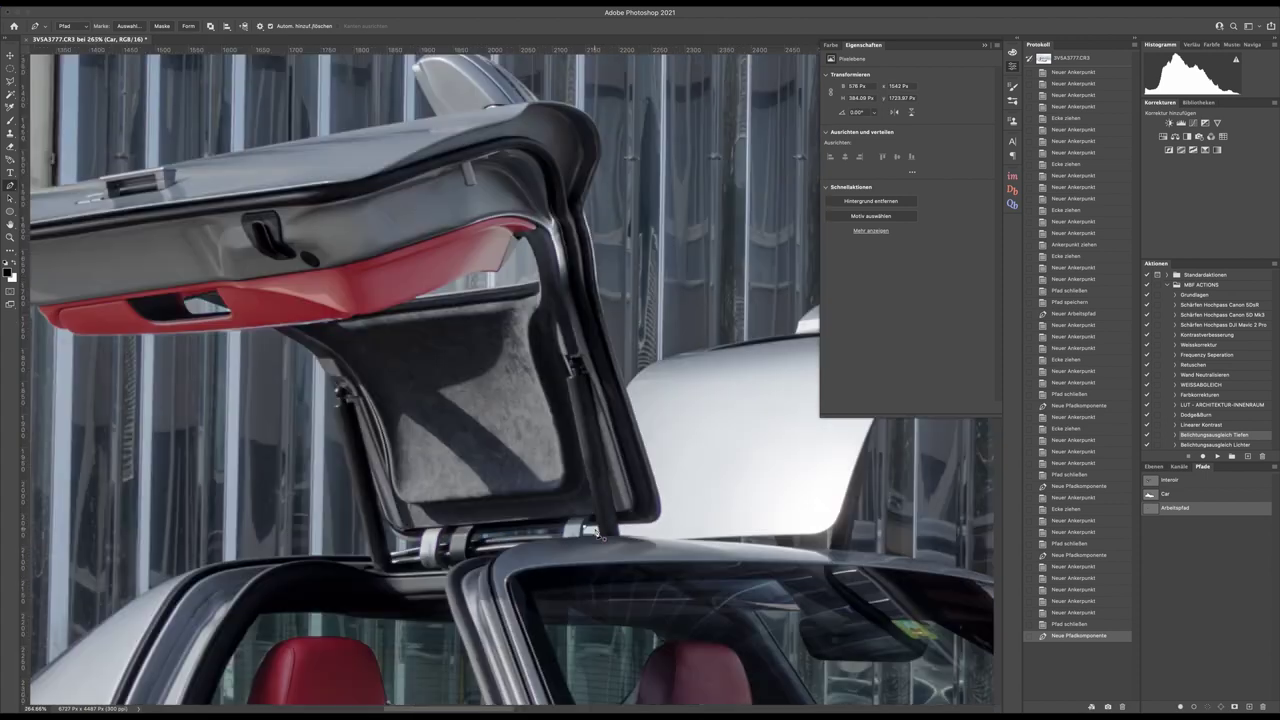
{"action": "scroll", "coordinate": [598, 535], "scroll_direction": "down", "scroll_amount": 5}
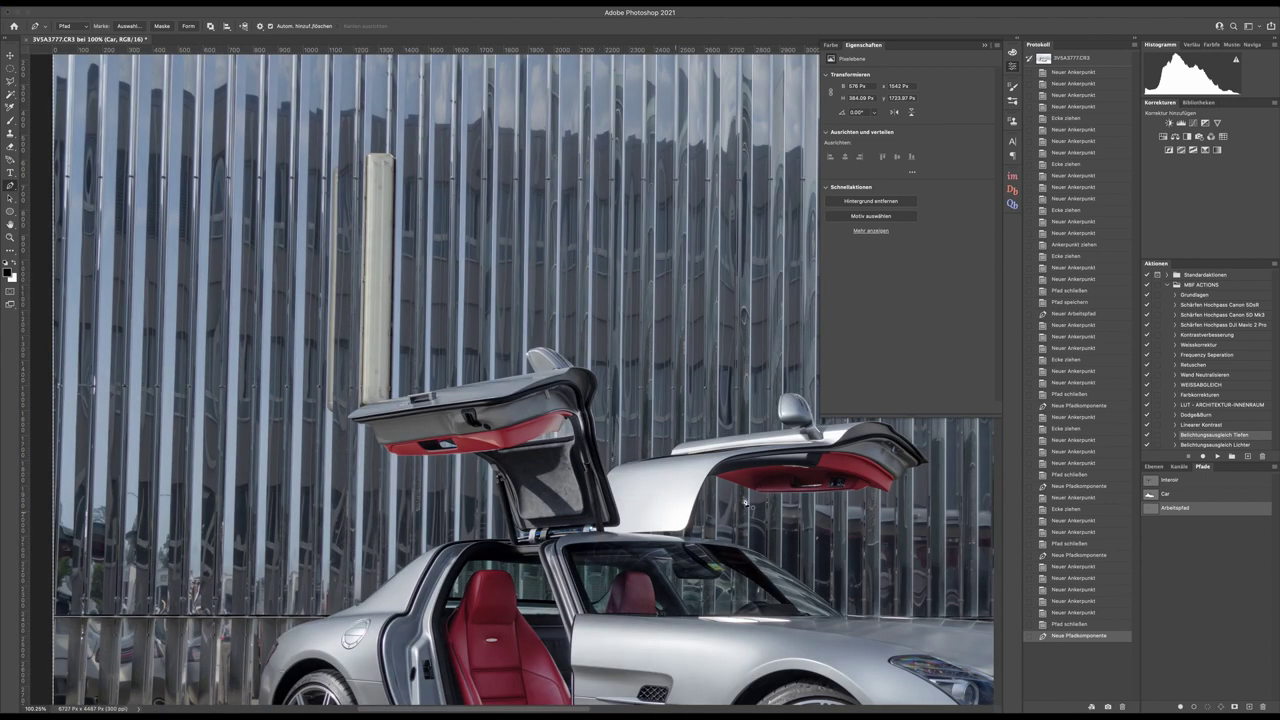
{"action": "scroll", "coordinate": [825, 492], "scroll_direction": "down", "scroll_amount": 3}
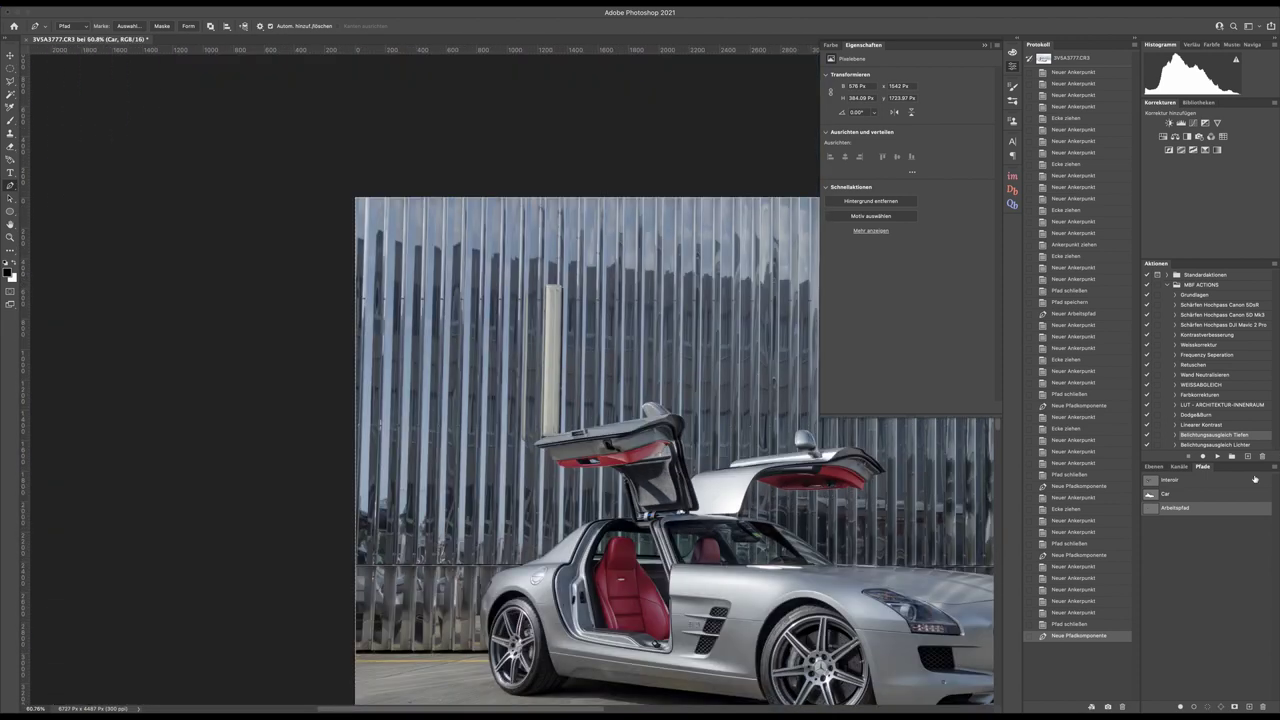
{"action": "double_click", "coordinate": [1182, 509]}
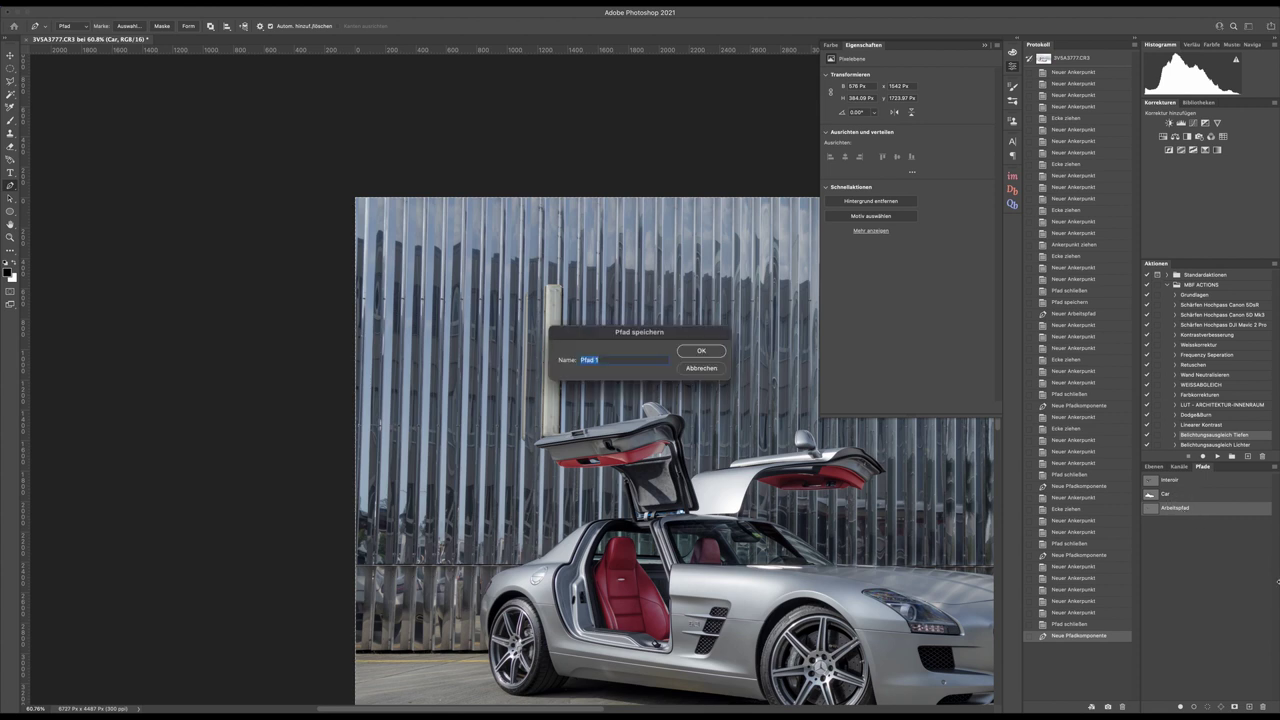
{"action": "type", "text": "Cutouts"}
{"action": "key", "text": "Return"}
{"action": "key", "text": "super+0"}
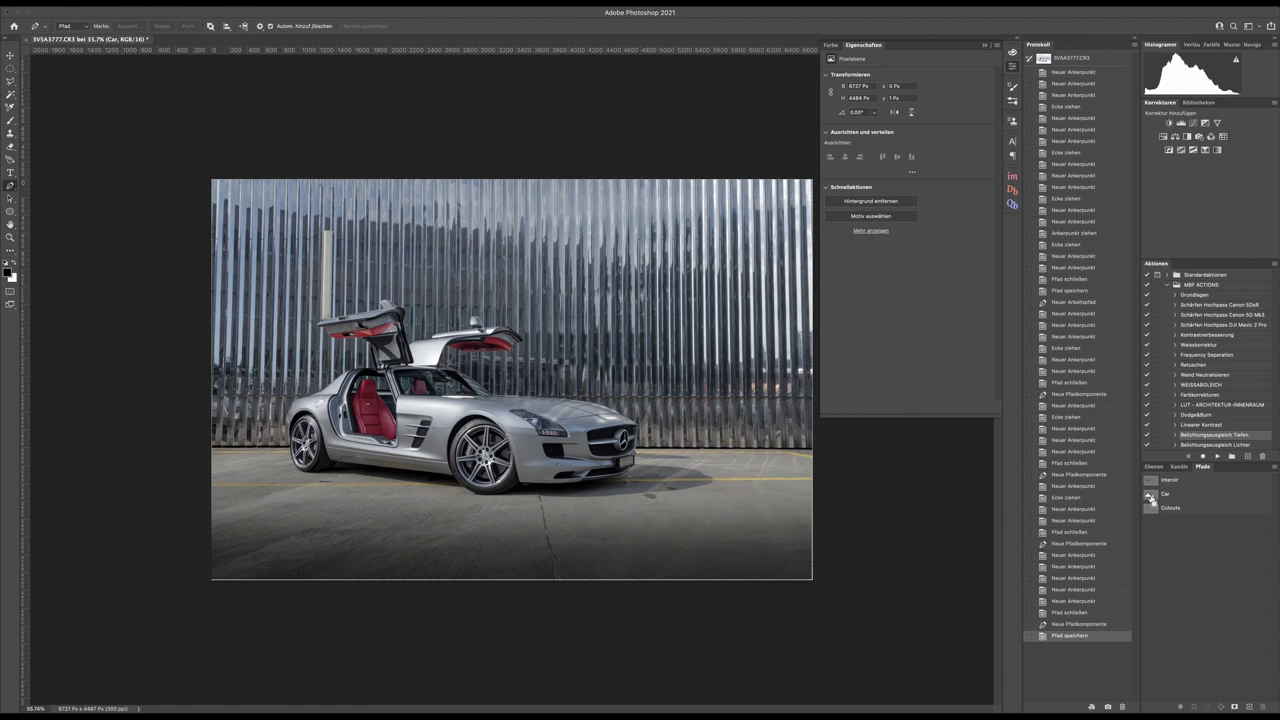
Step: Load the Car path as a selection and subtract the path of the door gaps from it
{"action": "left_click", "coordinate": [1151, 497], "text": "super"}
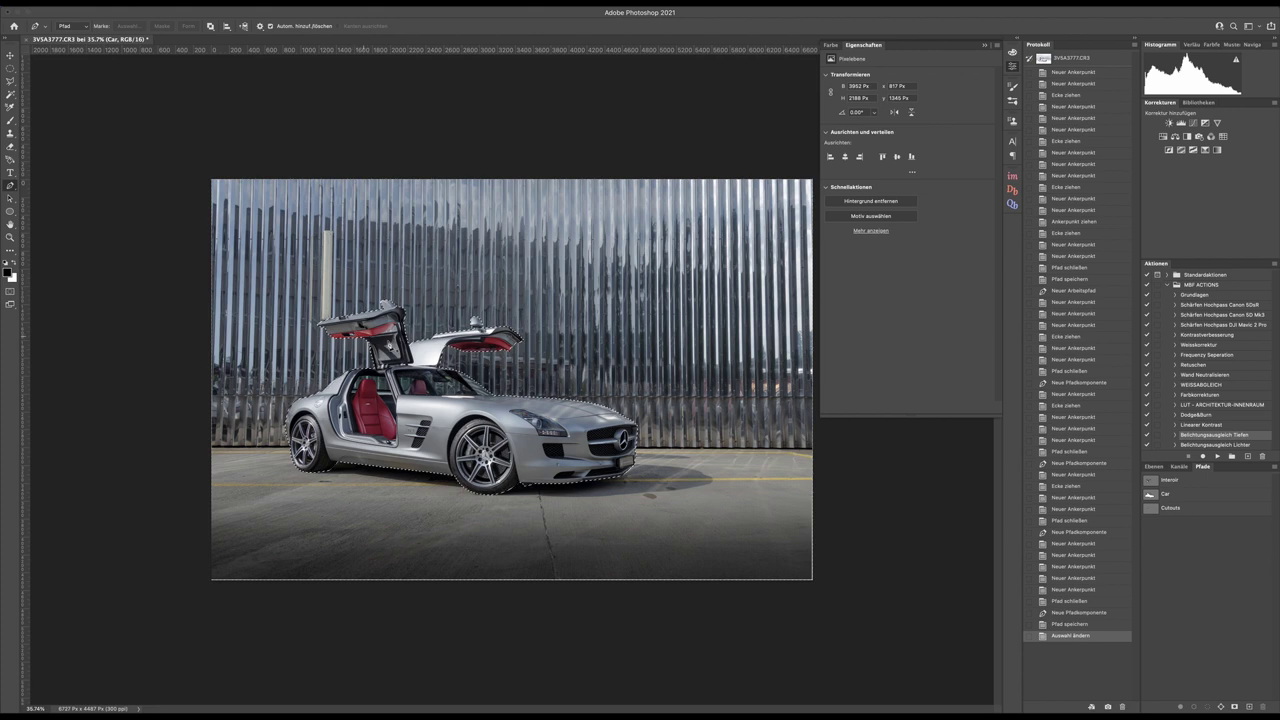
{"action": "left_click", "coordinate": [1152, 512], "text": "alt+super"}
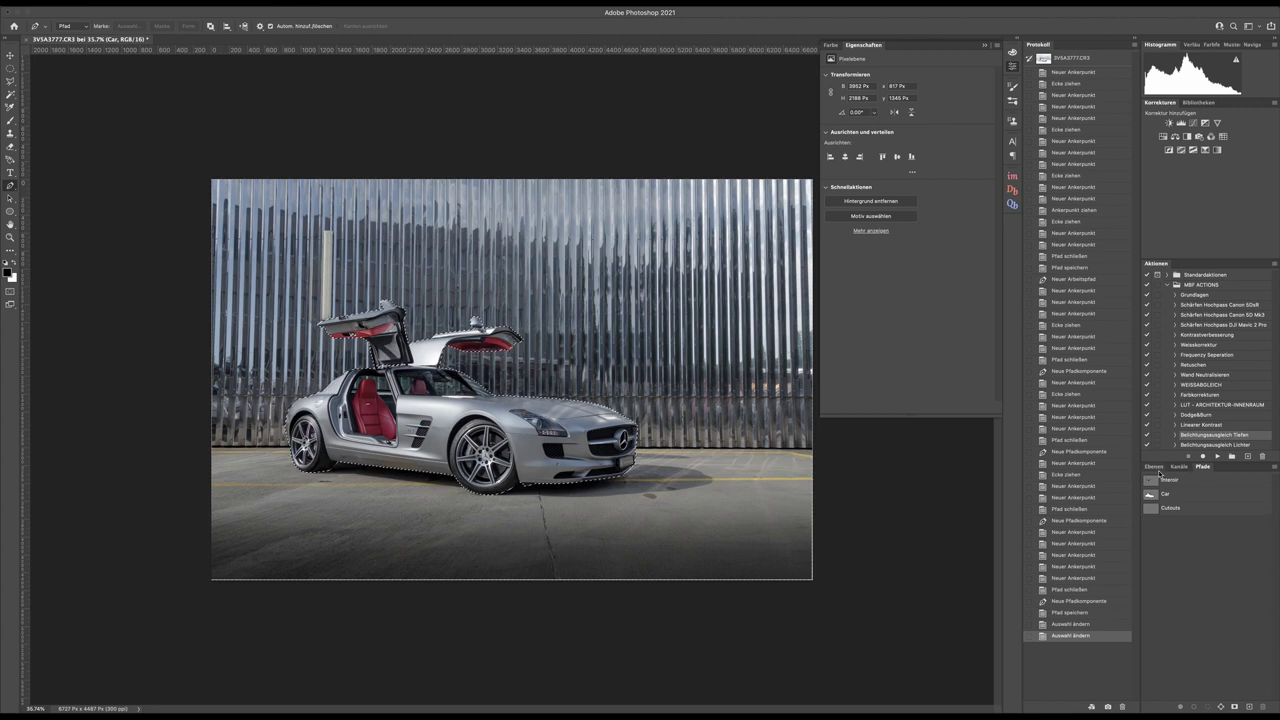
Step: Feather the selection by 1 pixel, mask the Car layer with it and check the cut-out without the Base group
{"action": "left_click", "coordinate": [1158, 467]}
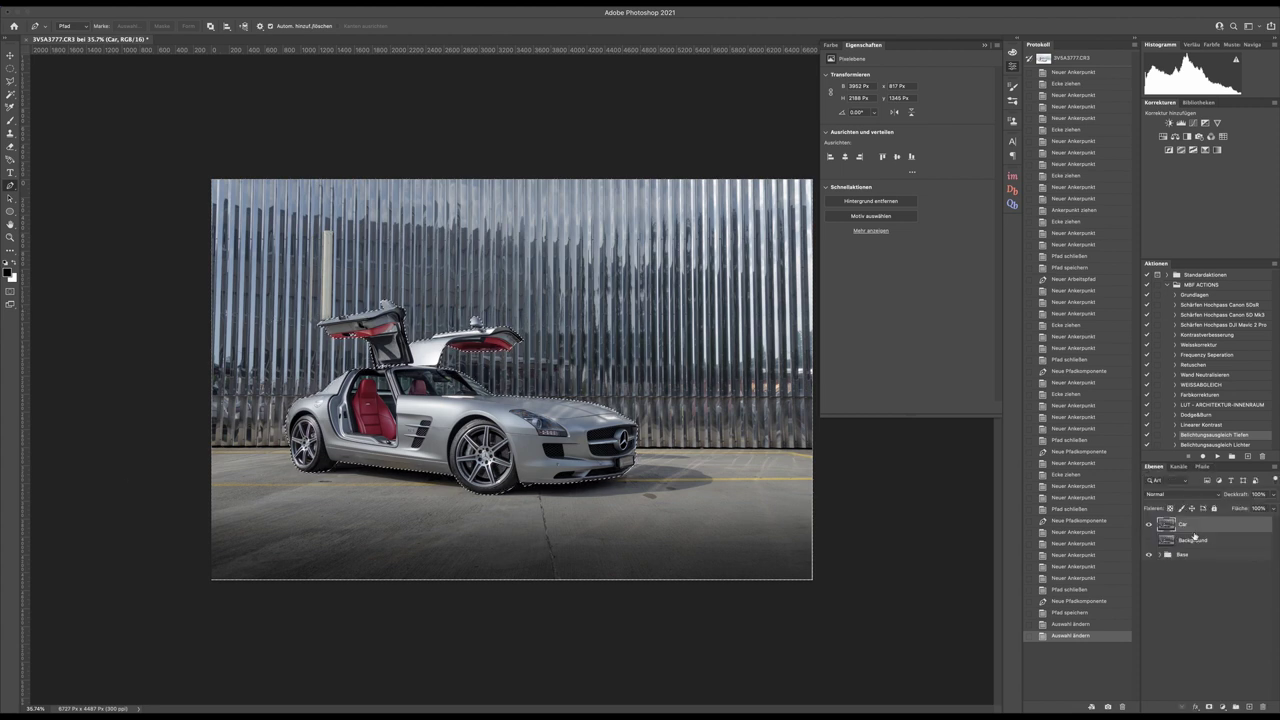
{"action": "key", "text": "shift+F6"}
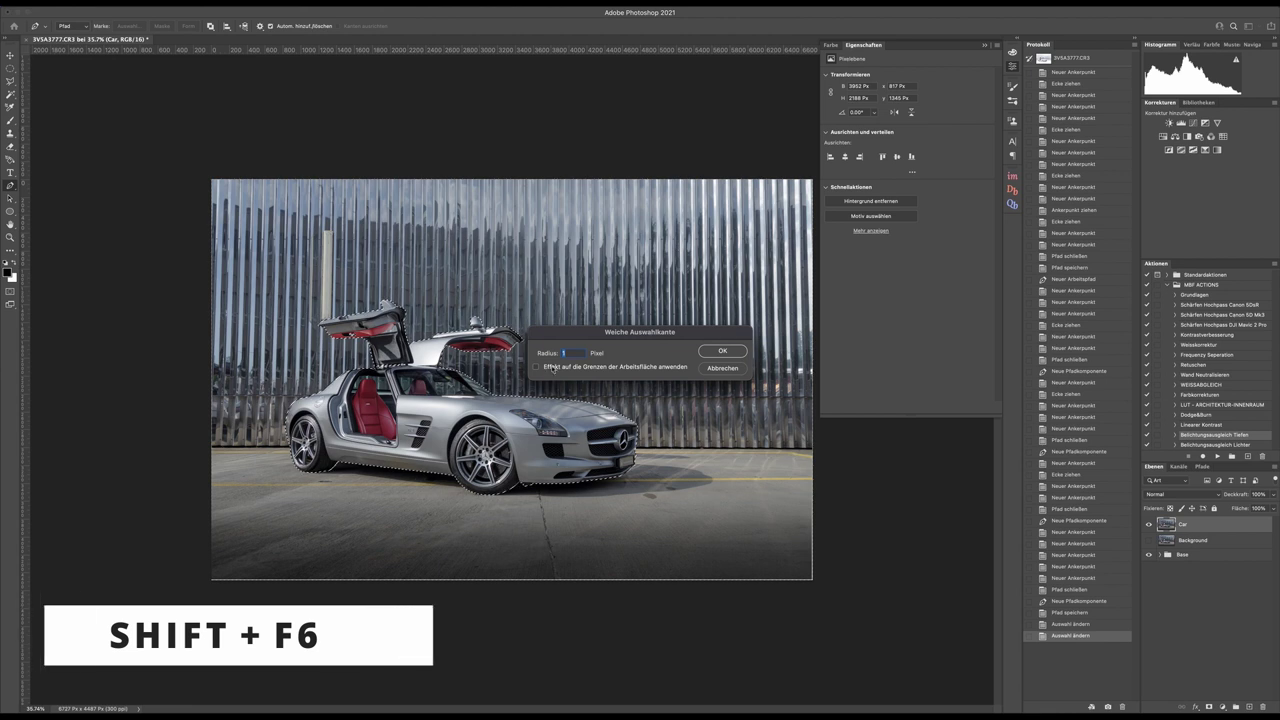
{"action": "left_click", "coordinate": [723, 352]}
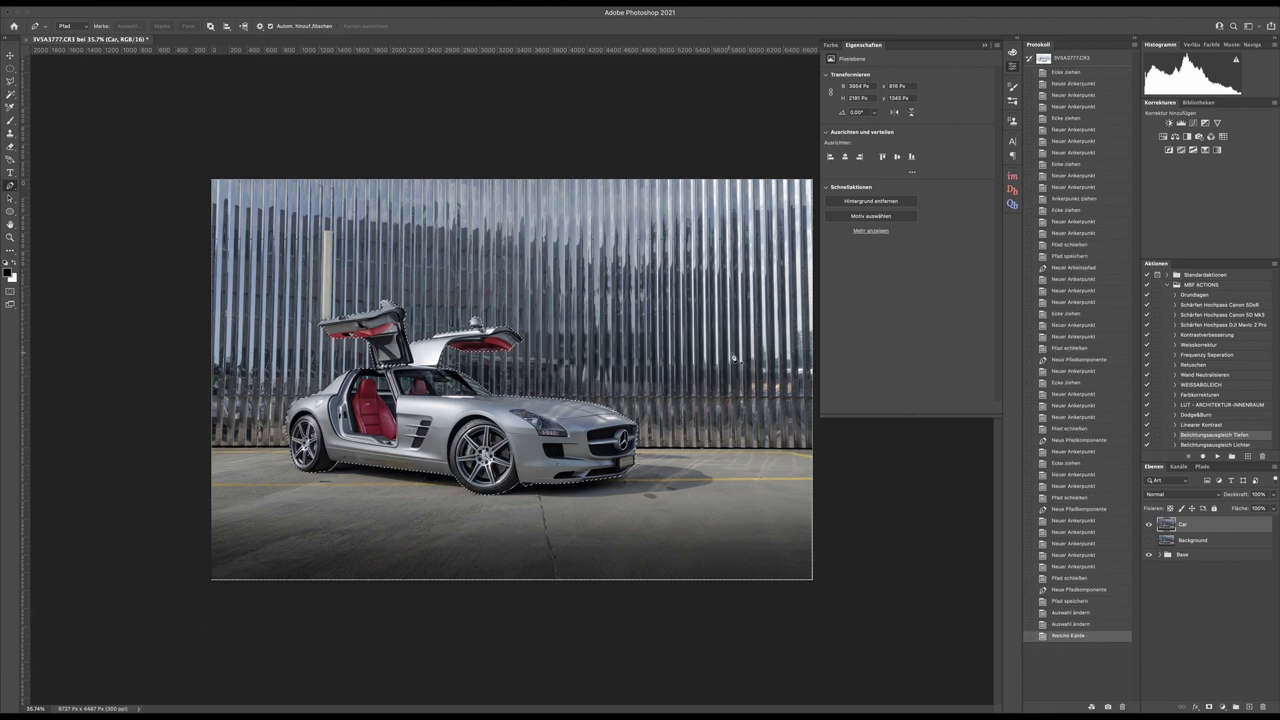
{"action": "left_click", "coordinate": [1208, 706]}
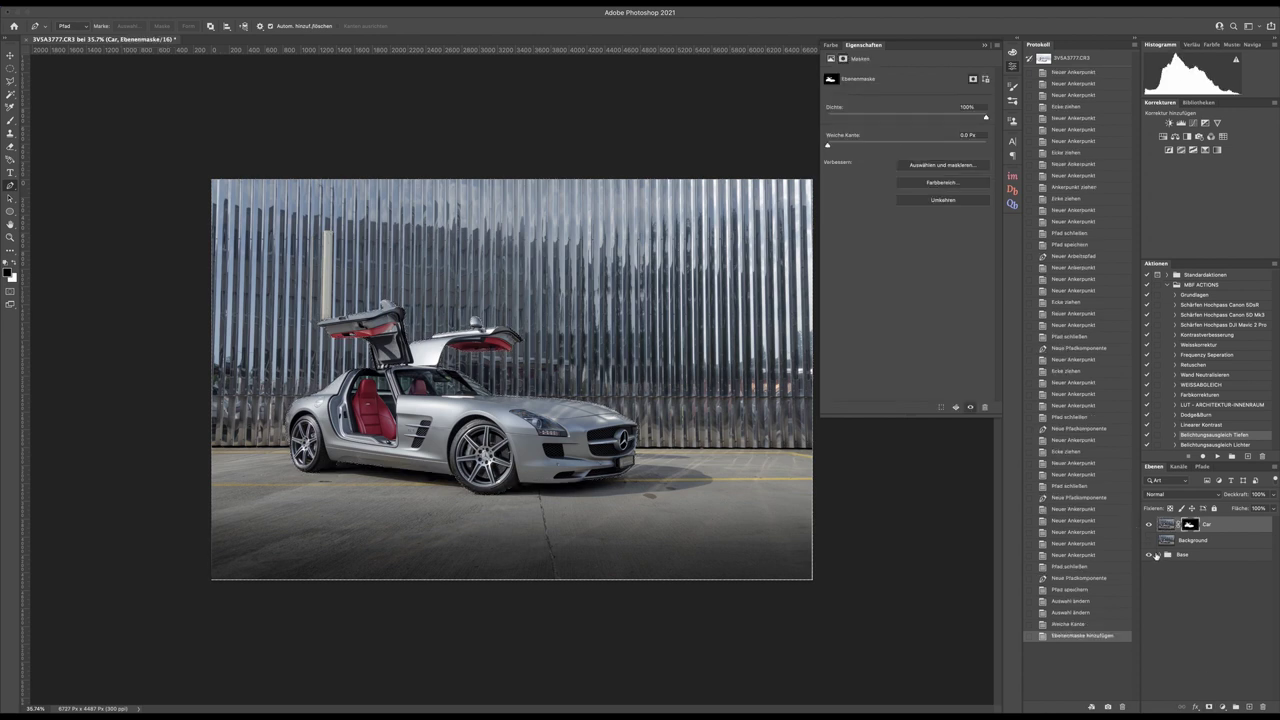
{"action": "left_click", "coordinate": [1148, 554]}
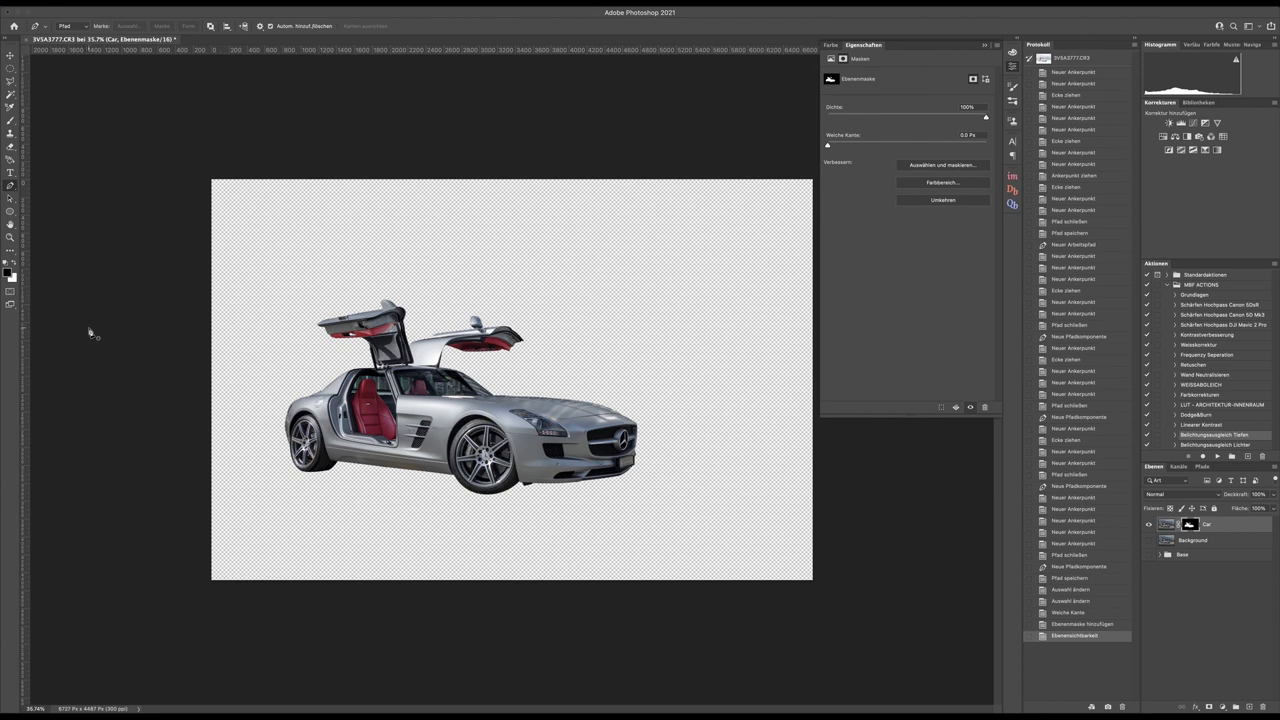
{"action": "left_click", "coordinate": [1149, 555]}
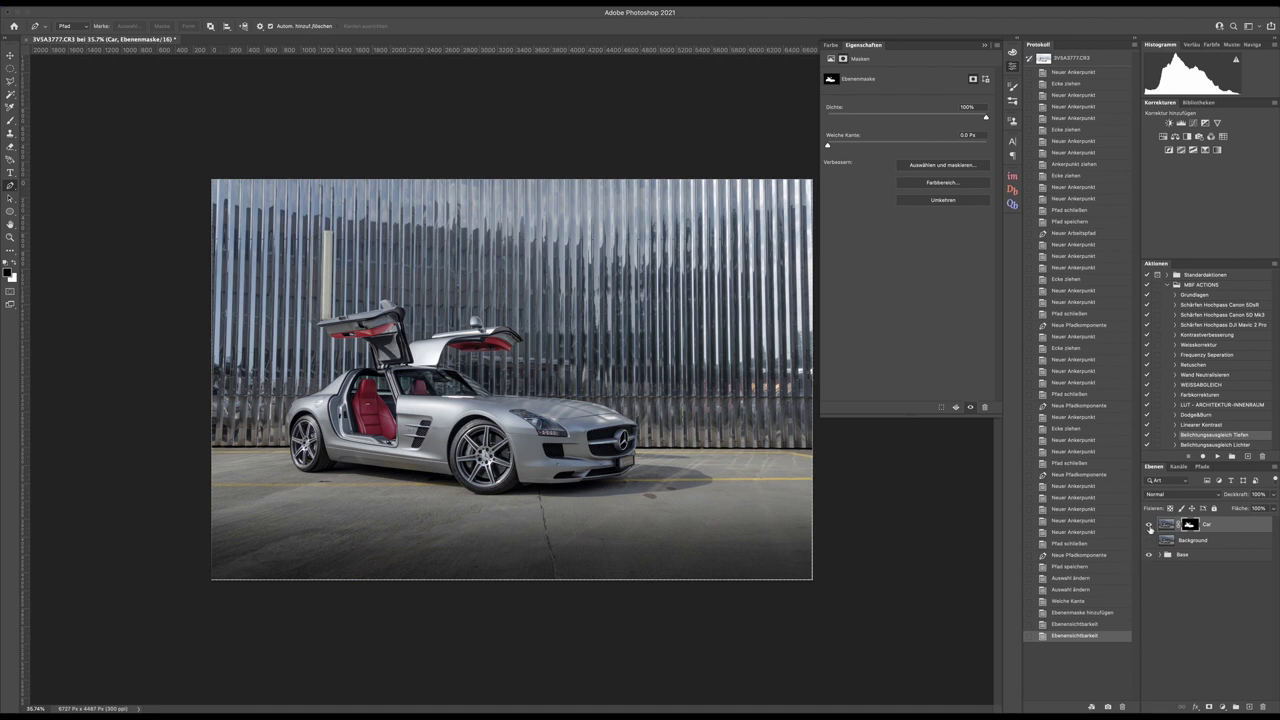
Step: Hide the Car layer and the Base group, and make the Background layer visible and active
{"action": "left_click", "coordinate": [1148, 526]}
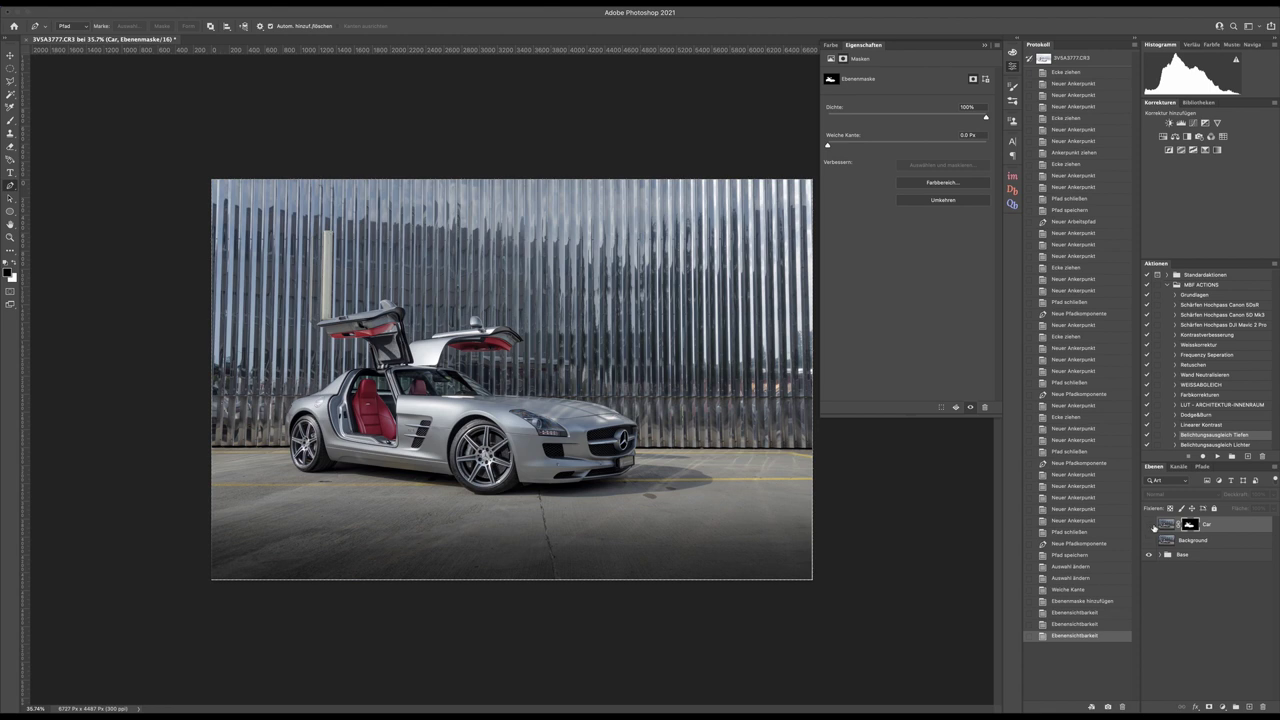
{"action": "left_click", "coordinate": [1148, 543]}
{"action": "left_click", "coordinate": [1186, 545]}
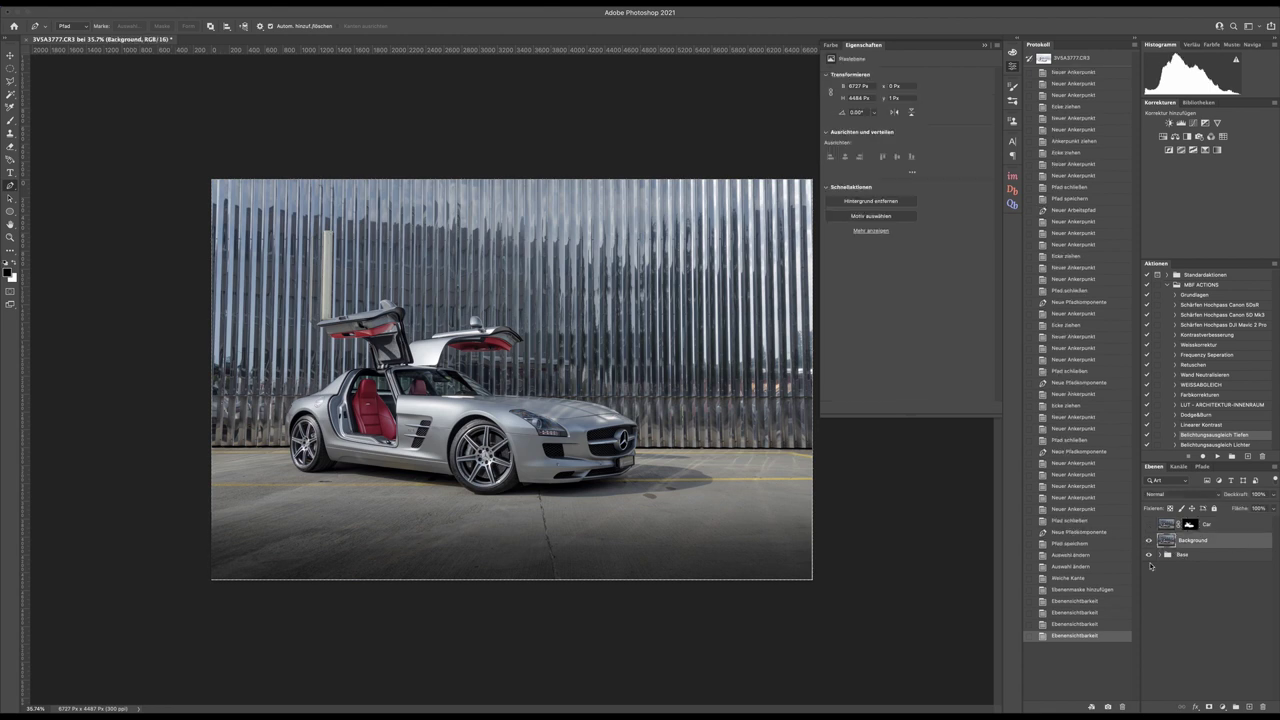
{"action": "left_click", "coordinate": [1149, 557]}
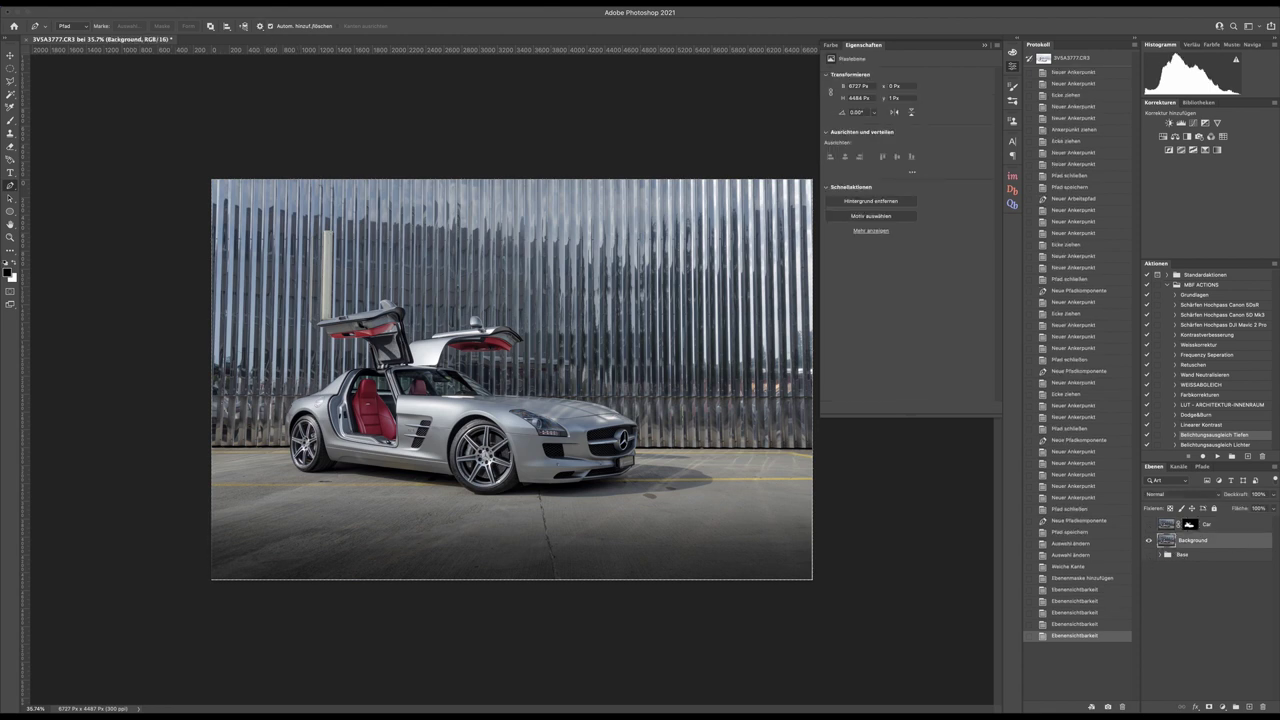
Step: Open the Background layer in the Luminar Flex filter and apply the custom look MUSTANG_BLAU
{"action": "left_click", "coordinate": [266, 4]}
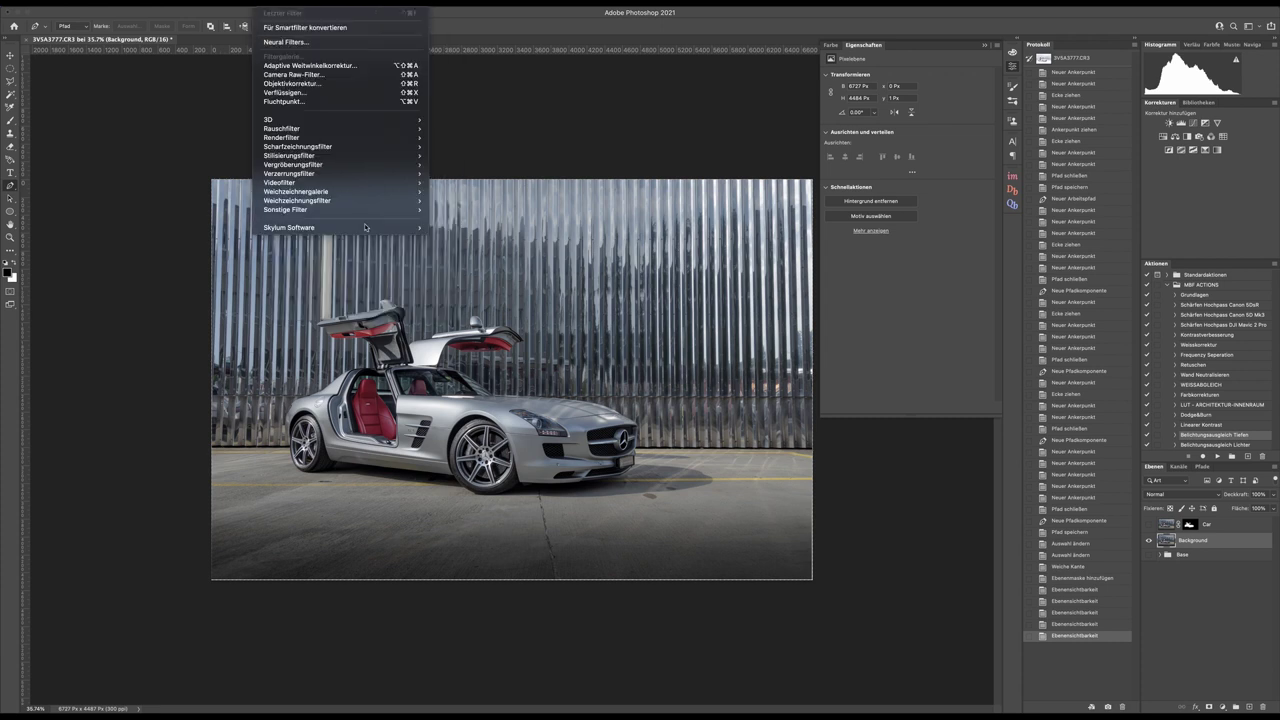
{"action": "mouse_move", "coordinate": [366, 227]}
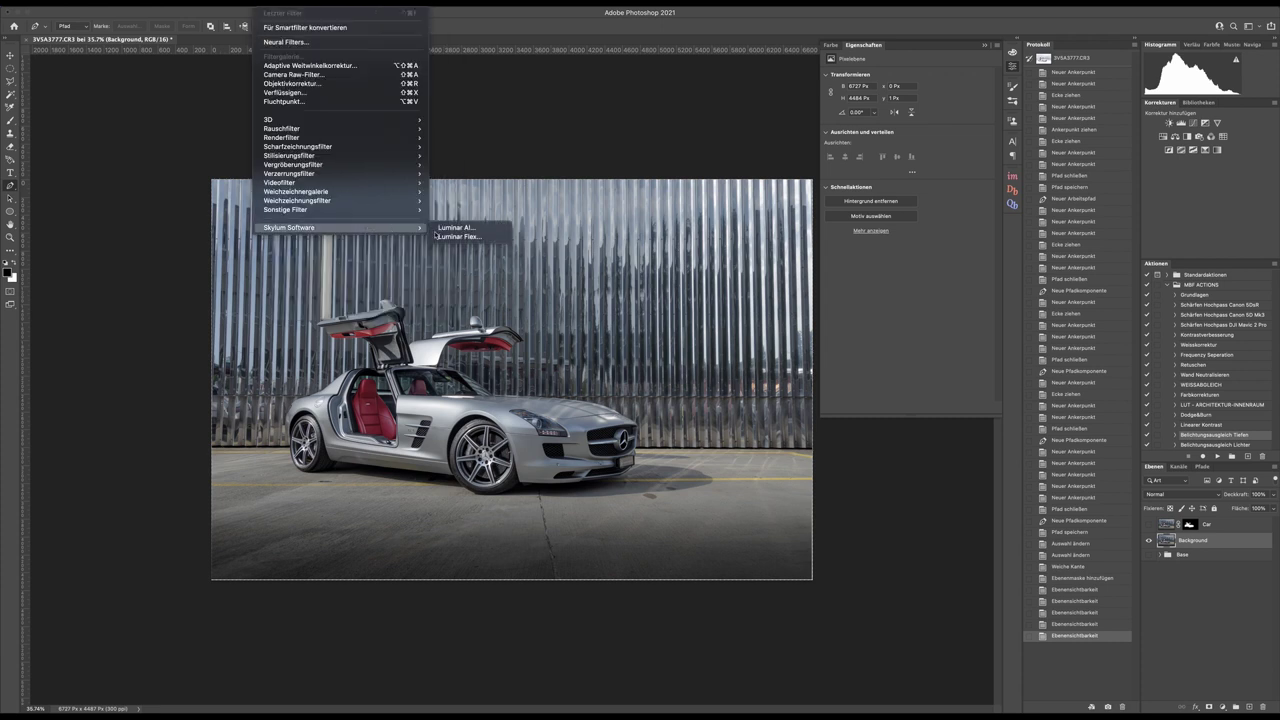
{"action": "left_click", "coordinate": [487, 238]}
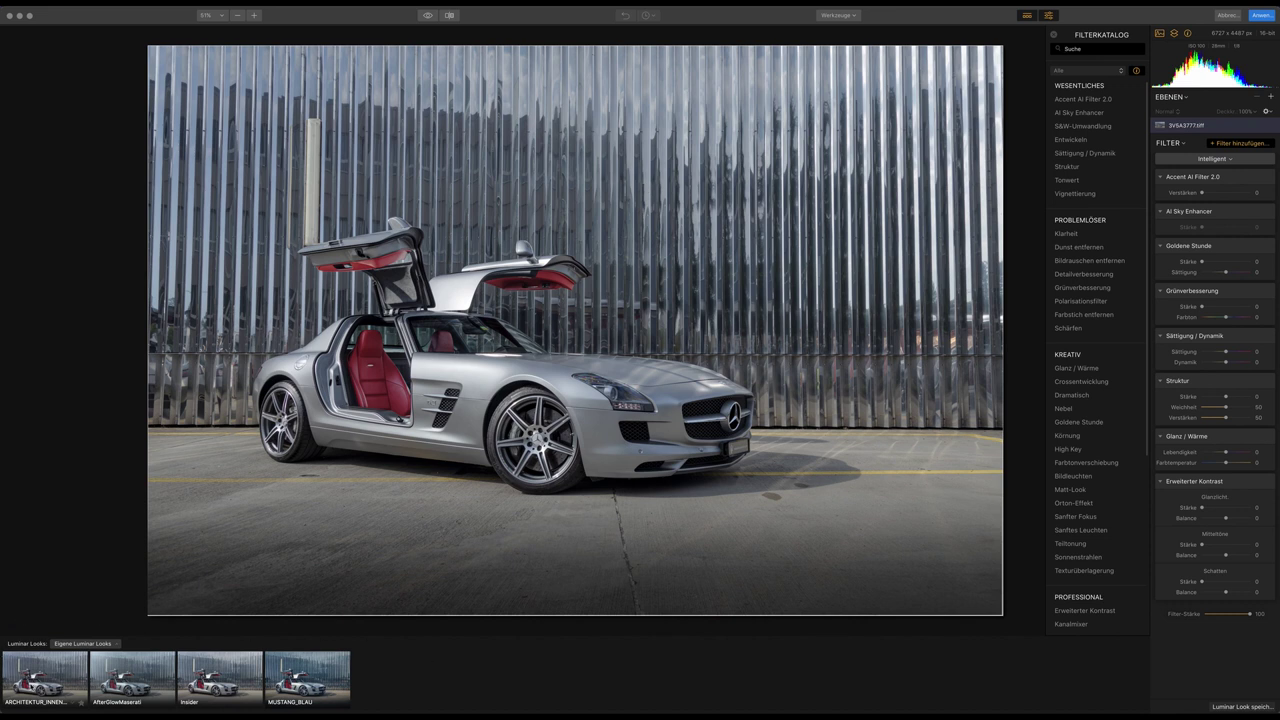
{"action": "mouse_move", "coordinate": [310, 668]}
{"action": "left_click", "coordinate": [310, 668]}
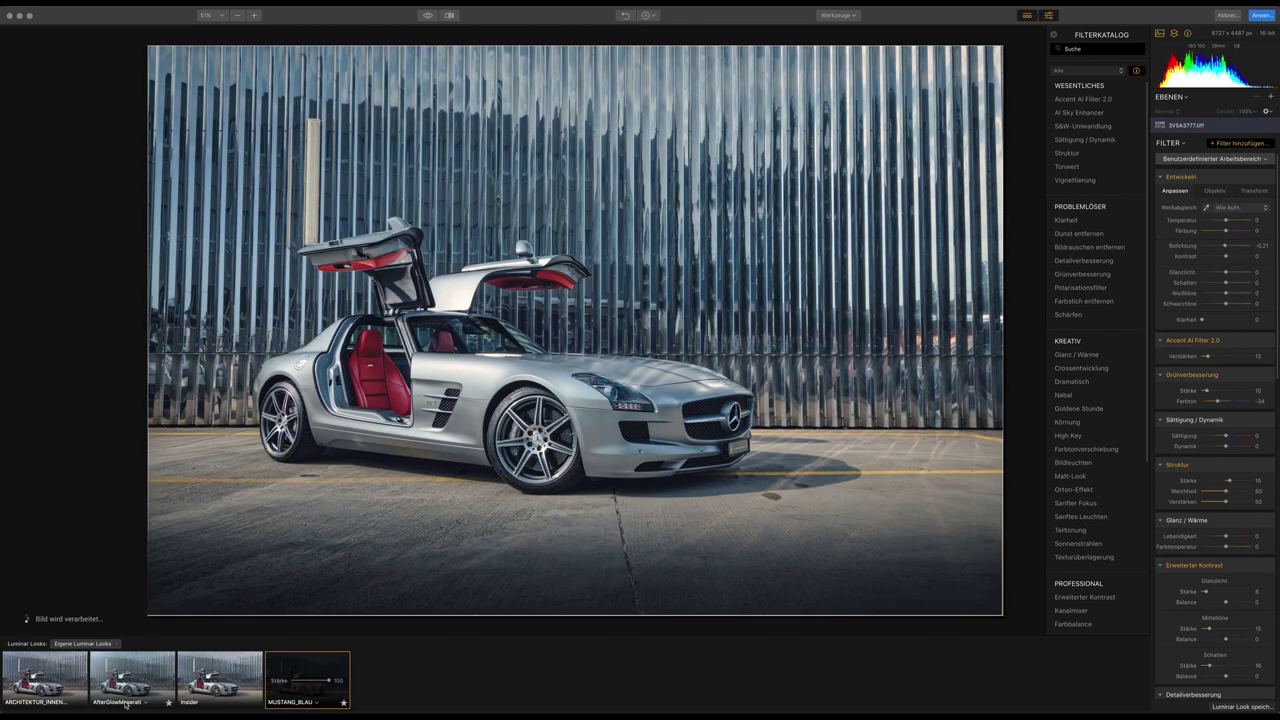
Step: Change the look's LUT mapping to Red Trace and apply the Luminar Flex edit to the Background layer
{"action": "mouse_move", "coordinate": [126, 707]}
{"action": "scroll", "coordinate": [1249, 450], "scroll_direction": "down", "scroll_amount": 15}
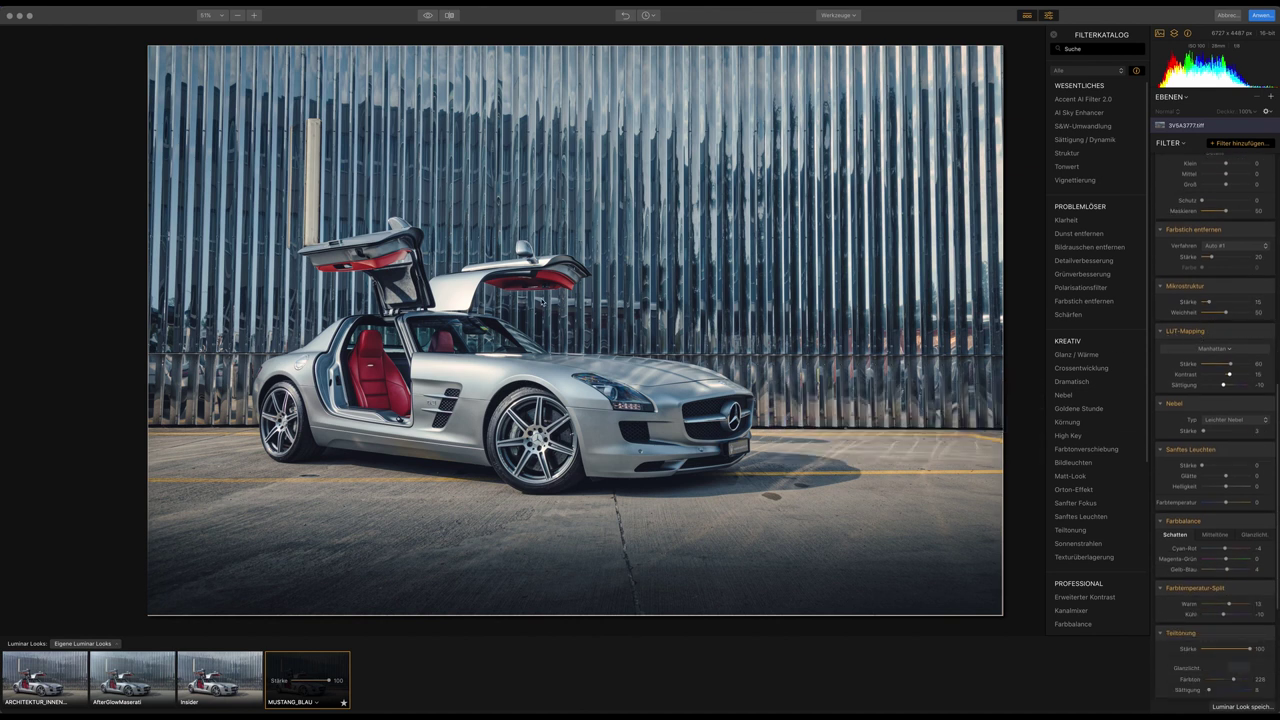
{"action": "left_click", "coordinate": [1231, 350]}
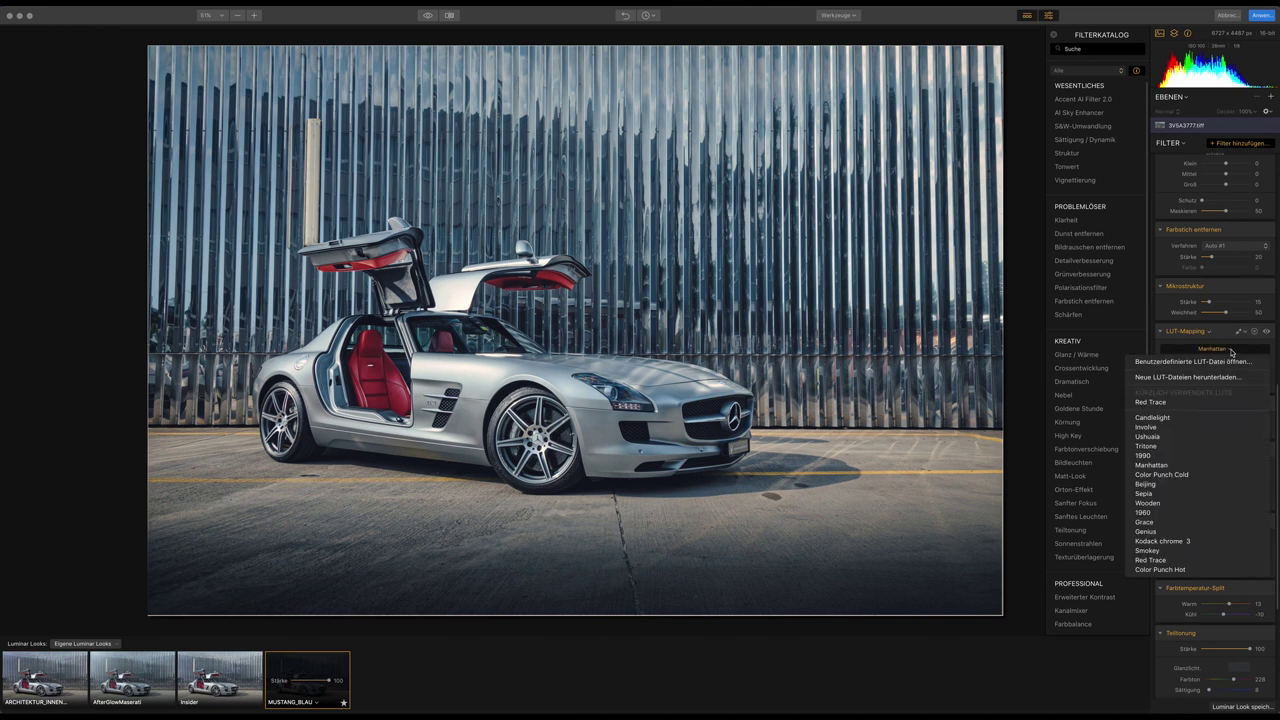
{"action": "left_click", "coordinate": [1190, 402]}
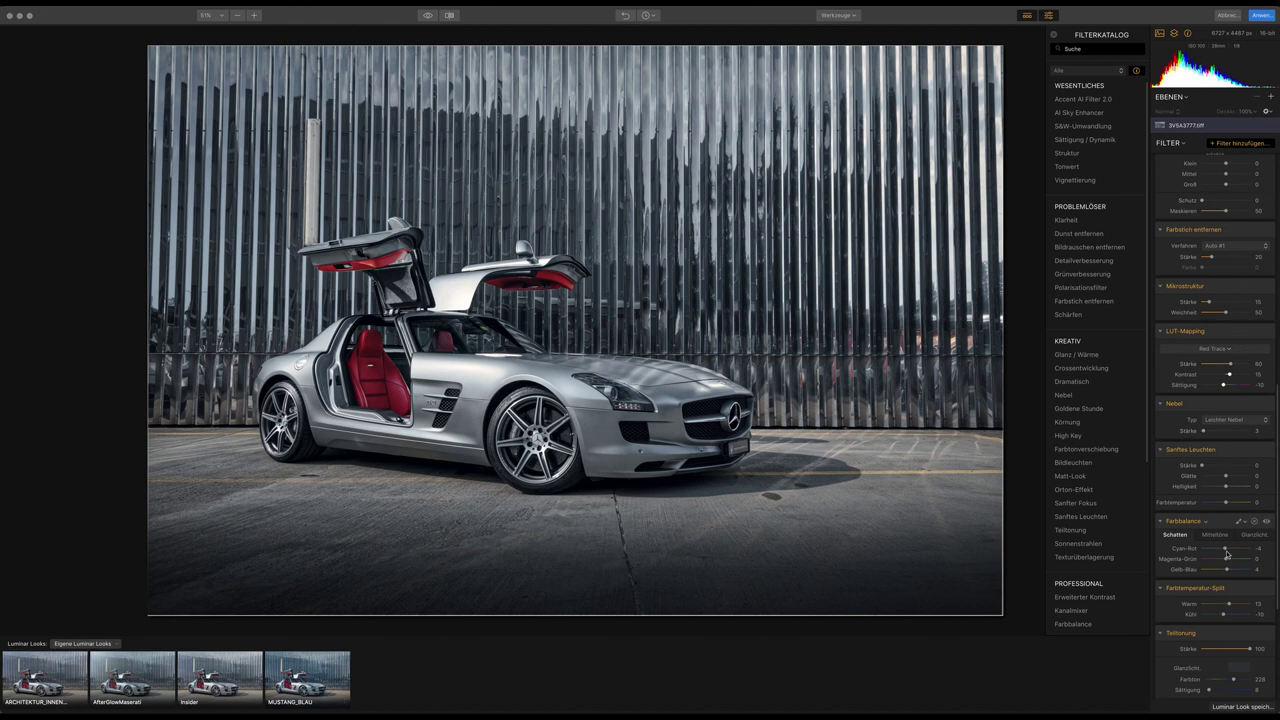
{"action": "scroll", "coordinate": [1232, 560], "scroll_direction": "up", "scroll_amount": 4}
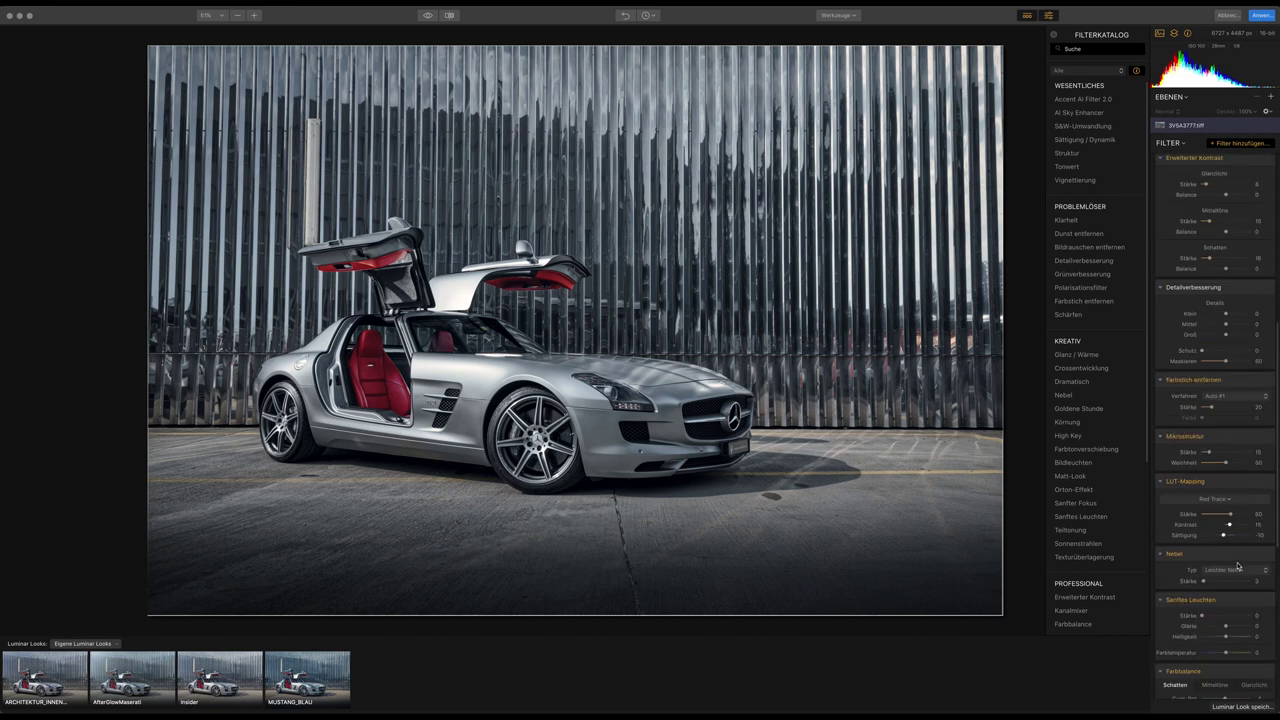
{"action": "scroll", "coordinate": [1237, 566], "scroll_direction": "up", "scroll_amount": 6}
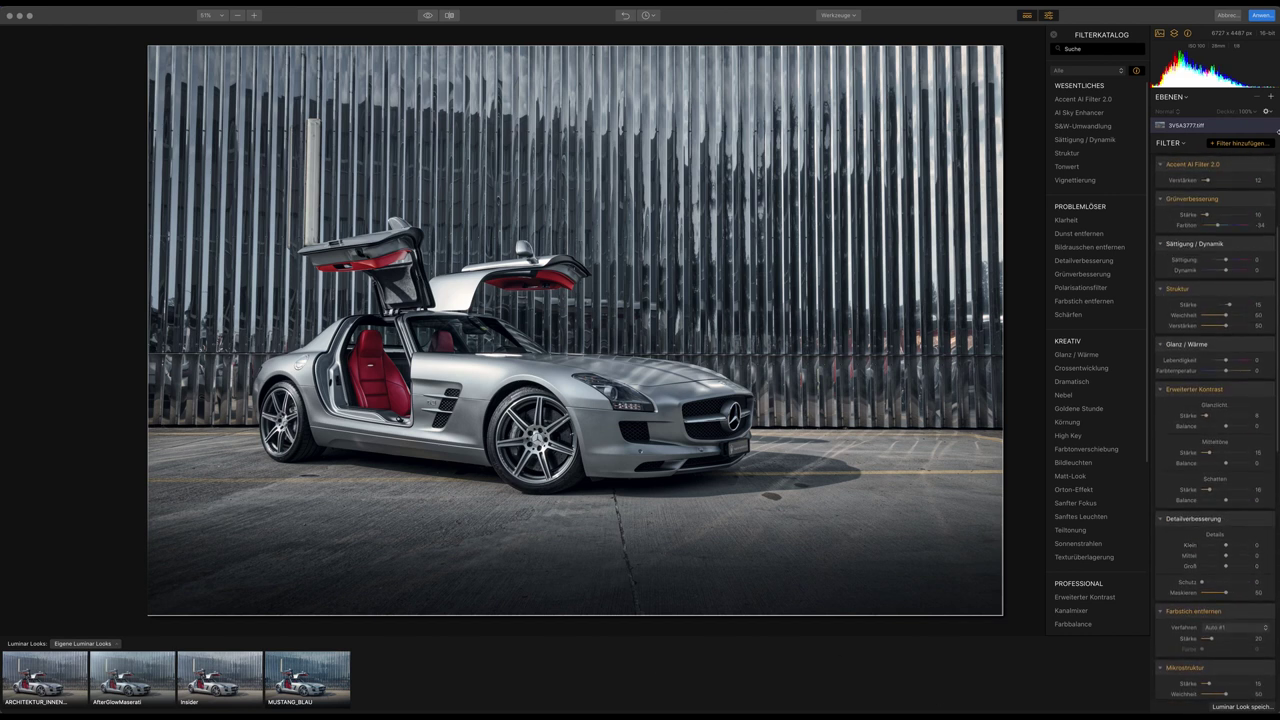
{"action": "left_click", "coordinate": [1266, 18]}
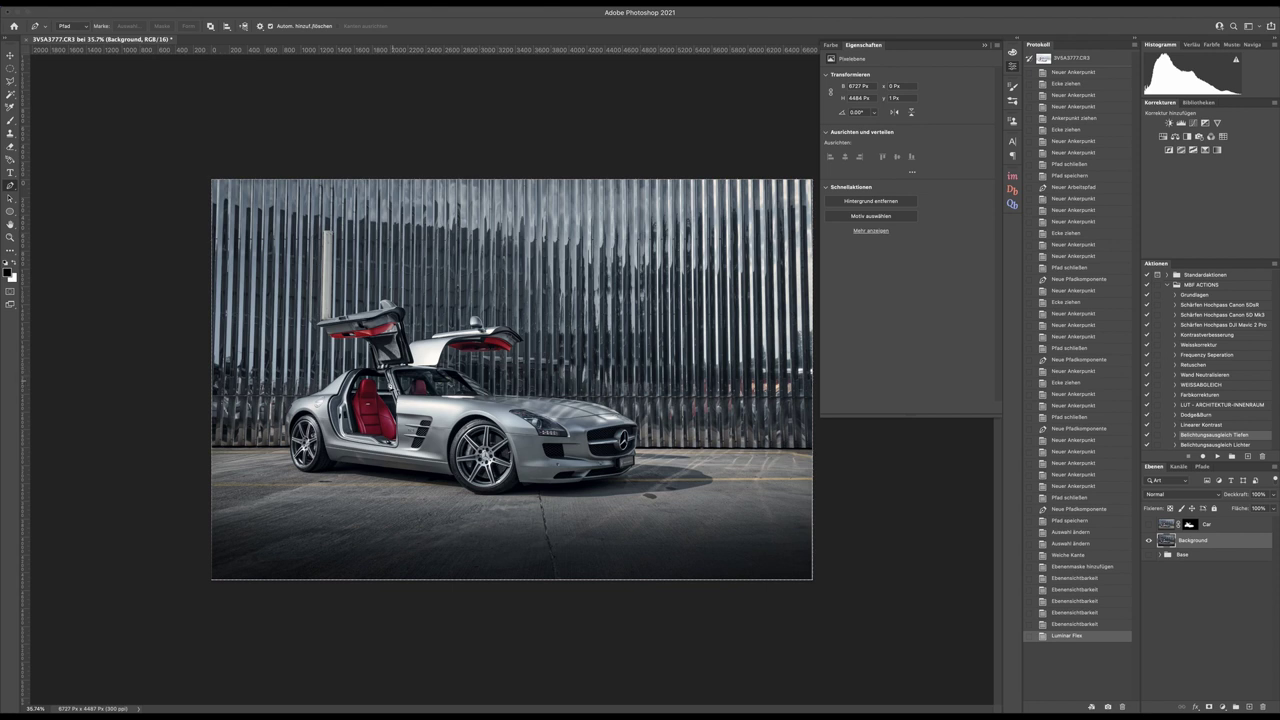
Step: Show the Base group and compare the image with the edited Background layer on and off
{"action": "scroll", "coordinate": [387, 384], "scroll_direction": "up", "scroll_amount": 10}
{"action": "scroll", "coordinate": [387, 384], "scroll_direction": "down", "scroll_amount": 10}
{"action": "left_click", "coordinate": [1149, 555]}
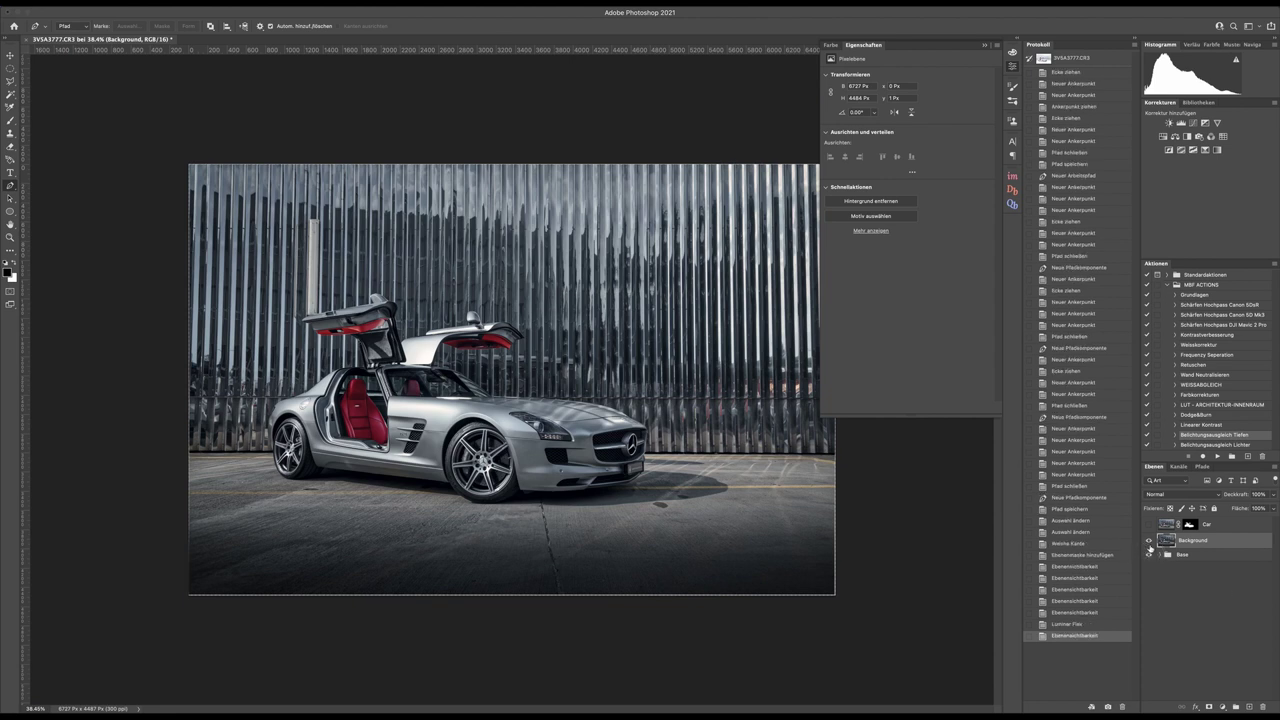
{"action": "left_click", "coordinate": [1149, 541]}
{"action": "left_click", "coordinate": [1149, 541]}
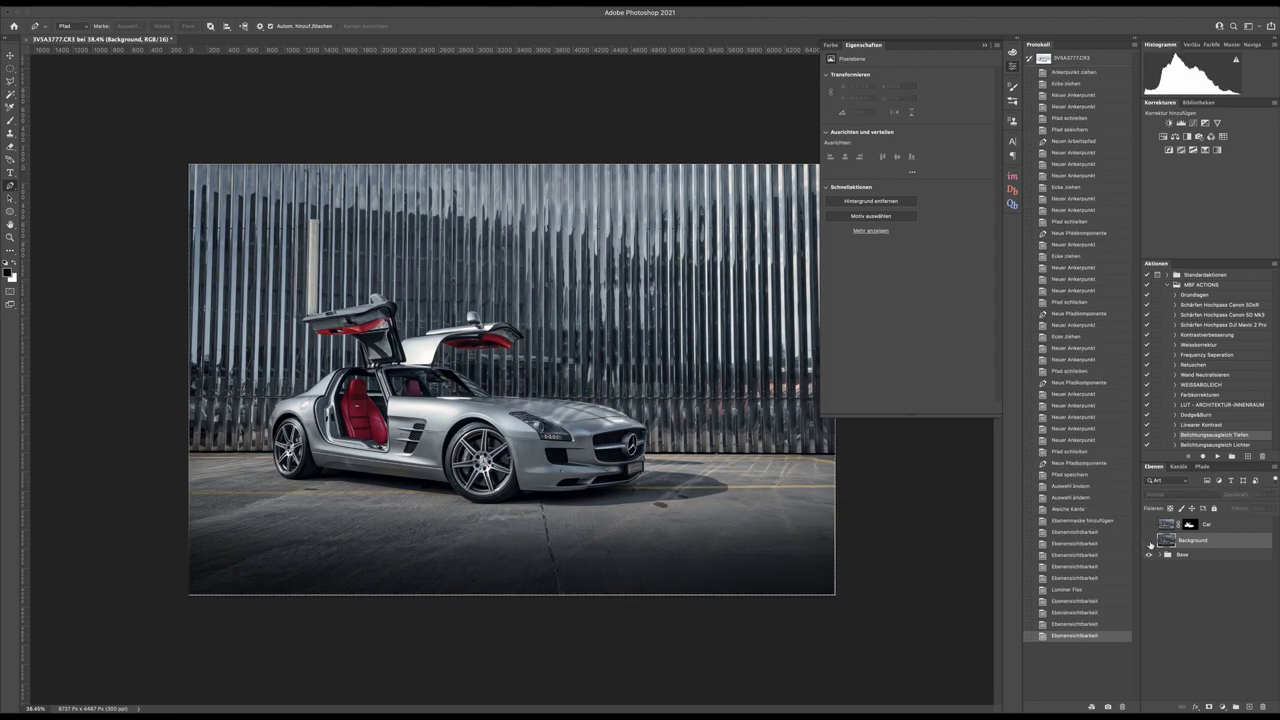
{"action": "left_click", "coordinate": [1149, 541]}
{"action": "left_click", "coordinate": [1149, 541]}
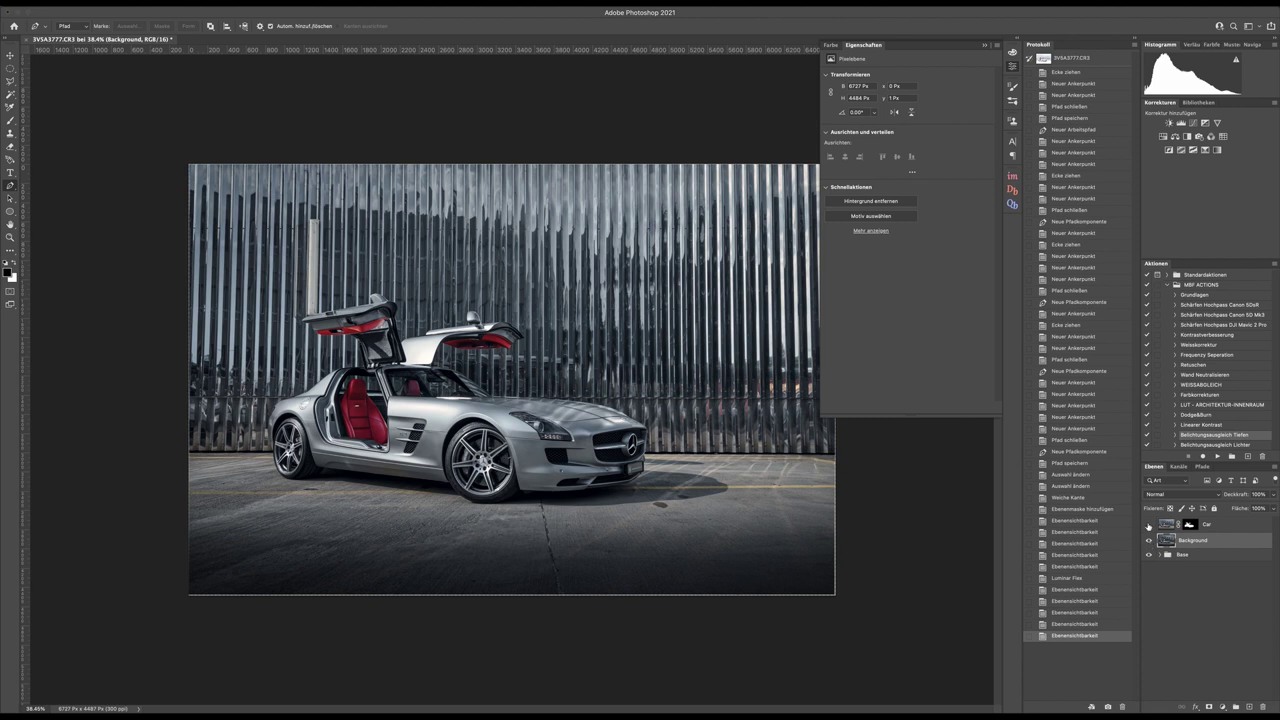
Step: Show the masked Car layer and compare the car with and without it over the edited background
{"action": "left_click", "coordinate": [1149, 525]}
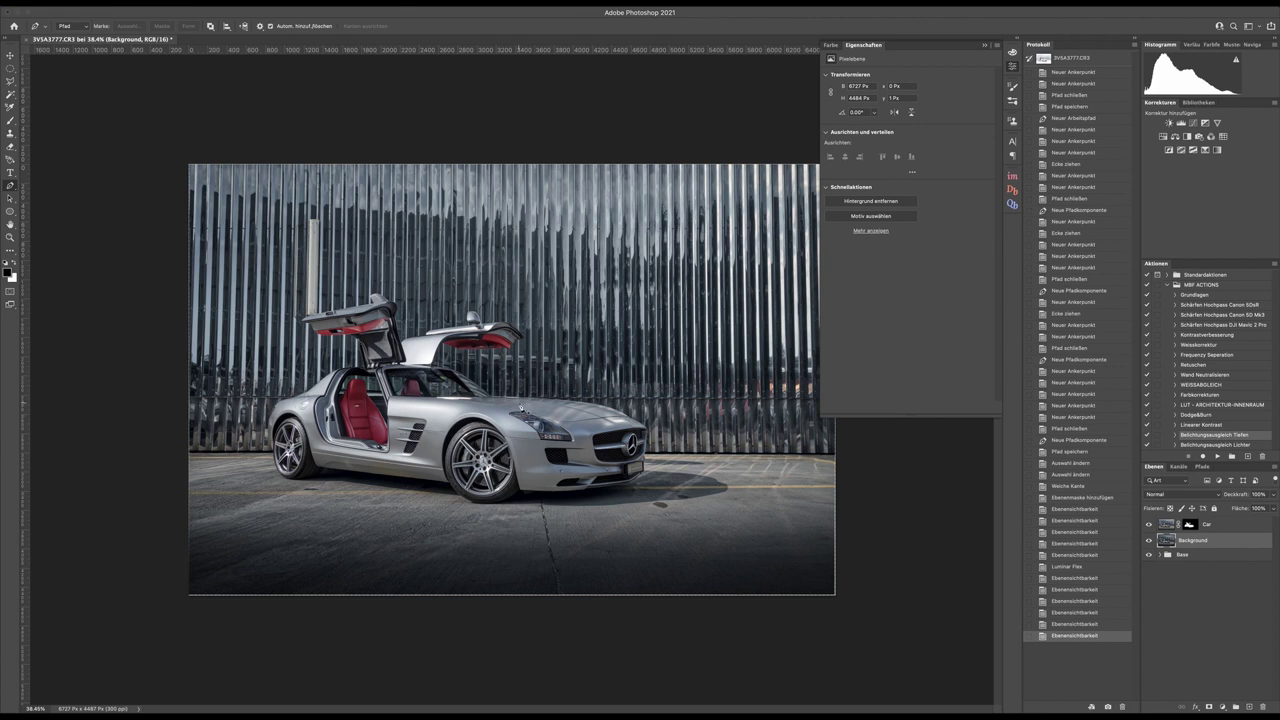
{"action": "scroll", "coordinate": [532, 414], "scroll_direction": "down", "scroll_amount": 3}
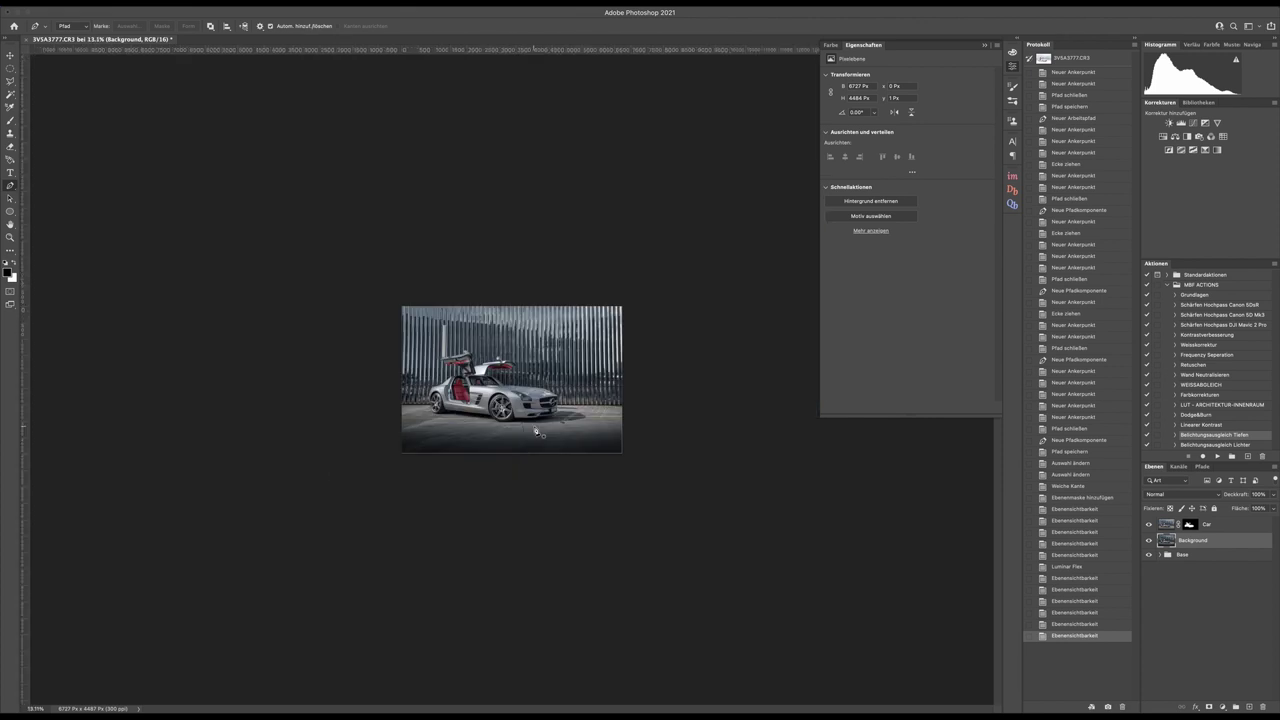
{"action": "scroll", "coordinate": [481, 393], "scroll_direction": "up", "scroll_amount": 4}
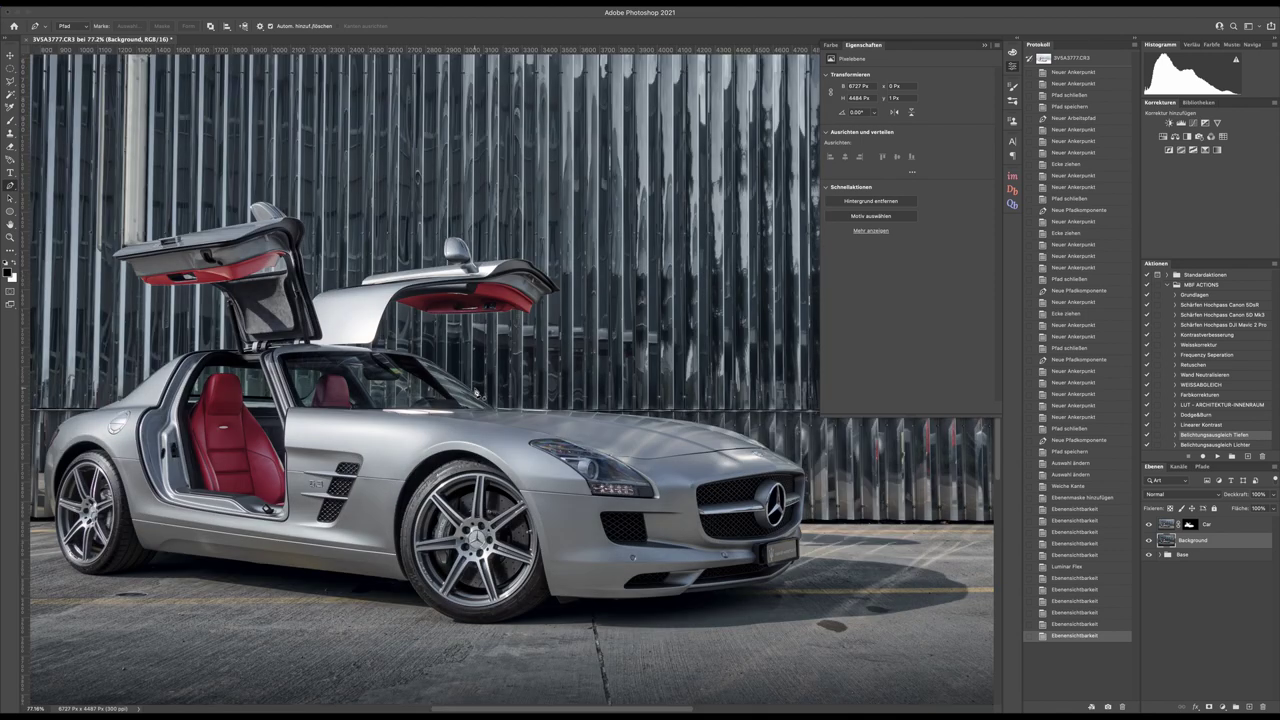
{"action": "scroll", "coordinate": [481, 393], "scroll_direction": "down", "scroll_amount": 1}
{"action": "left_click", "coordinate": [1149, 525]}
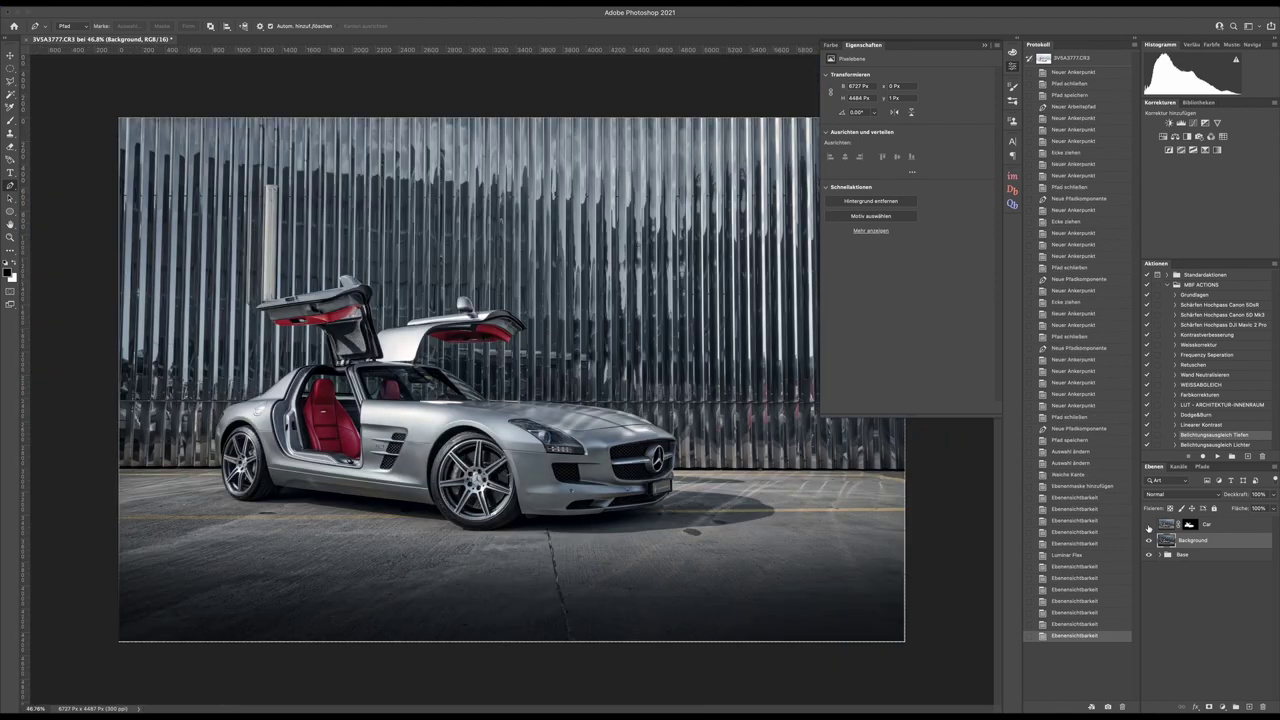
{"action": "left_click", "coordinate": [1149, 526]}
{"action": "left_click", "coordinate": [1149, 526]}
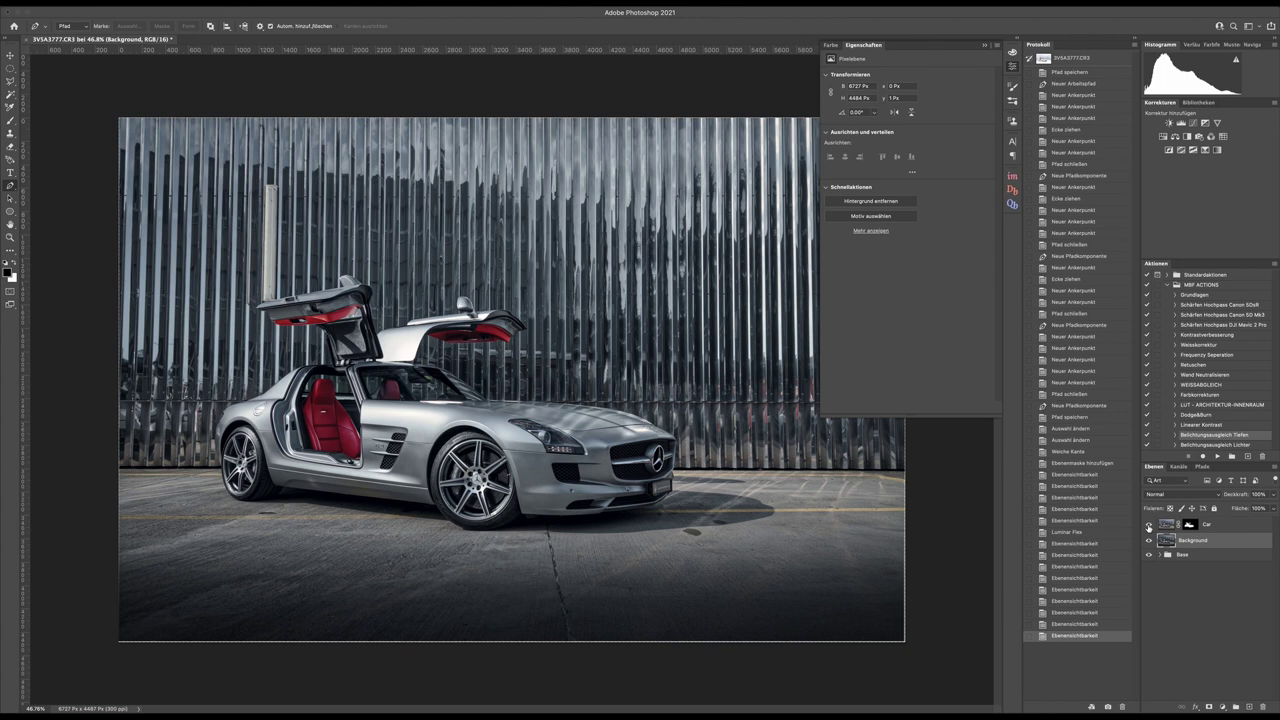
{"action": "left_click", "coordinate": [1149, 526]}
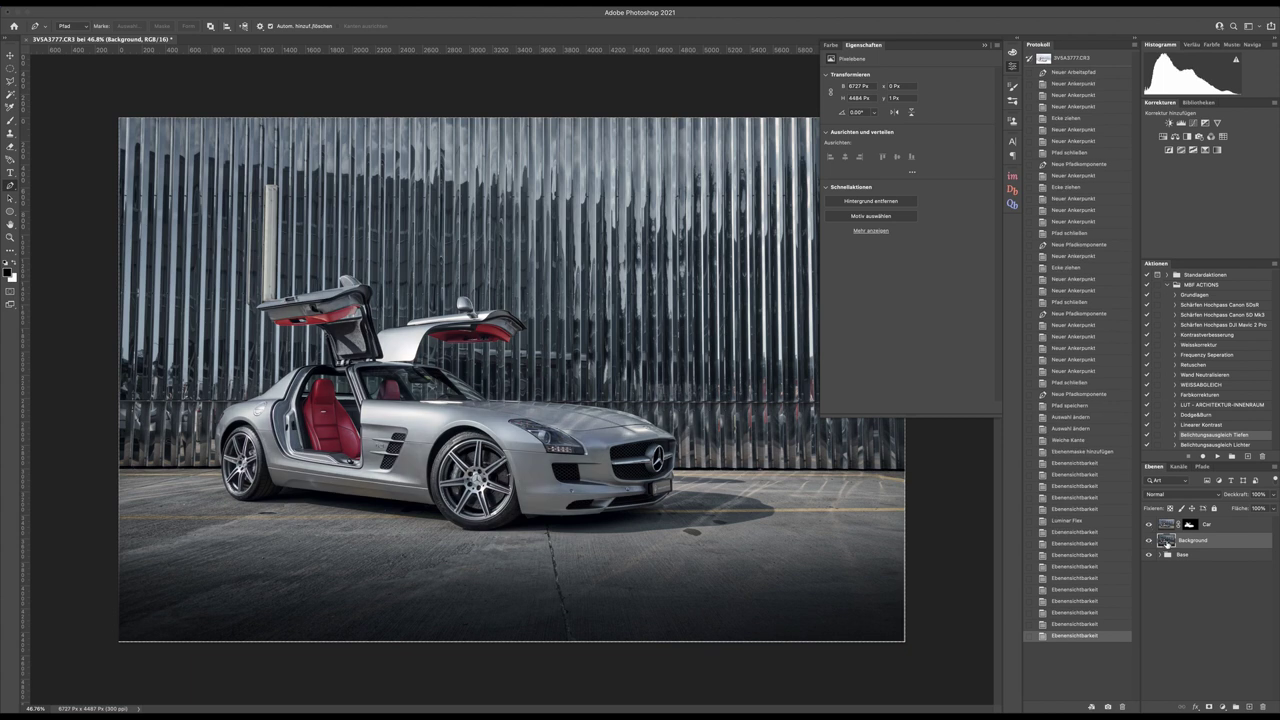
Step: Duplicate the Background layer above the Car layer and copy the mask of layer 3VSA3777.CR3 from the Base group onto the duplicate
{"action": "left_click_drag", "start_coordinate": [1168, 545], "coordinate": [1172, 522]}
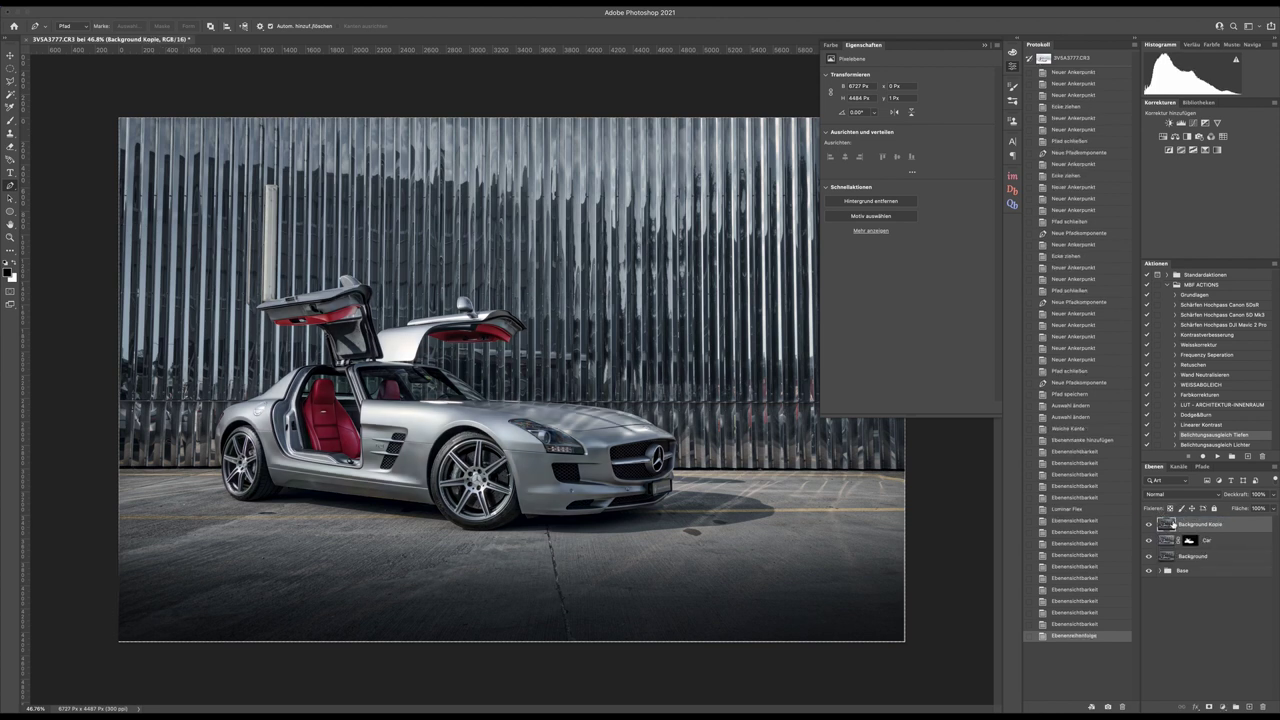
{"action": "left_click", "coordinate": [1160, 571]}
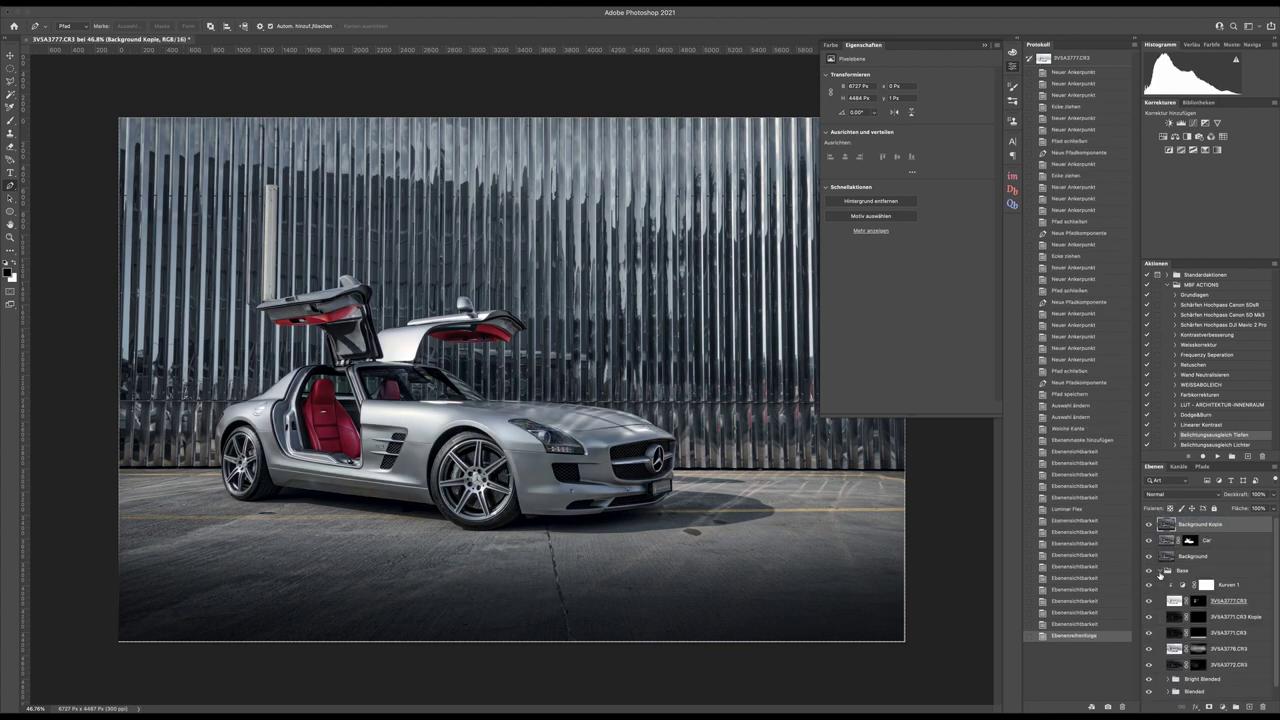
{"action": "left_click", "coordinate": [1197, 601]}
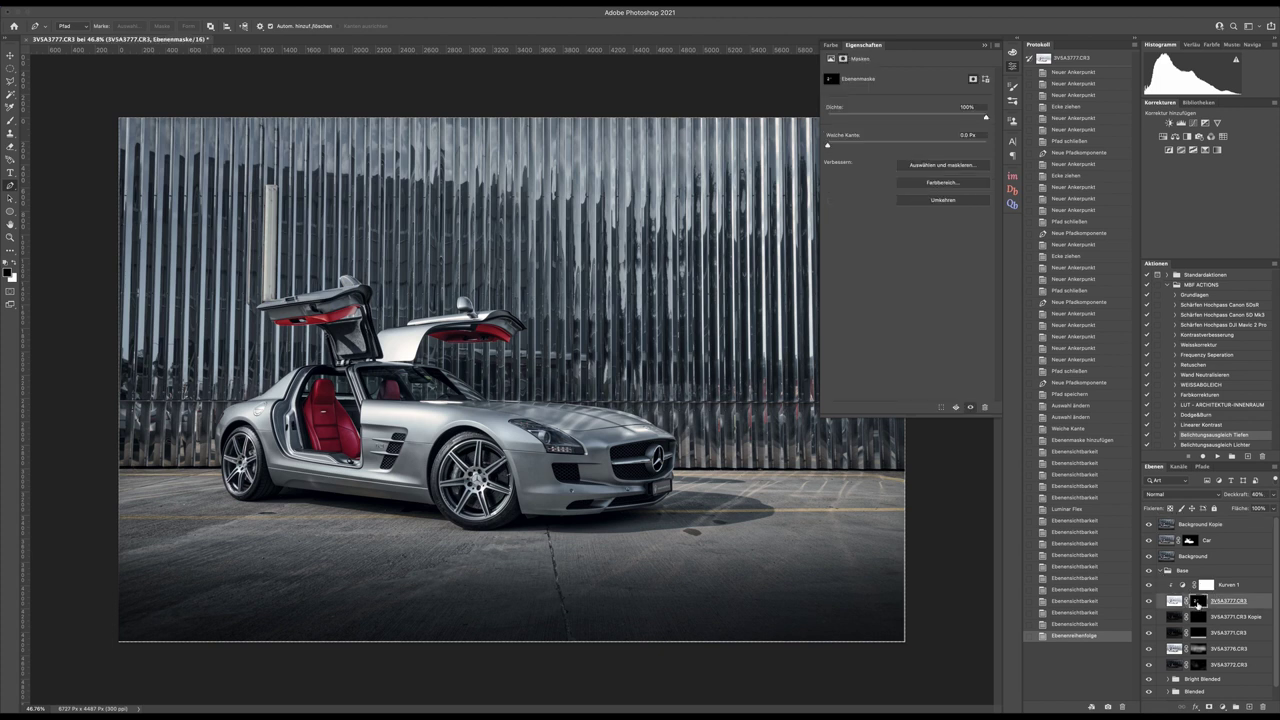
{"action": "left_click_drag", "start_coordinate": [1197, 603], "coordinate": [1205, 527]}
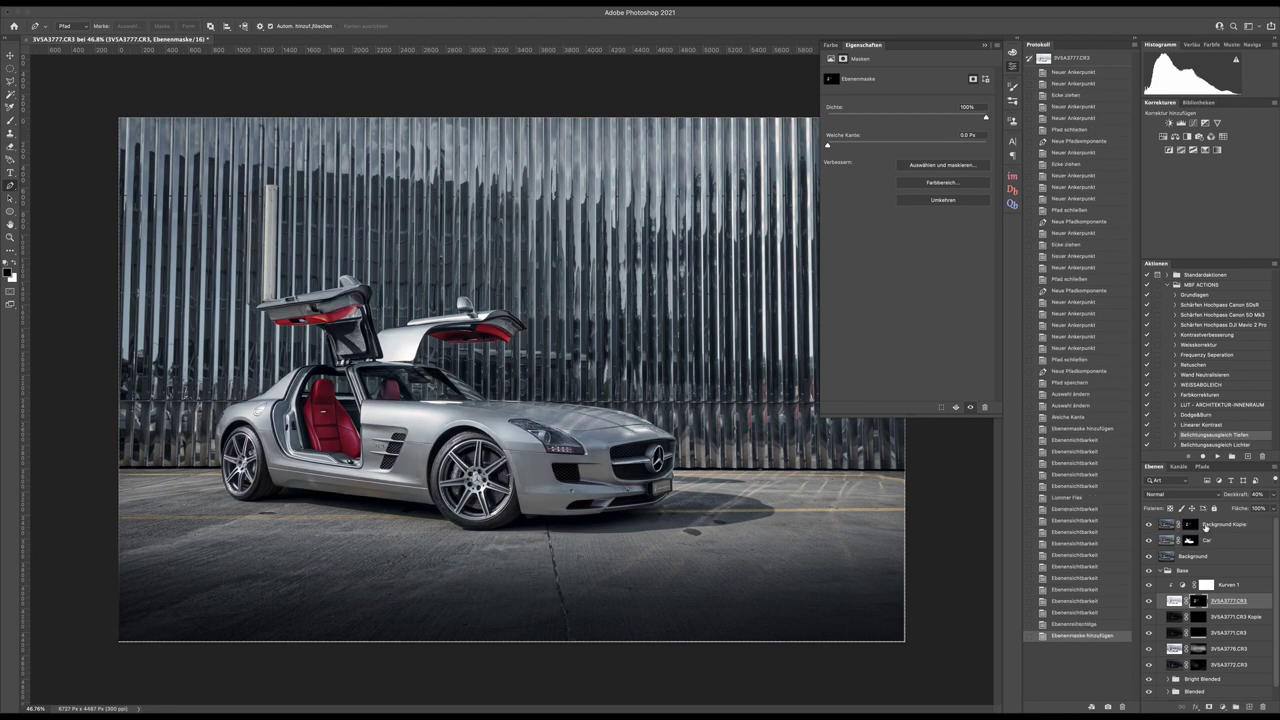
{"action": "left_click", "coordinate": [1161, 571]}
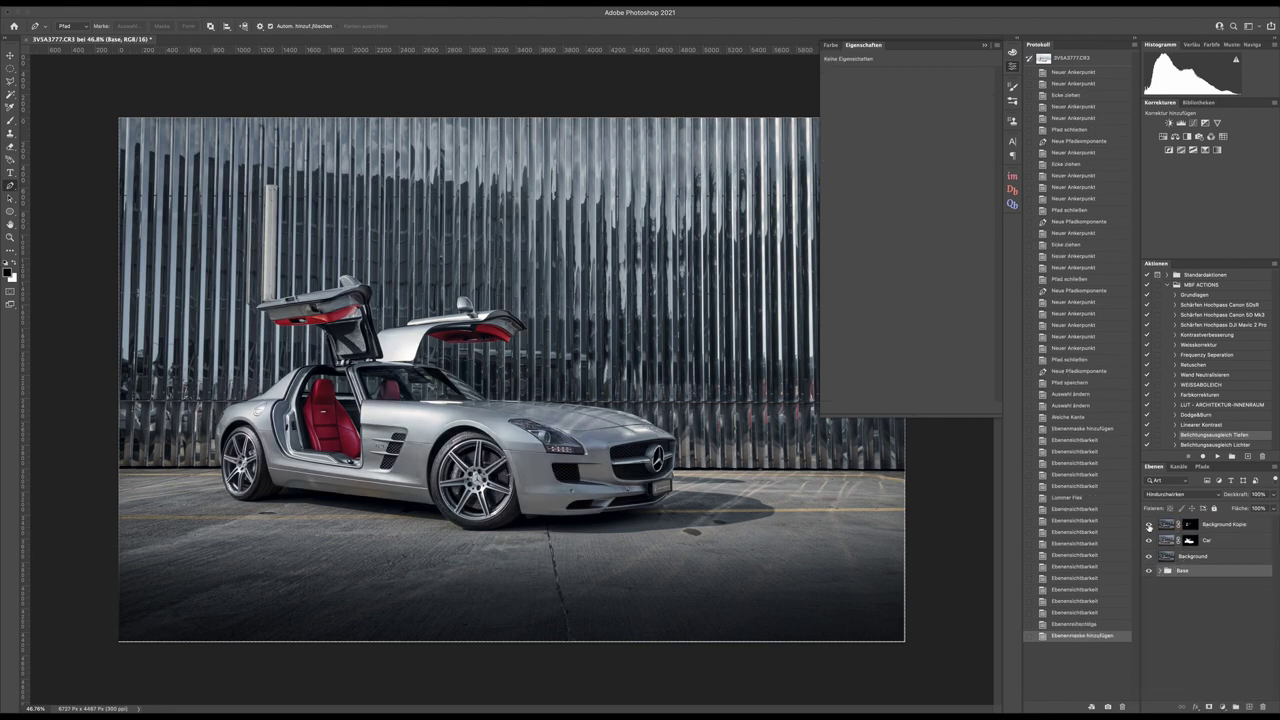
Step: Compare the car interior with the masked Background Kopie layer switched on and off
{"action": "left_click", "coordinate": [1149, 526]}
{"action": "left_click", "coordinate": [1149, 526]}
{"action": "left_click", "coordinate": [1149, 526]}
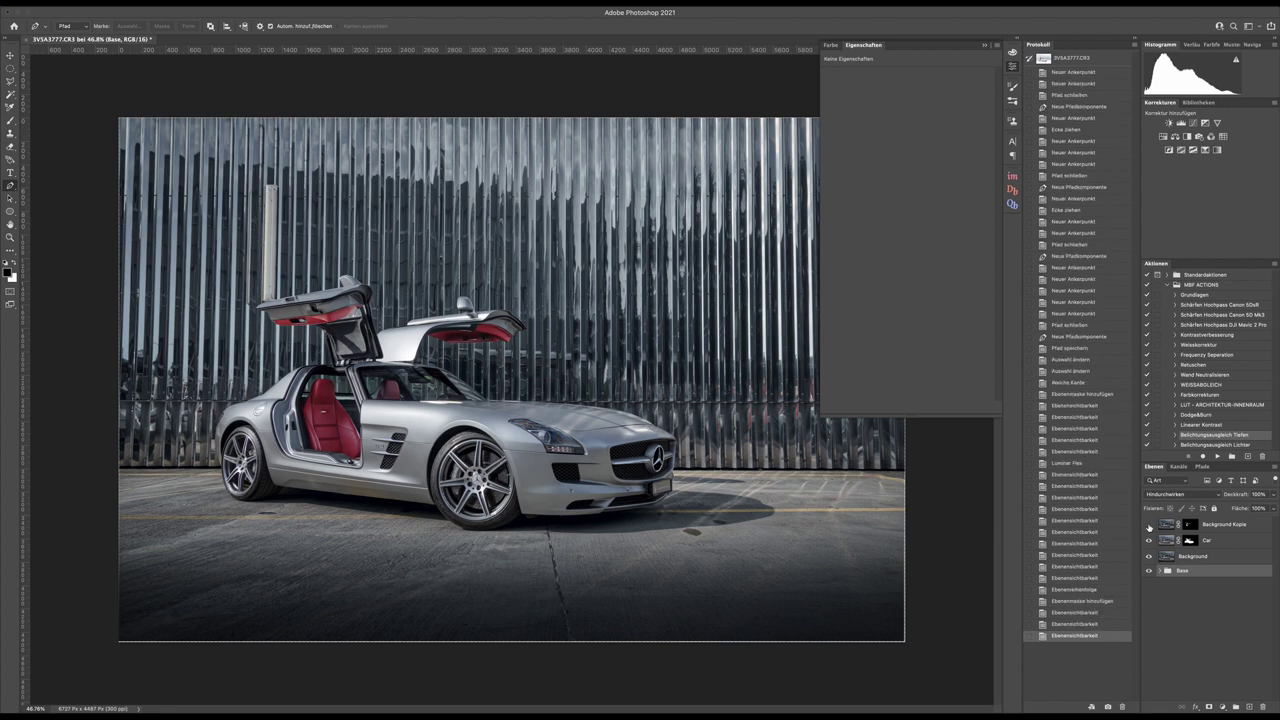
{"action": "left_click", "coordinate": [1149, 526]}
{"action": "left_click", "coordinate": [1149, 526]}
{"action": "left_click", "coordinate": [1149, 526]}
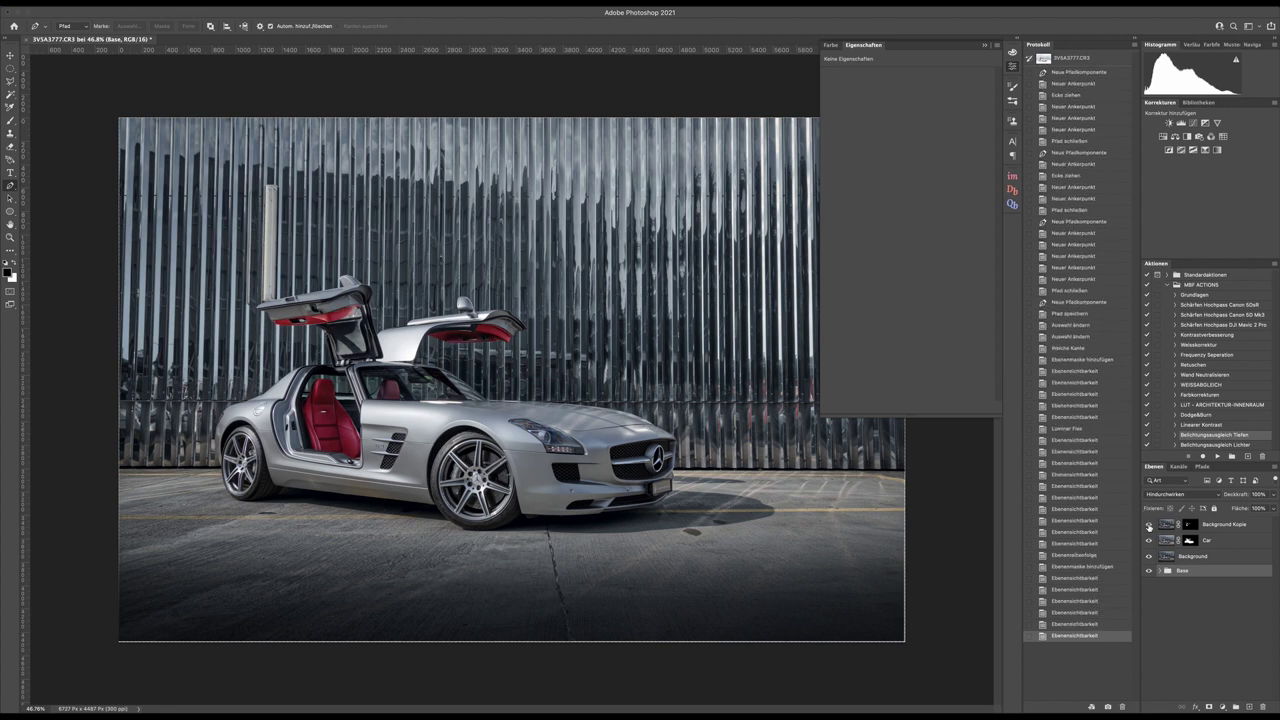
Step: Reduce the opacity of the Background Kopie layer to 70% and compare the image with and without it
{"action": "left_click", "coordinate": [1172, 527]}
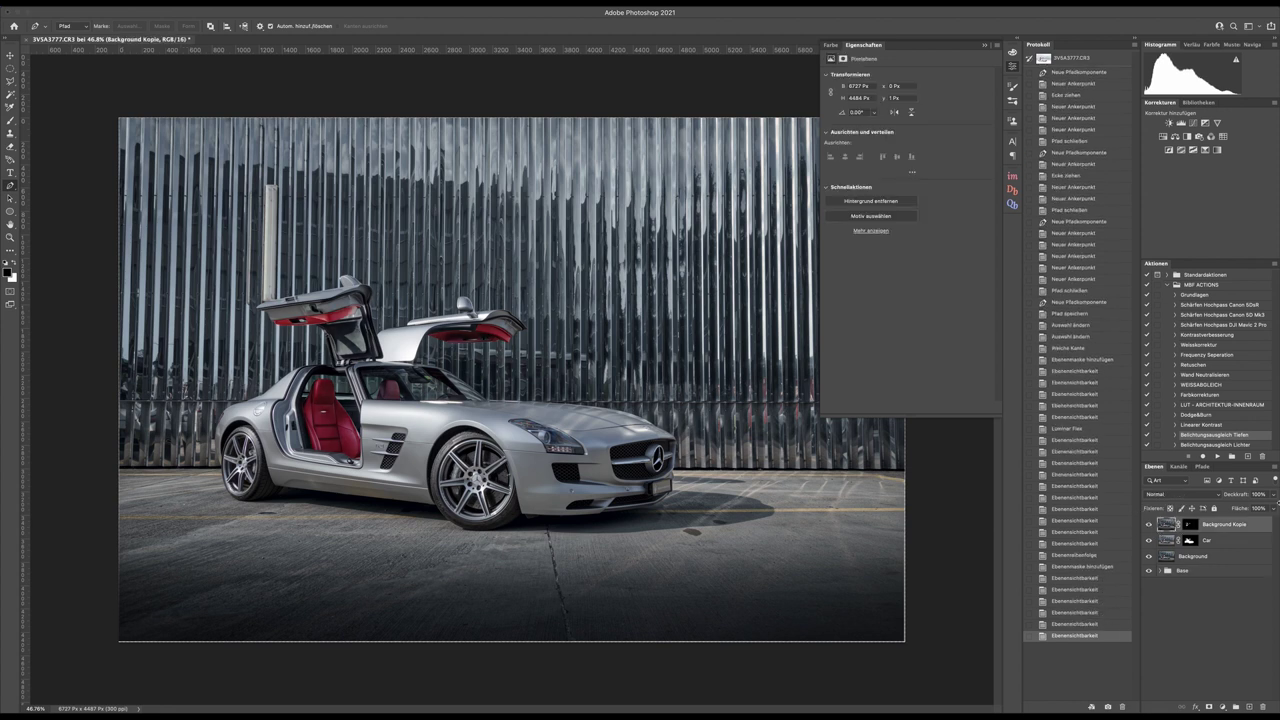
{"action": "left_click", "coordinate": [1274, 495]}
{"action": "left_click_drag", "start_coordinate": [1273, 506], "coordinate": [1259, 508]}
{"action": "left_click", "coordinate": [1252, 621]}
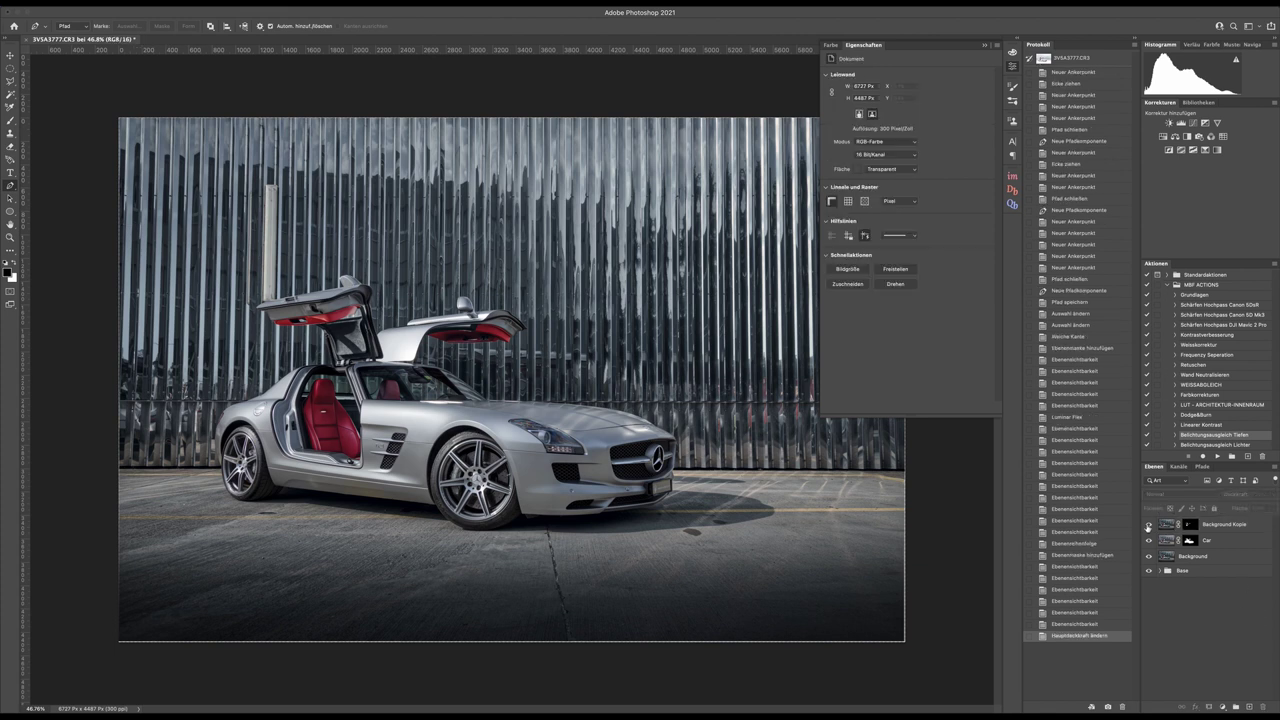
{"action": "left_click", "coordinate": [1148, 527]}
{"action": "left_click", "coordinate": [1148, 527]}
Step: Rename the Background Kopie layer as Red's
{"action": "scroll", "coordinate": [181, 427], "scroll_direction": "down", "scroll_amount": 3}
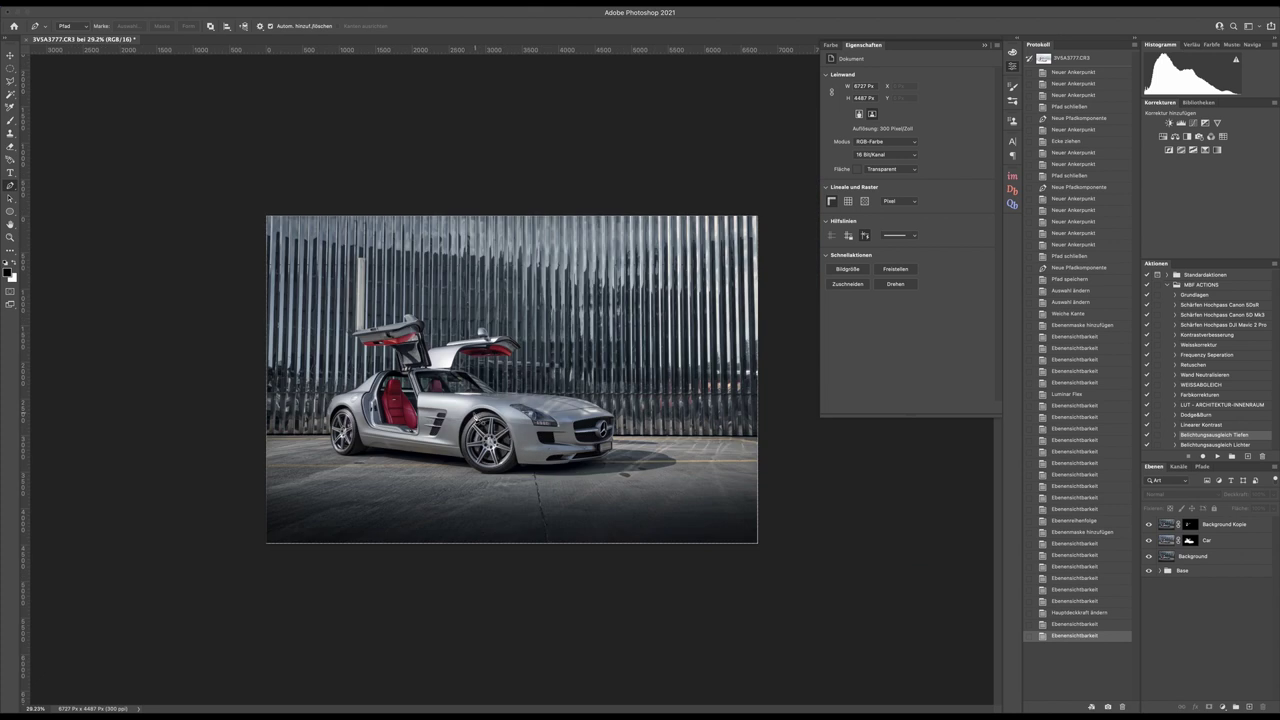
{"action": "scroll", "coordinate": [393, 418], "scroll_direction": "up", "scroll_amount": 5}
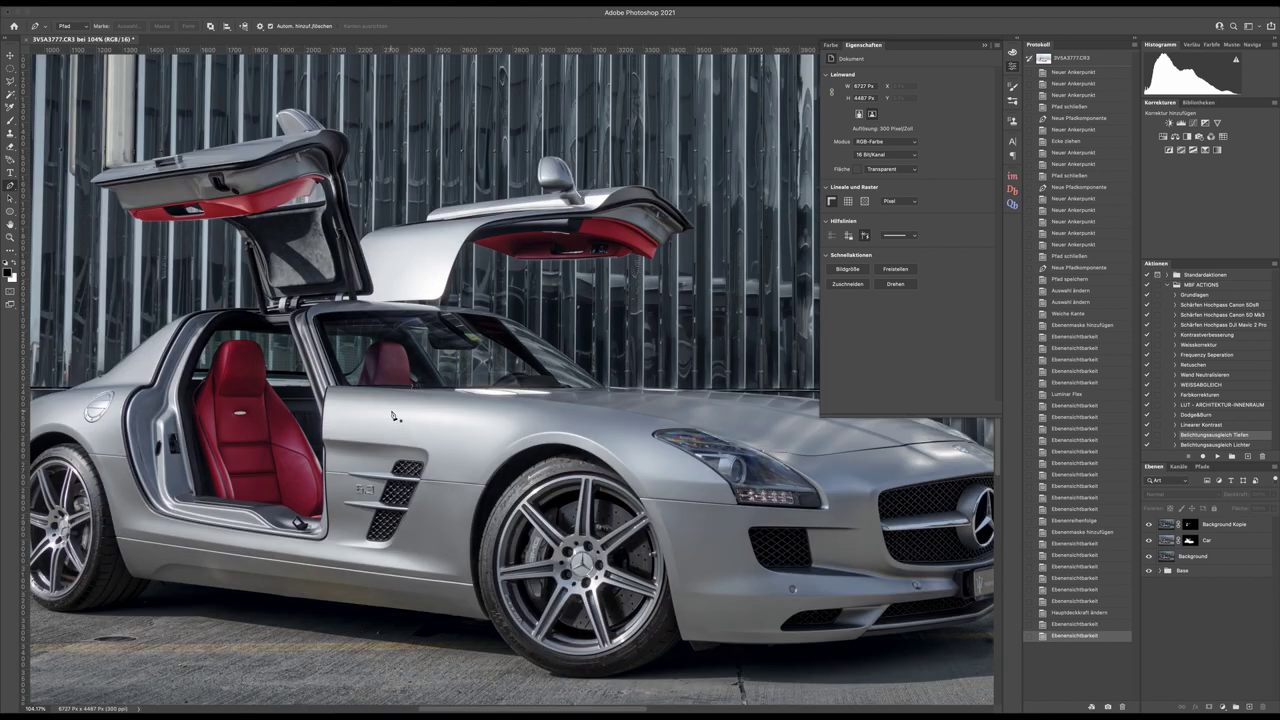
{"action": "scroll", "coordinate": [393, 418], "scroll_direction": "down", "scroll_amount": 3}
{"action": "scroll", "coordinate": [393, 418], "scroll_direction": "up", "scroll_amount": 2}
{"action": "scroll", "coordinate": [393, 418], "scroll_direction": "down", "scroll_amount": 2}
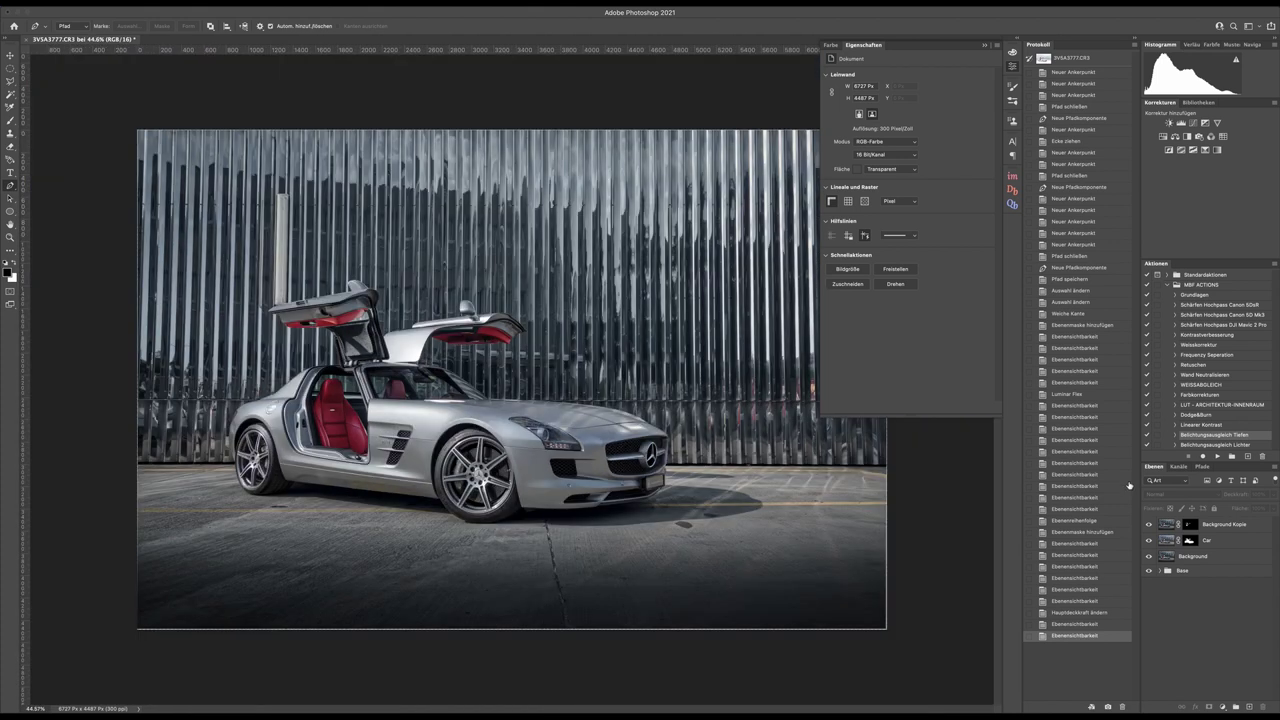
{"action": "double_click", "coordinate": [1228, 524]}
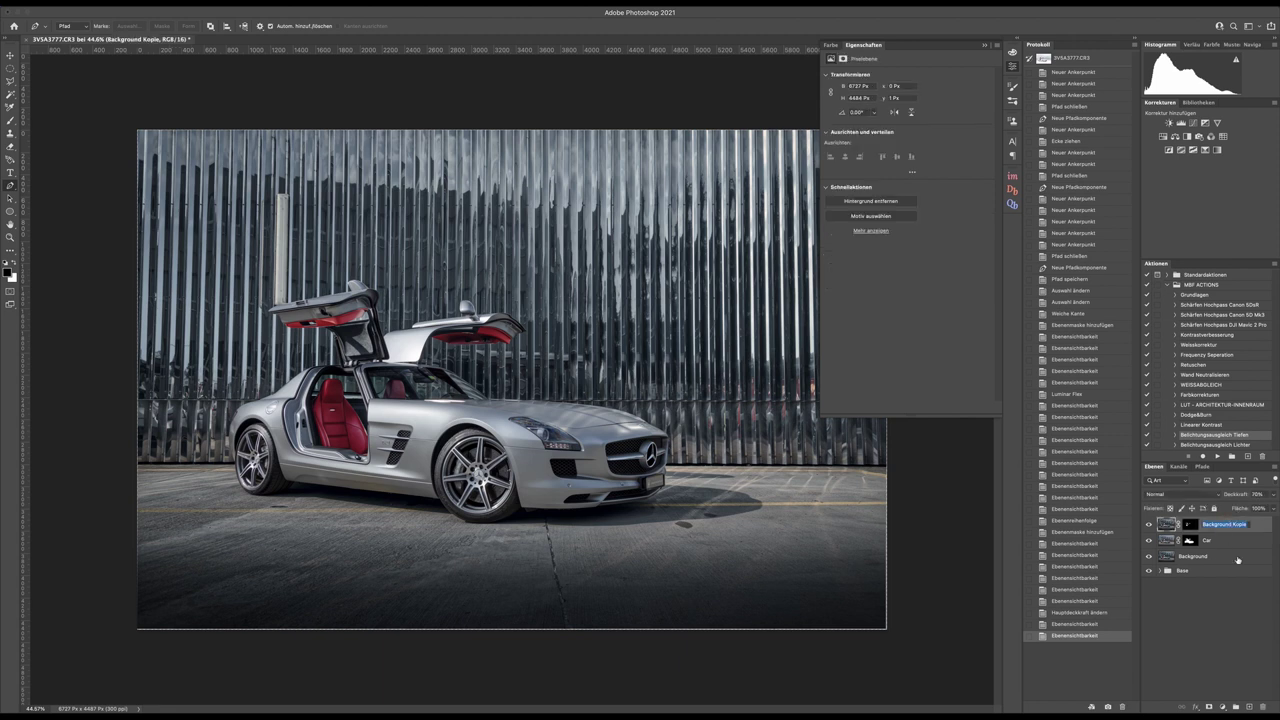
{"action": "type", "text": "Hed's"}
{"action": "key", "text": "Return"}
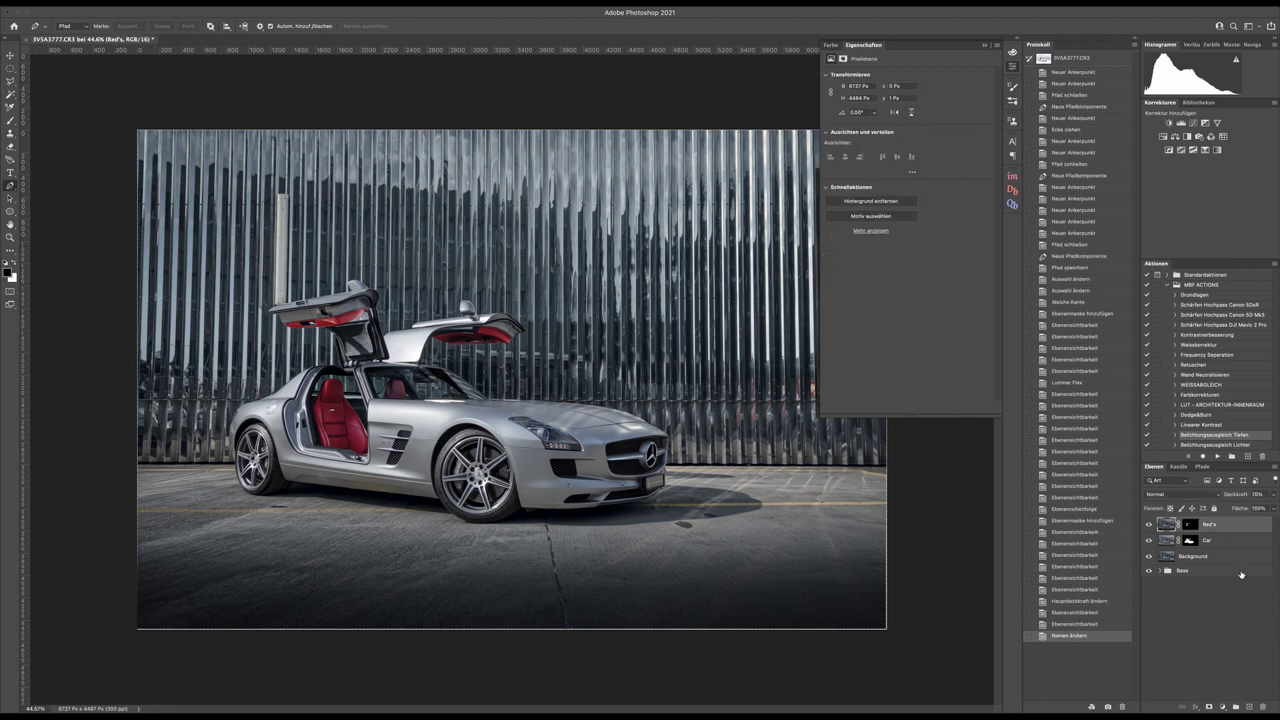
Step: Add a Hue/Saturation adjustment layer above the Background layer and clip it to that layer
{"action": "left_click", "coordinate": [1210, 562]}
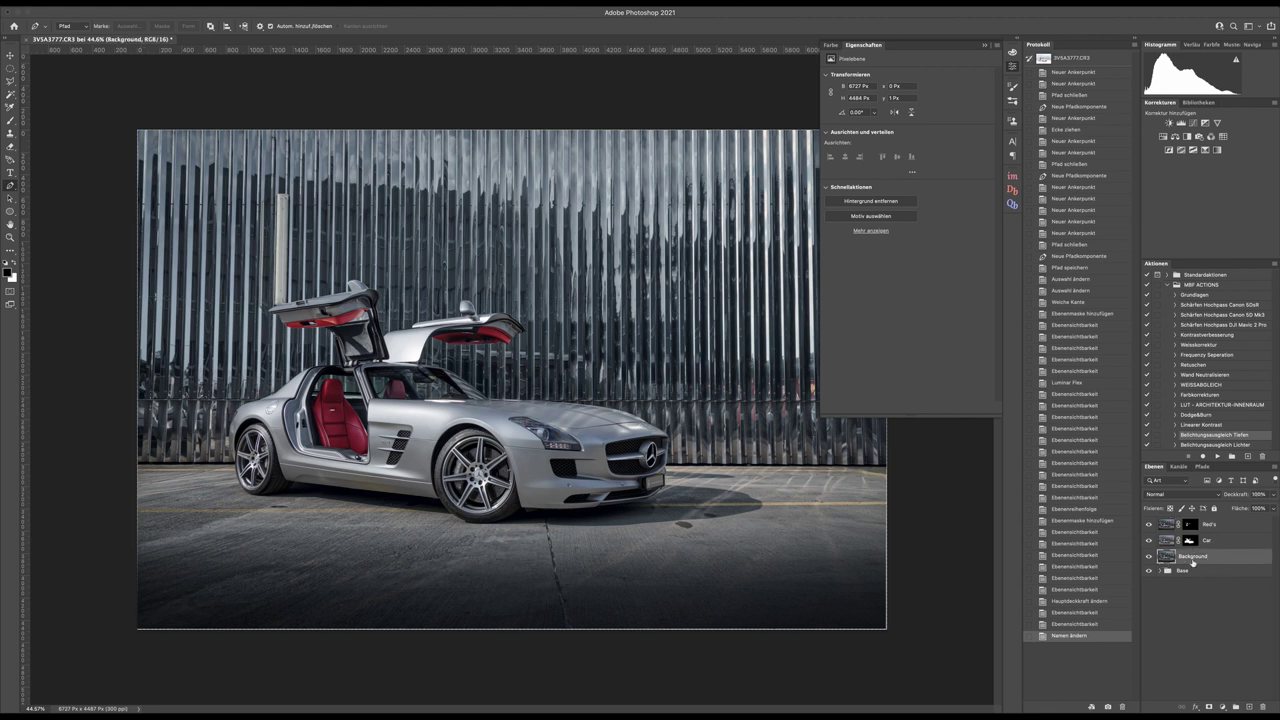
{"action": "left_click", "coordinate": [1161, 137]}
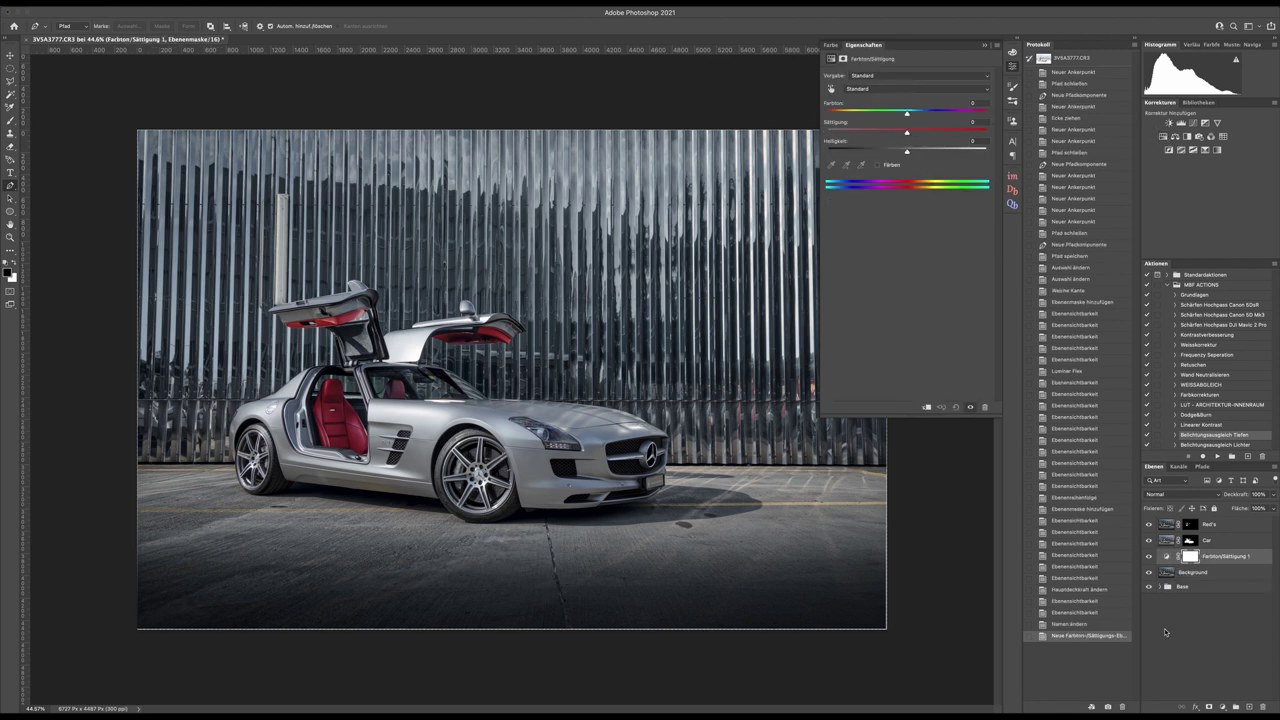
{"action": "left_click", "coordinate": [1172, 564], "text": "alt"}
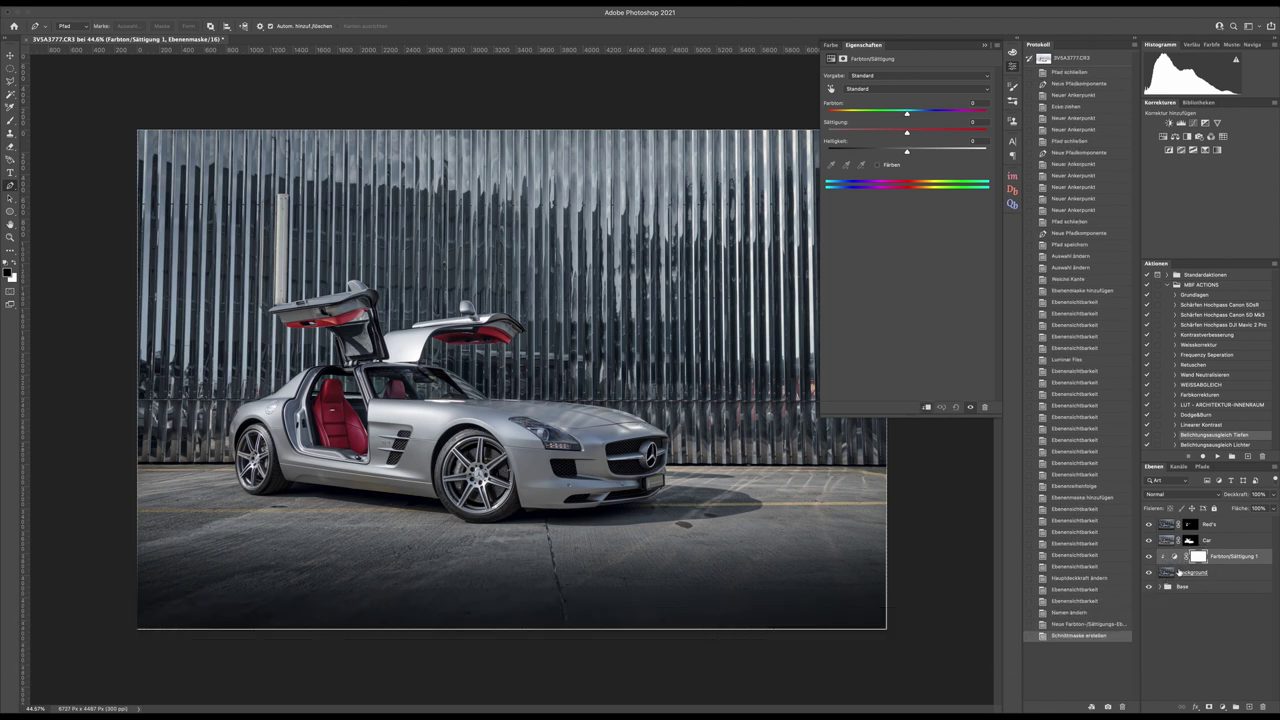
Step: Try a saturation of +22 for the Rottöne range of the background, and finish with strongly reduced saturation
{"action": "left_click", "coordinate": [916, 88]}
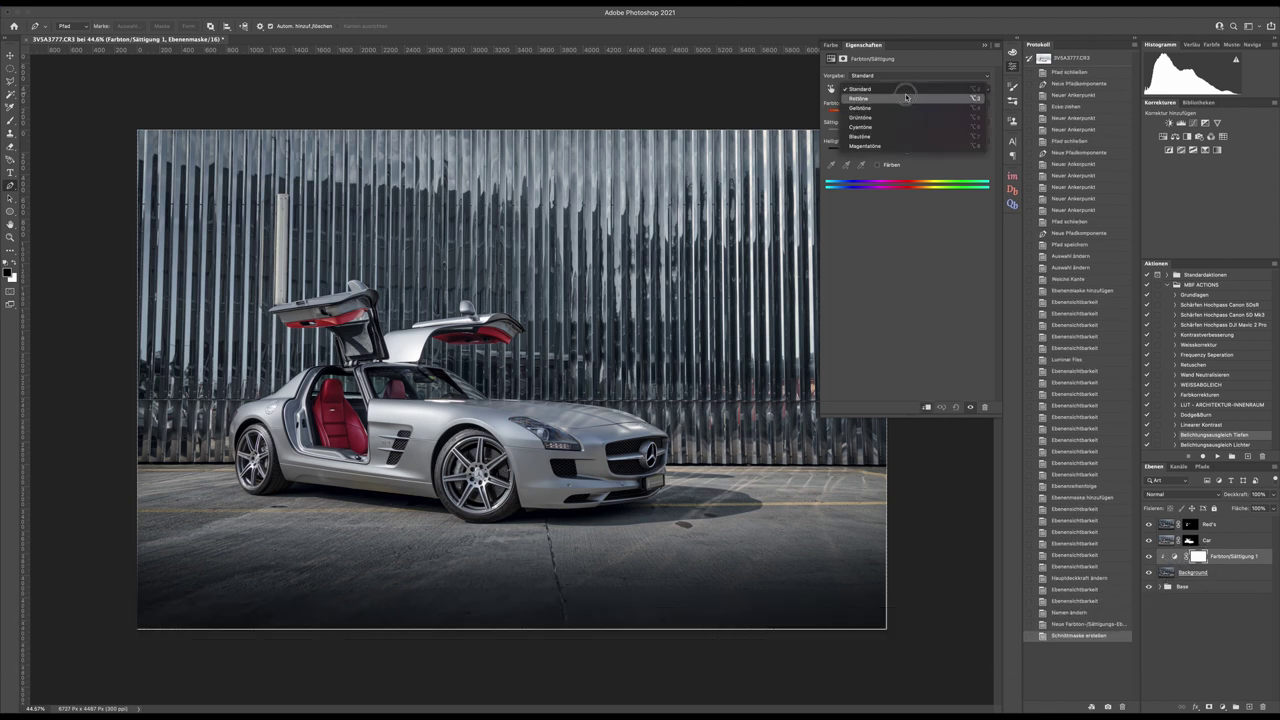
{"action": "left_click", "coordinate": [912, 101]}
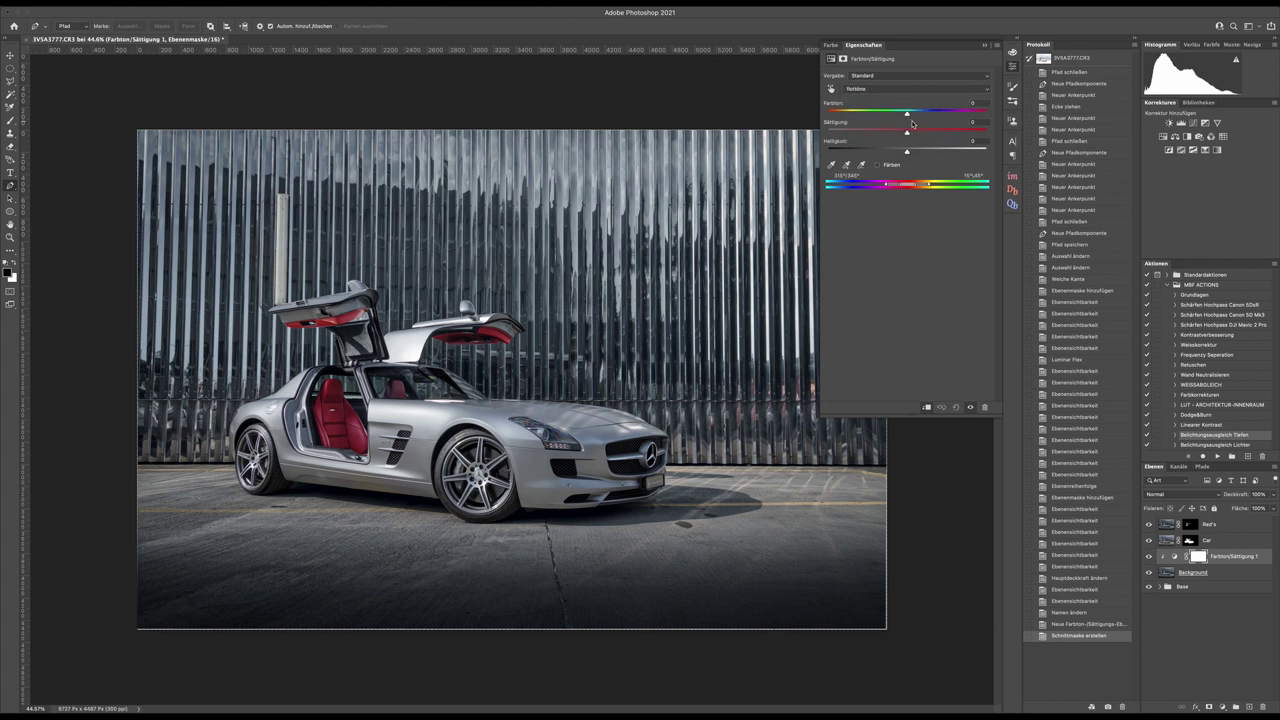
{"action": "mouse_move", "coordinate": [908, 133]}
{"action": "left_mouse_down"}
{"action": "mouse_move", "coordinate": [988, 133]}
{"action": "mouse_move", "coordinate": [924, 134]}
{"action": "left_mouse_up"}
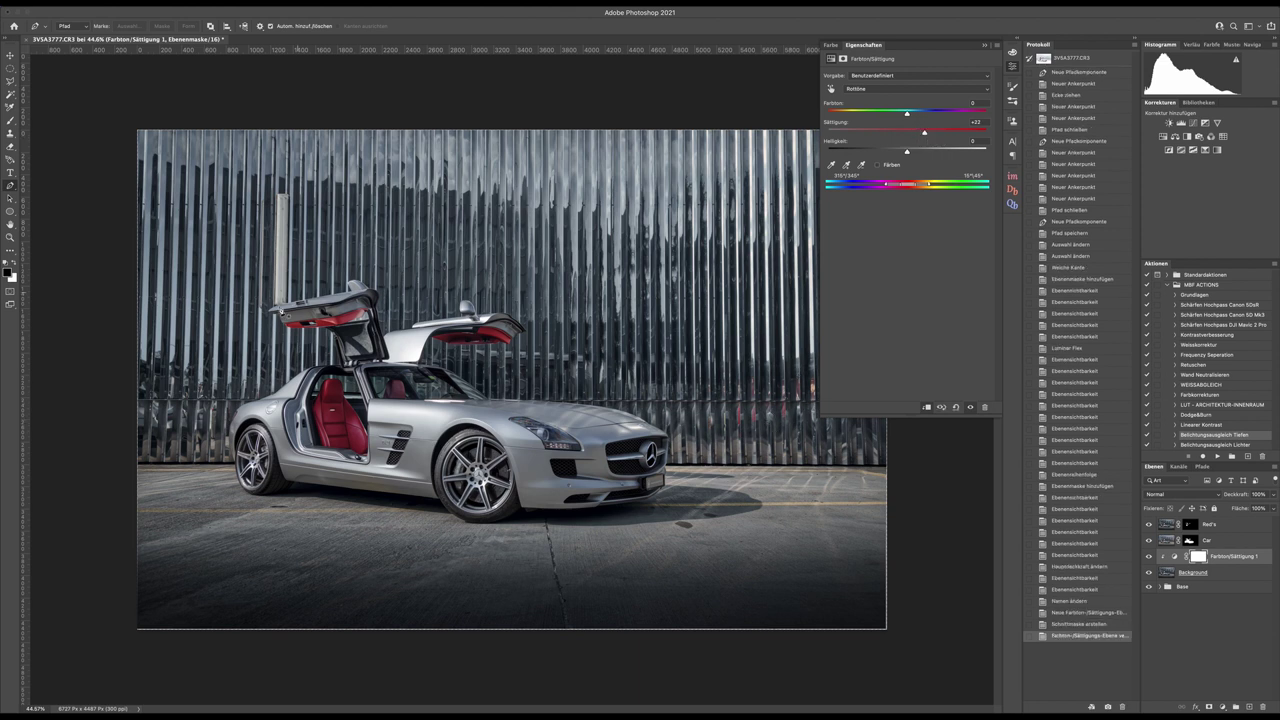
{"action": "left_click_drag", "start_coordinate": [924, 133], "coordinate": [827, 133]}
Step: Shift the Gelbtöne range towards orange, raising its saturation and slightly lowering its lightness
{"action": "left_click", "coordinate": [907, 90]}
{"action": "left_click", "coordinate": [900, 99]}
{"action": "key", "text": "e"}
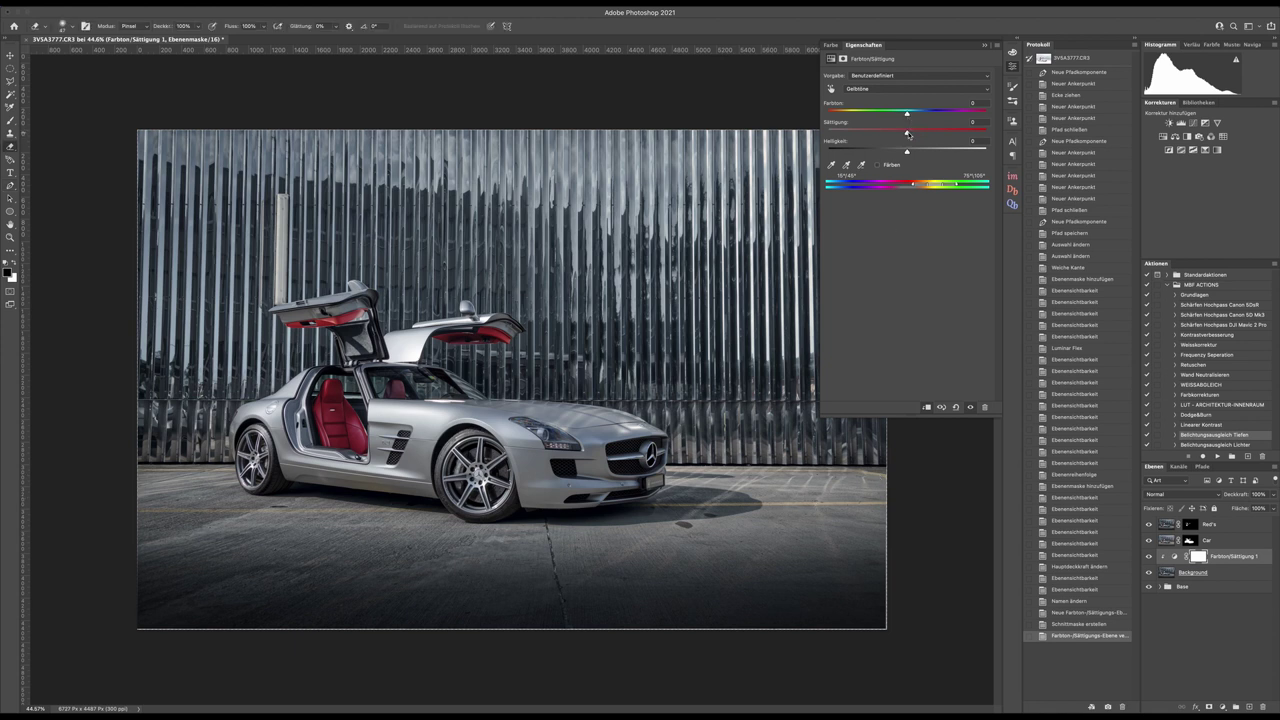
{"action": "left_click_drag", "start_coordinate": [907, 134], "coordinate": [955, 136]}
{"action": "left_click_drag", "start_coordinate": [907, 151], "coordinate": [895, 154]}
{"action": "mouse_move", "coordinate": [907, 115]}
{"action": "left_mouse_down"}
{"action": "mouse_move", "coordinate": [883, 116]}
{"action": "mouse_move", "coordinate": [895, 116]}
{"action": "left_mouse_up"}
Step: Test the Grüntöne range at +100 saturation to reveal the affected areas, and set its saturation to -100
{"action": "left_click", "coordinate": [915, 88]}
{"action": "left_click", "coordinate": [915, 99]}
{"action": "left_click_drag", "start_coordinate": [907, 132], "coordinate": [995, 134]}
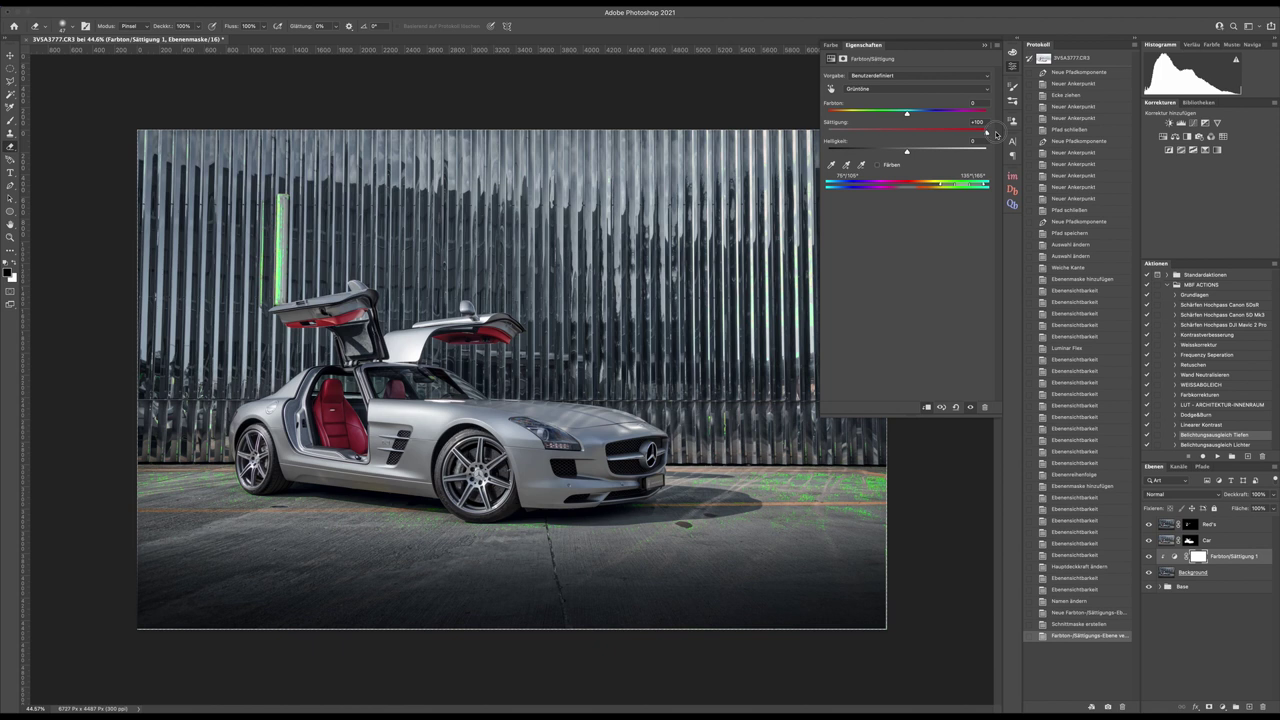
{"action": "left_click_drag", "start_coordinate": [996, 134], "coordinate": [797, 130]}
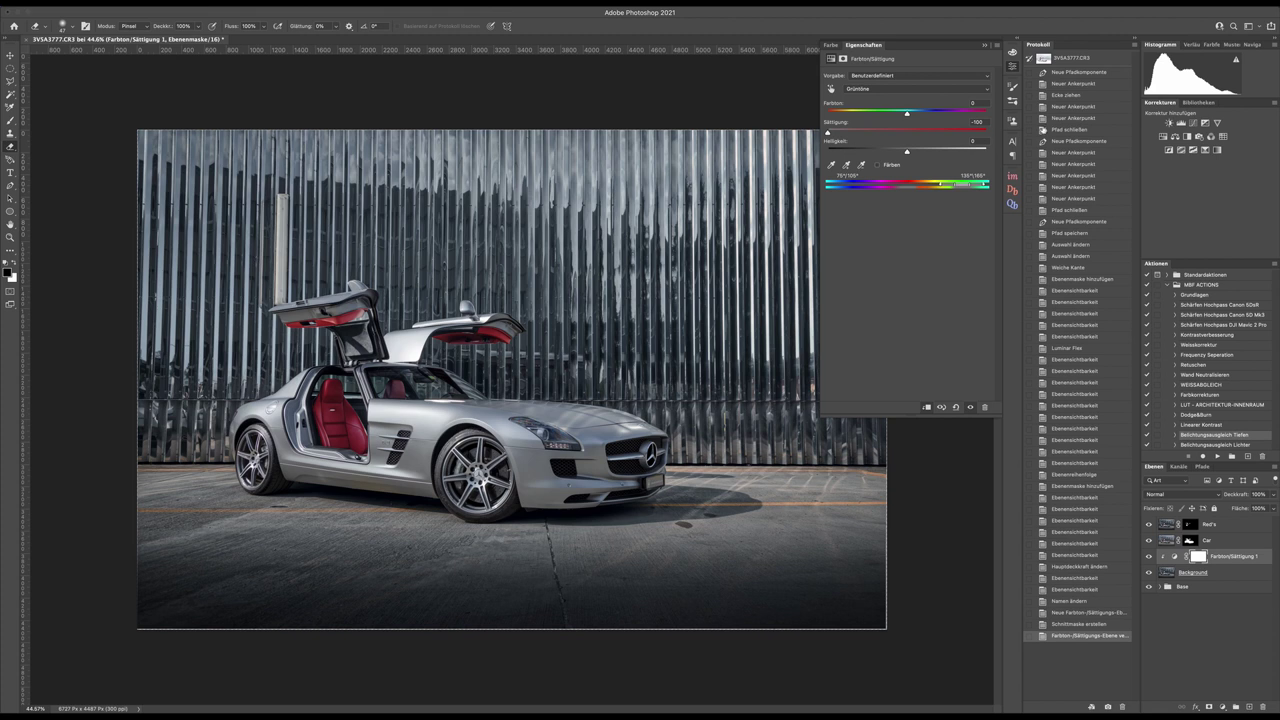
Step: Lower the saturation of the Cyantöne and Blautöne ranges in the background's Hue/Saturation adjustment
{"action": "left_click", "coordinate": [915, 89]}
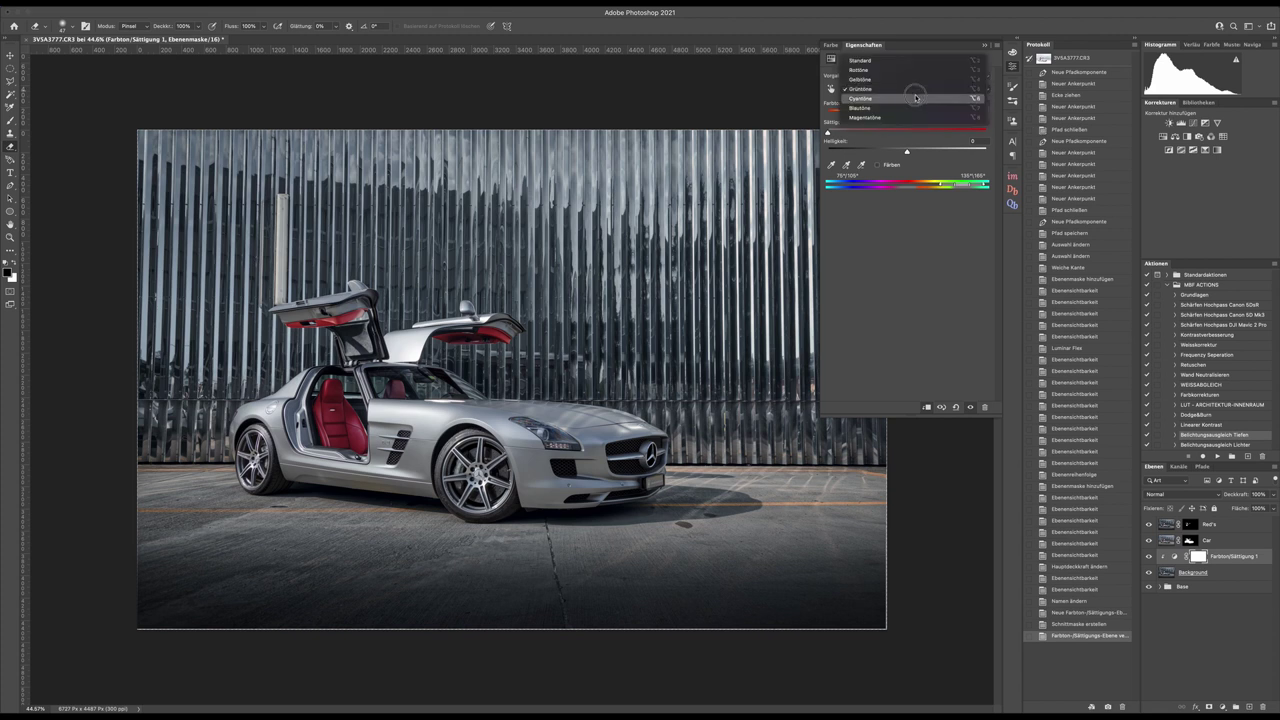
{"action": "left_click", "coordinate": [915, 98]}
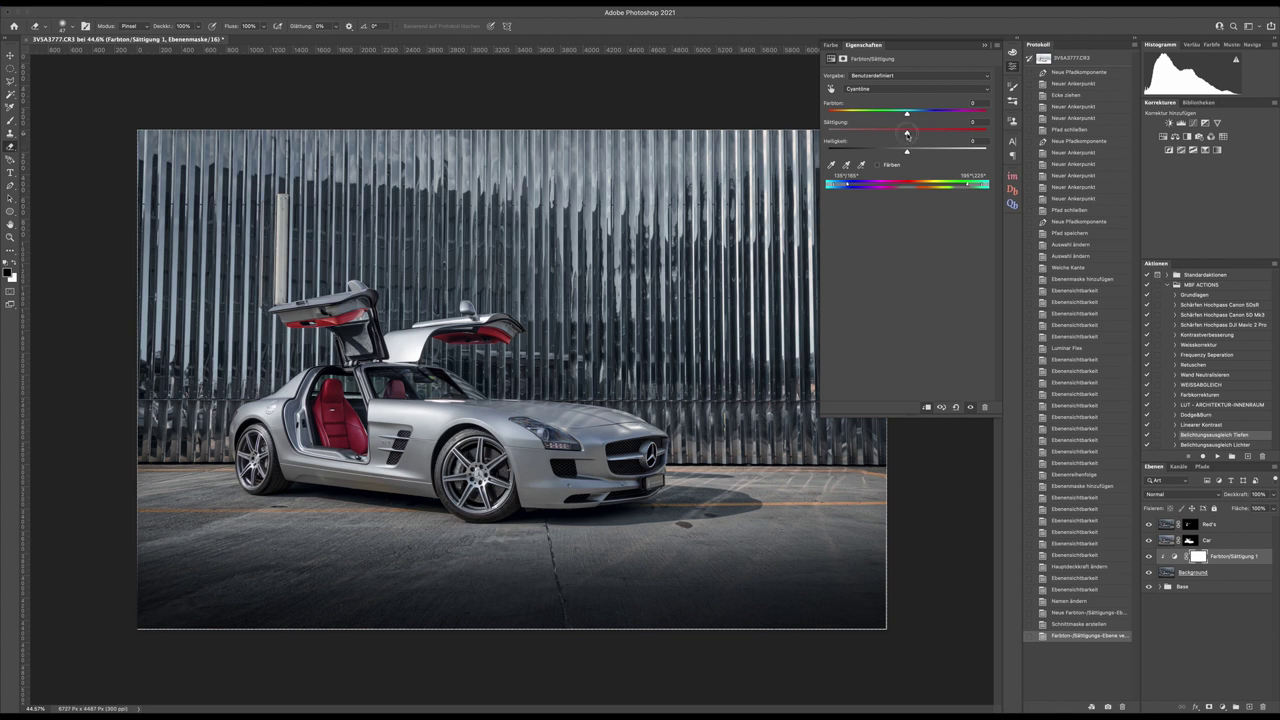
{"action": "left_click_drag", "start_coordinate": [907, 132], "coordinate": [875, 134]}
{"action": "left_click", "coordinate": [930, 89]}
{"action": "left_click", "coordinate": [927, 100]}
{"action": "left_click_drag", "start_coordinate": [912, 132], "coordinate": [868, 147]}
Step: Test the Magentatöne range at high saturation and set its saturation to -100
{"action": "left_click", "coordinate": [895, 89]}
{"action": "left_click", "coordinate": [898, 100]}
{"action": "left_click_drag", "start_coordinate": [912, 131], "coordinate": [995, 138]}
{"action": "left_click_drag", "start_coordinate": [987, 131], "coordinate": [470, 132]}
Step: Examine the whole image and compare the background with the Hue/Saturation adjustment switched on and off
{"action": "scroll", "coordinate": [398, 408], "scroll_direction": "down", "scroll_amount": 4}
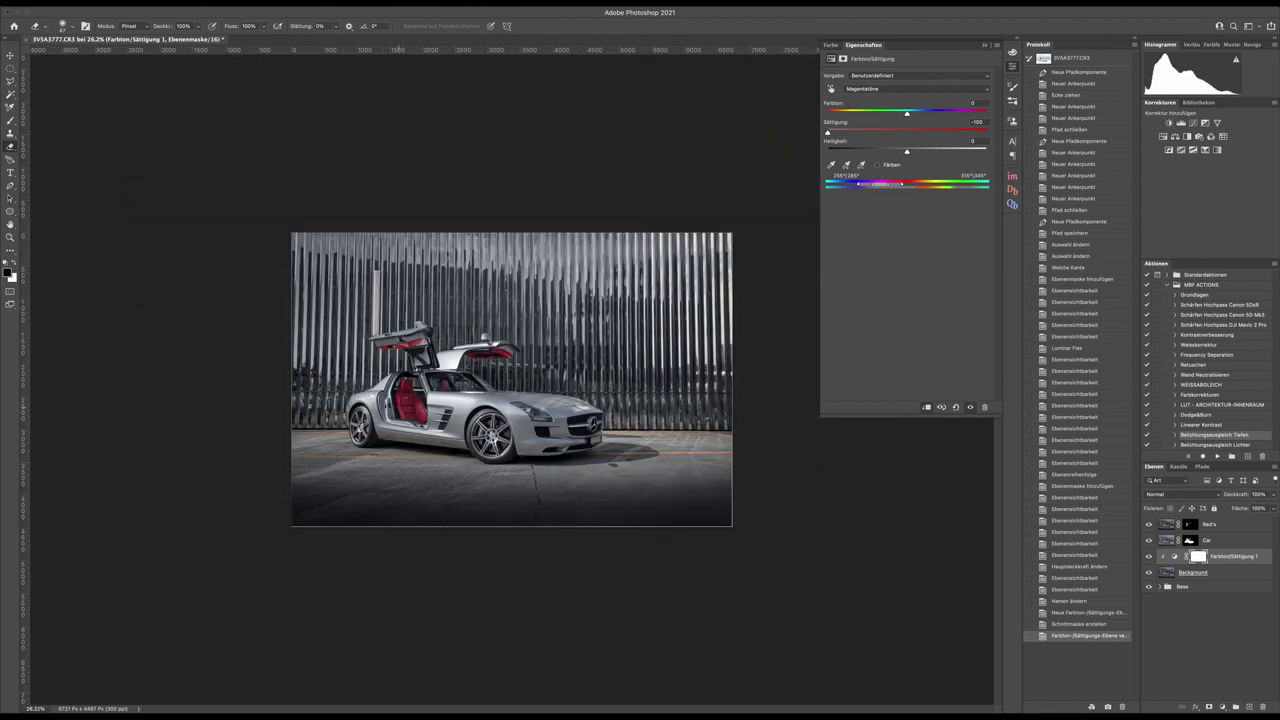
{"action": "scroll", "coordinate": [398, 408], "scroll_direction": "up", "scroll_amount": 7}
{"action": "scroll", "coordinate": [453, 396], "scroll_direction": "down", "scroll_amount": 5}
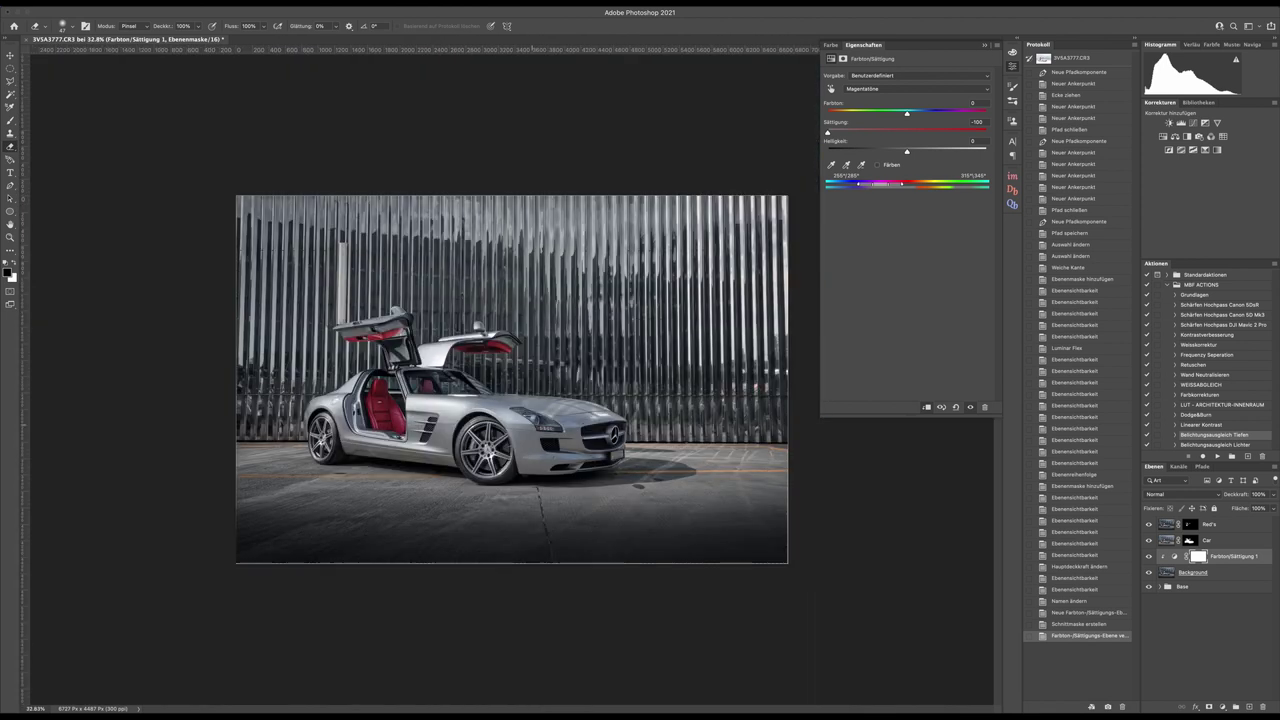
{"action": "left_click", "coordinate": [1148, 556]}
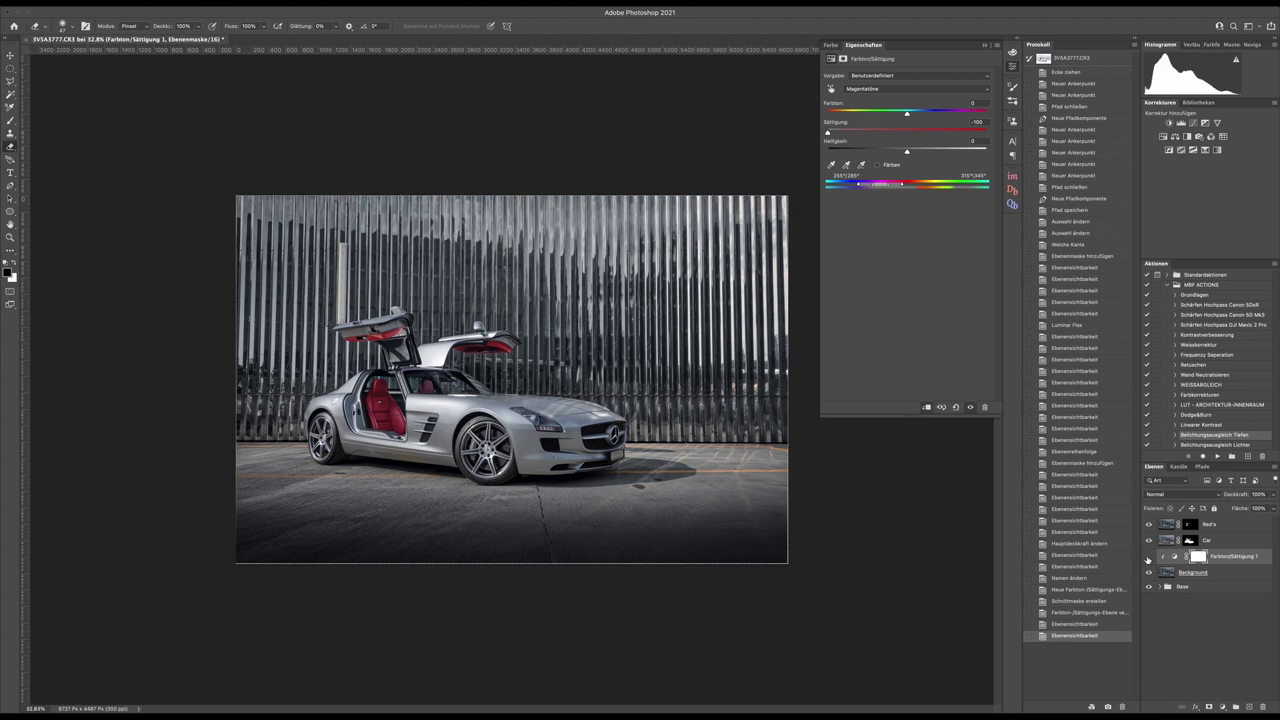
{"action": "left_click", "coordinate": [1148, 556]}
{"action": "left_click", "coordinate": [1148, 556]}
{"action": "left_click", "coordinate": [1148, 556]}
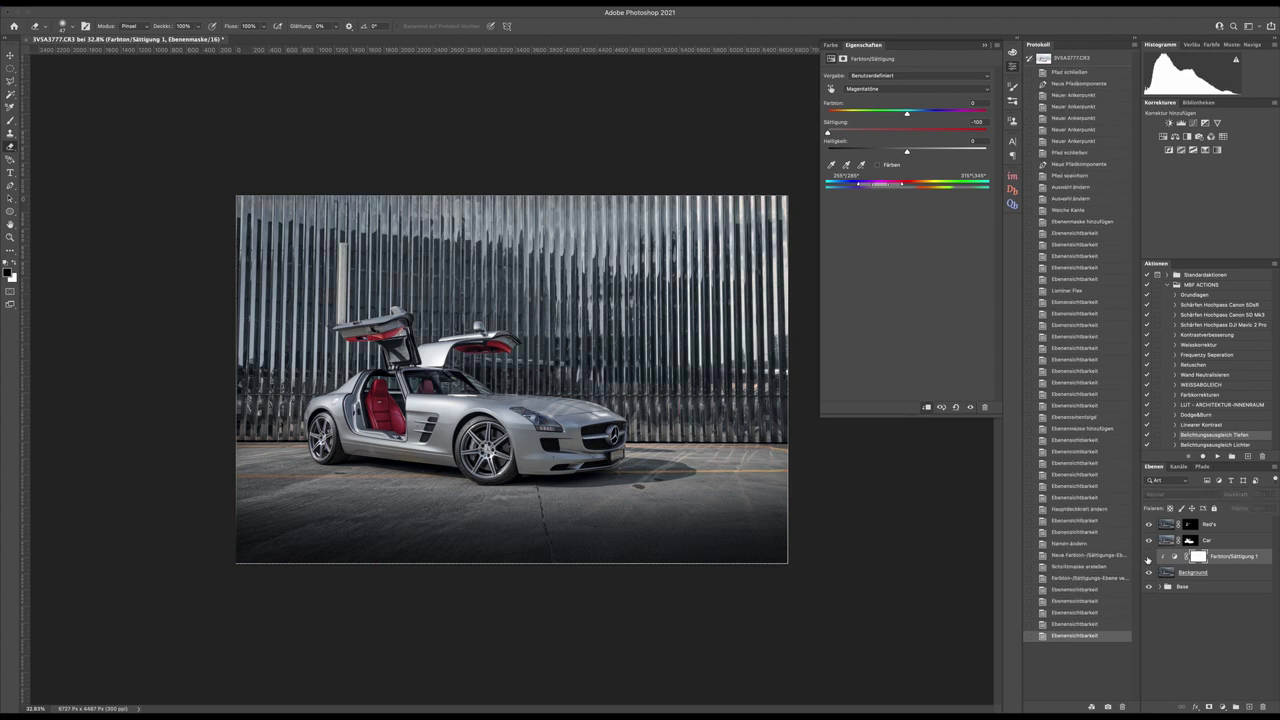
{"action": "left_click", "coordinate": [1148, 556]}
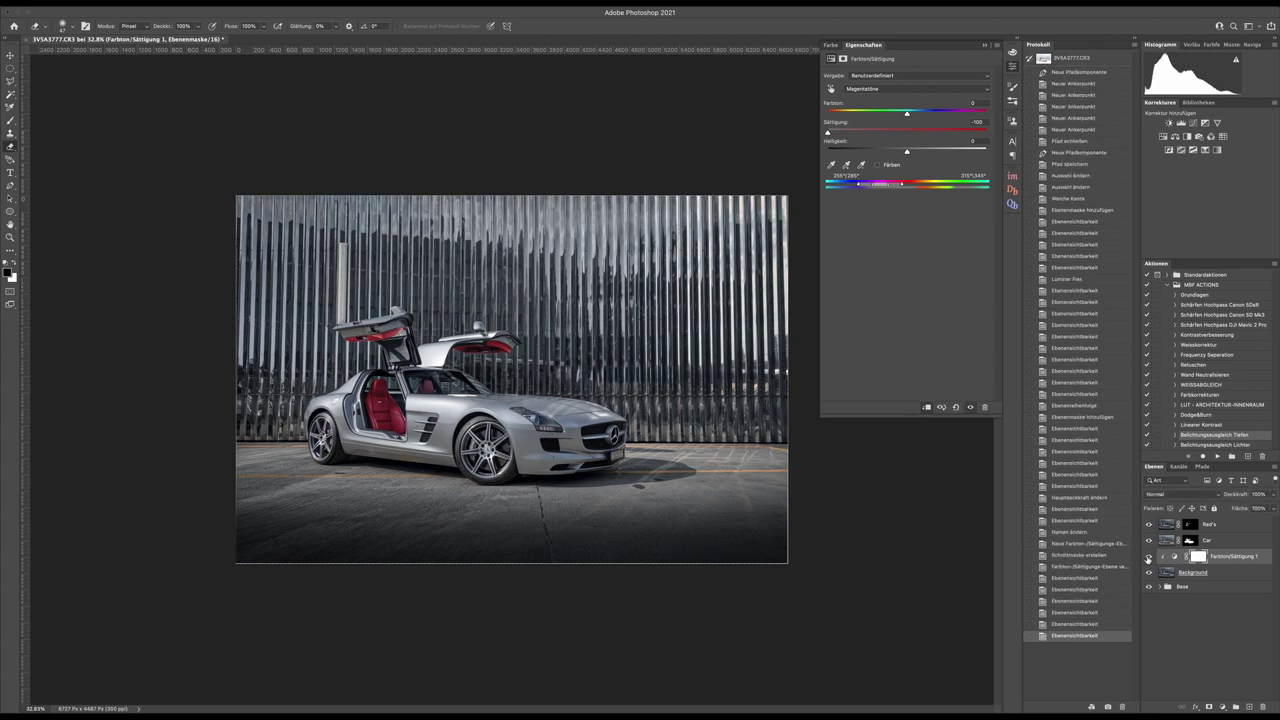
Step: Add two empty retouching layers above the Red's layer with the Retuschen action
{"action": "left_click", "coordinate": [1167, 525]}
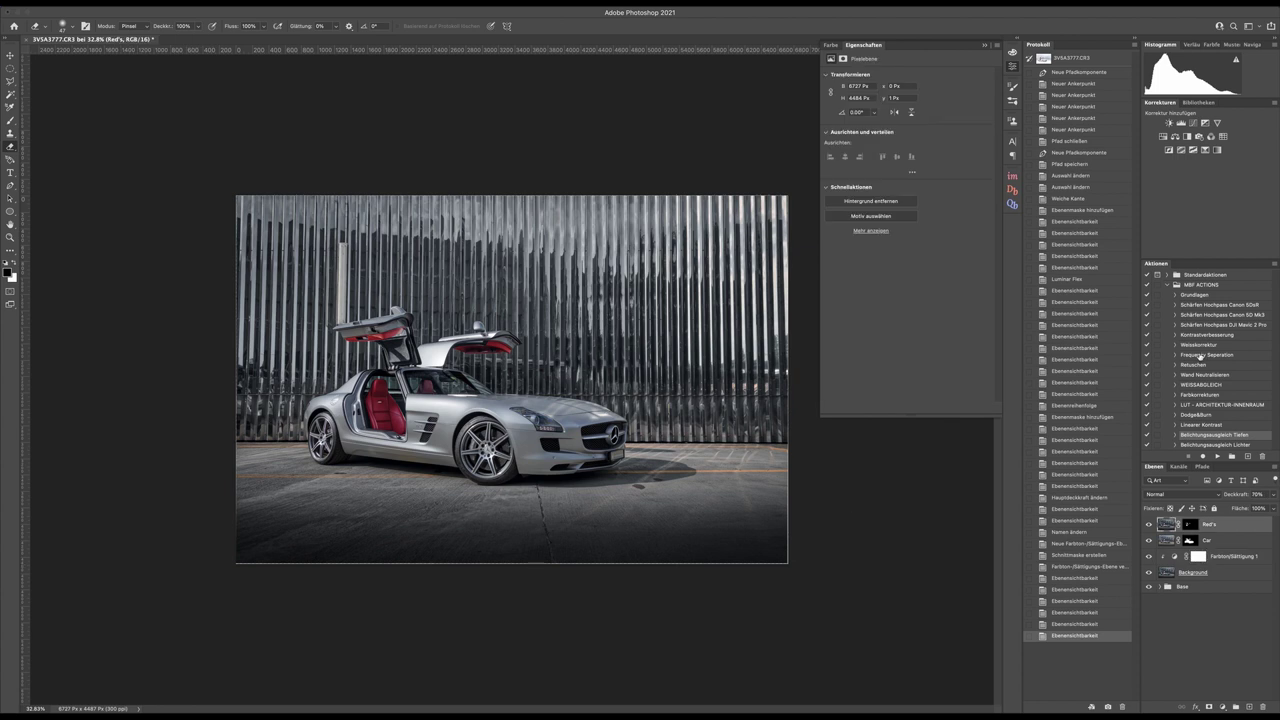
{"action": "left_click", "coordinate": [1194, 364]}
{"action": "left_click", "coordinate": [1217, 456]}
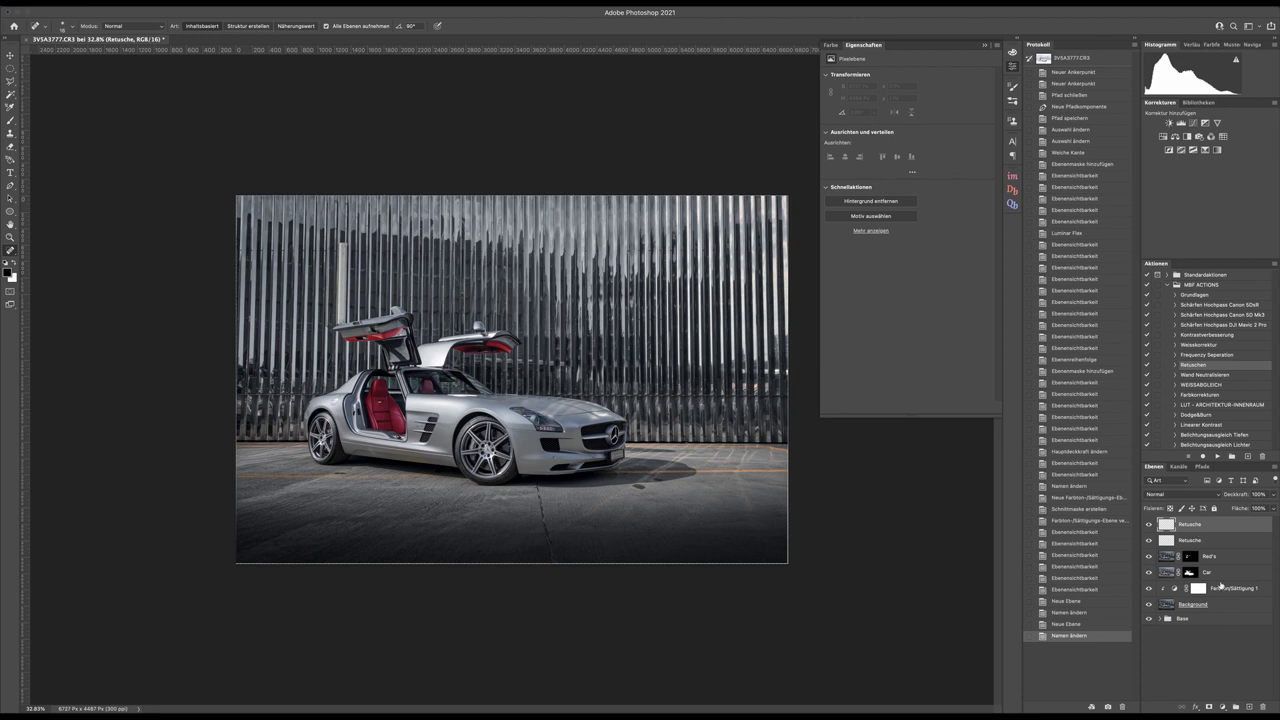
Step: Copy the Car layer's mask onto both Retusche layers and invert the mask of the lower one
{"action": "left_click_drag", "start_coordinate": [1190, 574], "coordinate": [1186, 534]}
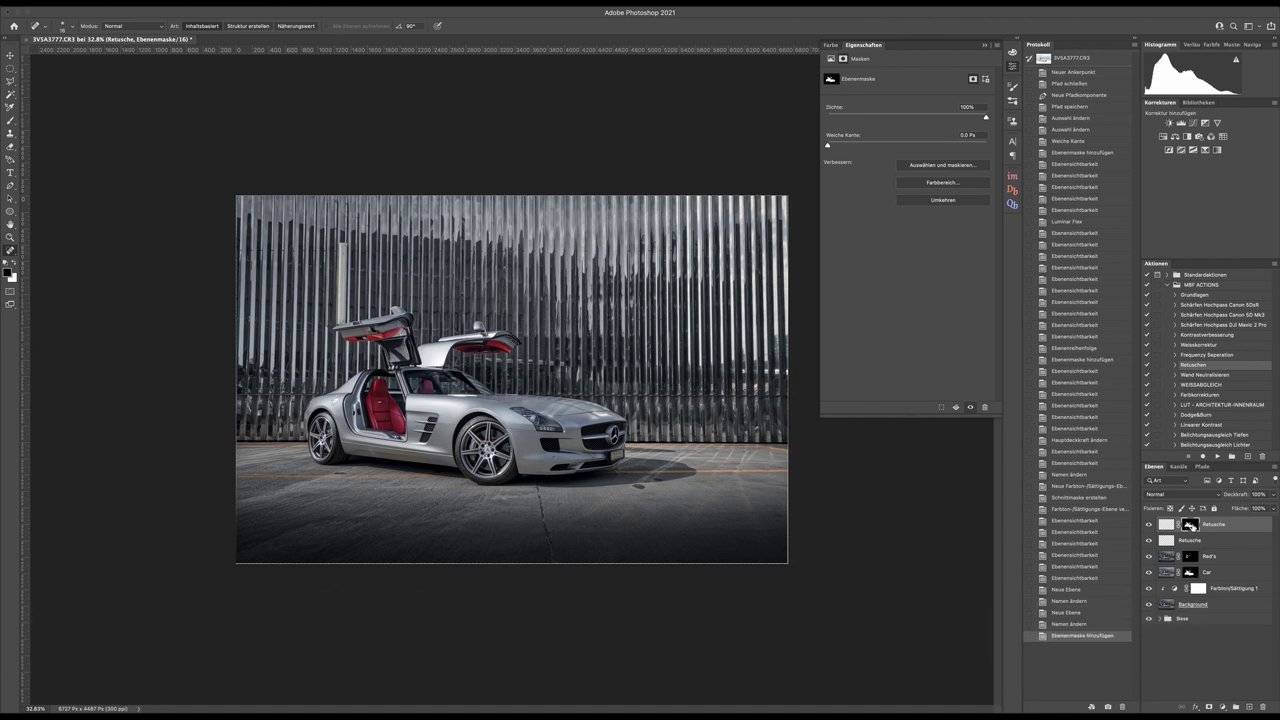
{"action": "left_click_drag", "start_coordinate": [1192, 528], "coordinate": [1192, 540]}
{"action": "left_click", "coordinate": [1190, 540], "text": "alt"}
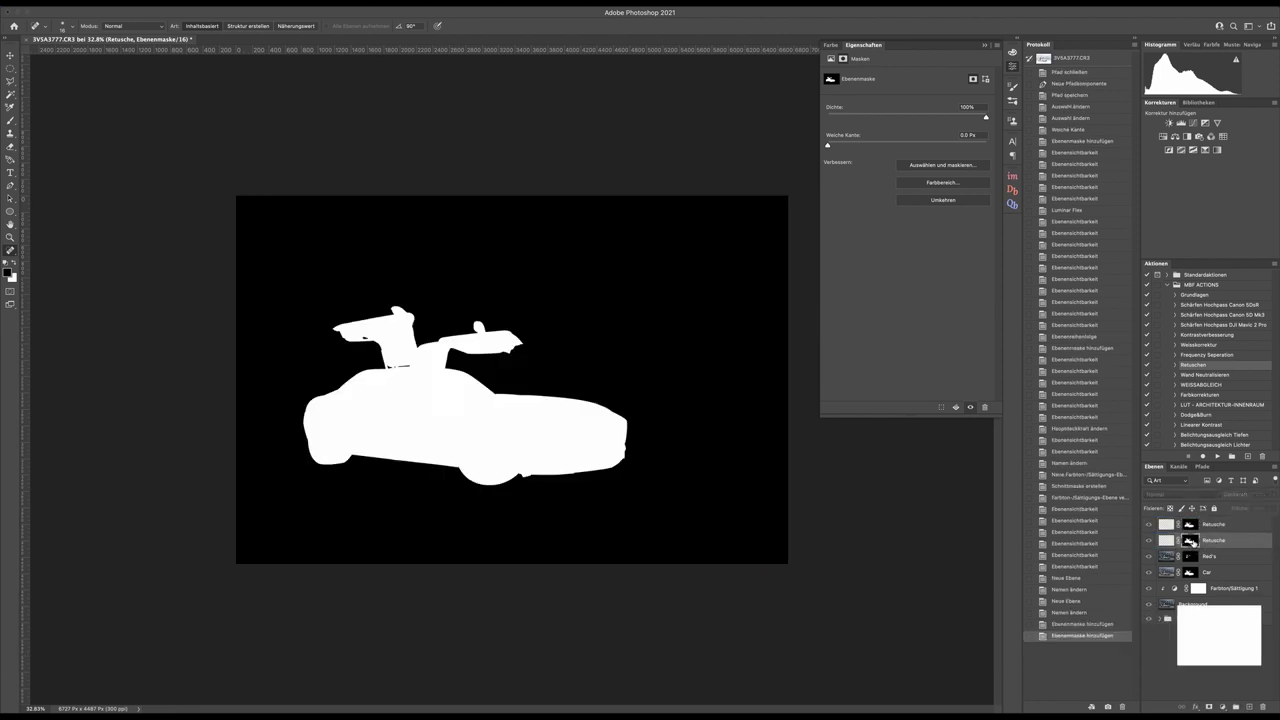
{"action": "left_click", "coordinate": [1190, 540], "text": "alt"}
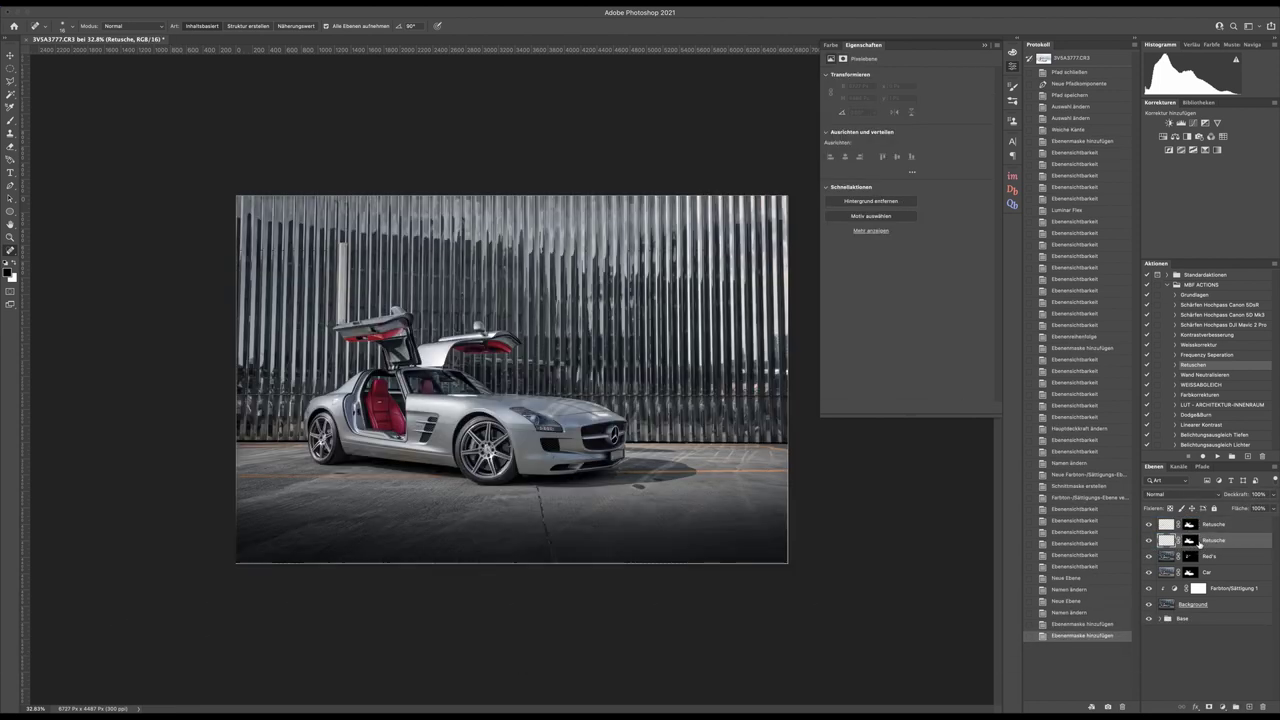
{"action": "key", "text": "super+i"}
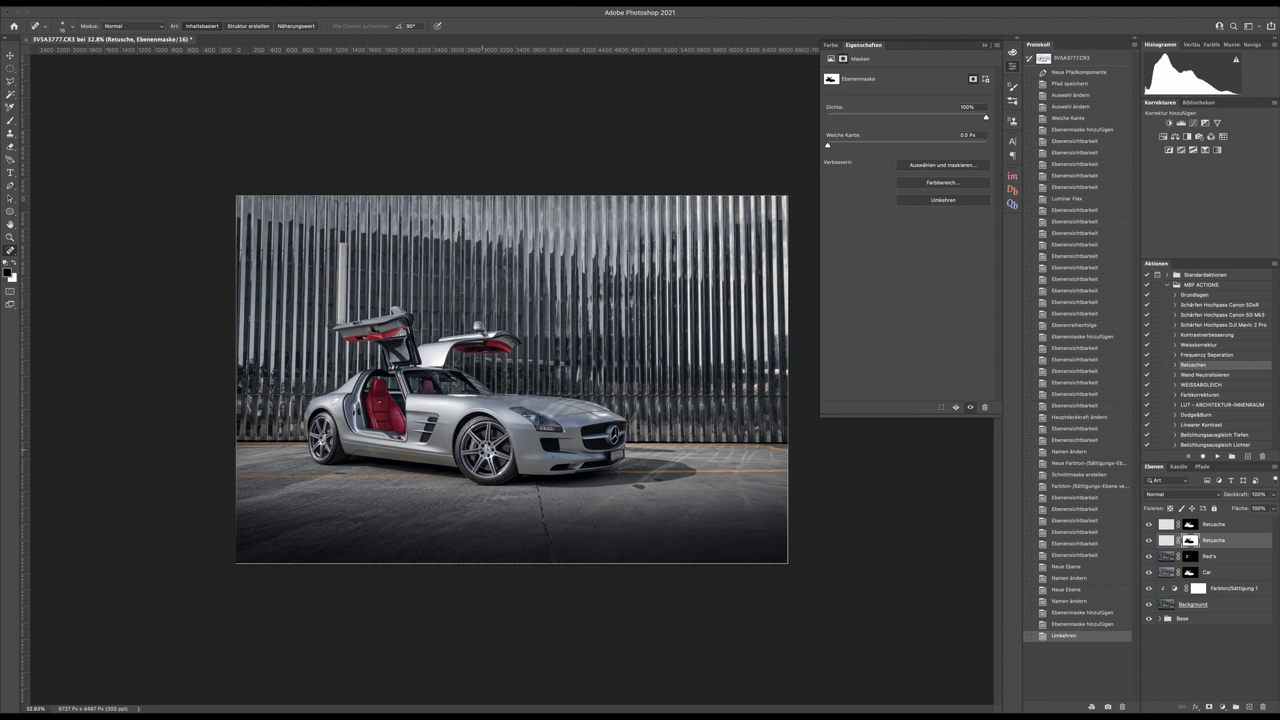
{"action": "left_click", "coordinate": [1169, 544]}
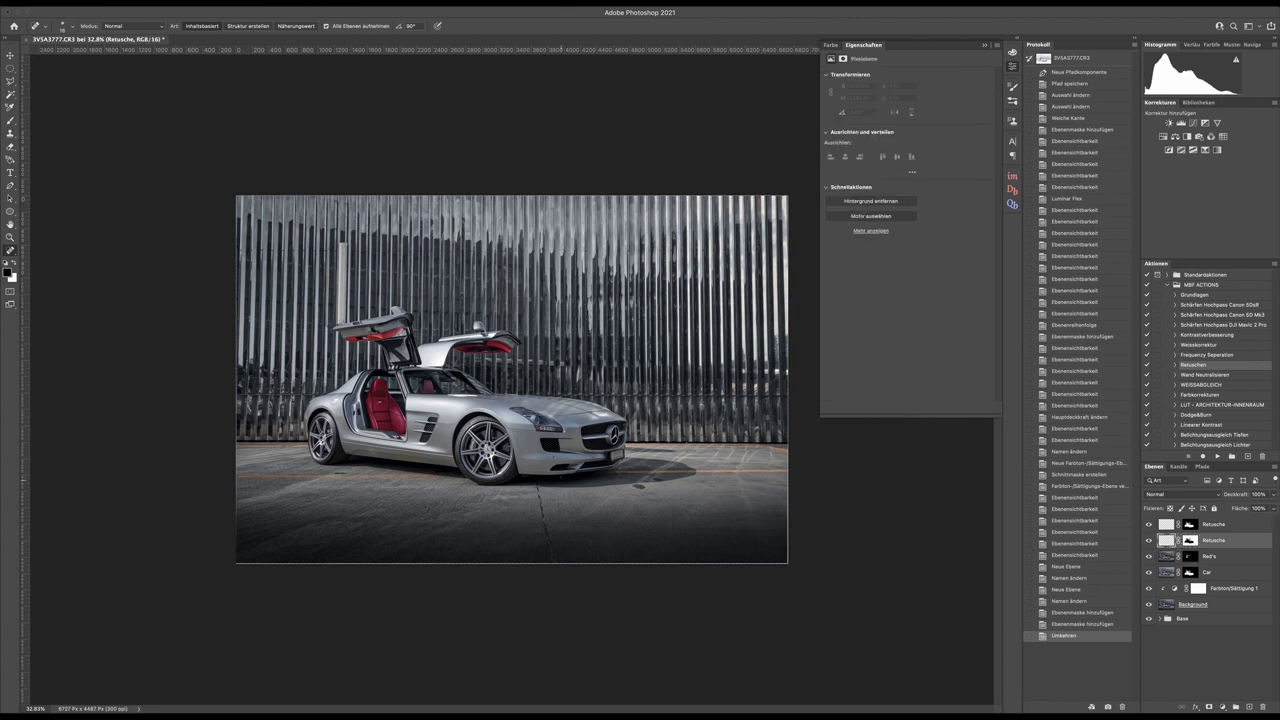
Step: Rename the lower retouching layer Retusche BG and the upper one Retusche CAR, leaving Retusche BG active
{"action": "double_click", "coordinate": [1224, 541]}
{"action": "type", "text": "BG"}
{"action": "key", "text": "Return"}
{"action": "double_click", "coordinate": [1229, 522]}
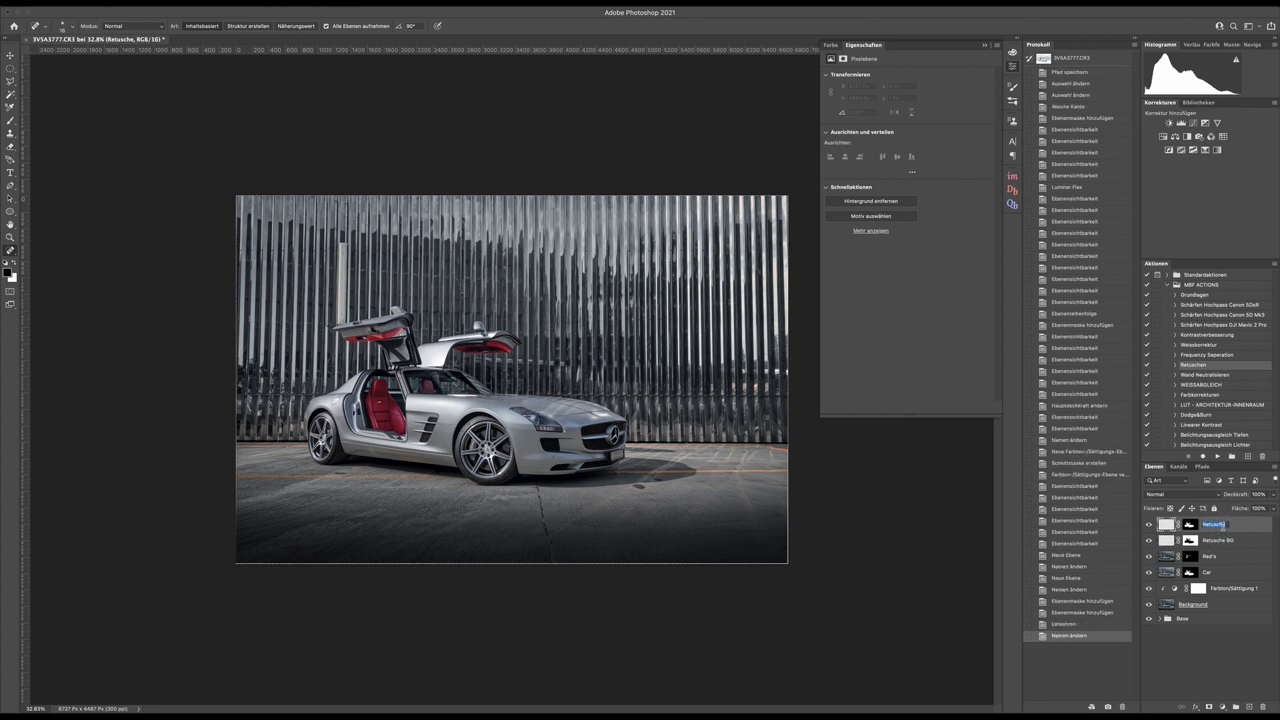
{"action": "key", "text": "Right"}
{"action": "type", "text": "CAR"}
{"action": "key", "text": "Return"}
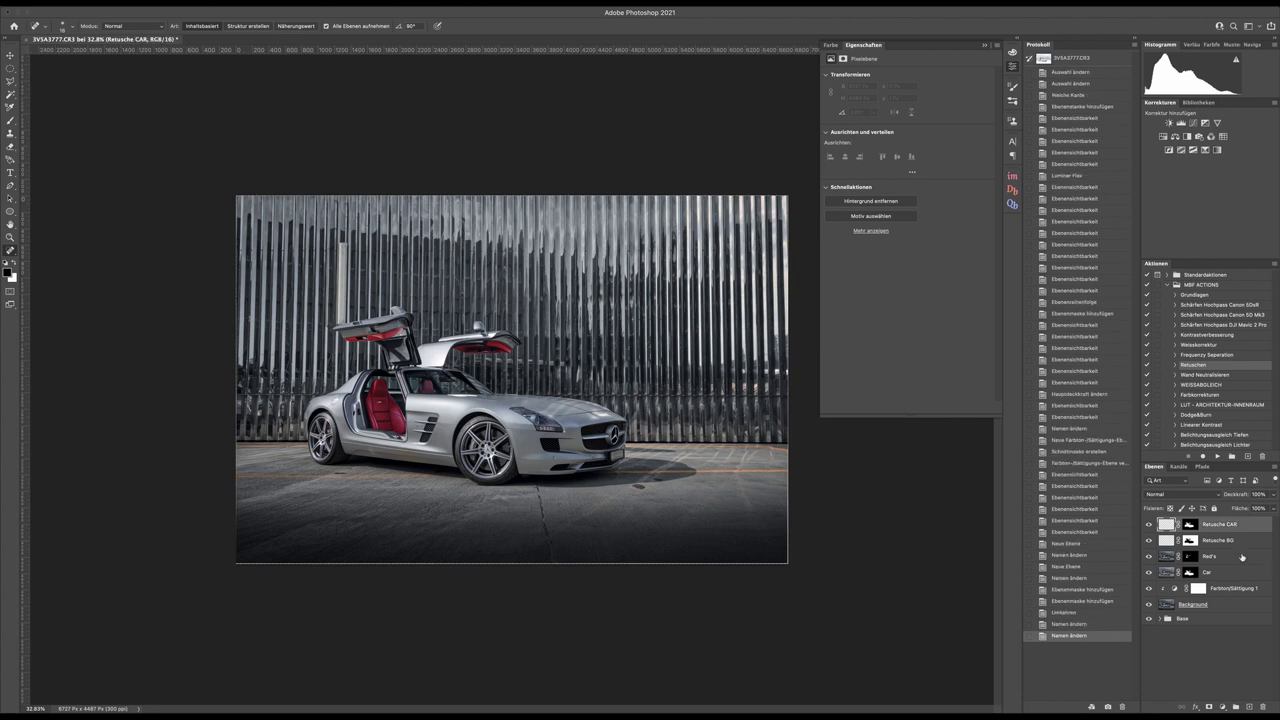
{"action": "left_click", "coordinate": [1166, 544]}
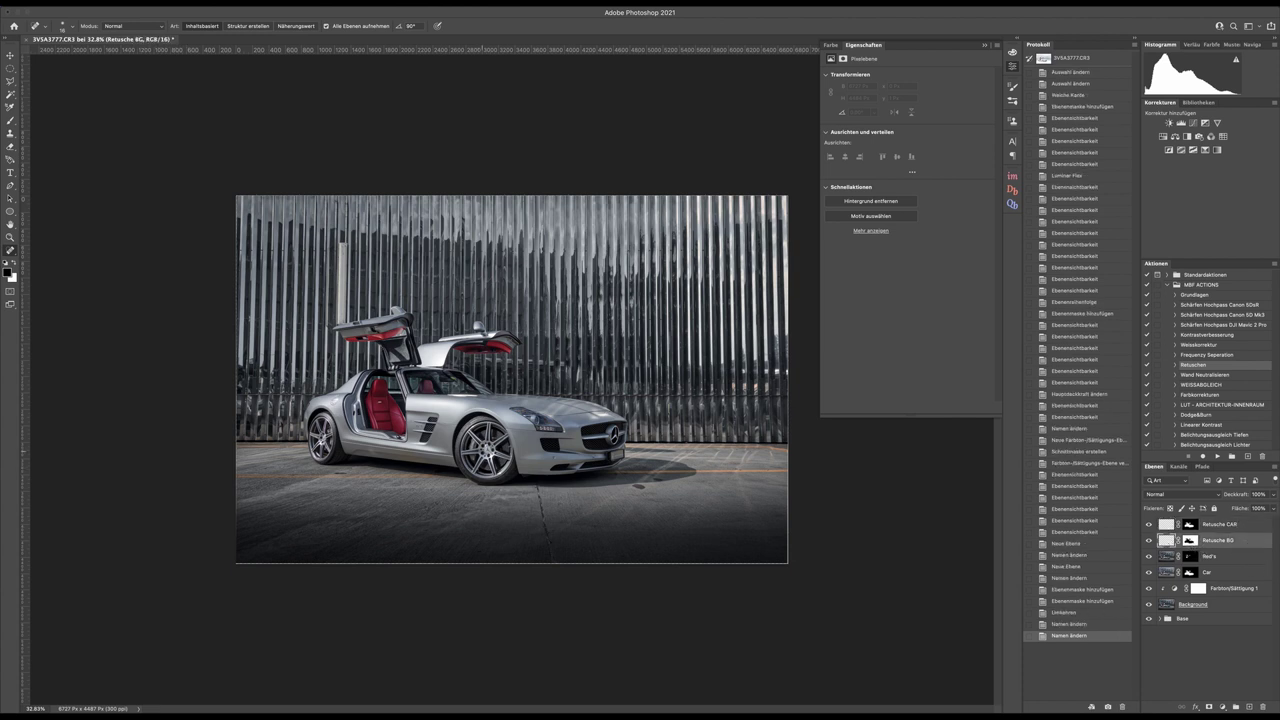
Step: Remove the small spots from the concrete floor in front of the rear wheel on Retusche BG with a small Spot Healing Brush
{"action": "scroll", "coordinate": [604, 435], "scroll_direction": "up", "scroll_amount": 5}
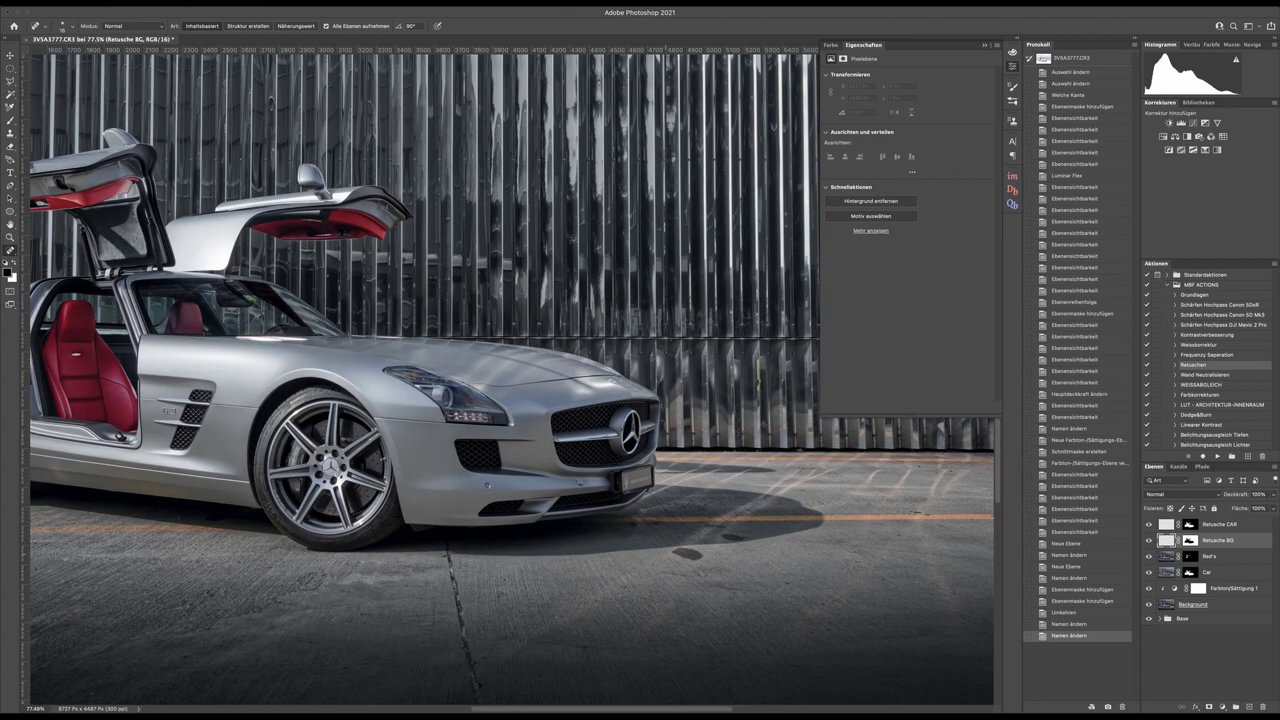
{"action": "left_click_drag", "start_coordinate": [366, 617], "coordinate": [801, 429]}
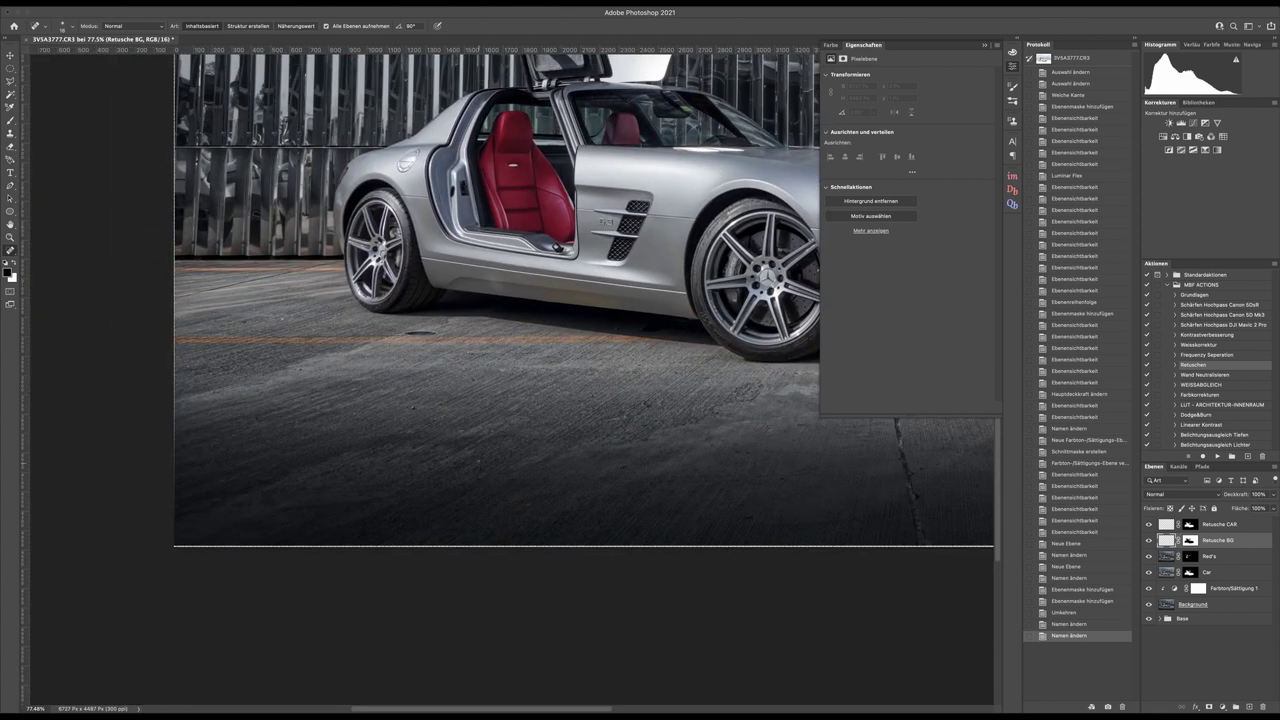
{"action": "scroll", "coordinate": [391, 416], "scroll_direction": "up", "scroll_amount": 3}
{"action": "right_click", "coordinate": [478, 397]}
{"action": "left_click_drag", "start_coordinate": [497, 415], "coordinate": [503, 415]}
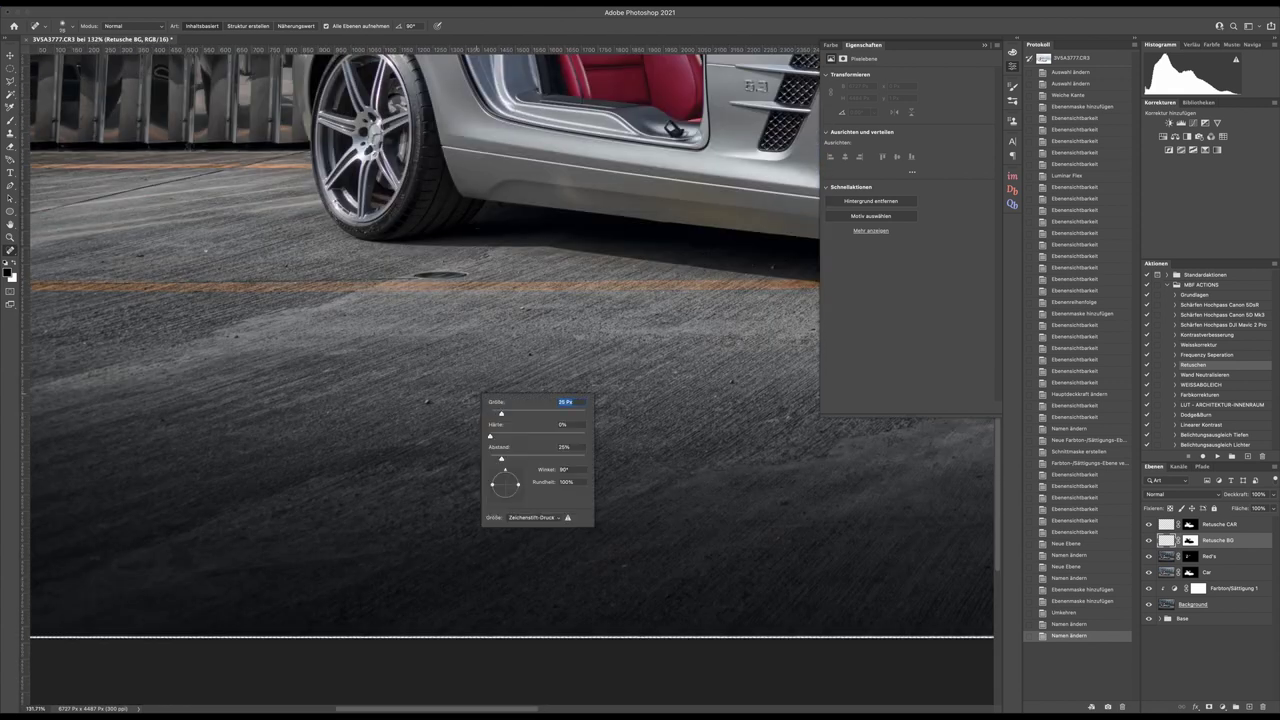
{"action": "left_click", "coordinate": [455, 400]}
{"action": "key", "text": "bracketleft"}
{"action": "key", "text": "bracketleft"}
{"action": "key", "text": "bracketleft"}
{"action": "key", "text": "bracketleft"}
{"action": "key", "text": "bracketleft"}
{"action": "key", "text": "bracketleft"}
{"action": "key", "text": "bracketleft"}
{"action": "key", "text": "bracketleft"}
{"action": "left_click", "coordinate": [428, 401]}
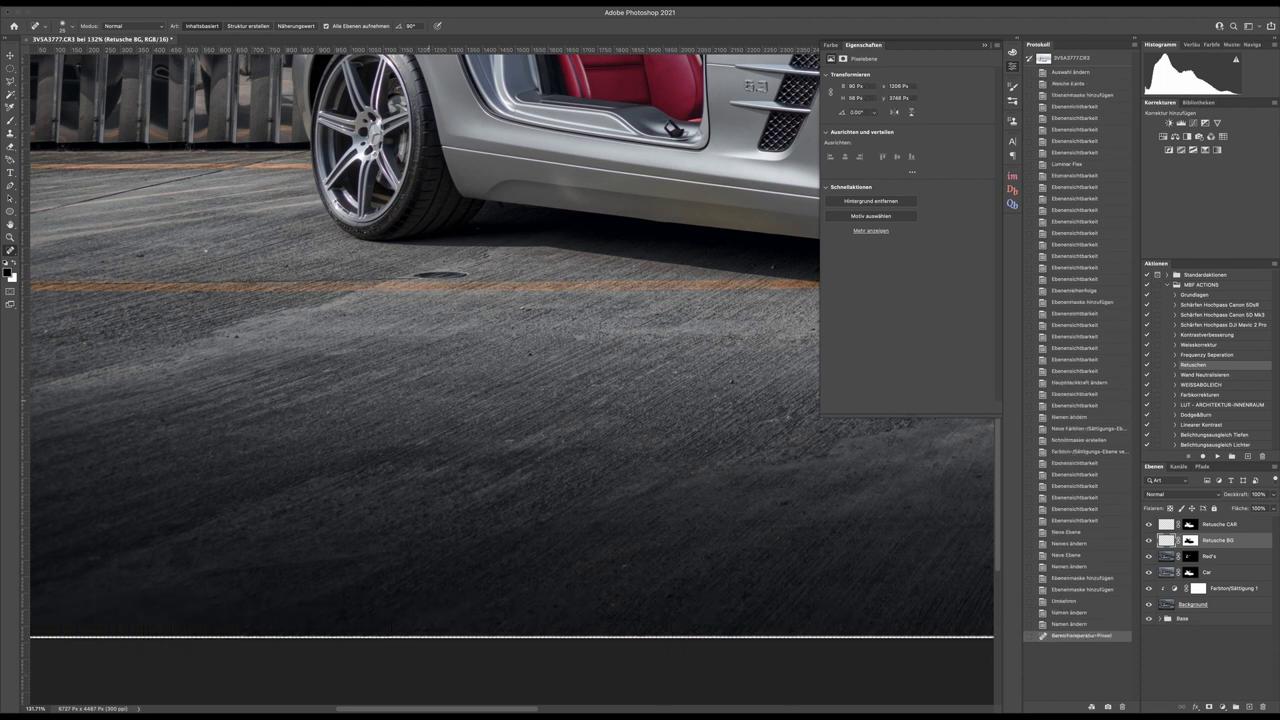
{"action": "left_click", "coordinate": [532, 354]}
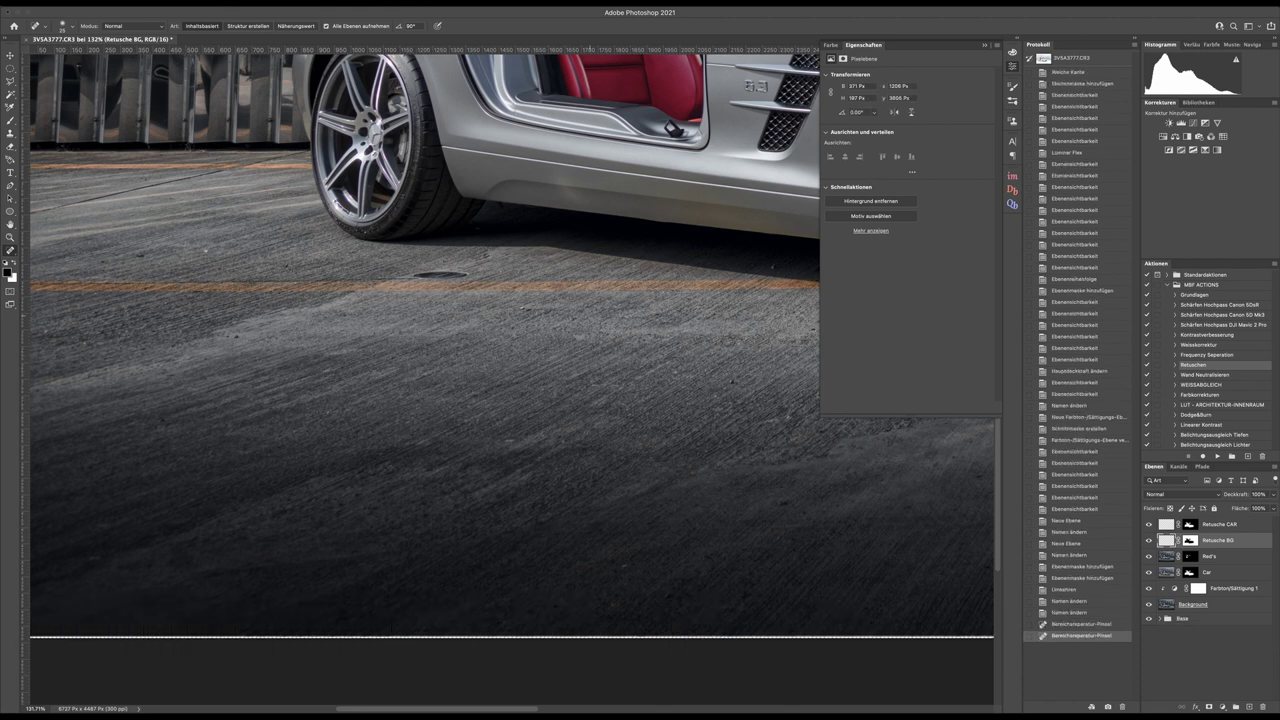
{"action": "left_click", "coordinate": [526, 310]}
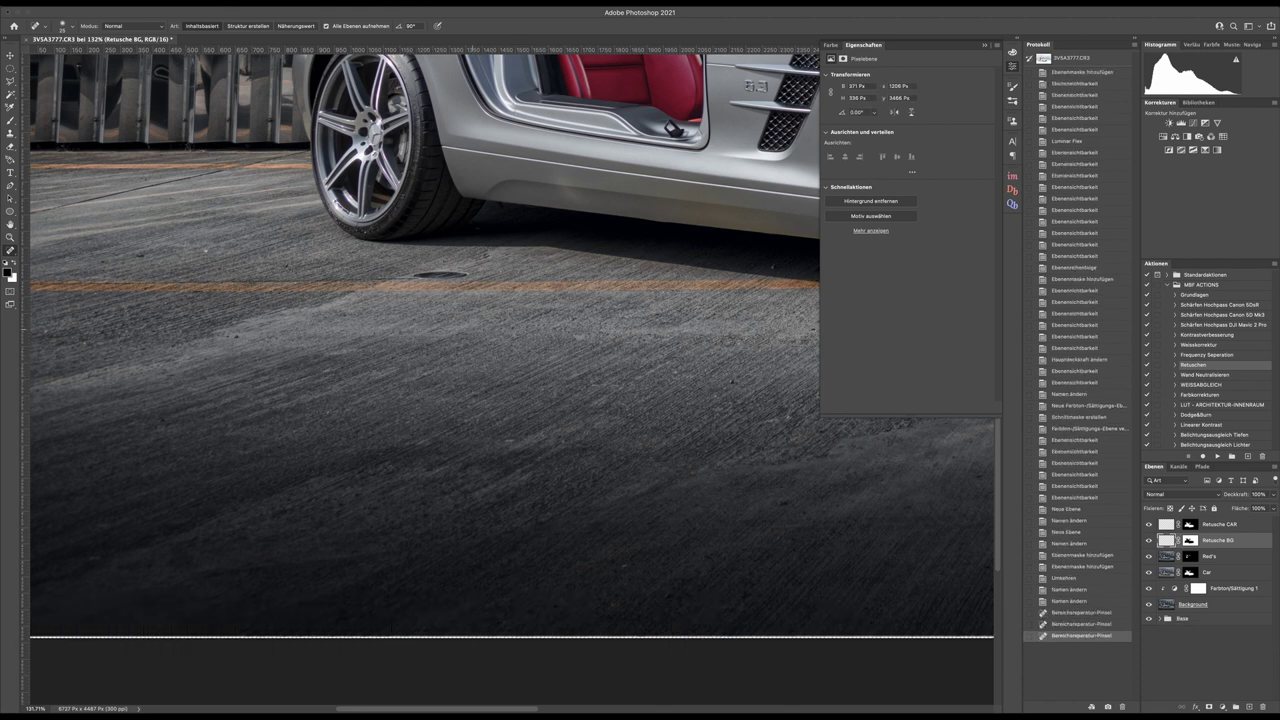
{"action": "left_click", "coordinate": [234, 335]}
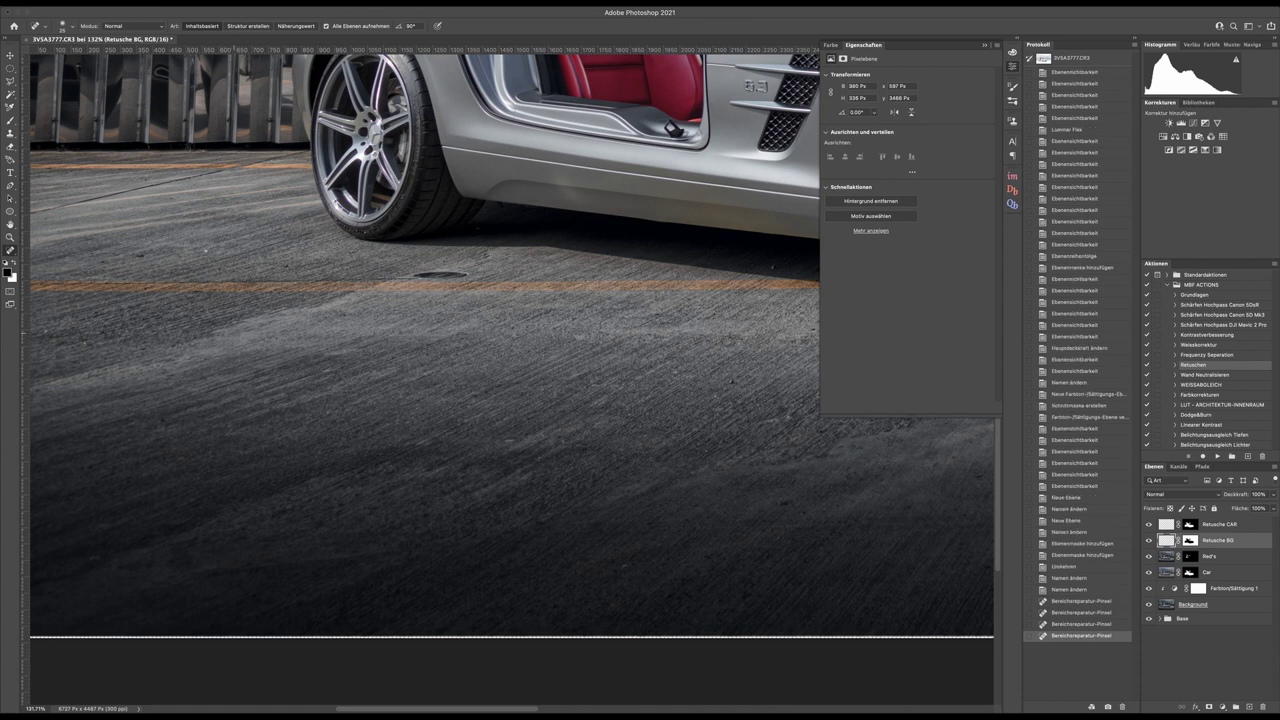
{"action": "left_click", "coordinate": [164, 420]}
Step: Heal the remaining spots on the concrete along the image's left edge and behind the rear wheel, on both sides of the orange line
{"action": "left_click_drag", "start_coordinate": [228, 421], "coordinate": [488, 460]}
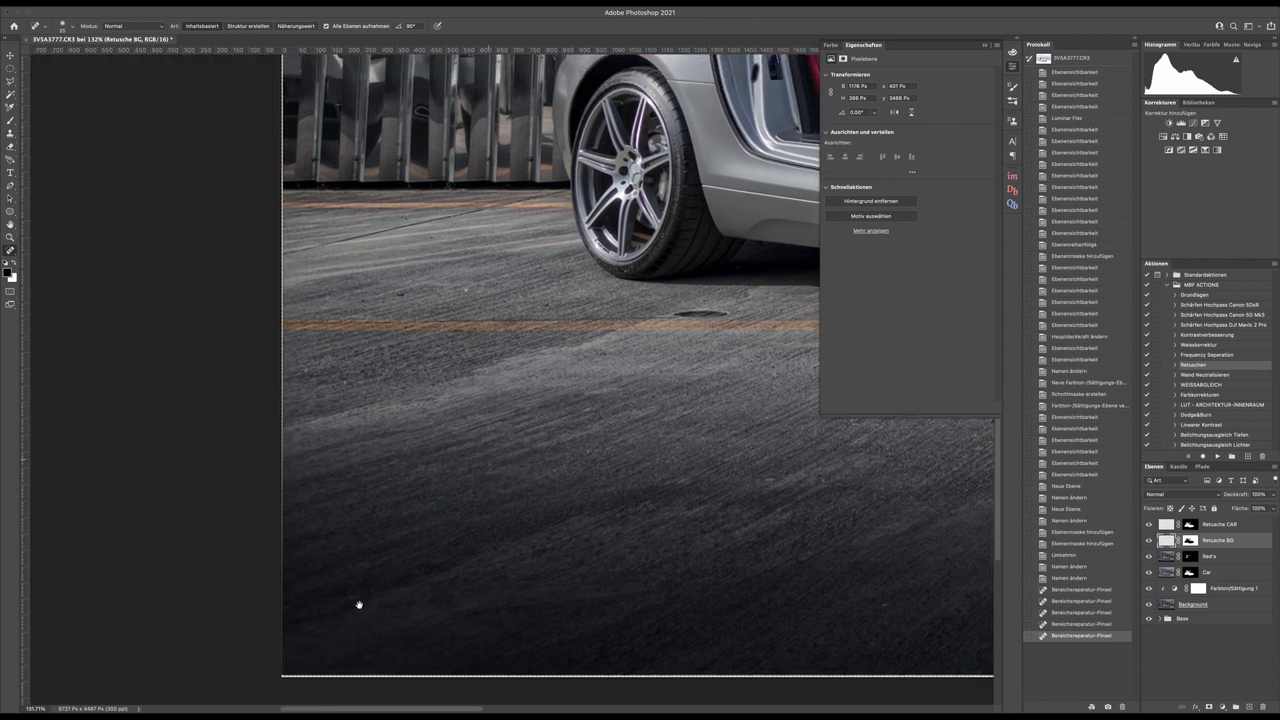
{"action": "left_click", "coordinate": [346, 595]}
{"action": "left_click", "coordinate": [305, 370]}
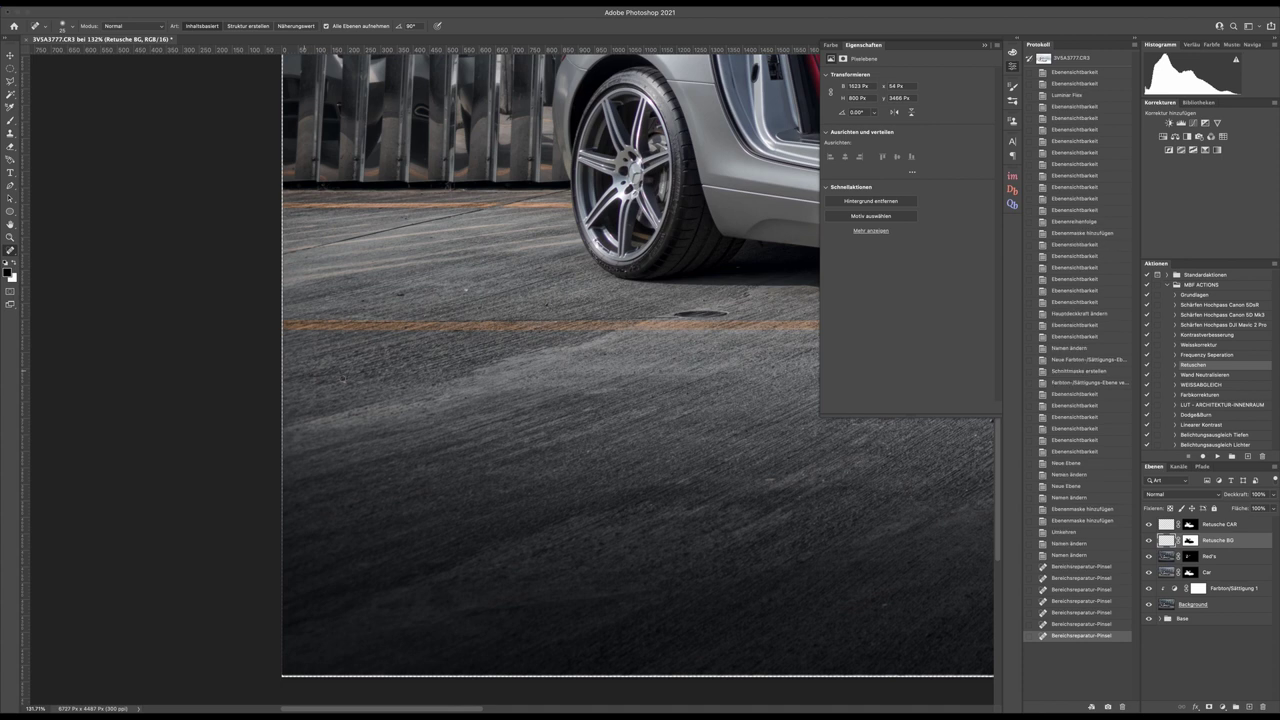
{"action": "left_click", "coordinate": [360, 382]}
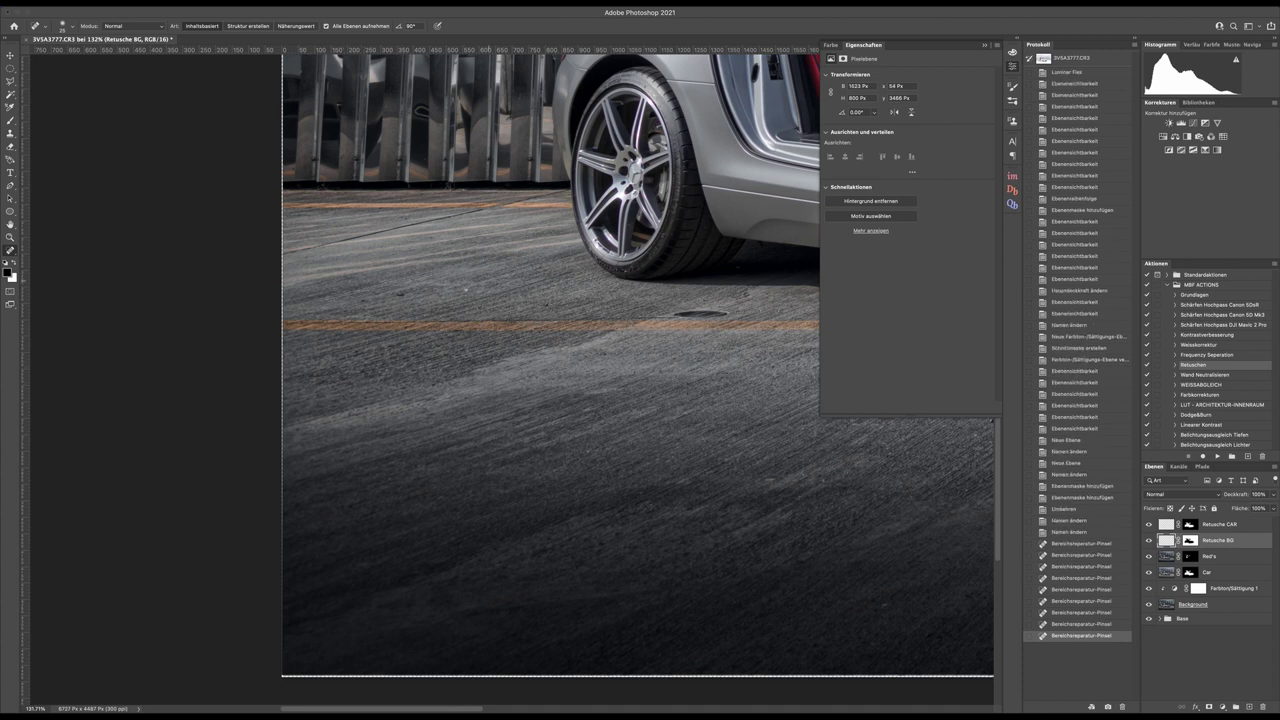
{"action": "left_click", "coordinate": [467, 290]}
{"action": "left_click", "coordinate": [547, 305]}
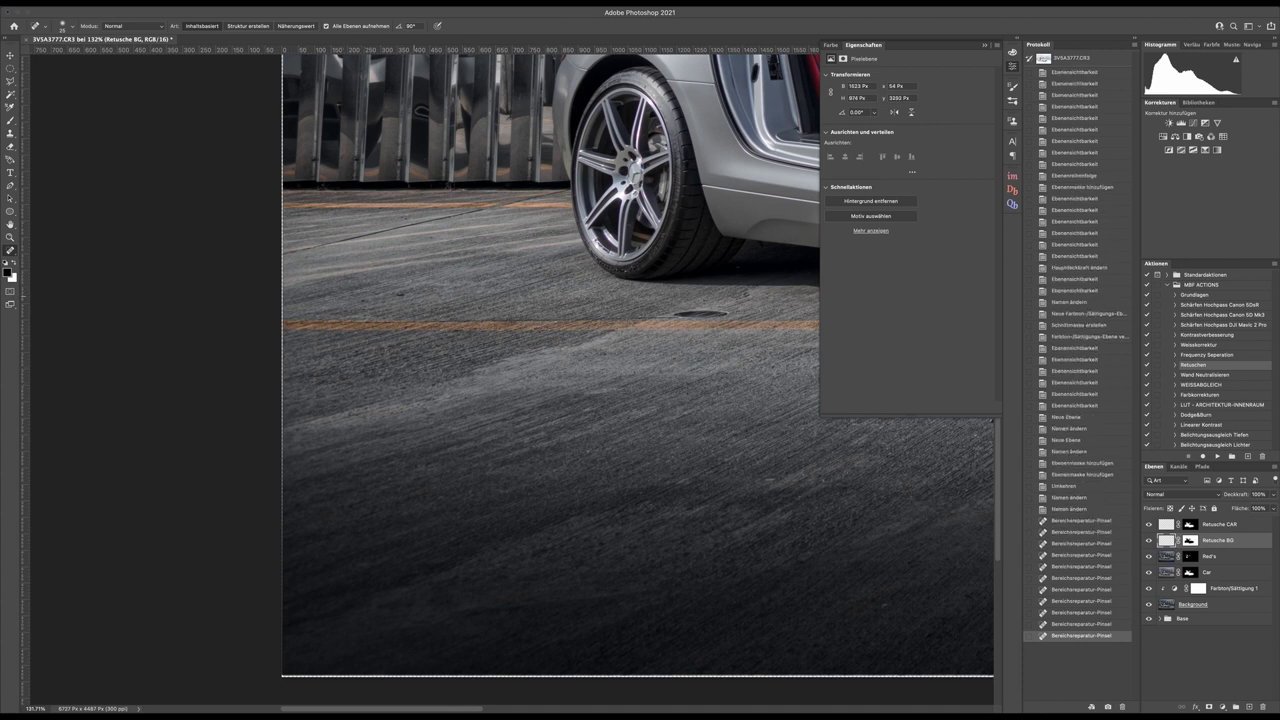
{"action": "left_click", "coordinate": [401, 294]}
{"action": "left_click", "coordinate": [364, 301]}
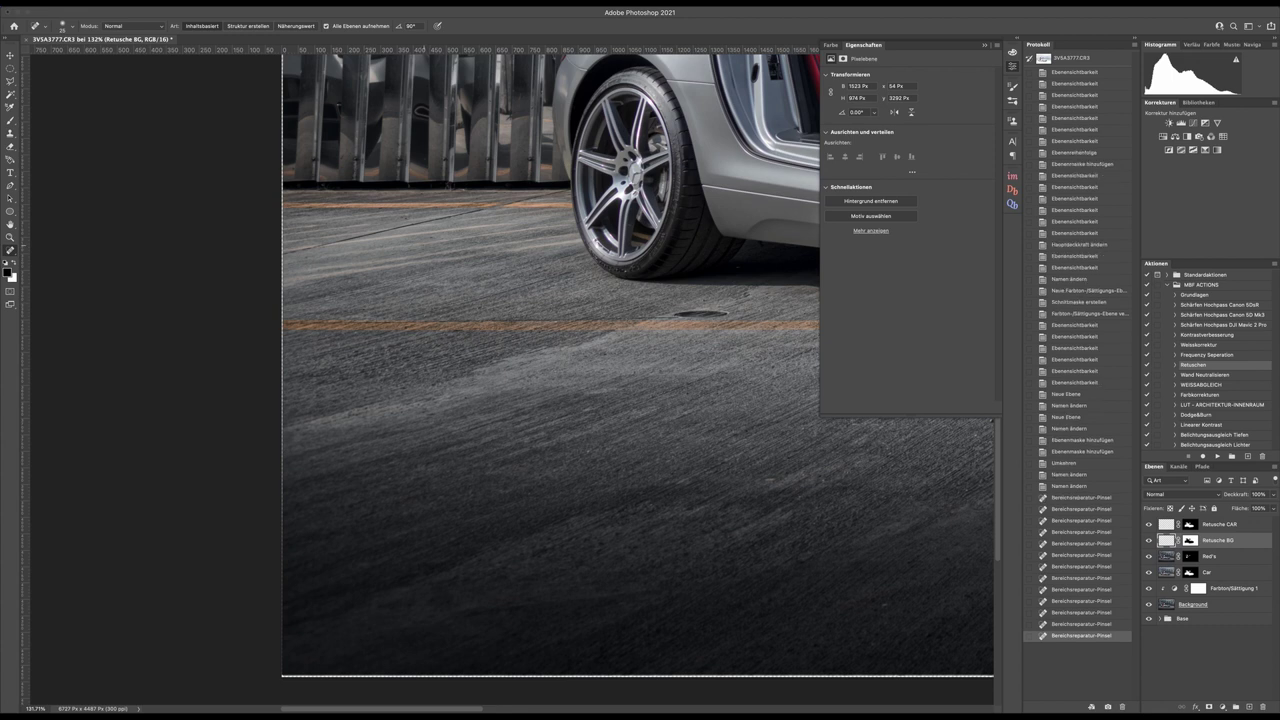
{"action": "left_click", "coordinate": [430, 237]}
{"action": "left_click", "coordinate": [402, 218]}
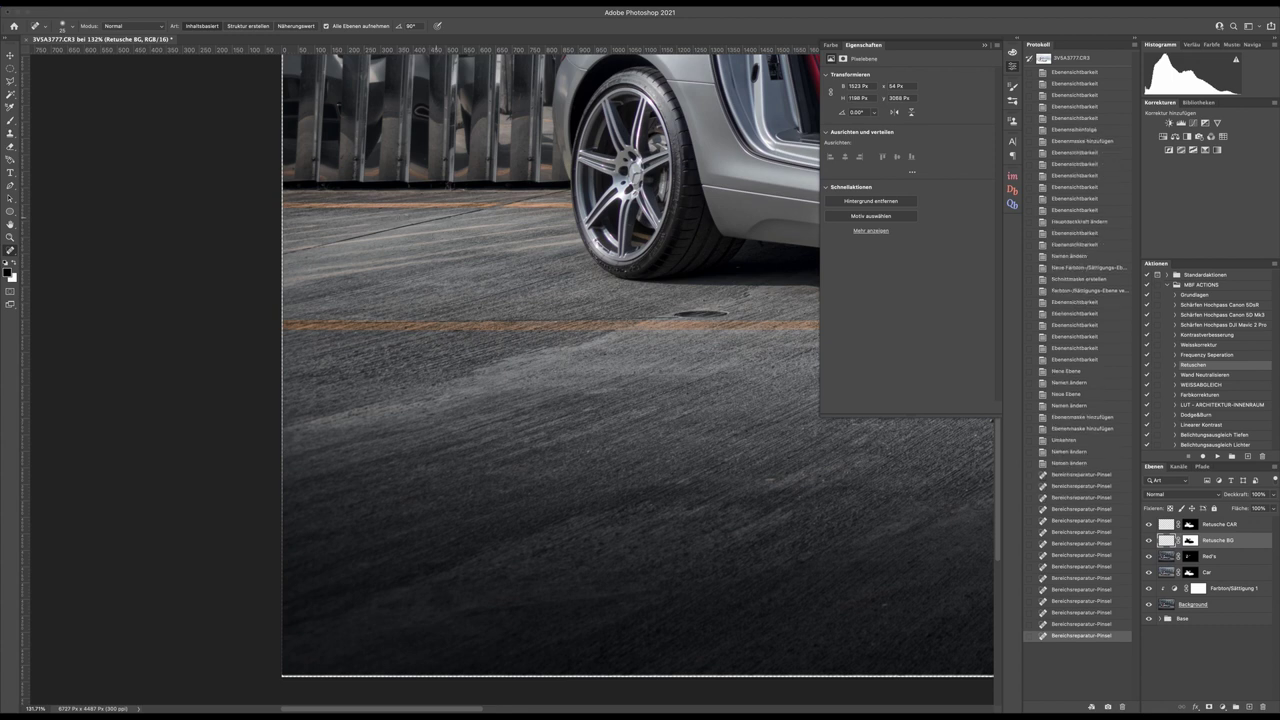
{"action": "left_click", "coordinate": [406, 218]}
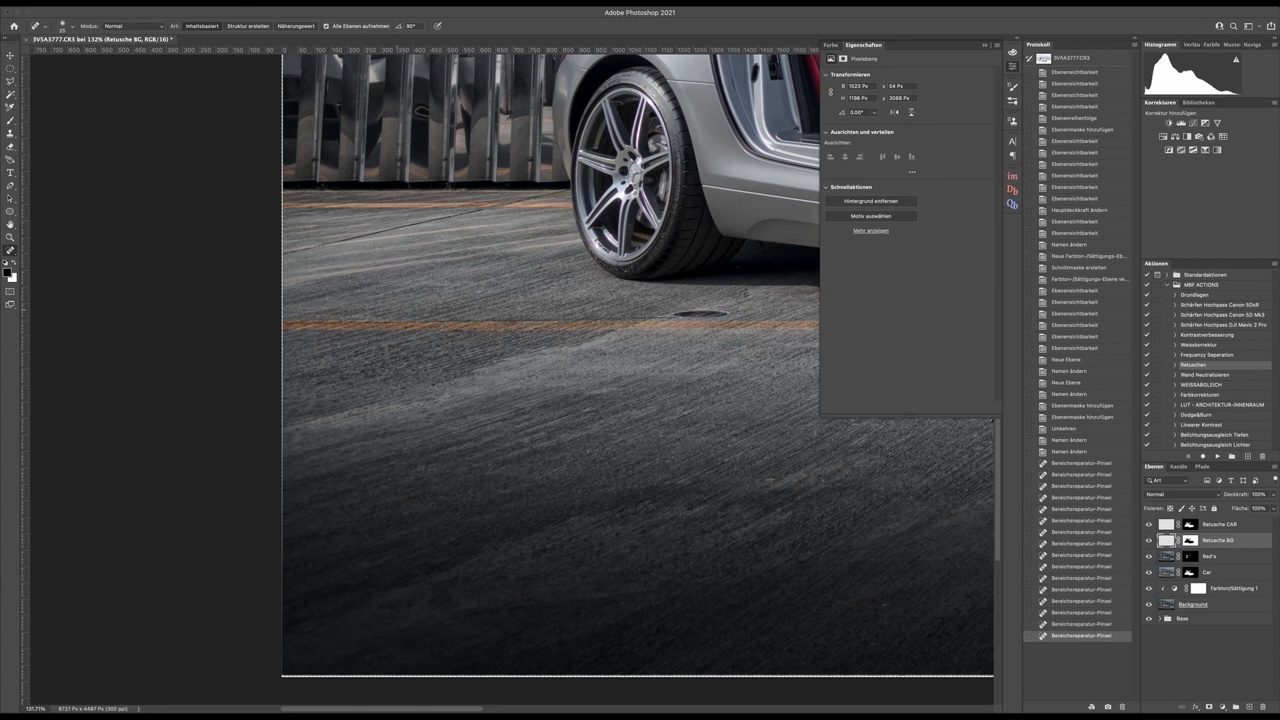
{"action": "left_click", "coordinate": [304, 258]}
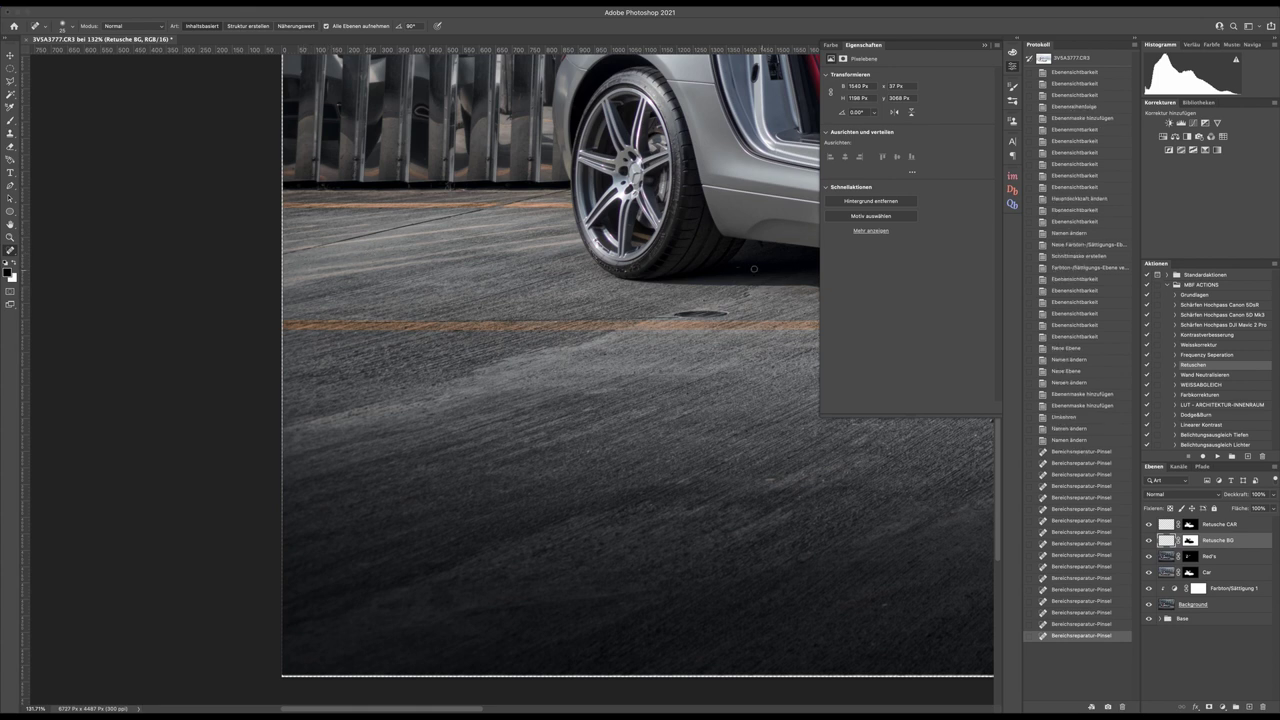
Step: Heal the blemishes in the dark foreground and on the shaded concrete beneath the car's side sill
{"action": "left_click_drag", "start_coordinate": [743, 266], "coordinate": [668, 286]}
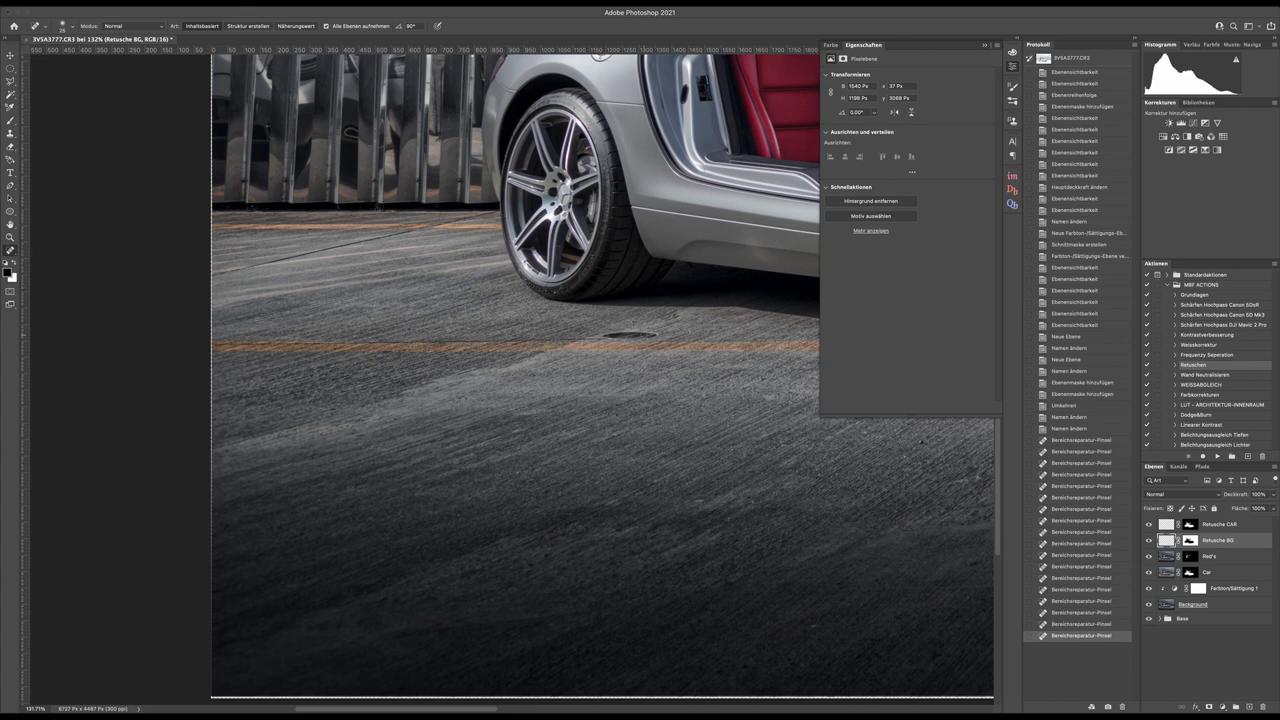
{"action": "left_click_drag", "start_coordinate": [809, 629], "coordinate": [820, 627]}
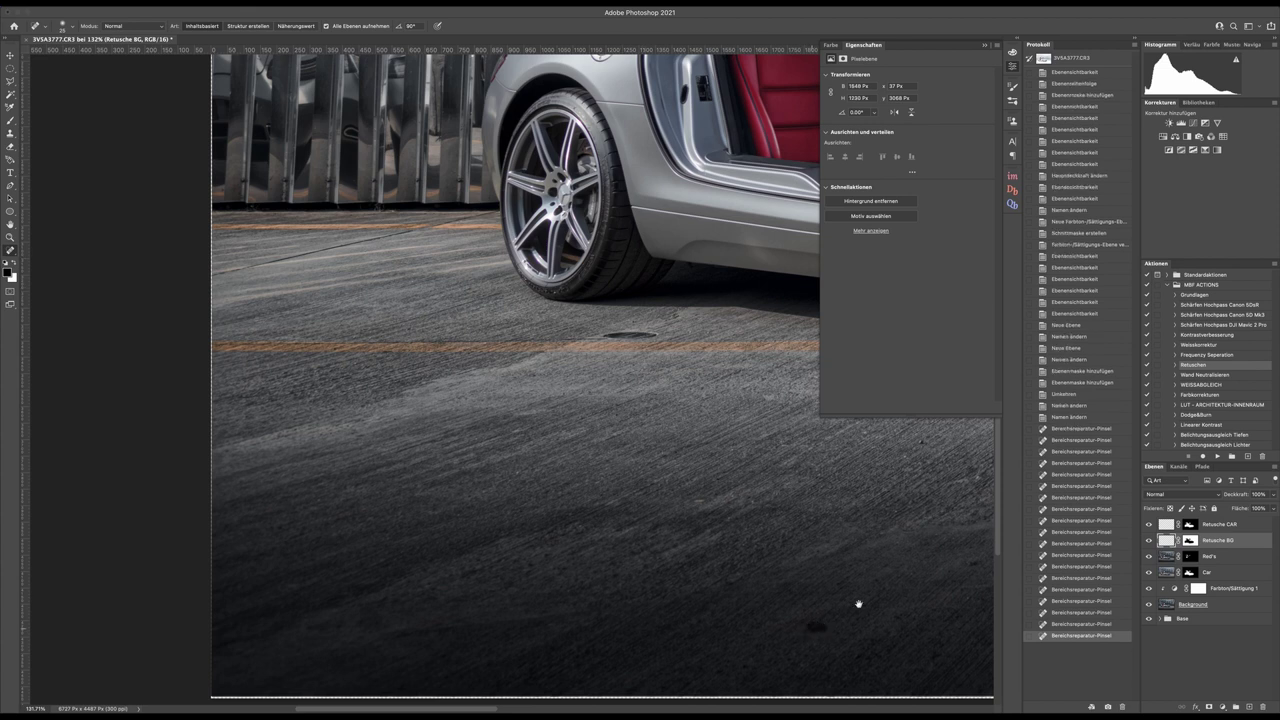
{"action": "left_click_drag", "start_coordinate": [903, 558], "coordinate": [549, 542]}
{"action": "left_click", "coordinate": [565, 425]}
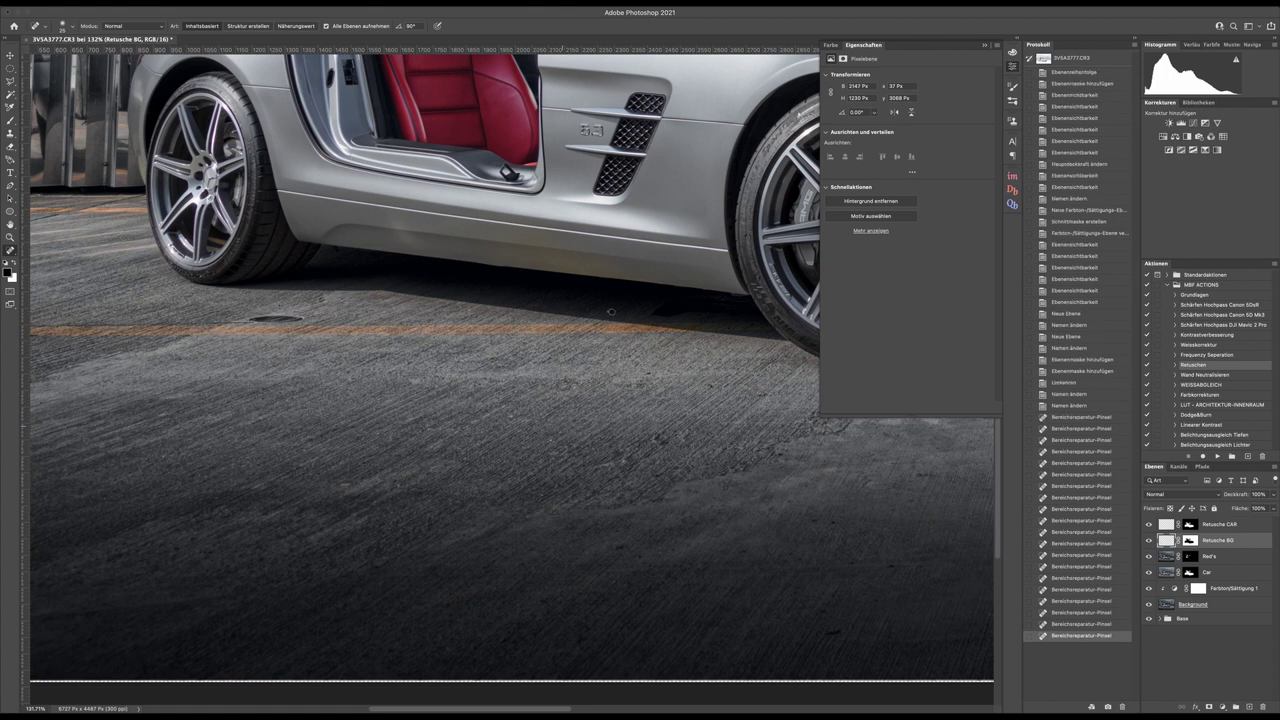
{"action": "left_click", "coordinate": [610, 310]}
{"action": "left_click", "coordinate": [587, 309]}
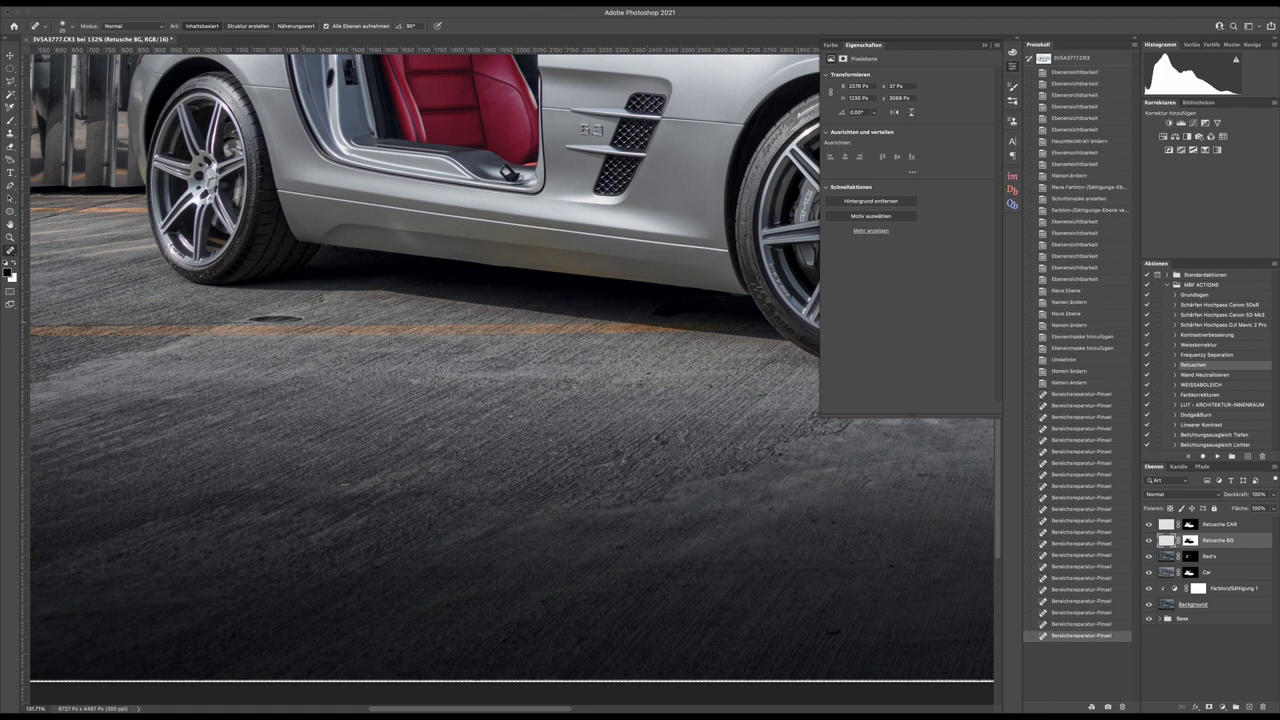
{"action": "left_click", "coordinate": [279, 306]}
{"action": "left_click", "coordinate": [334, 314]}
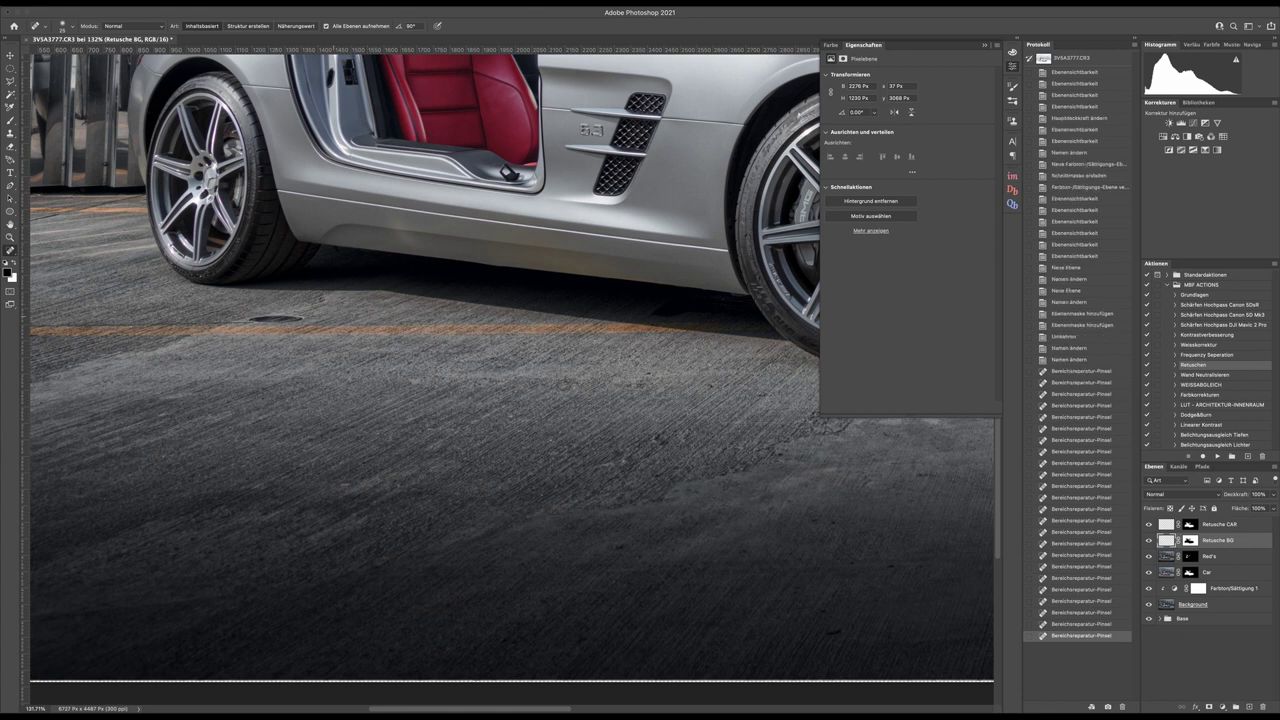
{"action": "left_click", "coordinate": [355, 317]}
{"action": "left_click", "coordinate": [470, 311]}
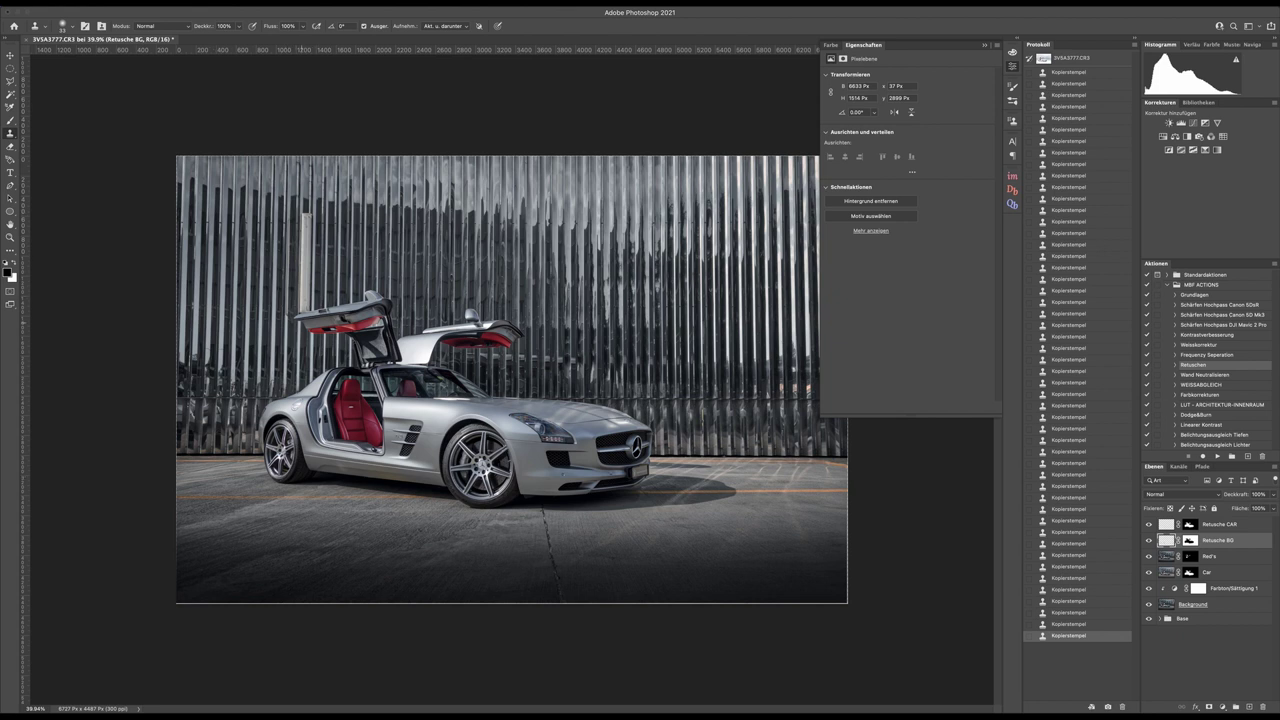
Step: Cover the pale vertical post above the open door with the Clone Stamp so the corrugated wall continues, including at the image's upper edge
{"action": "scroll", "coordinate": [275, 203], "scroll_direction": "up", "scroll_amount": 3}
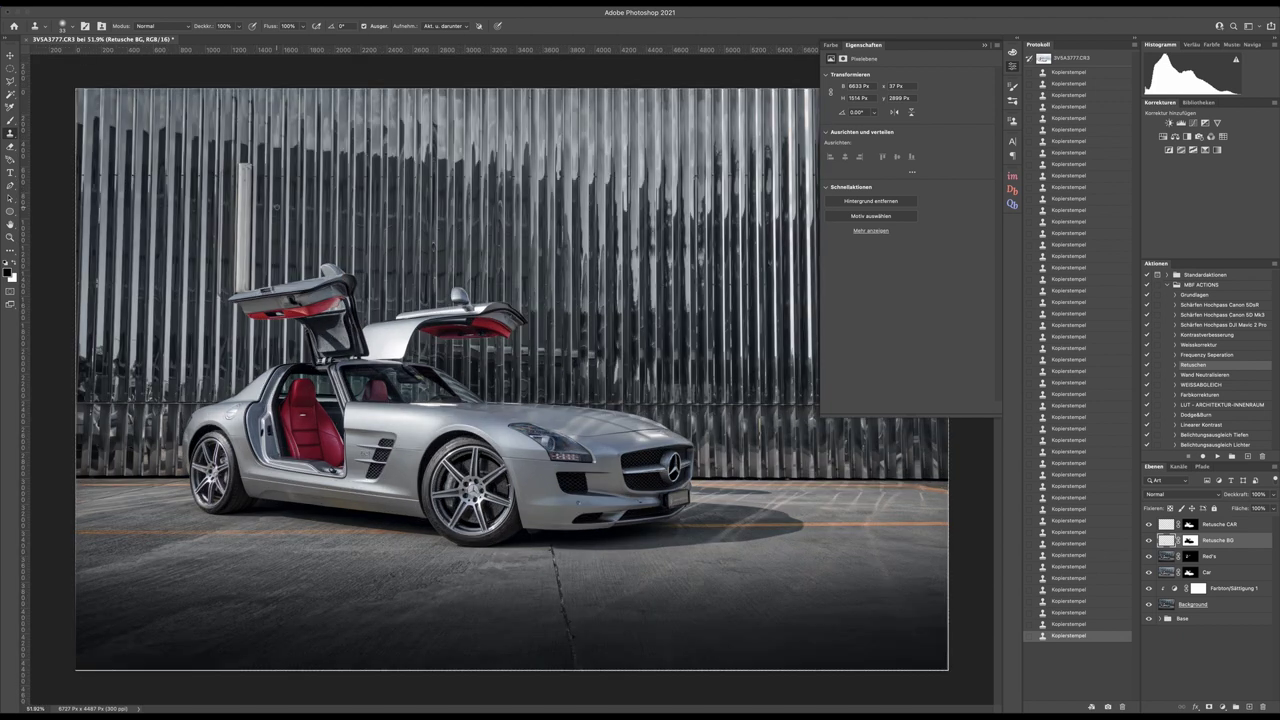
{"action": "scroll", "coordinate": [276, 207], "scroll_direction": "up", "scroll_amount": 4}
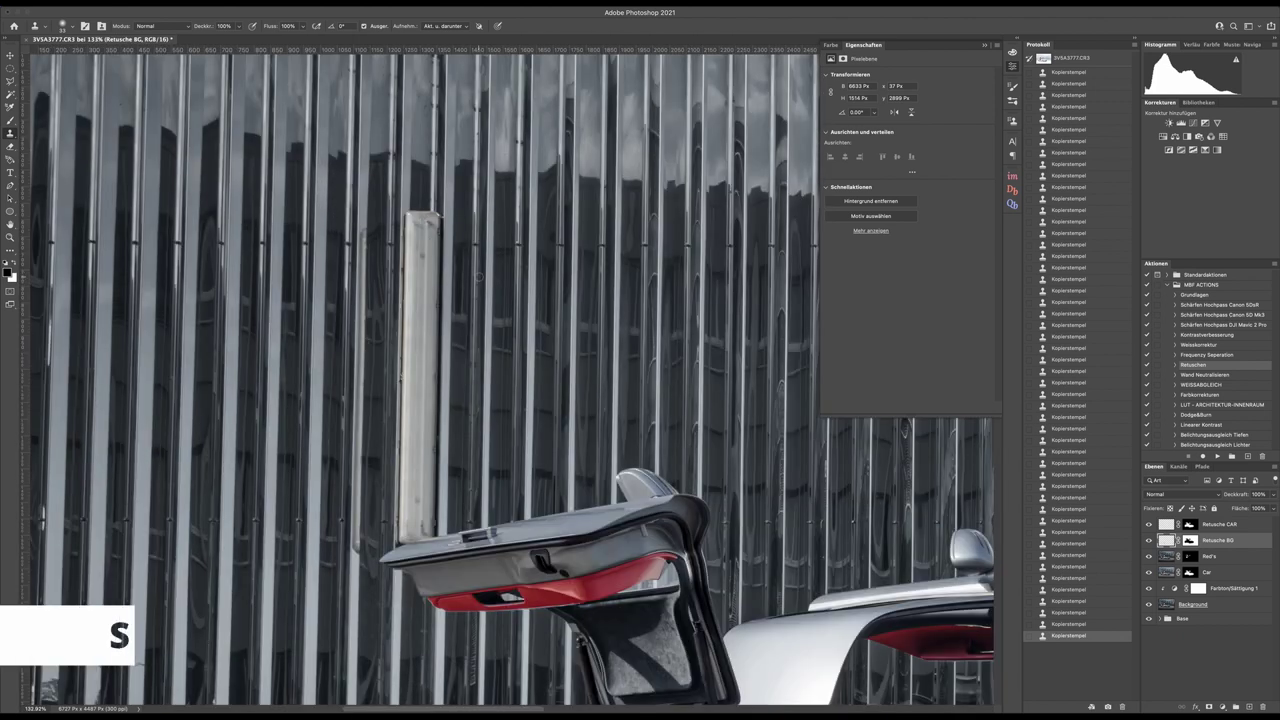
{"action": "left_click_drag", "start_coordinate": [422, 218], "coordinate": [416, 530]}
{"action": "scroll", "coordinate": [371, 173], "scroll_direction": "up", "scroll_amount": 4}
{"action": "scroll", "coordinate": [371, 173], "scroll_direction": "down", "scroll_amount": 8}
{"action": "scroll", "coordinate": [371, 173], "scroll_direction": "up", "scroll_amount": 9}
{"action": "scroll", "coordinate": [371, 200], "scroll_direction": "down", "scroll_amount": 1}
{"action": "left_click_drag", "start_coordinate": [436, 262], "coordinate": [370, 214]}
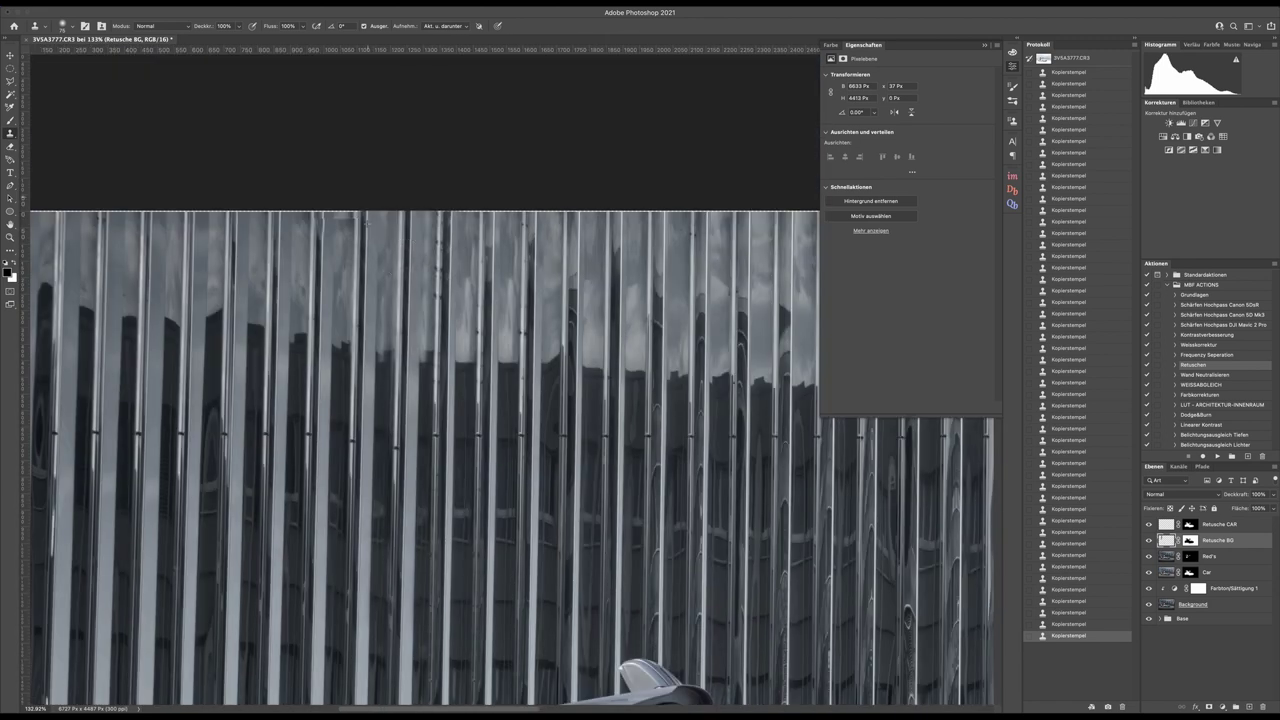
{"action": "scroll", "coordinate": [330, 241], "scroll_direction": "down", "scroll_amount": 5}
{"action": "key", "text": "v"}
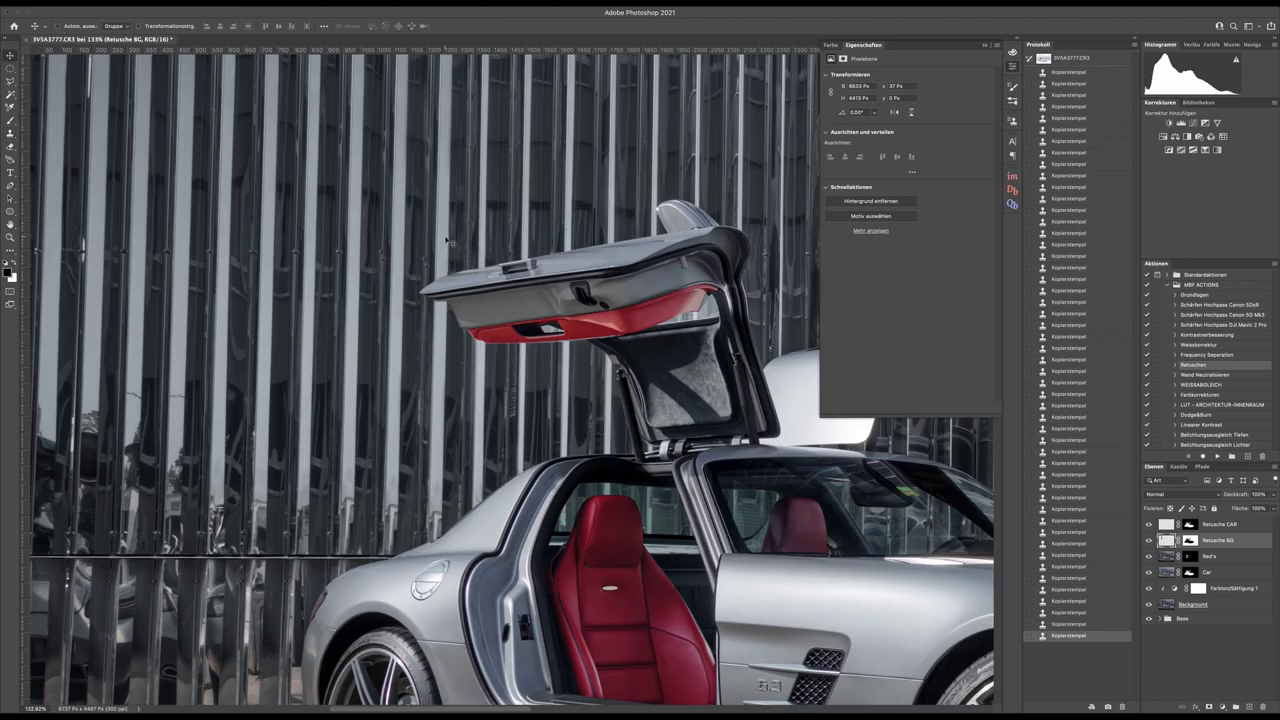
{"action": "key", "text": "super+0"}
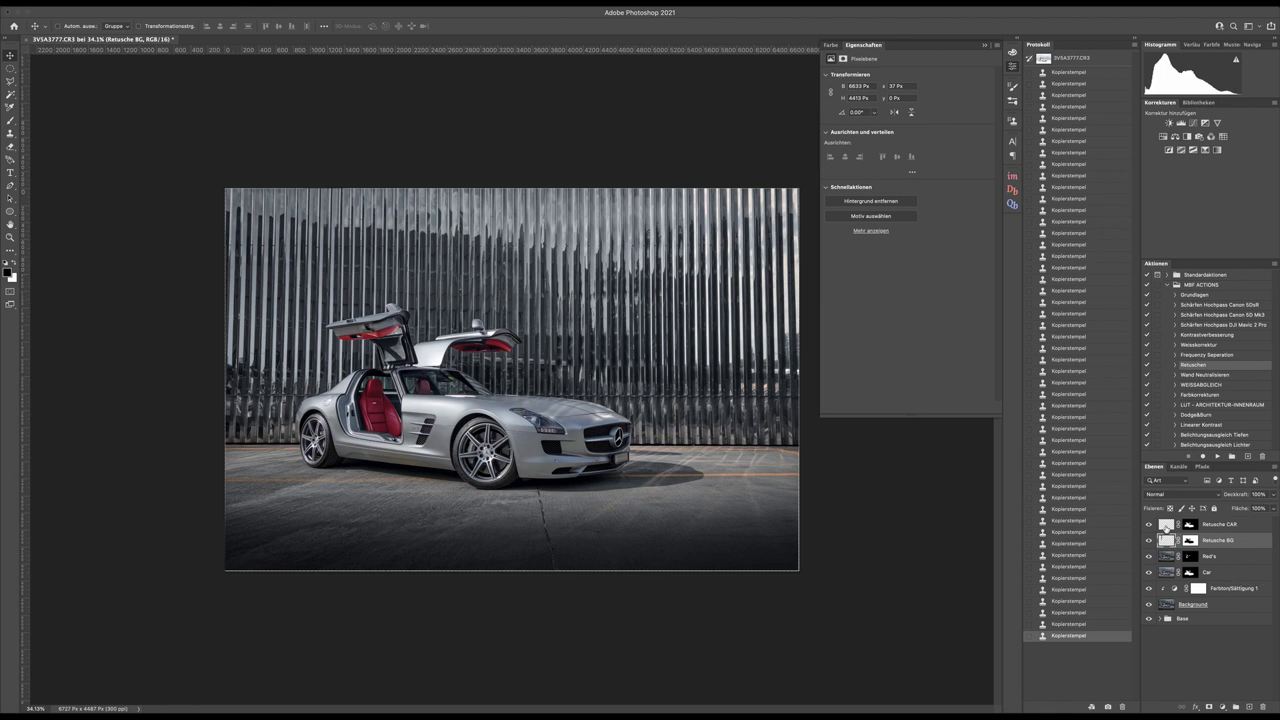
Step: Activate the Retusche CAR layer and heal the small dark spot on the bodywork between front wheel and headlight
{"action": "left_click", "coordinate": [1164, 526]}
{"action": "scroll", "coordinate": [562, 464], "scroll_direction": "up", "scroll_amount": 3}
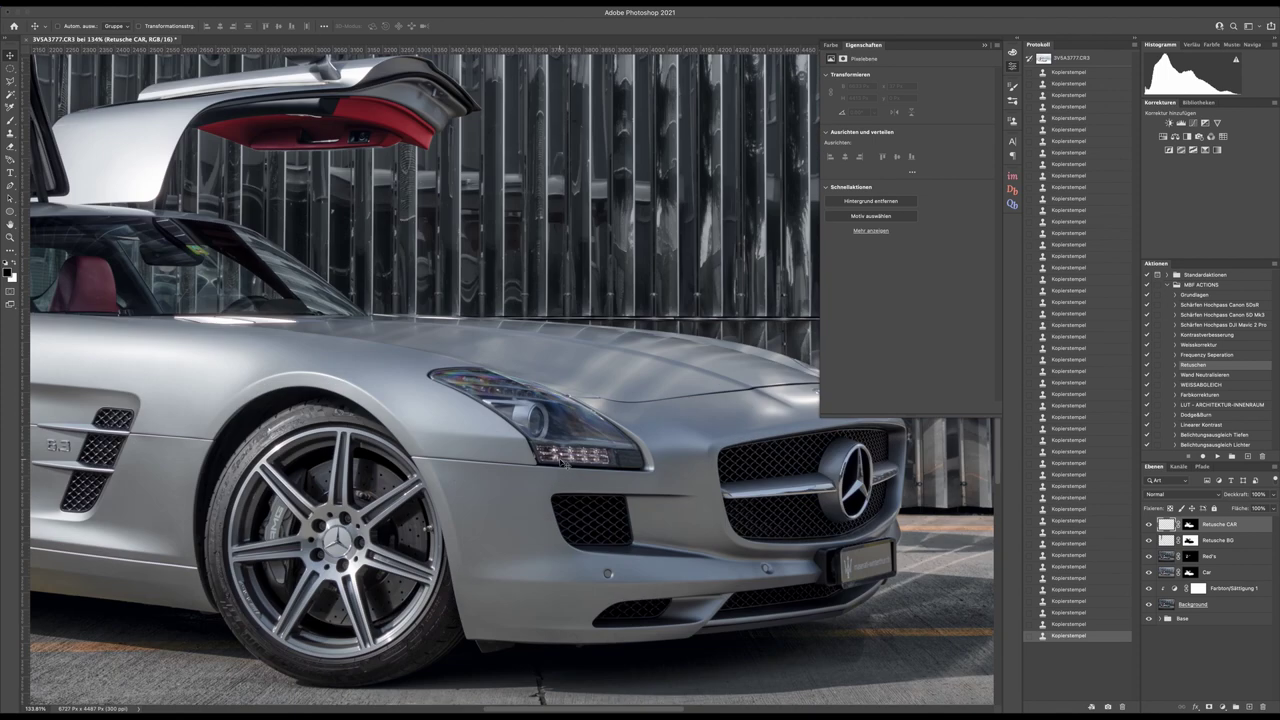
{"action": "scroll", "coordinate": [560, 625], "scroll_direction": "up", "scroll_amount": 2}
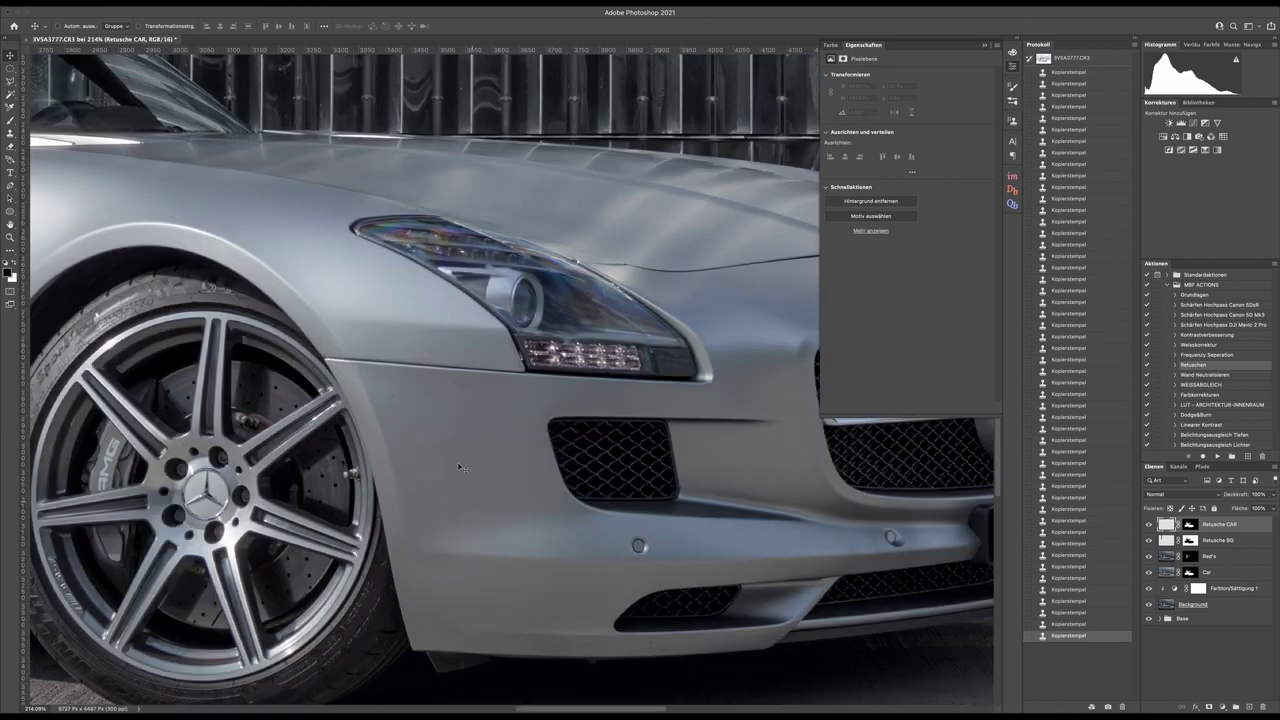
{"action": "scroll", "coordinate": [462, 462], "scroll_direction": "up", "scroll_amount": 3}
{"action": "key", "text": "j"}
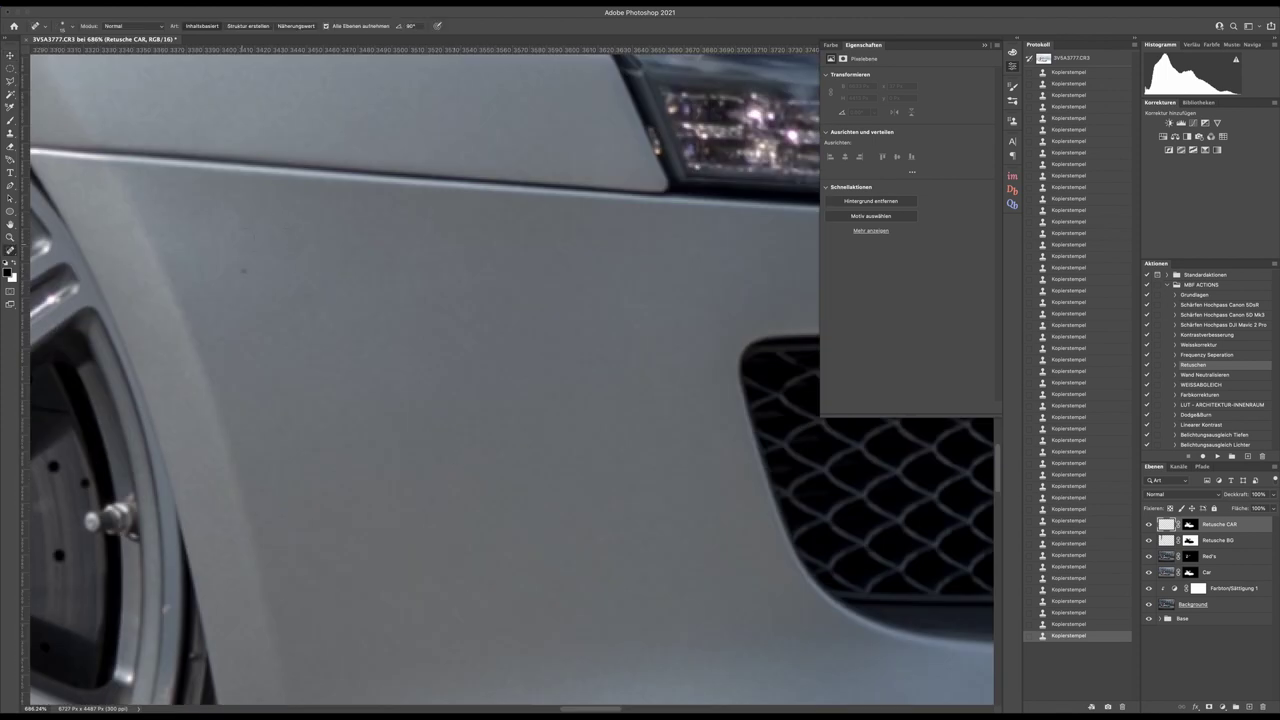
{"action": "left_click", "coordinate": [245, 272]}
Step: Heal the dirt specks on the front bumper around the lower air intake and along the lower lip on Retusche CAR
{"action": "left_click_drag", "start_coordinate": [523, 537], "coordinate": [448, 177]}
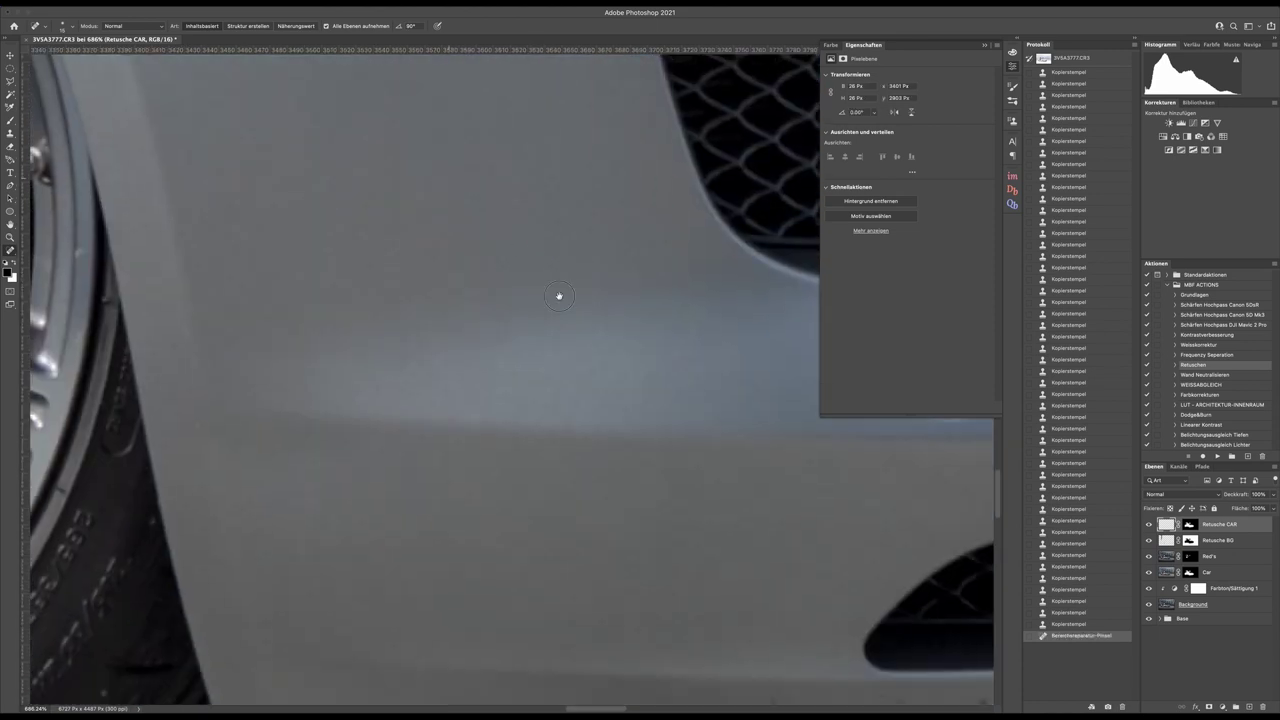
{"action": "left_click_drag", "start_coordinate": [940, 515], "coordinate": [568, 445]}
{"action": "scroll", "coordinate": [568, 445], "scroll_direction": "right", "scroll_amount": 2}
{"action": "mouse_move", "coordinate": [365, 620]}
{"action": "left_mouse_down"}
{"action": "mouse_move", "coordinate": [419, 654]}
{"action": "mouse_move", "coordinate": [343, 655]}
{"action": "left_mouse_up"}
{"action": "left_click_drag", "start_coordinate": [518, 627], "coordinate": [455, 625]}
{"action": "left_click", "coordinate": [580, 626]}
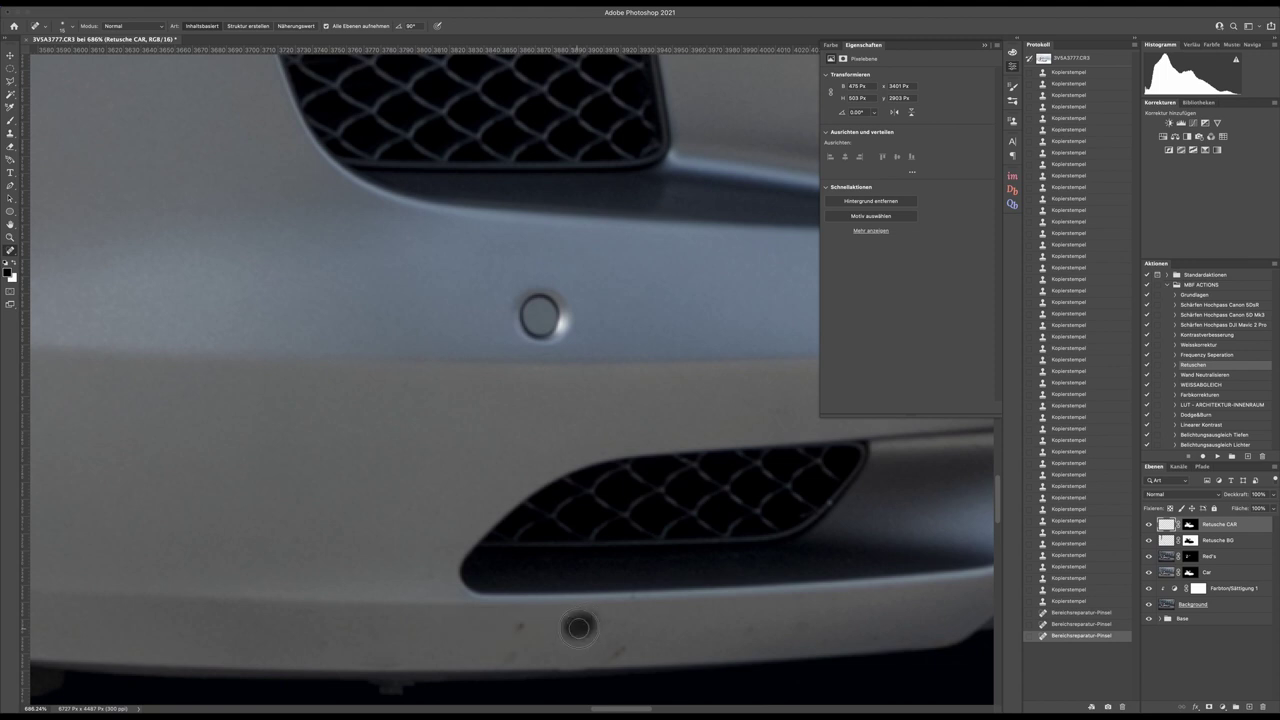
{"action": "left_click", "coordinate": [520, 627]}
{"action": "left_click", "coordinate": [509, 650]}
{"action": "left_click", "coordinate": [433, 575]}
{"action": "left_click", "coordinate": [446, 548]}
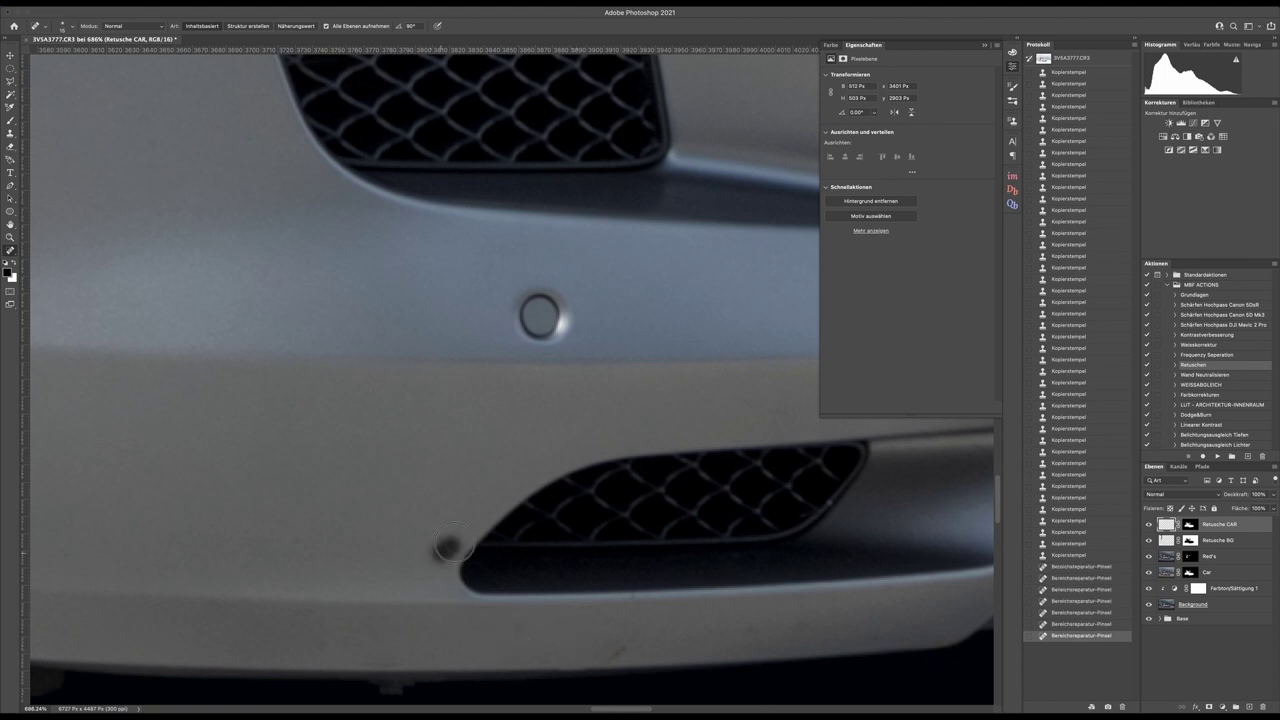
{"action": "left_click", "coordinate": [454, 540]}
{"action": "left_click_drag", "start_coordinate": [395, 660], "coordinate": [345, 652]}
{"action": "left_click", "coordinate": [347, 621]}
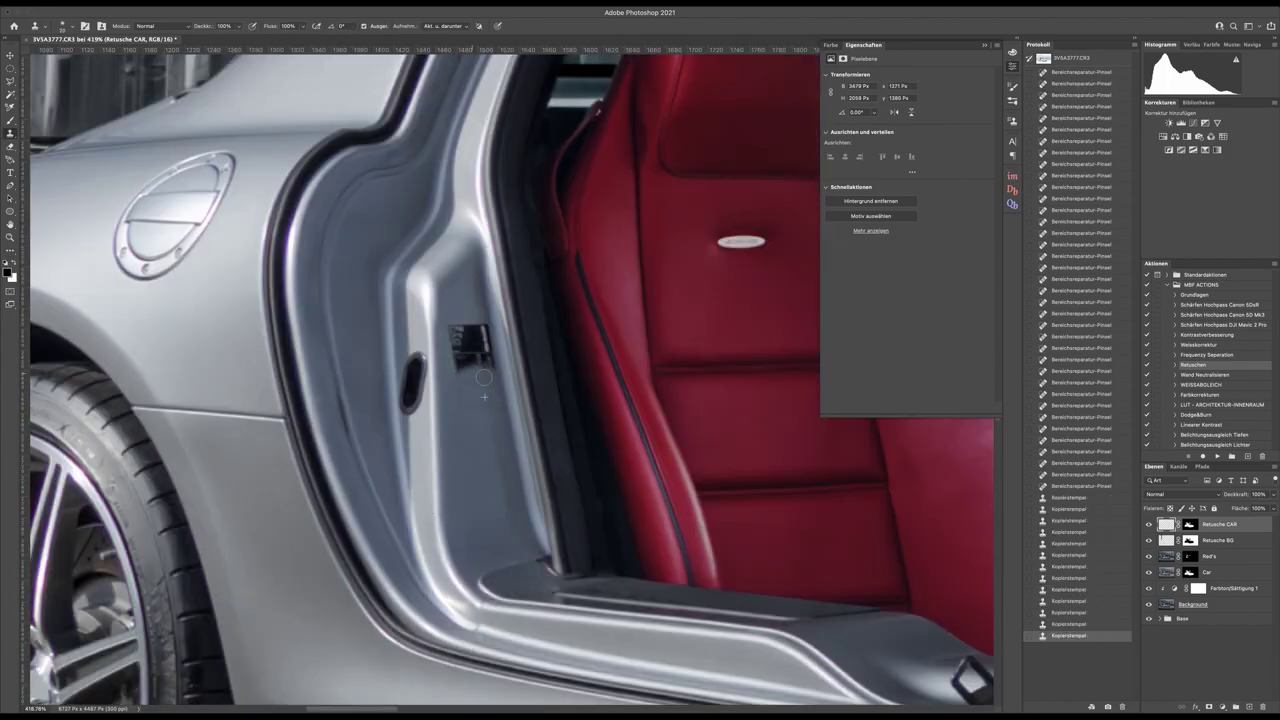
{"action": "key", "text": "ctrl+0"}
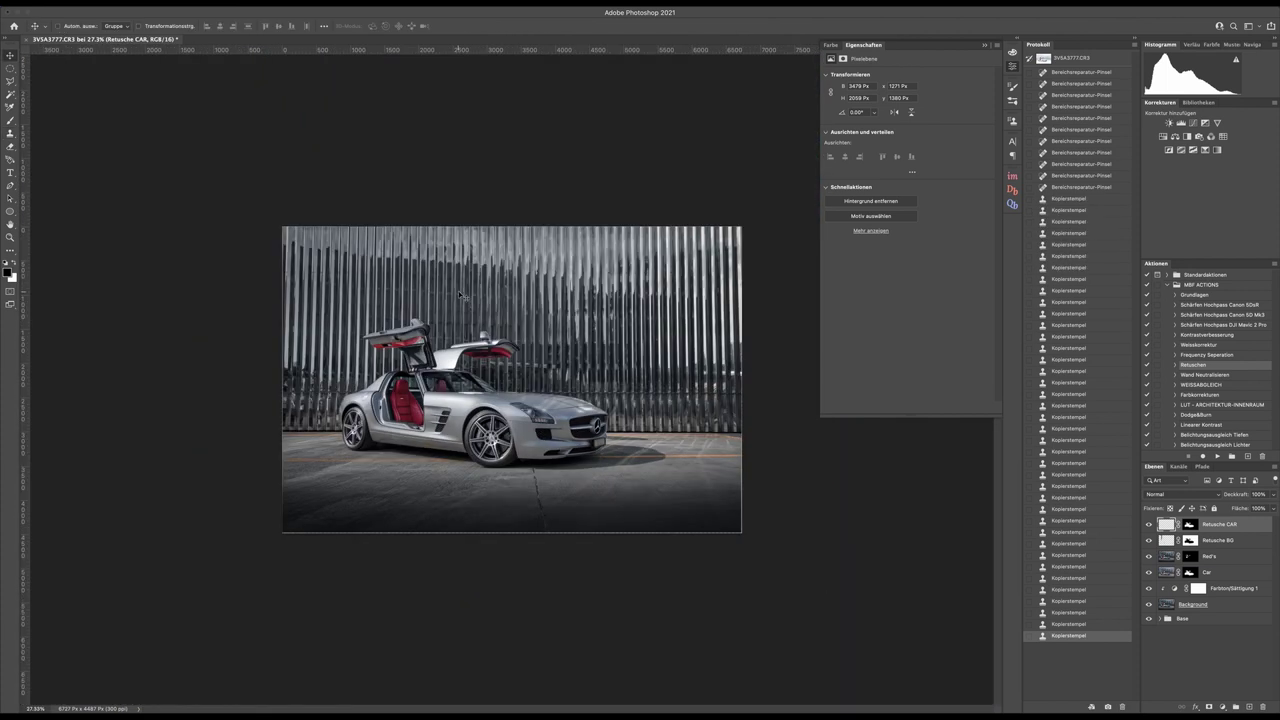
{"action": "scroll", "coordinate": [401, 372], "scroll_direction": "up", "scroll_amount": 4}
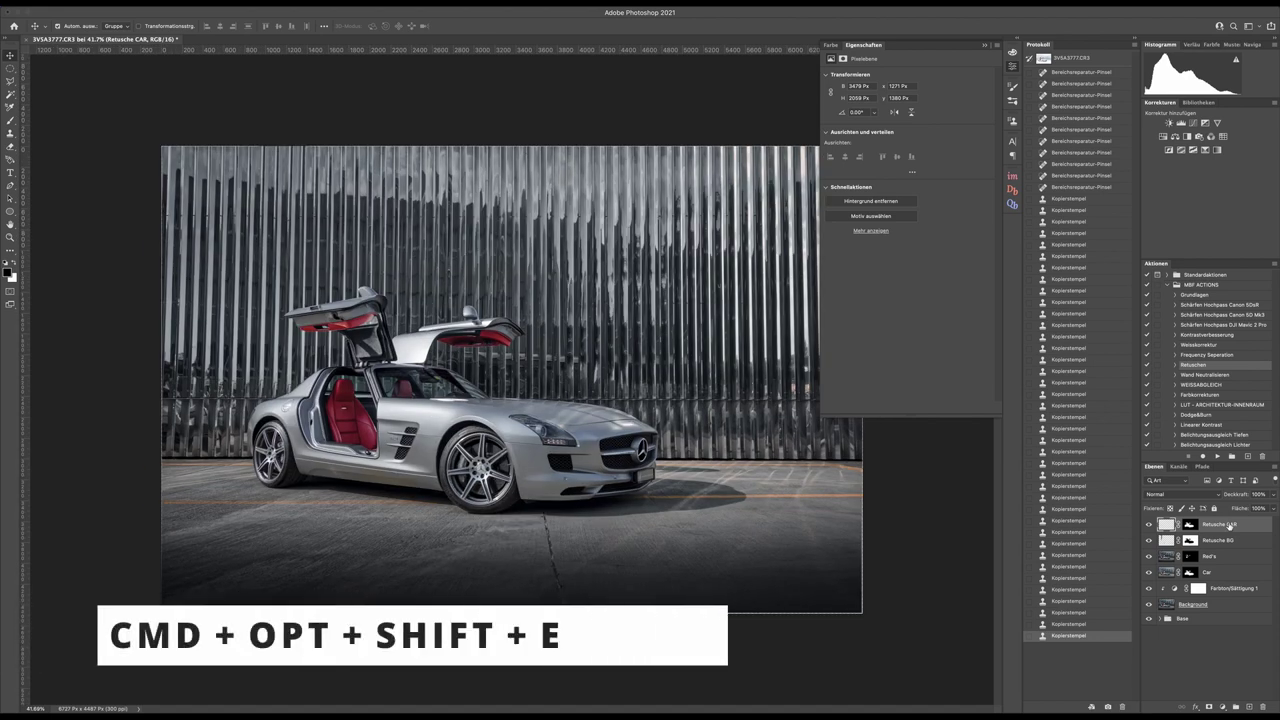
Step: Stamp all visible layers into a new layer above Retusche CAR and convert it to a smart object
{"action": "key", "text": "alt+shift+super+e"}
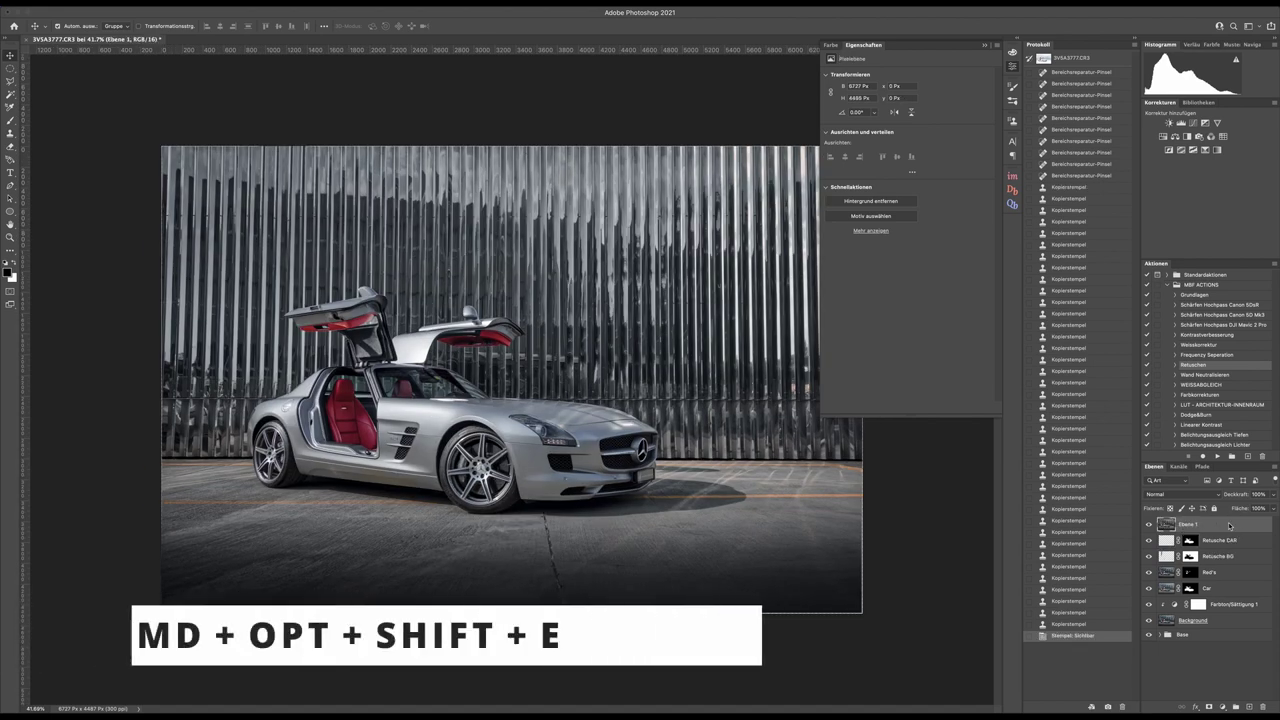
{"action": "right_click", "coordinate": [1171, 529]}
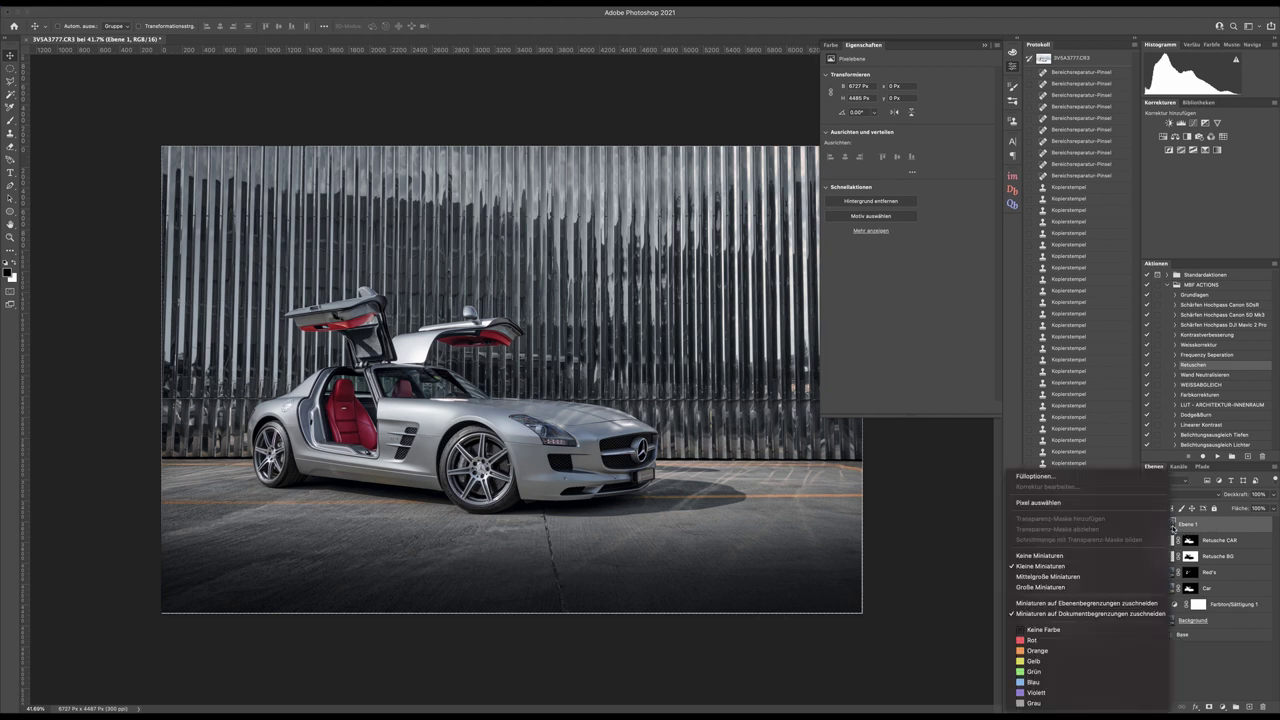
{"action": "right_click", "coordinate": [1190, 527]}
{"action": "left_click", "coordinate": [1123, 370]}
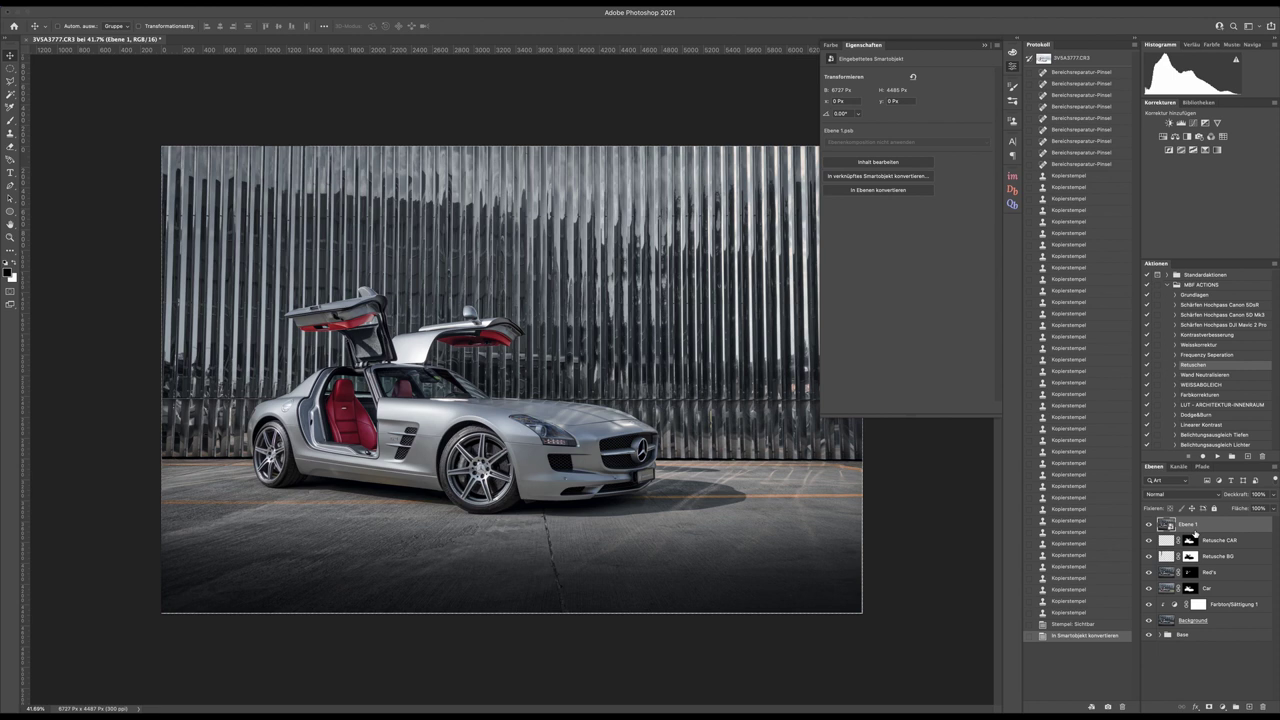
Step: Add two Camera Raw graduated filters: up from the lower edge with exposure -0.40, and down from the upper edge to mid-wall with exposure +0.35
{"action": "key", "text": "super+shift+a"}
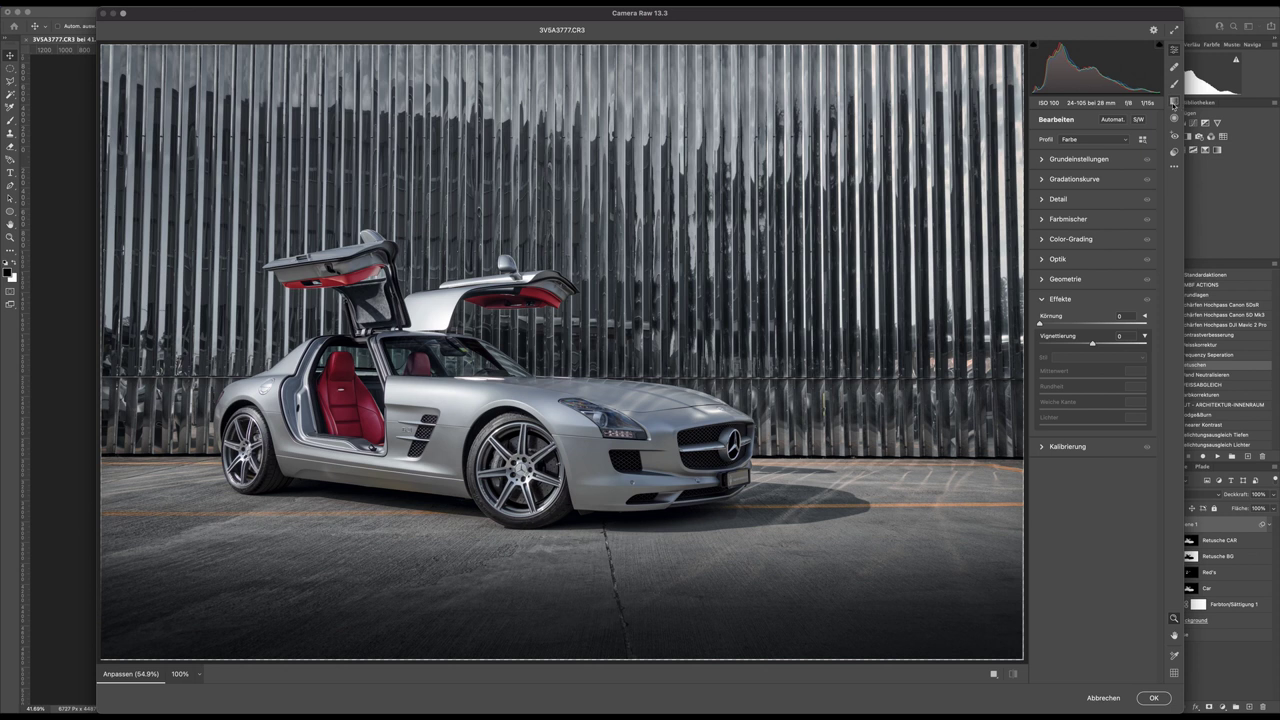
{"action": "left_click", "coordinate": [1175, 102]}
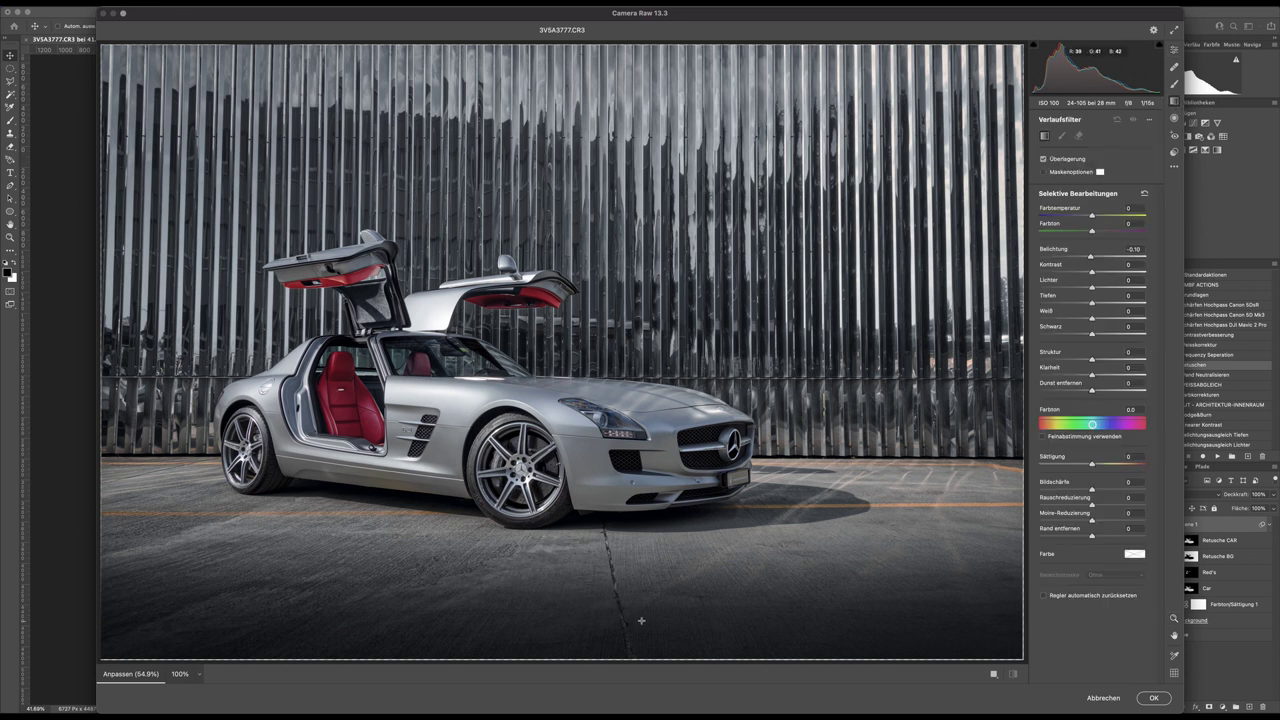
{"action": "left_click_drag", "start_coordinate": [618, 657], "coordinate": [617, 537]}
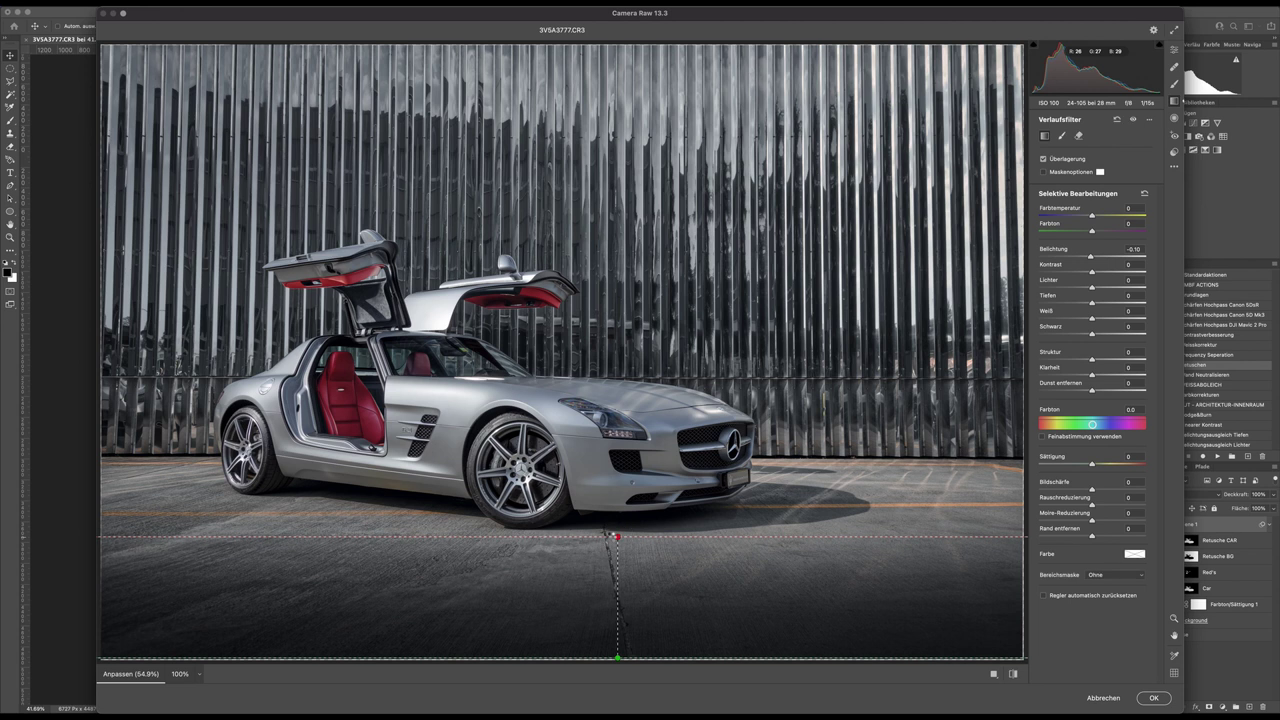
{"action": "left_click_drag", "start_coordinate": [1091, 257], "coordinate": [1086, 258]}
{"action": "left_click_drag", "start_coordinate": [1085, 257], "coordinate": [1087, 257]}
{"action": "left_click_drag", "start_coordinate": [612, 46], "coordinate": [623, 300]}
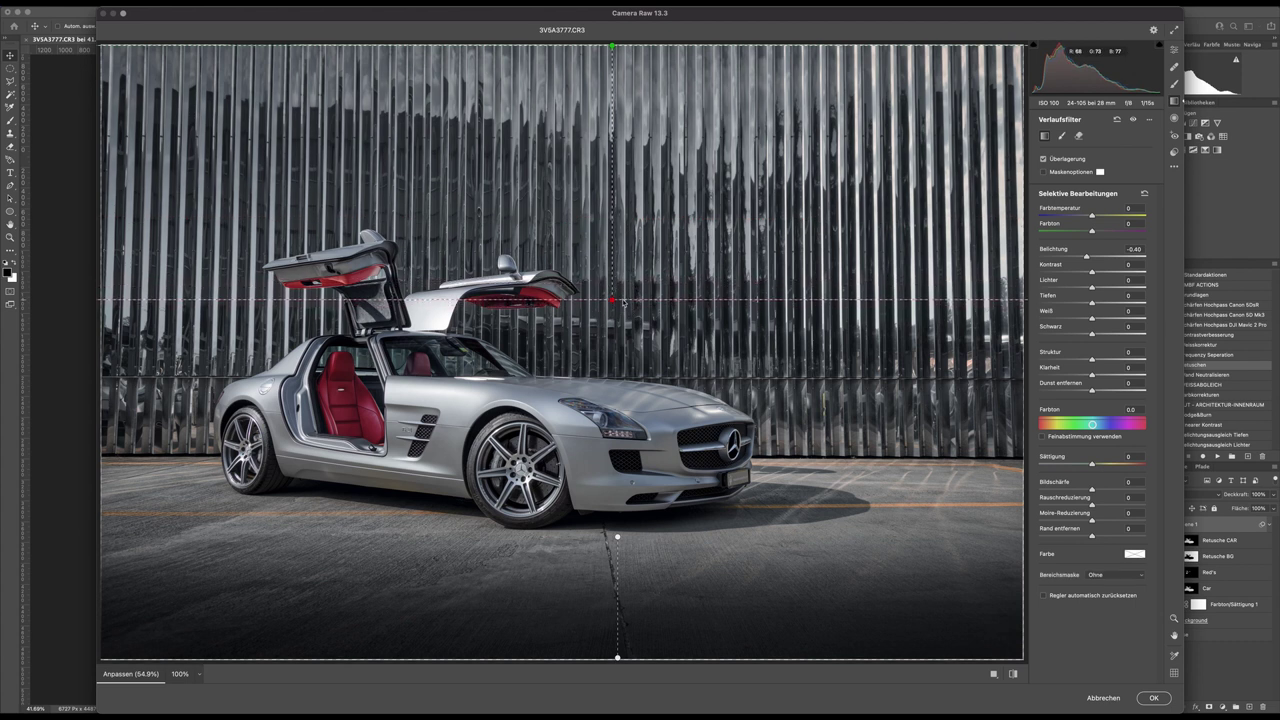
{"action": "left_click_drag", "start_coordinate": [1087, 257], "coordinate": [1097, 258]}
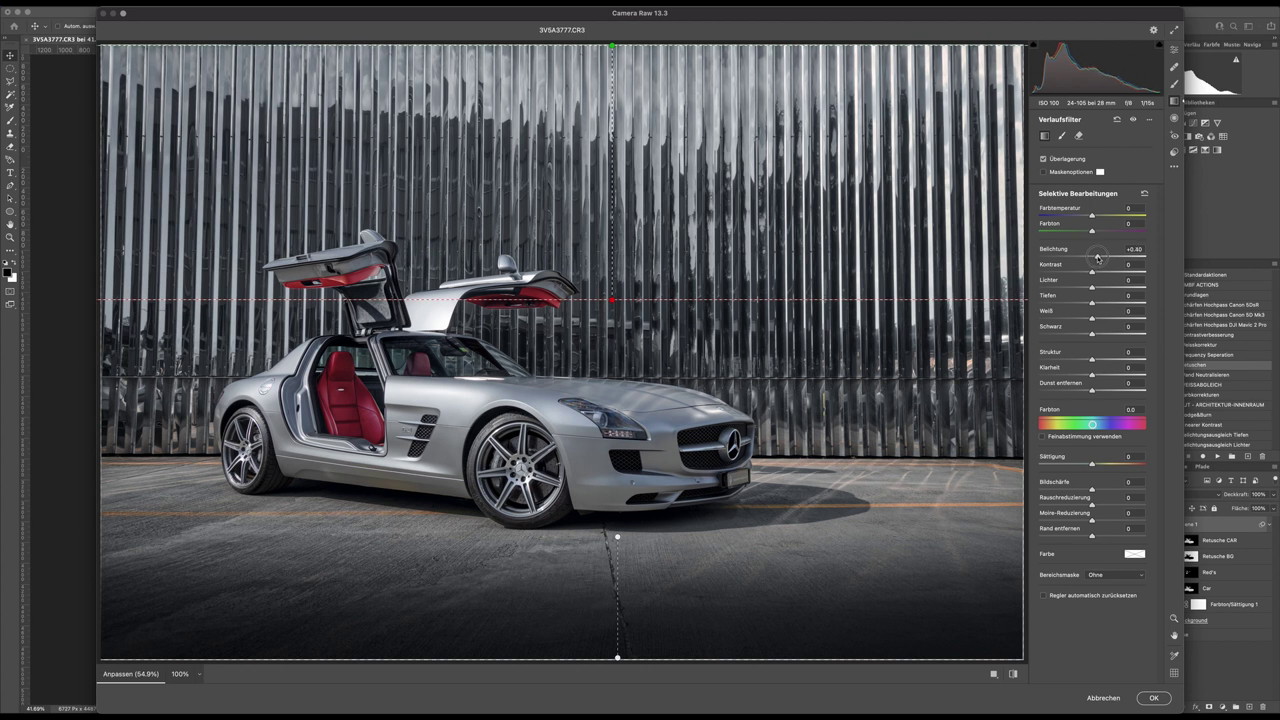
Step: Place a Camera Raw radial filter around the whole car with exposure -0.15 and apply the Camera Raw edits
{"action": "left_click", "coordinate": [1174, 119]}
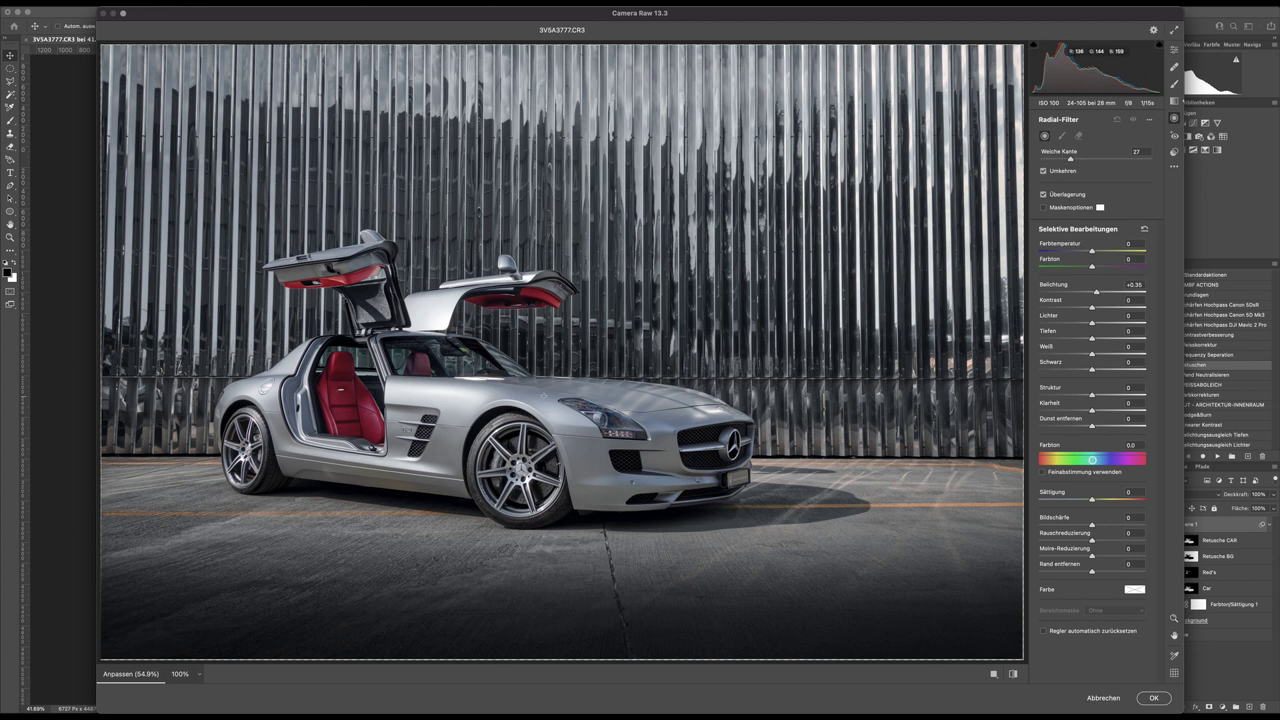
{"action": "left_click_drag", "start_coordinate": [463, 402], "coordinate": [717, 547]}
{"action": "left_click_drag", "start_coordinate": [458, 404], "coordinate": [488, 393]}
{"action": "left_click_drag", "start_coordinate": [878, 396], "coordinate": [877, 415]}
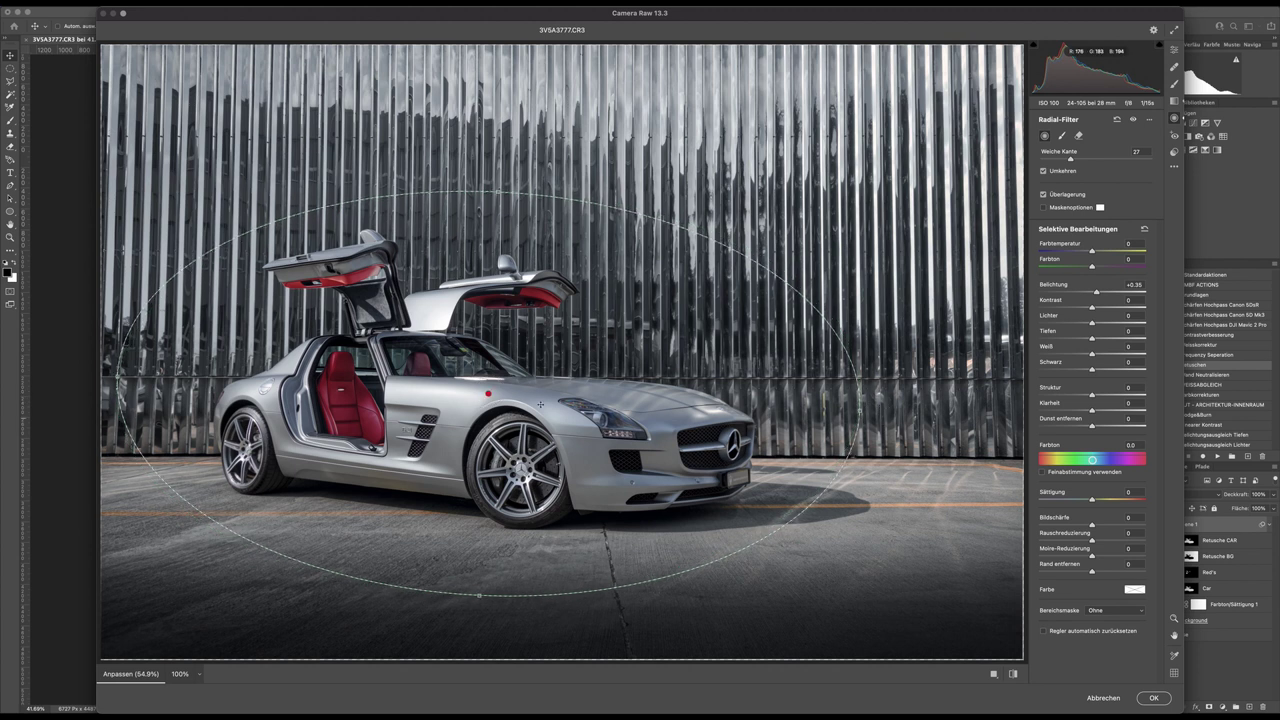
{"action": "left_click_drag", "start_coordinate": [492, 395], "coordinate": [492, 404]}
{"action": "left_click_drag", "start_coordinate": [1096, 292], "coordinate": [1094, 293]}
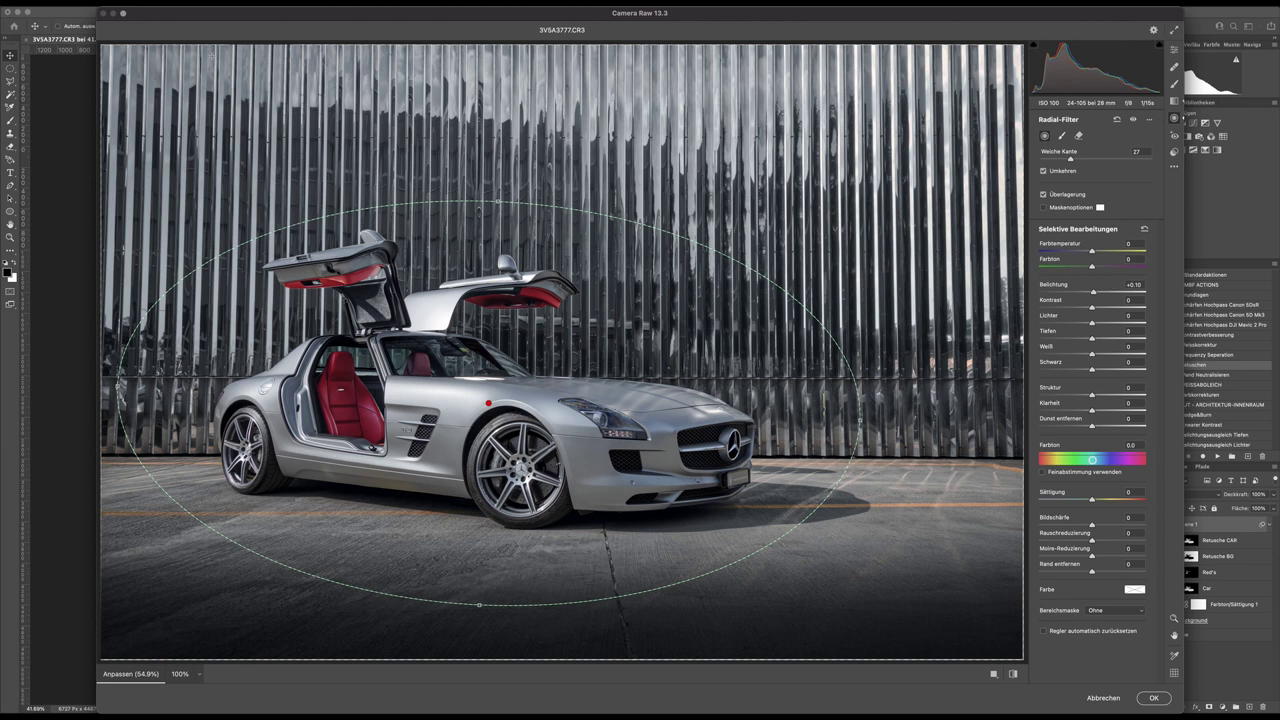
{"action": "left_click_drag", "start_coordinate": [1094, 293], "coordinate": [1091, 295]}
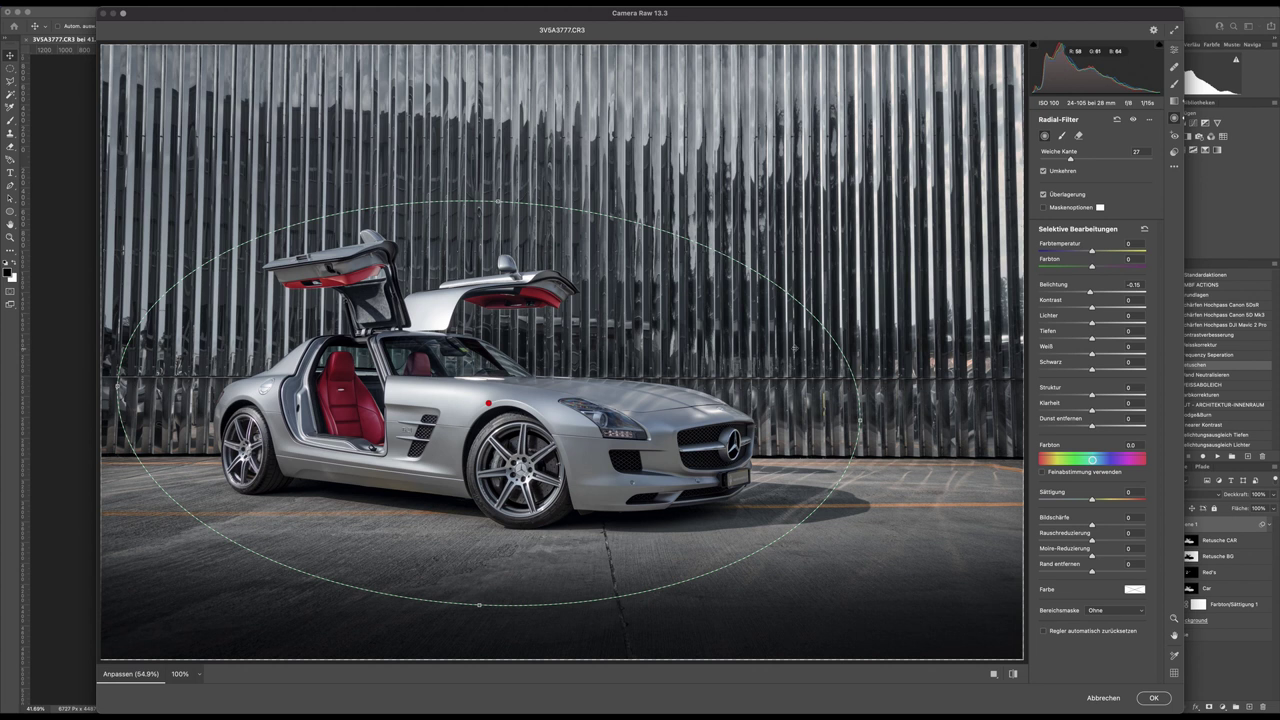
{"action": "left_click", "coordinate": [1153, 697]}
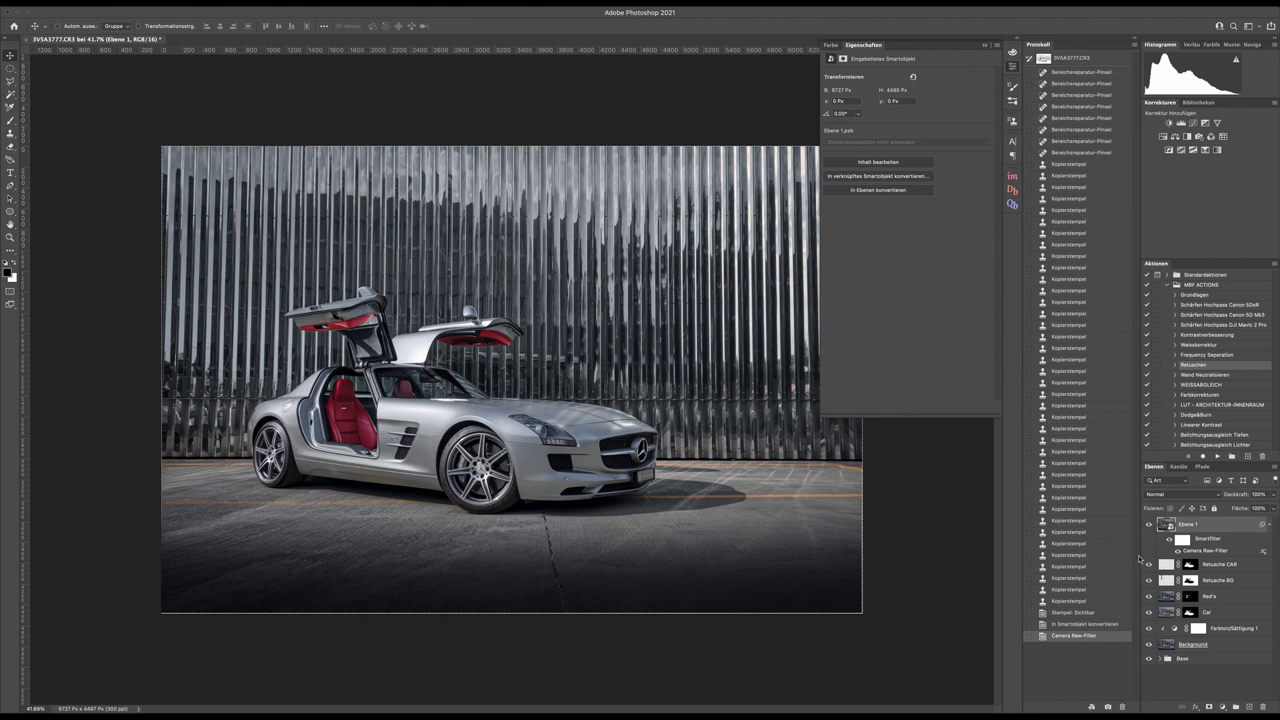
Step: Compare the image with and without the Camera Raw layer Ebene 1 and inspect the overall light distribution
{"action": "left_click", "coordinate": [1148, 527]}
{"action": "left_click", "coordinate": [1148, 527]}
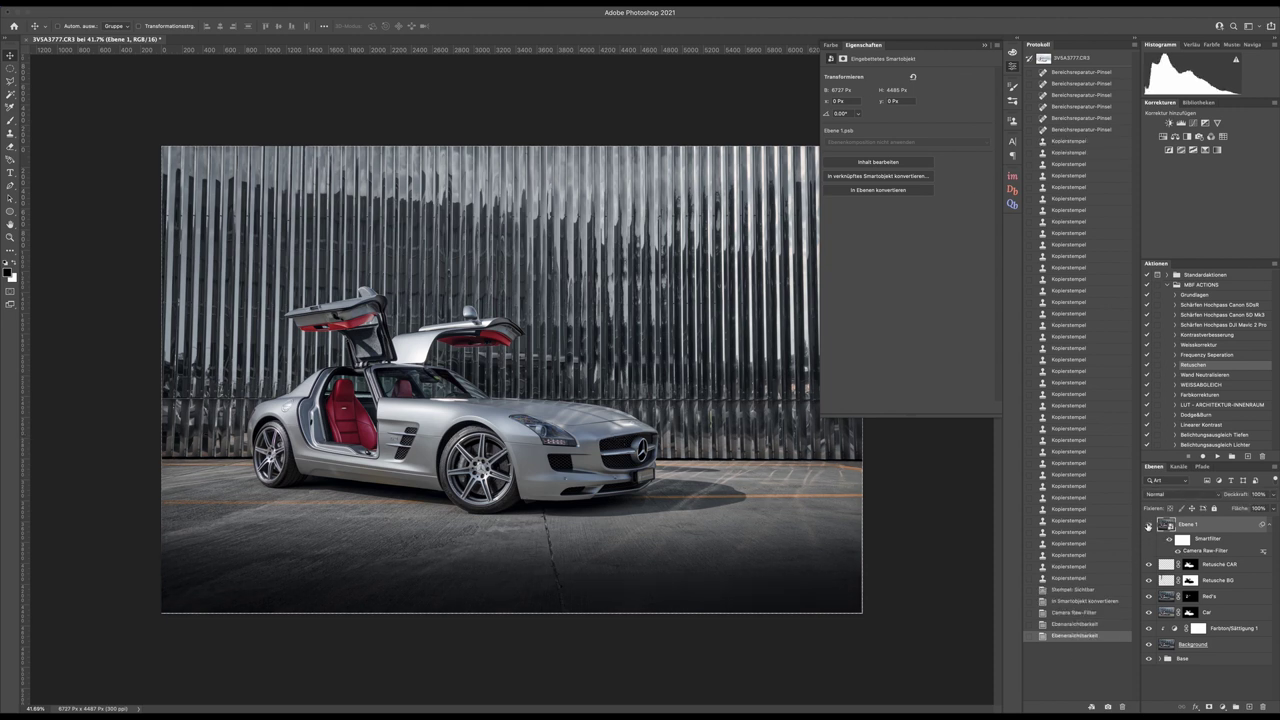
{"action": "left_click", "coordinate": [1148, 527]}
{"action": "left_click", "coordinate": [1148, 527]}
{"action": "left_click", "coordinate": [1148, 527]}
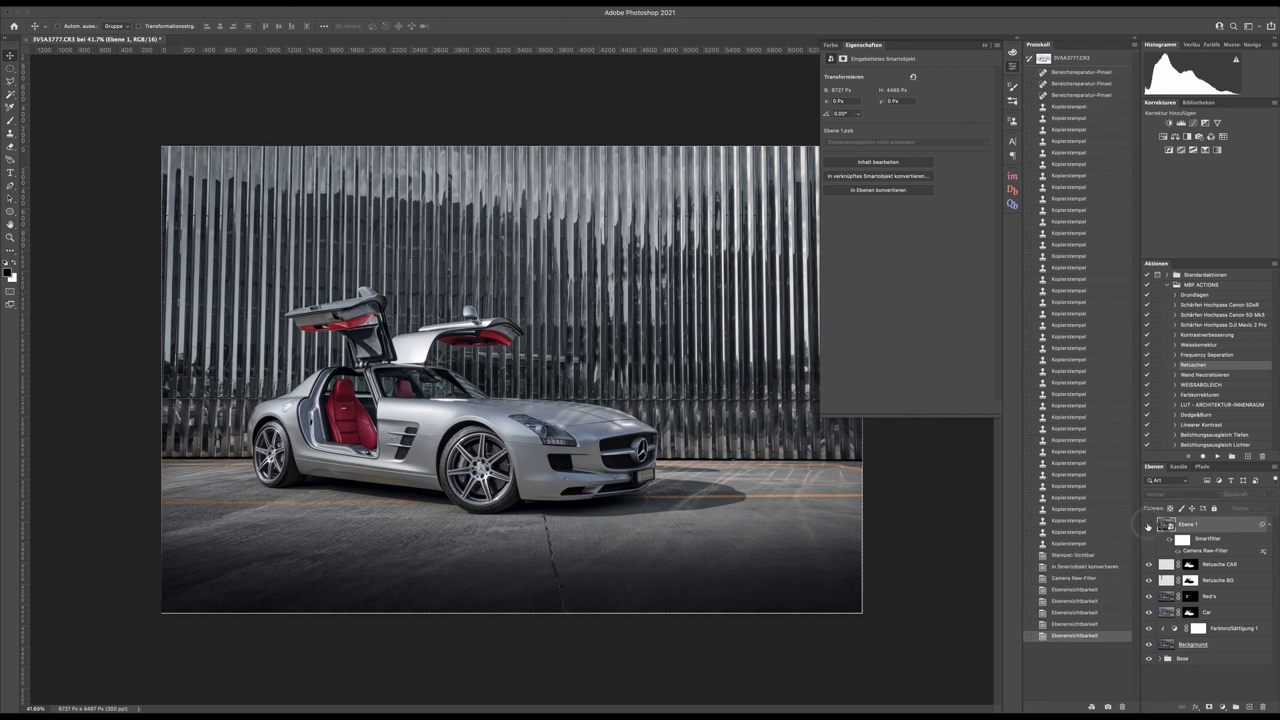
{"action": "left_click", "coordinate": [1148, 527]}
{"action": "left_click", "coordinate": [1148, 527]}
{"action": "left_click", "coordinate": [1148, 527]}
{"action": "scroll", "coordinate": [505, 421], "scroll_direction": "down", "scroll_amount": 3}
{"action": "scroll", "coordinate": [508, 422], "scroll_direction": "up", "scroll_amount": 4}
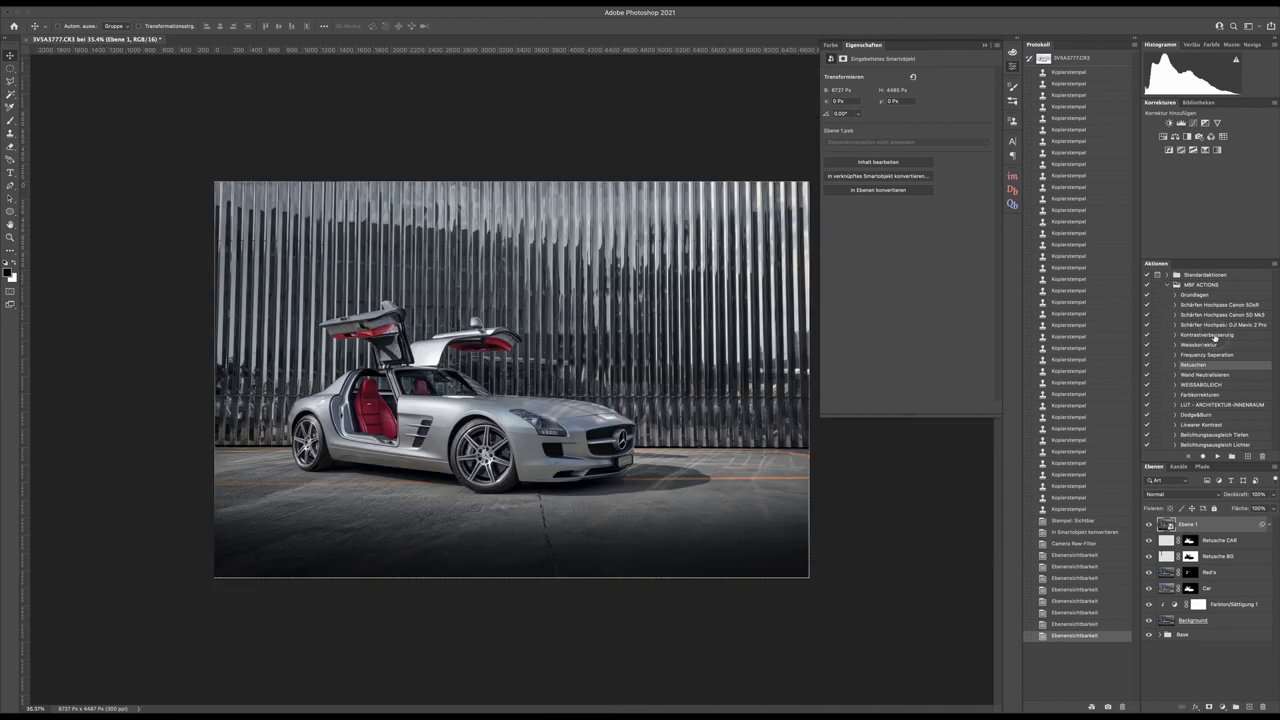
Step: Add a Levels adjustment layer with automatic correction and pull its midtone value back to about 1.05
{"action": "left_click", "coordinate": [1216, 336]}
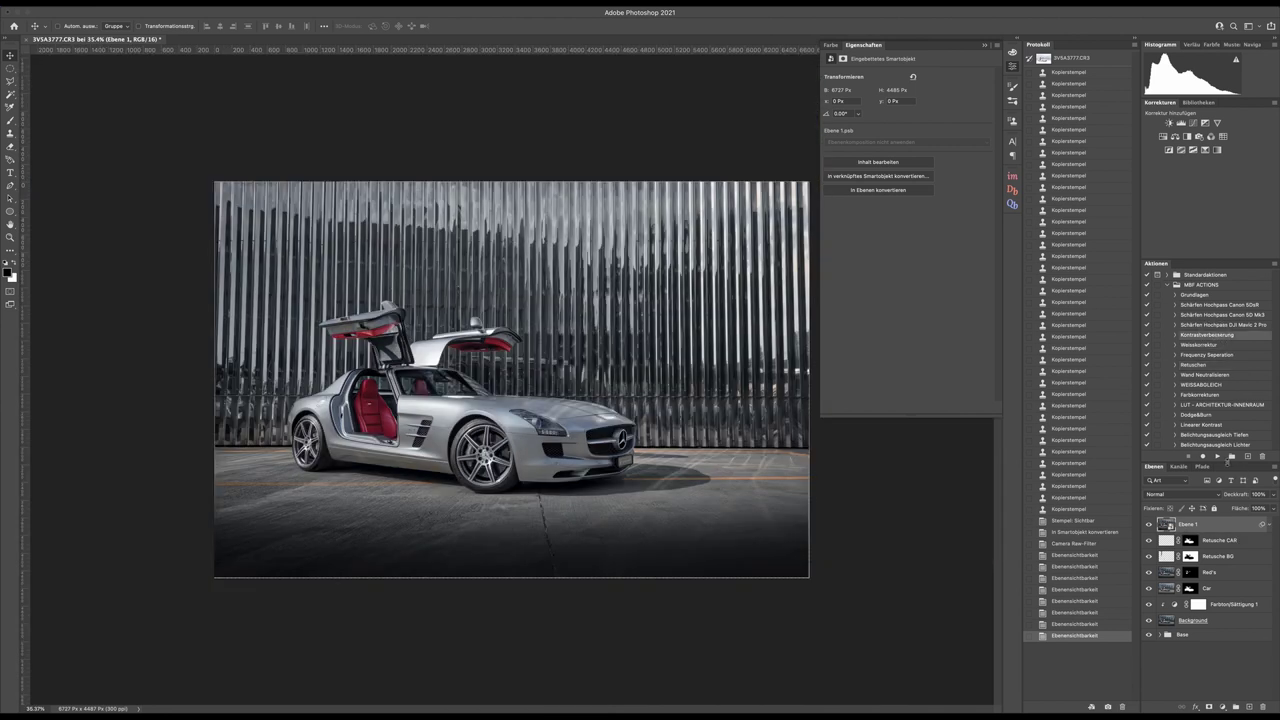
{"action": "left_click", "coordinate": [1181, 123]}
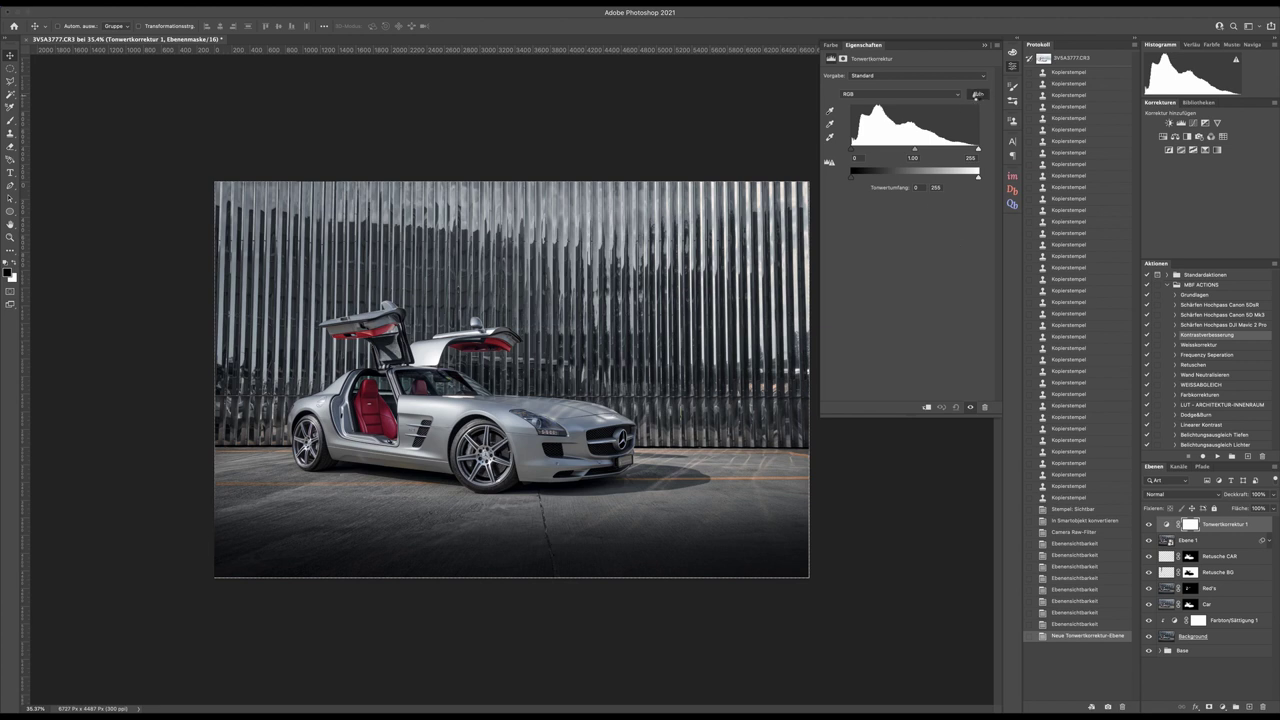
{"action": "left_click", "coordinate": [976, 95]}
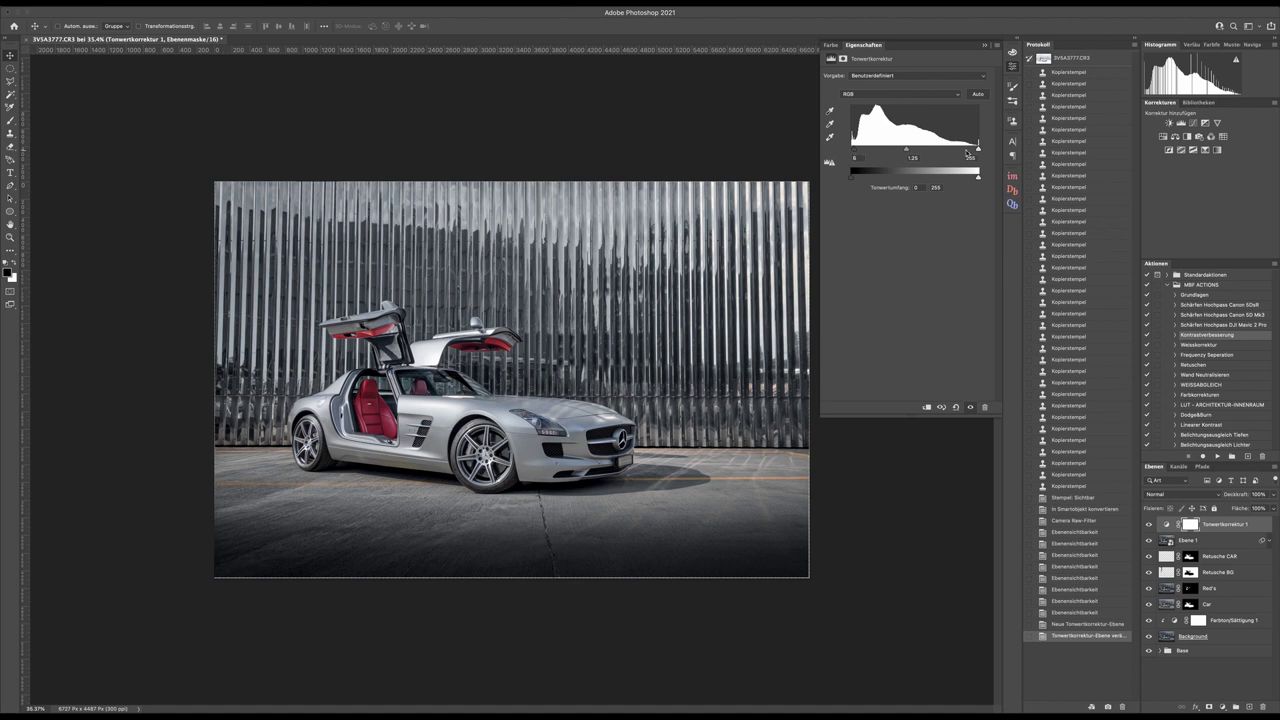
{"action": "left_click_drag", "start_coordinate": [906, 150], "coordinate": [913, 151]}
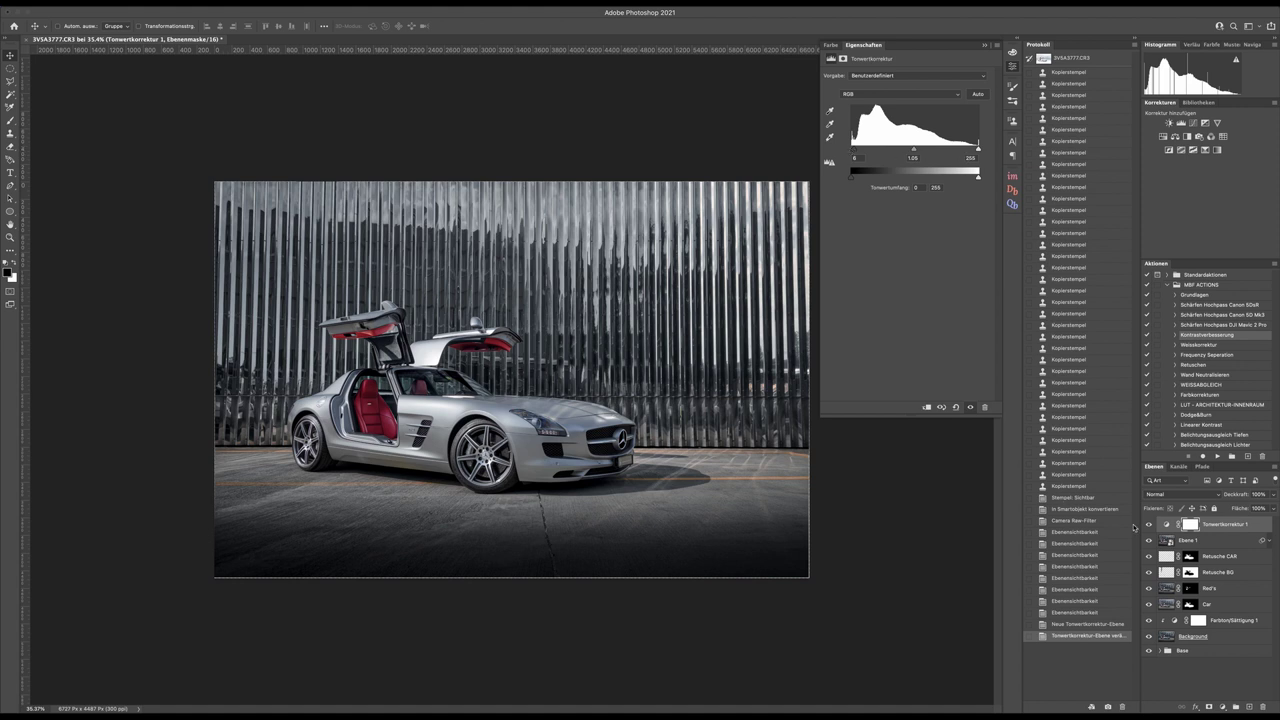
Step: Compare the image with and without the Levels adjustment and check the contrast at several magnifications
{"action": "left_click", "coordinate": [1148, 524]}
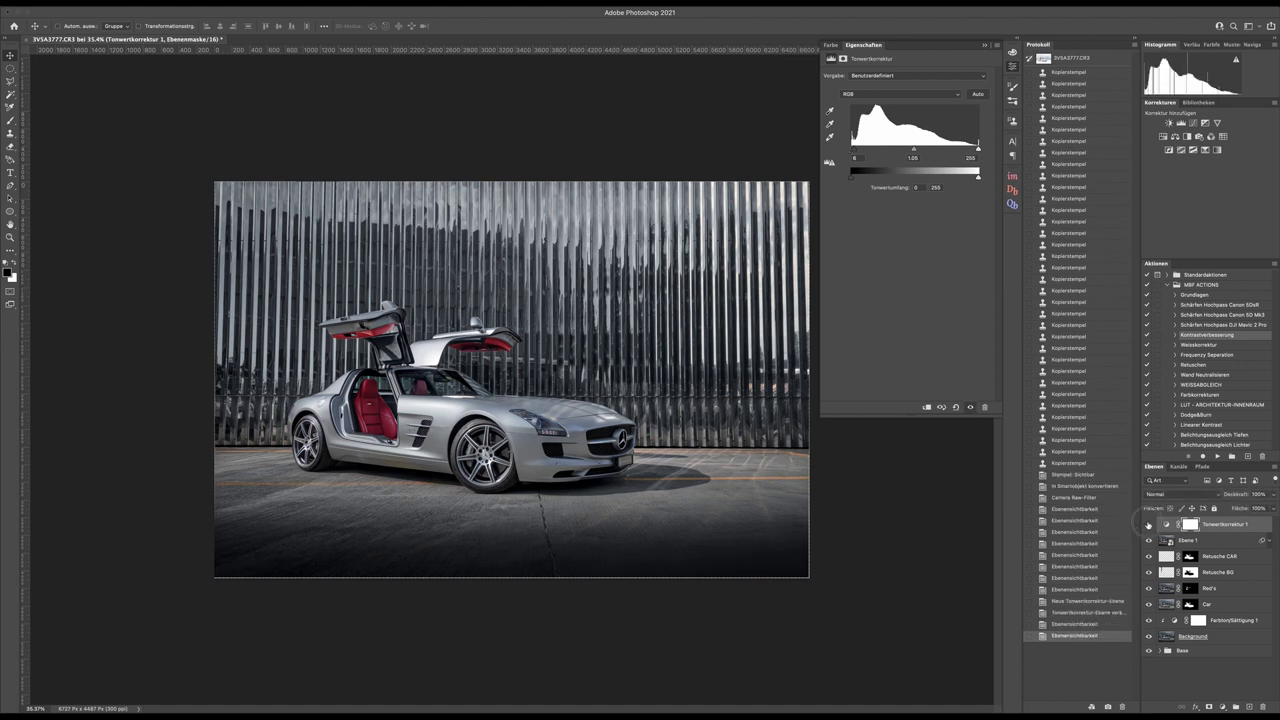
{"action": "left_click", "coordinate": [1148, 524]}
{"action": "left_click", "coordinate": [1149, 525]}
{"action": "scroll", "coordinate": [523, 346], "scroll_direction": "down", "scroll_amount": 5}
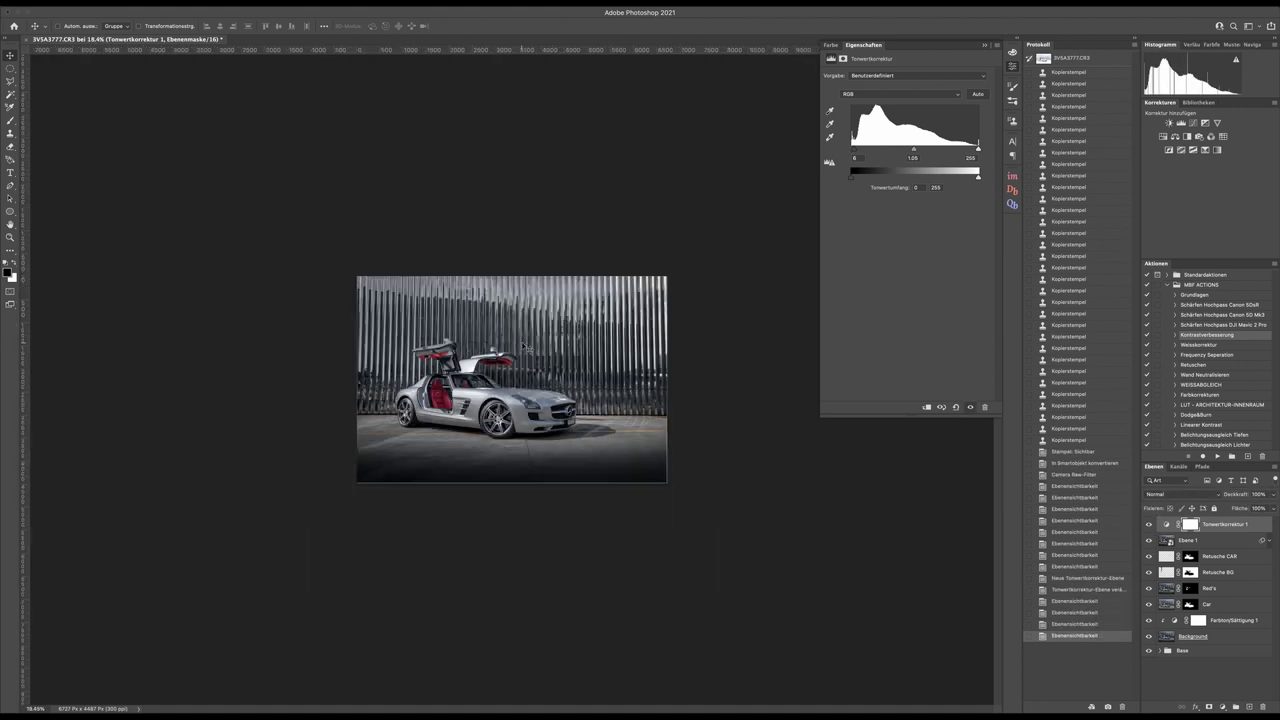
{"action": "scroll", "coordinate": [523, 346], "scroll_direction": "up", "scroll_amount": 10}
{"action": "scroll", "coordinate": [523, 346], "scroll_direction": "down", "scroll_amount": 5}
{"action": "scroll", "coordinate": [523, 346], "scroll_direction": "up", "scroll_amount": 5}
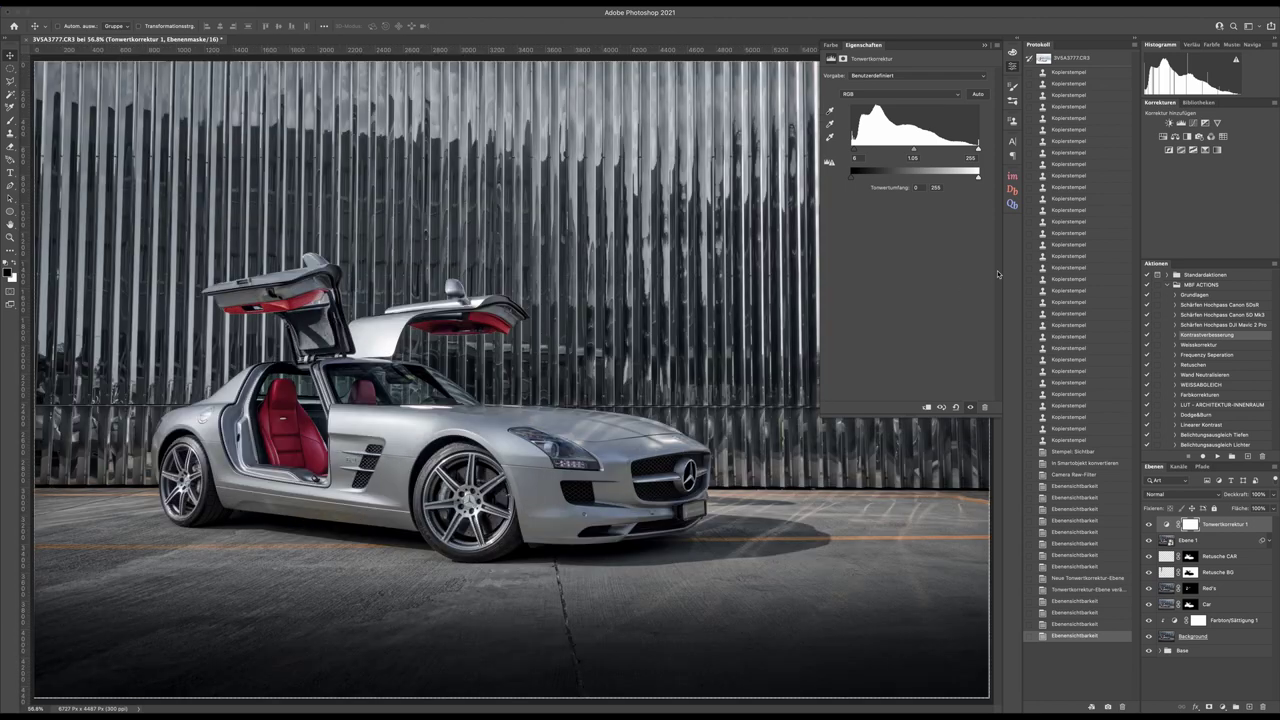
{"action": "scroll", "coordinate": [524, 345], "scroll_direction": "down", "scroll_amount": 6}
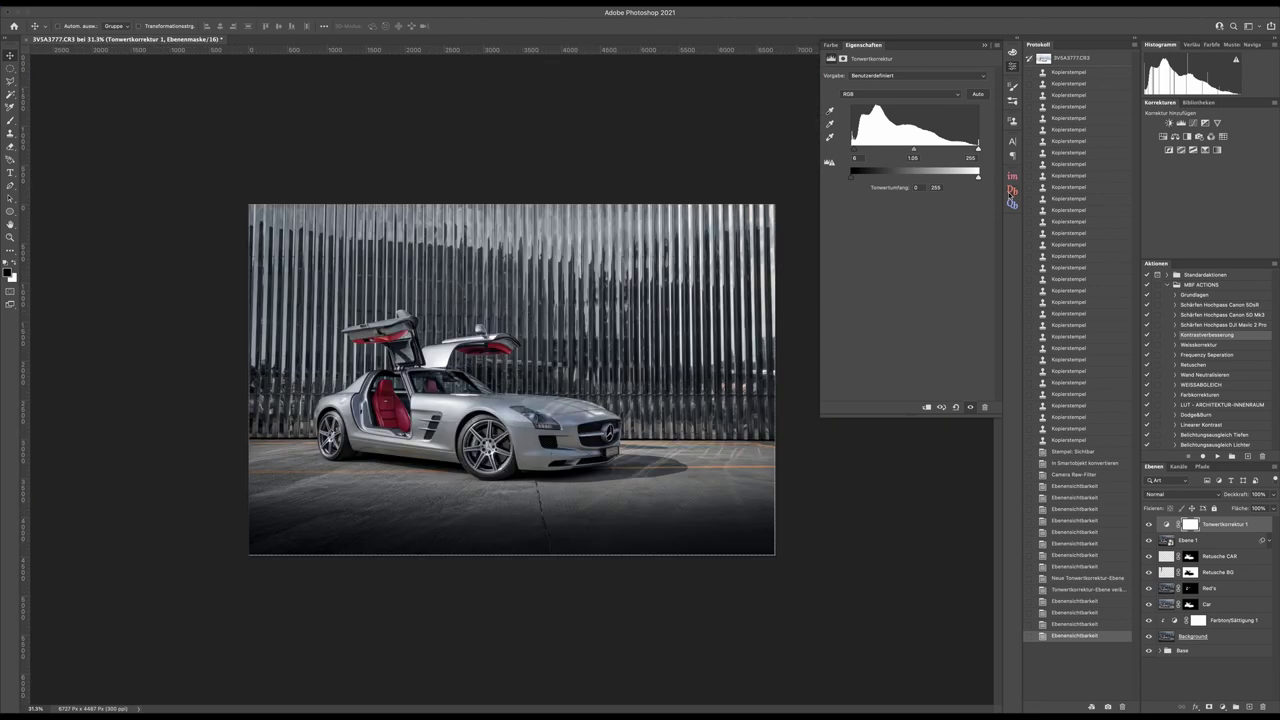
Step: Generate the Bright Highlights and Lighten Shadows layers with the RP3 Dodge And Burn extension
{"action": "left_click", "coordinate": [1013, 190]}
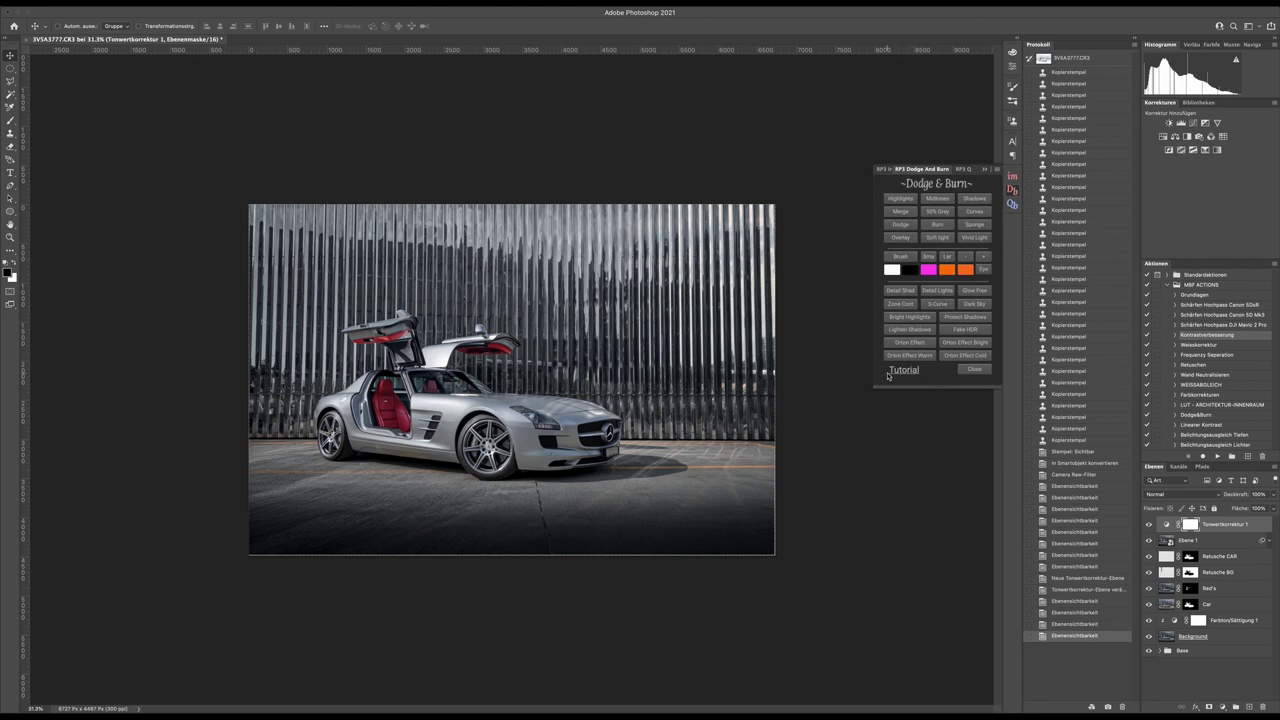
{"action": "left_click", "coordinate": [909, 318]}
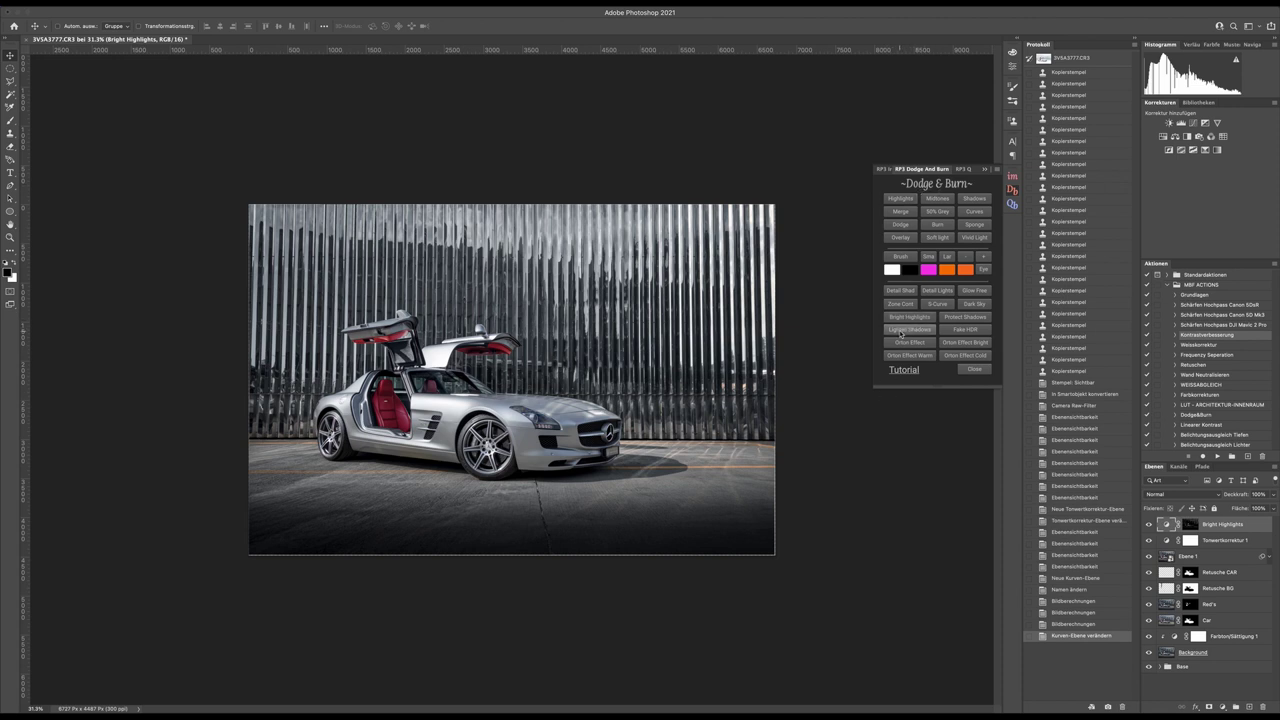
{"action": "left_click", "coordinate": [901, 333]}
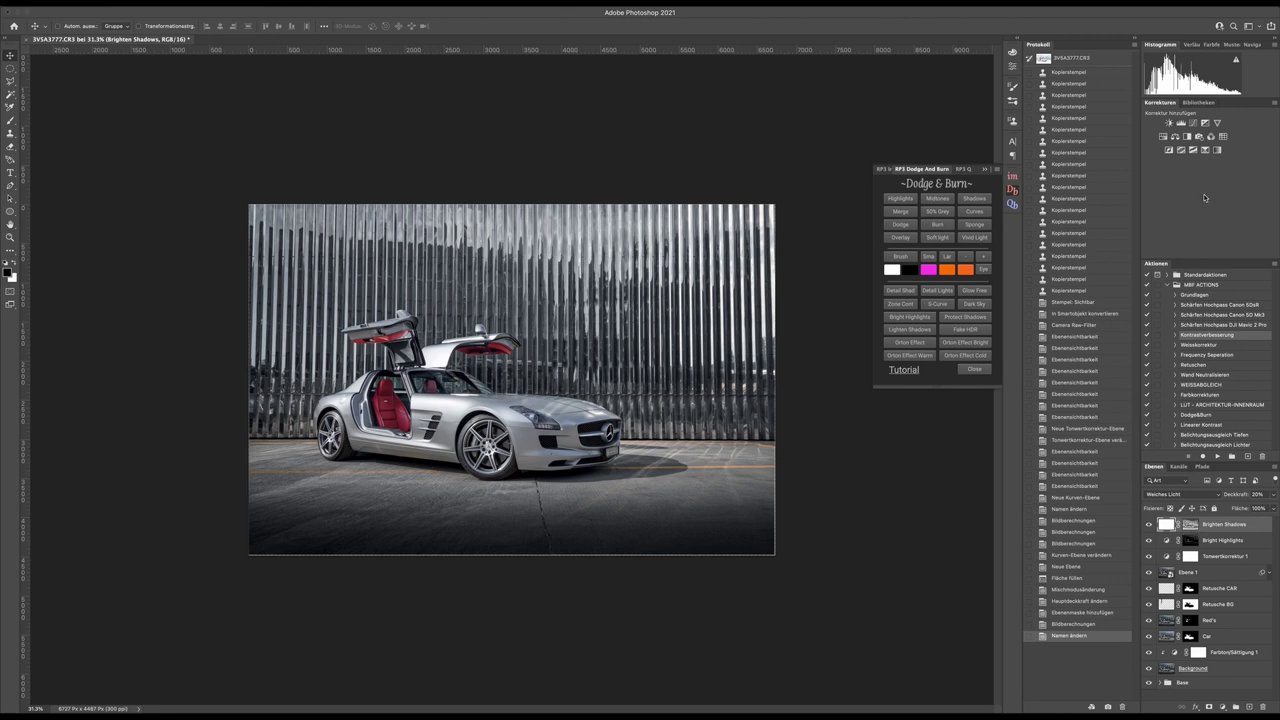
Step: Replace the Brighten Shadows layer with a new Curves adjustment layer that carries a copy of its mask
{"action": "left_click", "coordinate": [1194, 124]}
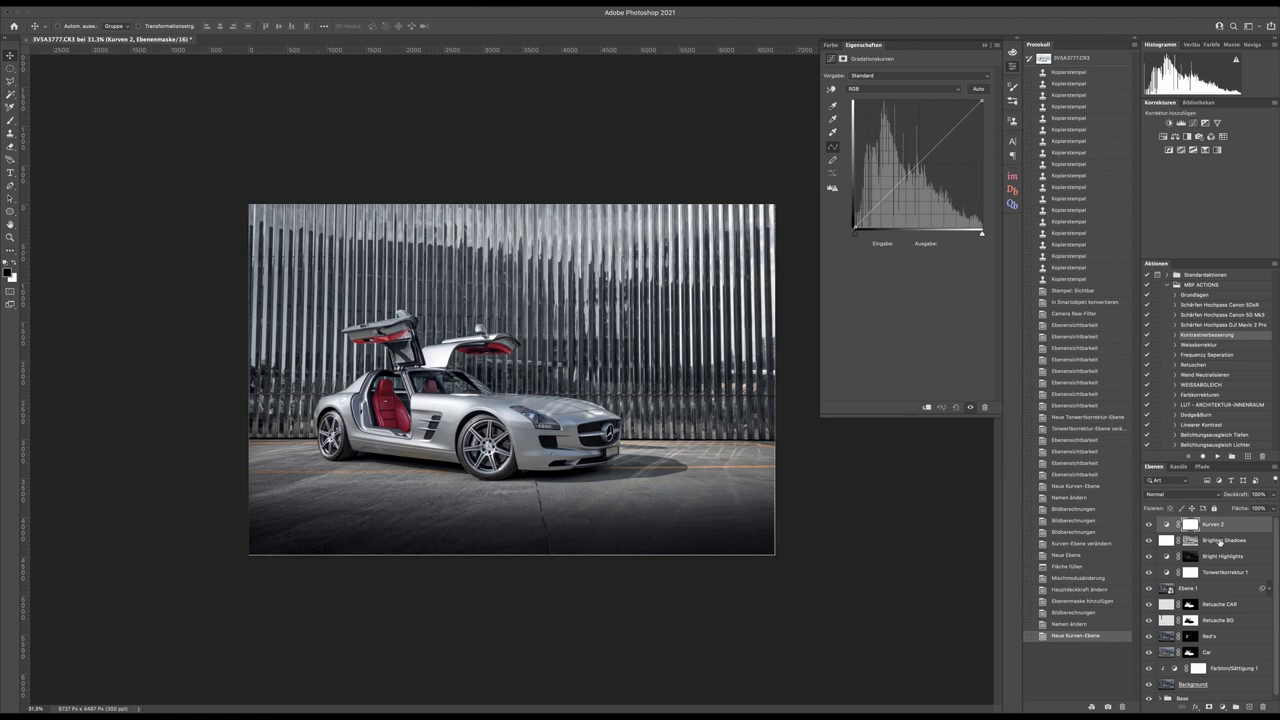
{"action": "left_click", "coordinate": [1189, 540]}
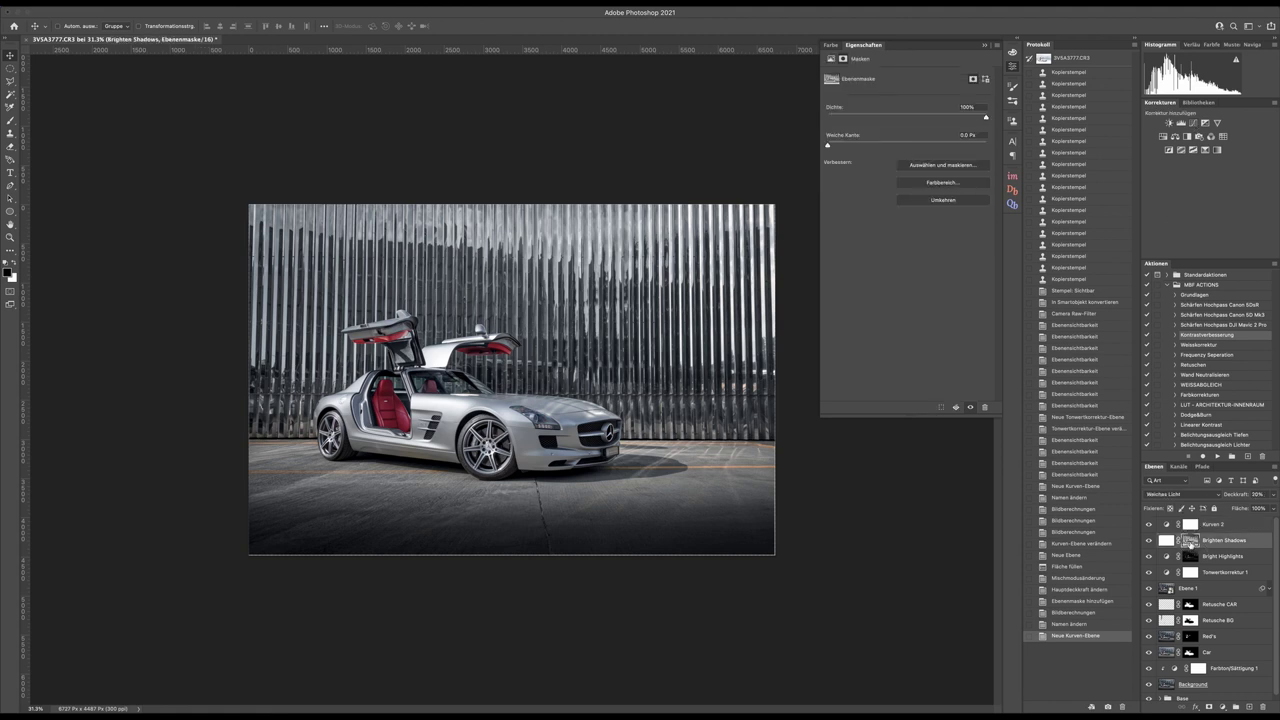
{"action": "left_click_drag", "start_coordinate": [1190, 541], "coordinate": [1192, 526]}
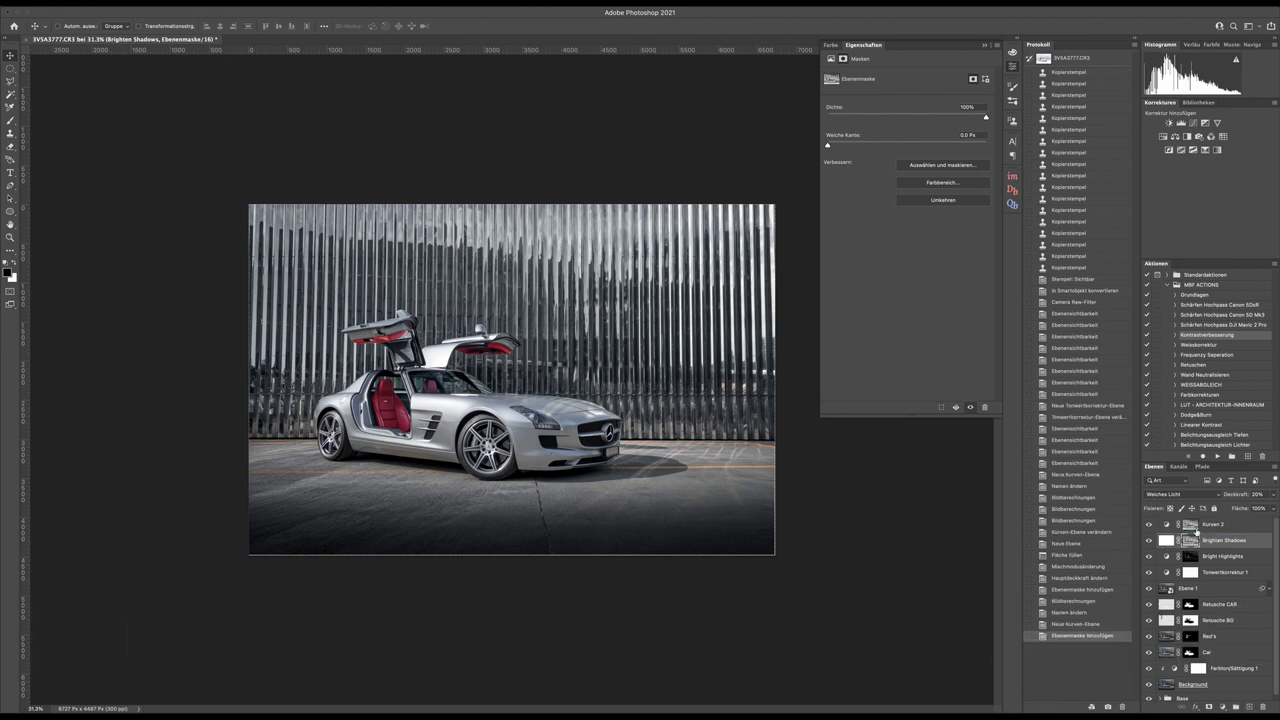
{"action": "left_click", "coordinate": [1165, 540]}
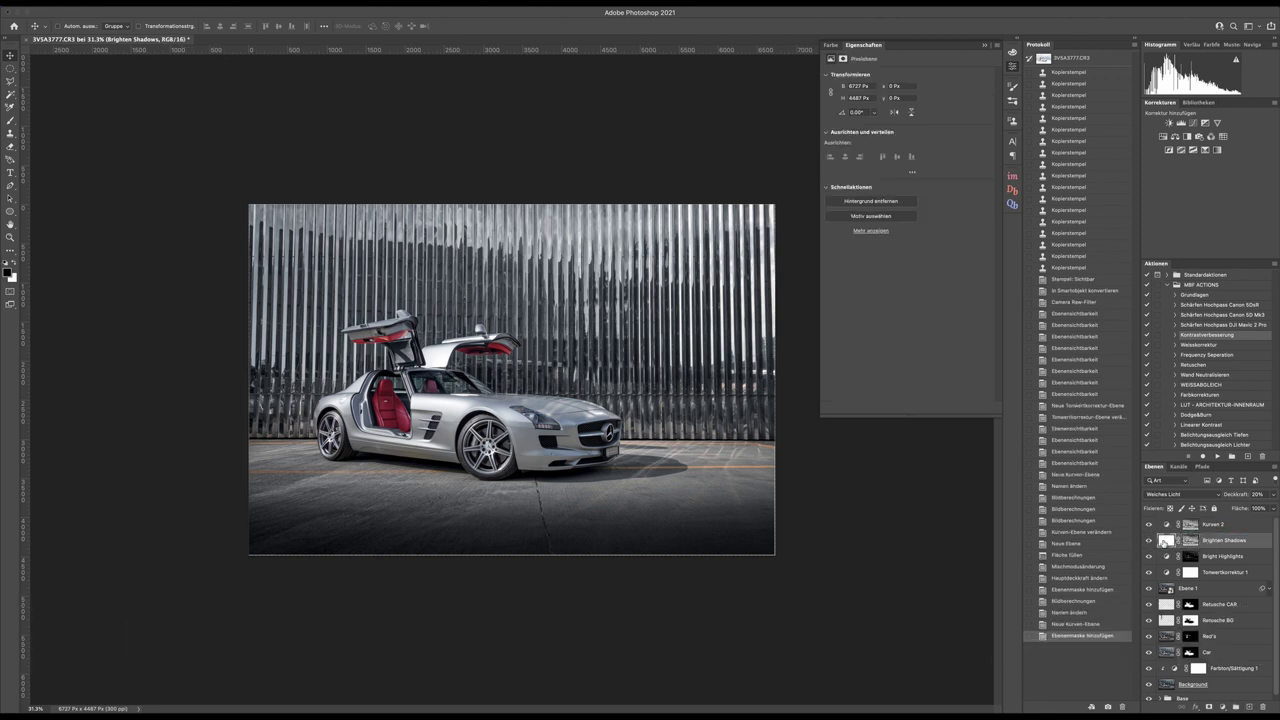
{"action": "key", "text": "BackSpace"}
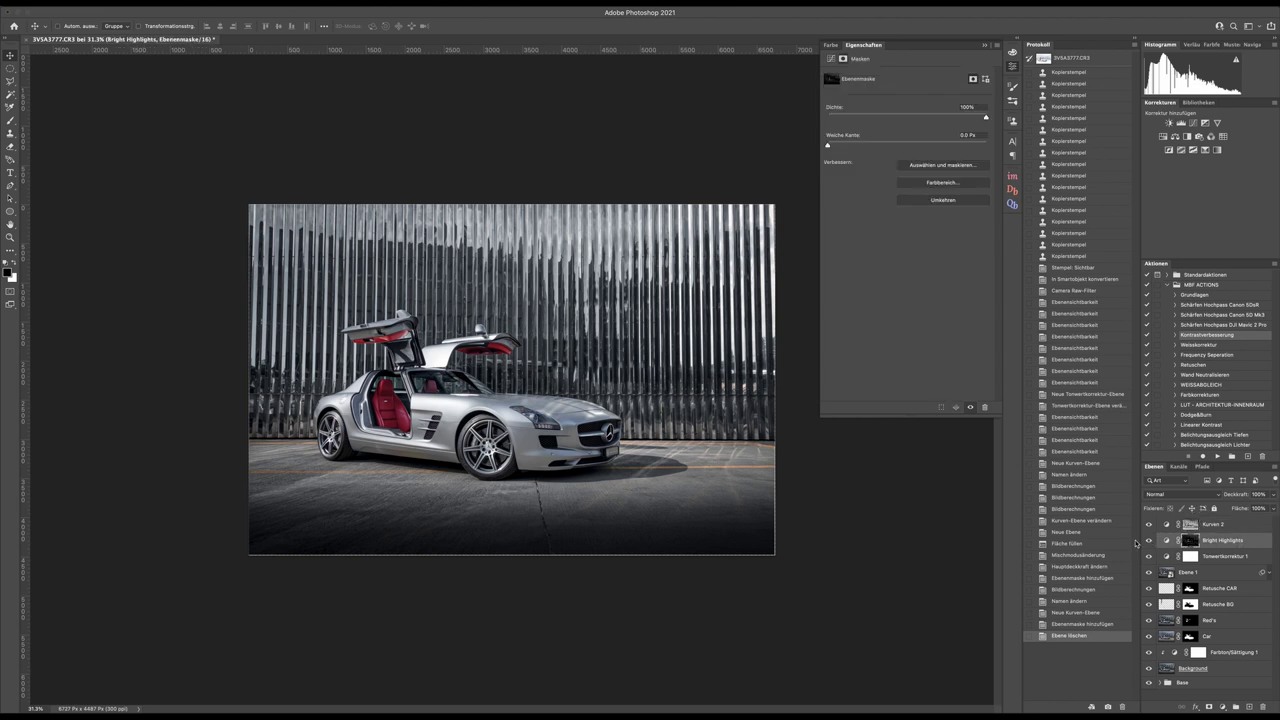
Step: Compare the image with and without the Bright Highlights layer, and lower its opacity to 50%
{"action": "left_click", "coordinate": [1148, 540]}
{"action": "left_click", "coordinate": [1148, 540]}
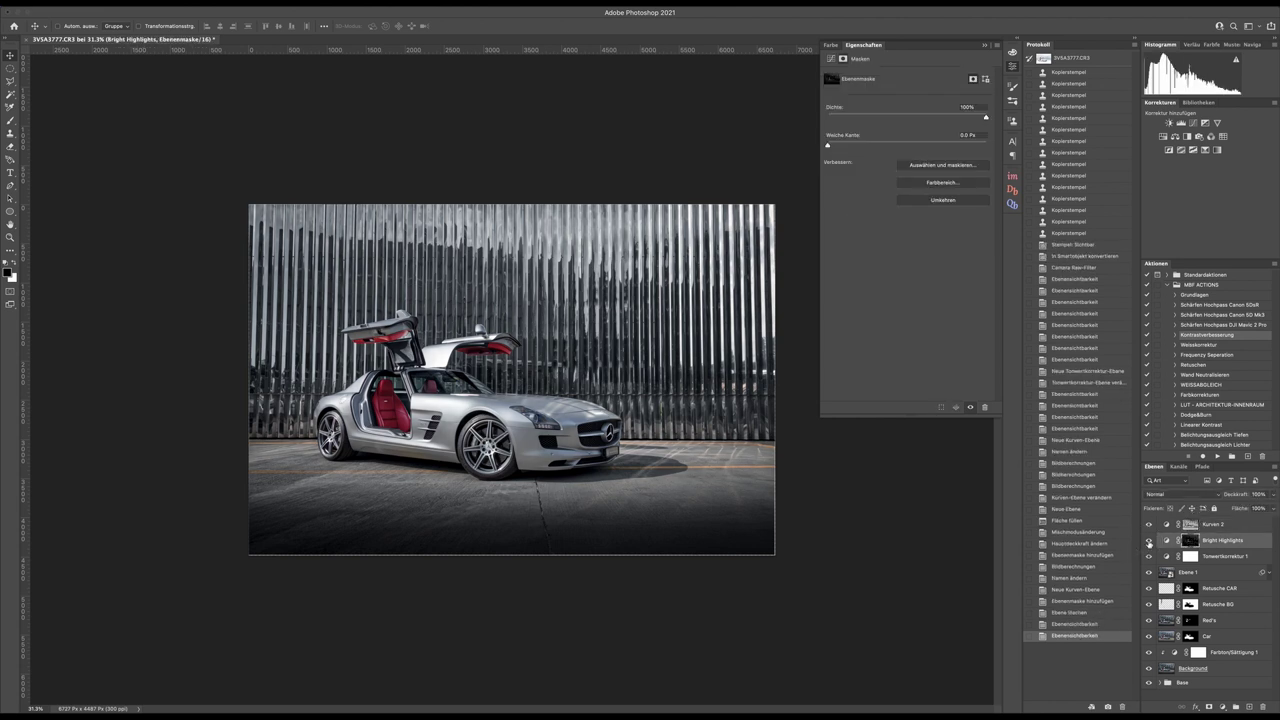
{"action": "left_click", "coordinate": [1148, 540]}
{"action": "left_click", "coordinate": [1148, 540]}
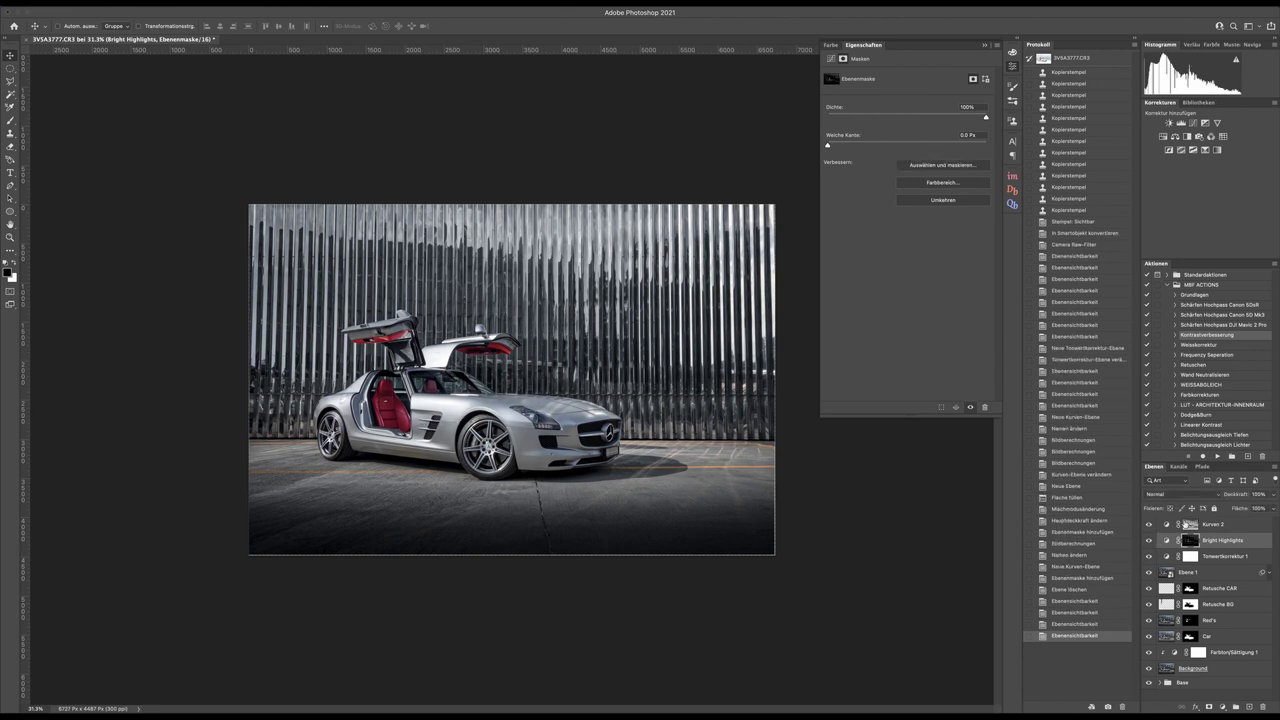
{"action": "left_click", "coordinate": [1274, 494]}
{"action": "left_click_drag", "start_coordinate": [1271, 509], "coordinate": [1249, 510]}
Step: Fine-tune the Bright Highlights opacity to 60%, comparing the image with the layer on and off
{"action": "left_click", "coordinate": [1166, 541]}
{"action": "left_click", "coordinate": [1149, 541]}
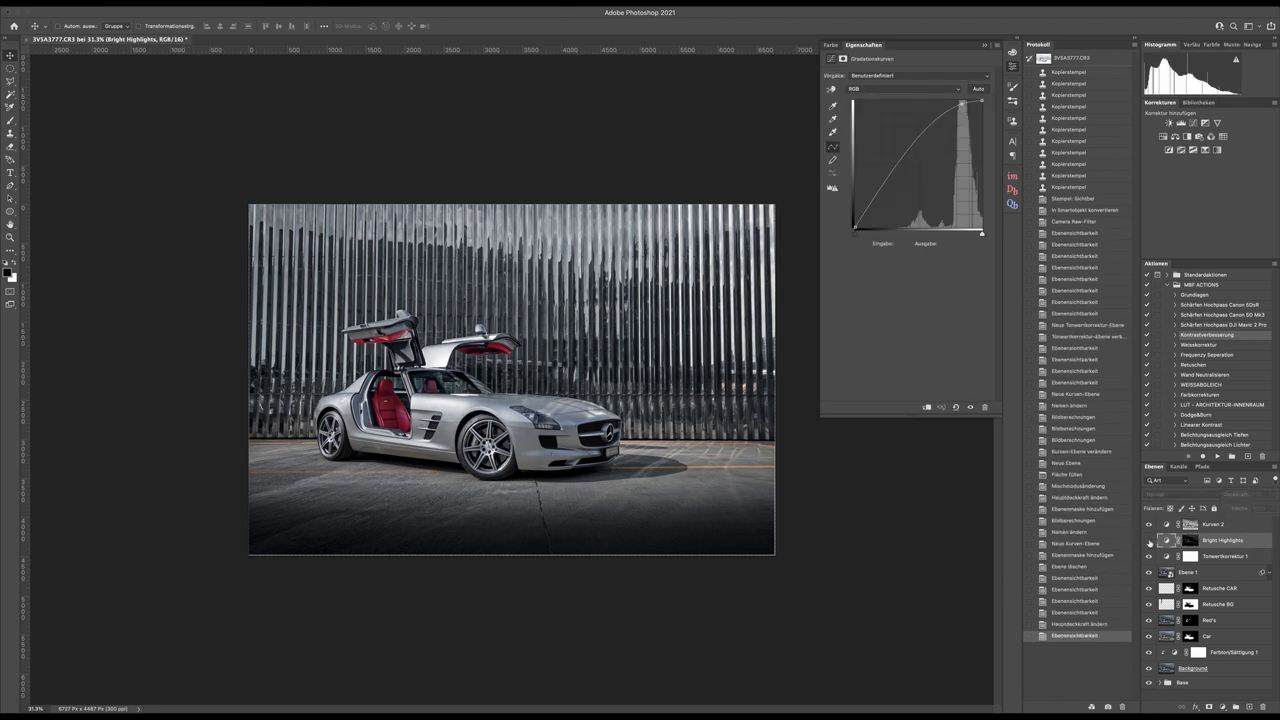
{"action": "left_click", "coordinate": [1149, 541]}
{"action": "left_click", "coordinate": [1149, 541]}
{"action": "left_click", "coordinate": [1149, 541]}
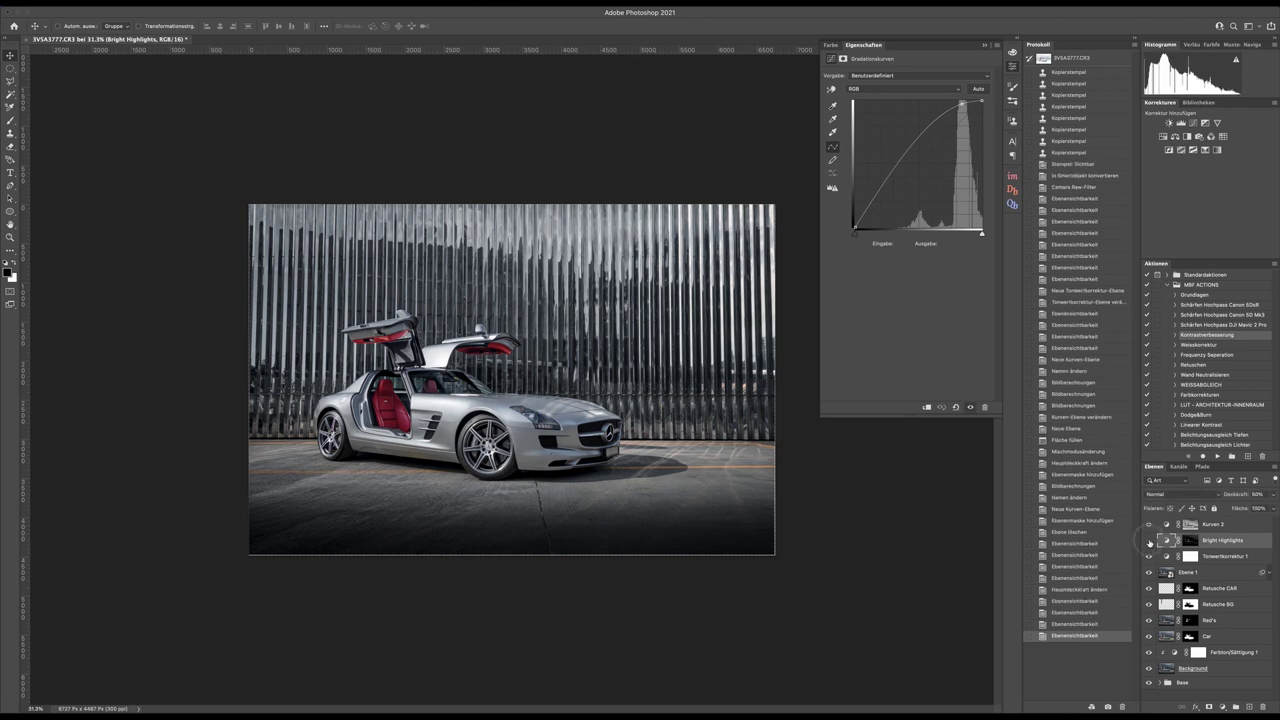
{"action": "left_click", "coordinate": [1149, 541]}
{"action": "left_click", "coordinate": [1149, 541]}
{"action": "left_click", "coordinate": [1274, 494]}
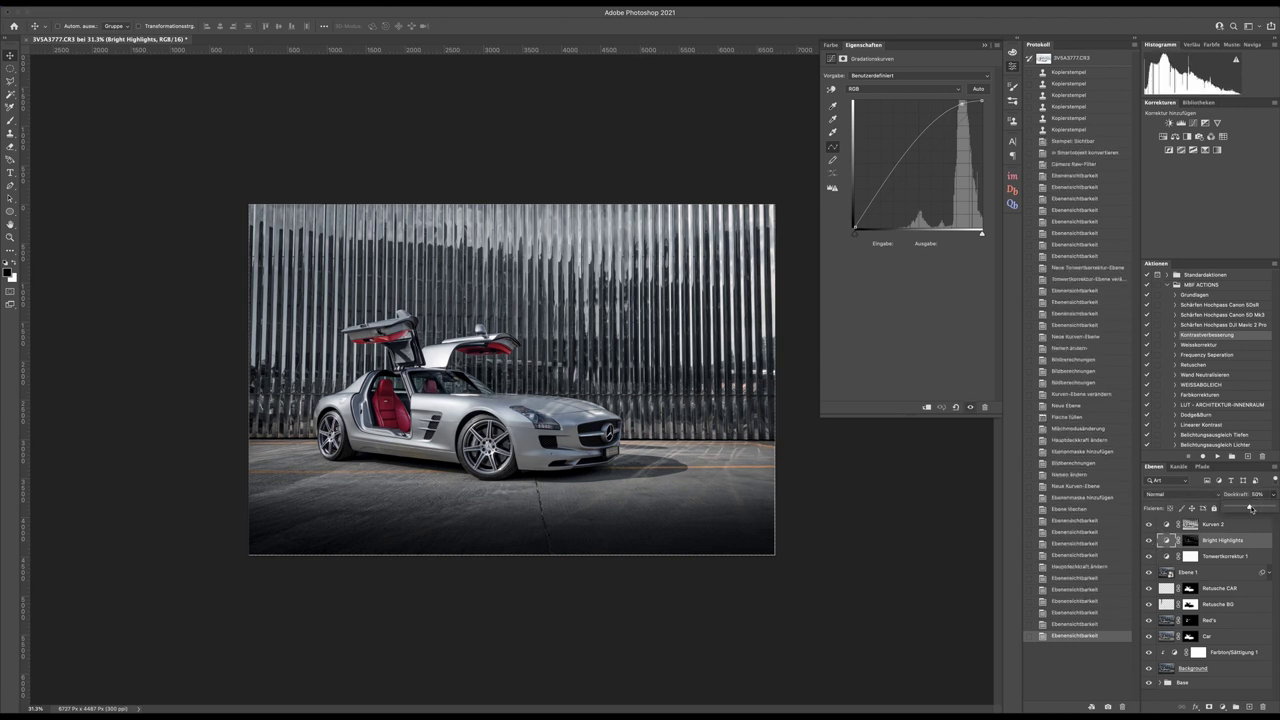
{"action": "left_click_drag", "start_coordinate": [1250, 509], "coordinate": [1254, 508]}
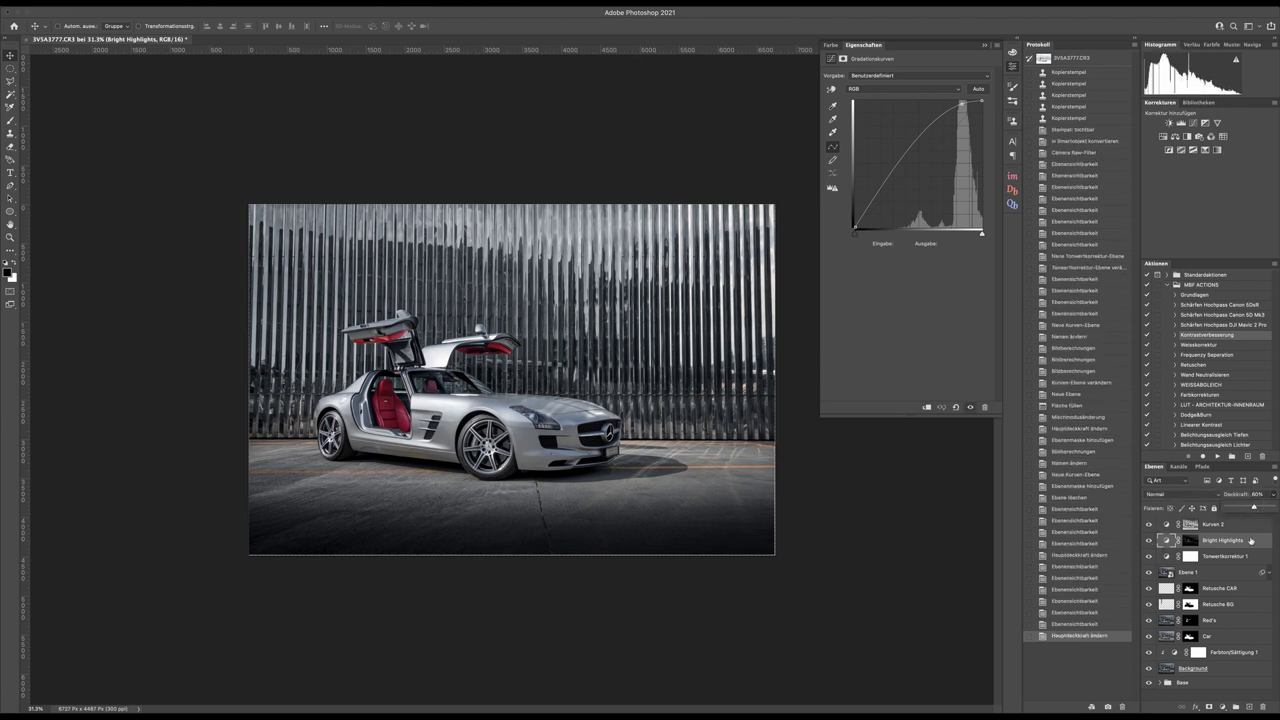
{"action": "left_click", "coordinate": [1149, 541]}
{"action": "left_click", "coordinate": [1149, 541]}
{"action": "left_click", "coordinate": [1149, 541]}
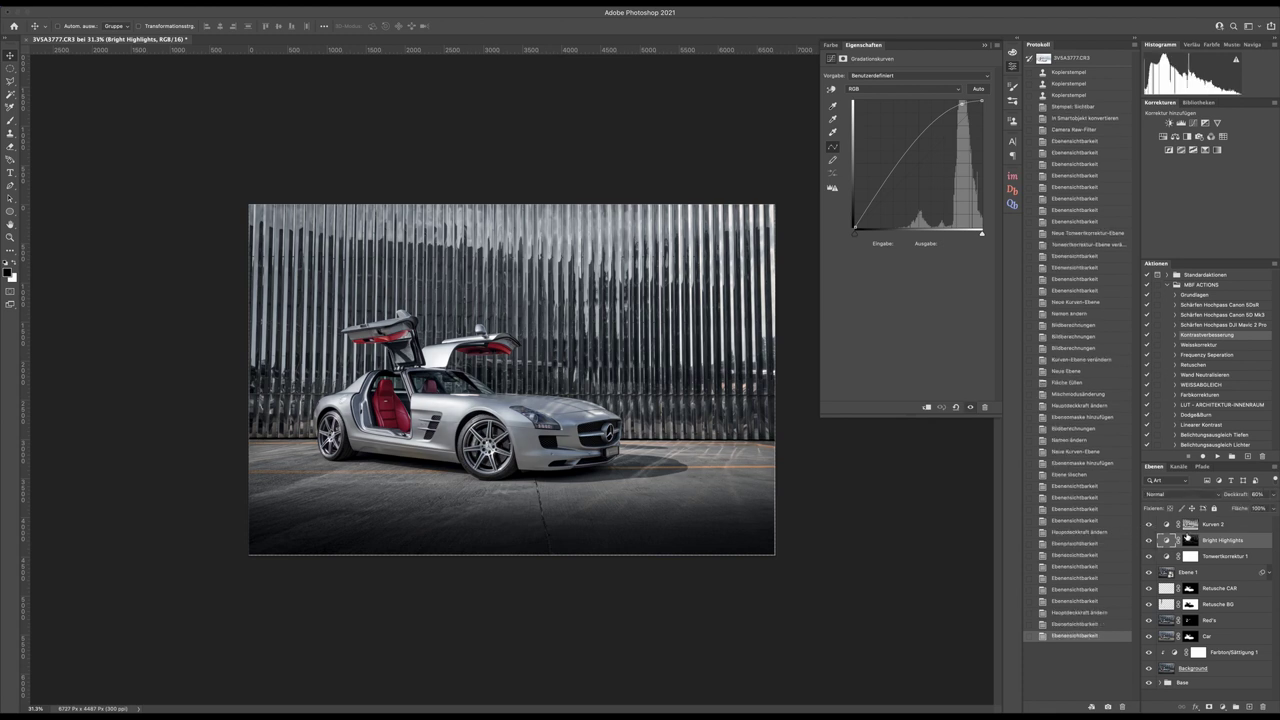
Step: Paint black on the Bright Highlights mask with an enlarged soft round brush at 30% opacity, over the car's side and around the open doors
{"action": "left_click", "coordinate": [1190, 541]}
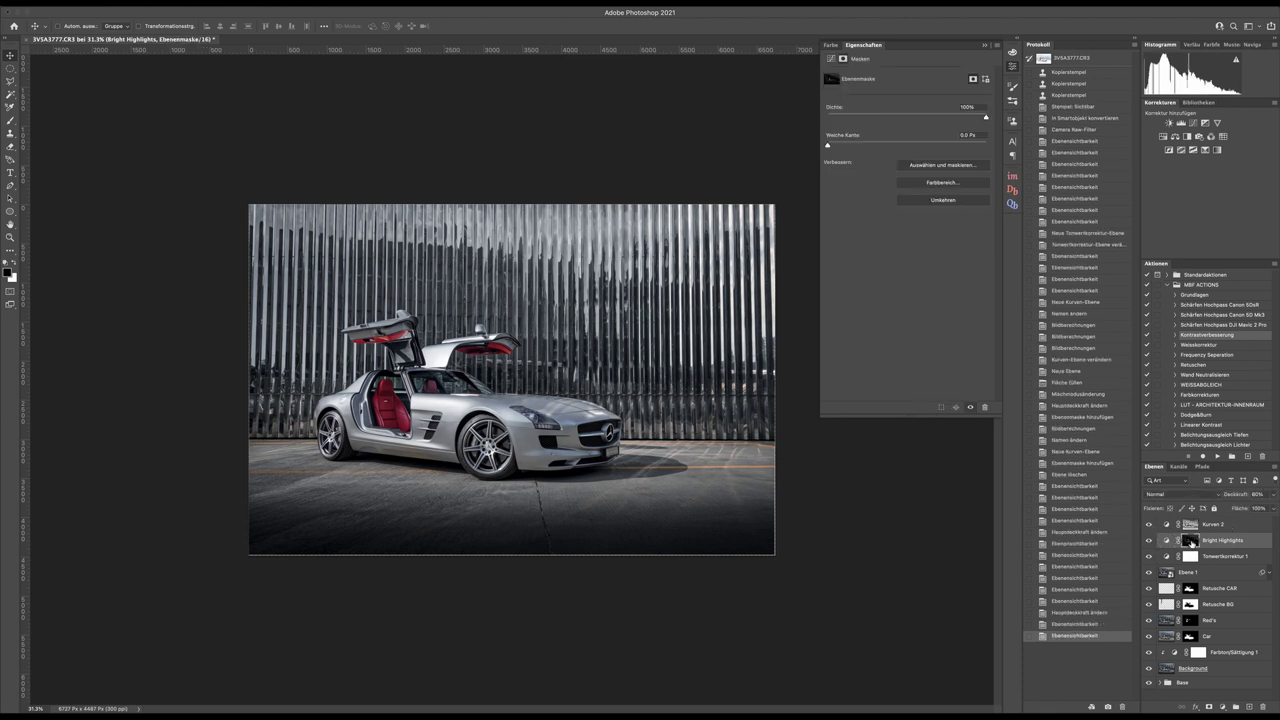
{"action": "key", "text": "b"}
{"action": "right_click", "coordinate": [462, 406]}
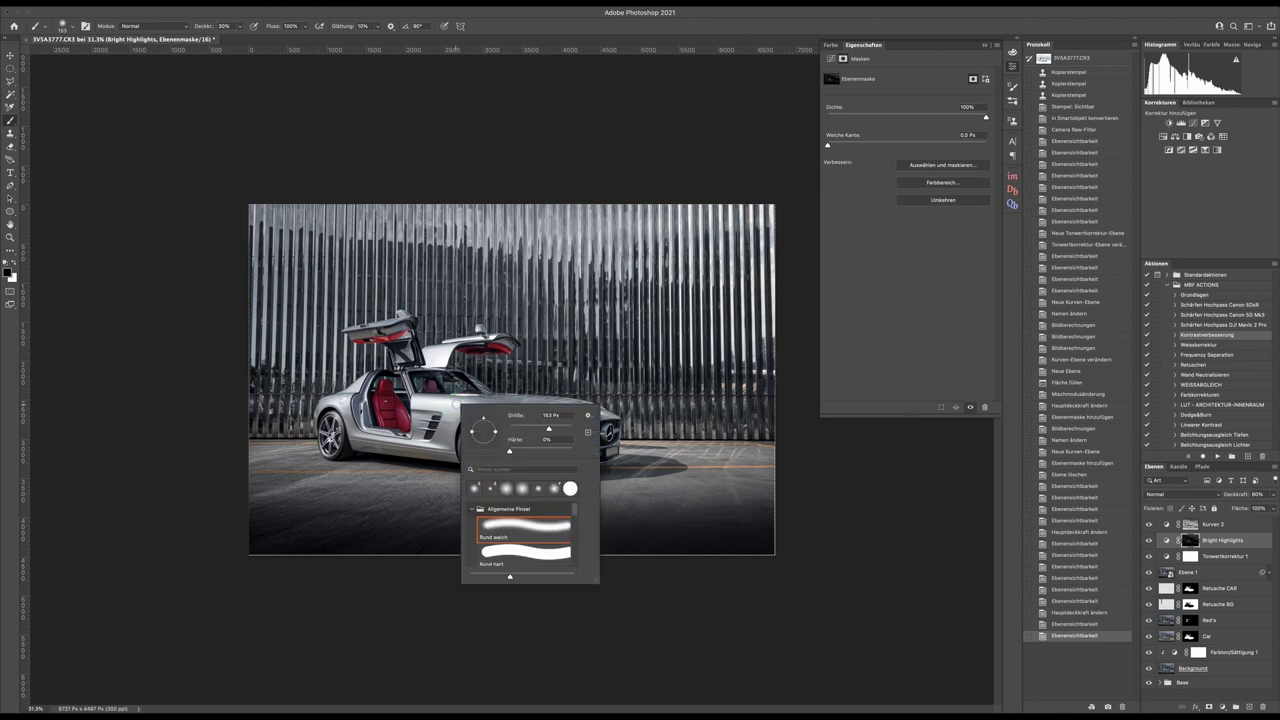
{"action": "left_click_drag", "start_coordinate": [554, 430], "coordinate": [564, 430]}
{"action": "left_click", "coordinate": [400, 393]}
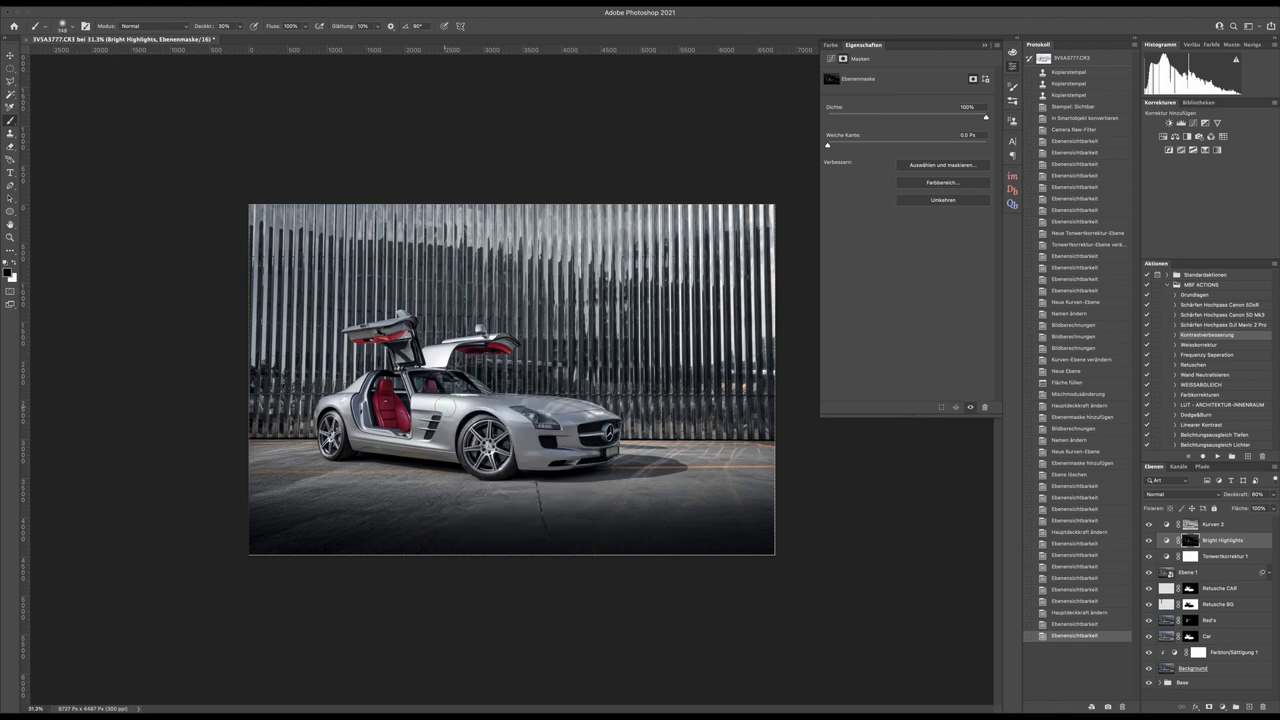
{"action": "mouse_move", "coordinate": [417, 405]}
{"action": "left_mouse_down"}
{"action": "mouse_move", "coordinate": [435, 398]}
{"action": "mouse_move", "coordinate": [446, 417]}
{"action": "mouse_move", "coordinate": [456, 403]}
{"action": "mouse_move", "coordinate": [420, 407]}
{"action": "left_mouse_up"}
{"action": "left_click", "coordinate": [417, 406]}
{"action": "left_click", "coordinate": [410, 407]}
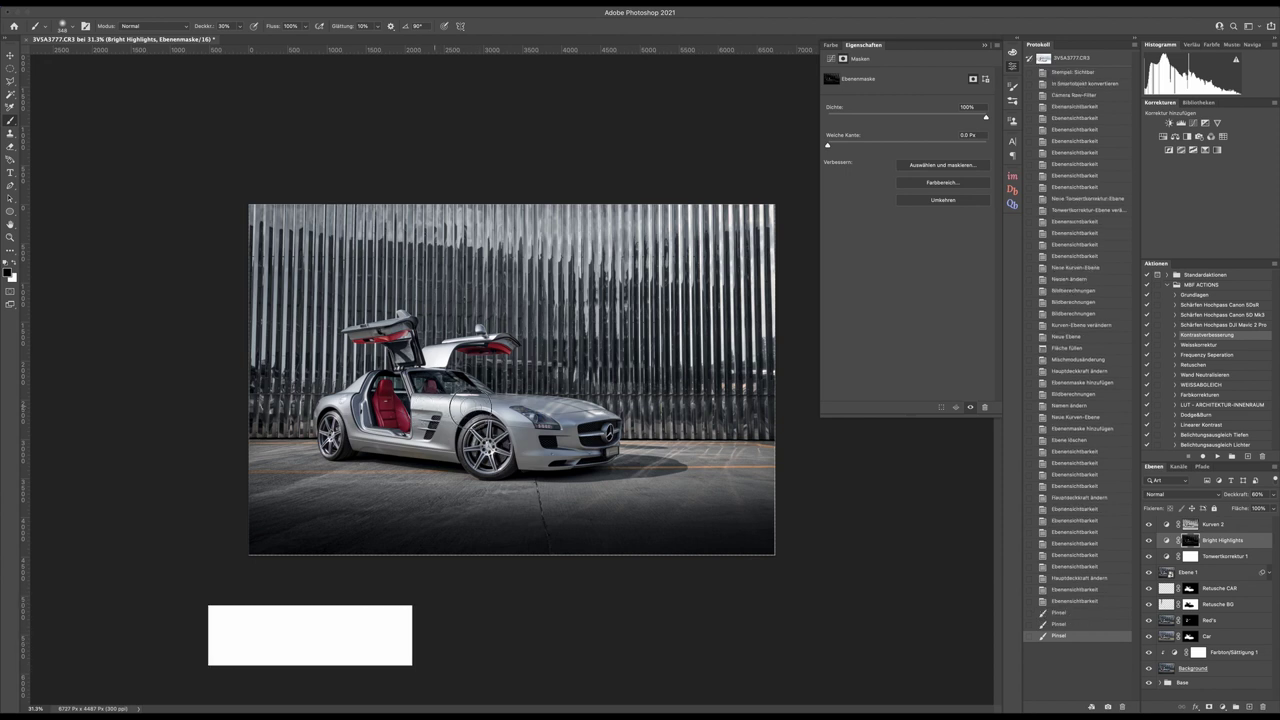
{"action": "left_click", "coordinate": [404, 407]}
{"action": "left_click", "coordinate": [405, 406]}
{"action": "left_click", "coordinate": [436, 363]}
{"action": "left_click", "coordinate": [444, 361]}
{"action": "left_click", "coordinate": [443, 359]}
{"action": "left_click", "coordinate": [440, 362]}
{"action": "left_click", "coordinate": [444, 357]}
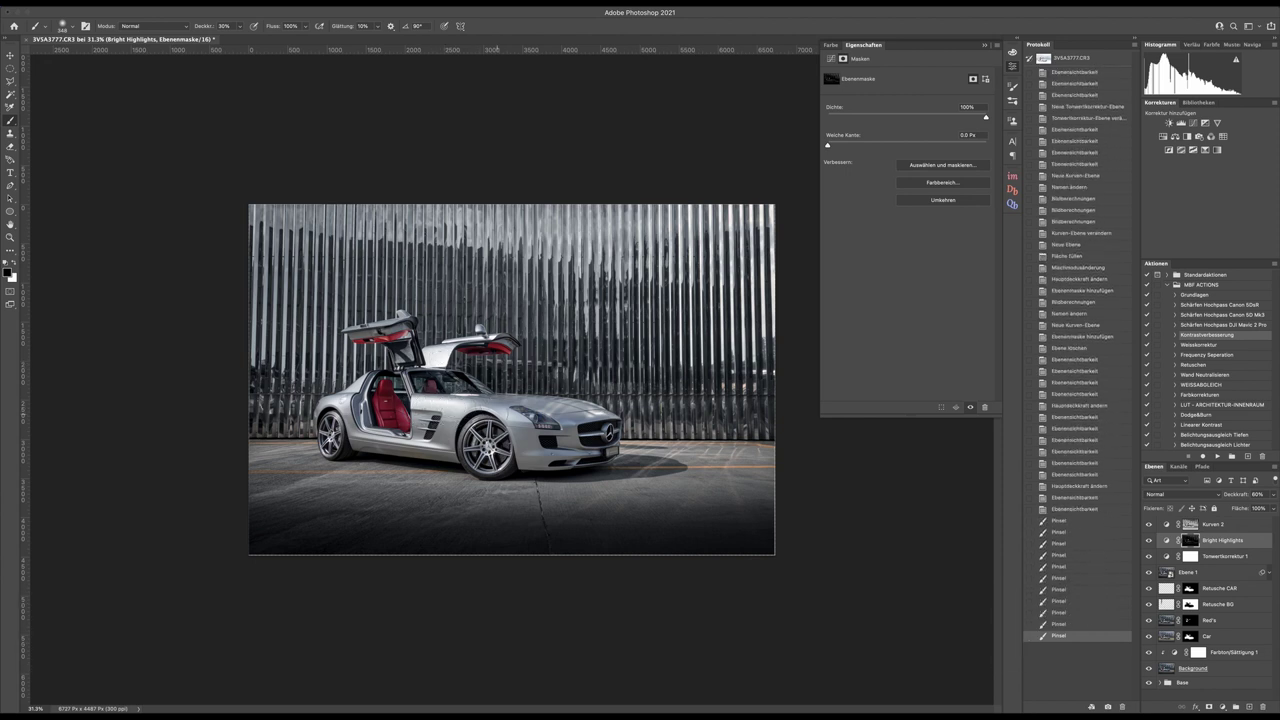
{"action": "key", "text": "v"}
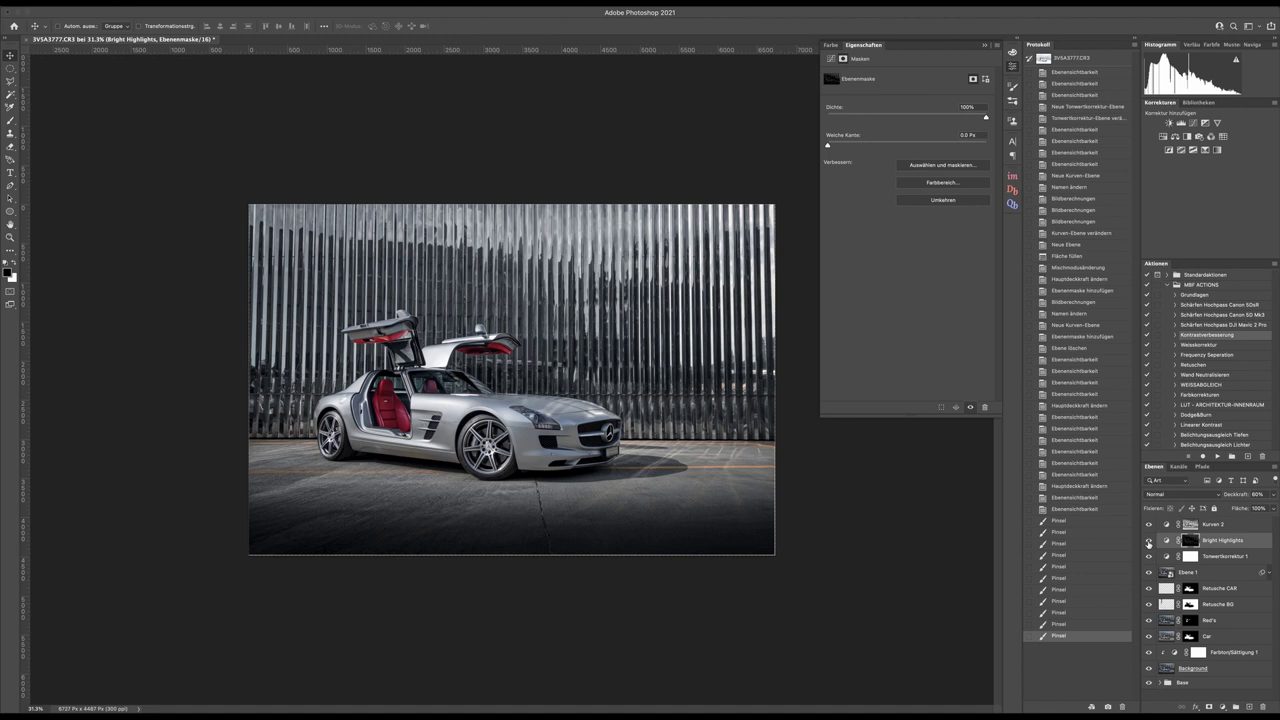
Step: Add a midtone point to the Kurven 2 curve at input 130, output 127, and compare the image with and without the layer
{"action": "left_click", "coordinate": [1190, 526]}
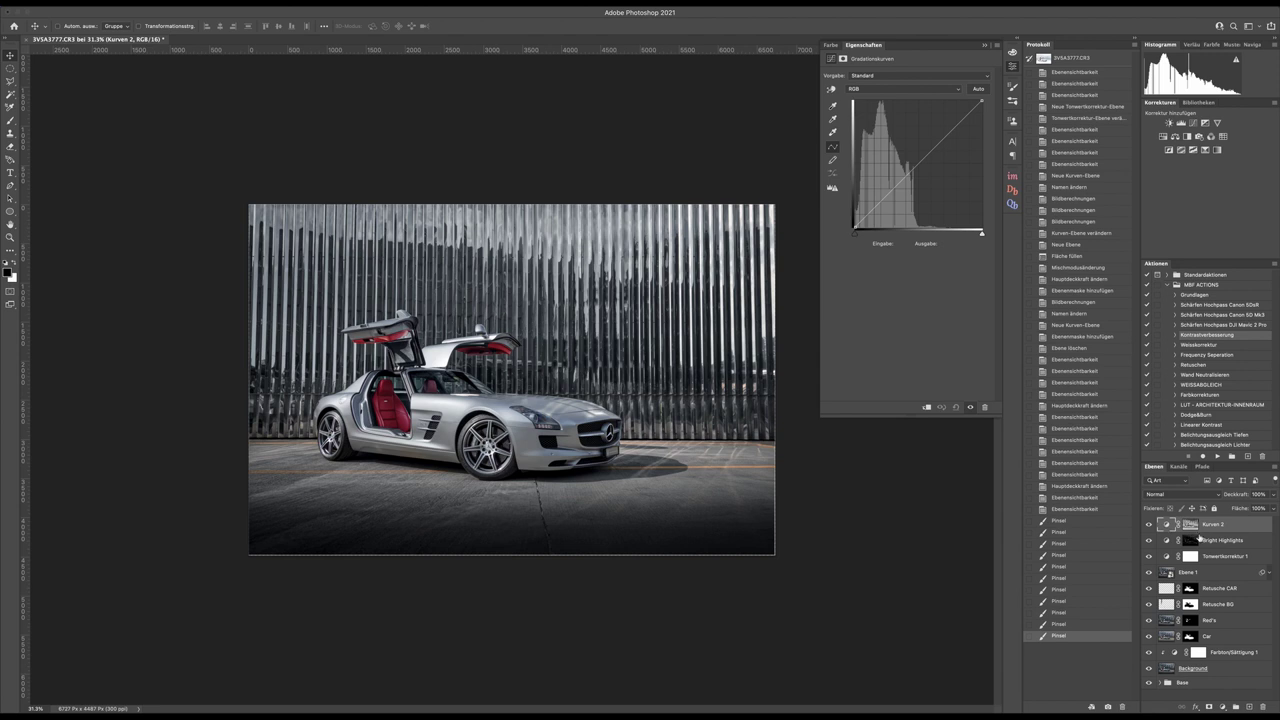
{"action": "mouse_move", "coordinate": [917, 163]}
{"action": "left_mouse_down"}
{"action": "mouse_move", "coordinate": [928, 174]}
{"action": "mouse_move", "coordinate": [931, 160]}
{"action": "mouse_move", "coordinate": [919, 163]}
{"action": "left_mouse_up"}
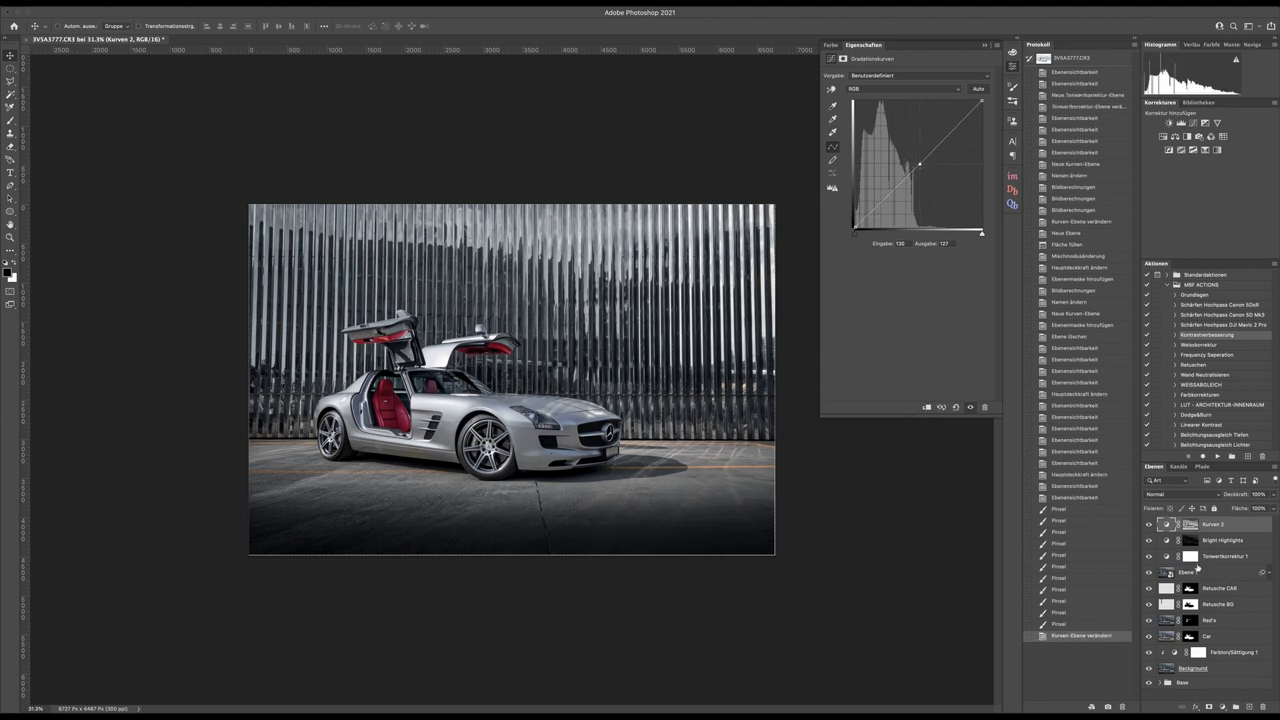
{"action": "left_click", "coordinate": [1148, 524]}
{"action": "left_click", "coordinate": [1148, 524]}
{"action": "scroll", "coordinate": [508, 372], "scroll_direction": "down", "scroll_amount": 5}
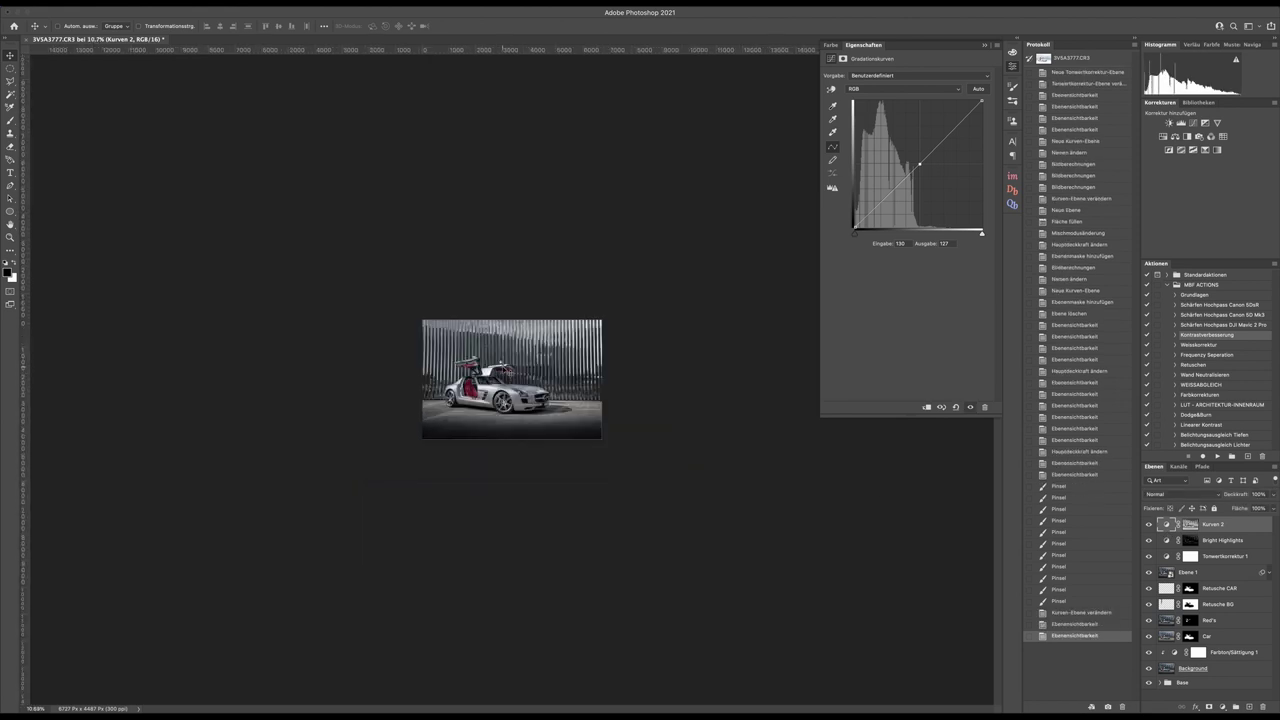
{"action": "scroll", "coordinate": [505, 373], "scroll_direction": "up", "scroll_amount": 5}
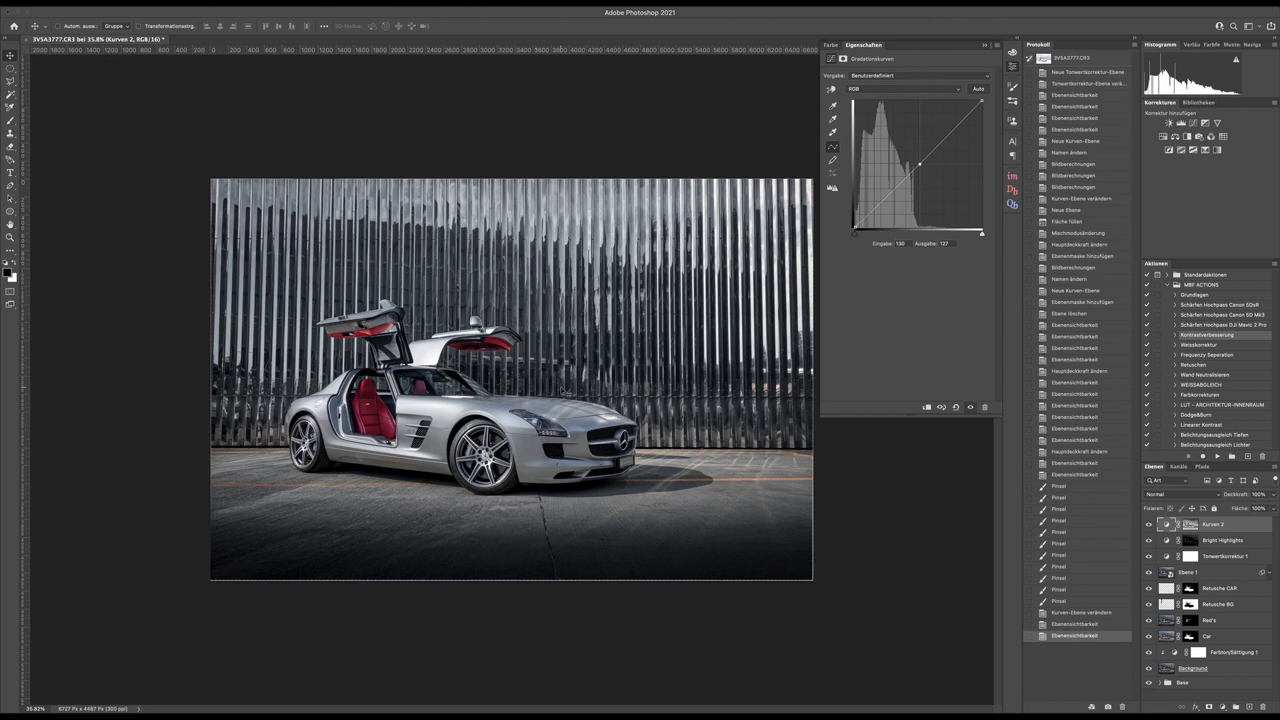
Step: Draw a white-filled ellipse about 41 × 86 px over the headlight's projector lens and nudge it into place
{"action": "scroll", "coordinate": [541, 433], "scroll_direction": "up", "scroll_amount": 3}
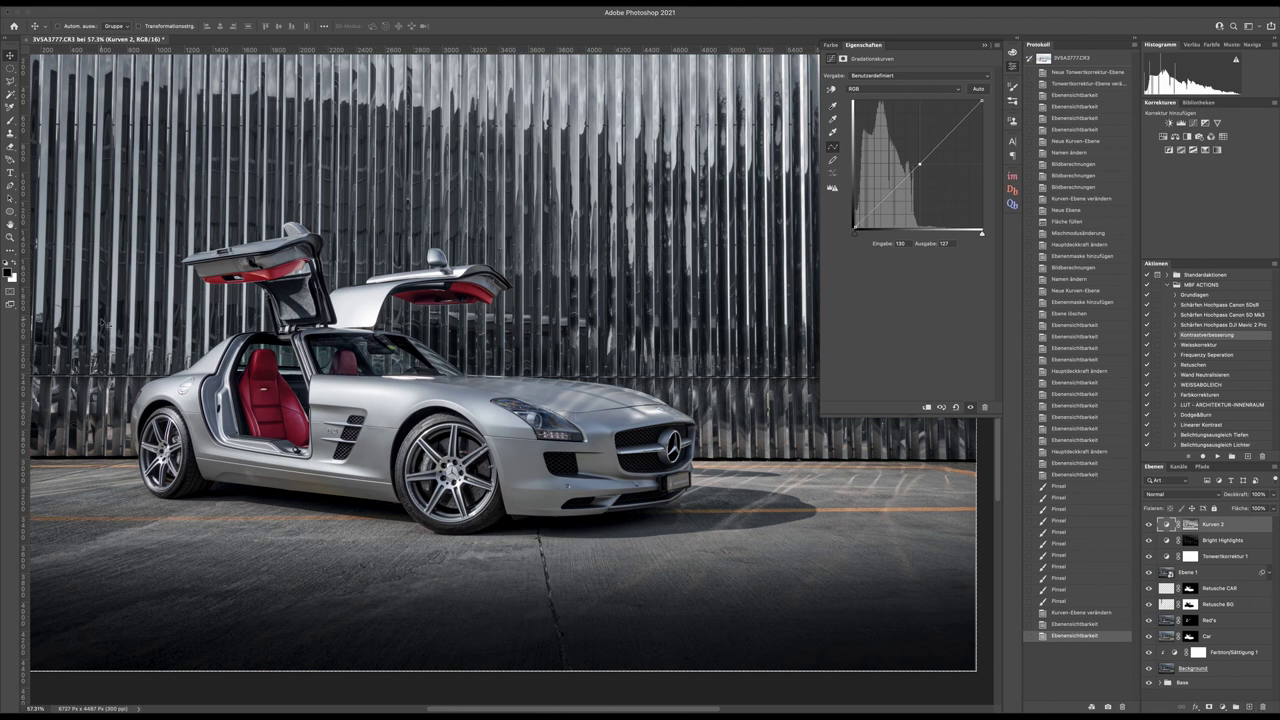
{"action": "scroll", "coordinate": [688, 410], "scroll_direction": "up", "scroll_amount": 10}
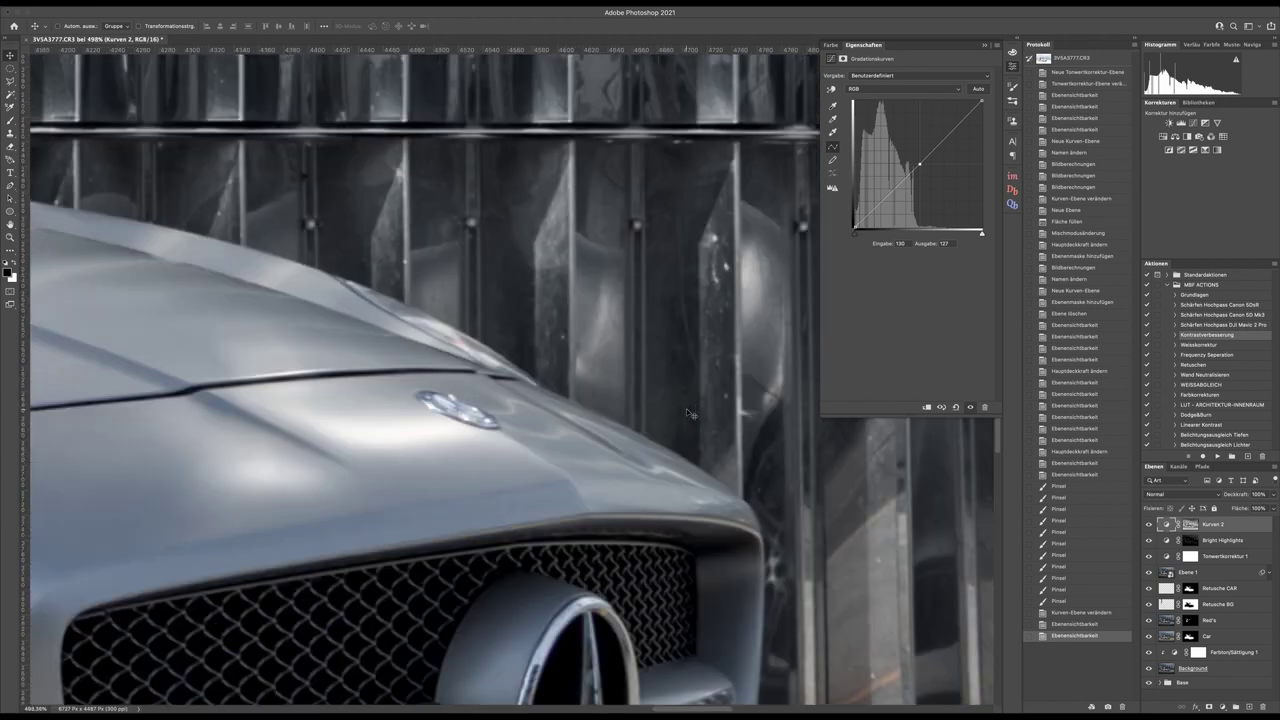
{"action": "scroll", "coordinate": [688, 410], "scroll_direction": "down", "scroll_amount": 5}
{"action": "left_click_drag", "start_coordinate": [288, 510], "coordinate": [519, 543]}
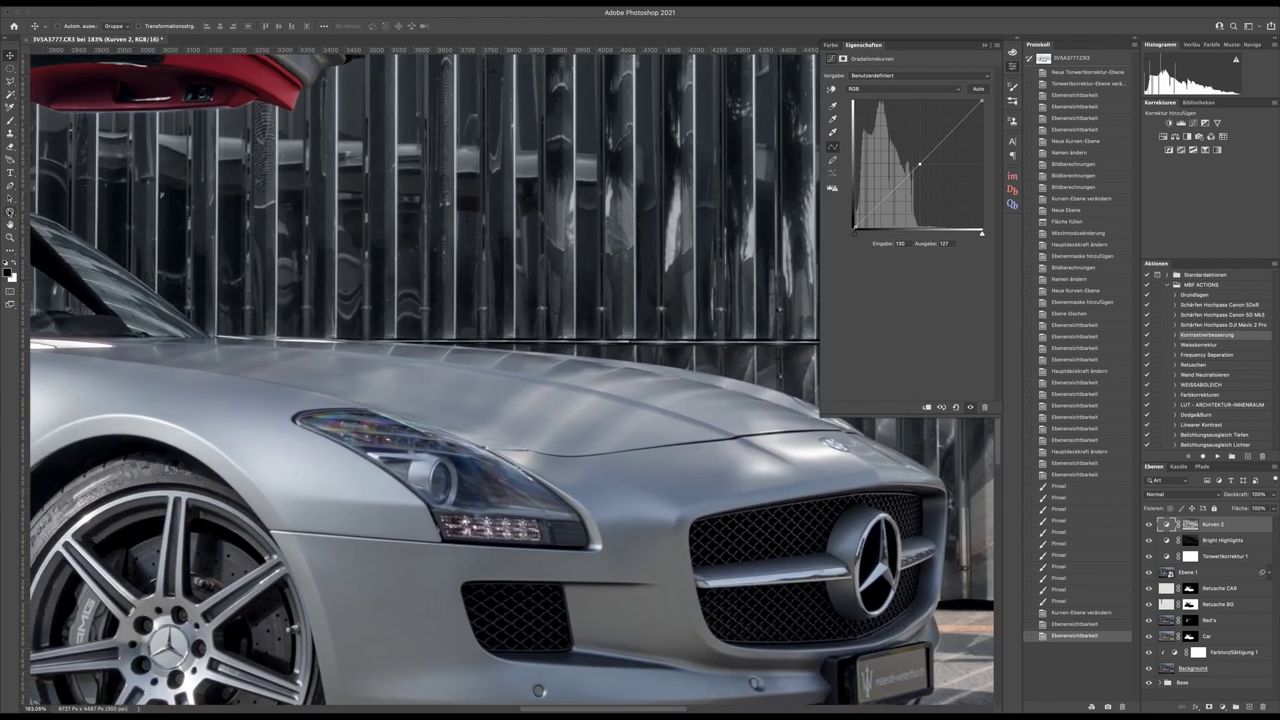
{"action": "left_click", "coordinate": [10, 212]}
{"action": "left_click", "coordinate": [120, 27]}
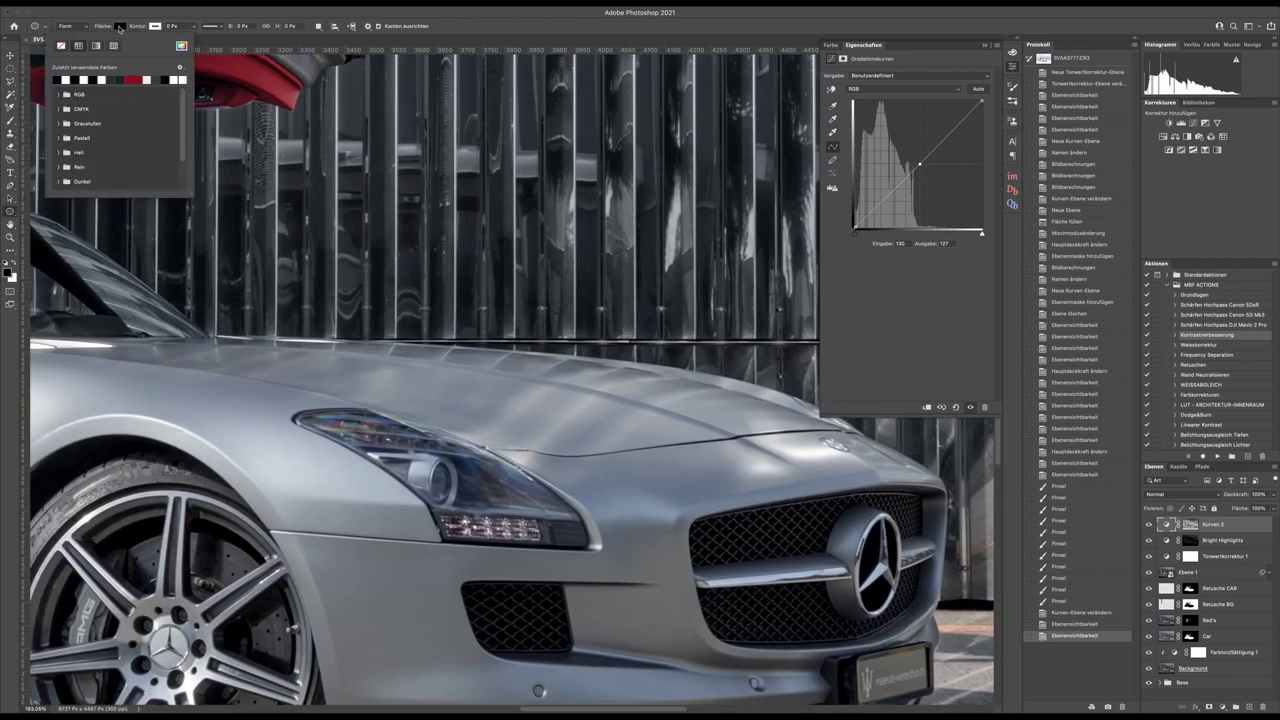
{"action": "left_click", "coordinate": [67, 80]}
{"action": "left_click", "coordinate": [117, 14]}
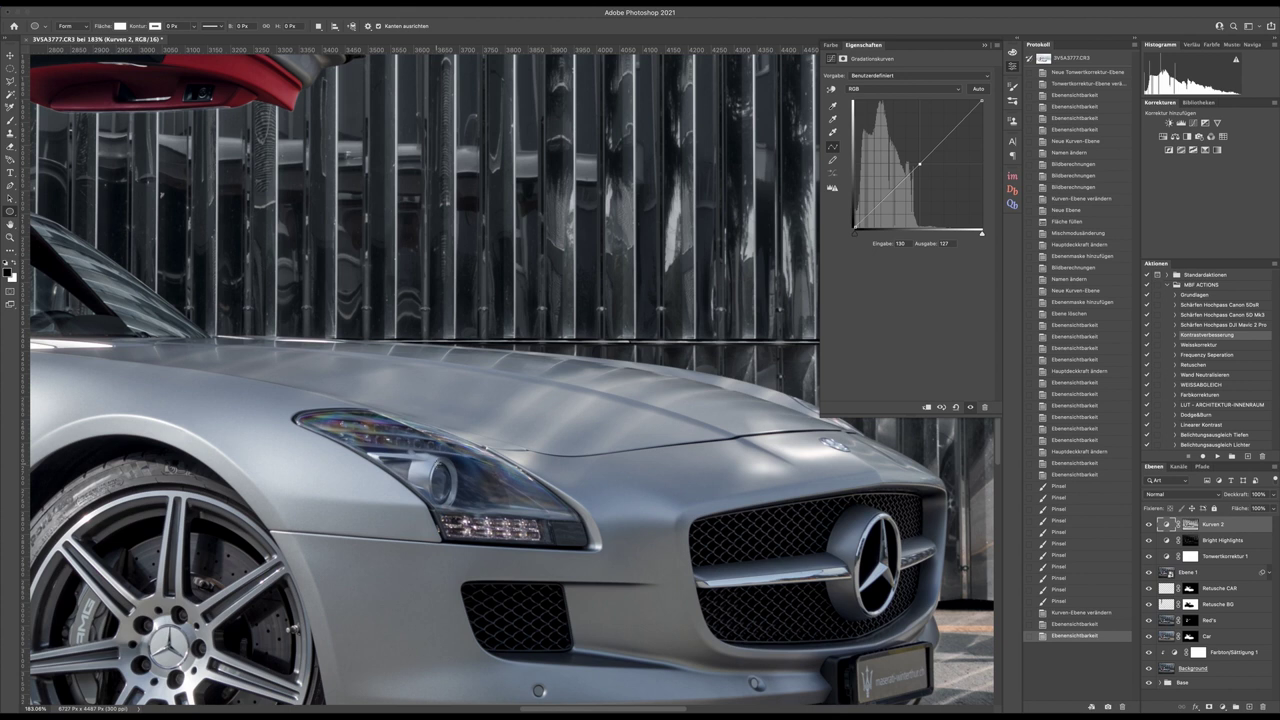
{"action": "left_click_drag", "start_coordinate": [433, 464], "coordinate": [457, 482]}
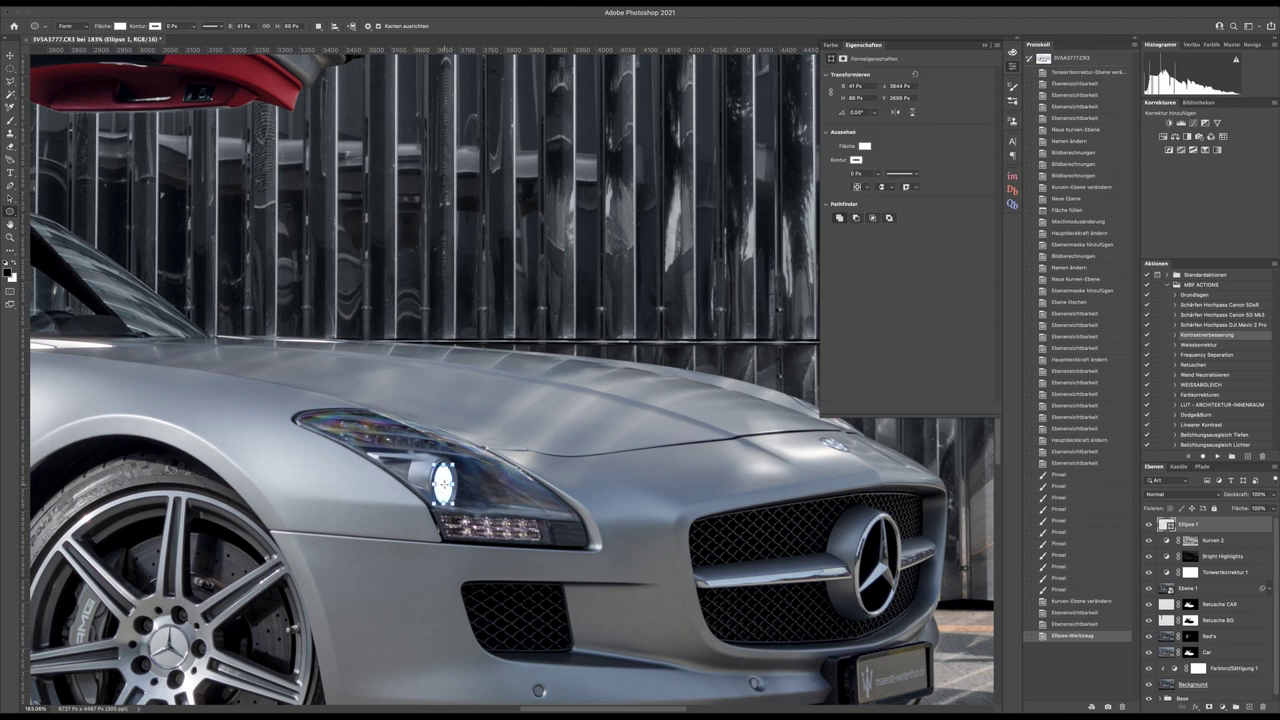
{"action": "key", "text": "v"}
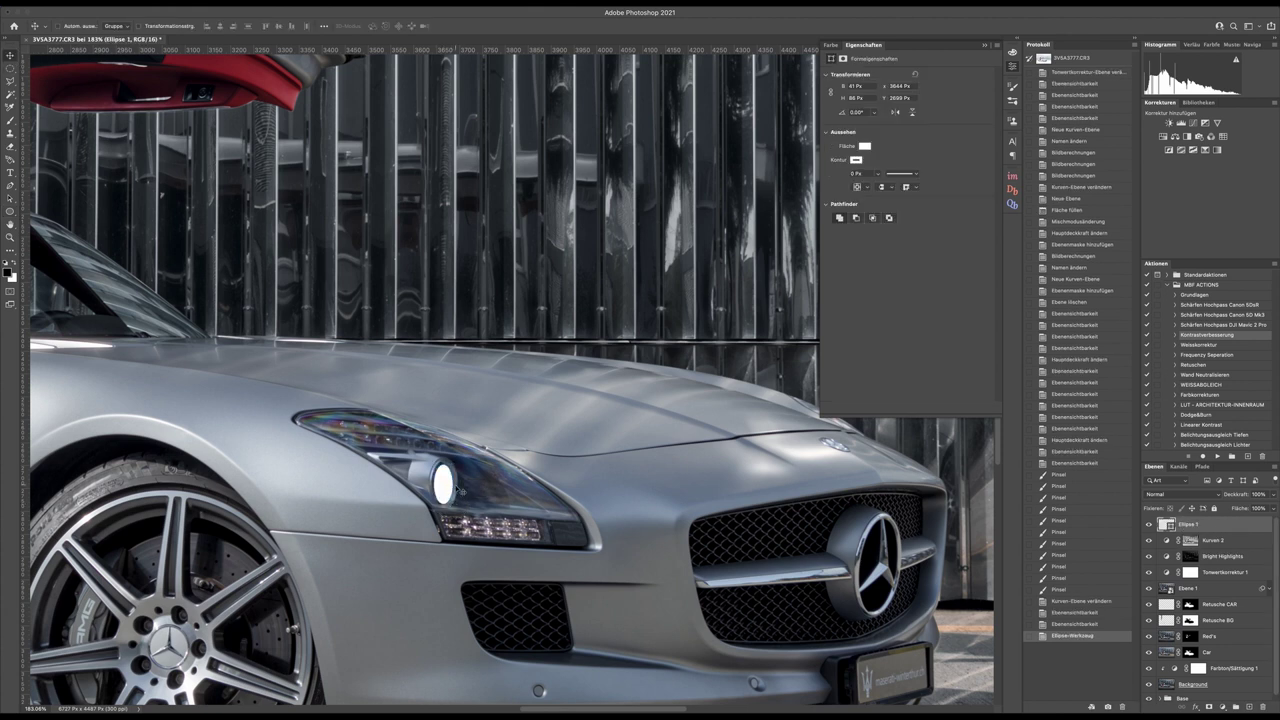
{"action": "left_click_drag", "start_coordinate": [439, 486], "coordinate": [439, 487]}
Step: Convert the headlight ellipse layer to a smart object and apply a Gaussian Blur with a 1.5-pixel radius
{"action": "right_click", "coordinate": [1194, 526]}
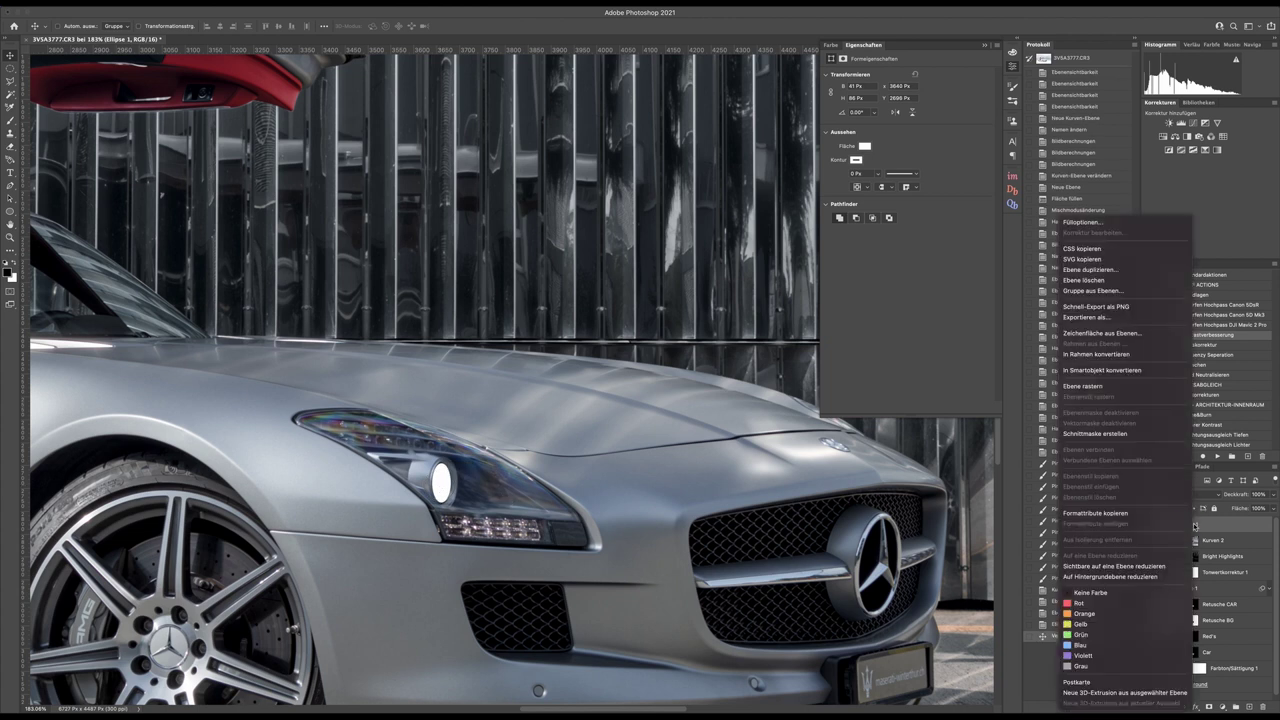
{"action": "left_click", "coordinate": [1091, 371]}
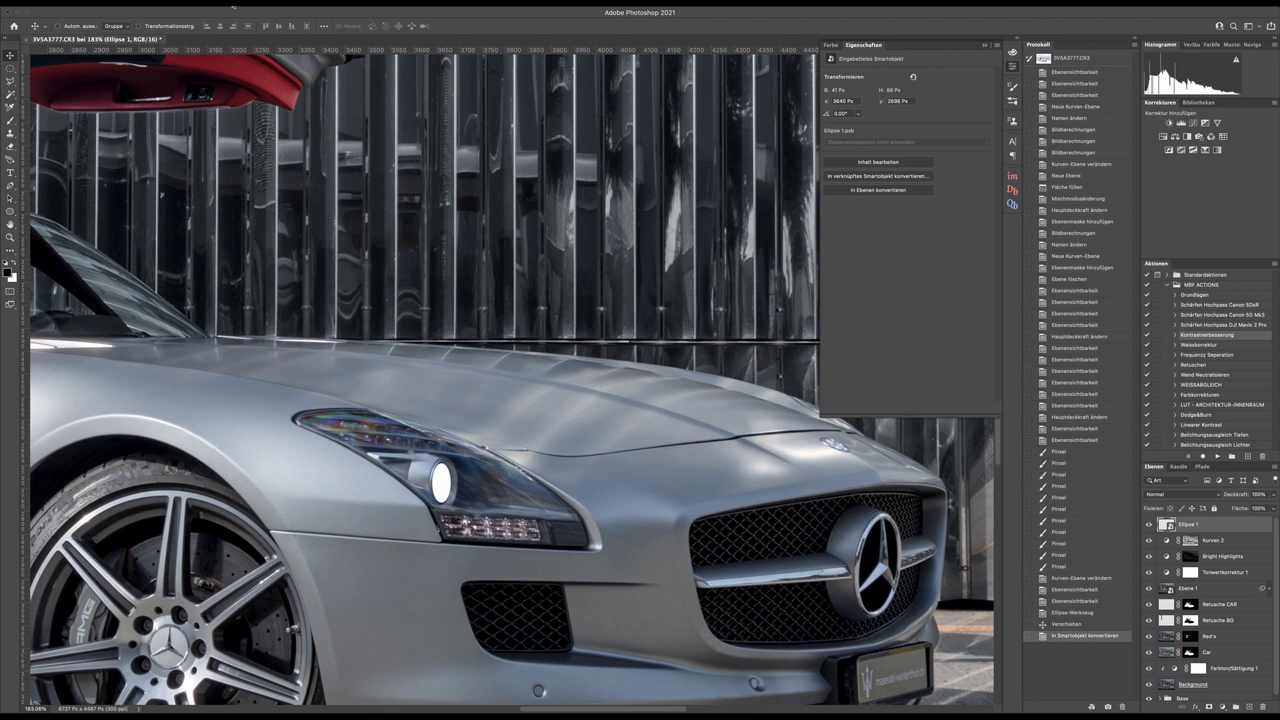
{"action": "left_click", "coordinate": [243, 4]}
{"action": "mouse_move", "coordinate": [264, 4]}
{"action": "mouse_move", "coordinate": [345, 202]}
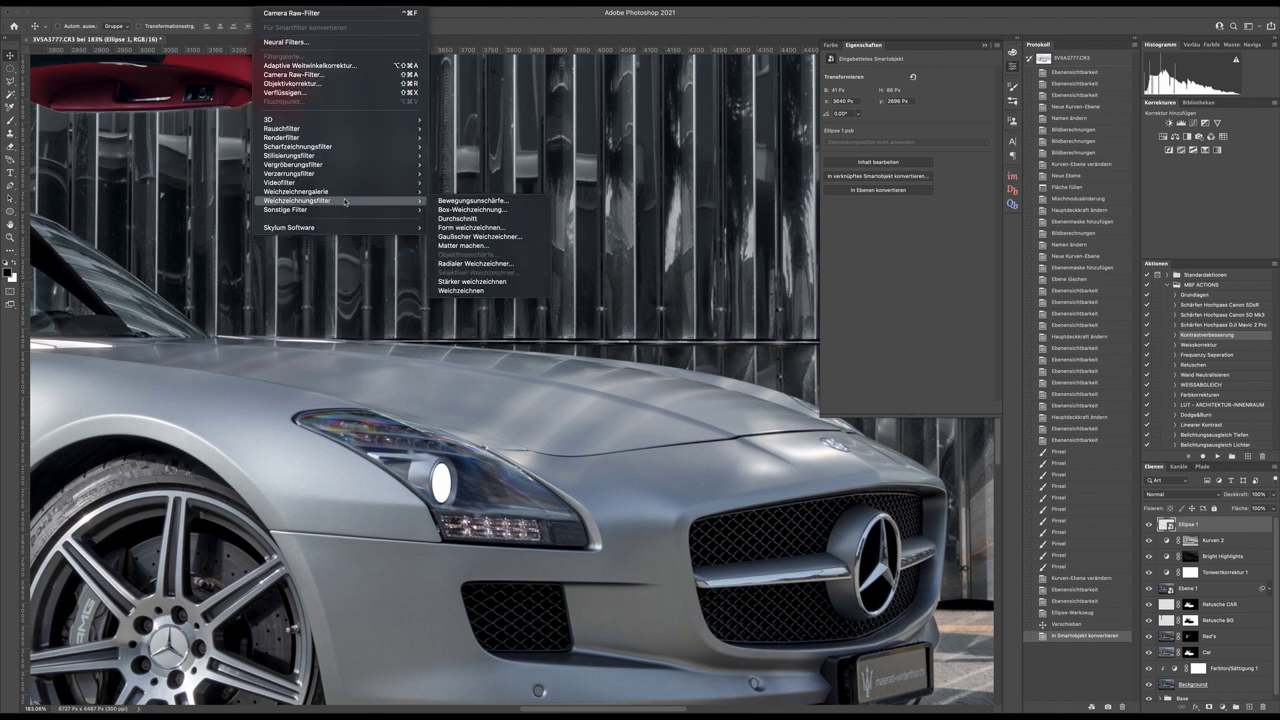
{"action": "left_click", "coordinate": [480, 236]}
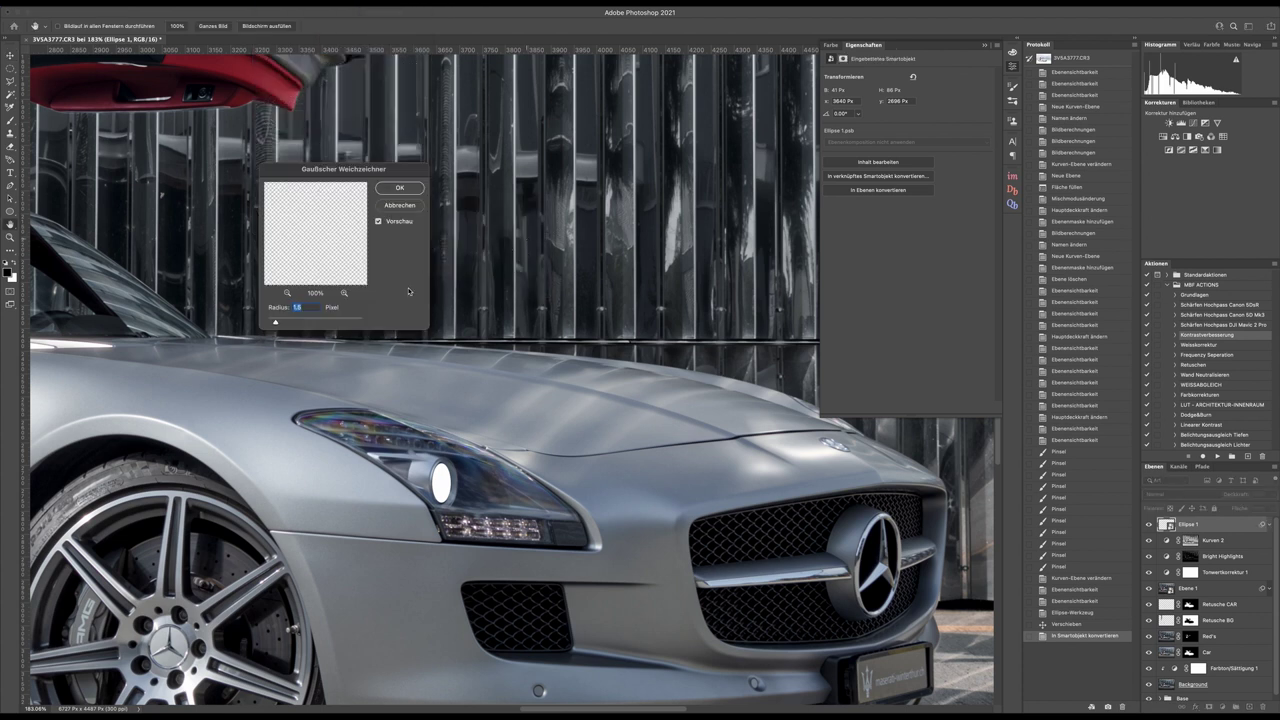
{"action": "left_click", "coordinate": [406, 191]}
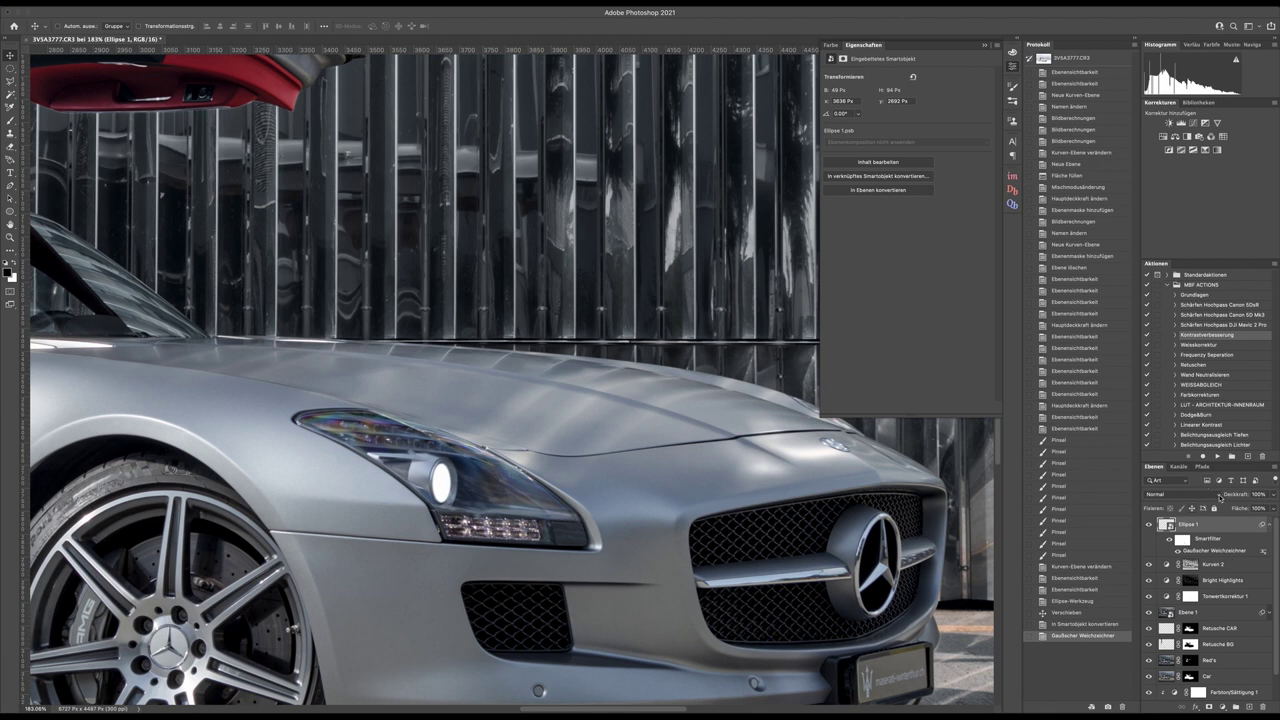
Step: Set the ellipse layer's blend mode to Overlay (Ineinanderkopieren) and check the headlight in the full image and close up
{"action": "left_click", "coordinate": [1218, 495]}
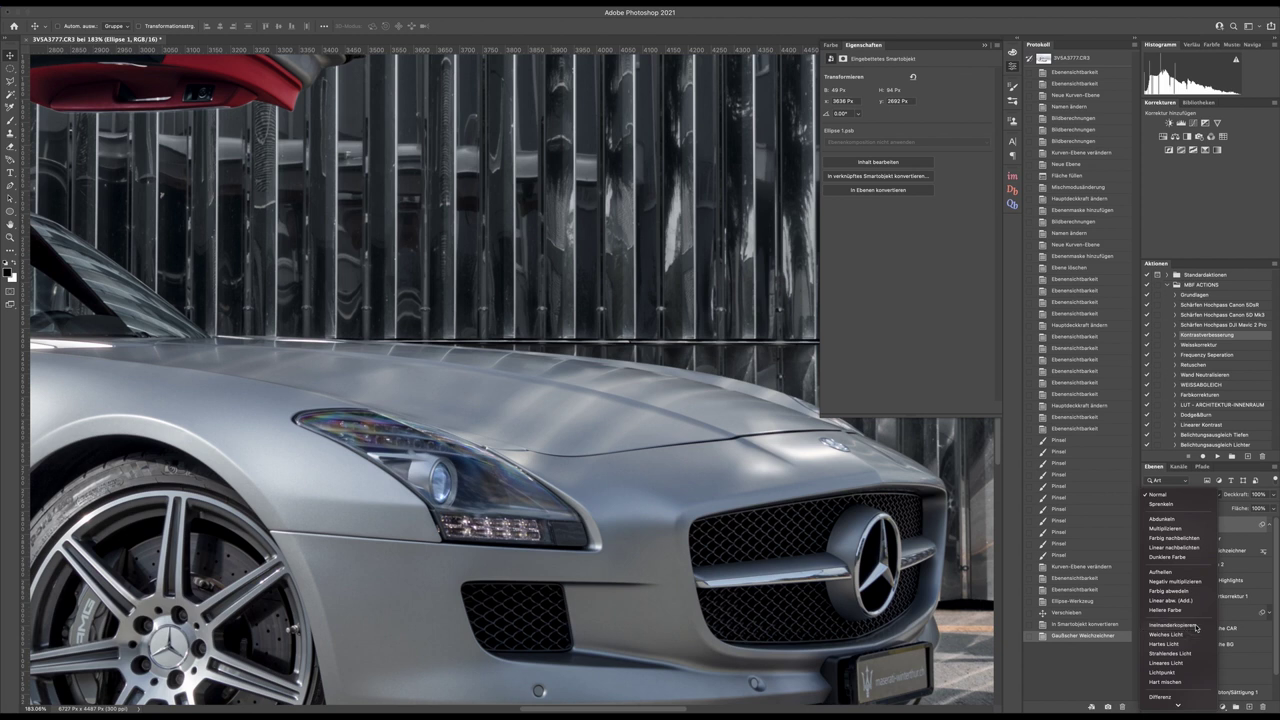
{"action": "left_click", "coordinate": [1197, 627]}
{"action": "scroll", "coordinate": [352, 492], "scroll_direction": "down", "scroll_amount": 10}
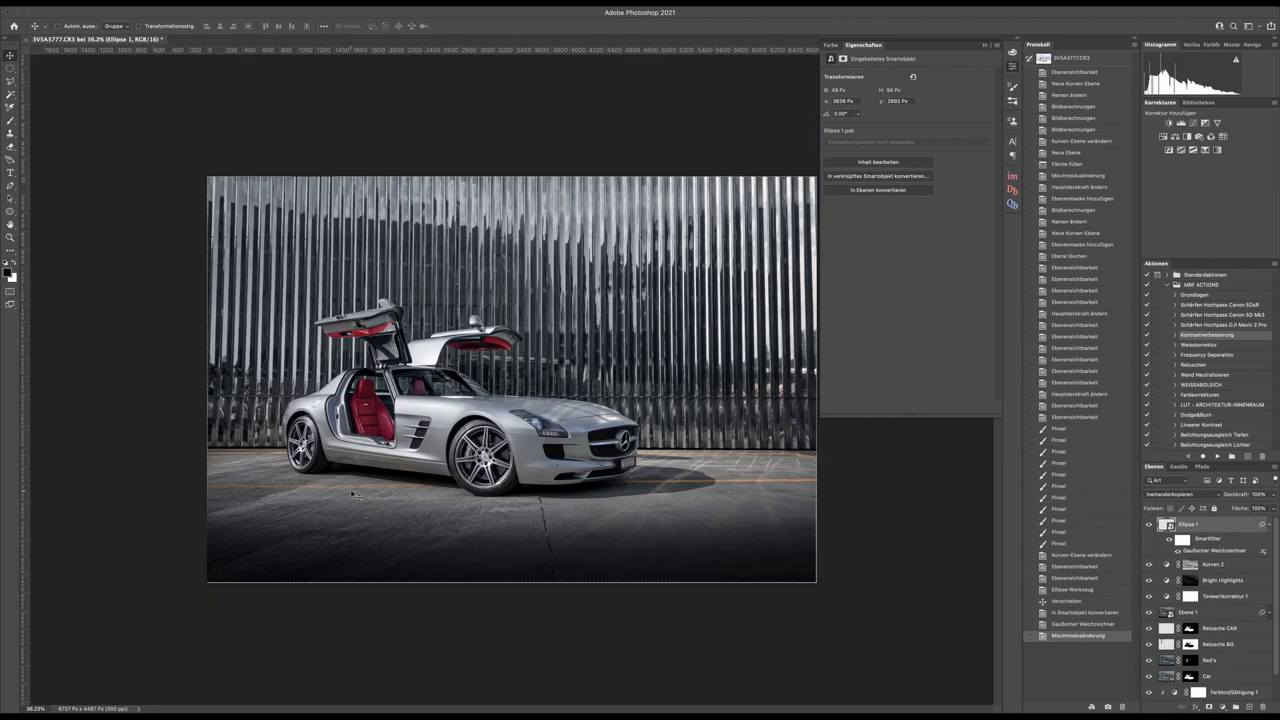
{"action": "scroll", "coordinate": [607, 427], "scroll_direction": "up", "scroll_amount": 10}
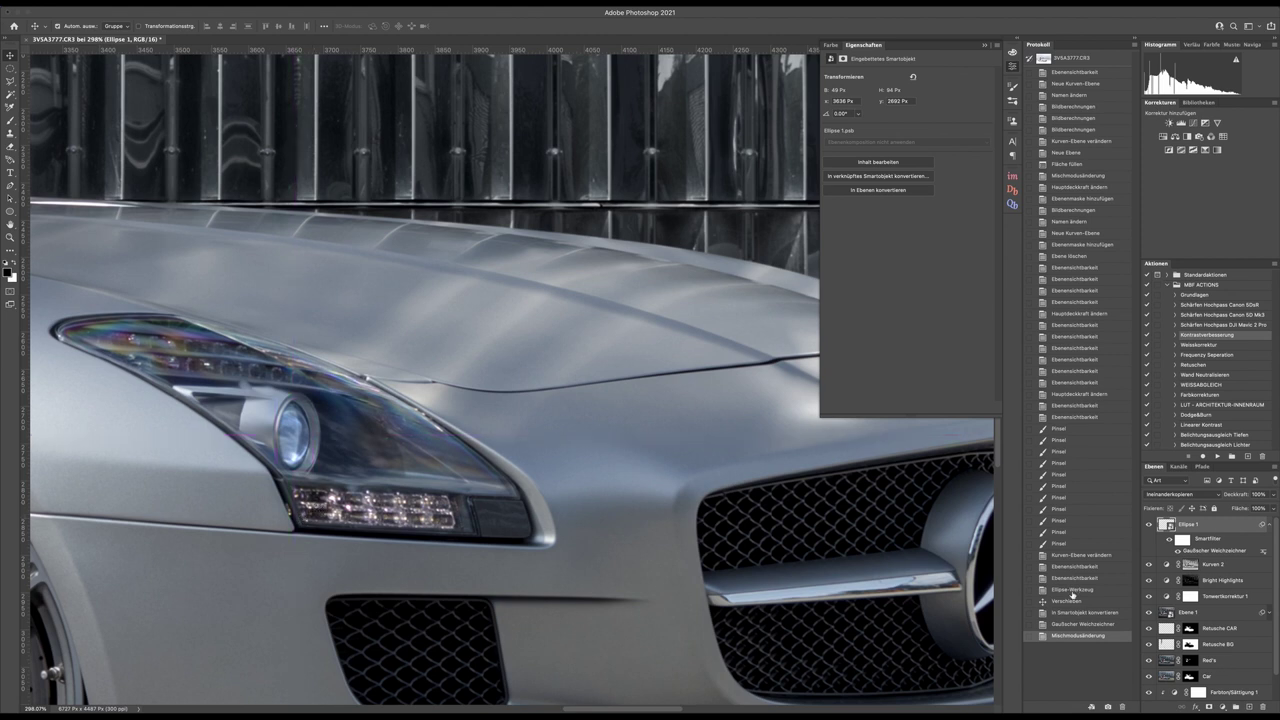
Step: Duplicate the Ellipse 1 layer and set the copy's blend mode to Normal
{"action": "key", "text": "super+j"}
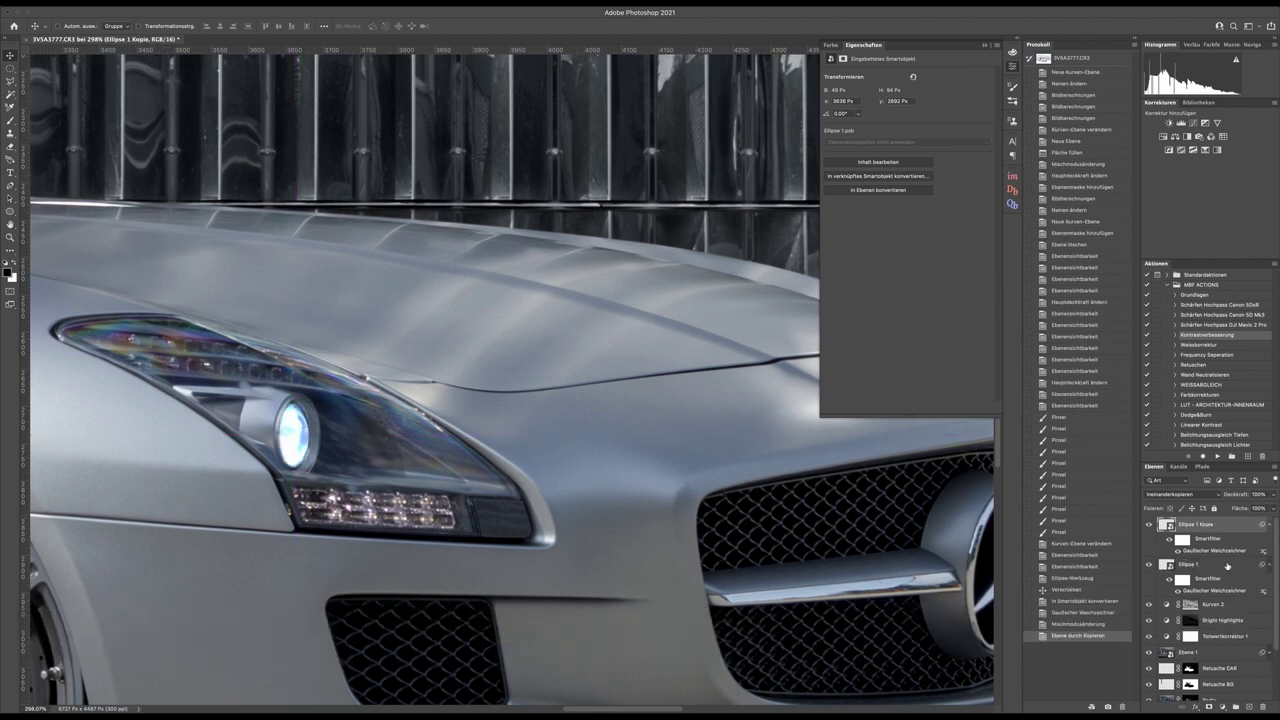
{"action": "left_click", "coordinate": [1219, 495]}
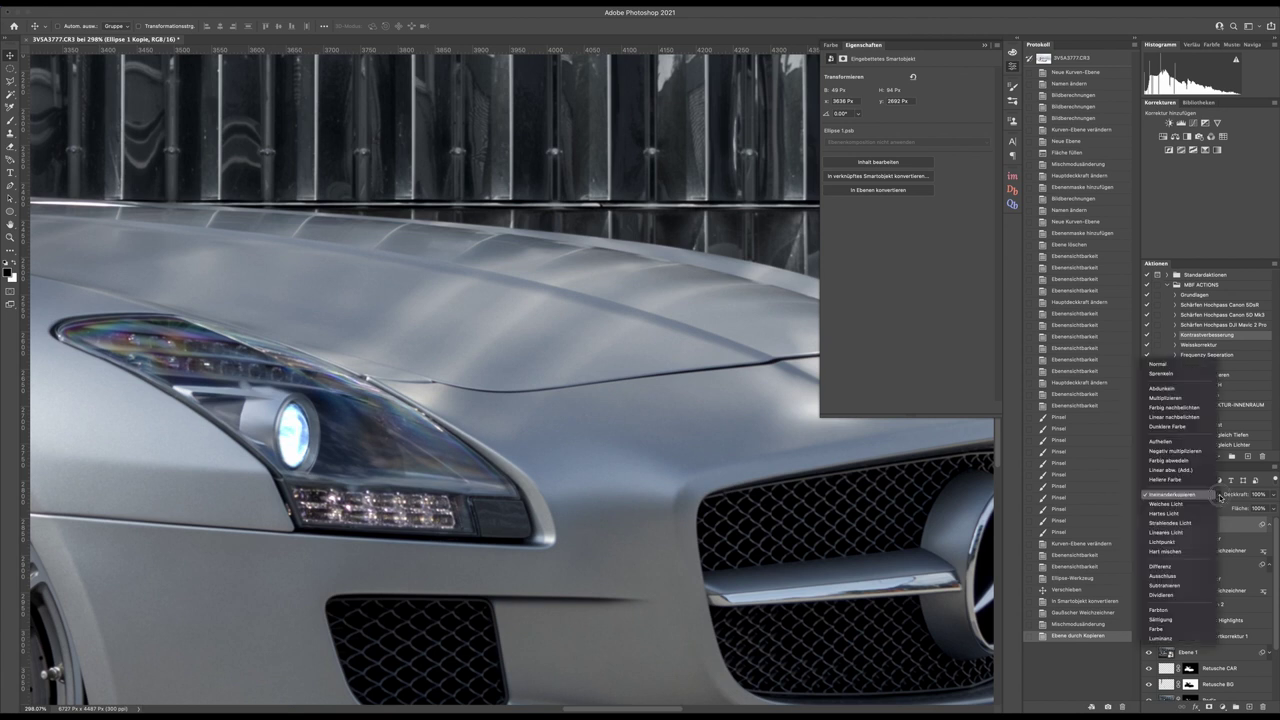
{"action": "left_click", "coordinate": [1158, 364]}
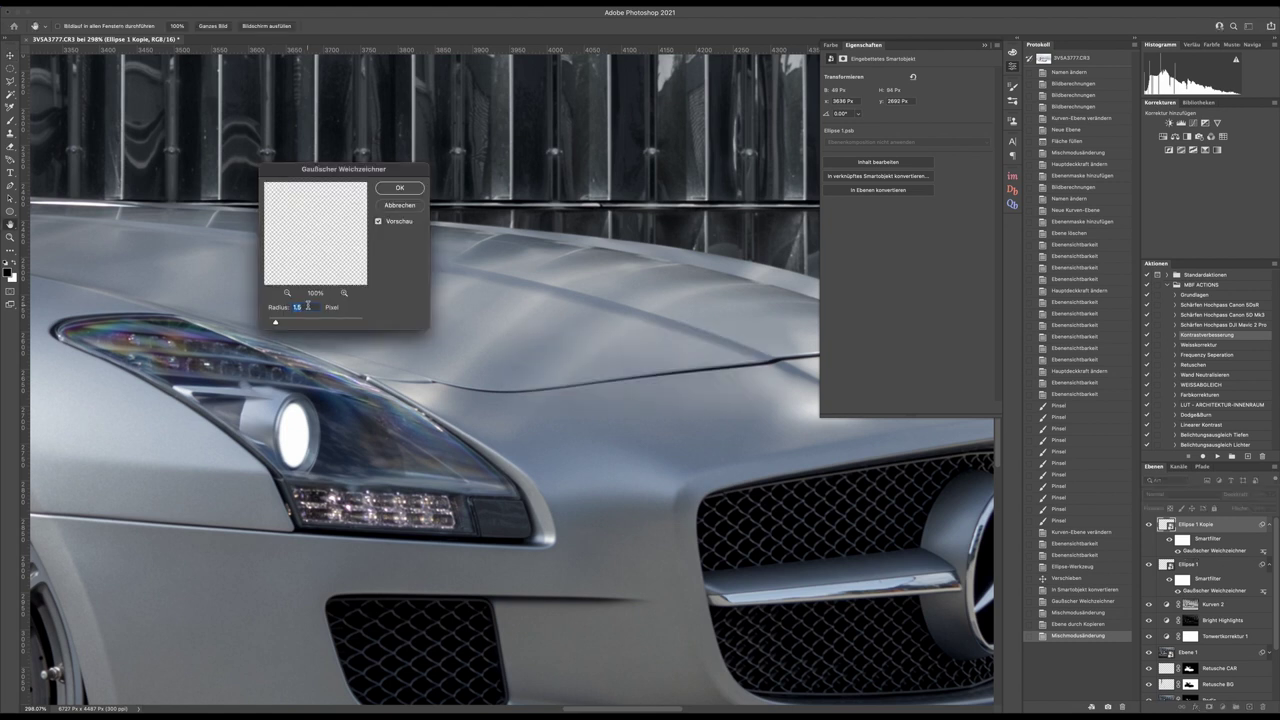
Step: Set the Gaussian Blur radius of the Ellipse 1 copy to 5 pixels and its layer opacity to 90%
{"action": "type", "text": "25"}
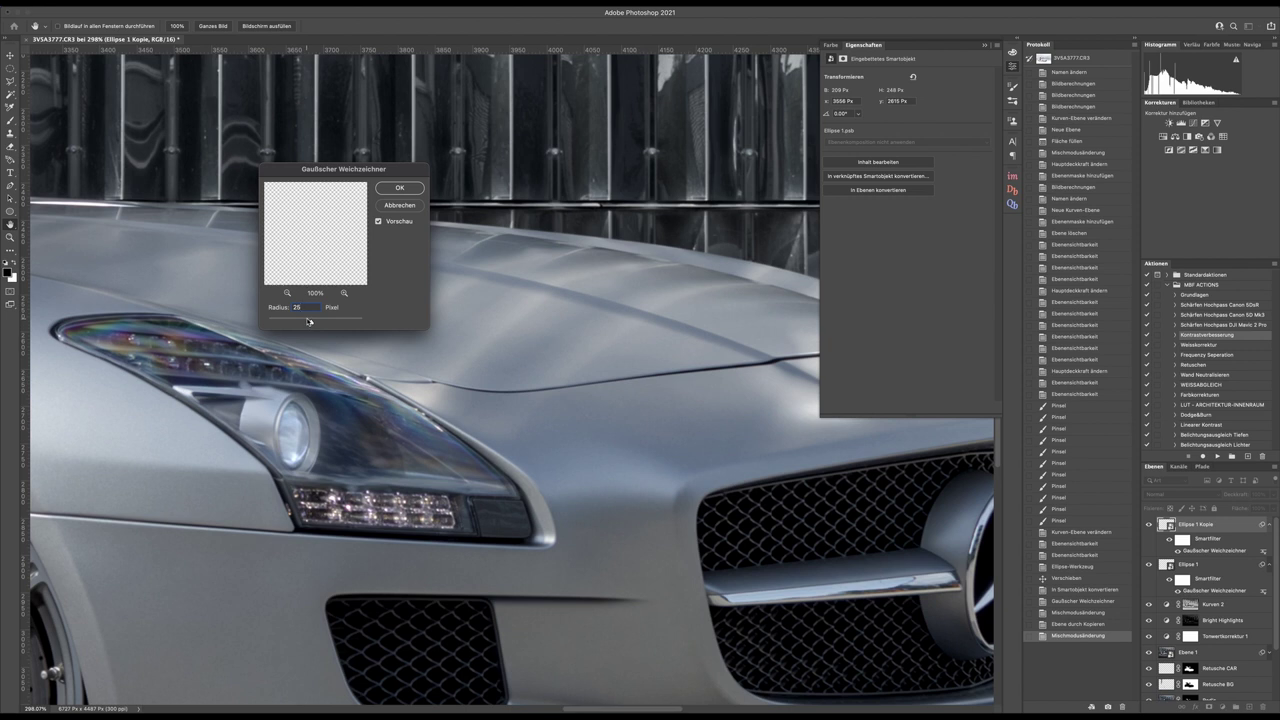
{"action": "key", "text": "BackSpace"}
{"action": "key", "text": "BackSpace"}
{"action": "type", "text": "5"}
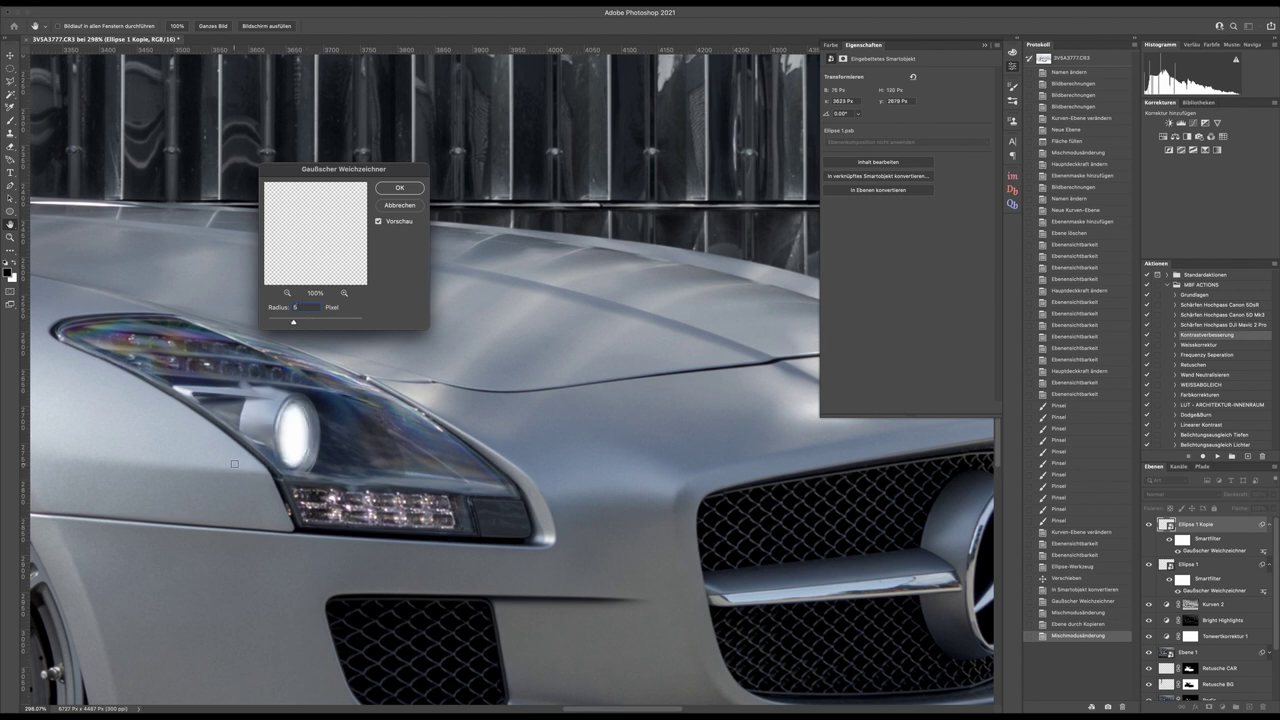
{"action": "left_click", "coordinate": [405, 187]}
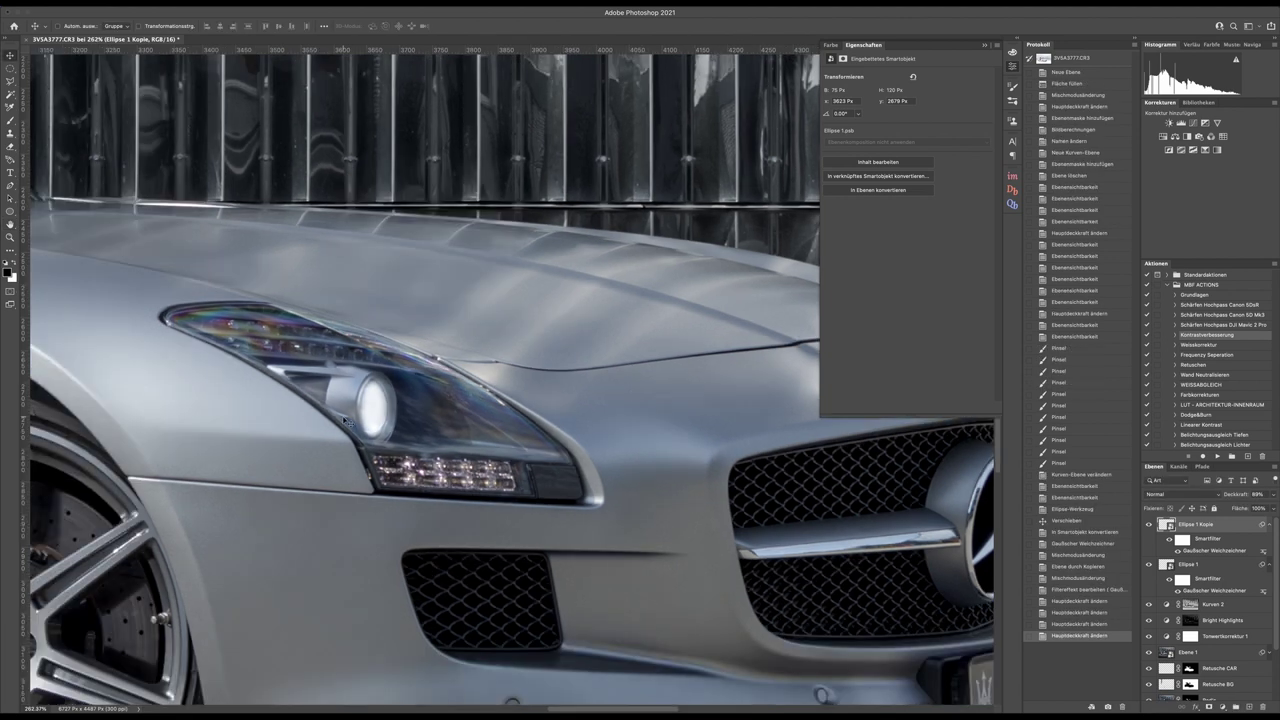
{"action": "key", "text": "9"}
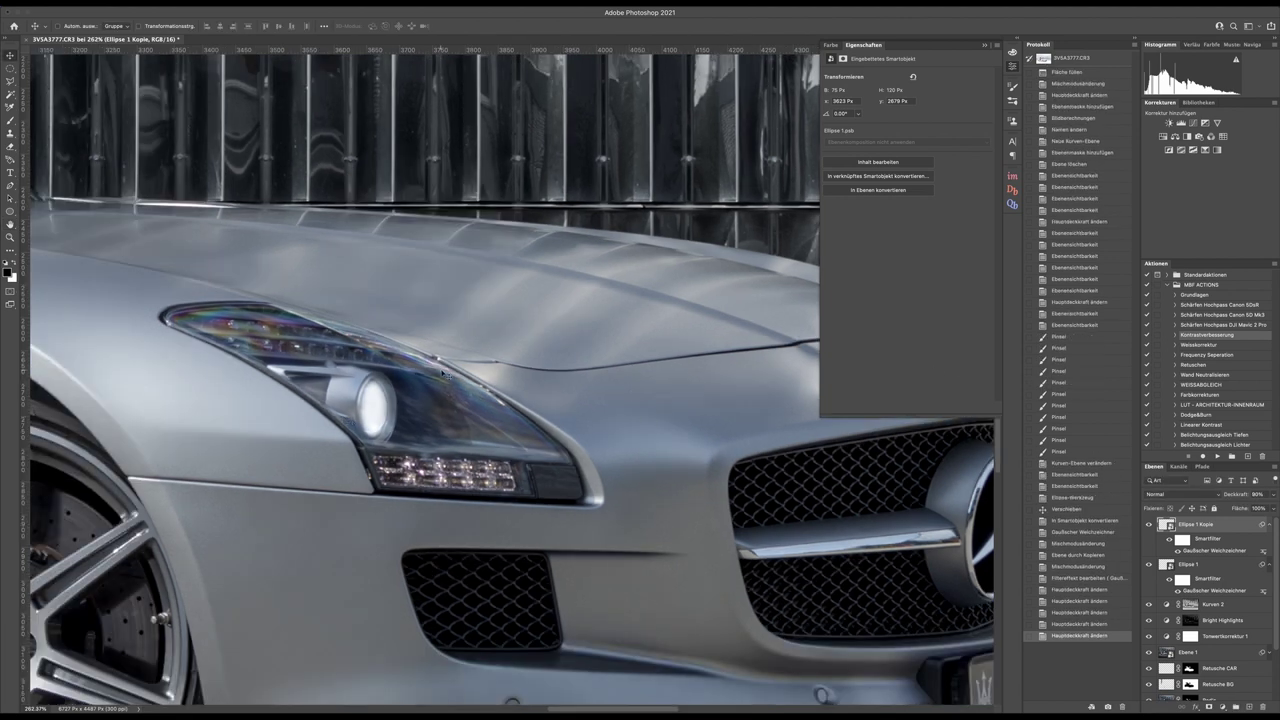
{"action": "scroll", "coordinate": [451, 377], "scroll_direction": "down", "scroll_amount": 10}
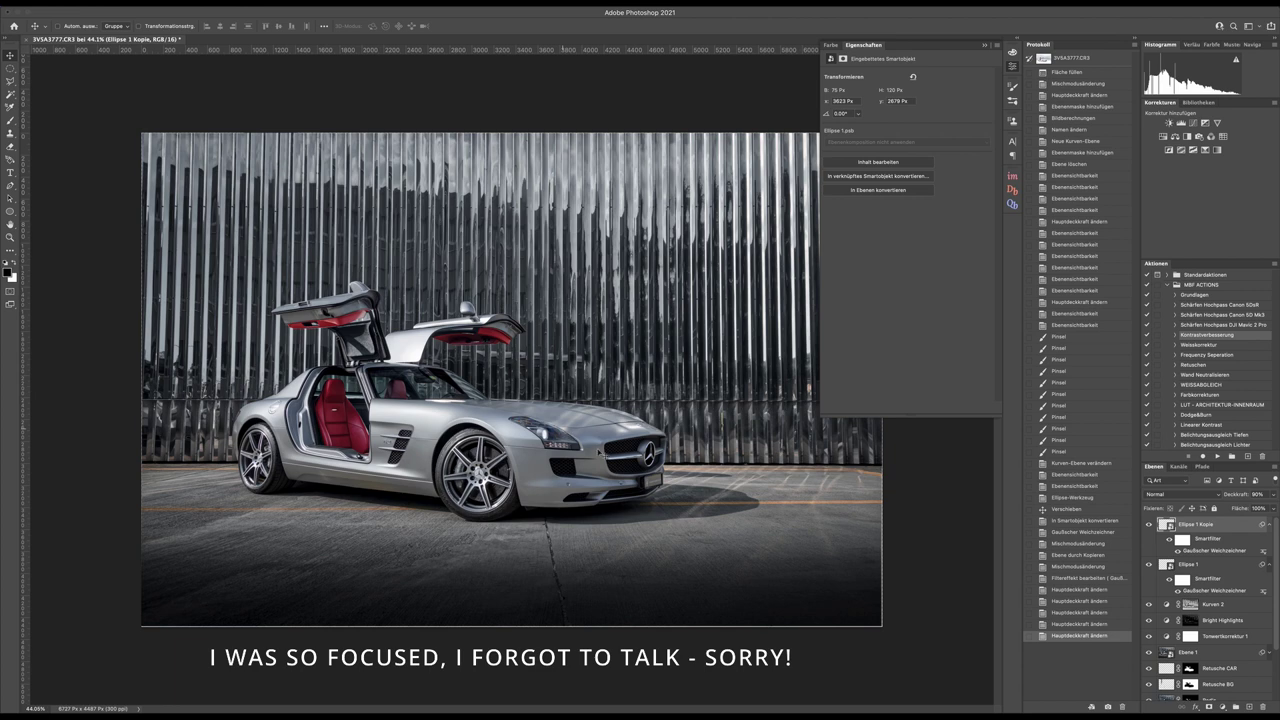
Step: Duplicate the blurred ellipse copy and enlarge the duplicate into a wide glow shape over the headlight
{"action": "scroll", "coordinate": [600, 452], "scroll_direction": "up", "scroll_amount": 8}
{"action": "key", "text": "super+j"}
{"action": "key", "text": "super+t"}
{"action": "key", "text": "Return"}
Step: Set the enlarged ellipse's Gaussian Blur radius to 25 pixels and transform the glow again over the headlight
{"action": "double_click", "coordinate": [1214, 551]}
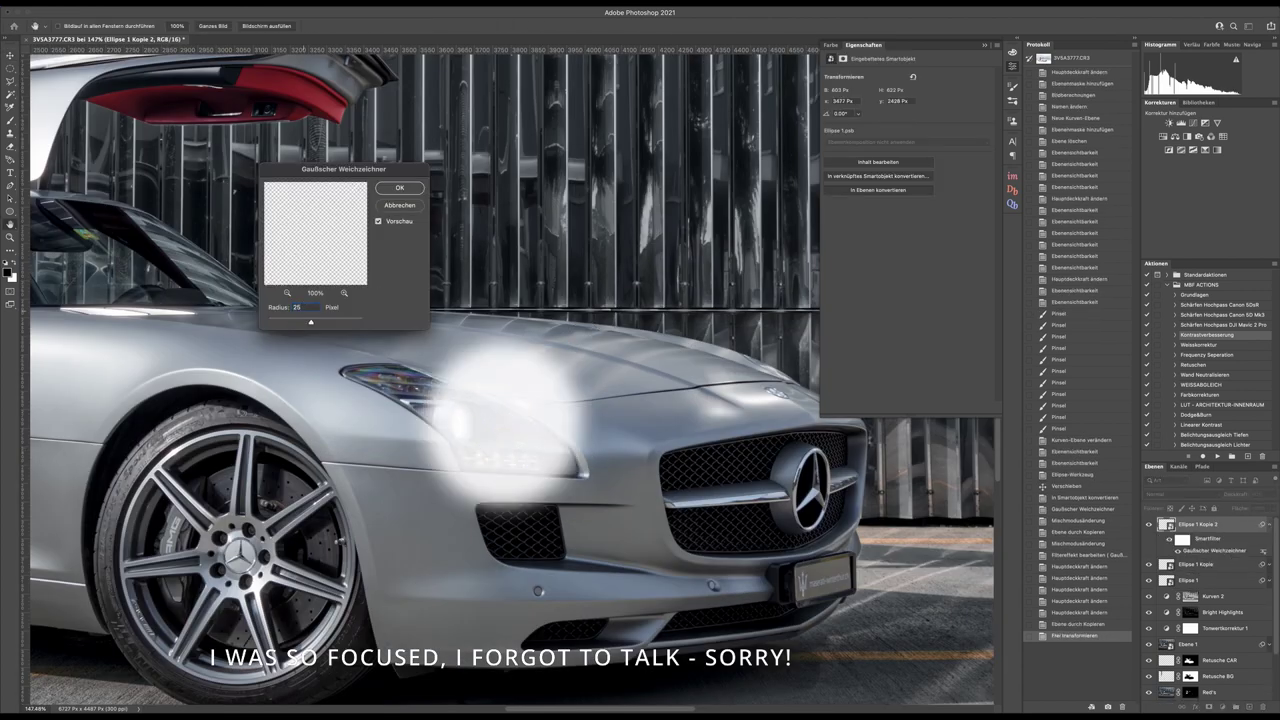
{"action": "left_click", "coordinate": [400, 189]}
{"action": "key", "text": "super+t"}
{"action": "key", "text": "Return"}
{"action": "right_click", "coordinate": [445, 347]}
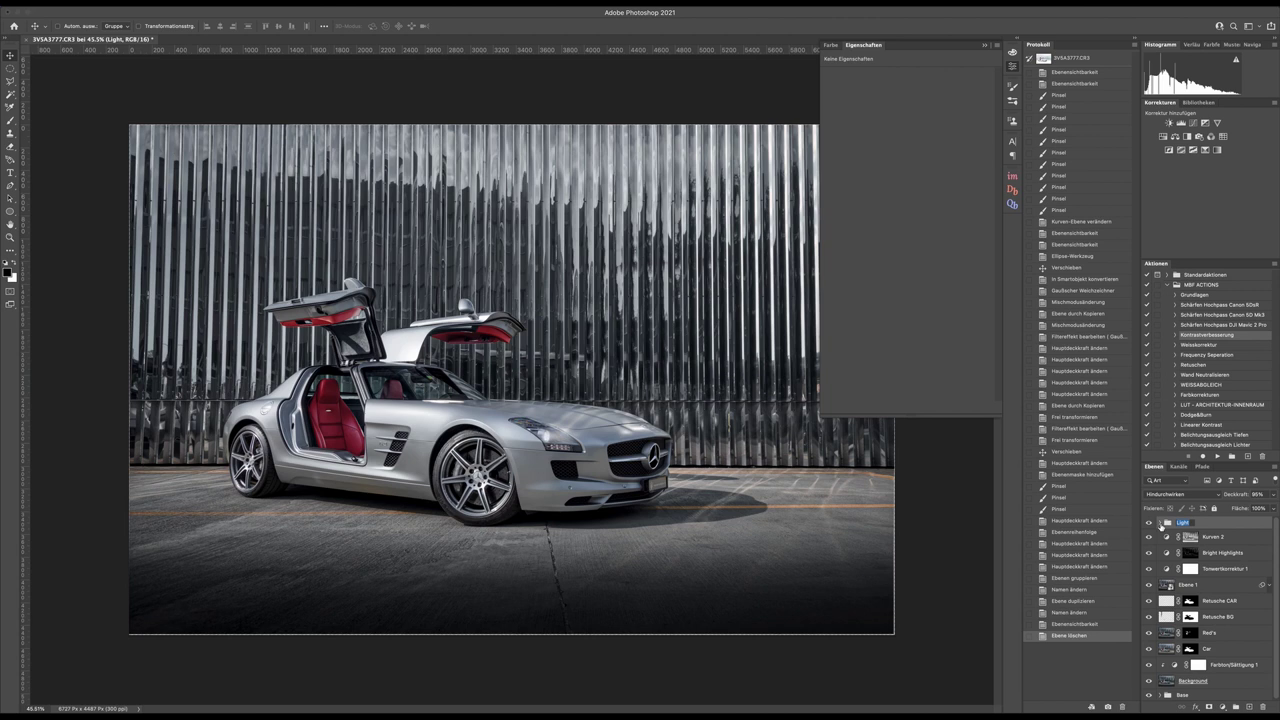
Step: Name the group containing the headlight ellipse layers Light
{"action": "type", "text": "Light"}
{"action": "key", "text": "Return"}
{"action": "scroll", "coordinate": [560, 420], "scroll_direction": "down", "scroll_amount": 4}
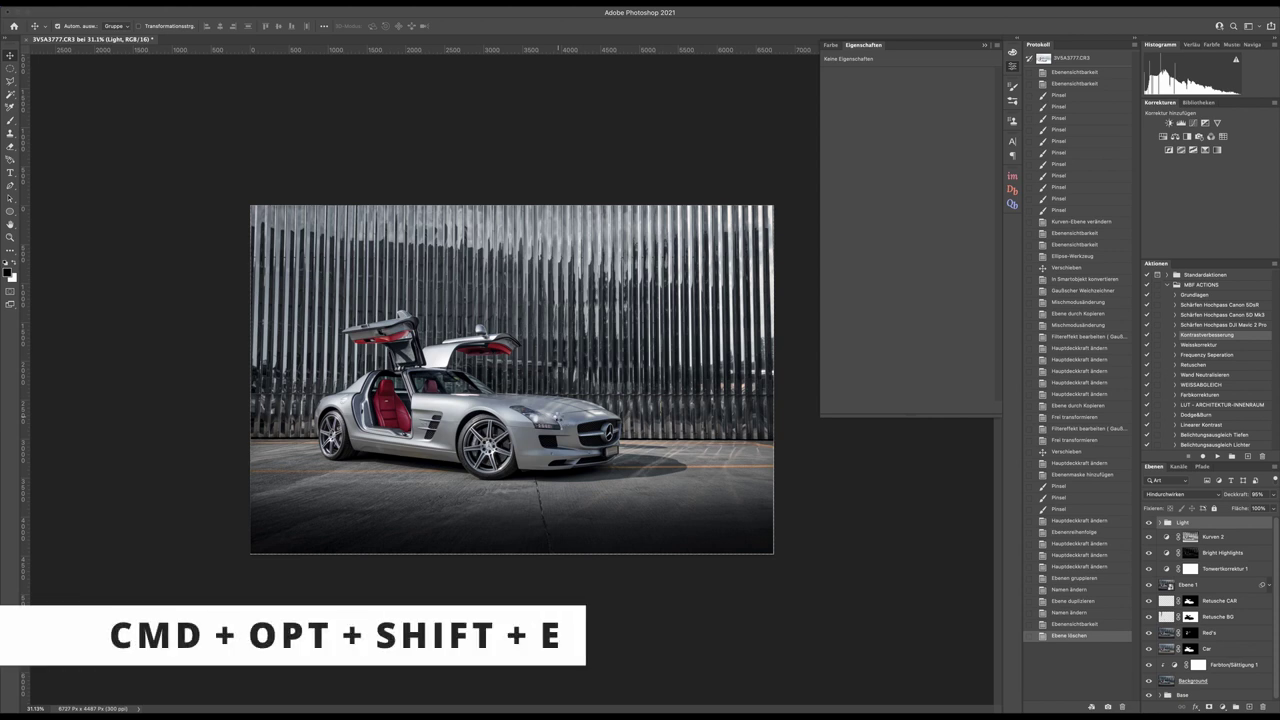
Step: Stamp all visible layers into a new layer above the Light group and open it in the Luminar Flex filter
{"action": "key", "text": "super+alt+shift+e"}
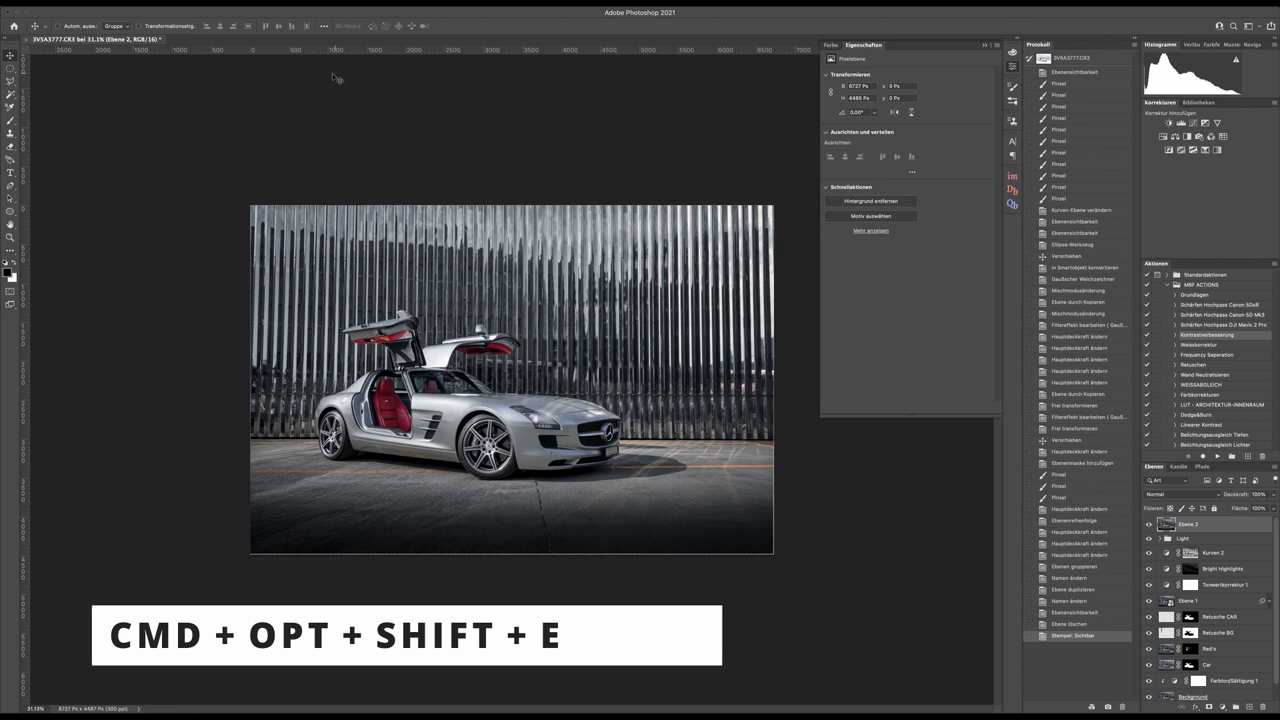
{"action": "left_click", "coordinate": [263, 7]}
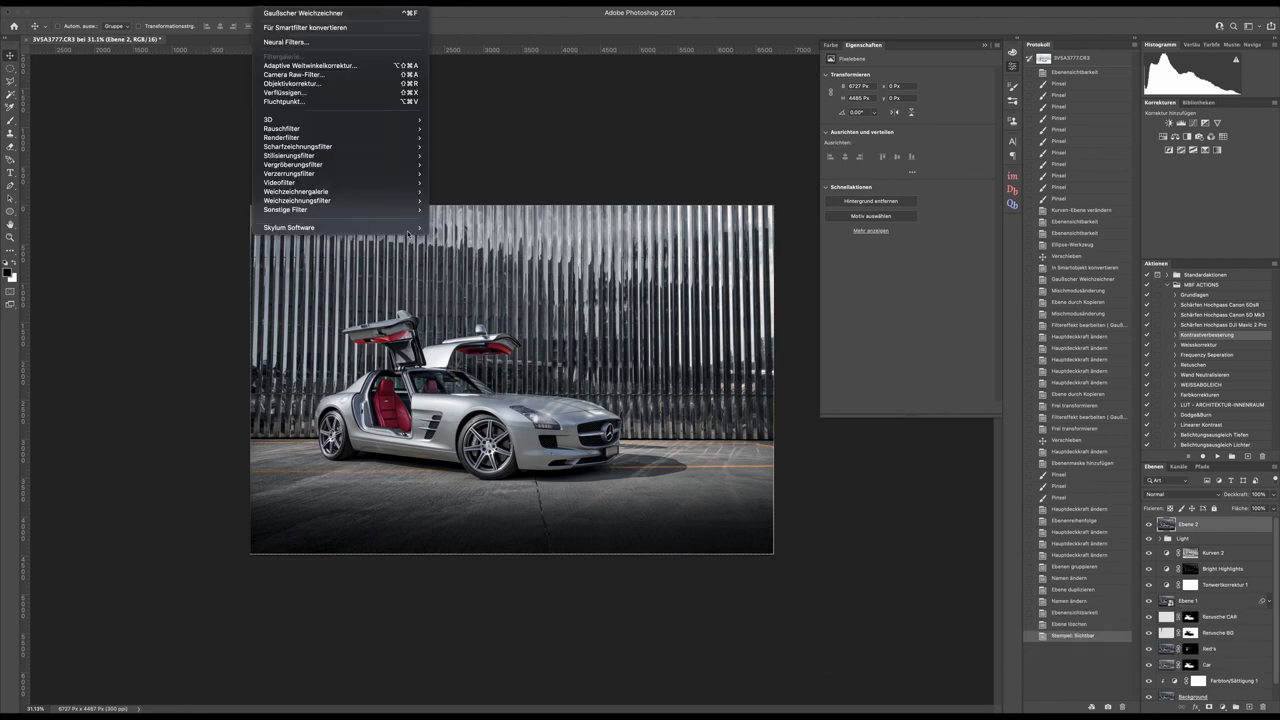
{"action": "mouse_move", "coordinate": [408, 230]}
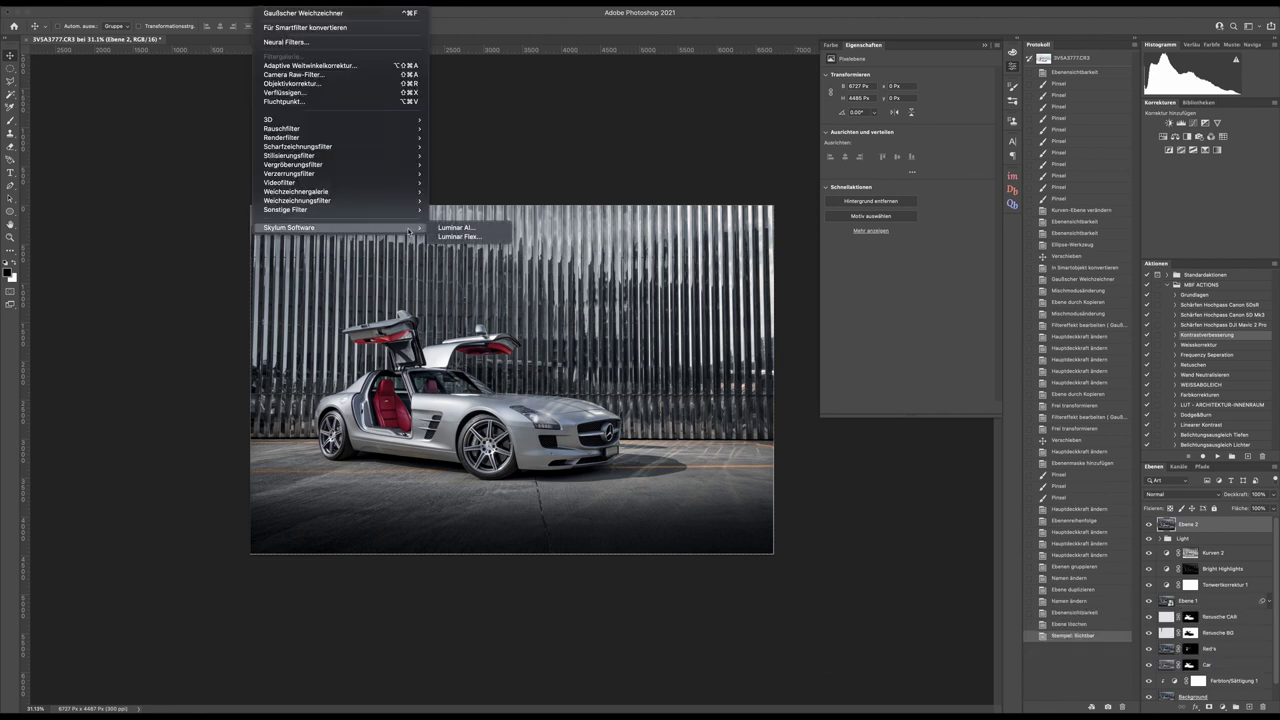
{"action": "left_click", "coordinate": [472, 238]}
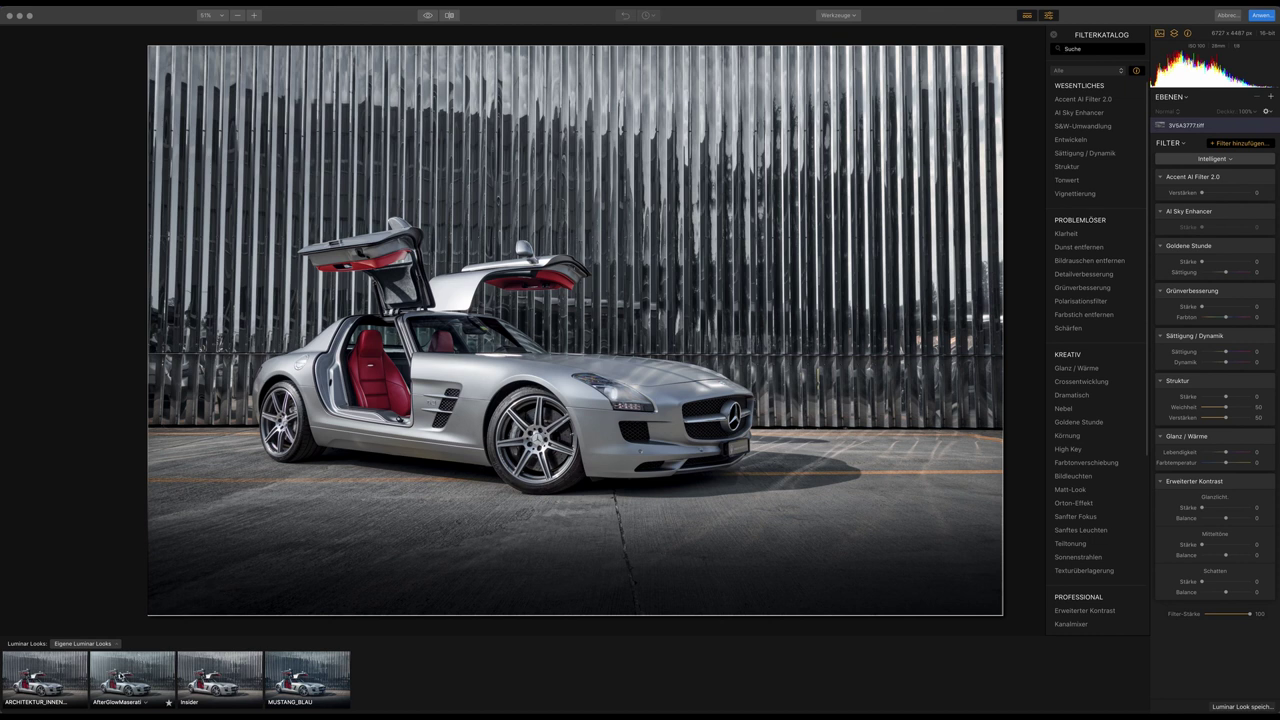
Step: Apply the AfterGlowMaserati look to the image and lower the strength of its photo filter (Fotofilter)
{"action": "left_click", "coordinate": [120, 677]}
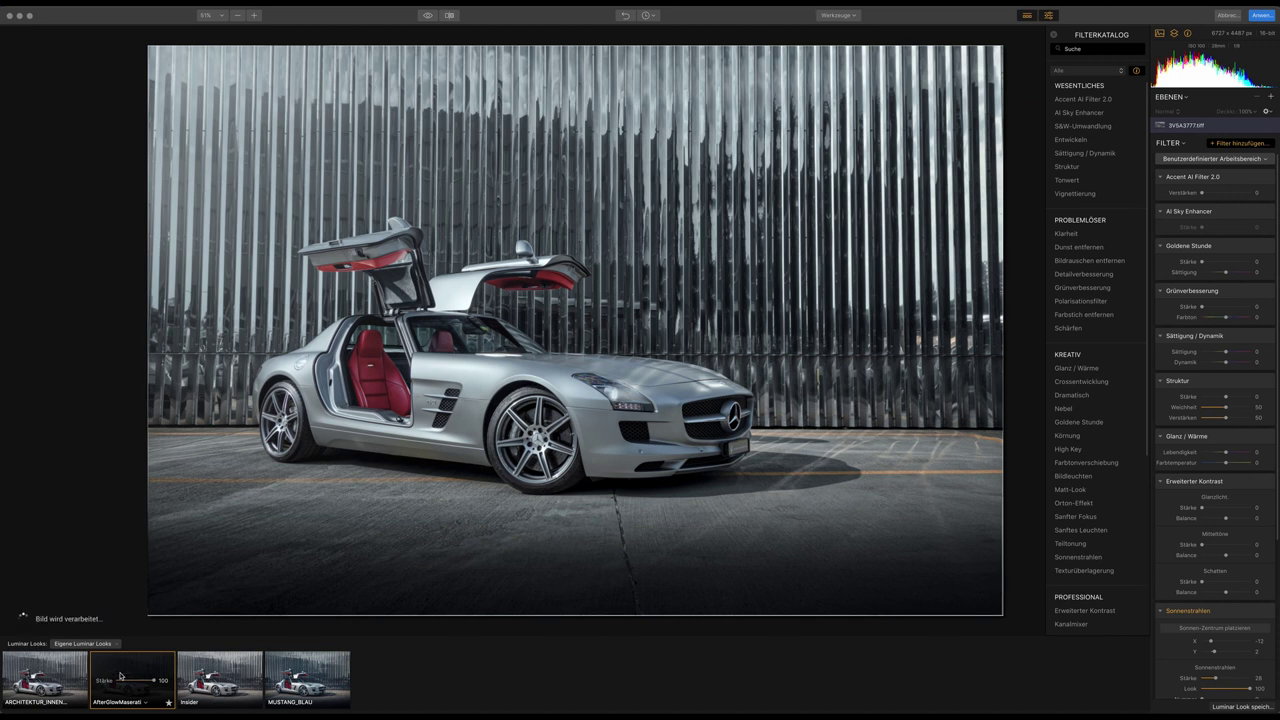
{"action": "mouse_move", "coordinate": [1090, 427]}
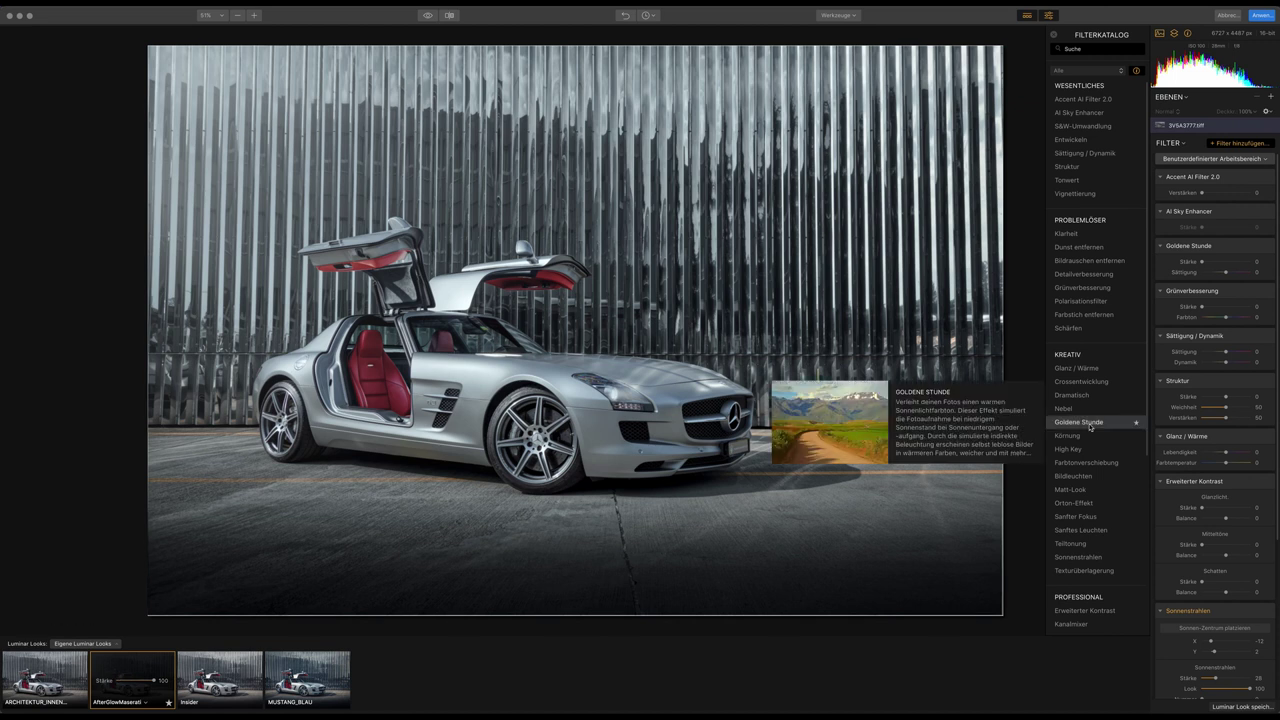
{"action": "scroll", "coordinate": [1230, 500], "scroll_direction": "down", "scroll_amount": 5}
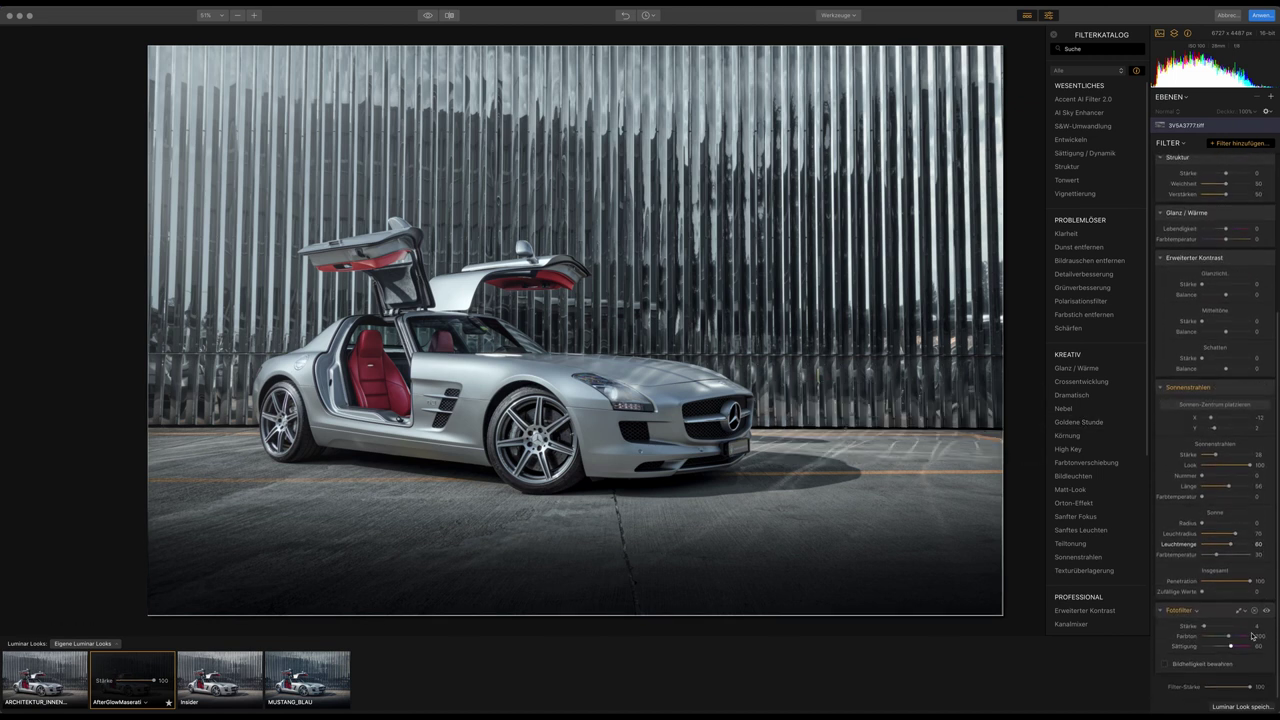
{"action": "left_click_drag", "start_coordinate": [1204, 626], "coordinate": [1191, 632]}
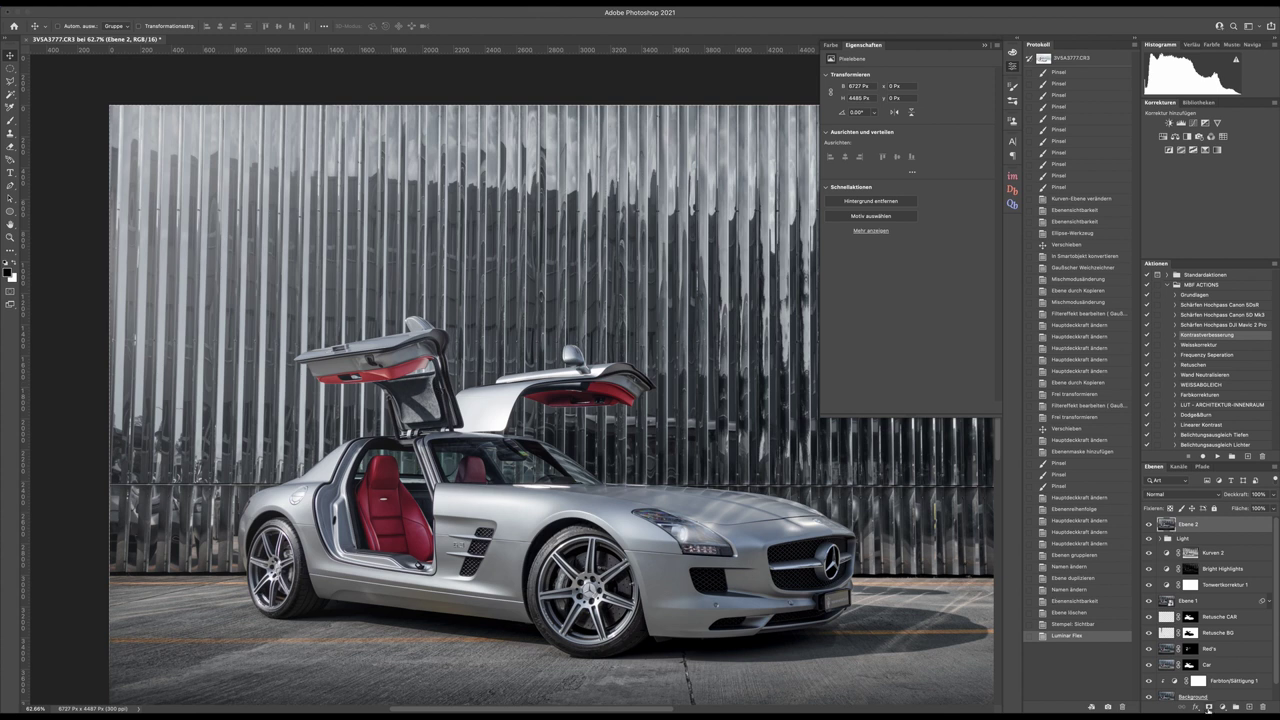
Step: Add a layer mask to Ebene 2 and paint black on it over the car's open gullwing doors
{"action": "left_click", "coordinate": [1209, 707]}
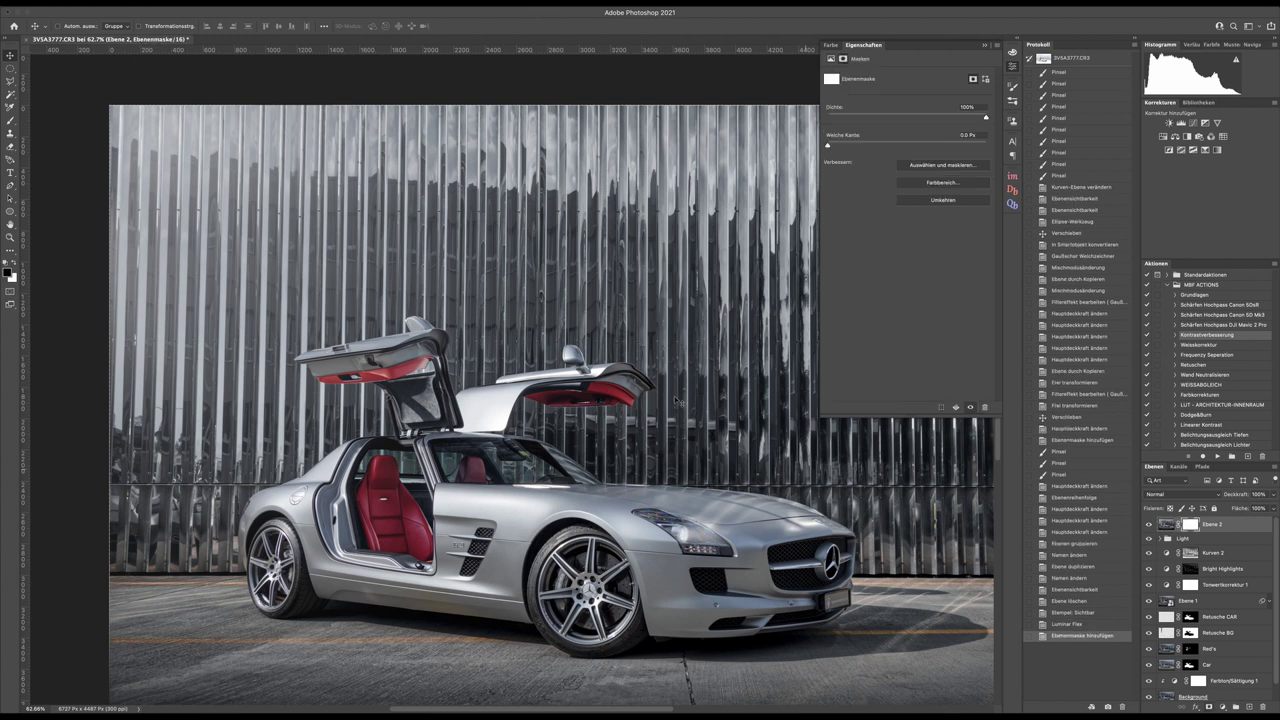
{"action": "key", "text": "b"}
{"action": "scroll", "coordinate": [371, 355], "scroll_direction": "up", "scroll_amount": 4}
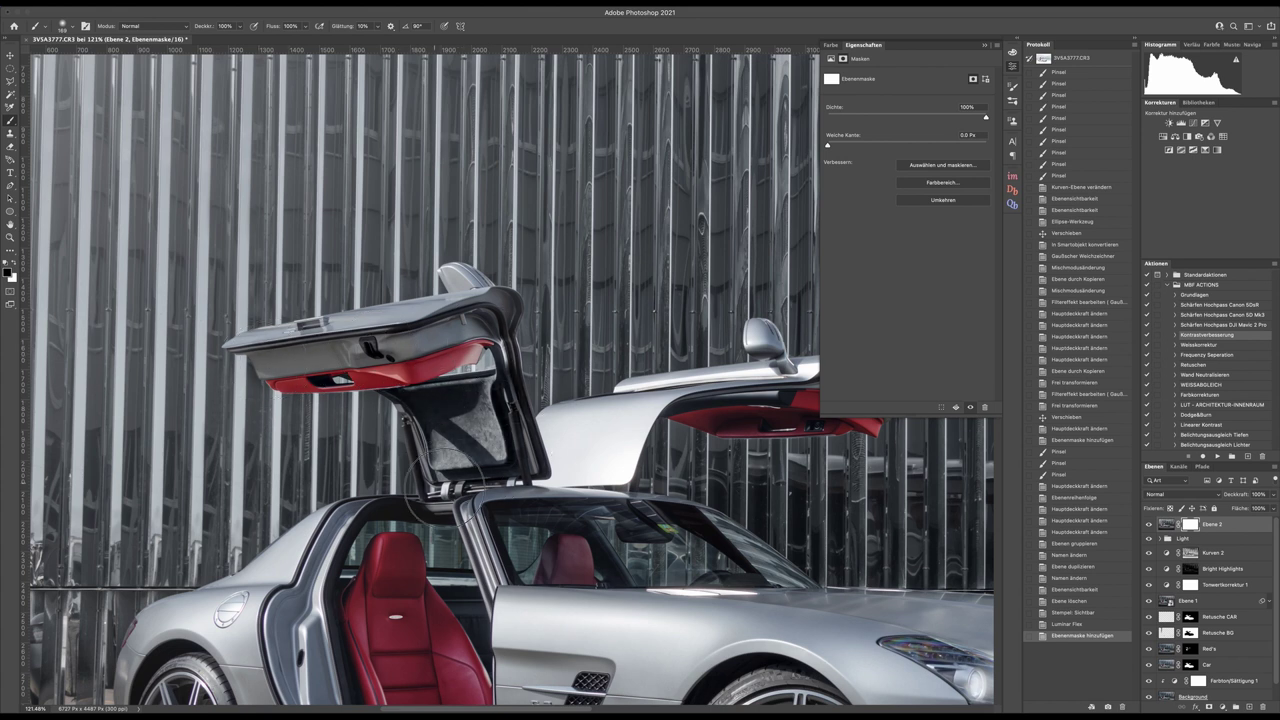
{"action": "left_click_drag", "start_coordinate": [497, 437], "coordinate": [509, 405]}
{"action": "left_click_drag", "start_coordinate": [703, 384], "coordinate": [550, 425]}
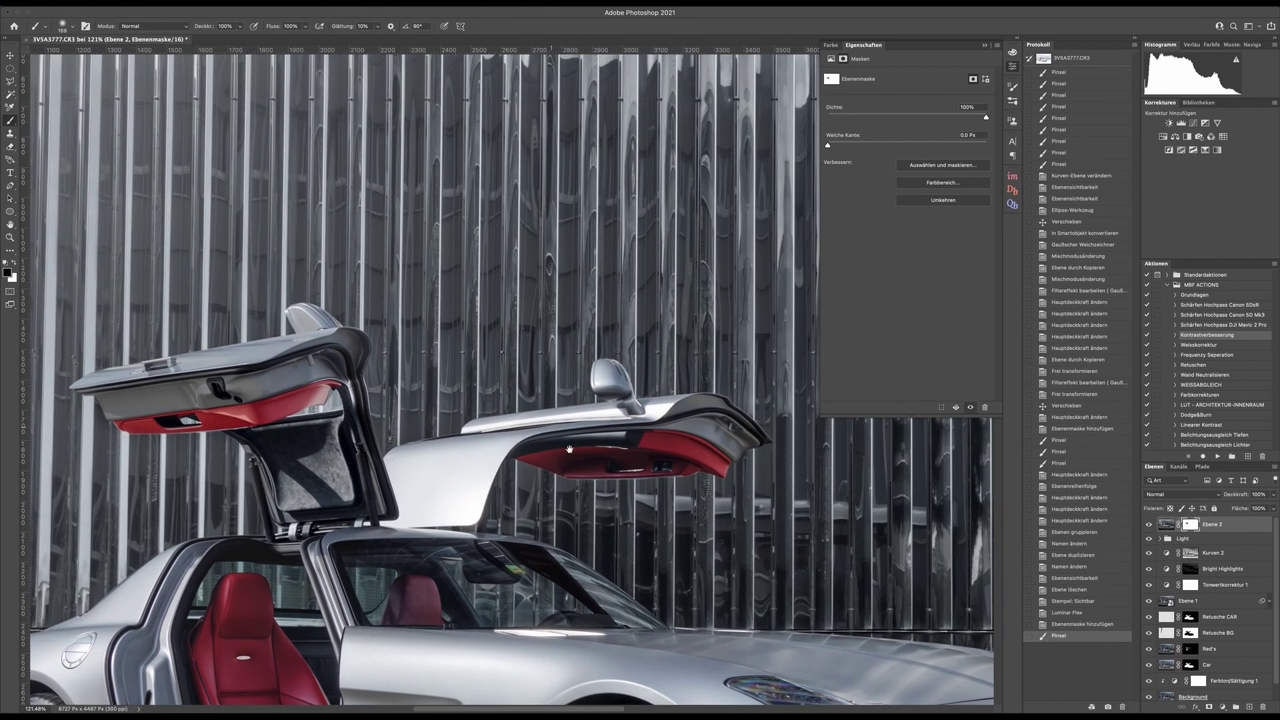
{"action": "left_click_drag", "start_coordinate": [675, 445], "coordinate": [685, 458]}
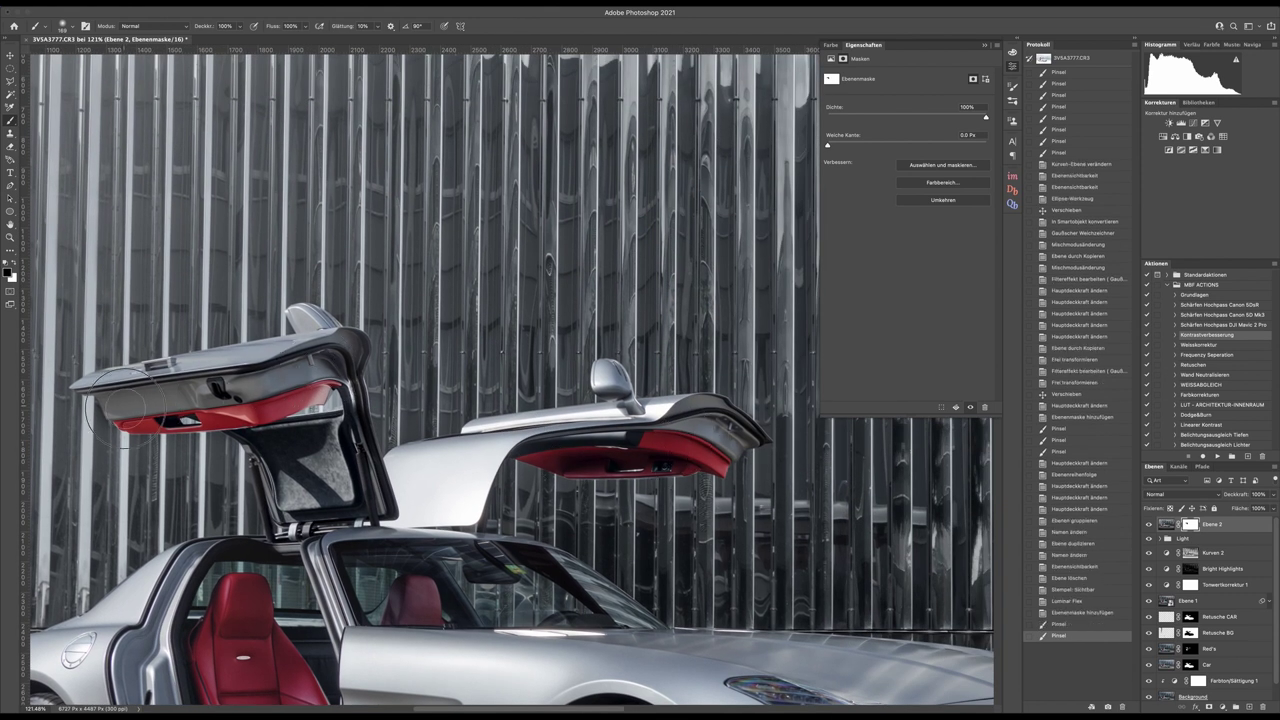
{"action": "left_click_drag", "start_coordinate": [334, 405], "coordinate": [360, 480]}
{"action": "key", "text": "v"}
Step: Compare the full image with and without the masked Luminar layer Ebene 2
{"action": "key", "text": "ctrl+0"}
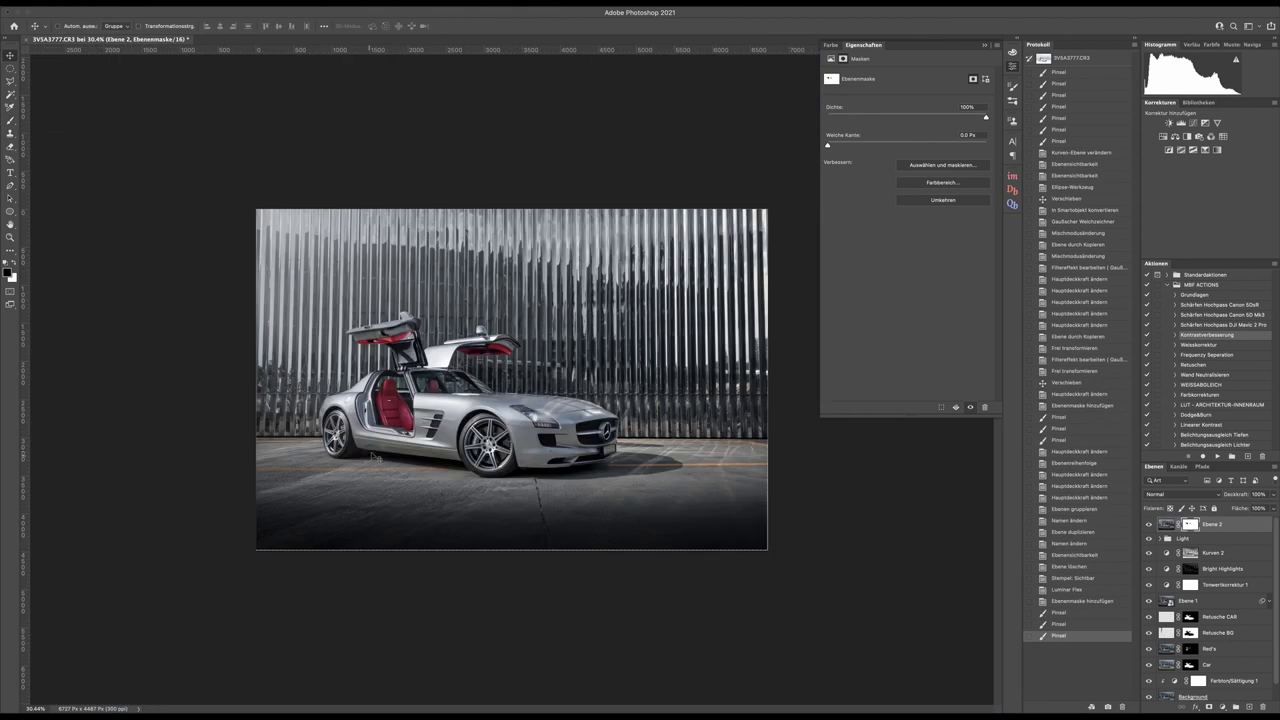
{"action": "scroll", "coordinate": [372, 458], "scroll_direction": "up", "scroll_amount": 5}
{"action": "scroll", "coordinate": [378, 452], "scroll_direction": "down", "scroll_amount": 10}
{"action": "scroll", "coordinate": [380, 452], "scroll_direction": "up", "scroll_amount": 4}
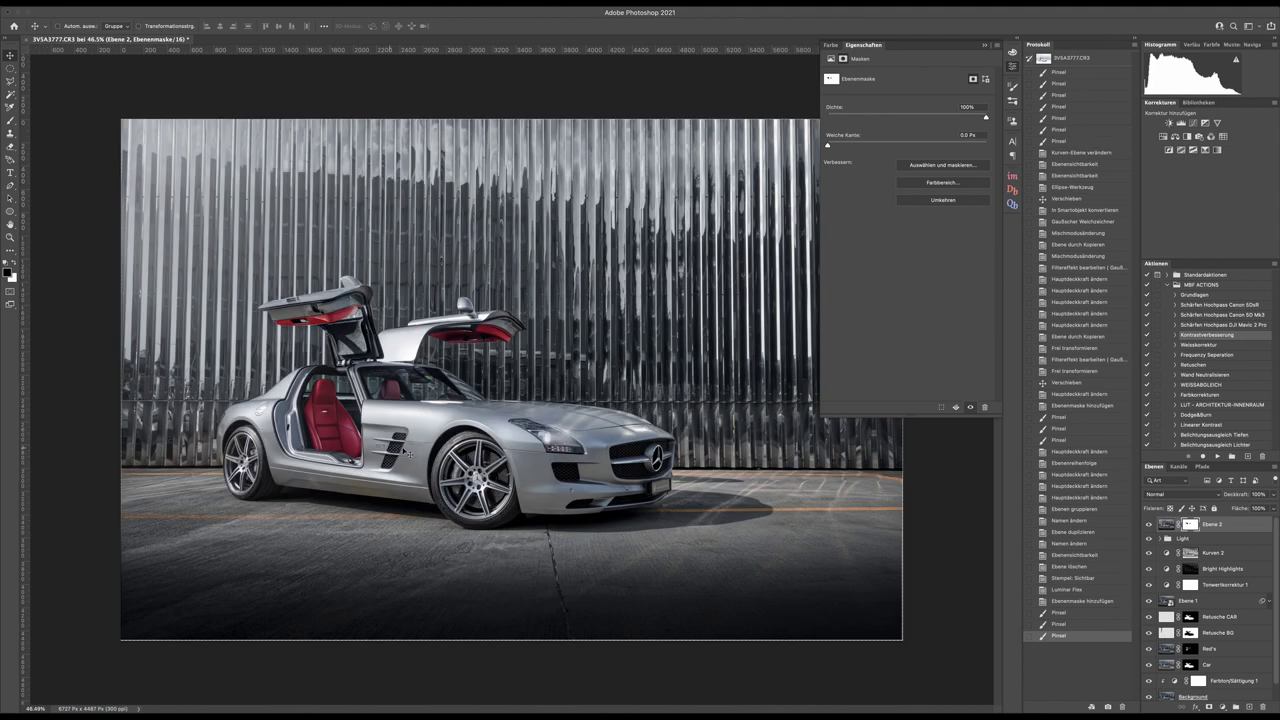
{"action": "left_click", "coordinate": [1148, 524]}
{"action": "left_click", "coordinate": [1148, 524]}
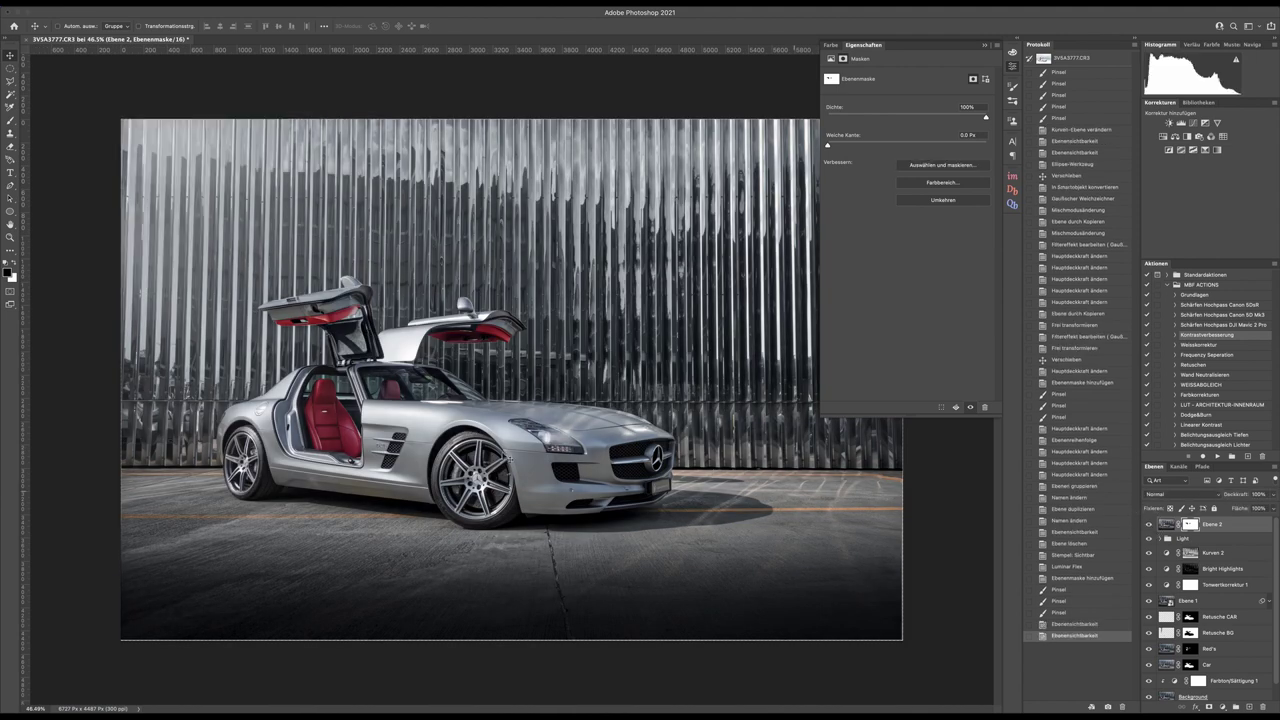
{"action": "scroll", "coordinate": [310, 420], "scroll_direction": "down", "scroll_amount": 2}
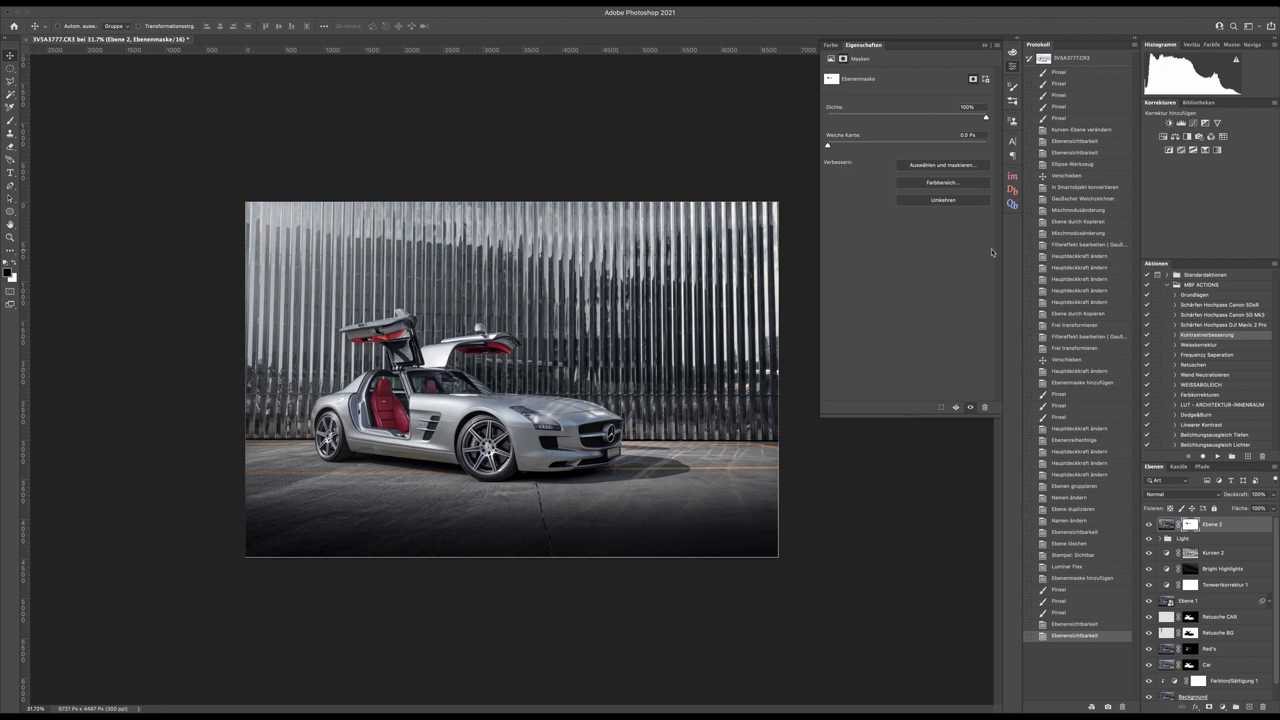
Step: Add a photo filter adjustment layer with Warming Filter (81), reduce its density and check the image
{"action": "left_click", "coordinate": [1199, 136]}
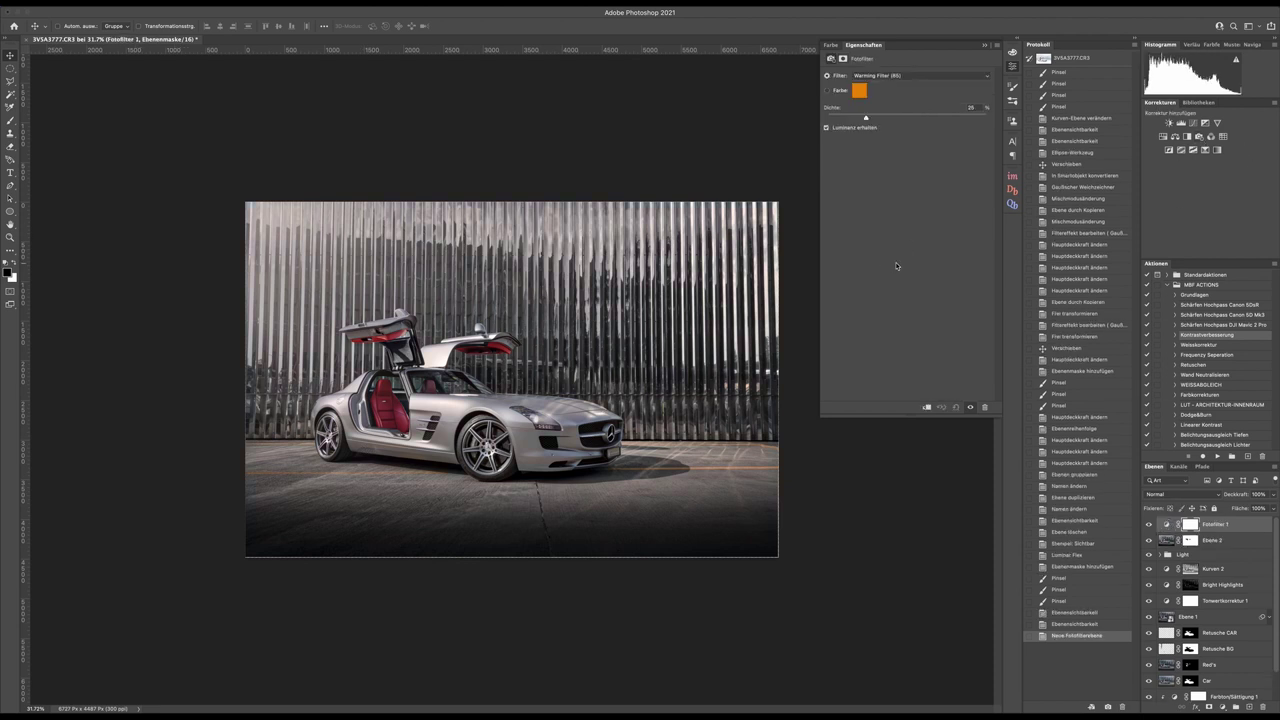
{"action": "left_click", "coordinate": [931, 76]}
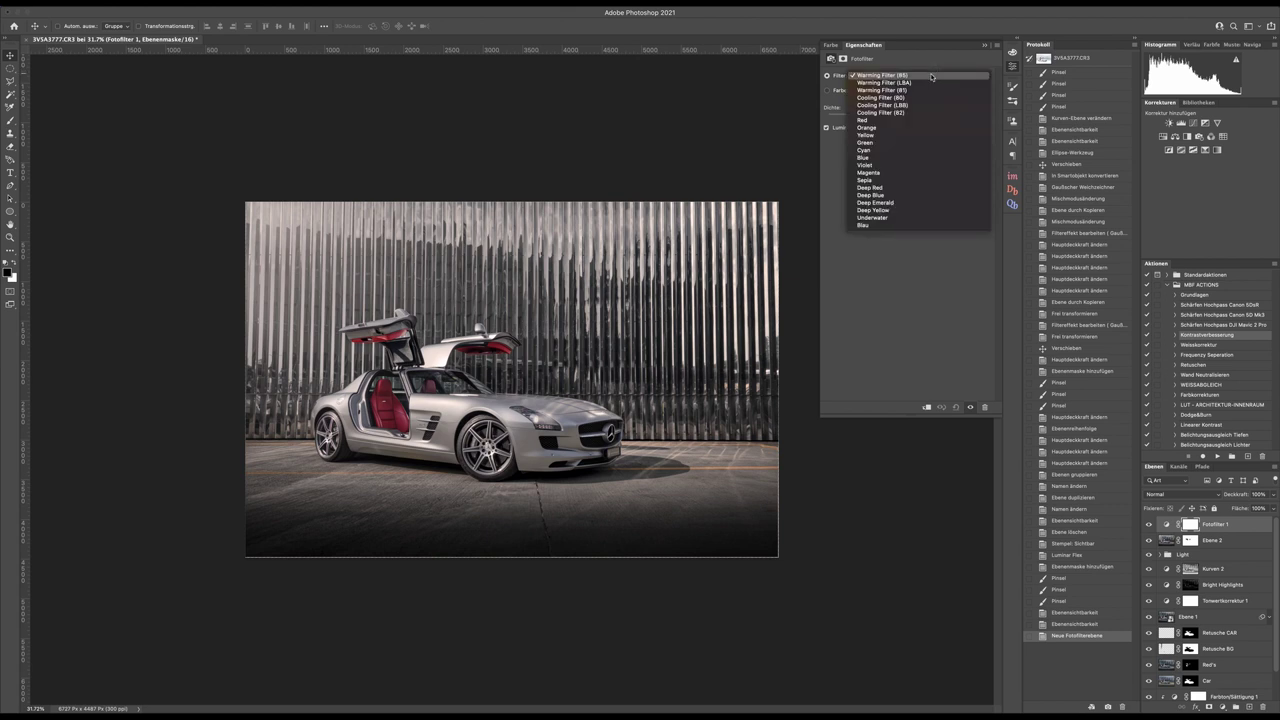
{"action": "left_click", "coordinate": [926, 91]}
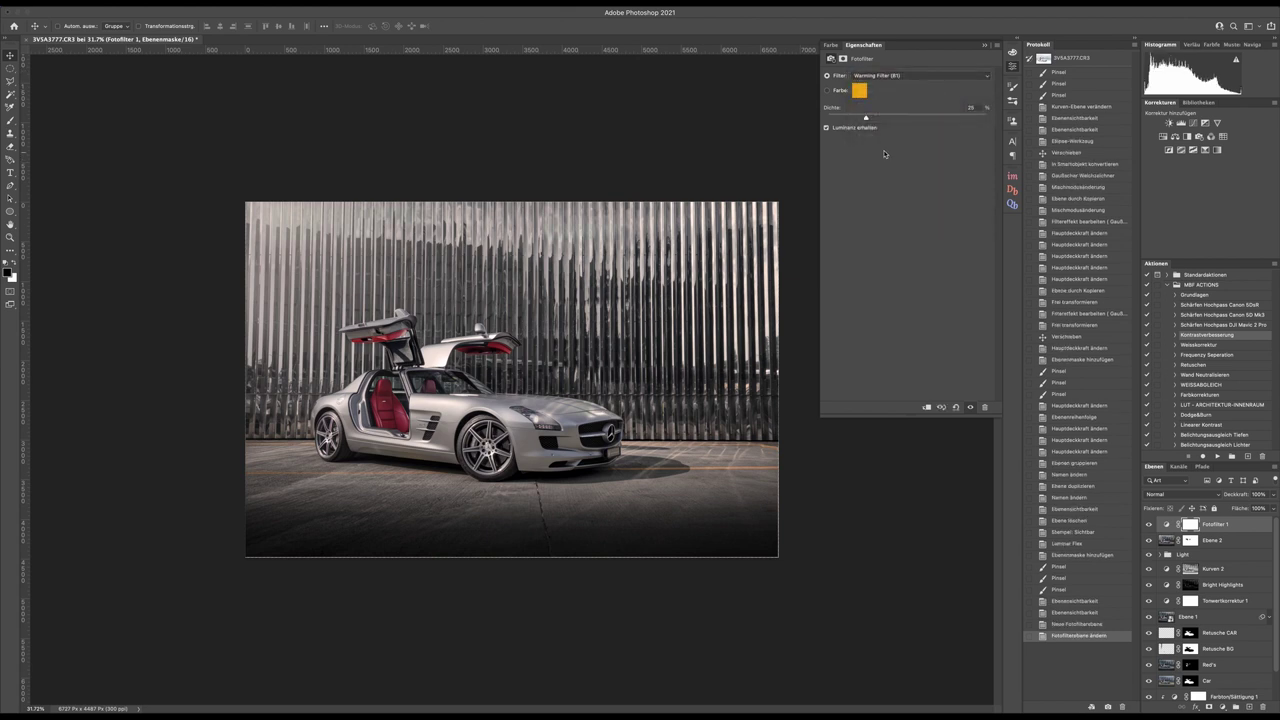
{"action": "left_click_drag", "start_coordinate": [866, 118], "coordinate": [843, 120]}
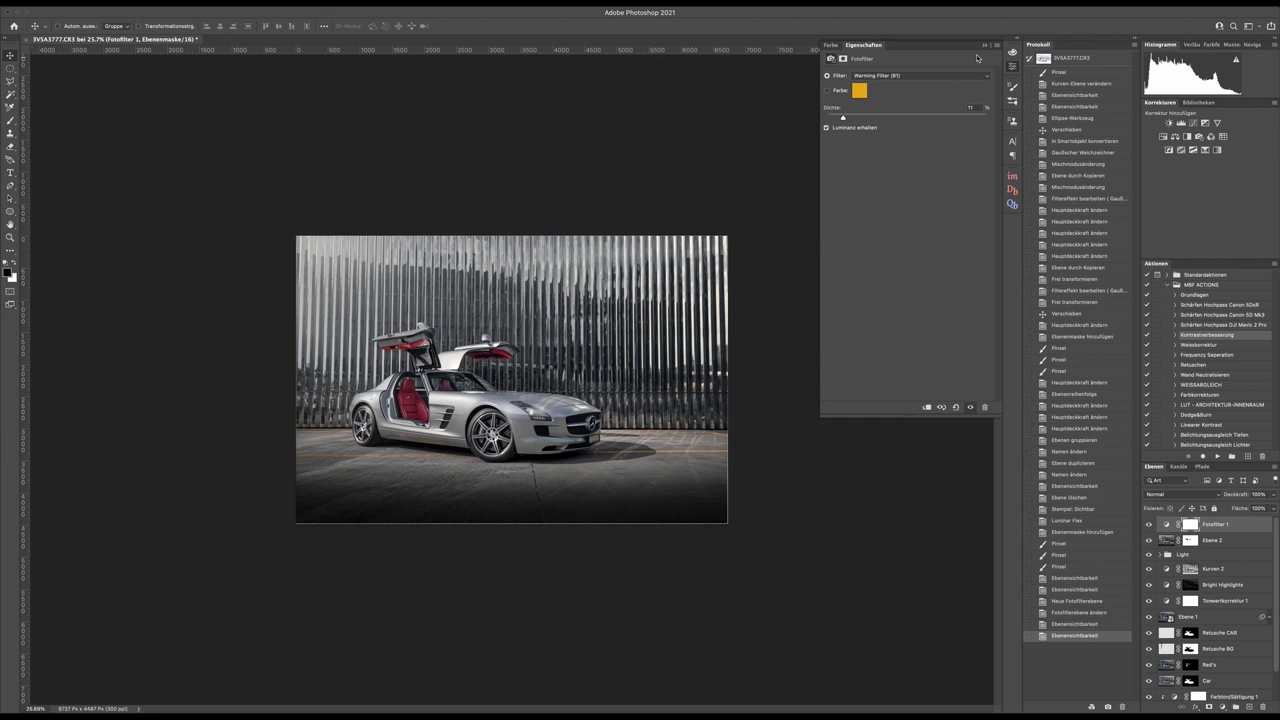
{"action": "left_click", "coordinate": [437, 330]}
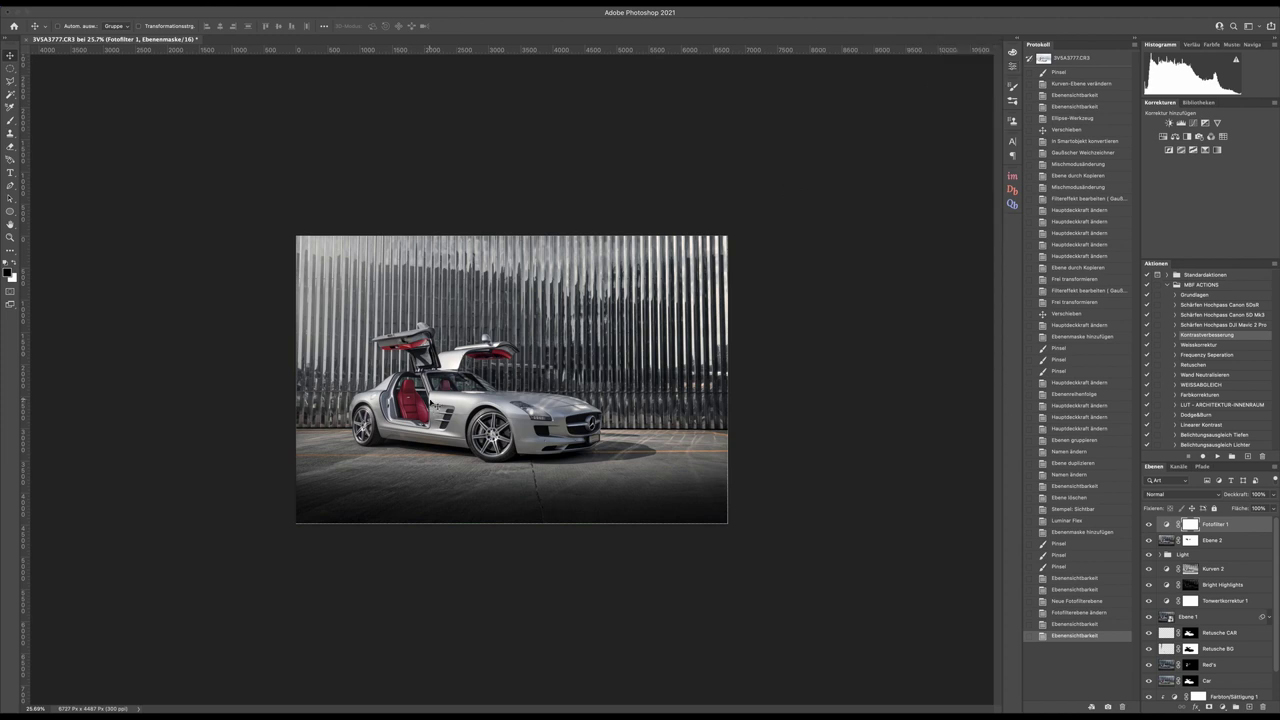
{"action": "scroll", "coordinate": [432, 403], "scroll_direction": "up", "scroll_amount": 5}
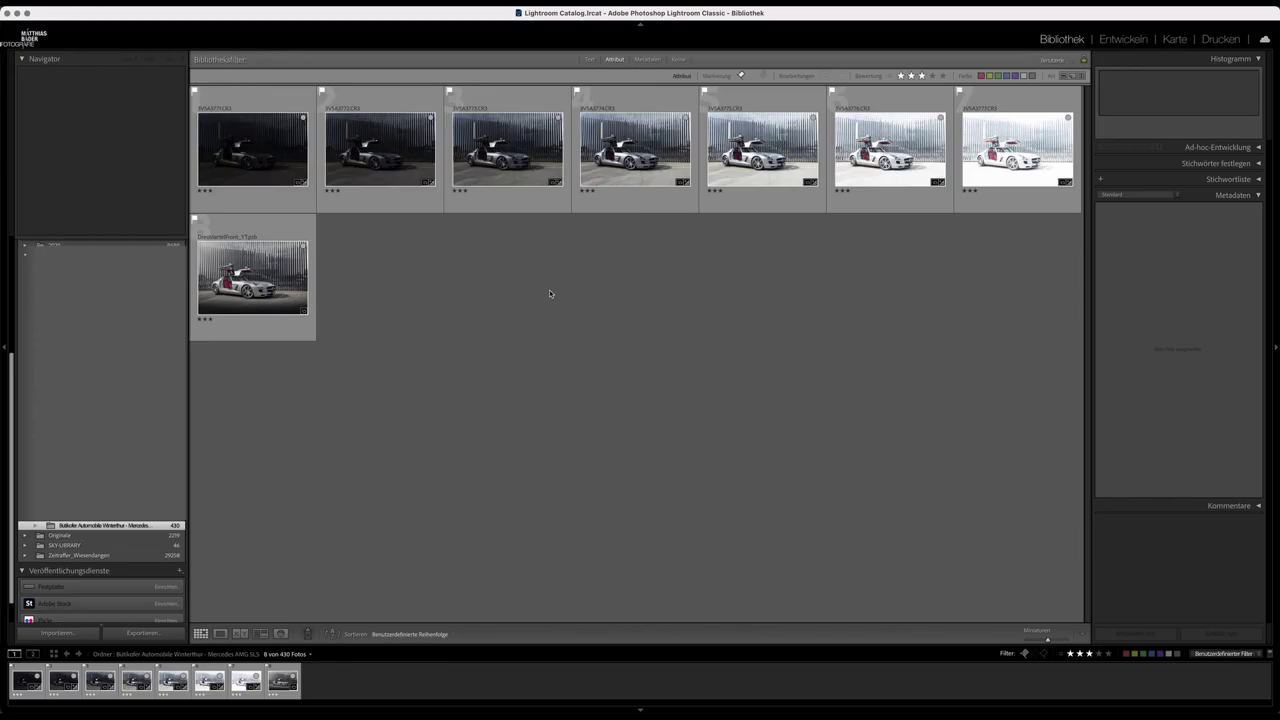
Step: Switch to Lightroom Classic, open the finished composite for developing and set the crop aspect ratio to 16 x 9
{"action": "left_click", "coordinate": [251, 305]}
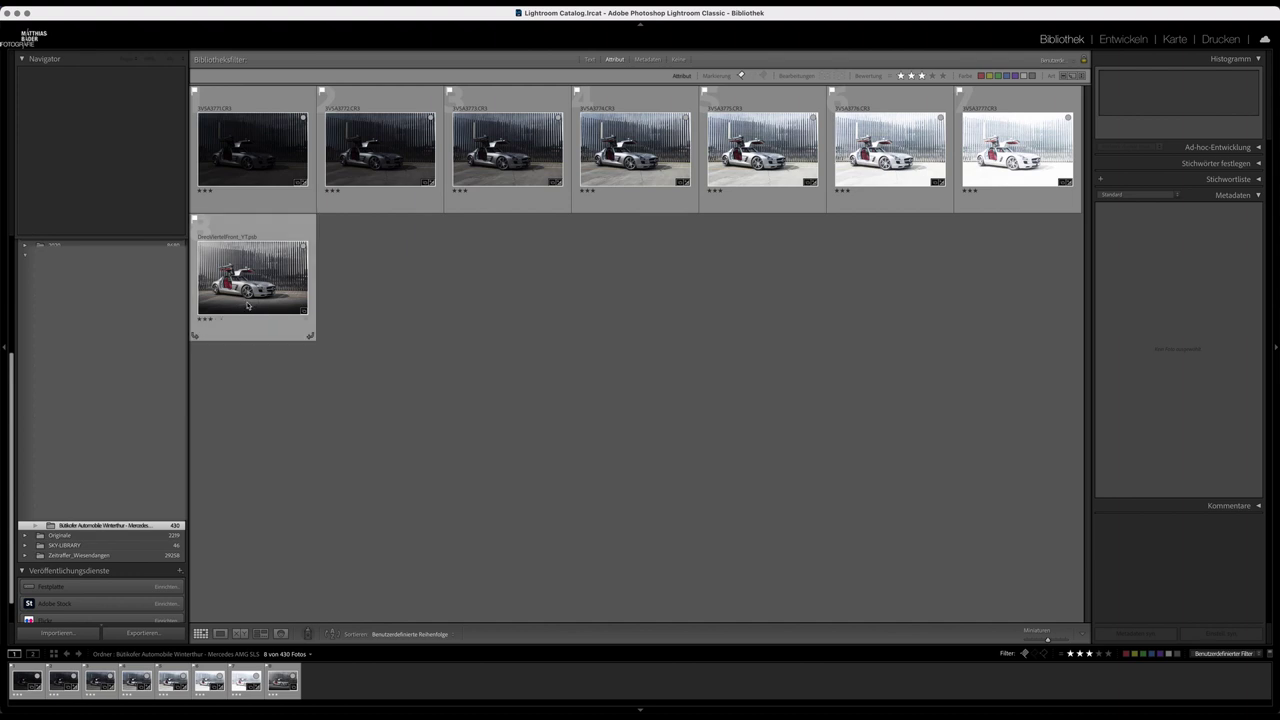
{"action": "key", "text": "d"}
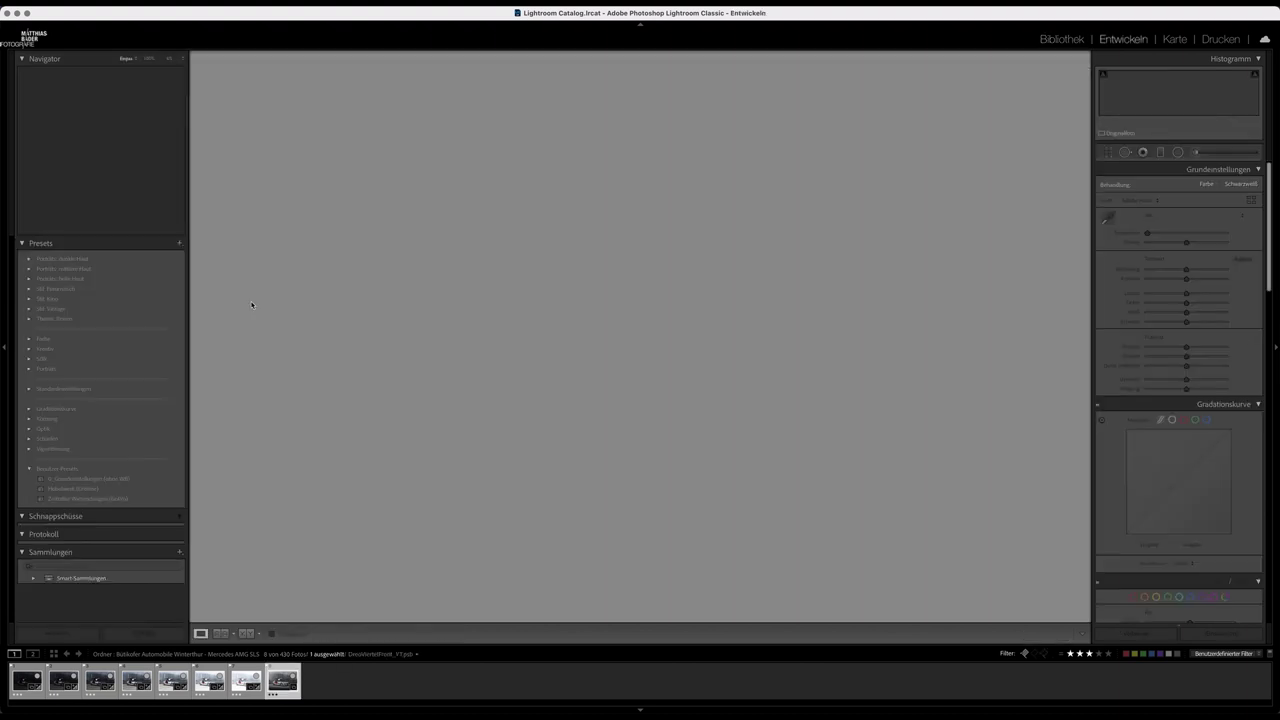
{"action": "key", "text": "r"}
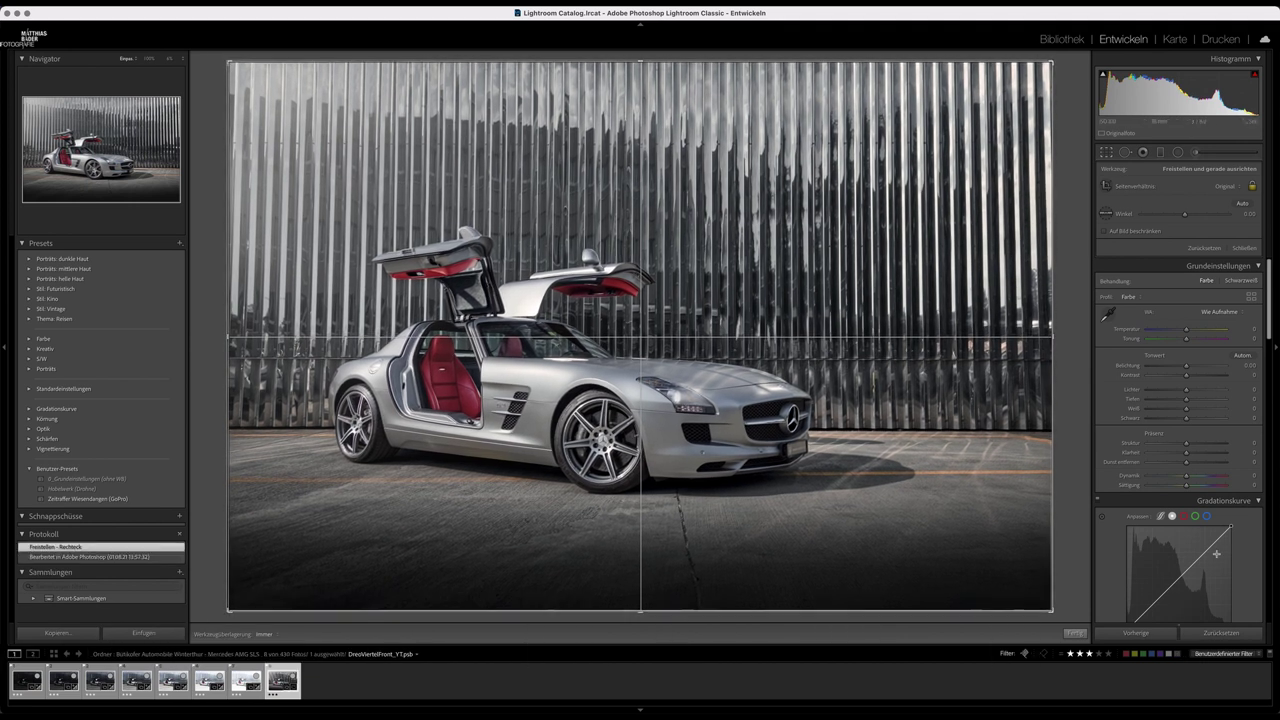
{"action": "left_click", "coordinate": [1240, 188]}
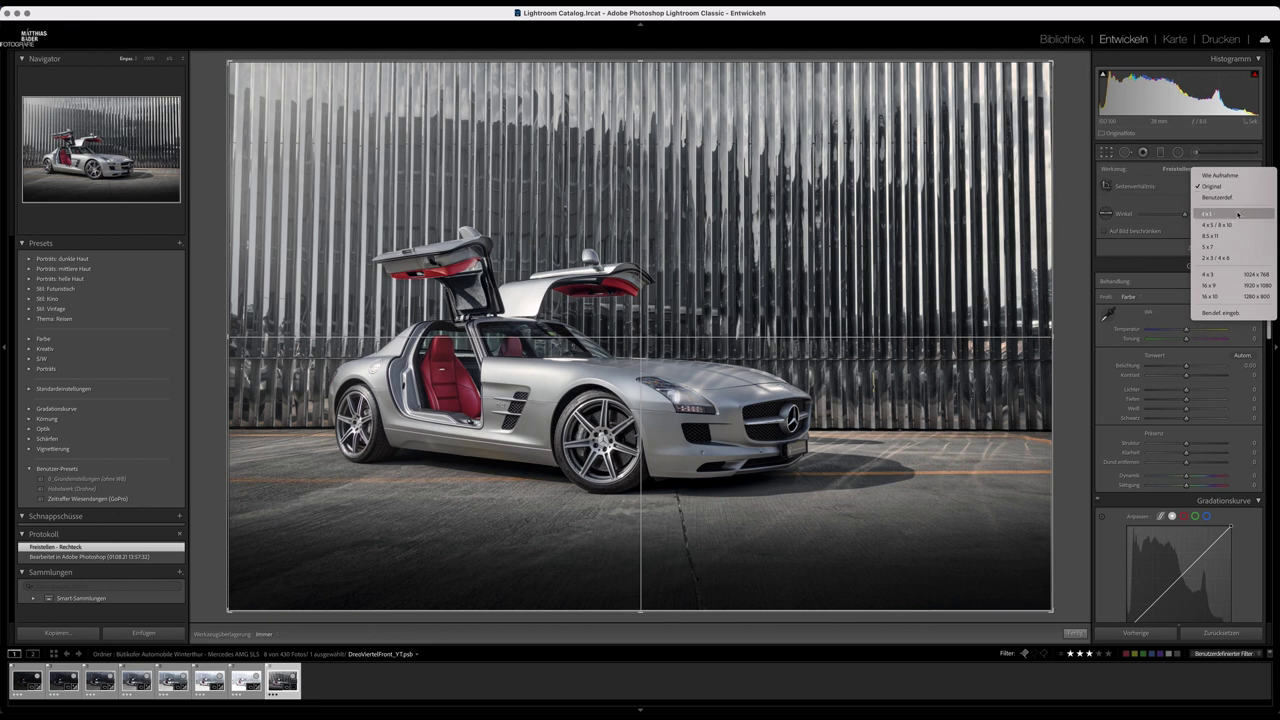
{"action": "left_click", "coordinate": [1225, 289]}
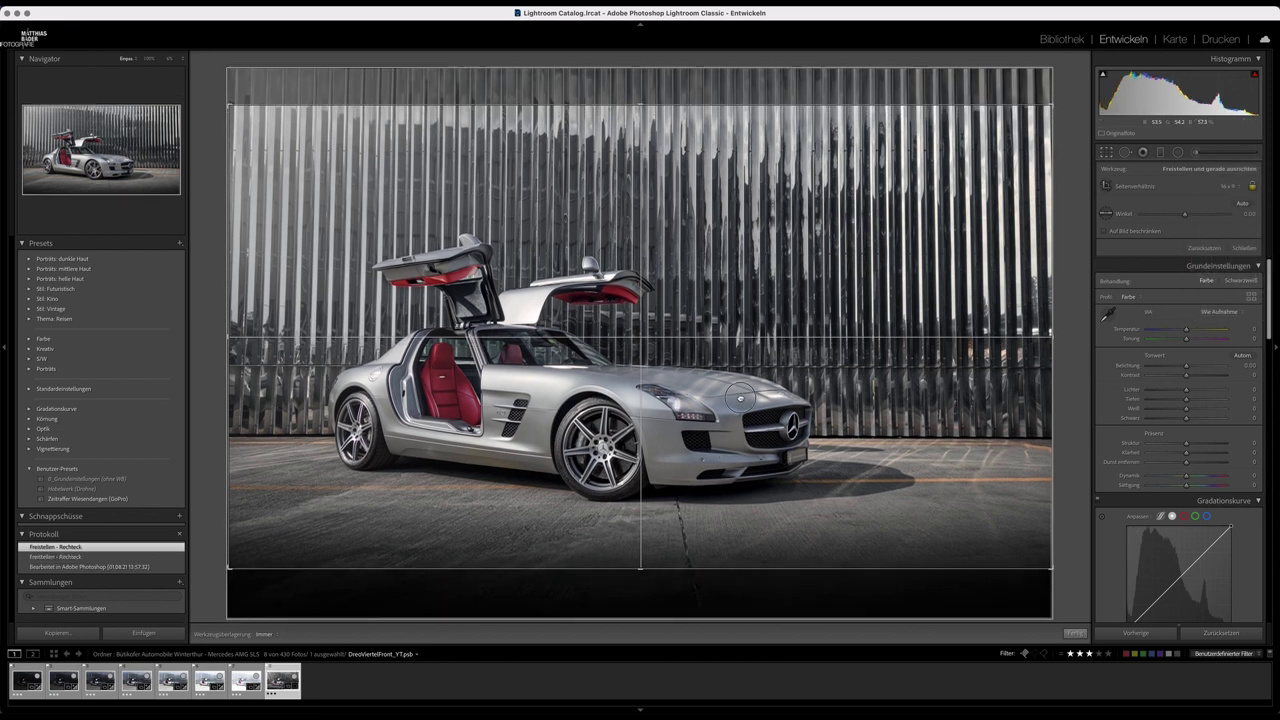
Step: Reposition the photo within the crop frame, tighten the frame slightly around the car and apply the crop
{"action": "mouse_move", "coordinate": [740, 398]}
{"action": "left_mouse_down"}
{"action": "mouse_move", "coordinate": [739, 370]}
{"action": "mouse_move", "coordinate": [740, 400]}
{"action": "left_mouse_up"}
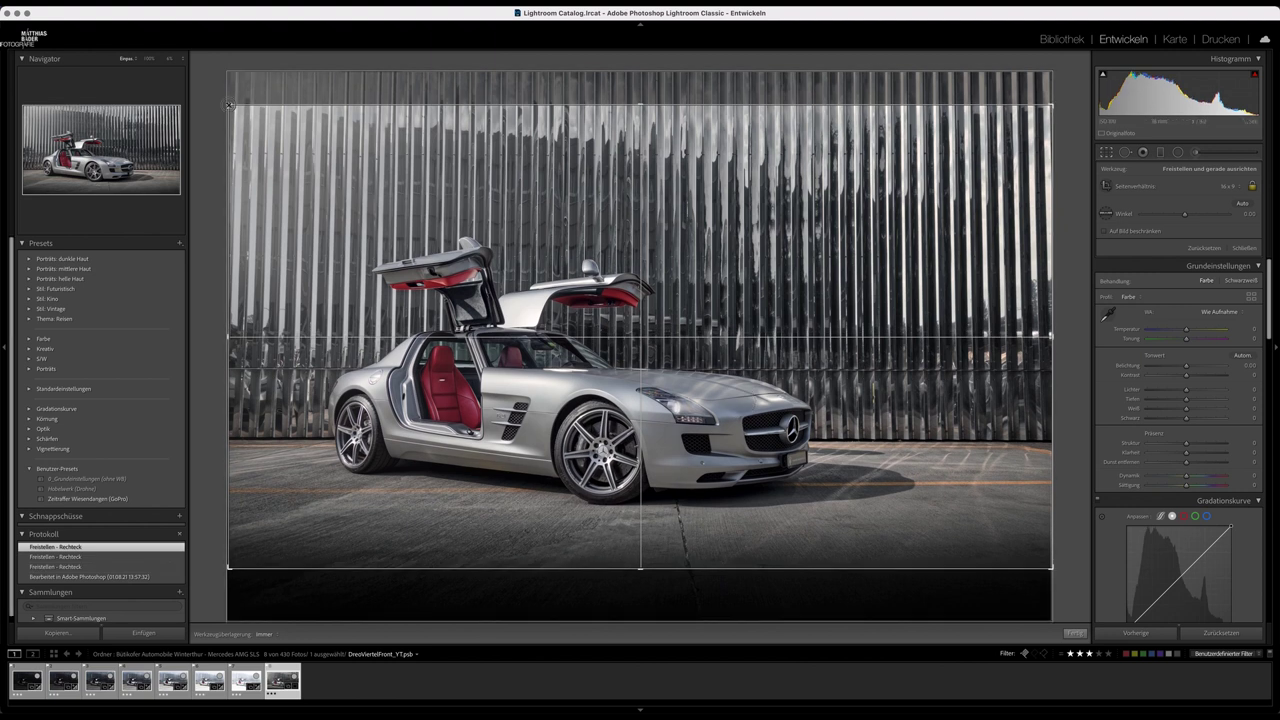
{"action": "left_click_drag", "start_coordinate": [228, 104], "coordinate": [240, 108]}
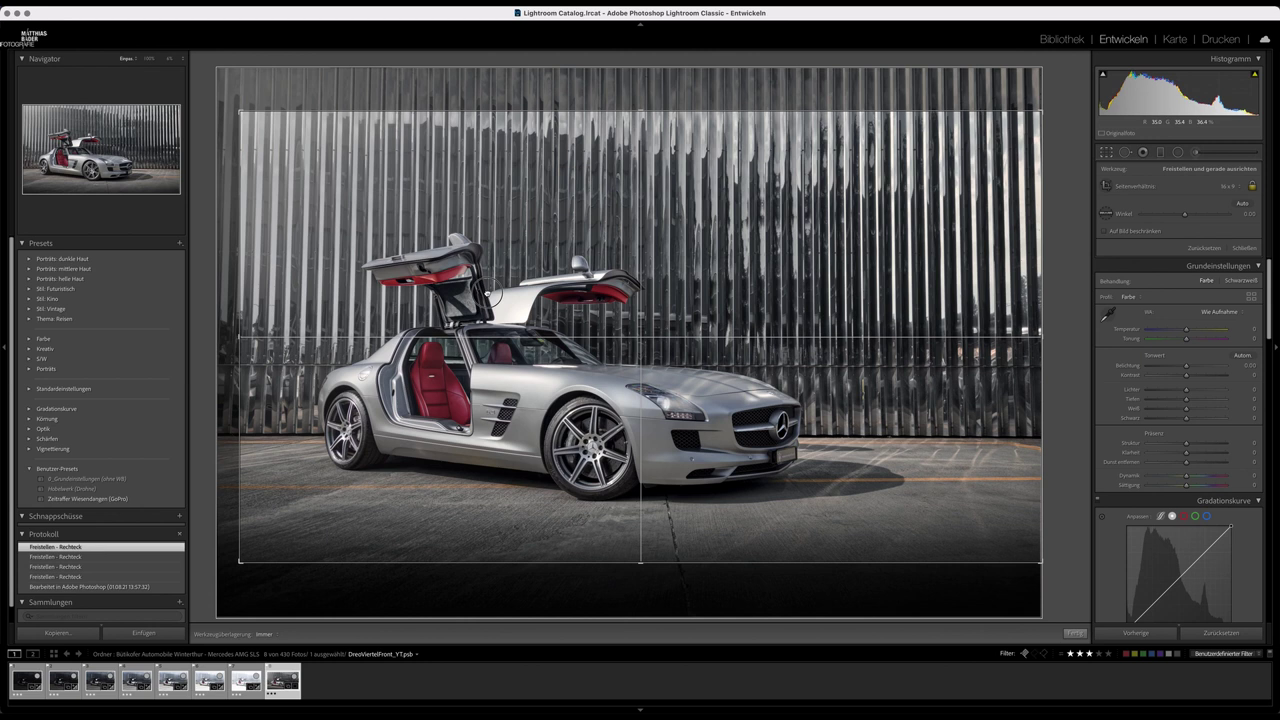
{"action": "left_click_drag", "start_coordinate": [489, 296], "coordinate": [489, 295]}
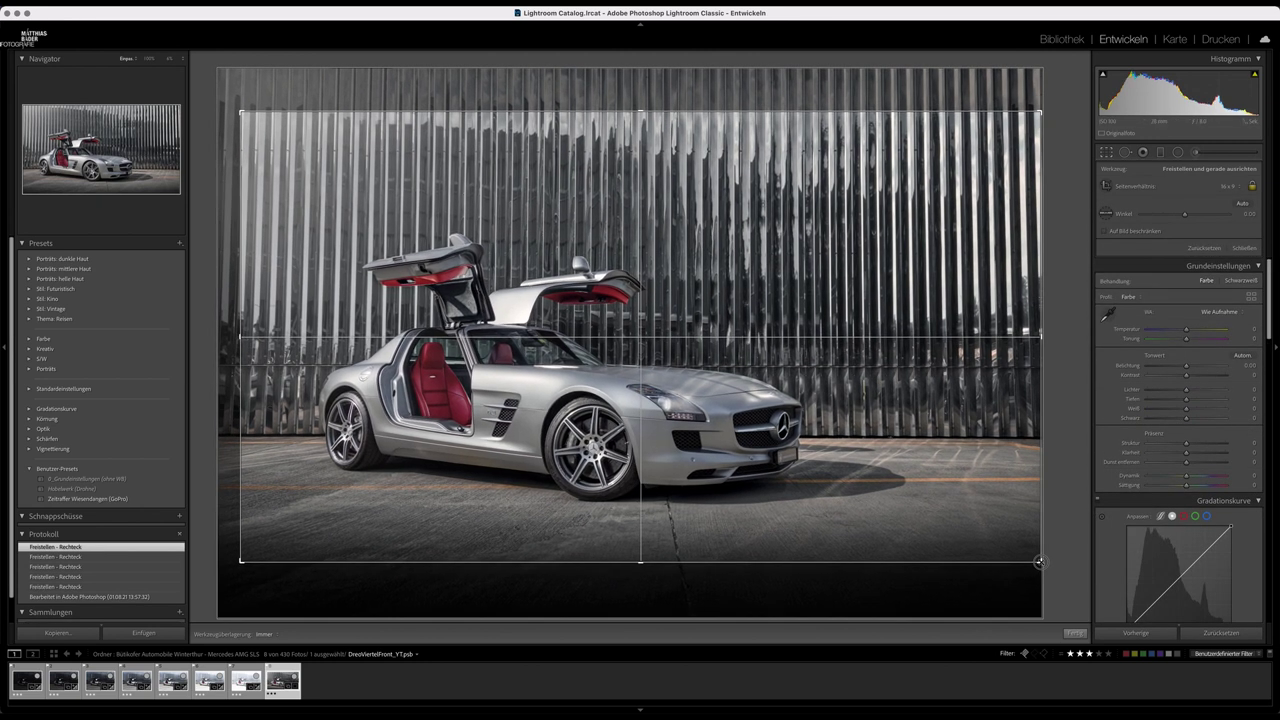
{"action": "left_click_drag", "start_coordinate": [1040, 562], "coordinate": [1041, 562]}
{"action": "key", "text": "Return"}
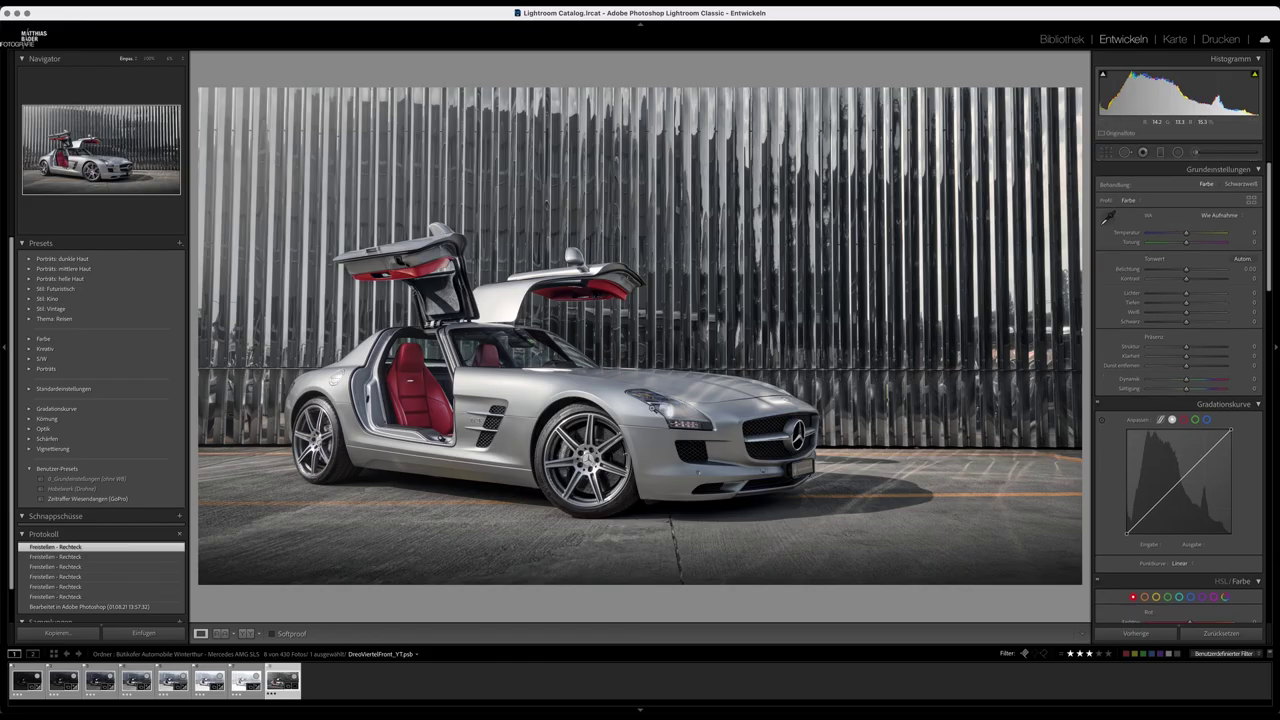